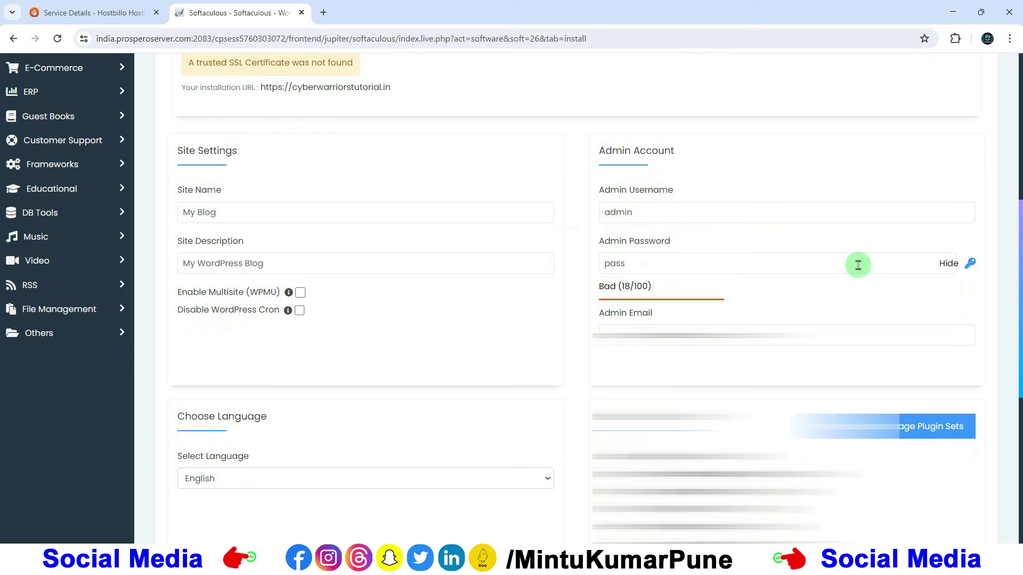
Enter a strong password for the WordPress admin account and start the installation.
{"action": "left_click", "coordinate": [949, 264]}
{"action": "left_click", "coordinate": [660, 270]}
{"action": "key", "text": "ctrl+v"}
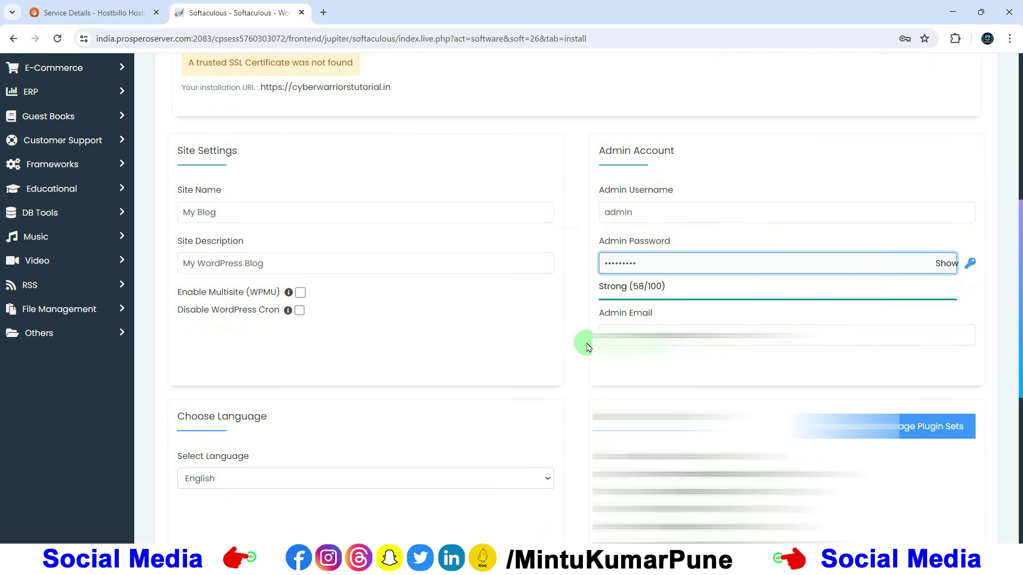
{"action": "scroll", "coordinate": [586, 345], "scroll_direction": "down", "scroll_amount": 1}
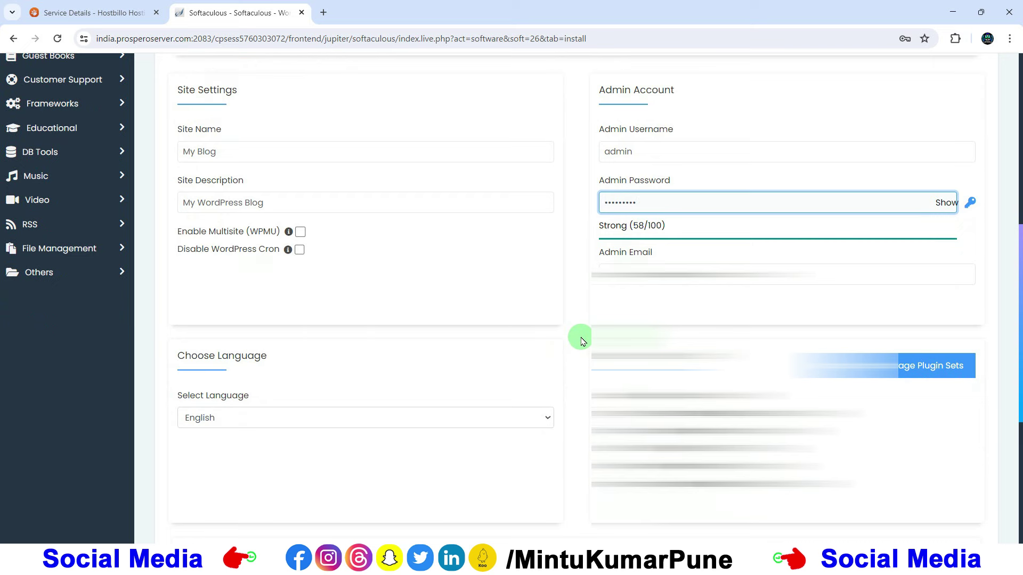
{"action": "scroll", "coordinate": [582, 341], "scroll_direction": "down", "scroll_amount": 5}
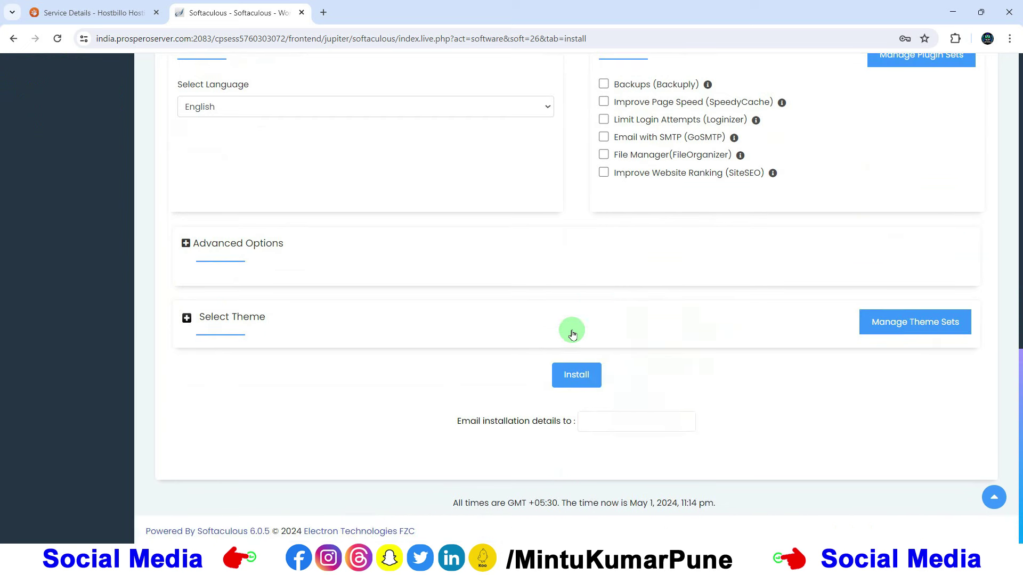
{"action": "left_click", "coordinate": [567, 377]}
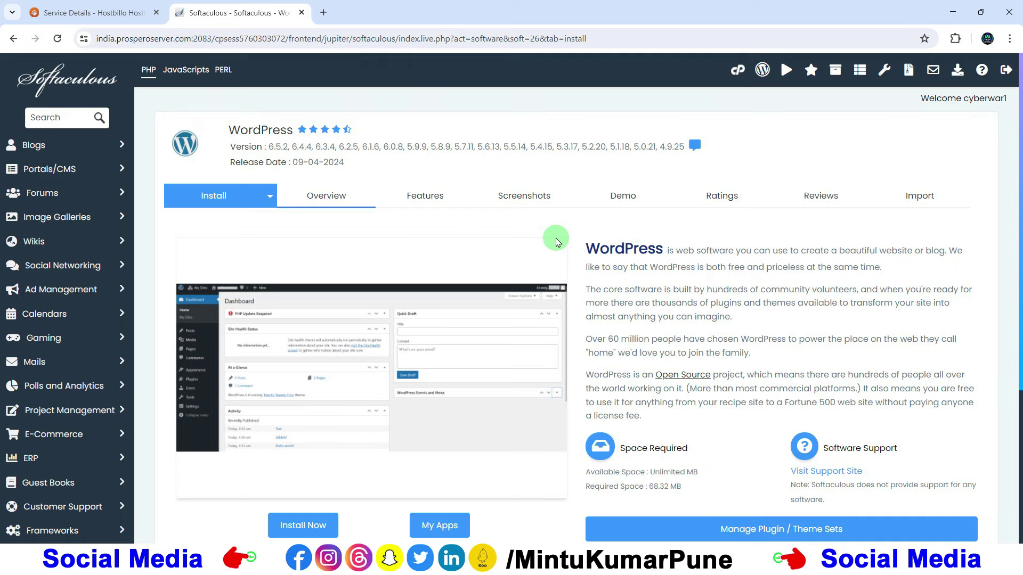
Open internsquare.in/login in a new tab and close the two older tabs.
{"action": "left_click", "coordinate": [326, 15]}
{"action": "type", "text": "internsquare.in/login"}
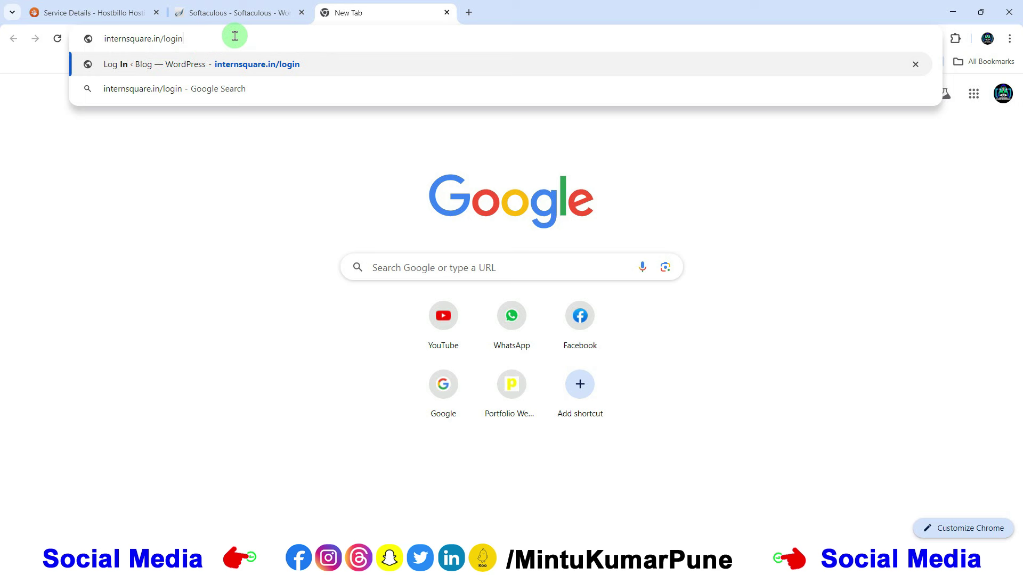
{"action": "key", "text": "Return"}
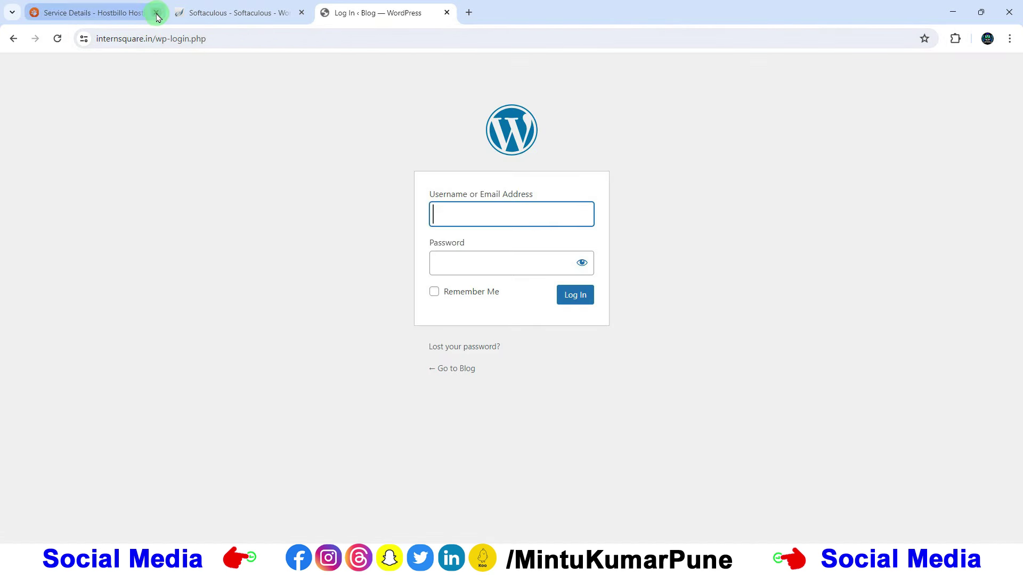
{"action": "left_click", "coordinate": [157, 12]}
{"action": "left_click", "coordinate": [156, 14]}
Log in to WordPress as admin with the account password and dismiss the dashboard's welcome panel.
{"action": "left_click", "coordinate": [462, 221]}
{"action": "left_click", "coordinate": [487, 264]}
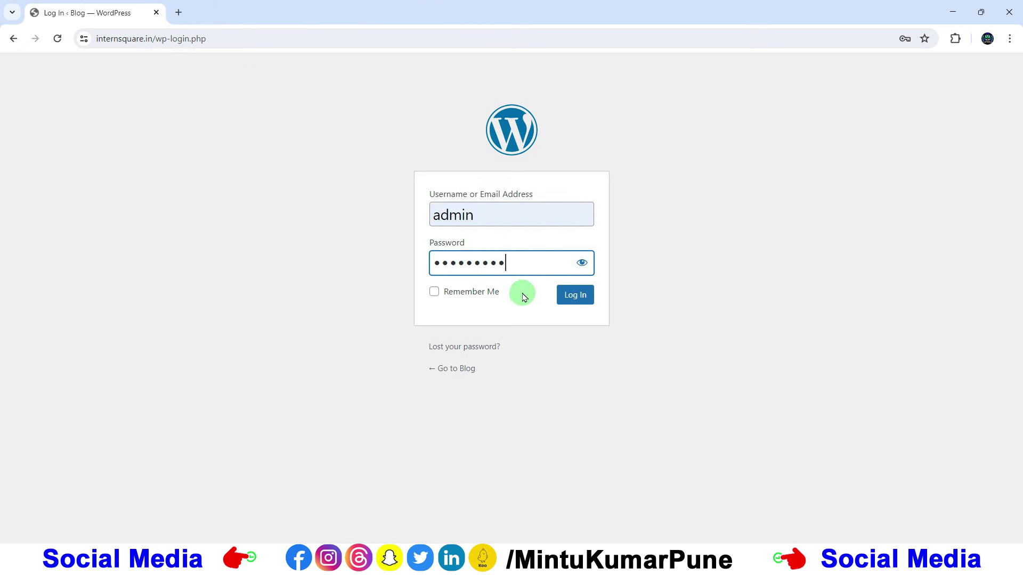
{"action": "left_click", "coordinate": [582, 303]}
{"action": "left_click", "coordinate": [967, 133]}
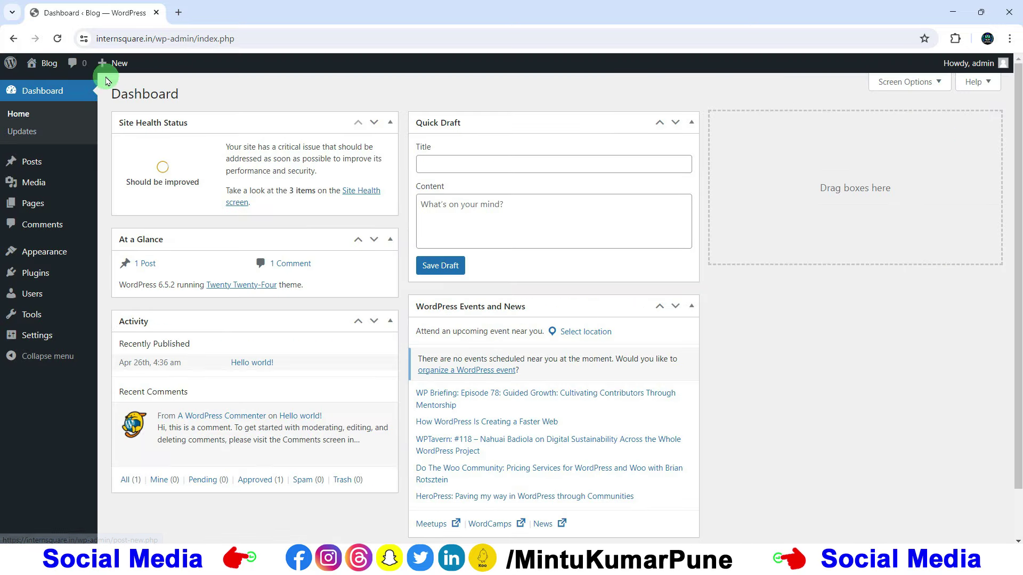
Open the live site from the WordPress dashboard in a new browser tab and switch to it.
{"action": "mouse_move", "coordinate": [43, 63]}
{"action": "right_click", "coordinate": [44, 84]}
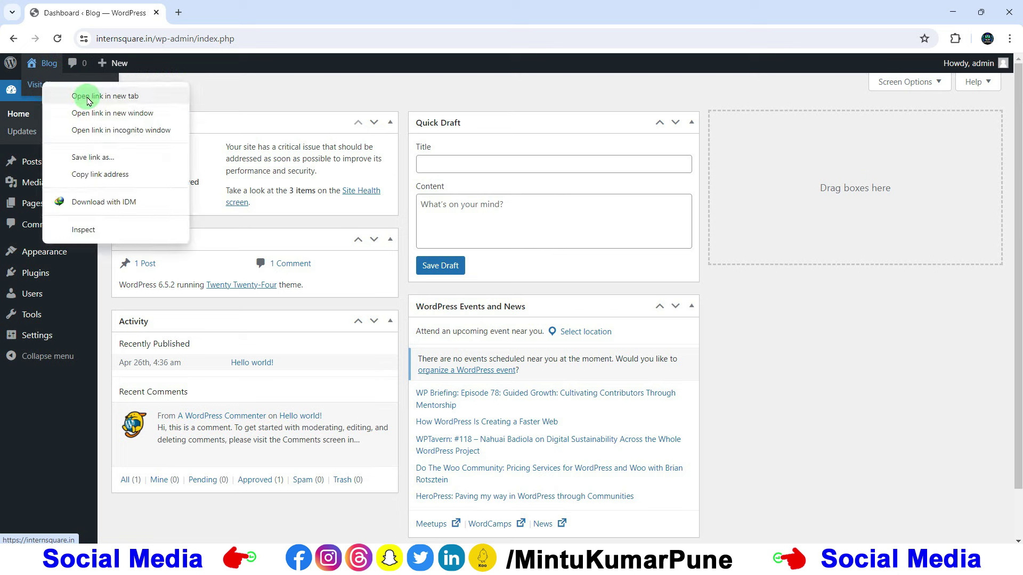
{"action": "left_click", "coordinate": [83, 94]}
{"action": "left_click", "coordinate": [201, 16]}
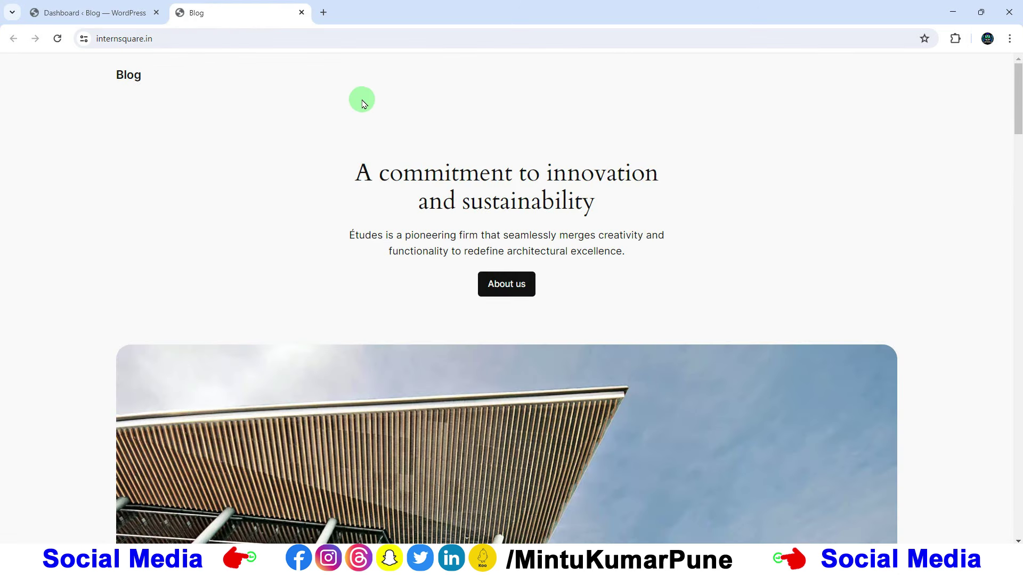
Look over the default home page, from the site title and opening text down to the resources section.
{"action": "left_click_drag", "start_coordinate": [347, 164], "coordinate": [570, 303]}
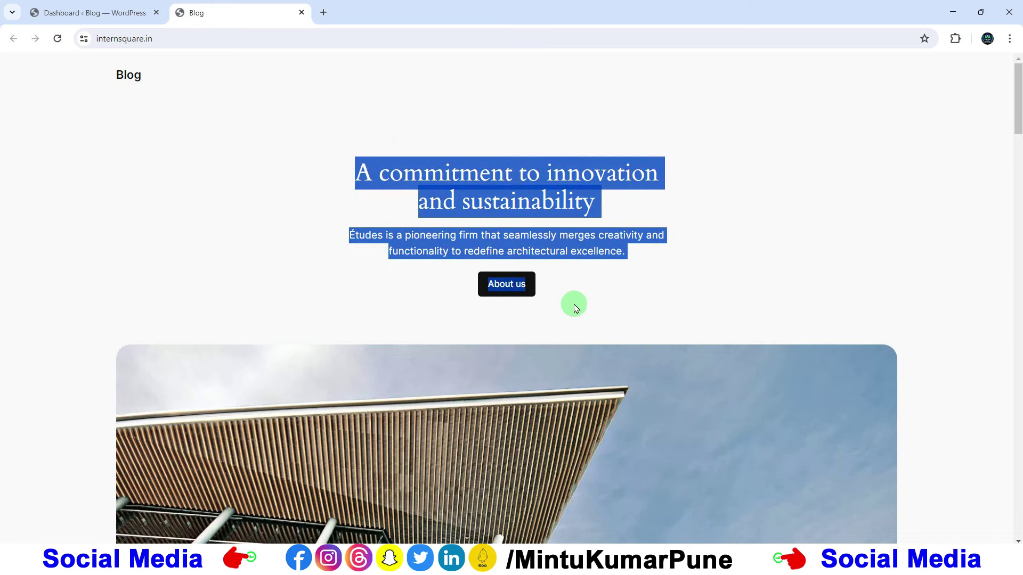
{"action": "left_click", "coordinate": [583, 289]}
{"action": "scroll", "coordinate": [581, 288], "scroll_direction": "down", "scroll_amount": 15}
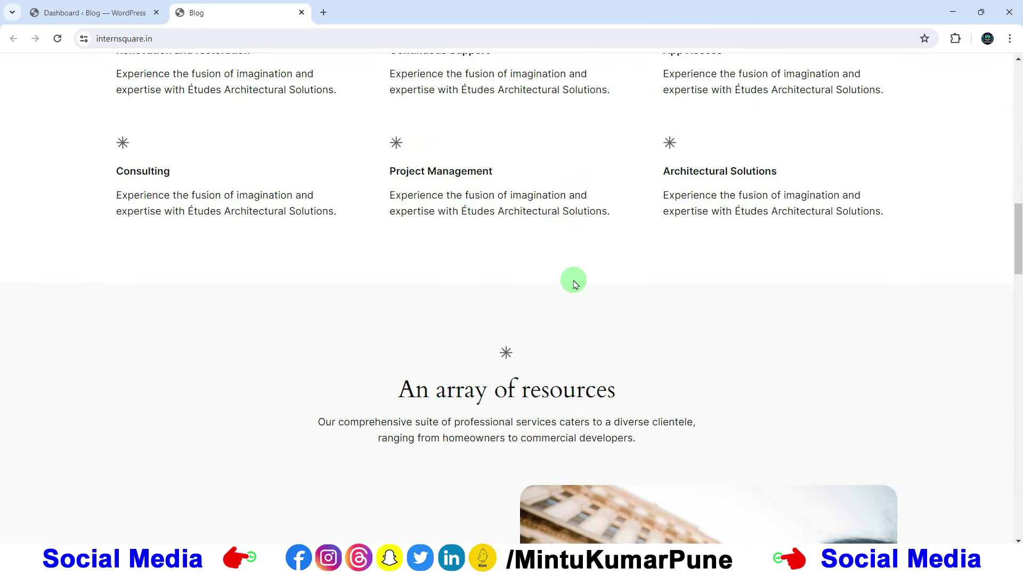
{"action": "scroll", "coordinate": [574, 281], "scroll_direction": "up", "scroll_amount": 13}
{"action": "scroll", "coordinate": [573, 282], "scroll_direction": "up", "scroll_amount": 3}
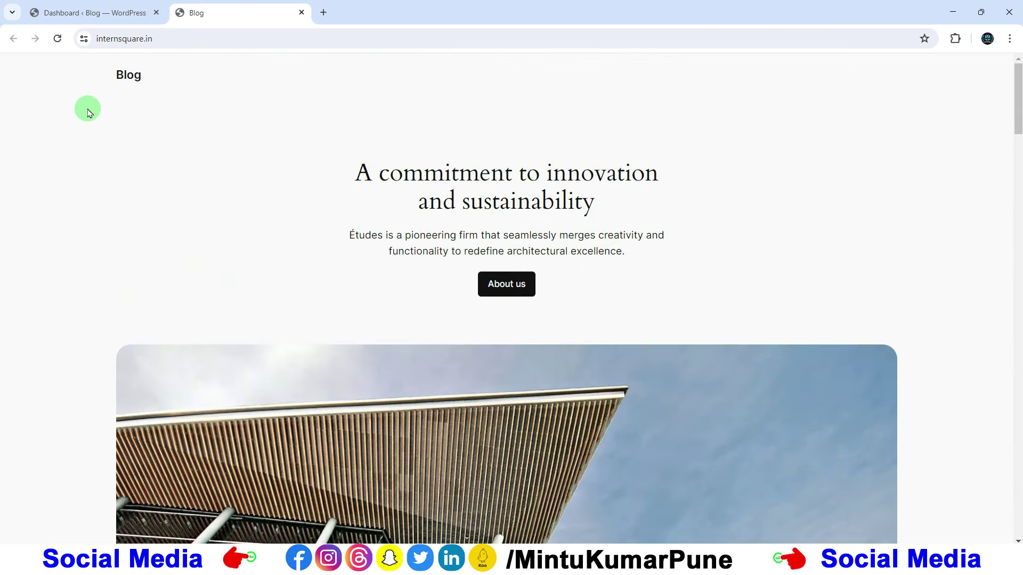
{"action": "left_click_drag", "start_coordinate": [107, 74], "coordinate": [660, 288]}
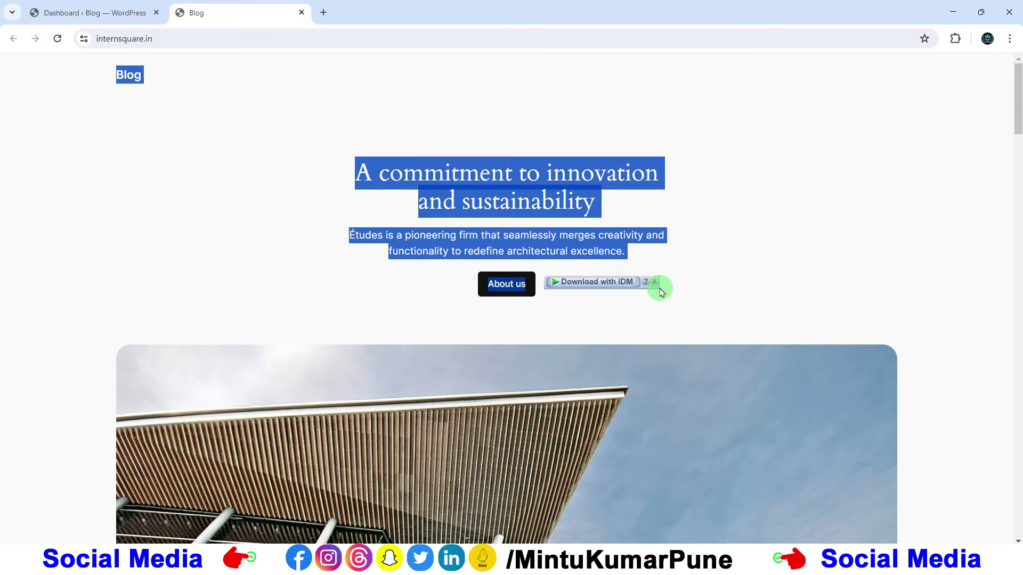
{"action": "left_click", "coordinate": [660, 290]}
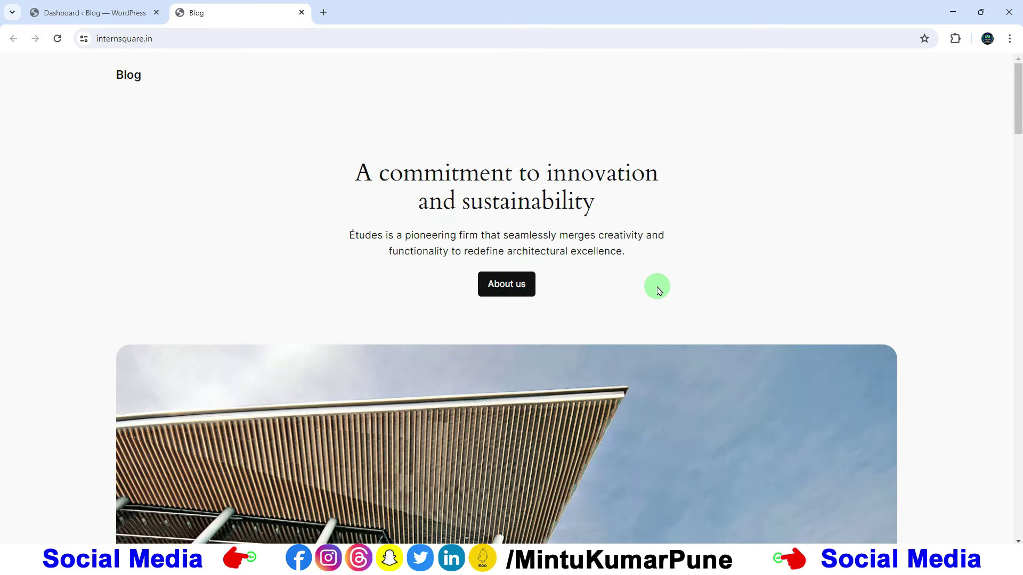
Hide the Site Health Status, At a Glance, Activity, Quick Draft and WordPress Events and News boxes on the dashboard.
{"action": "key", "text": "ctrl+shift+Tab"}
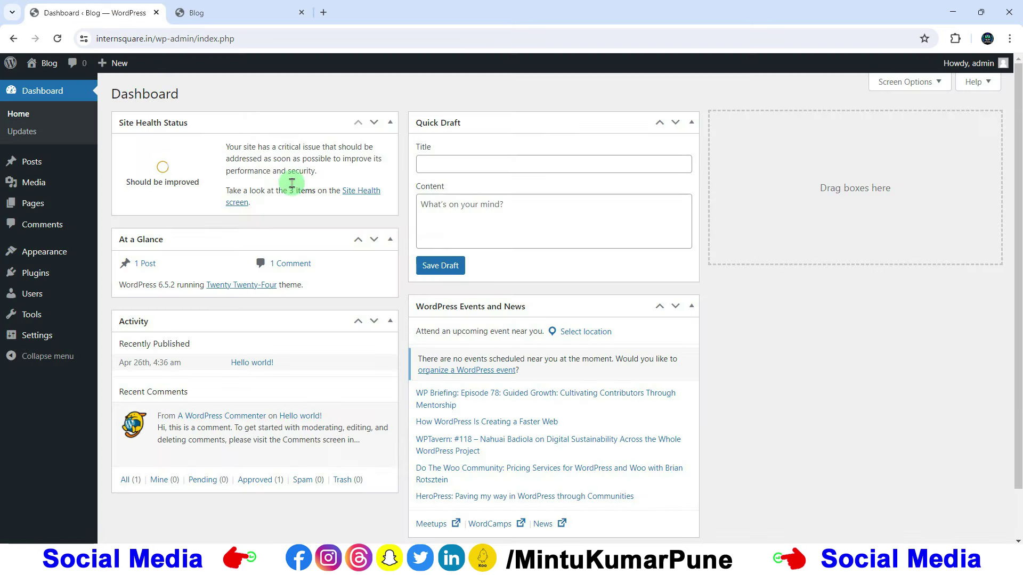
{"action": "left_click", "coordinate": [913, 86]}
{"action": "left_click", "coordinate": [127, 136]}
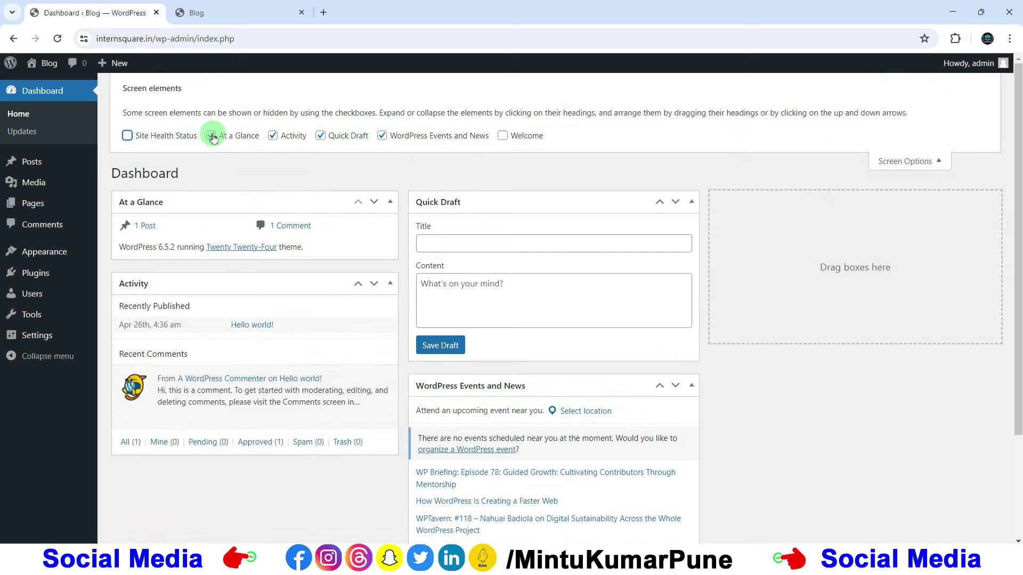
{"action": "left_click", "coordinate": [211, 136]}
{"action": "left_click", "coordinate": [273, 136]}
{"action": "left_click", "coordinate": [320, 136]}
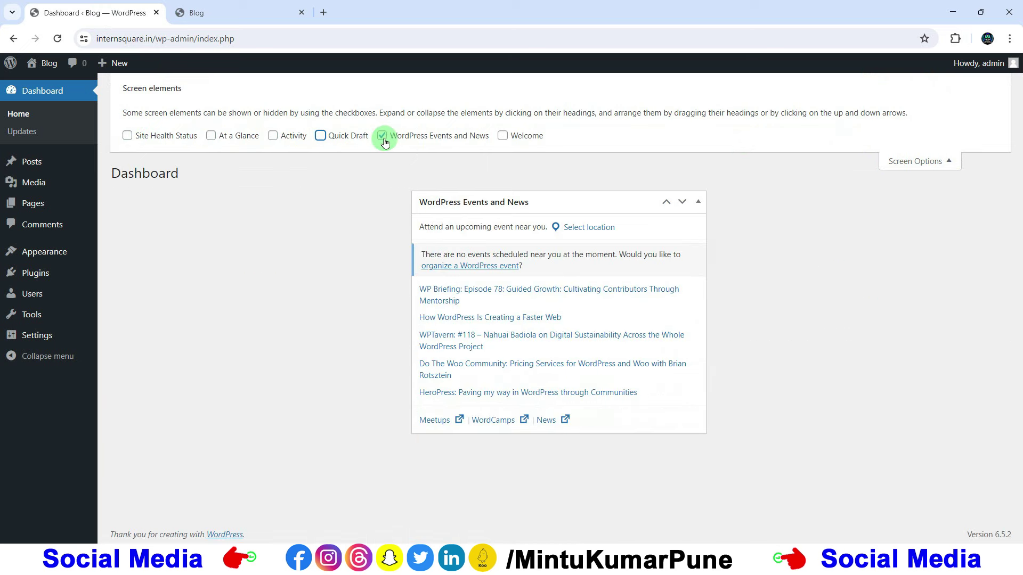
{"action": "left_click", "coordinate": [382, 135]}
{"action": "left_click", "coordinate": [929, 161]}
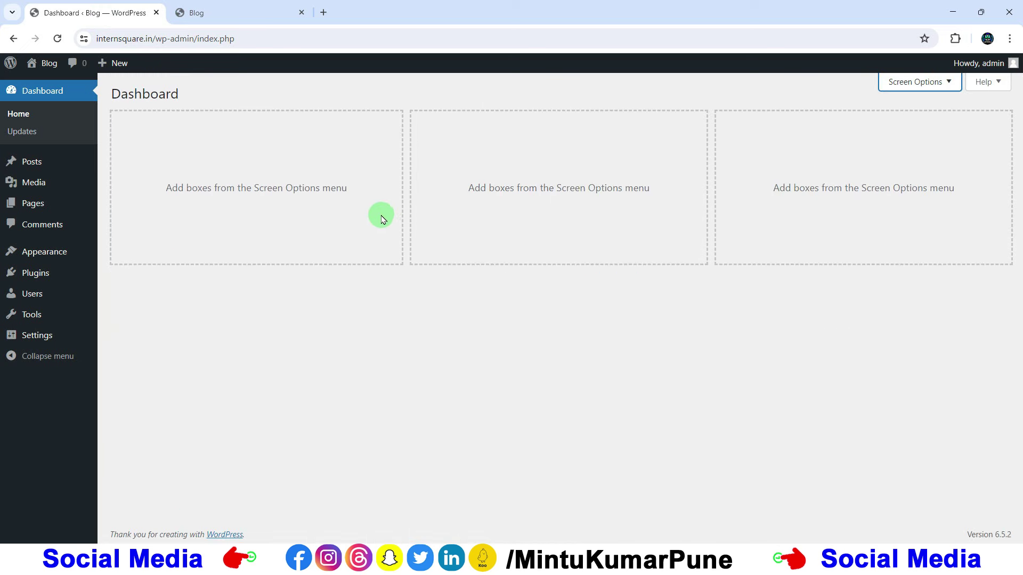
Check the live home page and the installed plugins list, clearing the list's select-all checkbox.
{"action": "left_click", "coordinate": [170, 21]}
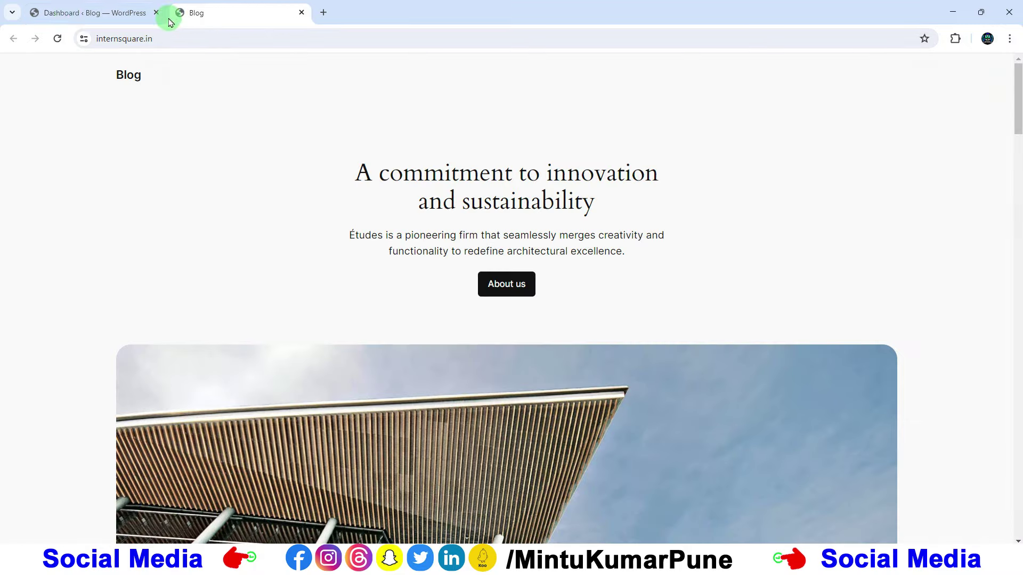
{"action": "left_click", "coordinate": [80, 13]}
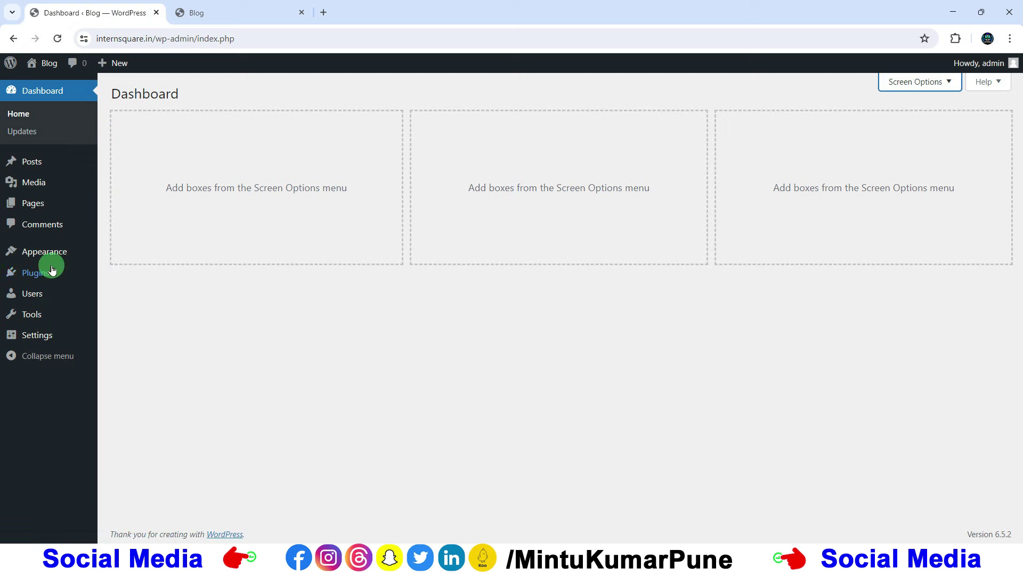
{"action": "mouse_move", "coordinate": [48, 273]}
{"action": "left_click", "coordinate": [121, 275]}
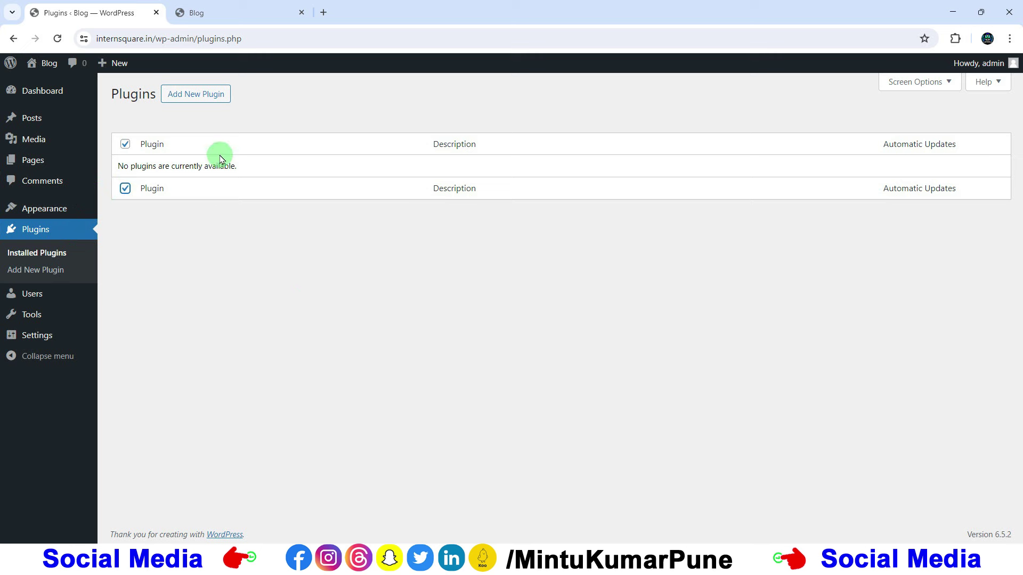
{"action": "left_click", "coordinate": [125, 144]}
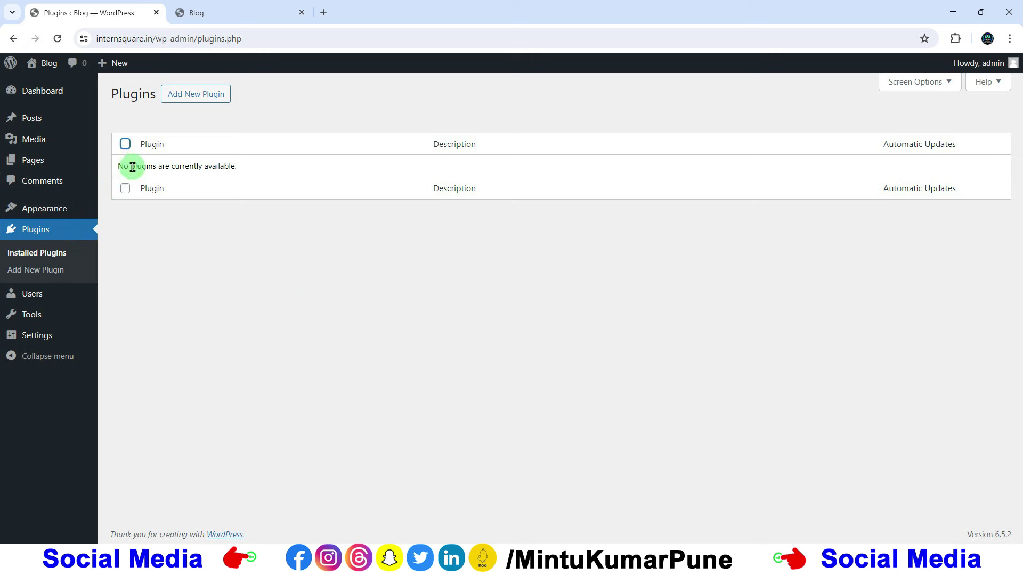
{"action": "left_click", "coordinate": [53, 90]}
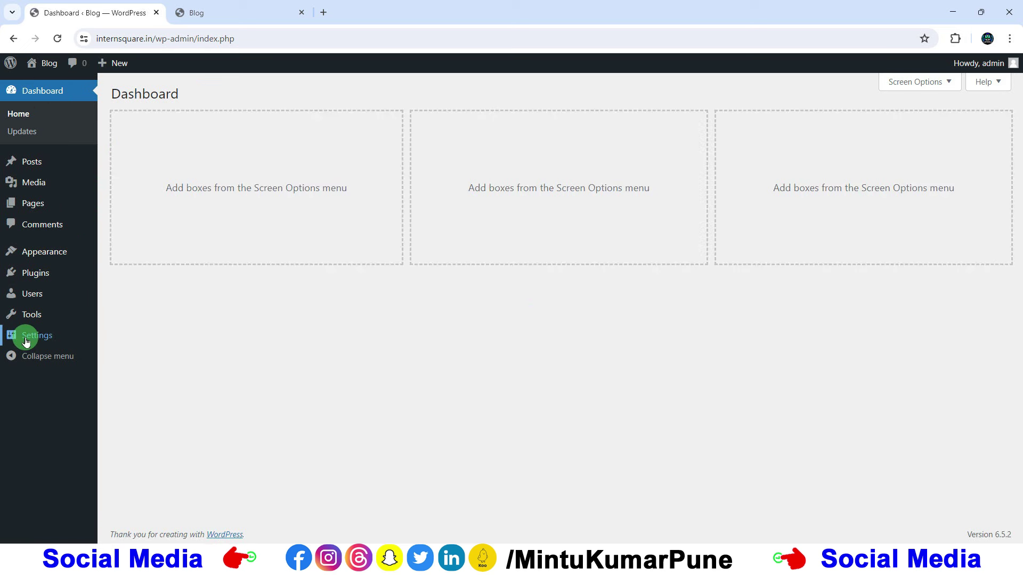
Set the site title to "Cyber Warriors Food" in the general settings.
{"action": "mouse_move", "coordinate": [26, 341]}
{"action": "left_click", "coordinate": [124, 337]}
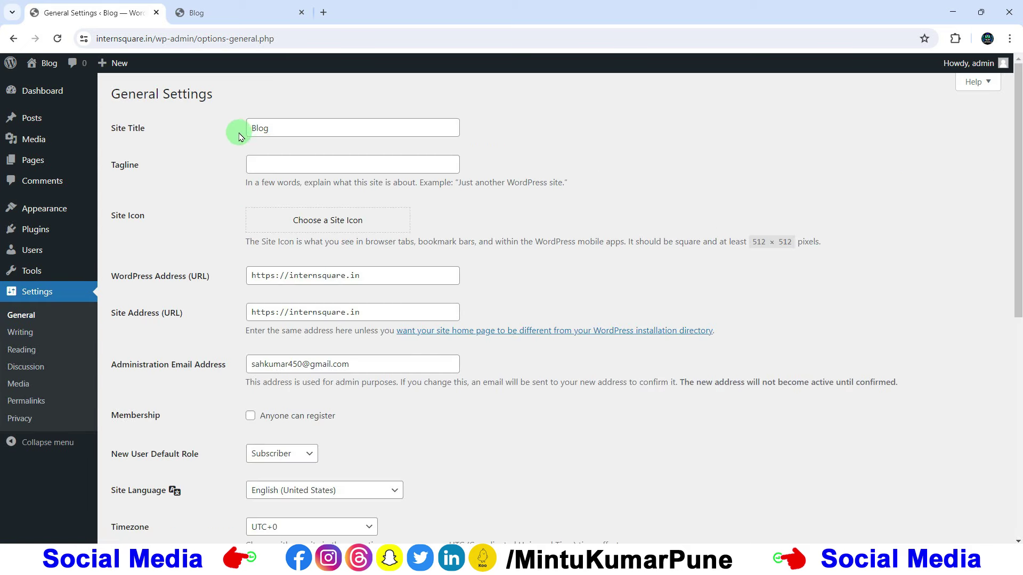
{"action": "double_click", "coordinate": [272, 128]}
{"action": "type", "text": "Cyber Warriors Food"}
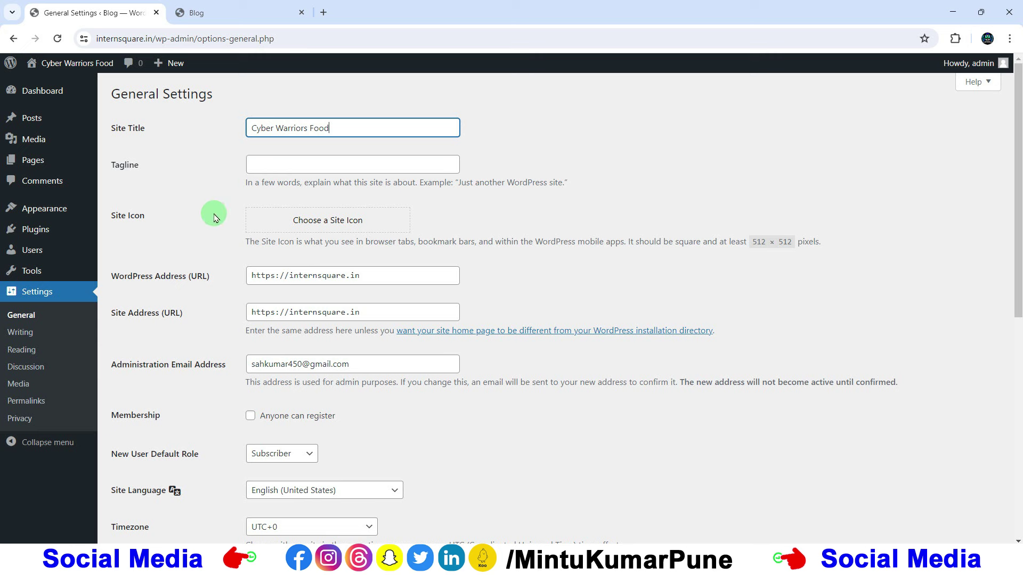
Replace the administration email address with the new contact e-mail and save the general settings.
{"action": "left_click", "coordinate": [680, 468]}
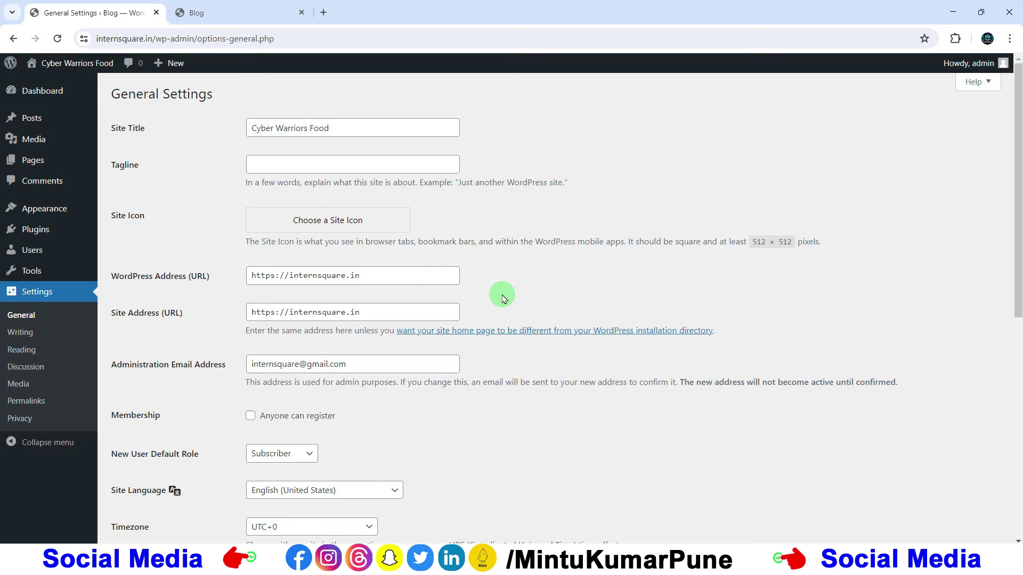
{"action": "scroll", "coordinate": [503, 299], "scroll_direction": "down", "scroll_amount": 7}
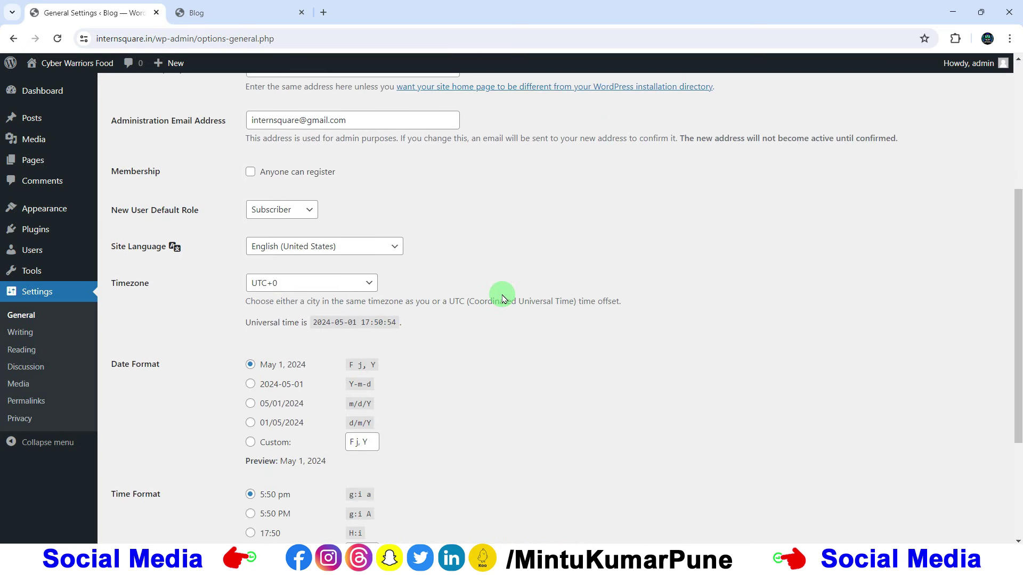
{"action": "scroll", "coordinate": [505, 298], "scroll_direction": "down", "scroll_amount": 1}
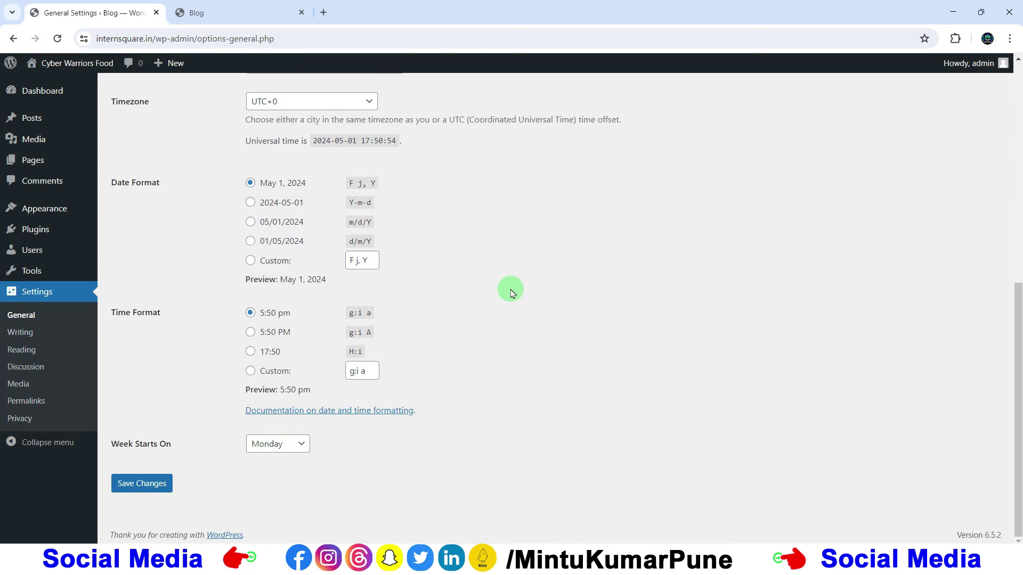
{"action": "left_click", "coordinate": [164, 487]}
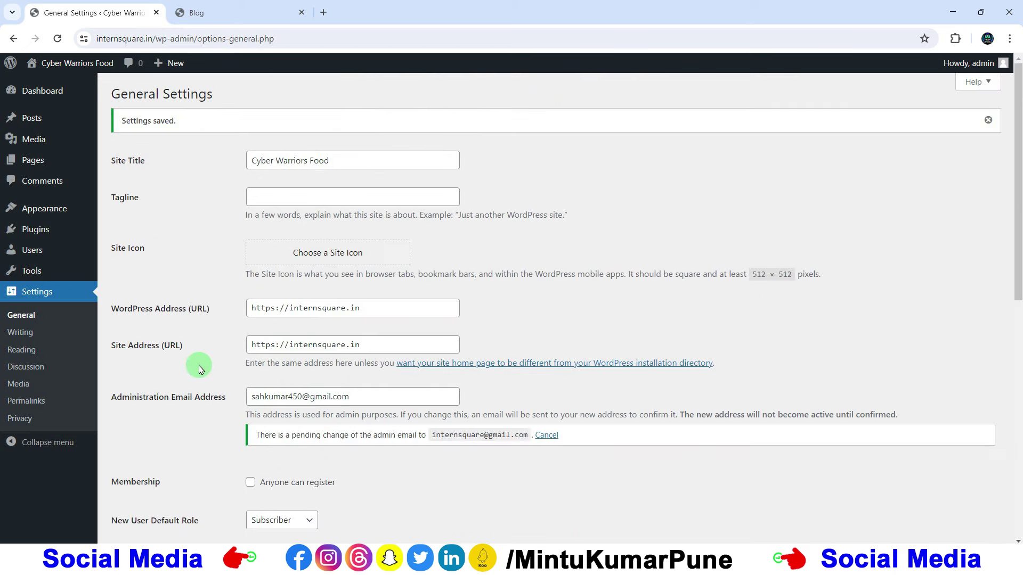
Reload the live site and check the site title on its home page.
{"action": "left_click", "coordinate": [235, 14]}
{"action": "left_click", "coordinate": [57, 39]}
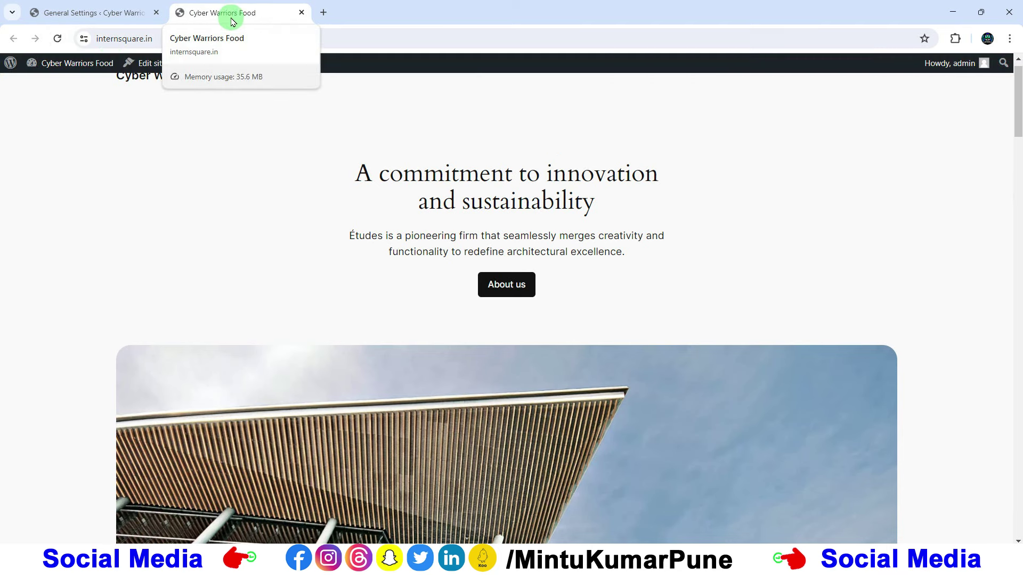
{"action": "scroll", "coordinate": [338, 154], "scroll_direction": "up", "scroll_amount": 1}
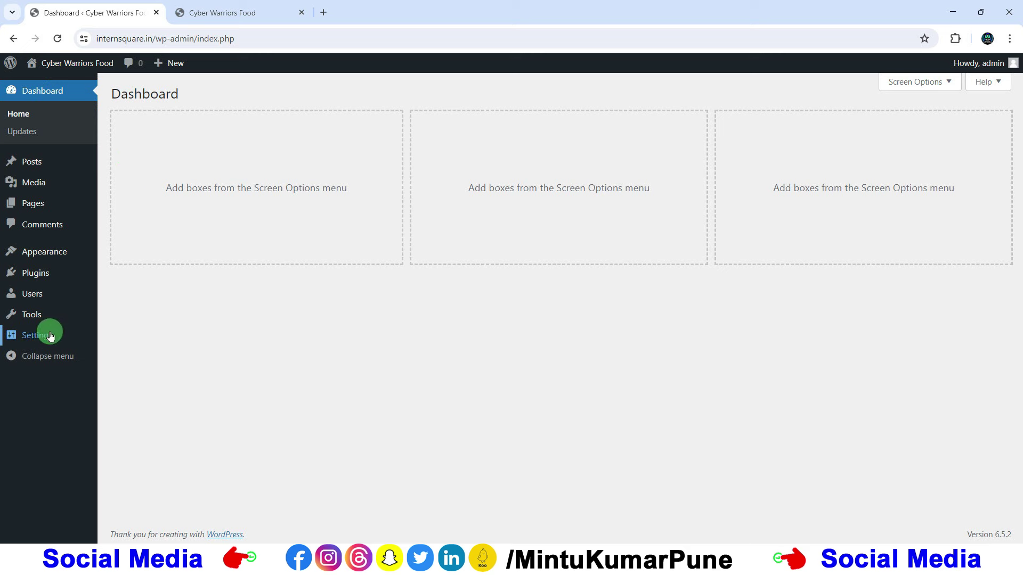
Try the Plain and Day and name permalink structures, then select Post name and save the permalink settings.
{"action": "mouse_move", "coordinate": [47, 337]}
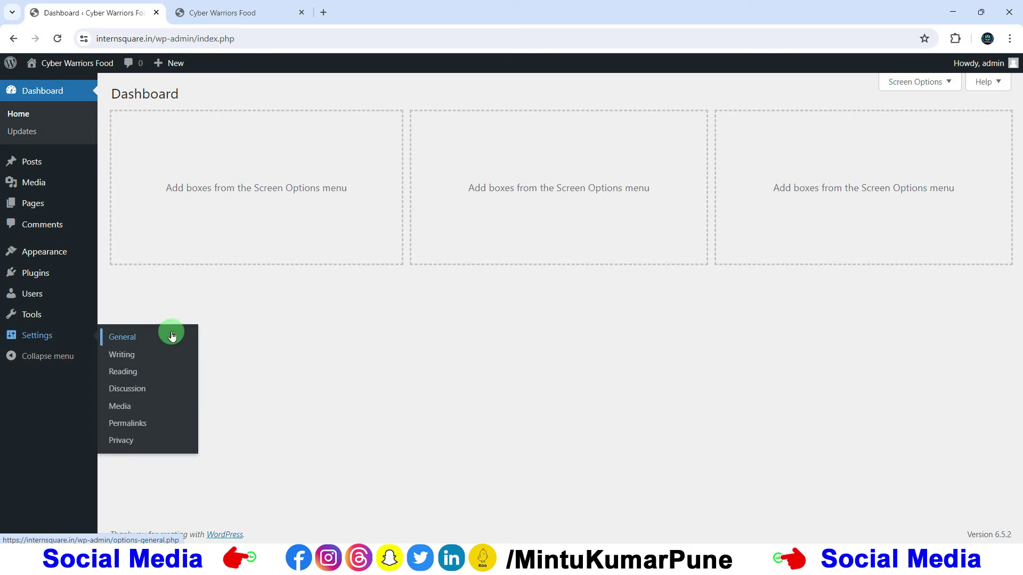
{"action": "left_click", "coordinate": [138, 424]}
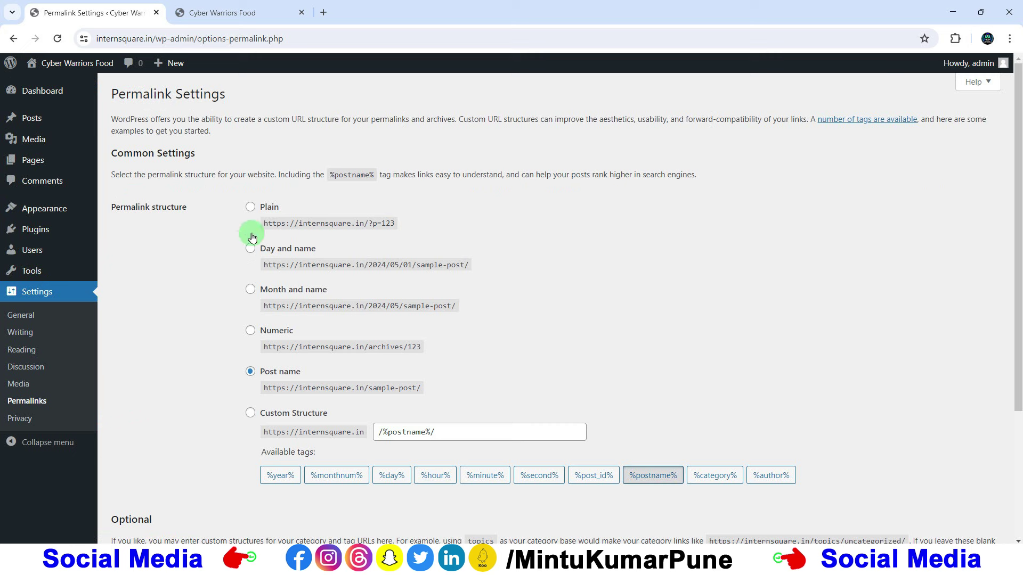
{"action": "left_click", "coordinate": [251, 208]}
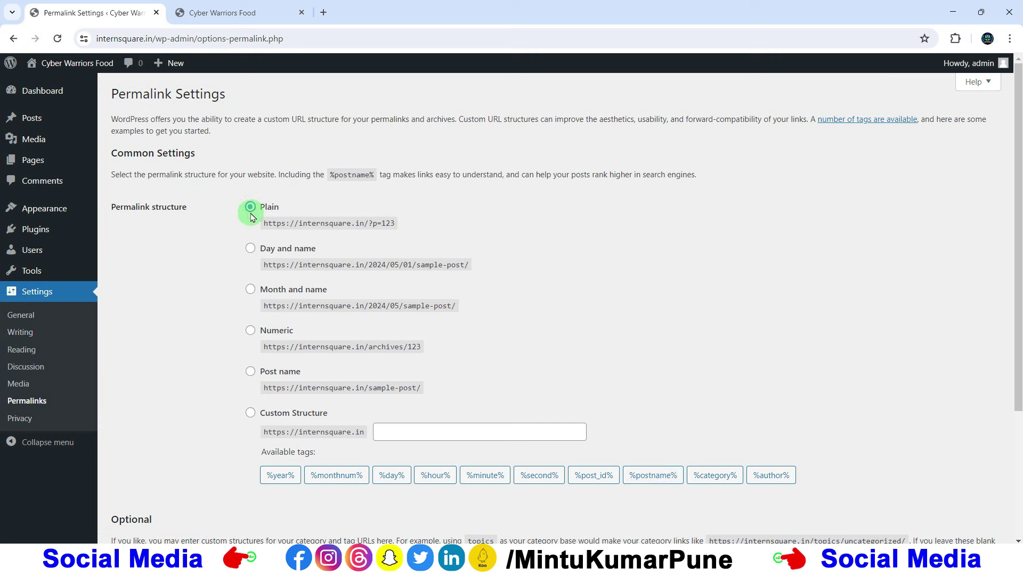
{"action": "left_click", "coordinate": [250, 249]}
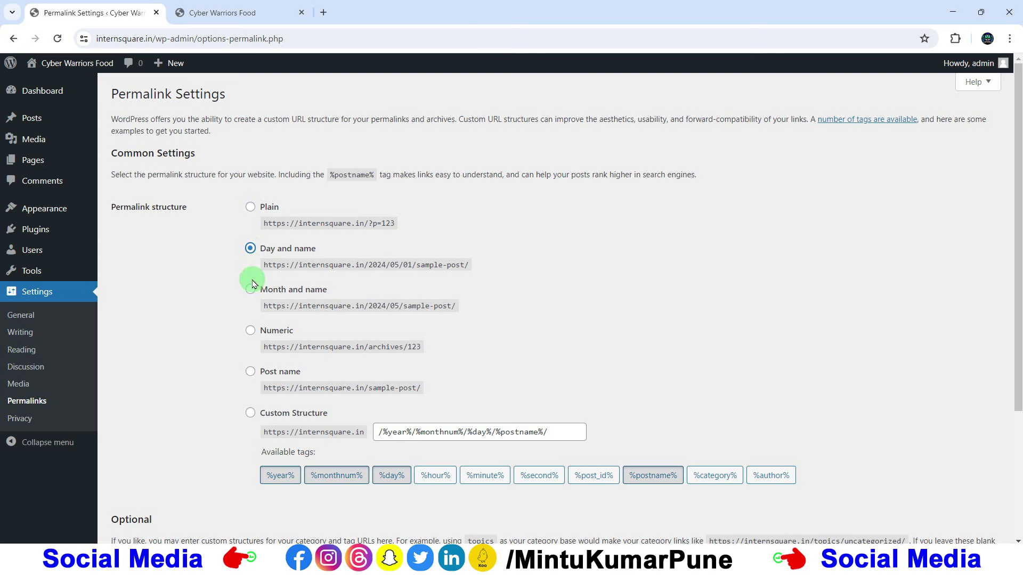
{"action": "left_click", "coordinate": [249, 371]}
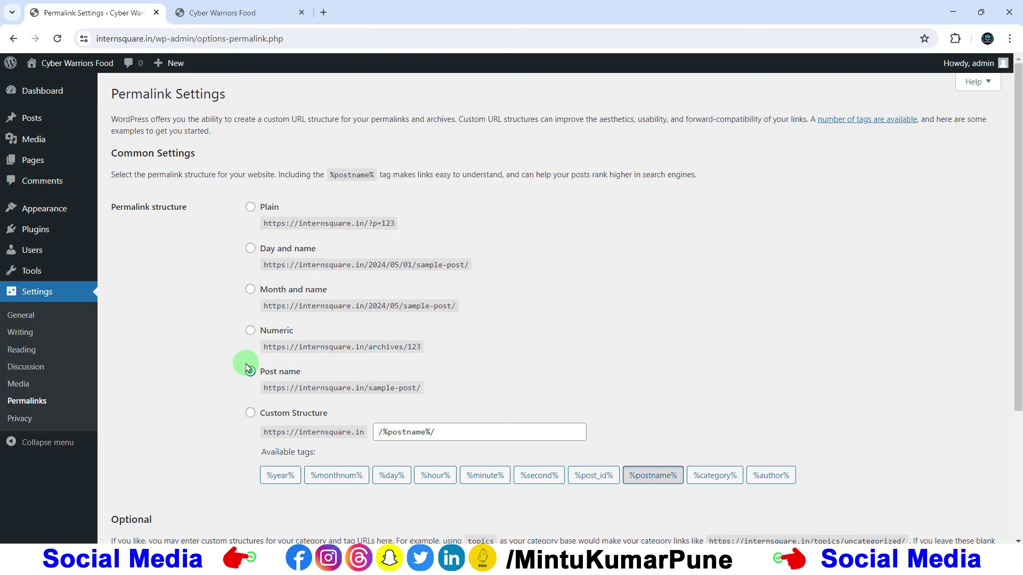
{"action": "scroll", "coordinate": [249, 368], "scroll_direction": "down", "scroll_amount": 3}
{"action": "left_click", "coordinate": [144, 483]}
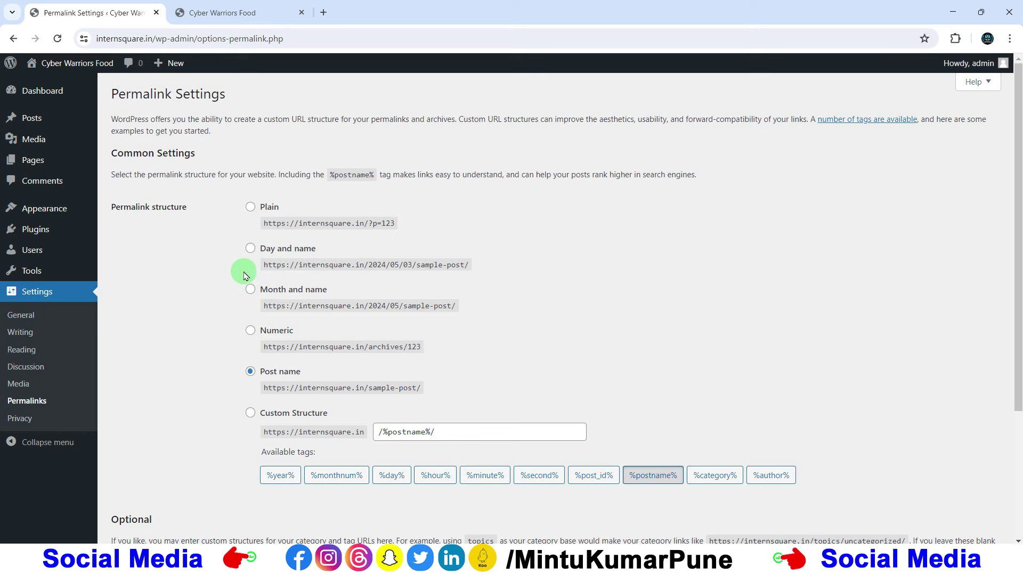
Look over the live site's home page from its header down through the sections and return to the permalink settings.
{"action": "left_click", "coordinate": [231, 20]}
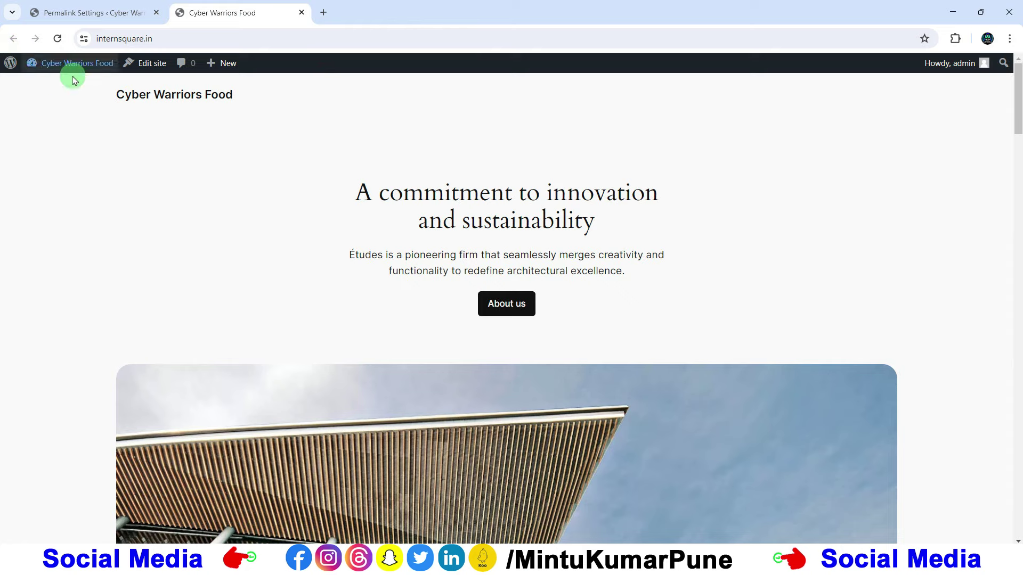
{"action": "scroll", "coordinate": [694, 306], "scroll_direction": "down", "scroll_amount": 20}
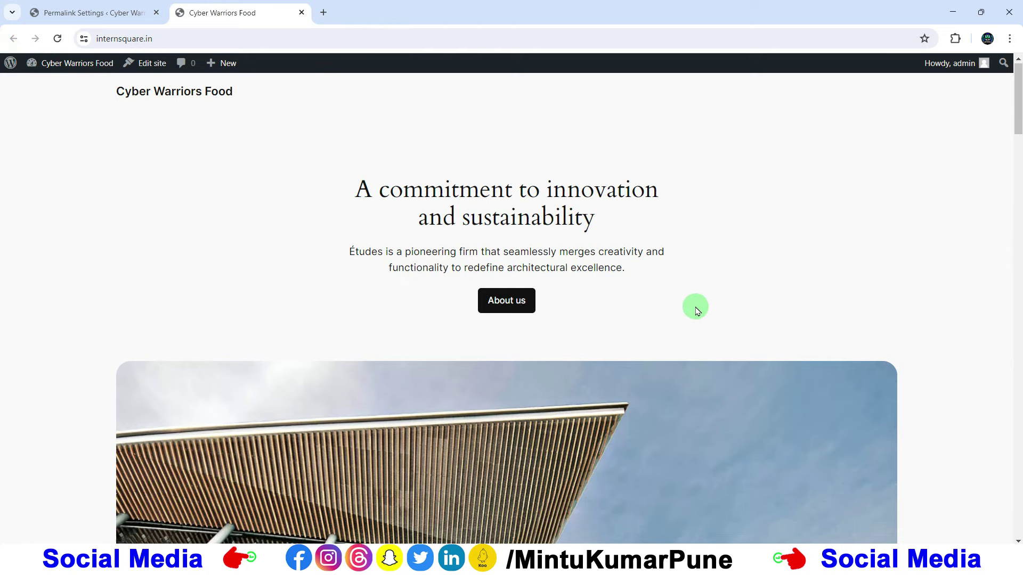
{"action": "scroll", "coordinate": [525, 301], "scroll_direction": "down", "scroll_amount": 5}
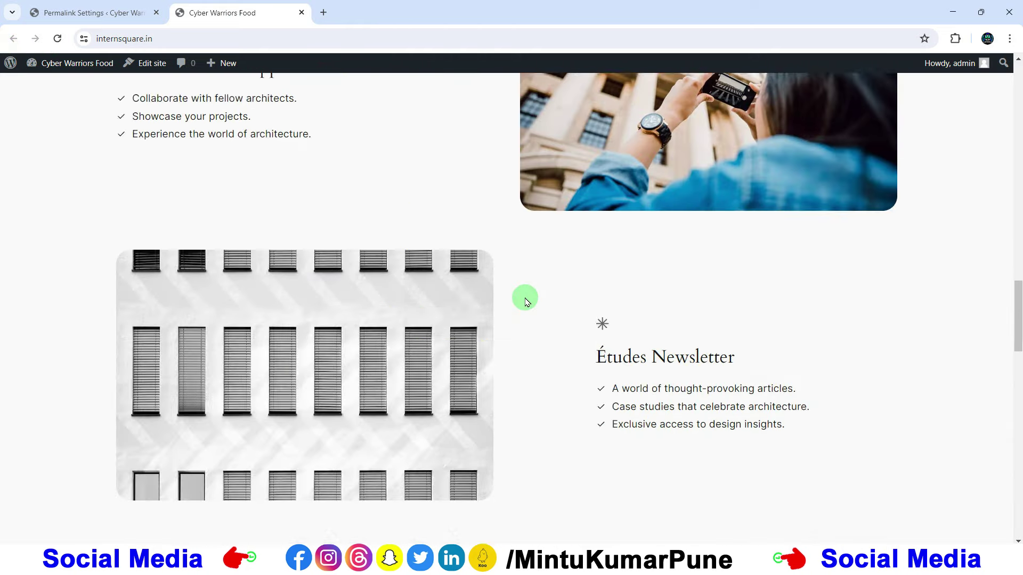
{"action": "scroll", "coordinate": [526, 301], "scroll_direction": "up", "scroll_amount": 15}
{"action": "scroll", "coordinate": [526, 302], "scroll_direction": "up", "scroll_amount": 4}
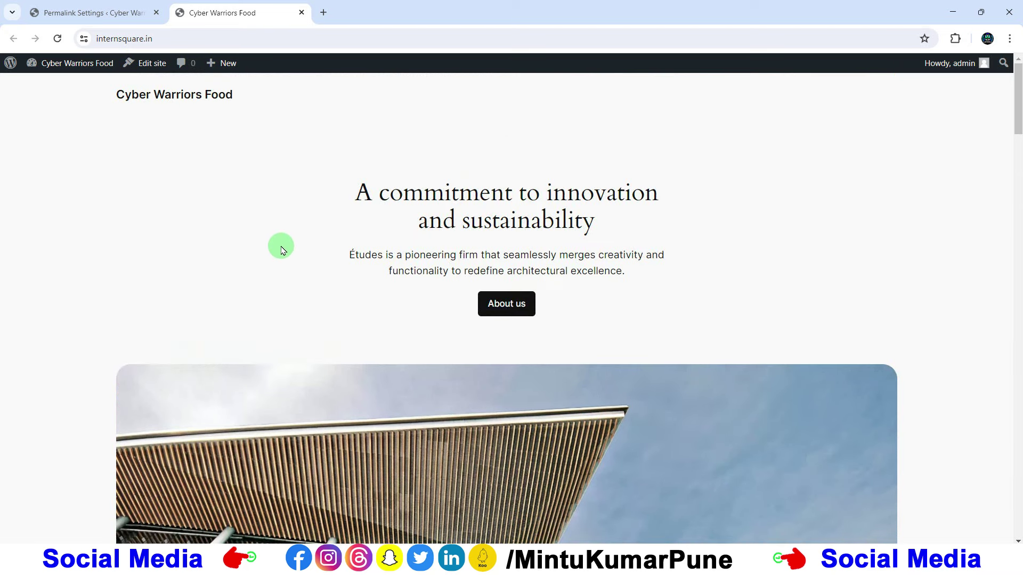
{"action": "left_click", "coordinate": [88, 13]}
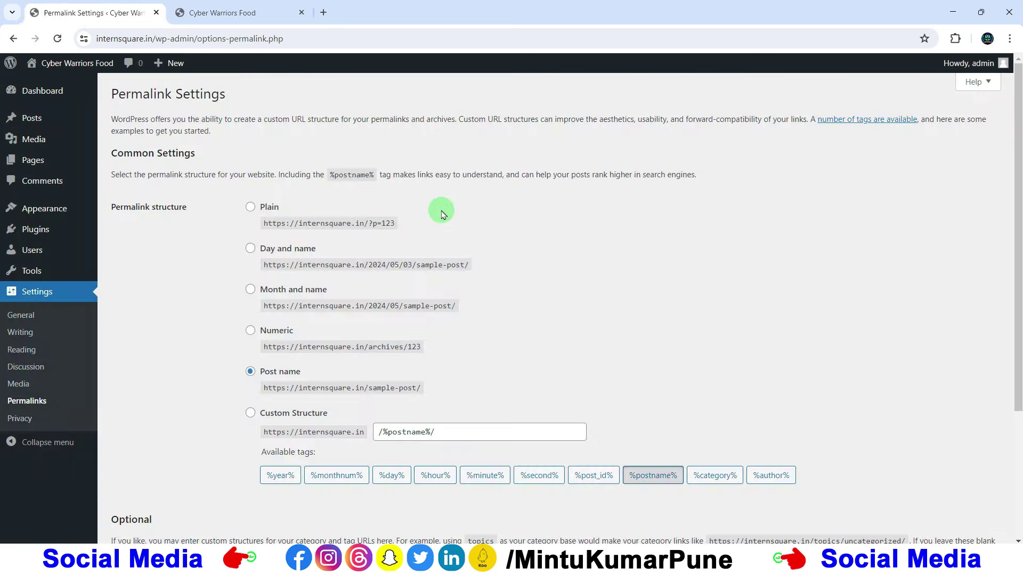
Search the theme directory for "yummy bites", and install and activate the Yummy Bites theme.
{"action": "left_click", "coordinate": [44, 93]}
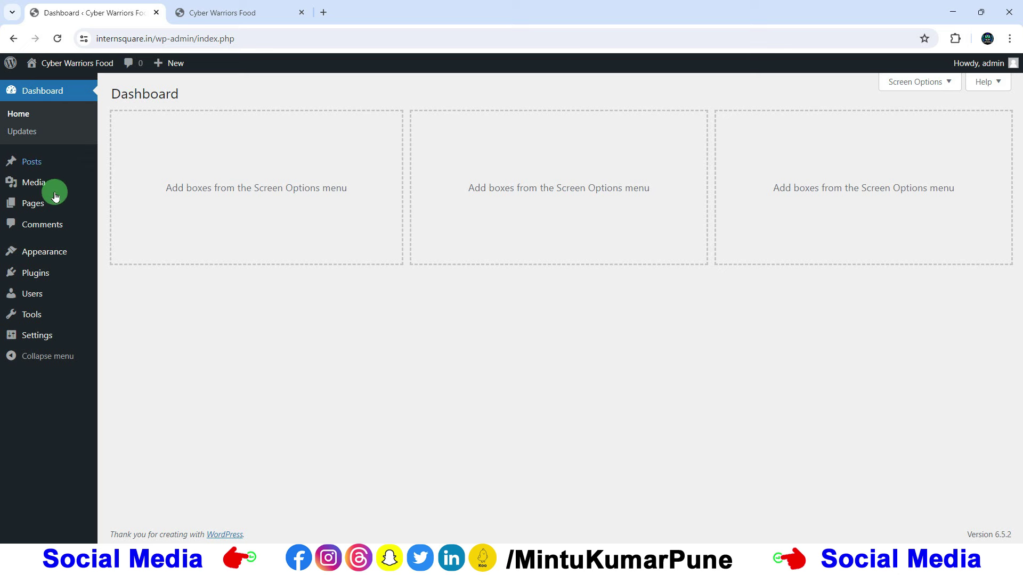
{"action": "mouse_move", "coordinate": [48, 251]}
{"action": "left_click", "coordinate": [114, 255]}
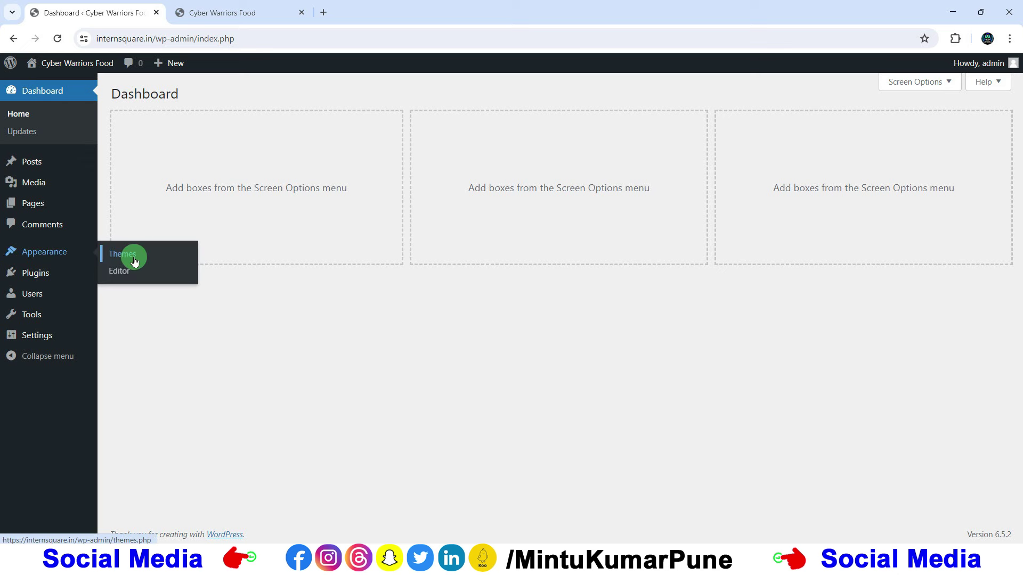
{"action": "left_click", "coordinate": [223, 97]}
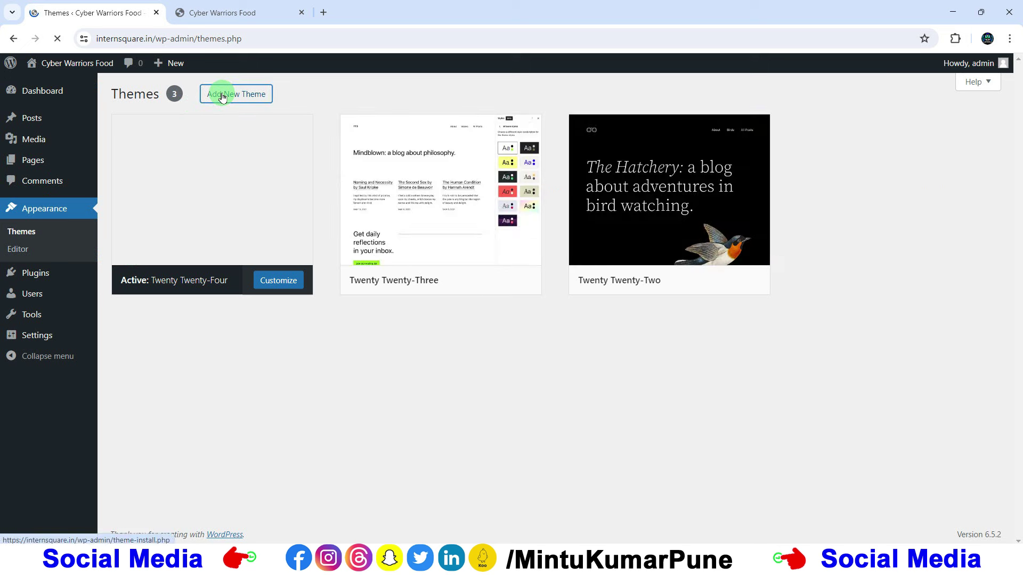
{"action": "left_click", "coordinate": [890, 132]}
{"action": "type", "text": "yummy bites"}
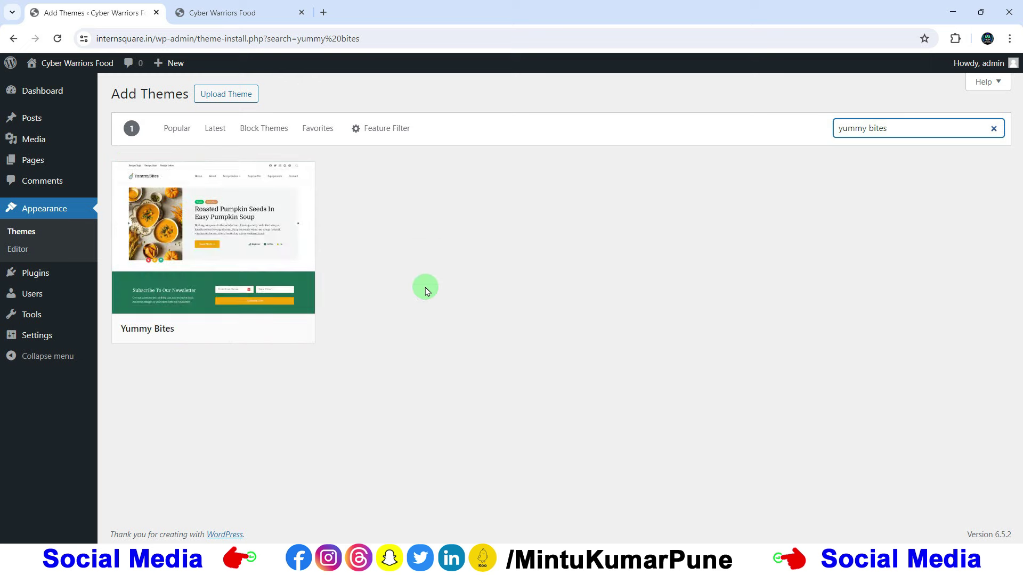
{"action": "left_click", "coordinate": [243, 332]}
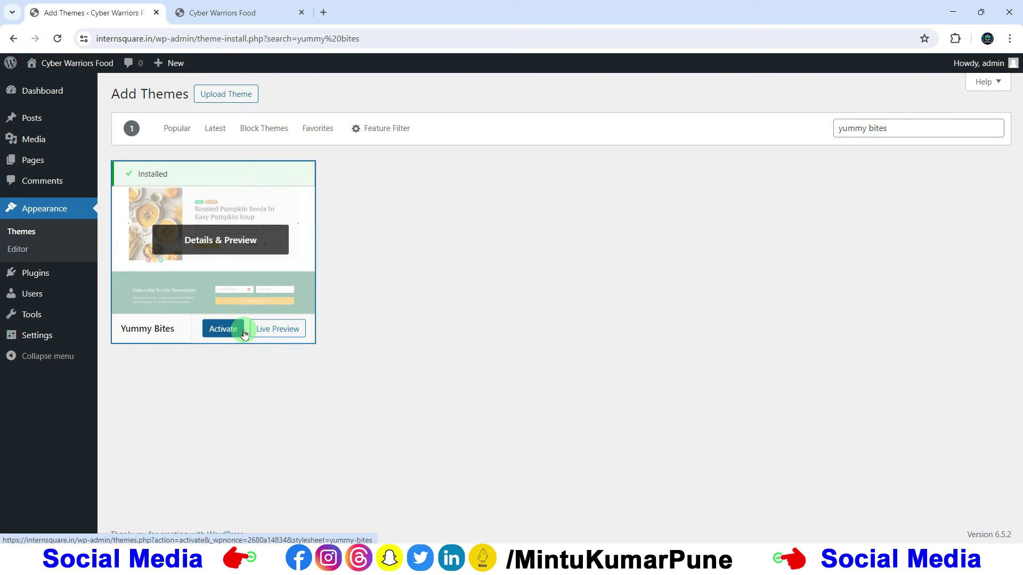
{"action": "left_click", "coordinate": [243, 332]}
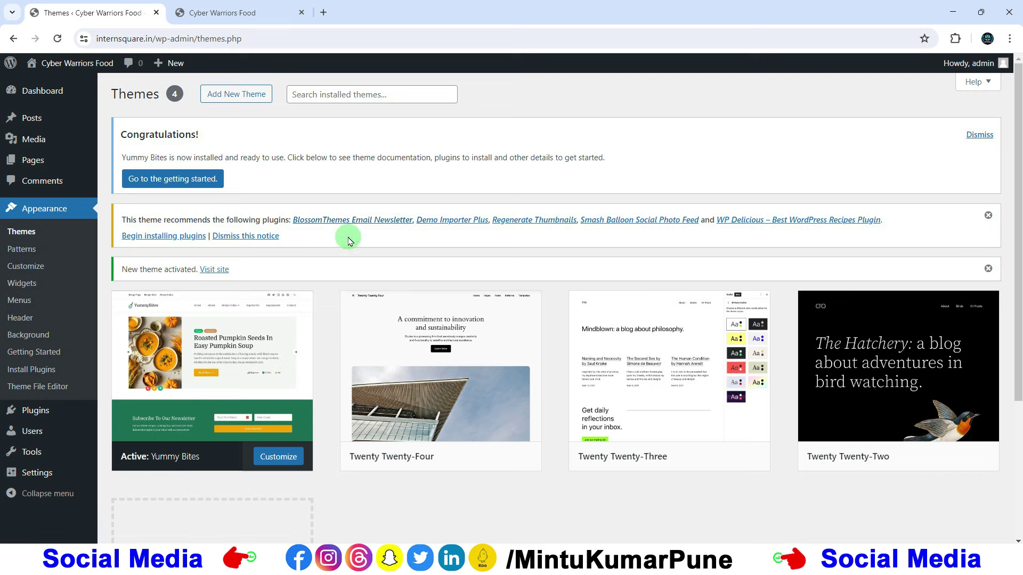
Install all five plugins recommended by the Yummy Bites theme in one bulk action.
{"action": "left_click", "coordinate": [147, 239]}
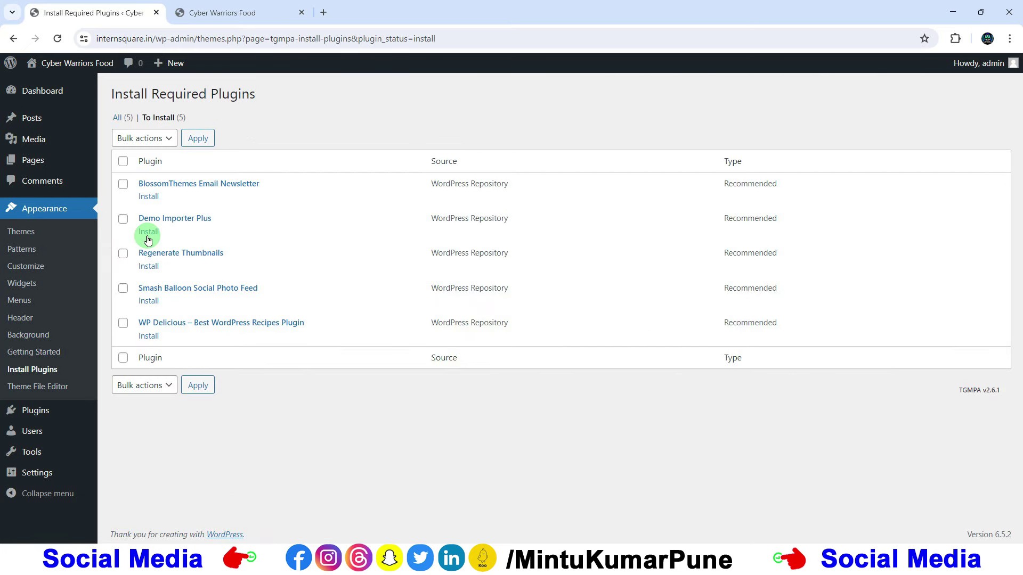
{"action": "left_click", "coordinate": [123, 161]}
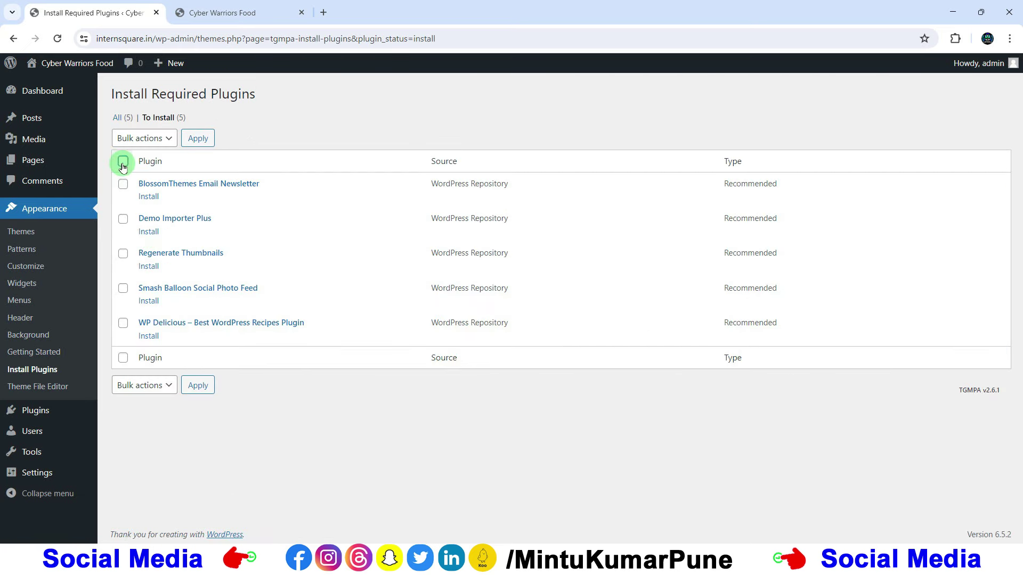
{"action": "left_click", "coordinate": [151, 148]}
{"action": "left_click", "coordinate": [141, 166]}
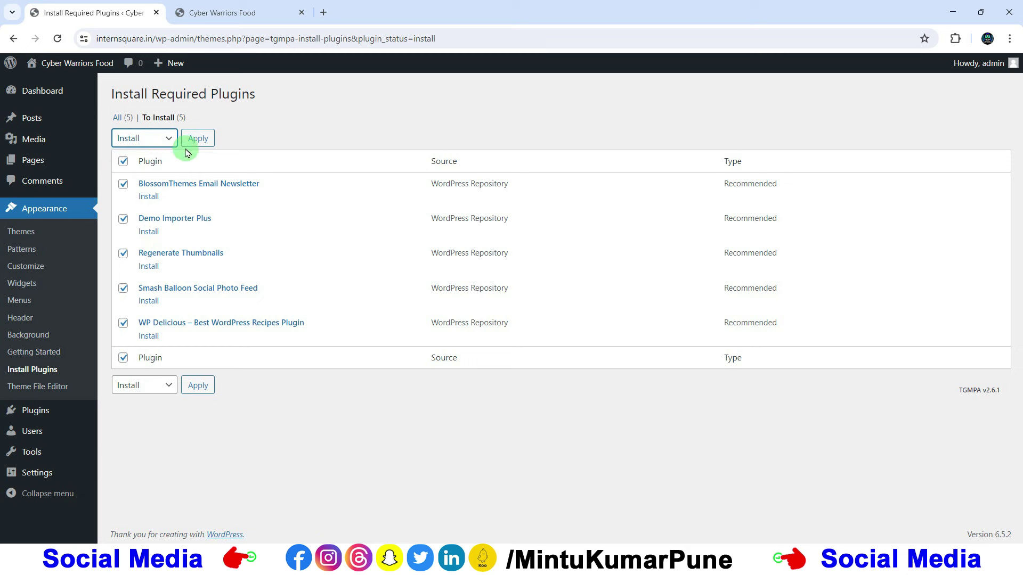
{"action": "left_click", "coordinate": [197, 139]}
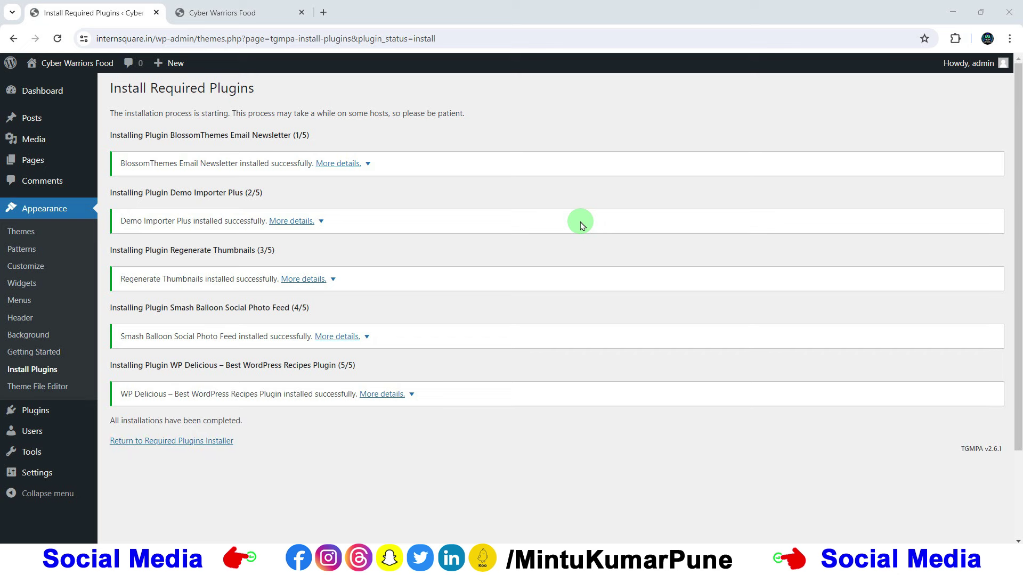
Return to the required plugins list and activate all five installed plugins in one bulk action.
{"action": "left_click", "coordinate": [136, 441]}
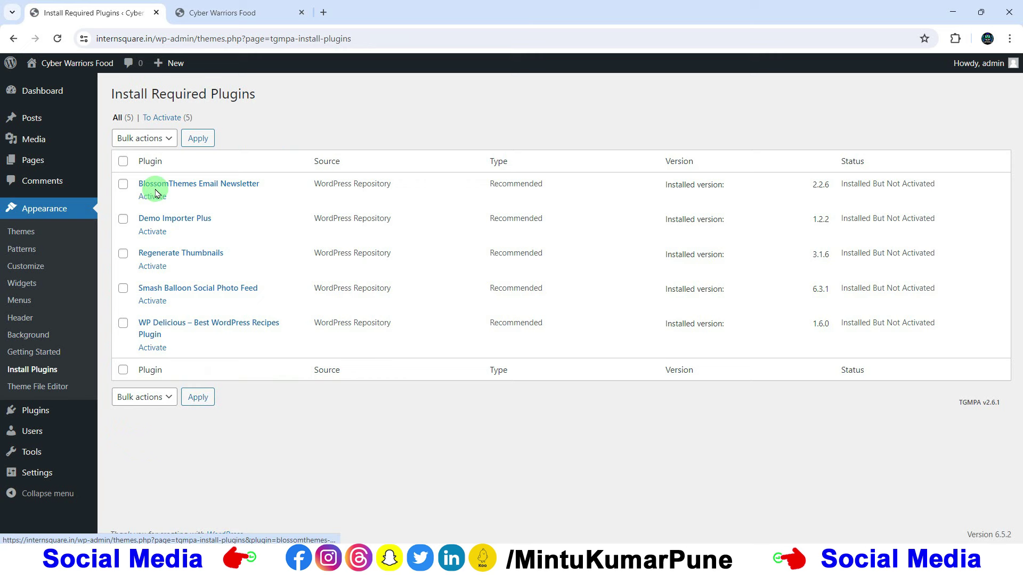
{"action": "left_click", "coordinate": [123, 161]}
{"action": "left_click", "coordinate": [140, 138]}
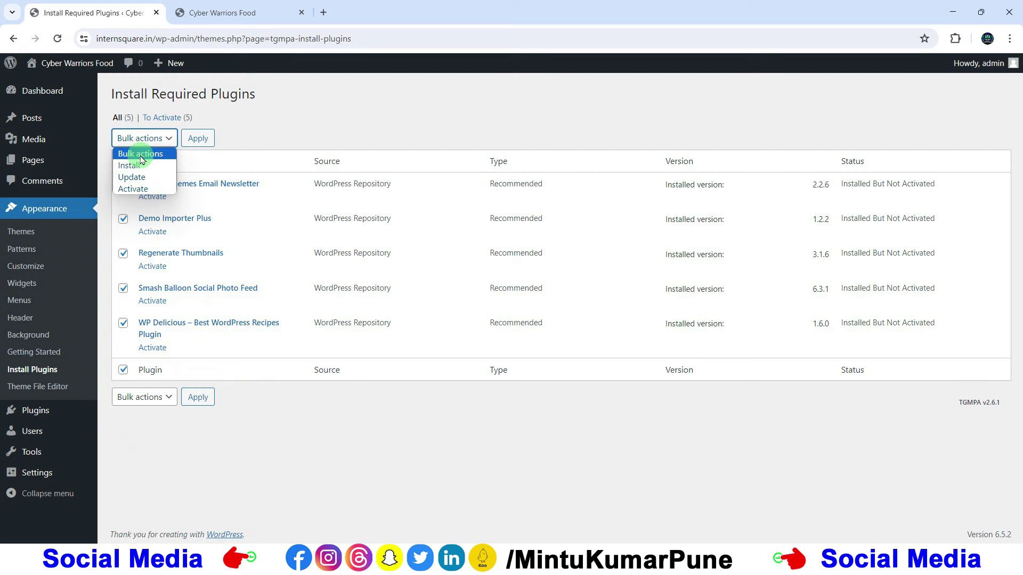
{"action": "left_click", "coordinate": [132, 189]}
{"action": "left_click", "coordinate": [197, 140]}
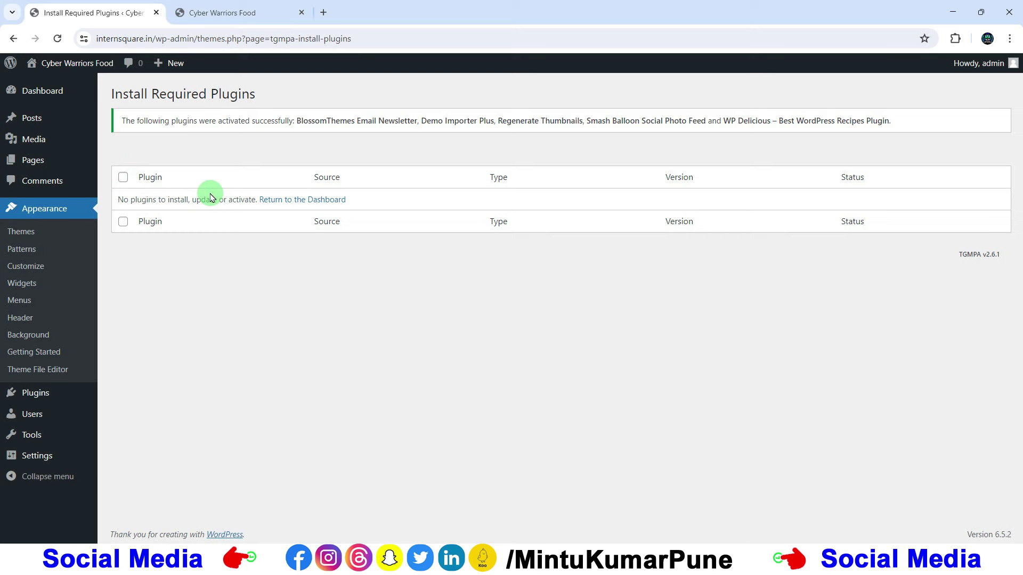
Open the installed plugins list to review the newly activated plugins, leaving the Smash Balloon setup page.
{"action": "mouse_move", "coordinate": [41, 397]}
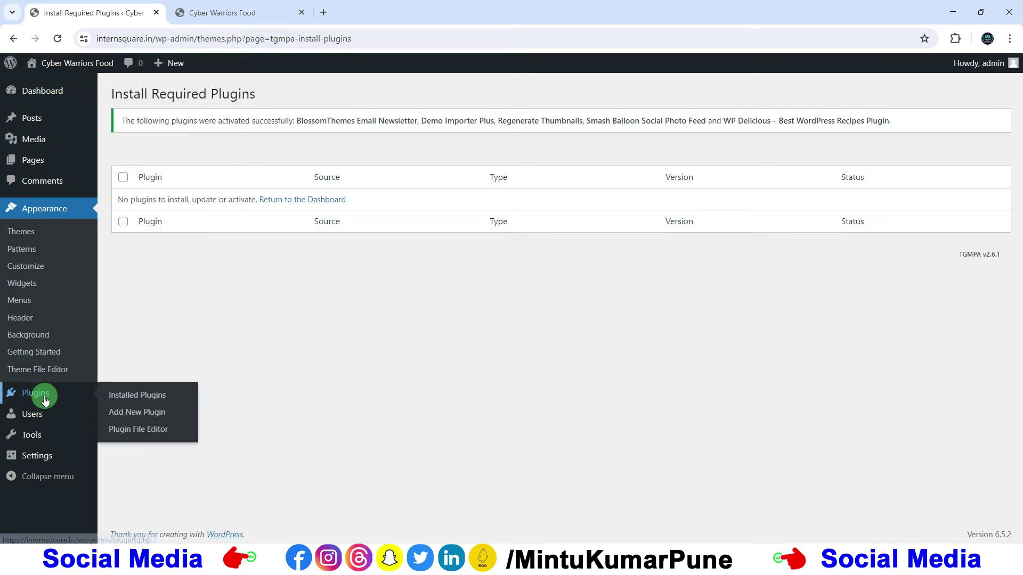
{"action": "left_click", "coordinate": [119, 397]}
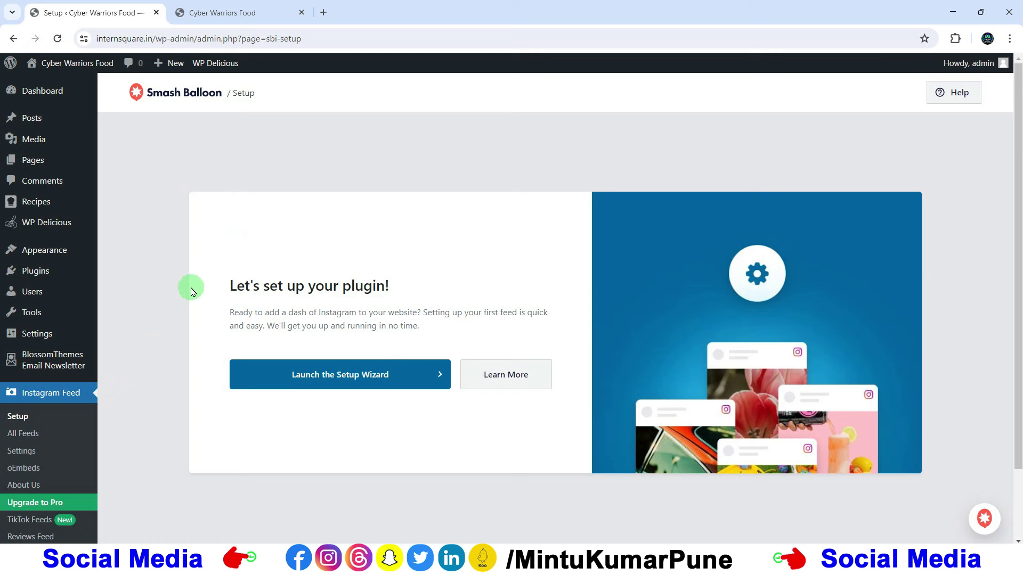
{"action": "mouse_move", "coordinate": [35, 228]}
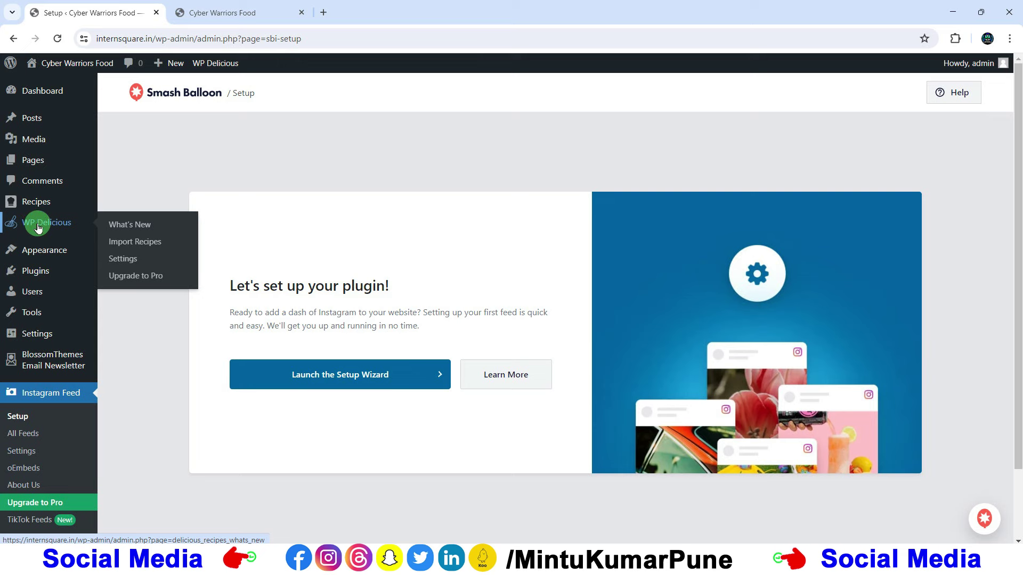
{"action": "scroll", "coordinate": [53, 277], "scroll_direction": "down", "scroll_amount": 2}
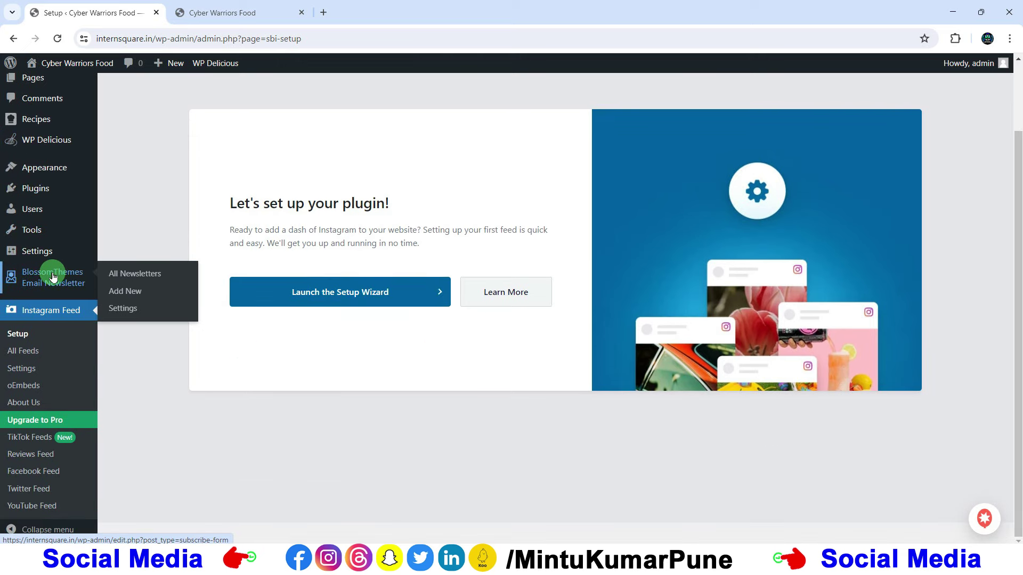
{"action": "left_click", "coordinate": [51, 191]}
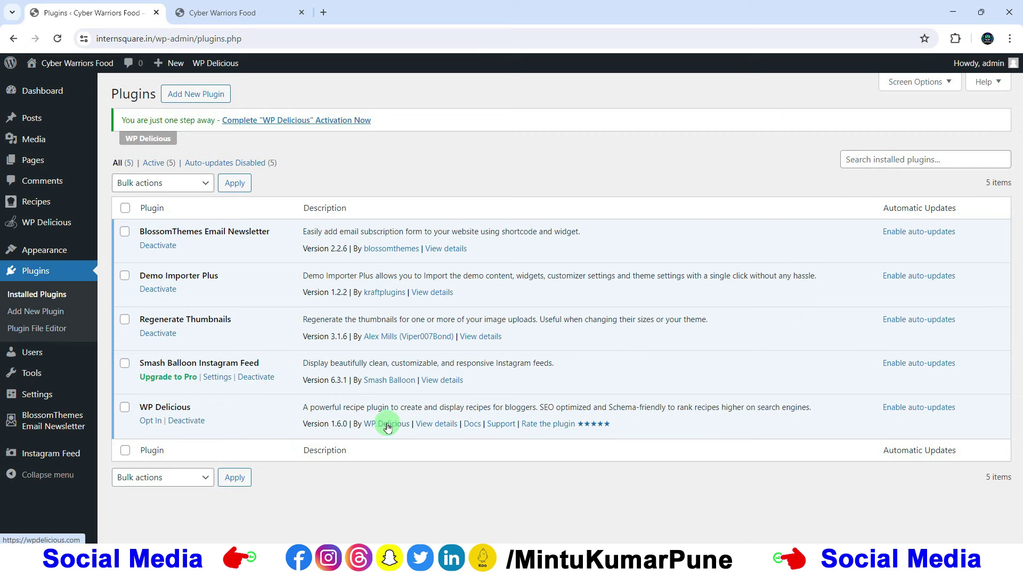
Copy the plugin name "WP Delicious" from the installed list and search the plugin directory for it.
{"action": "left_click_drag", "start_coordinate": [222, 407], "coordinate": [140, 408]}
{"action": "right_click", "coordinate": [140, 416]}
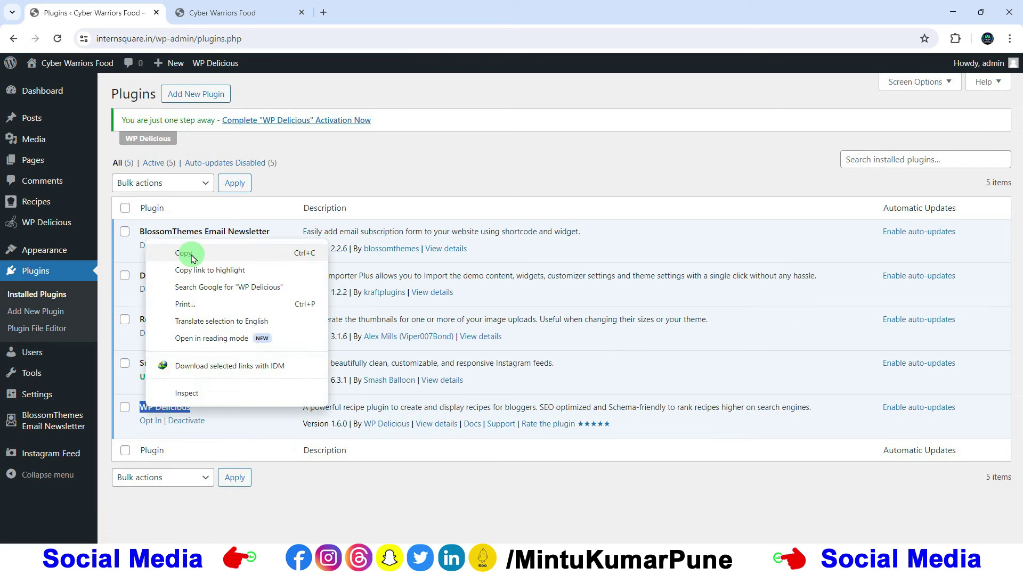
{"action": "left_click", "coordinate": [212, 251]}
{"action": "left_click", "coordinate": [199, 100]}
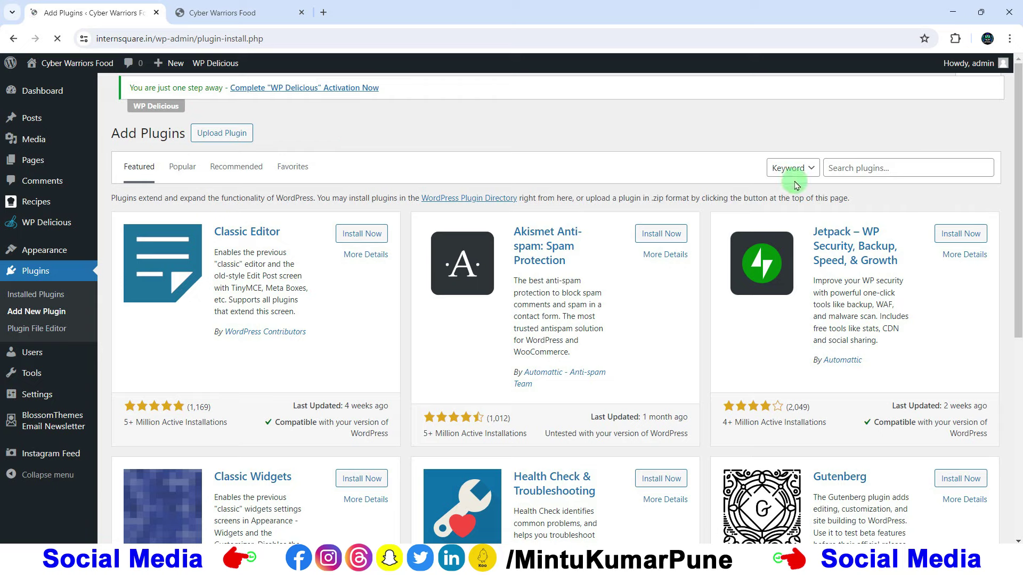
{"action": "left_click", "coordinate": [847, 168]}
{"action": "right_click", "coordinate": [848, 168]}
{"action": "left_click", "coordinate": [741, 286]}
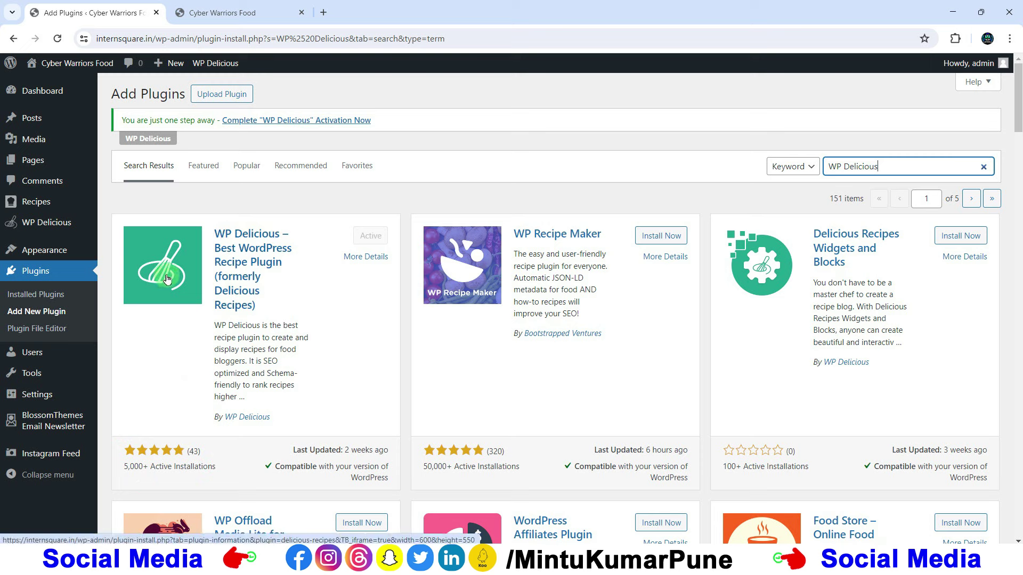
Reload the live site to check its home page with the new theme, and look over the wpdelicious.com home page.
{"action": "left_click", "coordinate": [219, 12]}
{"action": "left_click", "coordinate": [58, 39]}
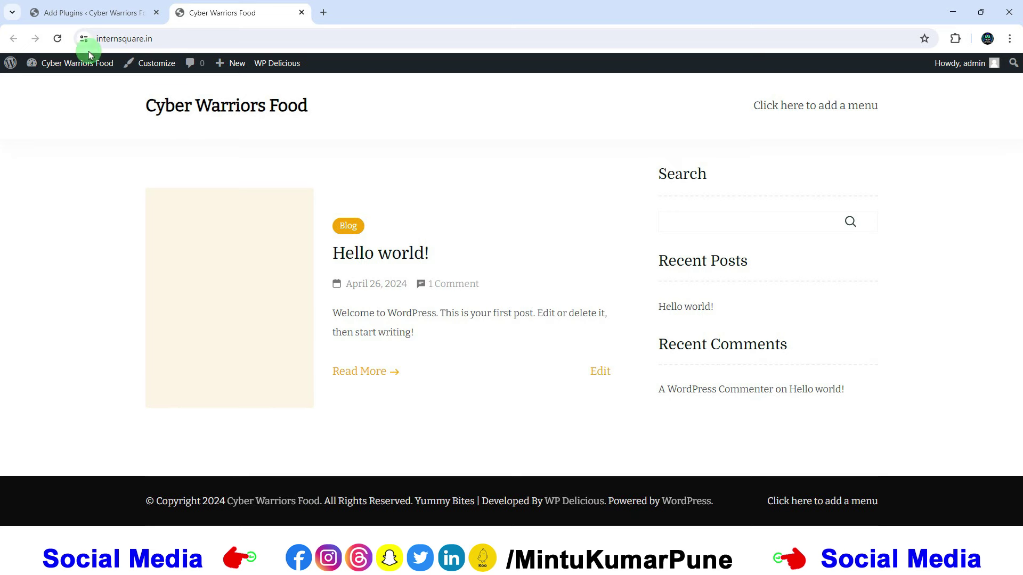
{"action": "left_click", "coordinate": [21, 9]}
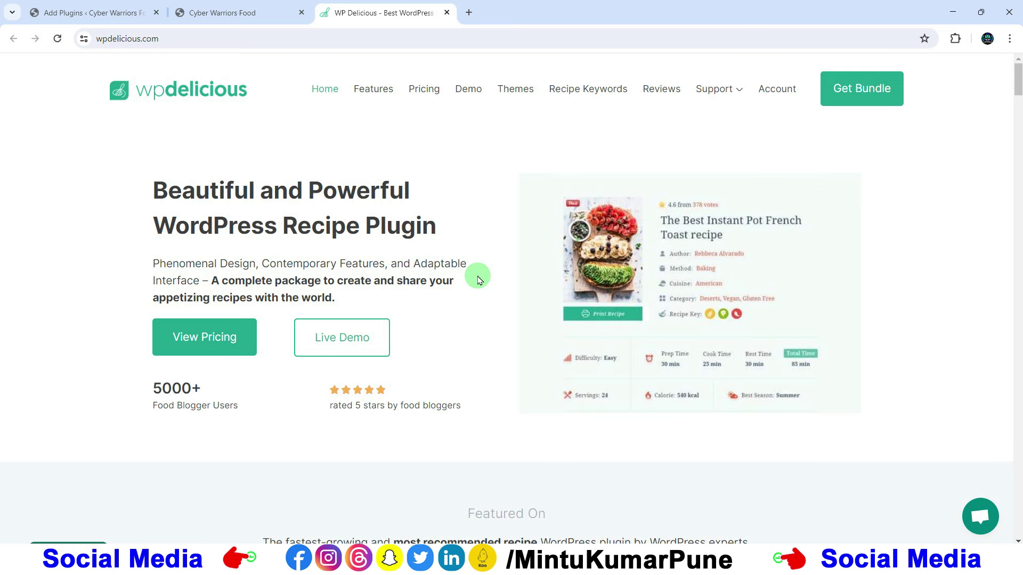
{"action": "scroll", "coordinate": [479, 279], "scroll_direction": "down", "scroll_amount": 7}
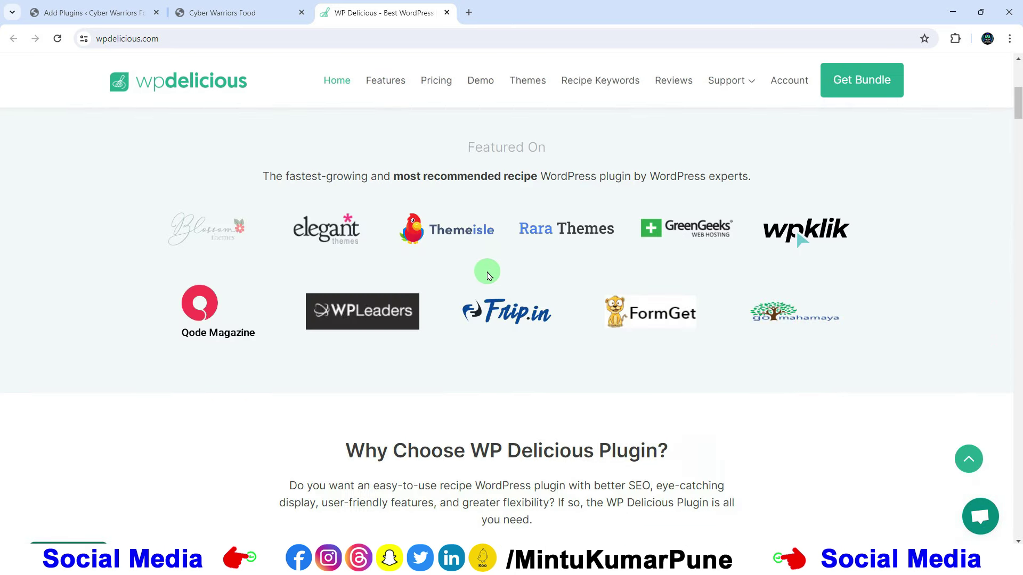
Examine the WP Delicious home page's feature sections, from ease of use and SEO to the recipe card, front-end submission and floating recipe bar.
{"action": "scroll", "coordinate": [487, 276], "scroll_direction": "down", "scroll_amount": 9}
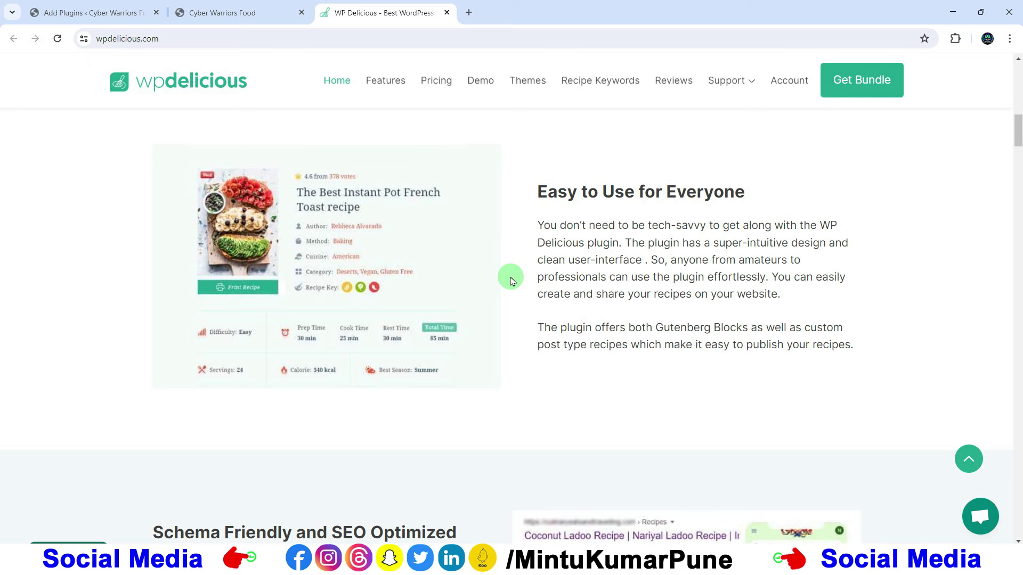
{"action": "scroll", "coordinate": [511, 281], "scroll_direction": "down", "scroll_amount": 7}
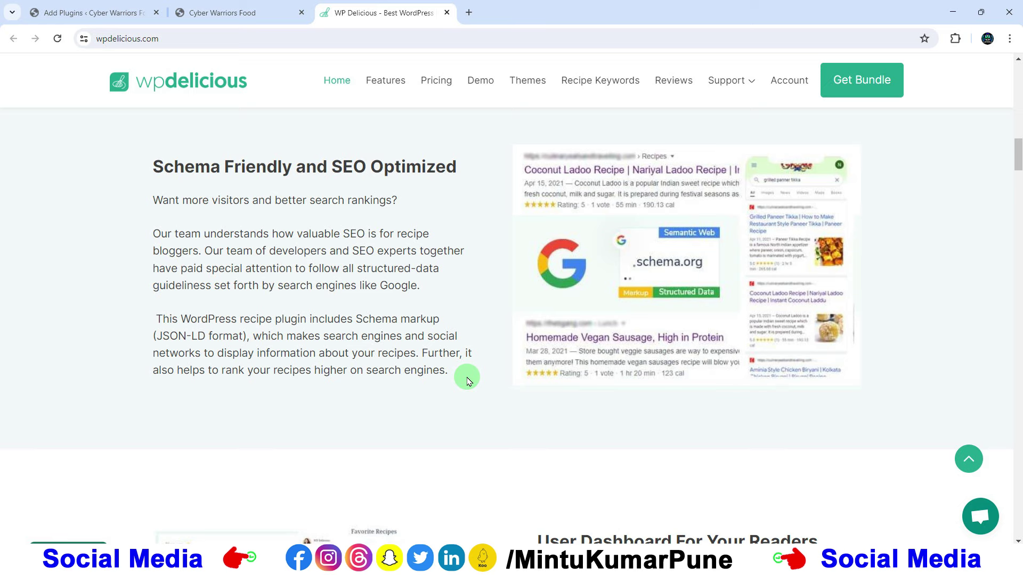
{"action": "scroll", "coordinate": [465, 375], "scroll_direction": "down", "scroll_amount": 5}
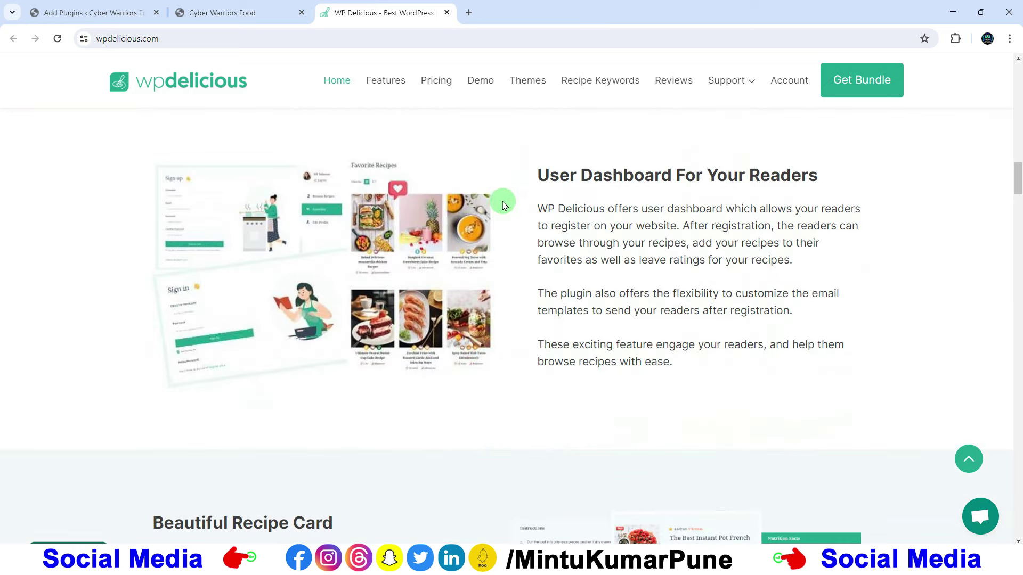
{"action": "scroll", "coordinate": [504, 202], "scroll_direction": "down", "scroll_amount": 6}
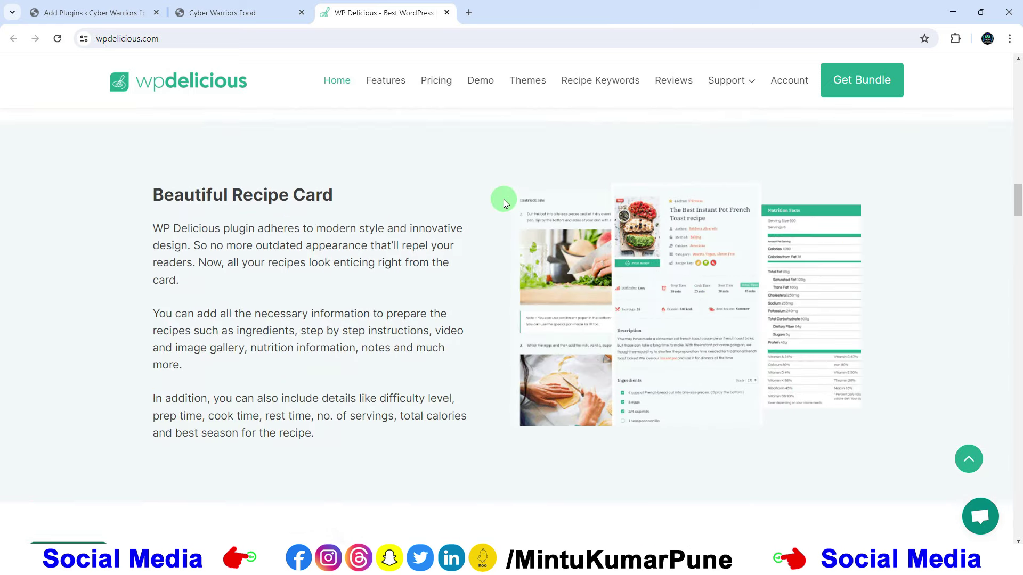
{"action": "scroll", "coordinate": [490, 233], "scroll_direction": "down", "scroll_amount": 6}
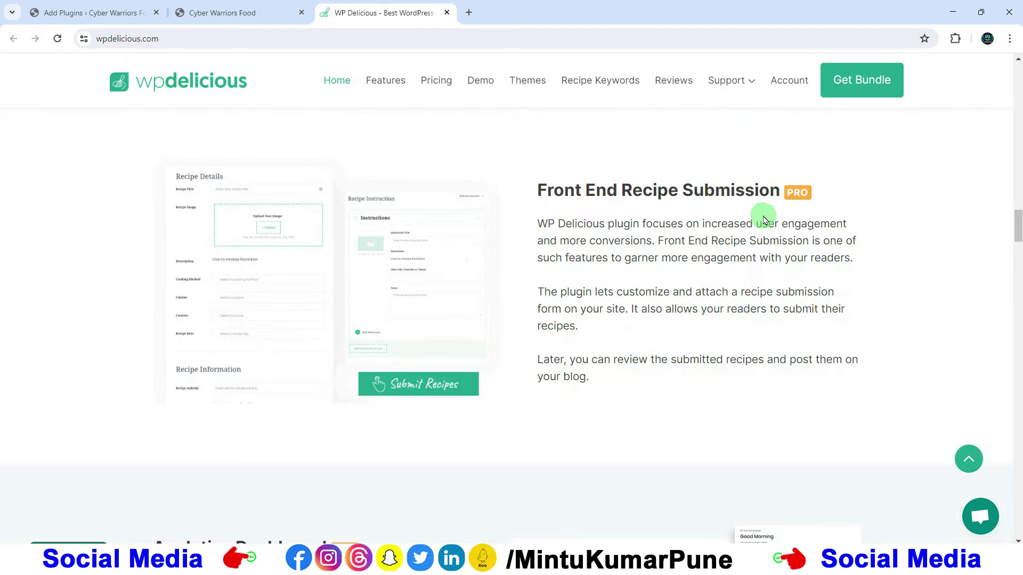
{"action": "scroll", "coordinate": [763, 220], "scroll_direction": "down", "scroll_amount": 6}
{"action": "scroll", "coordinate": [650, 228], "scroll_direction": "down", "scroll_amount": 10}
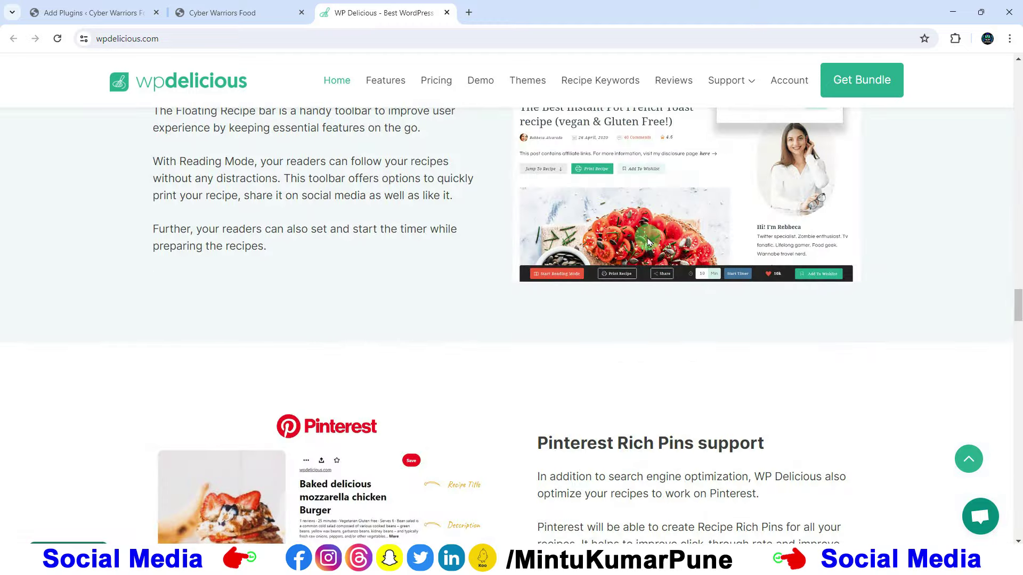
{"action": "scroll", "coordinate": [647, 242], "scroll_direction": "up", "scroll_amount": 3}
{"action": "scroll", "coordinate": [647, 242], "scroll_direction": "up", "scroll_amount": 15}
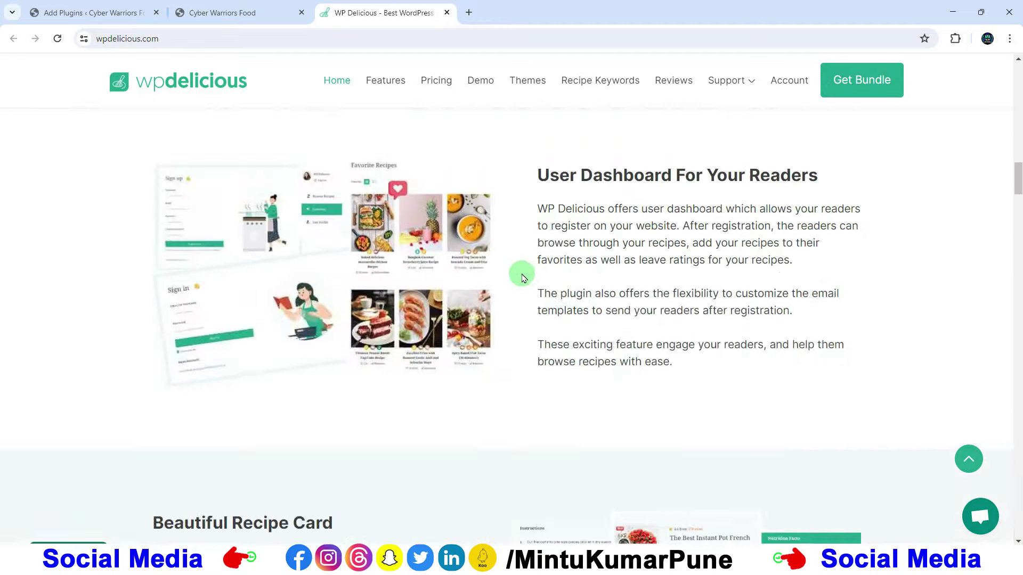
{"action": "scroll", "coordinate": [514, 274], "scroll_direction": "up", "scroll_amount": 5}
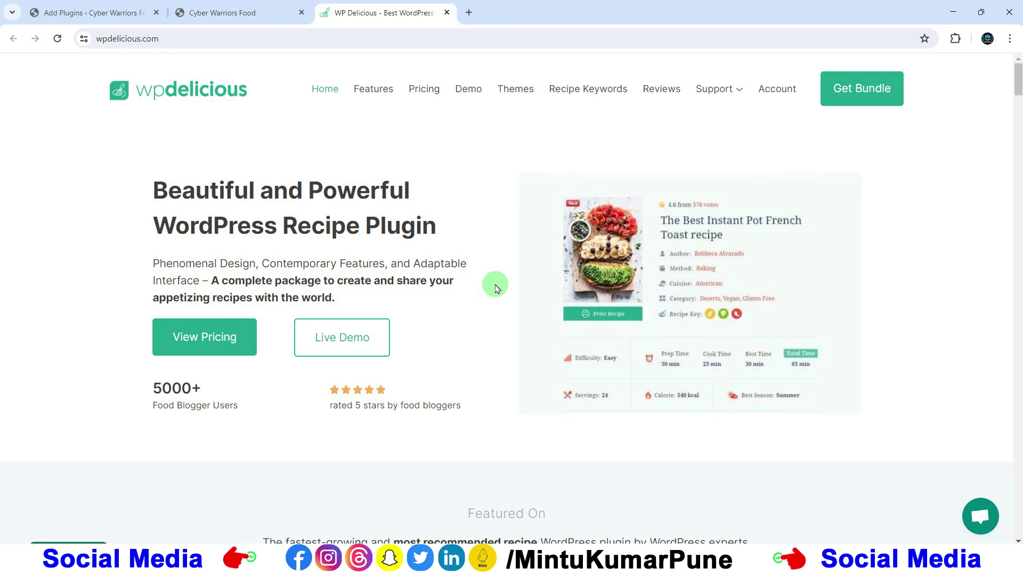
Read the Analytics Dashboard section on the WP Delicious home page, highlighting "submitted recipes", and return to the start of the page.
{"action": "scroll", "coordinate": [813, 216], "scroll_direction": "down", "scroll_amount": 10}
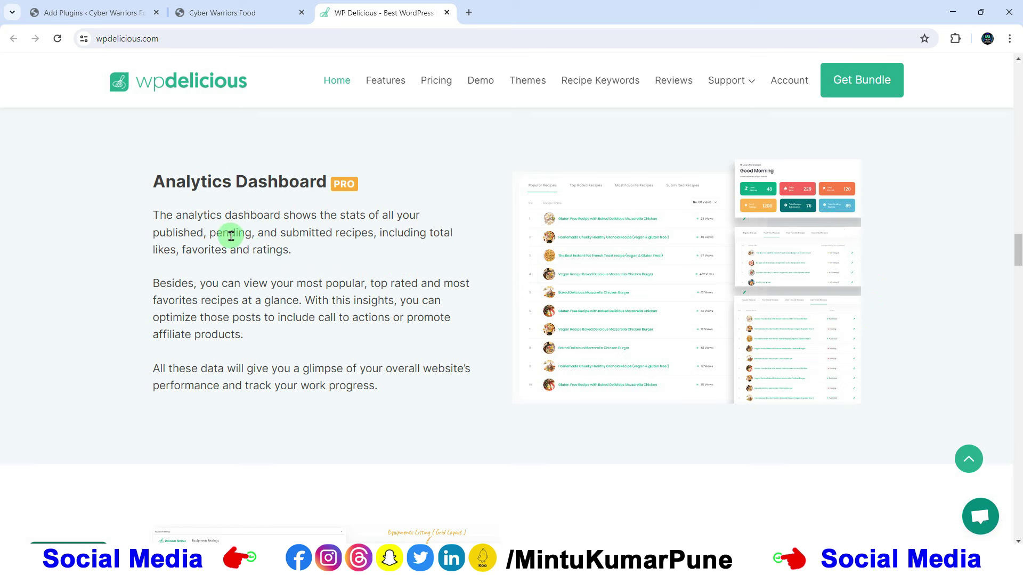
{"action": "left_click_drag", "start_coordinate": [281, 232], "coordinate": [370, 237]}
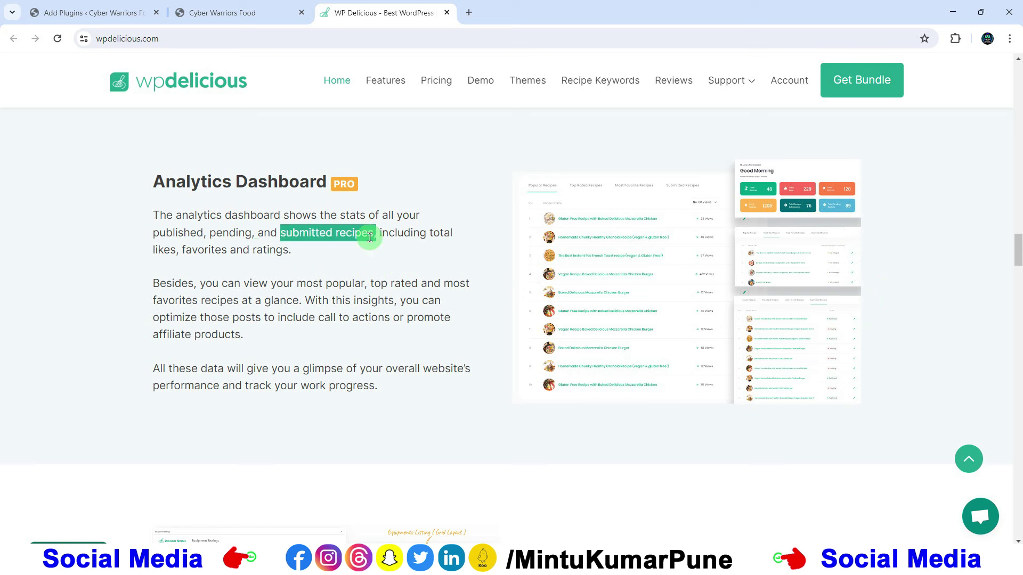
{"action": "left_click", "coordinate": [370, 237]}
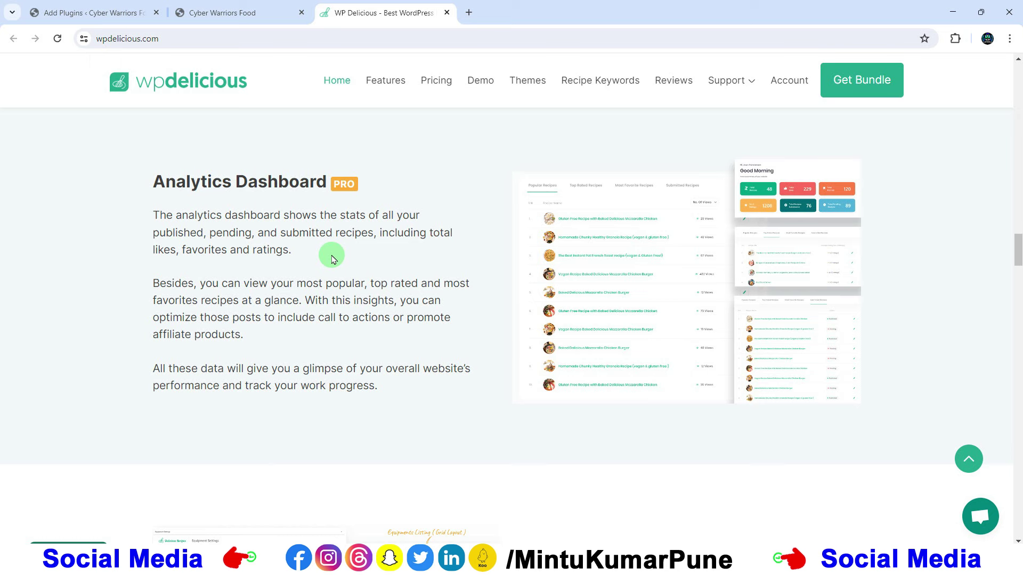
{"action": "scroll", "coordinate": [331, 259], "scroll_direction": "up", "scroll_amount": 10}
{"action": "scroll", "coordinate": [461, 272], "scroll_direction": "up", "scroll_amount": 20}
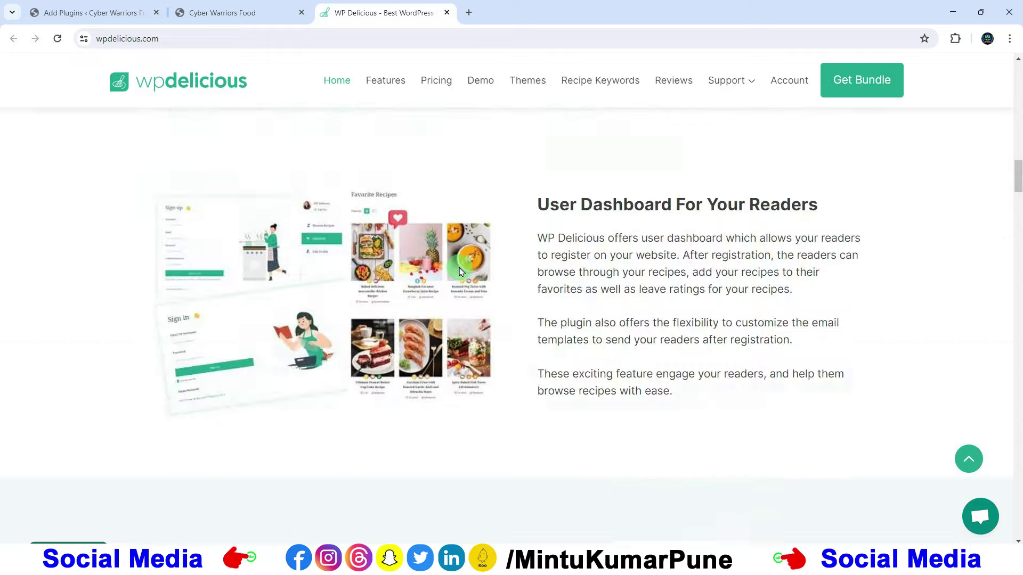
{"action": "scroll", "coordinate": [461, 272], "scroll_direction": "up", "scroll_amount": 6}
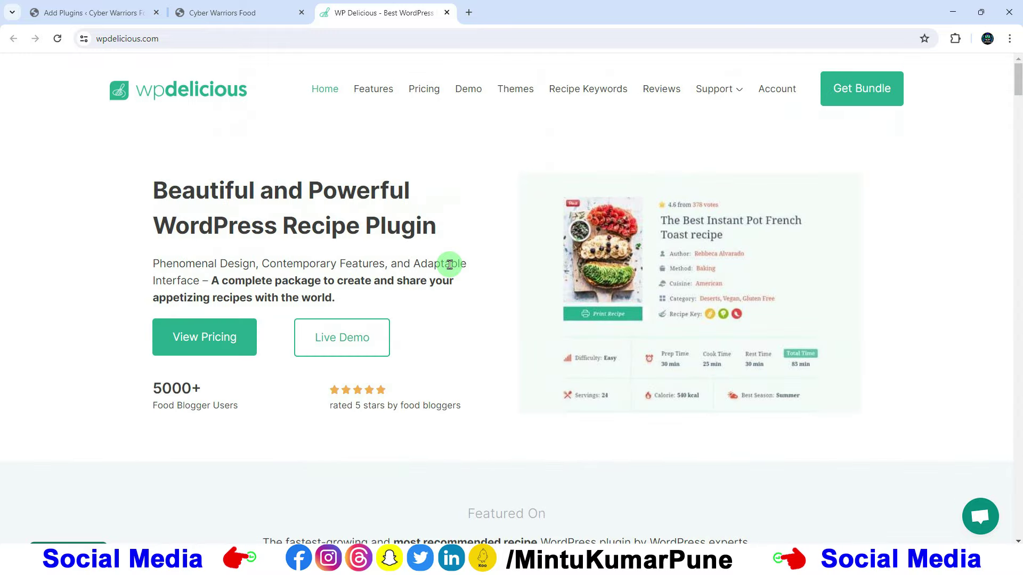
Open the Features page of the WP Delicious site and skim its feature descriptions.
{"action": "left_click", "coordinate": [381, 91]}
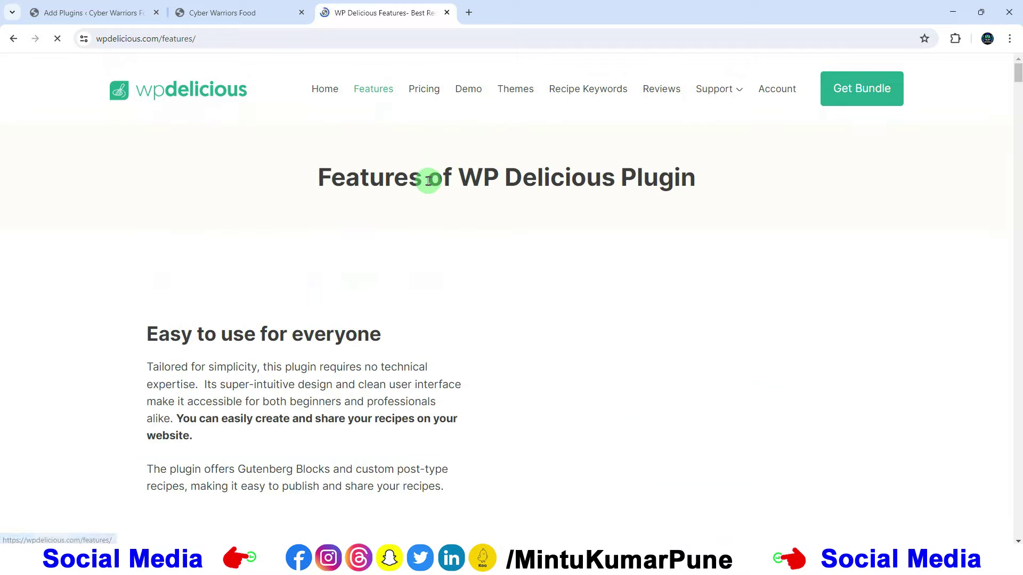
{"action": "scroll", "coordinate": [415, 184], "scroll_direction": "down", "scroll_amount": 15}
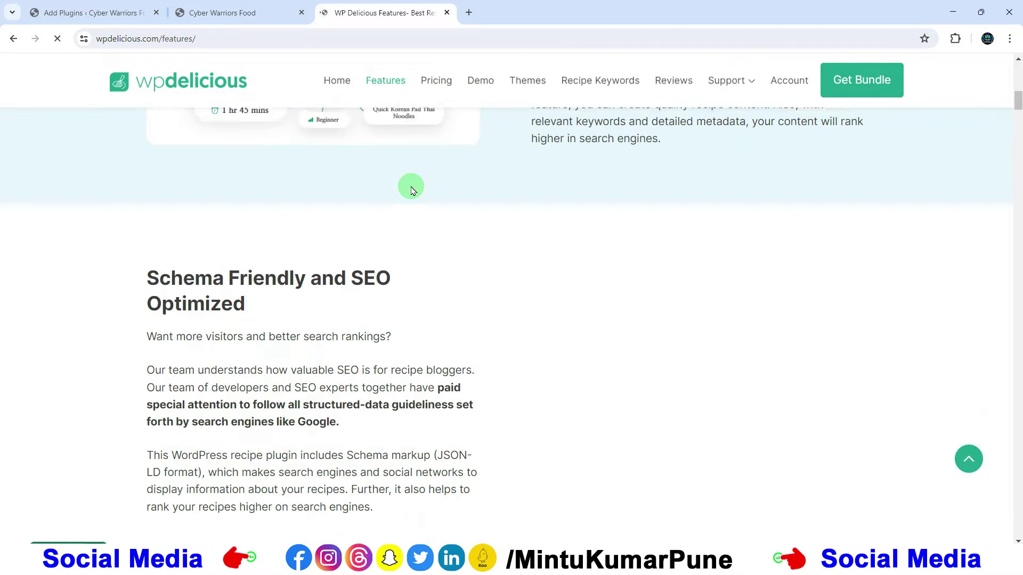
{"action": "scroll", "coordinate": [413, 191], "scroll_direction": "down", "scroll_amount": 4}
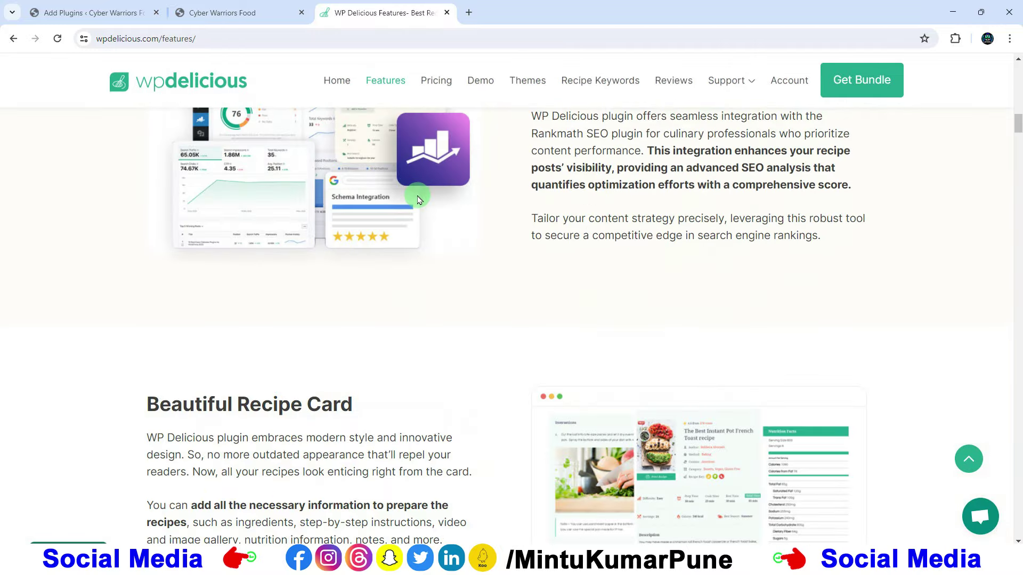
{"action": "scroll", "coordinate": [419, 200], "scroll_direction": "down", "scroll_amount": 7}
{"action": "scroll", "coordinate": [419, 200], "scroll_direction": "up", "scroll_amount": 20}
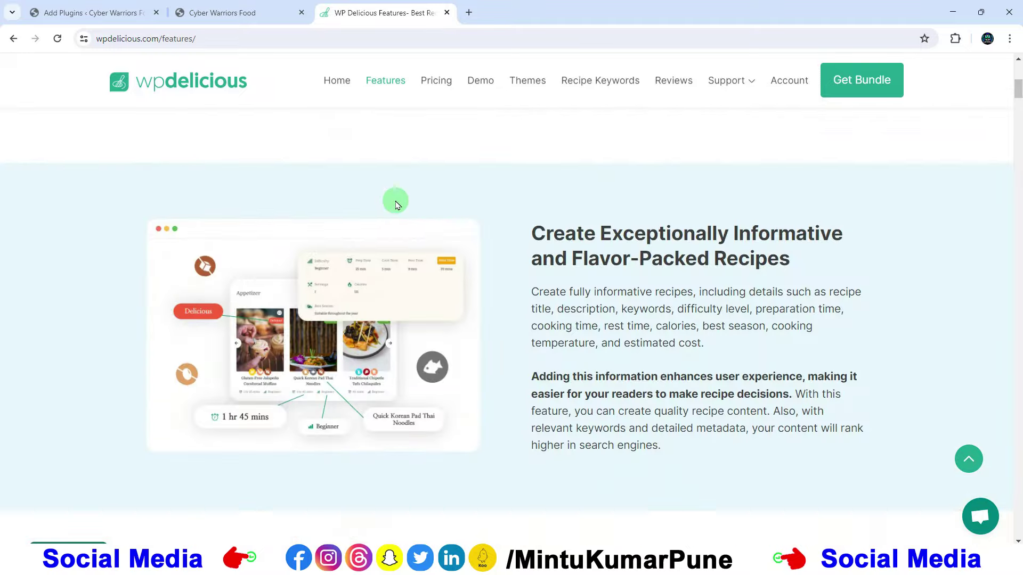
{"action": "scroll", "coordinate": [391, 206], "scroll_direction": "up", "scroll_amount": 1}
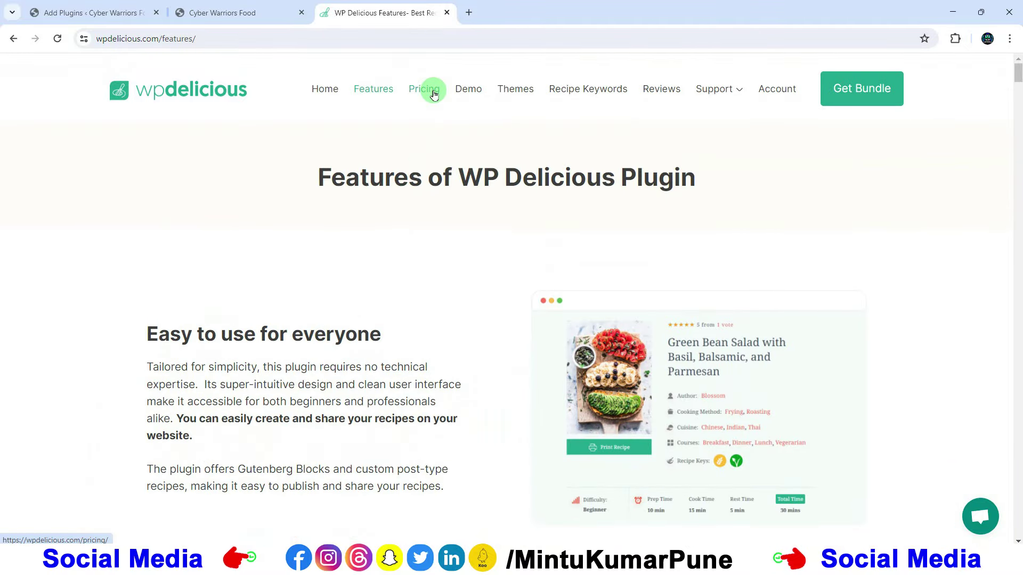
Open the WP Delicious pricing page and compare the Free, 1 Year and Lifetime plans, including the usage duration explanation.
{"action": "left_click", "coordinate": [434, 94]}
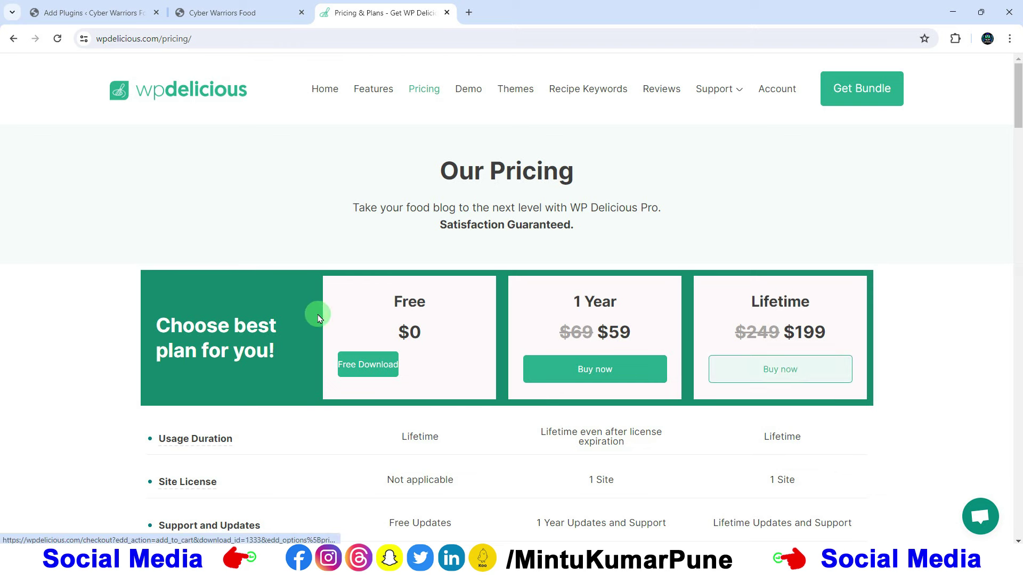
{"action": "scroll", "coordinate": [282, 290], "scroll_direction": "down", "scroll_amount": 2}
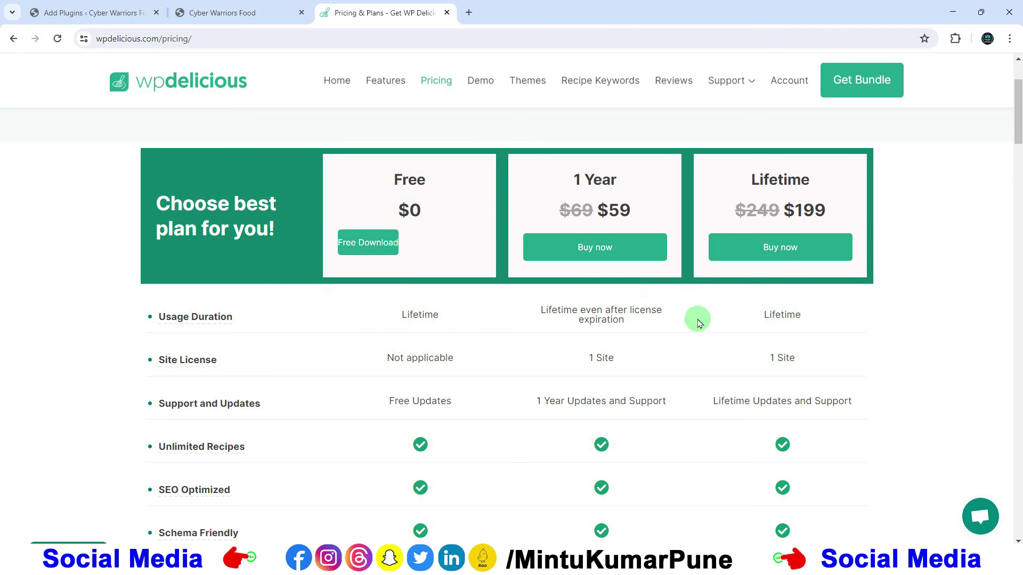
{"action": "mouse_move", "coordinate": [225, 322]}
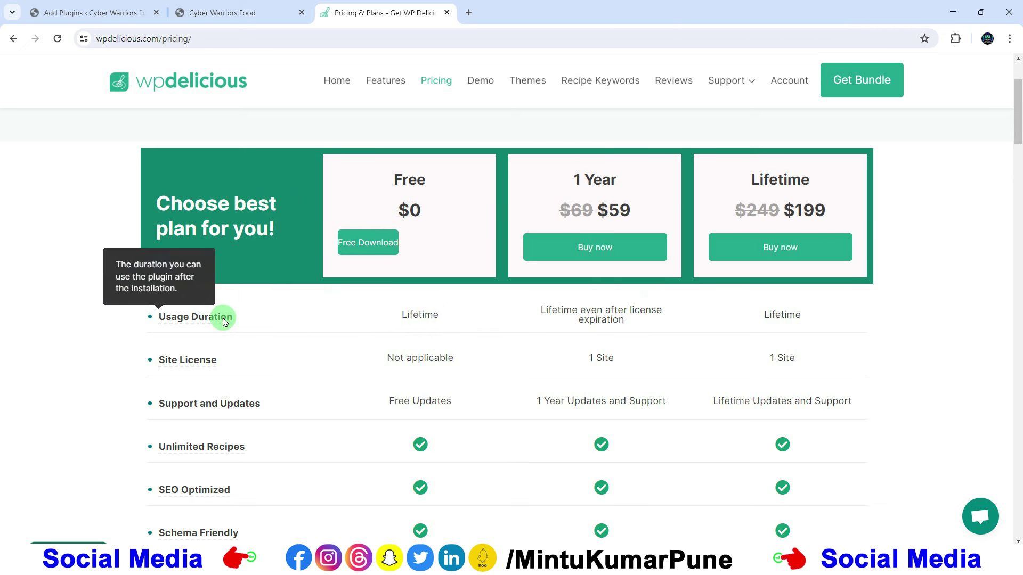
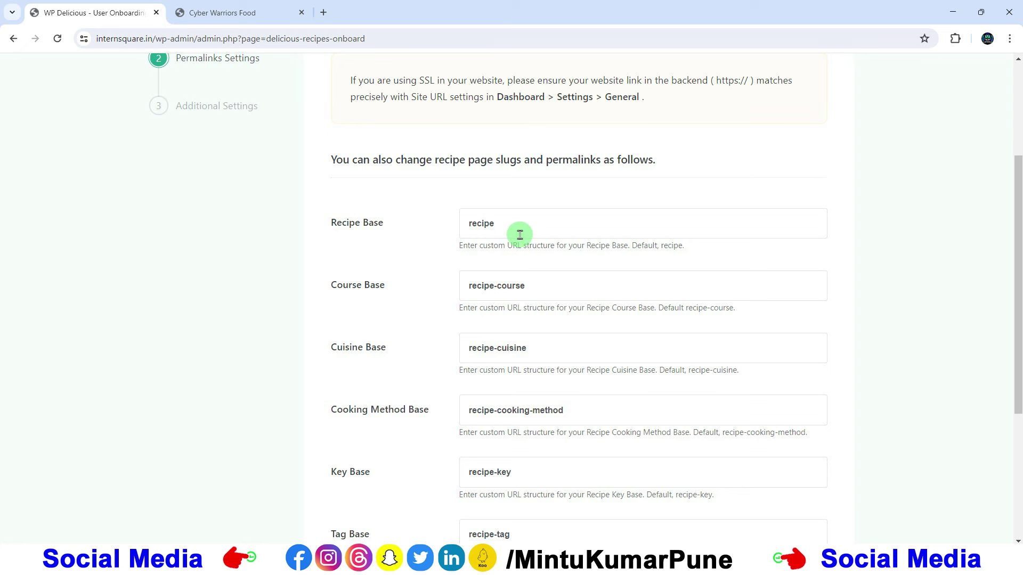
Review the recipe slug and permalink bases in the WP Delicious setup, accept the defaults and continue to Additional Settings.
{"action": "scroll", "coordinate": [518, 230], "scroll_direction": "down", "scroll_amount": 3}
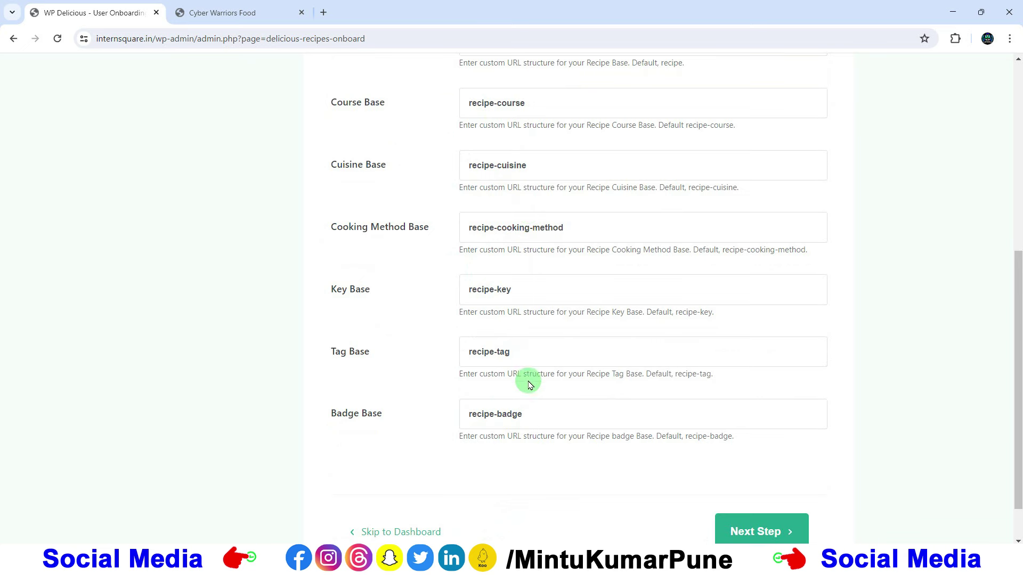
{"action": "scroll", "coordinate": [692, 484], "scroll_direction": "down", "scroll_amount": 1}
{"action": "left_click", "coordinate": [754, 480]}
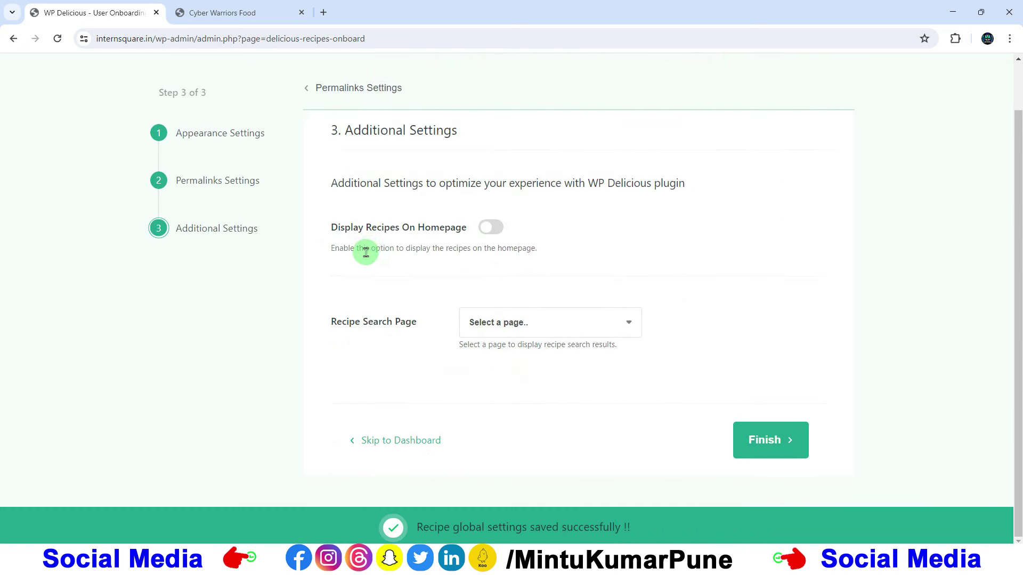
After a look at the live home page, set the Recipe Search Page to Recipe Search and finish the WP Delicious setup.
{"action": "left_click", "coordinate": [228, 13]}
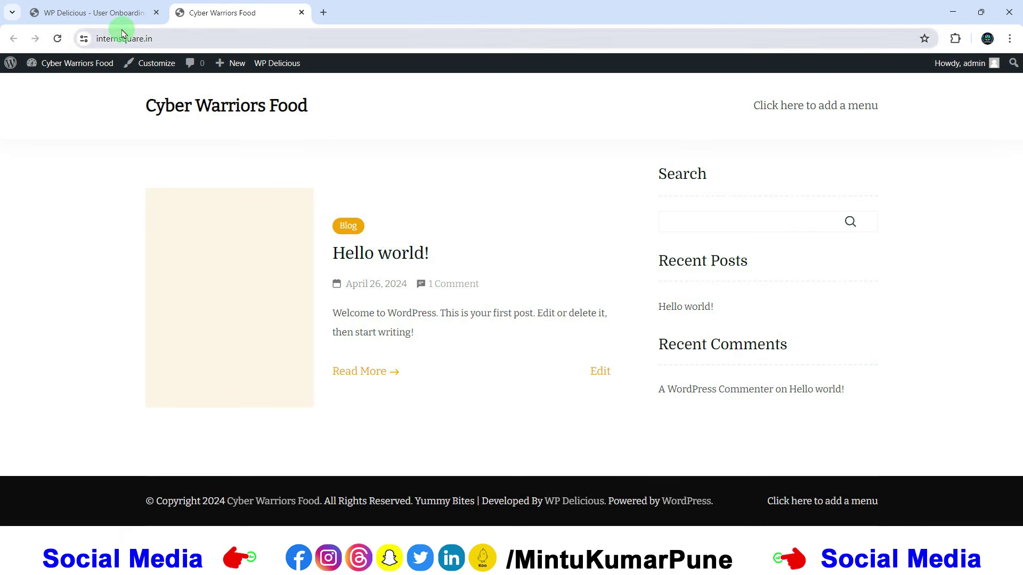
{"action": "left_click", "coordinate": [118, 13]}
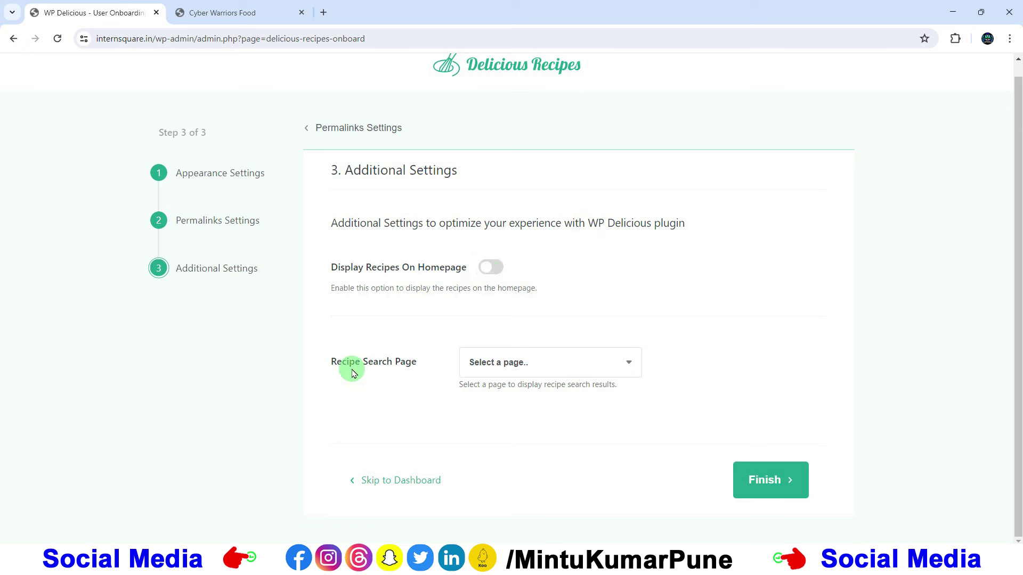
{"action": "left_click", "coordinate": [480, 361]}
{"action": "left_click", "coordinate": [494, 360]}
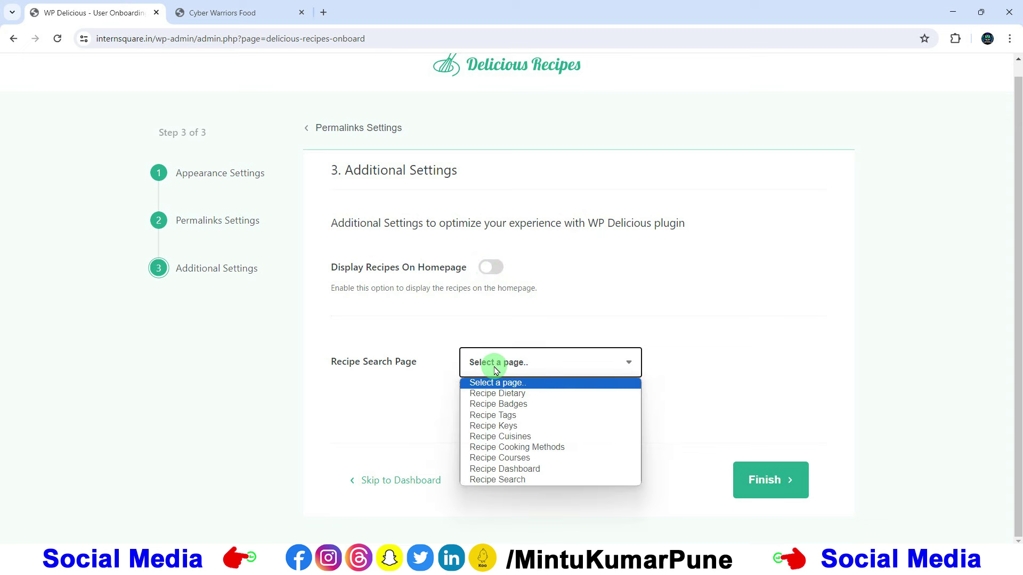
{"action": "left_click", "coordinate": [515, 478]}
{"action": "left_click", "coordinate": [767, 482]}
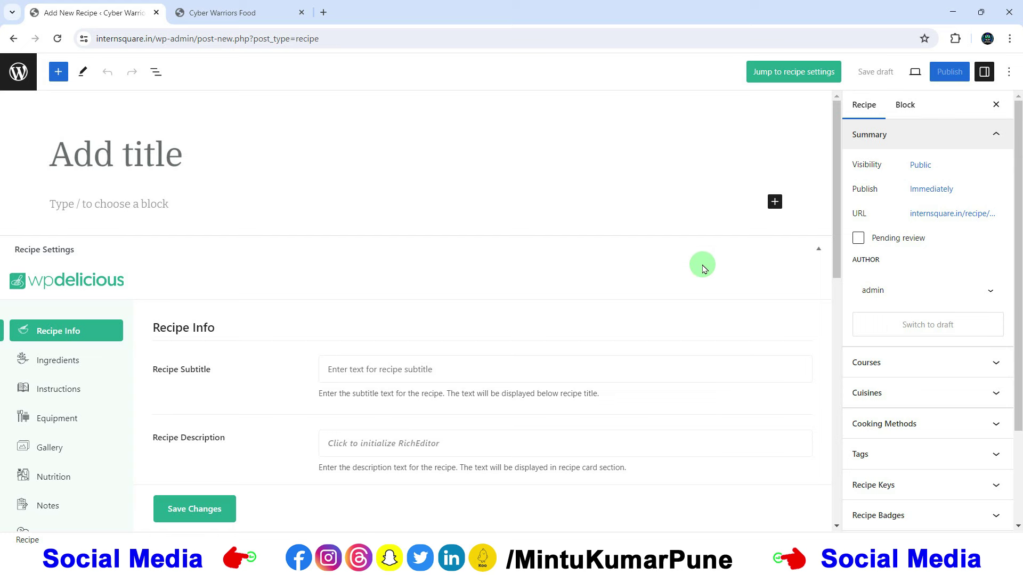
Leave the new recipe editor and open the WordPress dashboard by shortening the address to internsquare.in/wp-admin/.
{"action": "left_click", "coordinate": [210, 39]}
{"action": "left_click_drag", "start_coordinate": [224, 38], "coordinate": [462, 56]}
{"action": "key", "text": "BackSpace"}
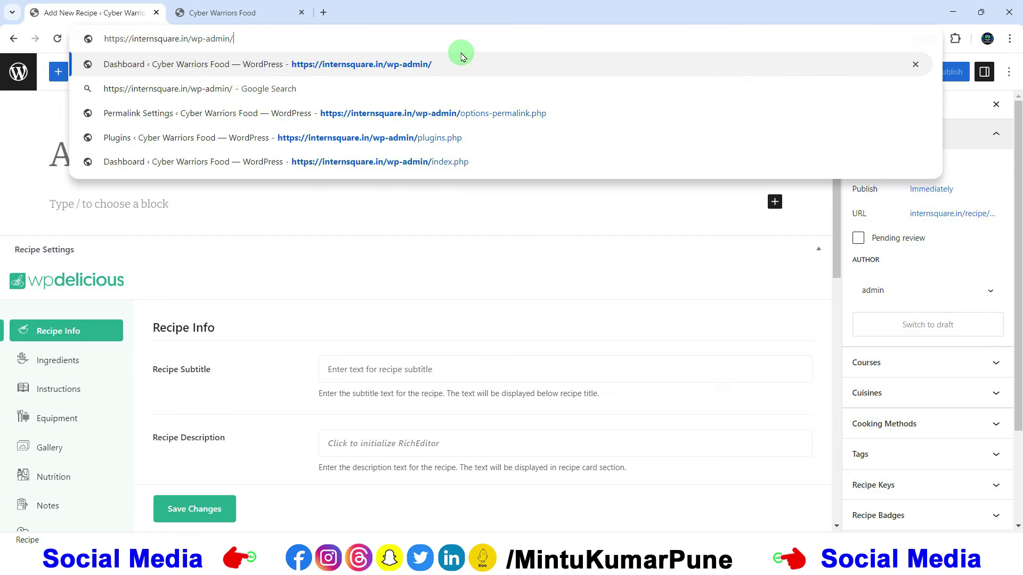
{"action": "key", "text": "Return"}
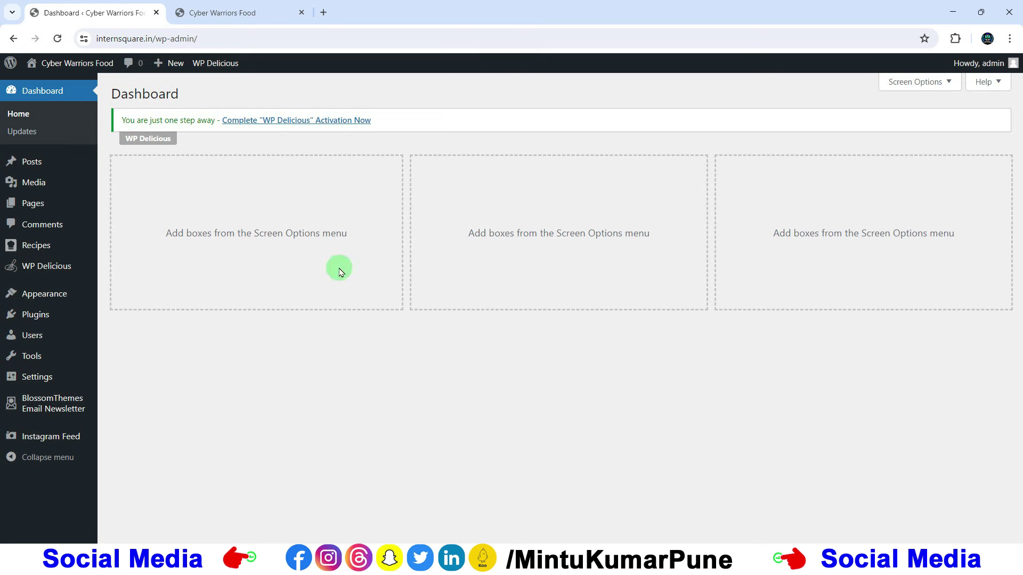
Open the blank new recipe editor from the dashboard for a look and return to the dashboard.
{"action": "mouse_move", "coordinate": [28, 249]}
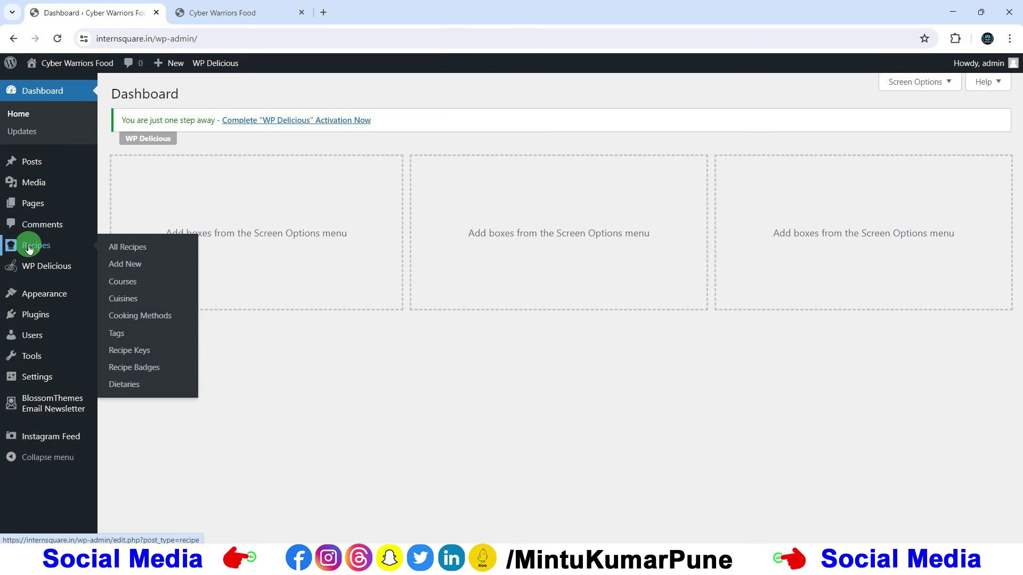
{"action": "left_click", "coordinate": [133, 264]}
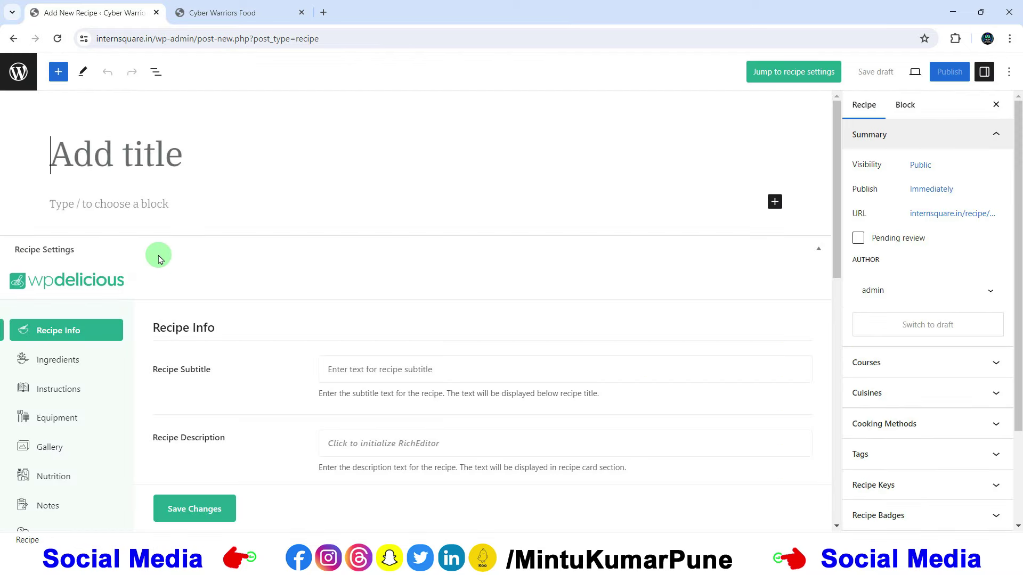
{"action": "left_click", "coordinate": [14, 39]}
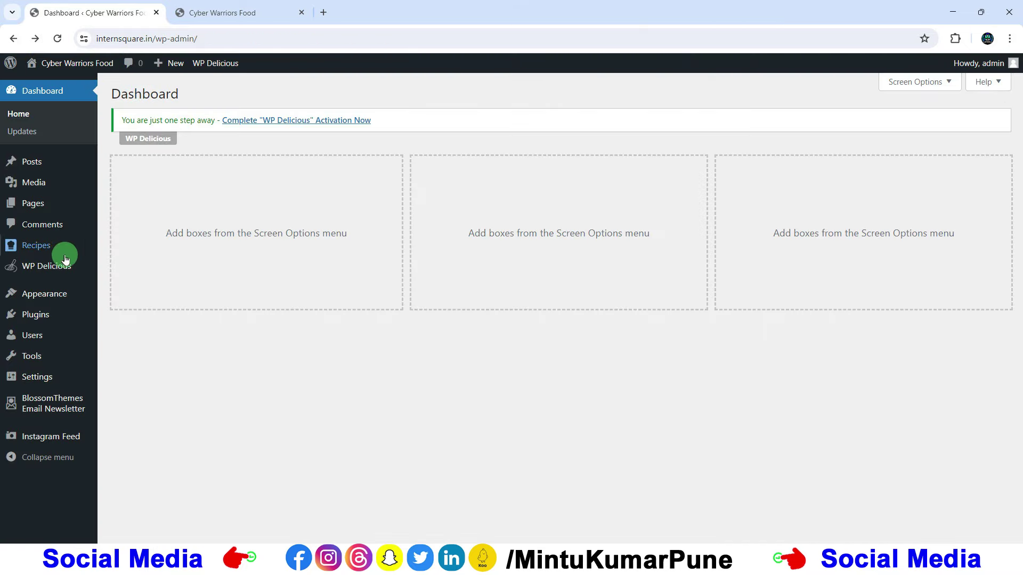
Open the Recipes list and preview the draft French Toast recipe in a new browser tab.
{"action": "mouse_move", "coordinate": [37, 245]}
{"action": "left_click", "coordinate": [127, 248]}
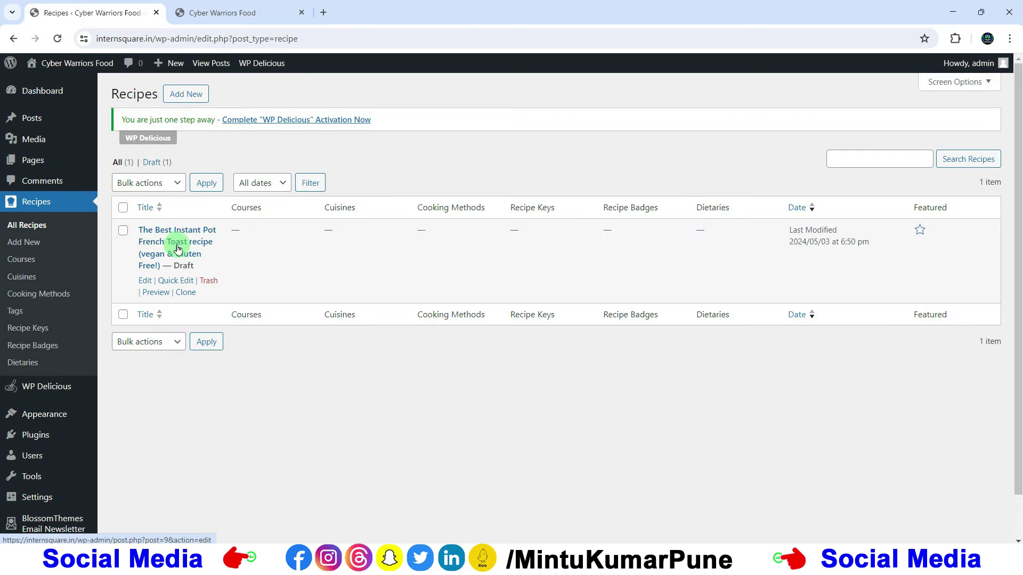
{"action": "right_click", "coordinate": [155, 292]}
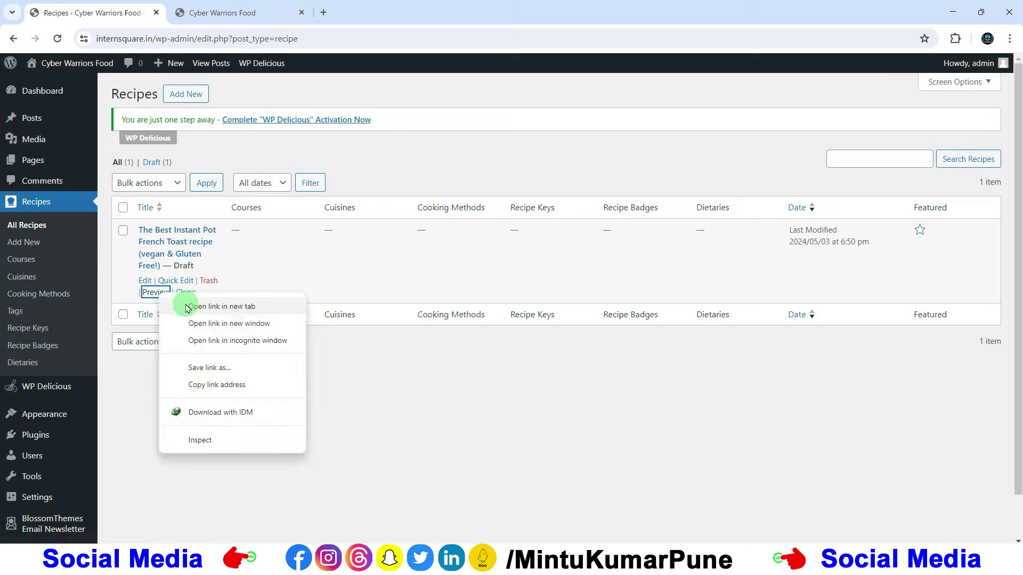
{"action": "left_click", "coordinate": [181, 303]}
{"action": "left_click", "coordinate": [228, 16]}
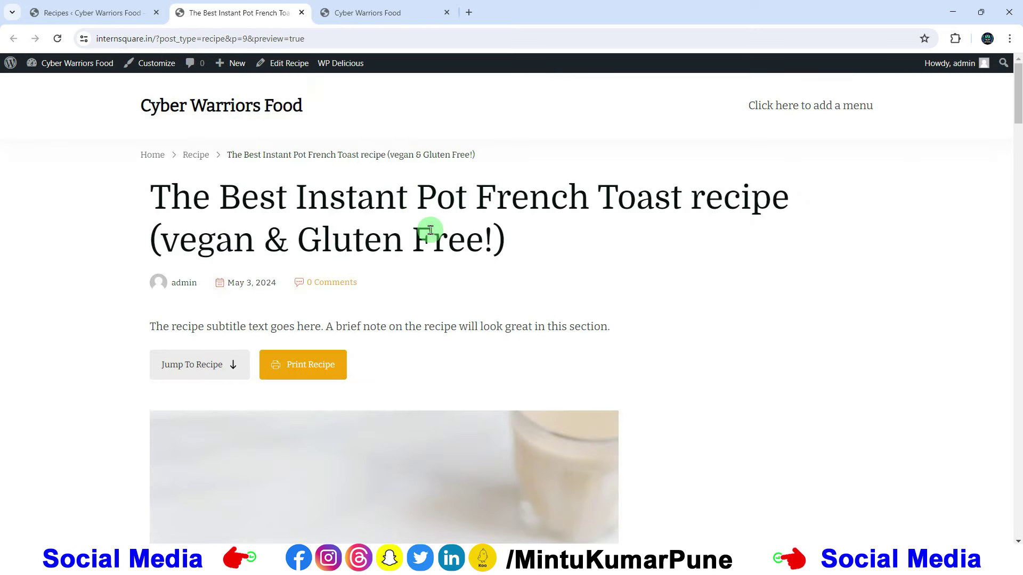
Examine the recipe preview's introduction and recipe card, including difficulty, preparation times, servings, cost, calories and description.
{"action": "scroll", "coordinate": [431, 230], "scroll_direction": "down", "scroll_amount": 8}
{"action": "scroll", "coordinate": [347, 283], "scroll_direction": "down", "scroll_amount": 7}
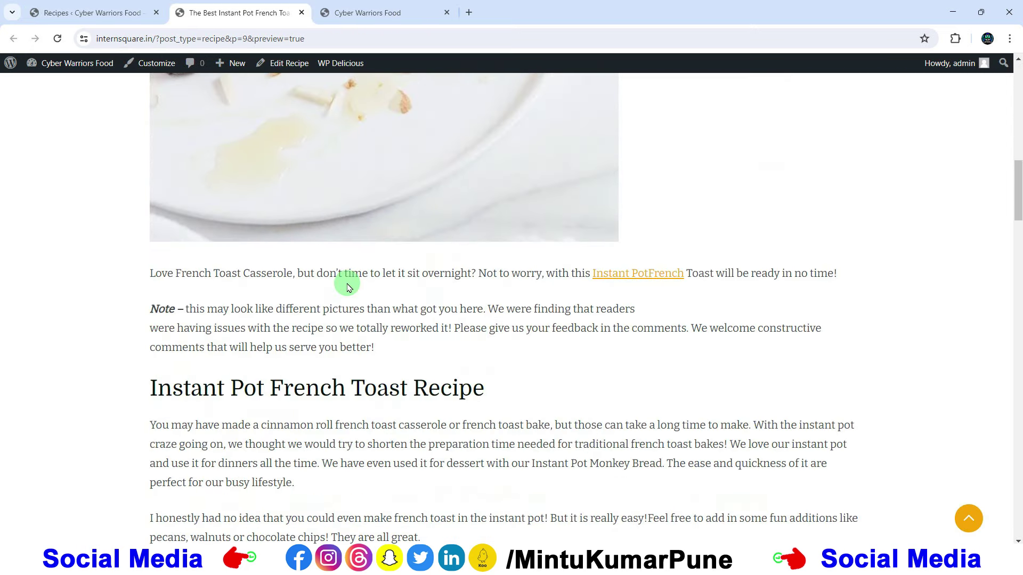
{"action": "left_click_drag", "start_coordinate": [151, 273], "coordinate": [555, 273]}
{"action": "scroll", "coordinate": [326, 327], "scroll_direction": "down", "scroll_amount": 1}
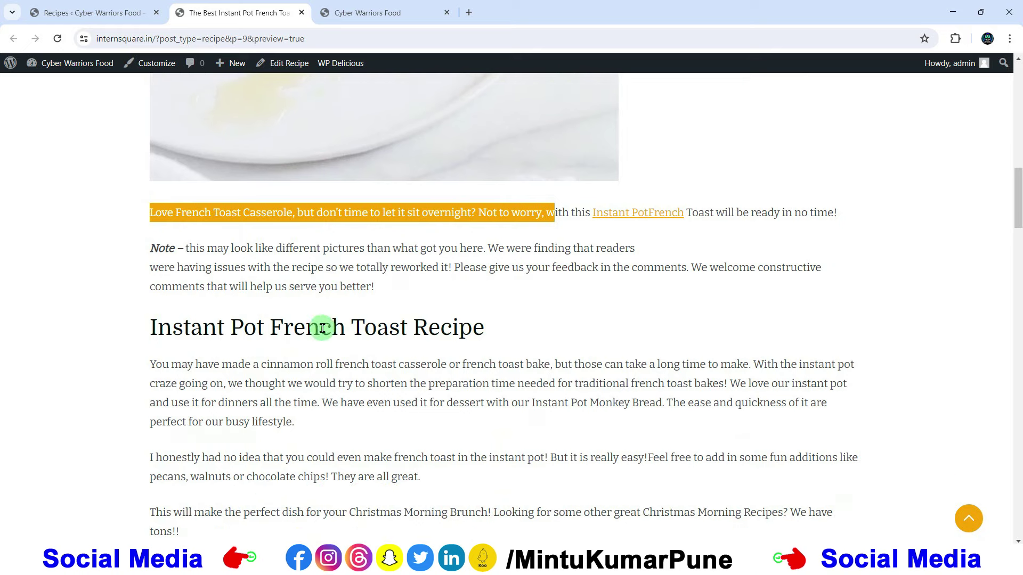
{"action": "left_click_drag", "start_coordinate": [134, 330], "coordinate": [704, 356]}
{"action": "scroll", "coordinate": [475, 309], "scroll_direction": "down", "scroll_amount": 6}
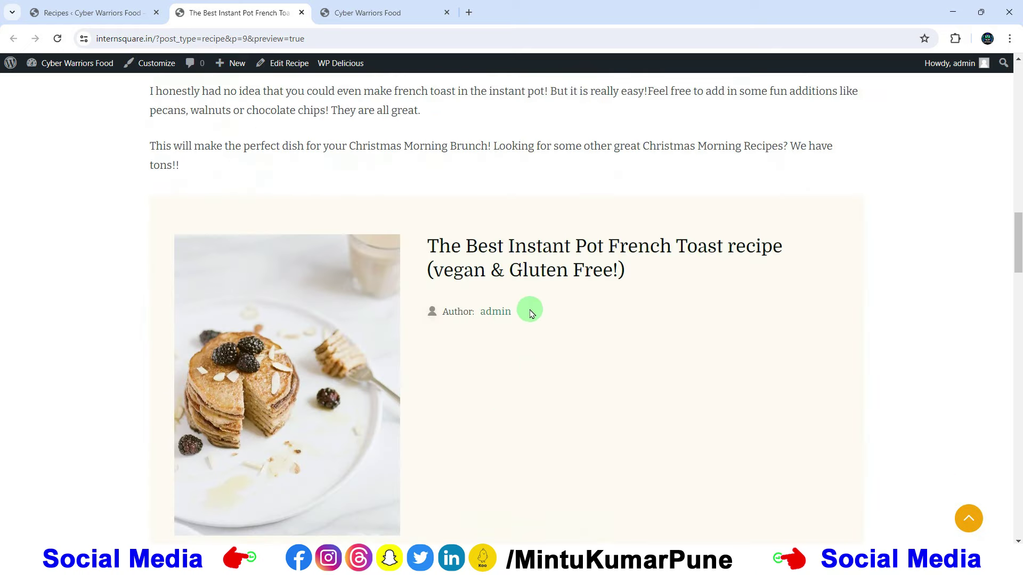
{"action": "scroll", "coordinate": [536, 313], "scroll_direction": "down", "scroll_amount": 4}
{"action": "scroll", "coordinate": [450, 265], "scroll_direction": "up", "scroll_amount": 3}
{"action": "scroll", "coordinate": [502, 256], "scroll_direction": "down", "scroll_amount": 5}
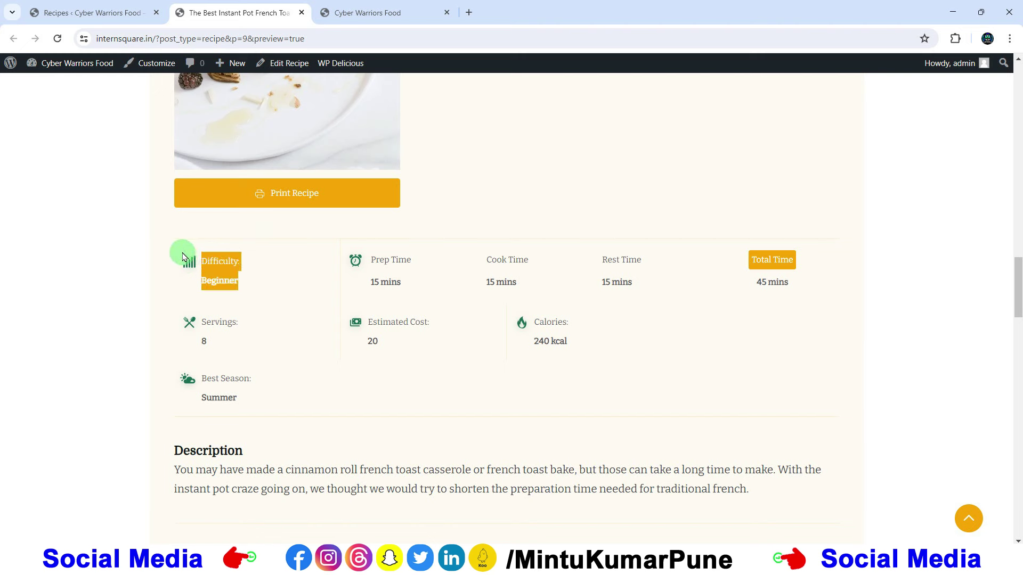
{"action": "left_click_drag", "start_coordinate": [391, 301], "coordinate": [637, 370]}
{"action": "scroll", "coordinate": [562, 358], "scroll_direction": "down", "scroll_amount": 7}
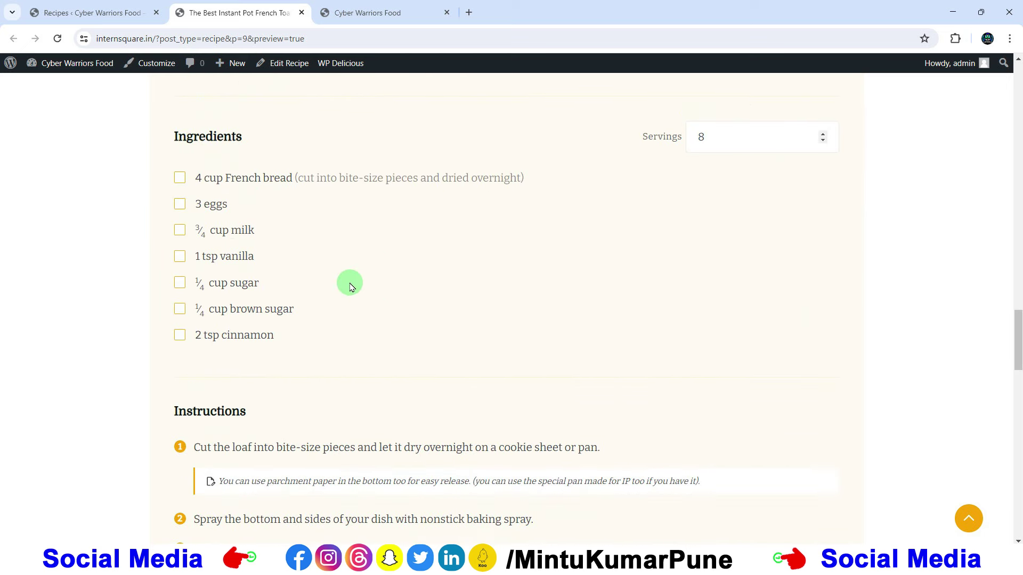
Try checking off the vanilla and sugar ingredients, clear both again, and review the instructions and nutrition facts.
{"action": "left_click", "coordinate": [180, 282]}
{"action": "left_click", "coordinate": [180, 256]}
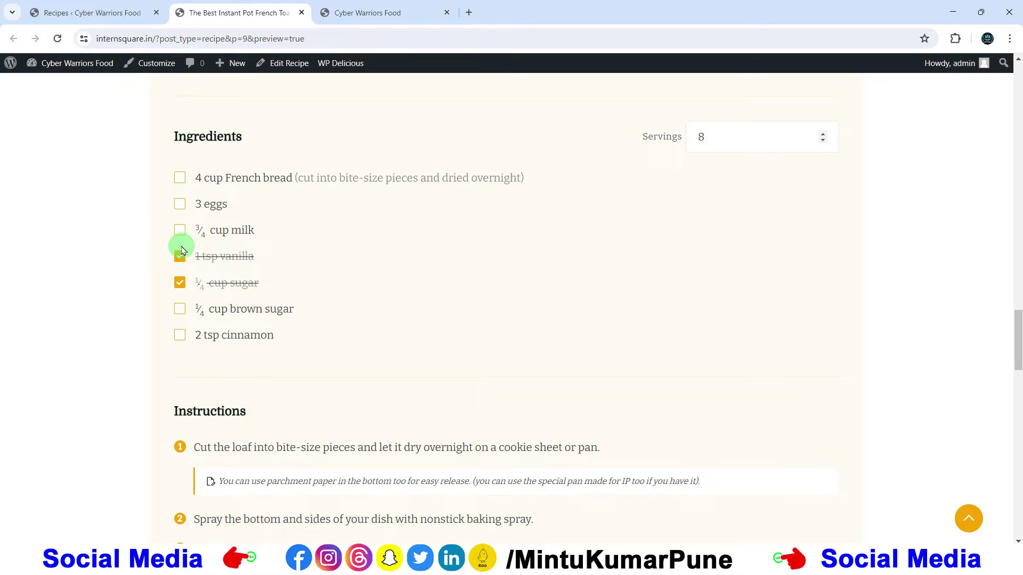
{"action": "left_click", "coordinate": [180, 257]}
{"action": "left_click", "coordinate": [181, 283]}
{"action": "scroll", "coordinate": [484, 326], "scroll_direction": "down", "scroll_amount": 15}
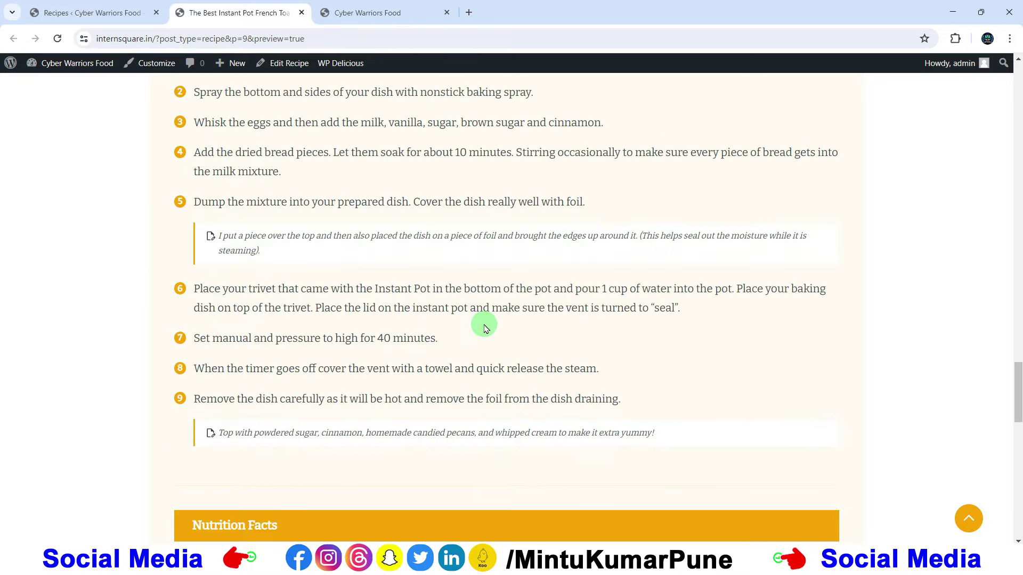
{"action": "scroll", "coordinate": [484, 326], "scroll_direction": "down", "scroll_amount": 9}
{"action": "scroll", "coordinate": [484, 326], "scroll_direction": "up", "scroll_amount": 16}
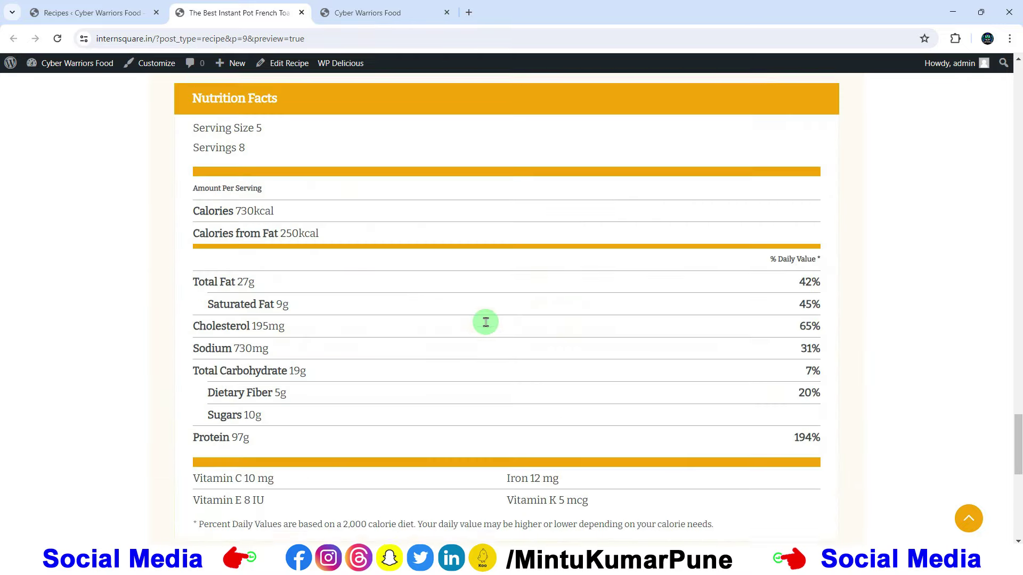
{"action": "scroll", "coordinate": [484, 327], "scroll_direction": "up", "scroll_amount": 20}
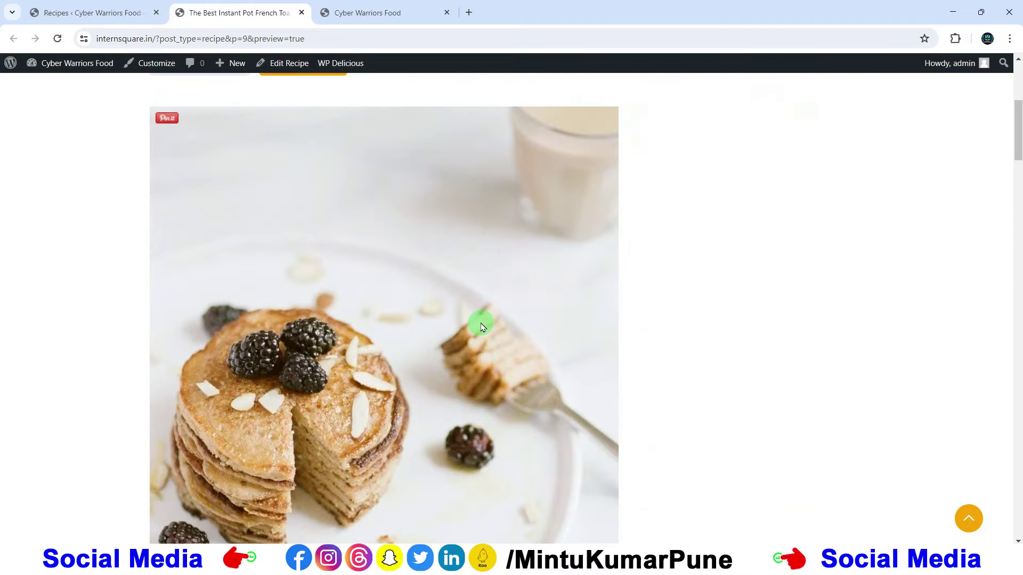
{"action": "scroll", "coordinate": [481, 326], "scroll_direction": "up", "scroll_amount": 5}
Return to the admin area, open the WP Delicious settings and skip the update notification opt-in.
{"action": "left_click", "coordinate": [53, 13]}
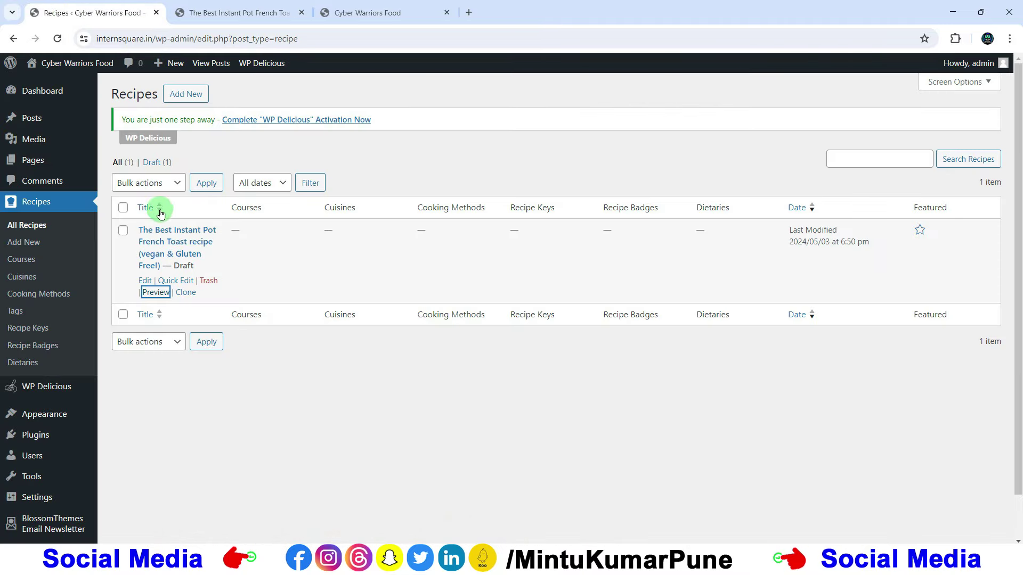
{"action": "mouse_move", "coordinate": [48, 388]}
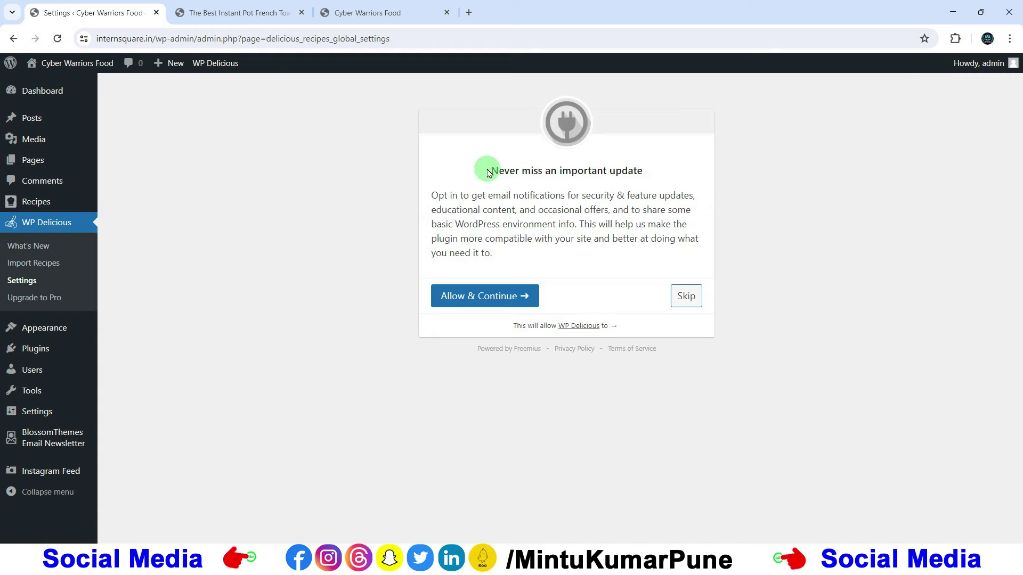
{"action": "left_click_drag", "start_coordinate": [486, 169], "coordinate": [646, 170]}
{"action": "left_click", "coordinate": [712, 226]}
{"action": "left_click", "coordinate": [687, 297]}
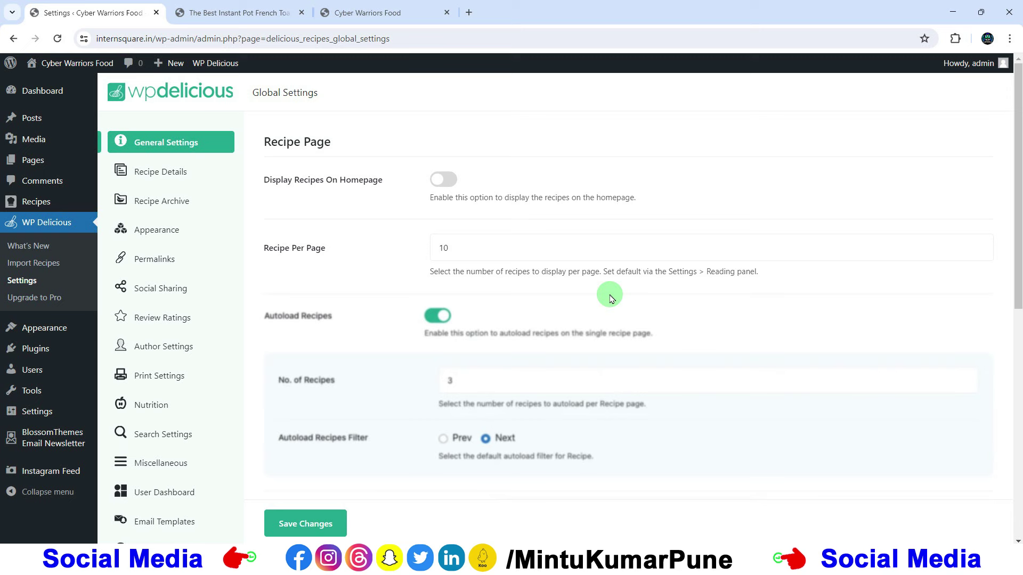
Open the Demo Importer Plus template library, view the site's current home page and return to the templates.
{"action": "mouse_move", "coordinate": [21, 331]}
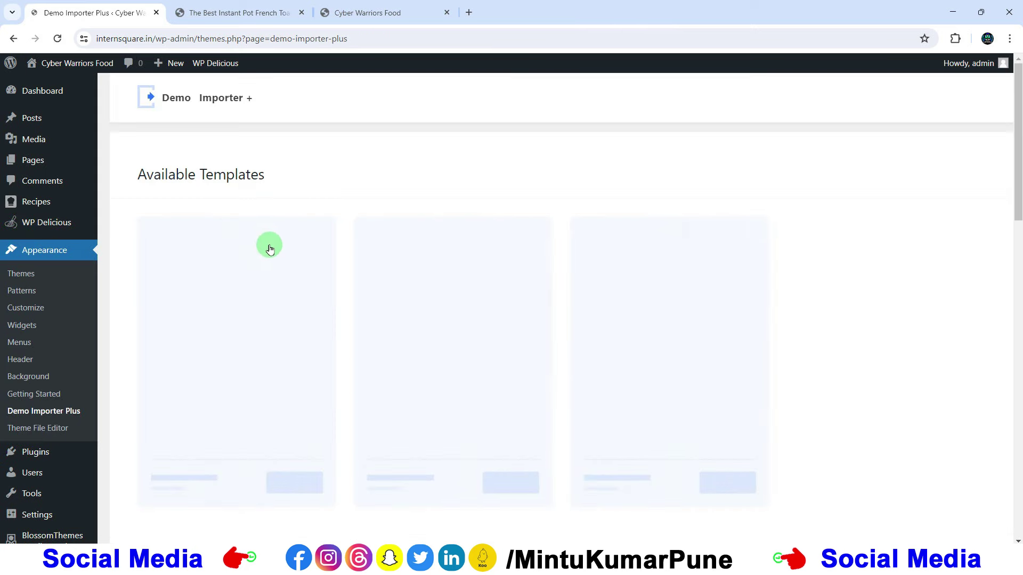
{"action": "left_click", "coordinate": [247, 13]}
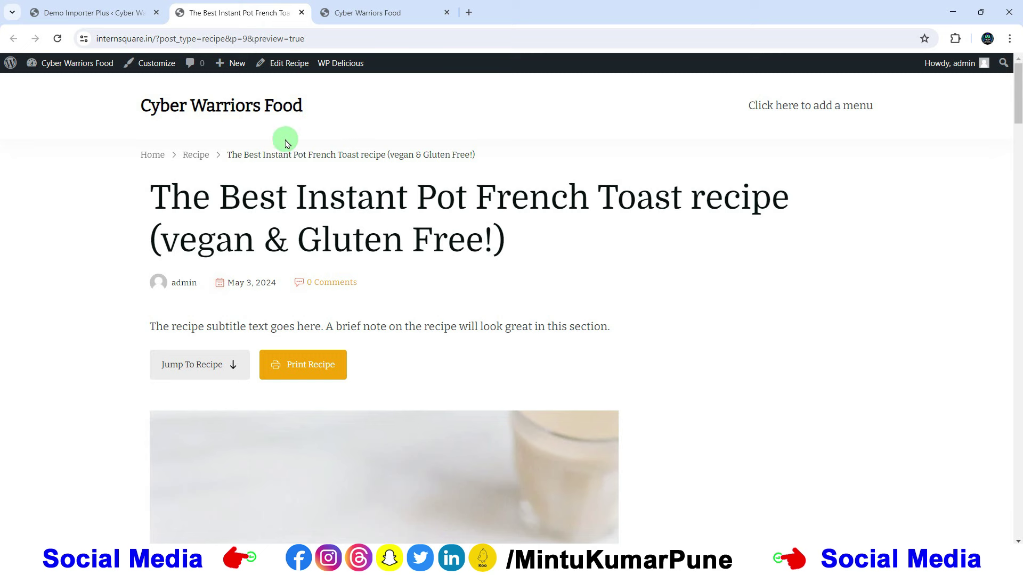
{"action": "left_click", "coordinate": [153, 106]}
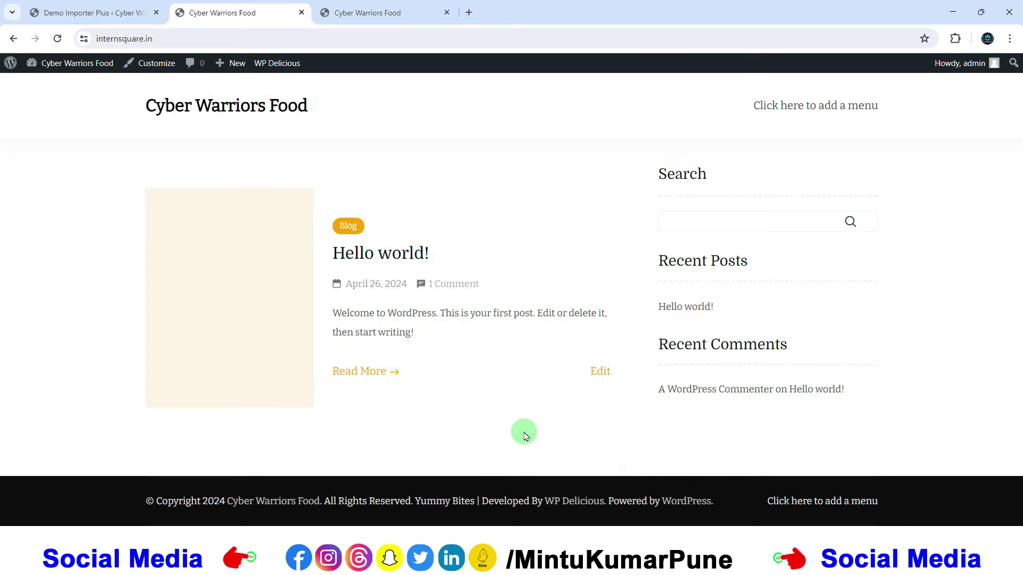
{"action": "left_click", "coordinate": [107, 11]}
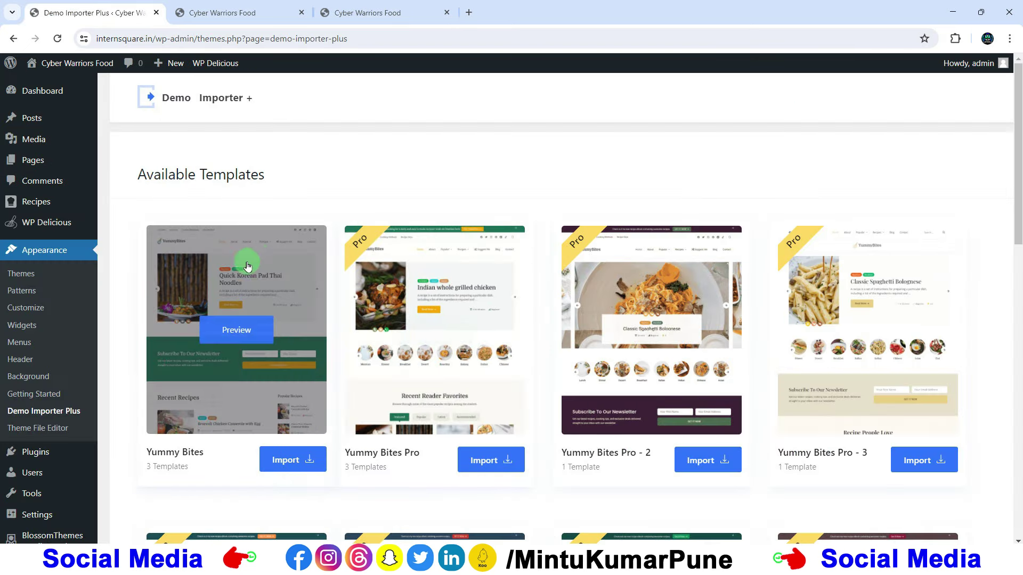
Browse the available demo templates and choose the free Yummy Bites template for import.
{"action": "scroll", "coordinate": [658, 286], "scroll_direction": "down", "scroll_amount": 5}
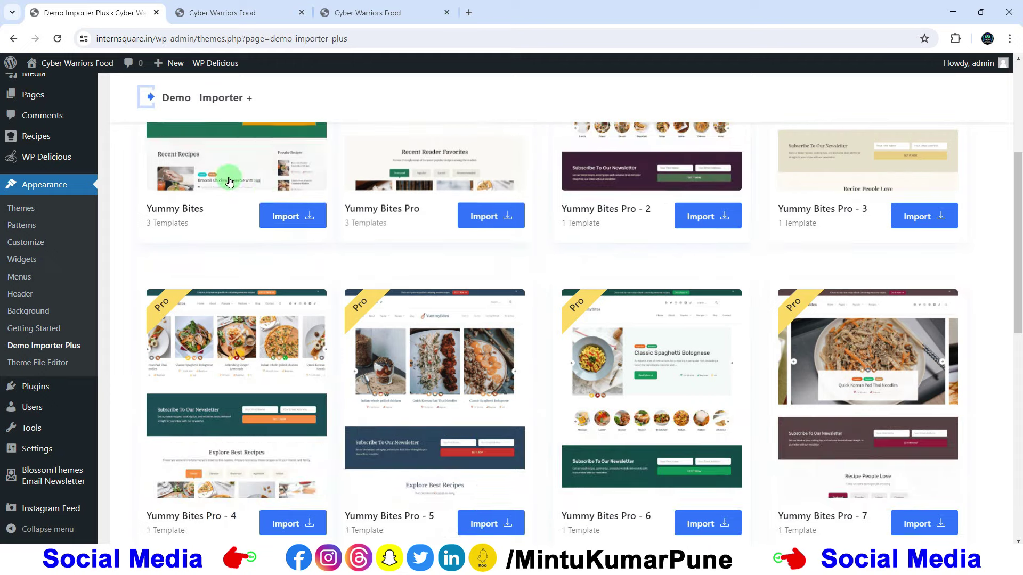
{"action": "scroll", "coordinate": [319, 219], "scroll_direction": "up", "scroll_amount": 5}
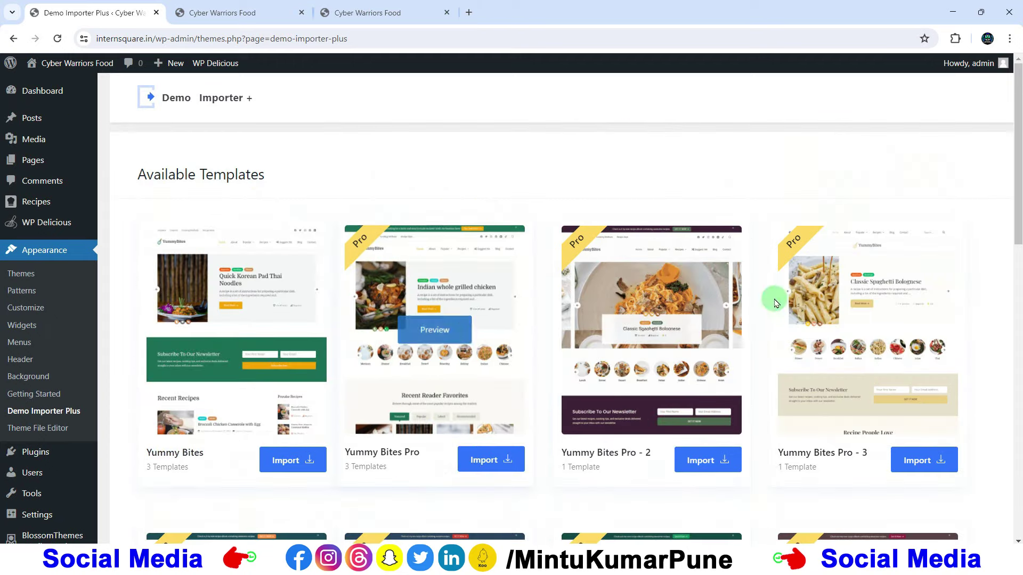
{"action": "scroll", "coordinate": [759, 318], "scroll_direction": "down", "scroll_amount": 7}
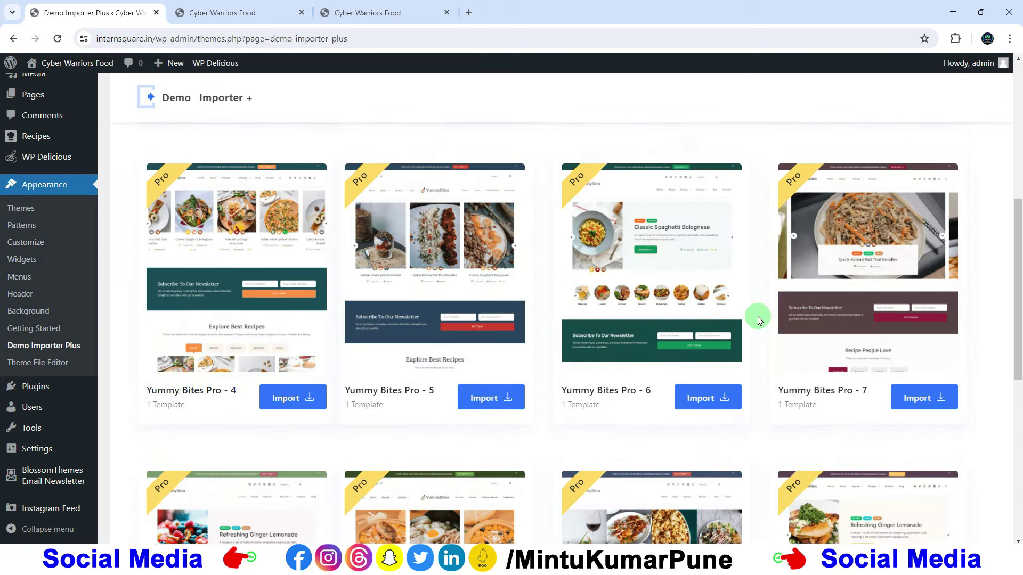
{"action": "scroll", "coordinate": [758, 319], "scroll_direction": "up", "scroll_amount": 8}
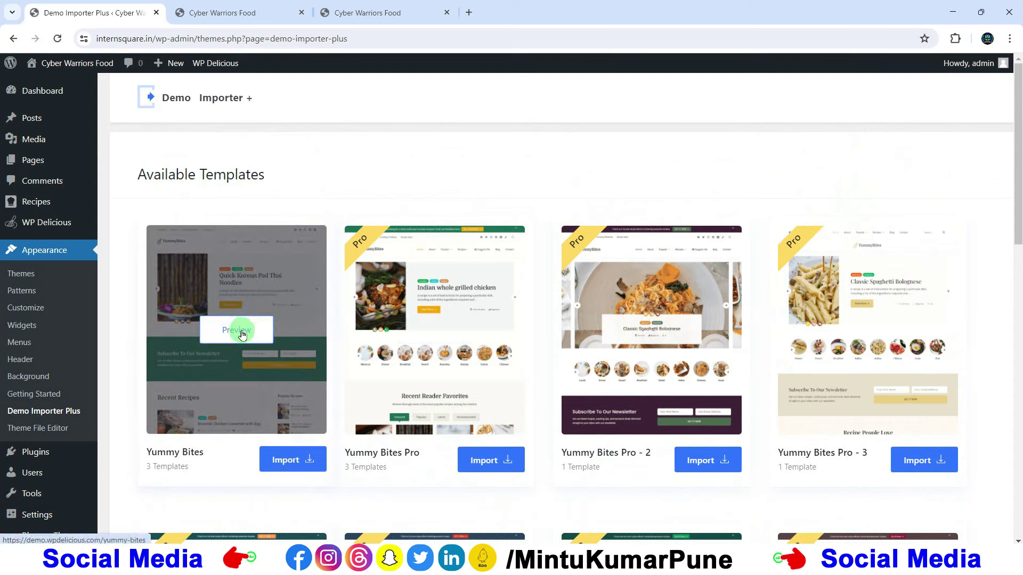
{"action": "left_click", "coordinate": [288, 460]}
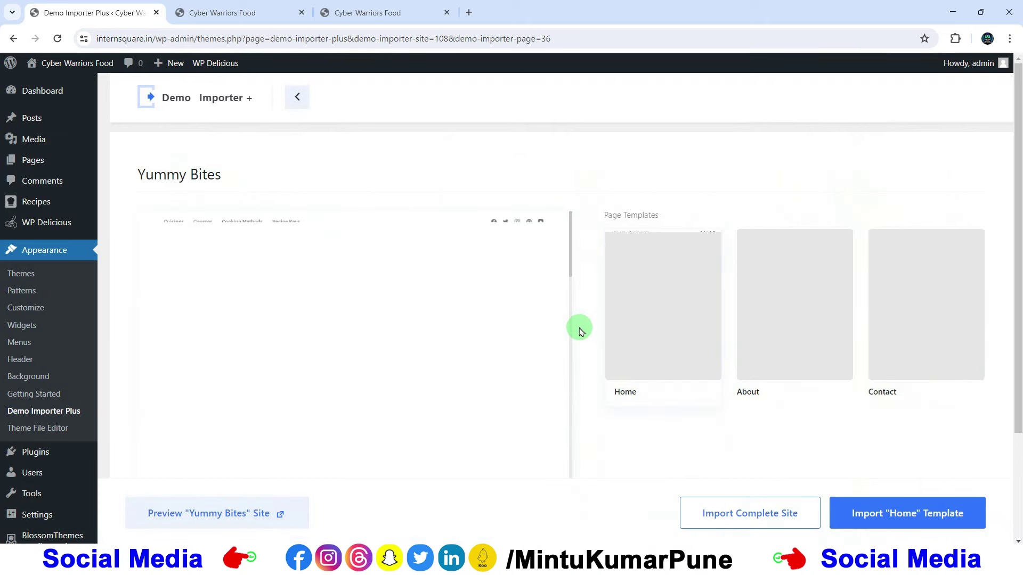
Import the complete Yummy Bites site with Delete Previously Imported Site enabled along with customizer settings, widgets, required plugins and content.
{"action": "left_click", "coordinate": [747, 514]}
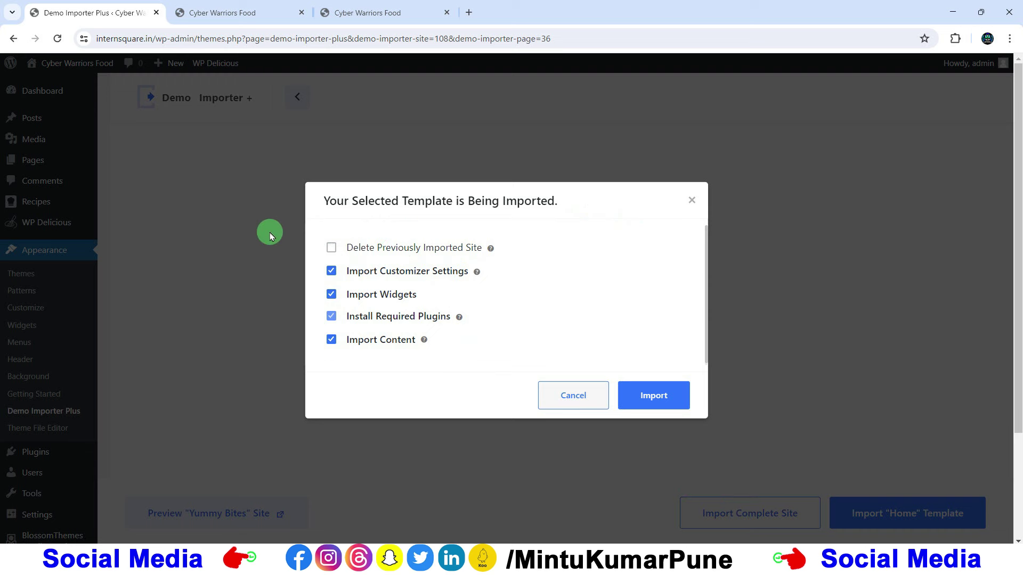
{"action": "left_click", "coordinate": [330, 251]}
{"action": "left_click", "coordinate": [644, 405]}
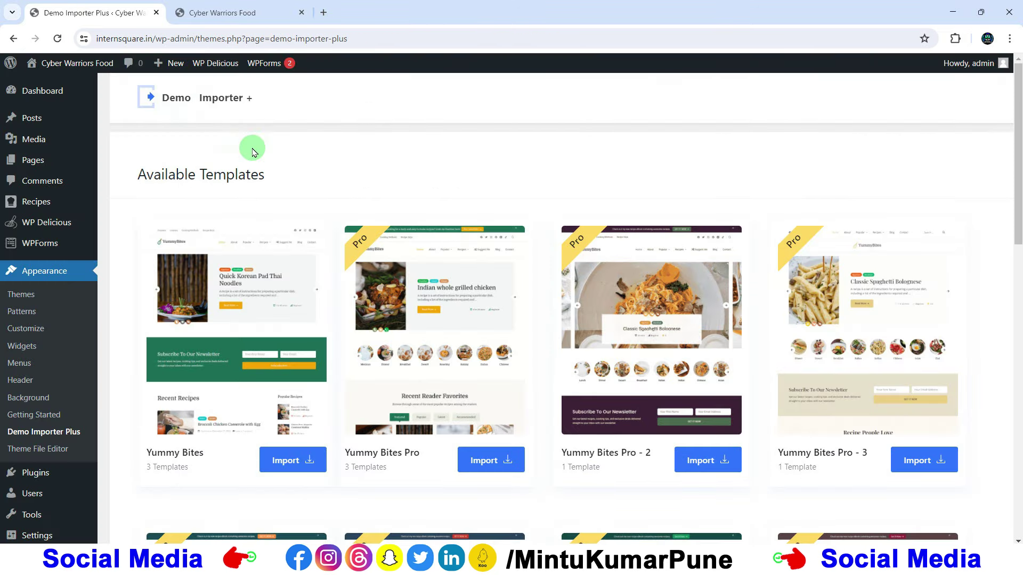
Reload and examine the imported site's home page, including its header, featured slider and recipe listings, and return to the WordPress dashboard.
{"action": "left_click", "coordinate": [237, 12]}
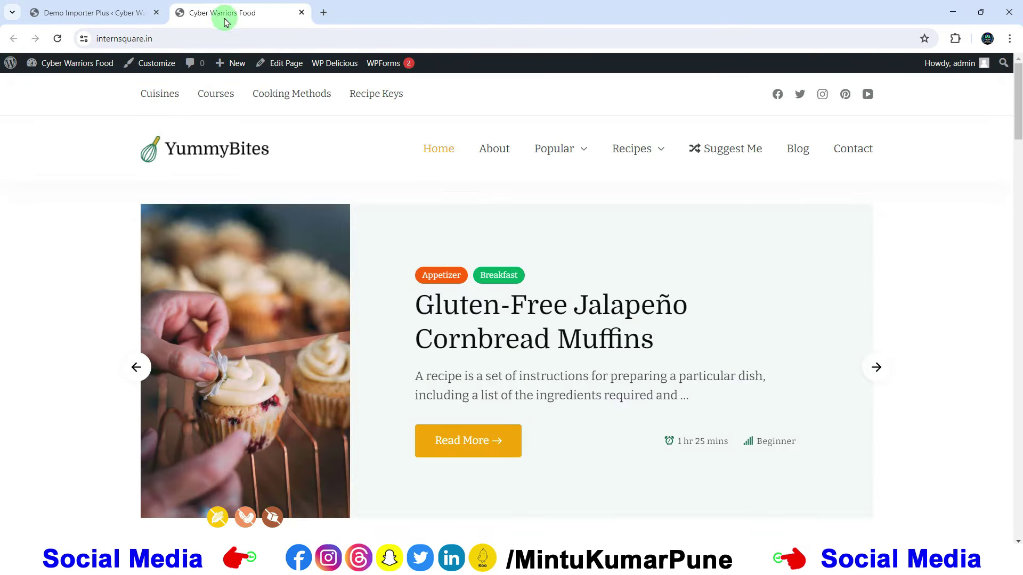
{"action": "left_click", "coordinate": [57, 38]}
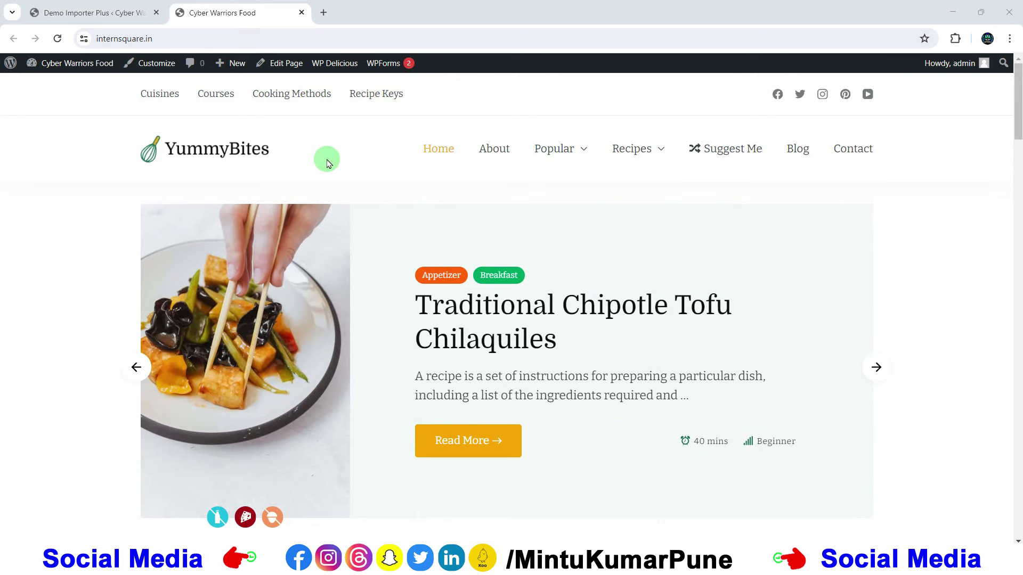
{"action": "mouse_move", "coordinate": [566, 150]}
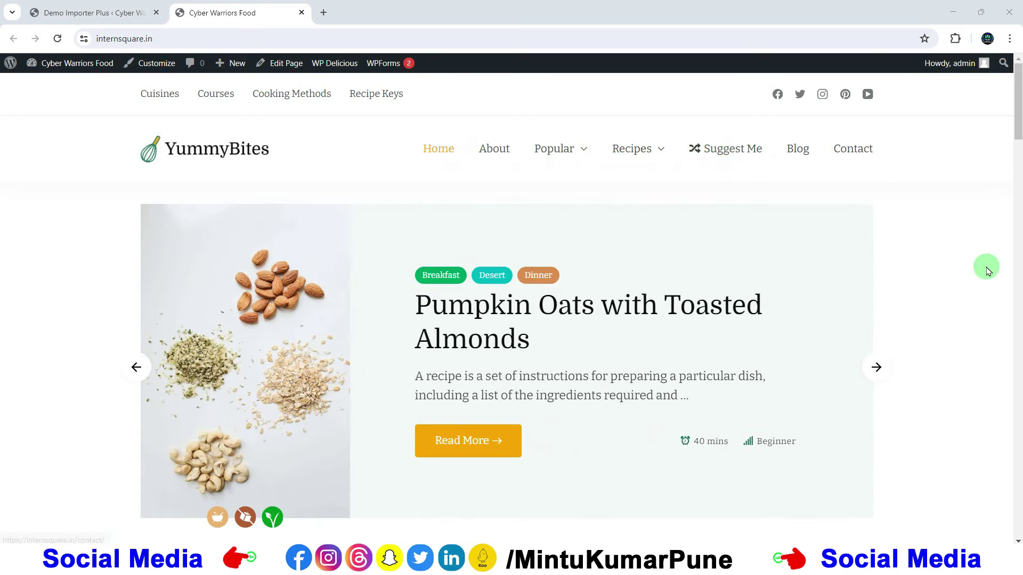
{"action": "scroll", "coordinate": [959, 269], "scroll_direction": "down", "scroll_amount": 15}
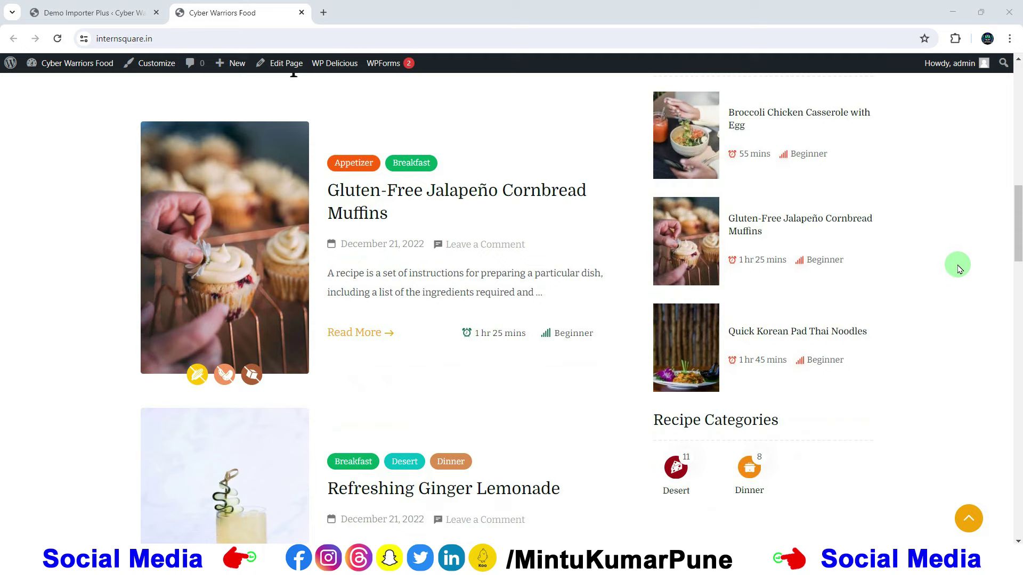
{"action": "scroll", "coordinate": [957, 269], "scroll_direction": "down", "scroll_amount": 14}
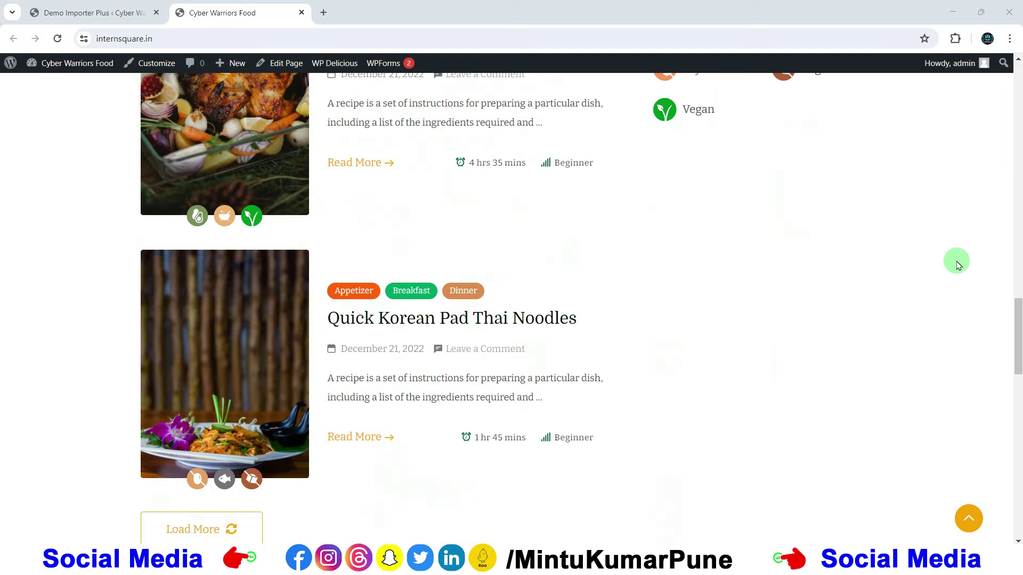
{"action": "scroll", "coordinate": [958, 264], "scroll_direction": "up", "scroll_amount": 20}
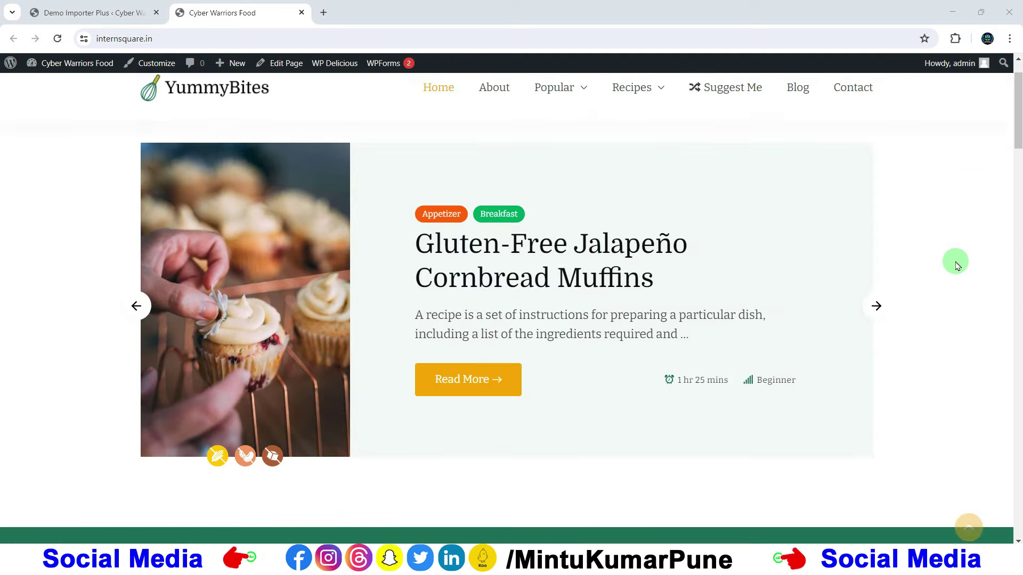
{"action": "scroll", "coordinate": [955, 261], "scroll_direction": "up", "scroll_amount": 2}
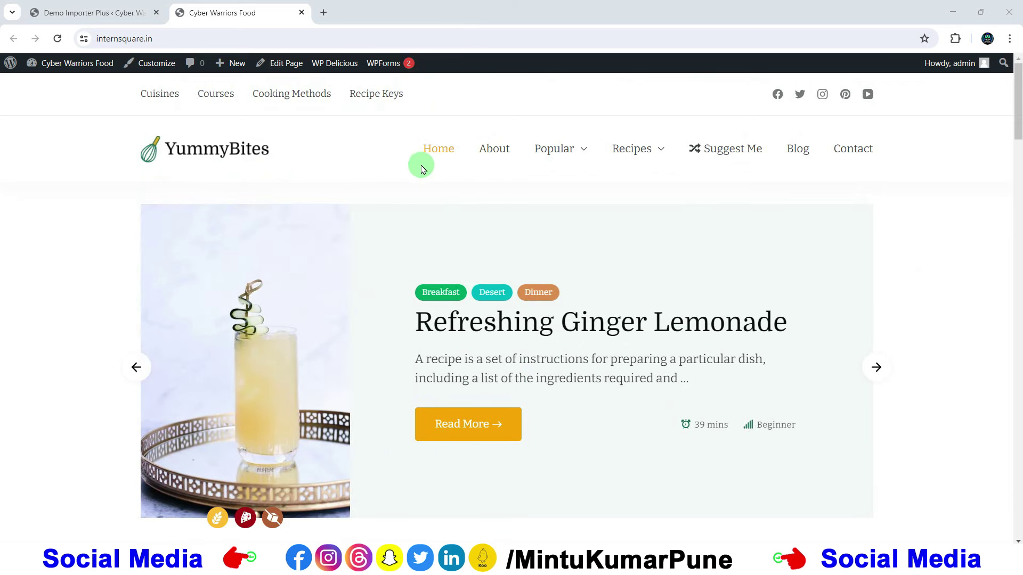
{"action": "left_click", "coordinate": [72, 14]}
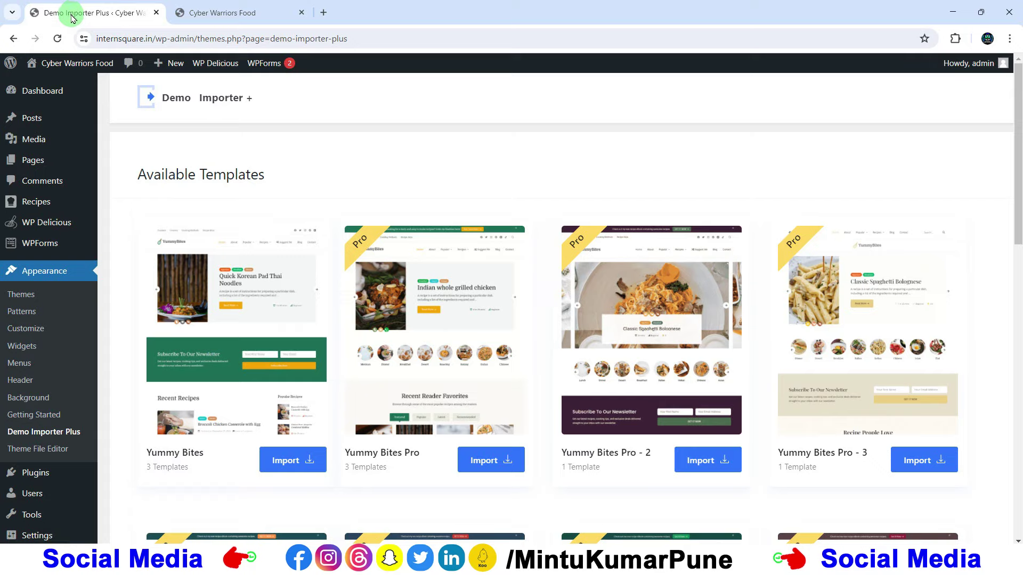
{"action": "left_click", "coordinate": [40, 99]}
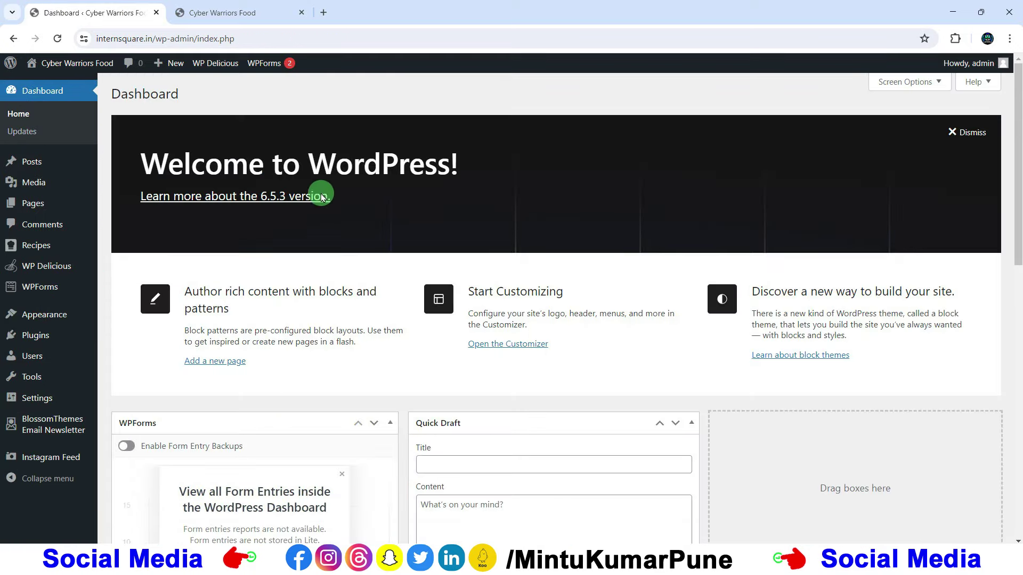
Hide the WPForms, Site Health Status, At a Glance, Activity, Quick Draft, WordPress Events and News and Welcome boxes on the admin dashboard.
{"action": "scroll", "coordinate": [336, 227], "scroll_direction": "down", "scroll_amount": 10}
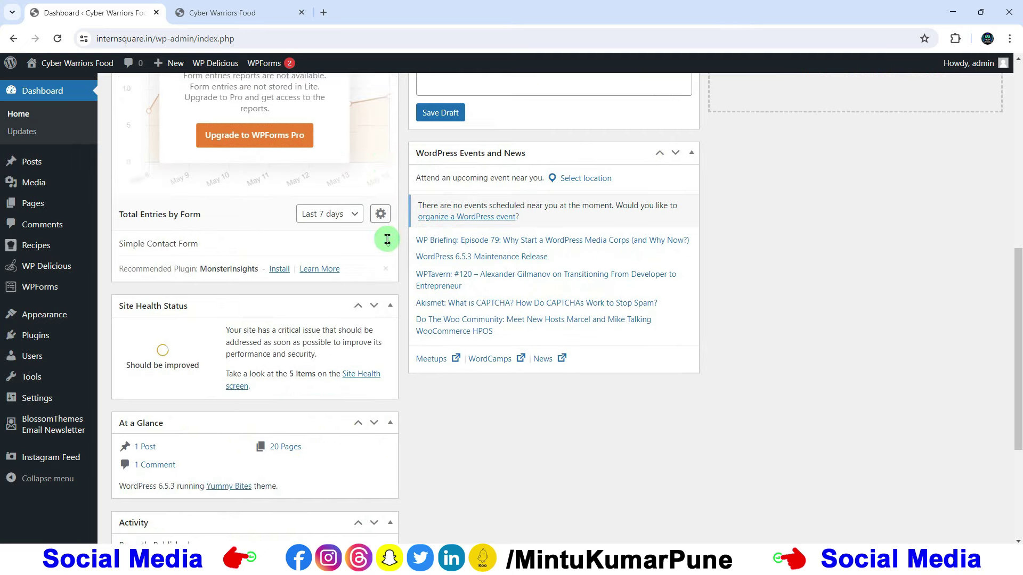
{"action": "scroll", "coordinate": [401, 247], "scroll_direction": "up", "scroll_amount": 10}
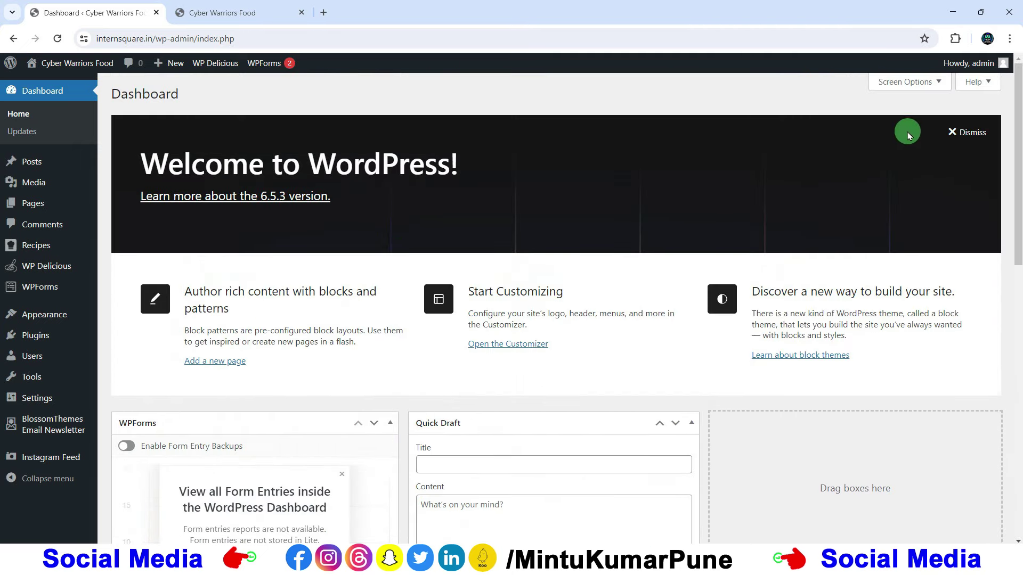
{"action": "left_click", "coordinate": [925, 83]}
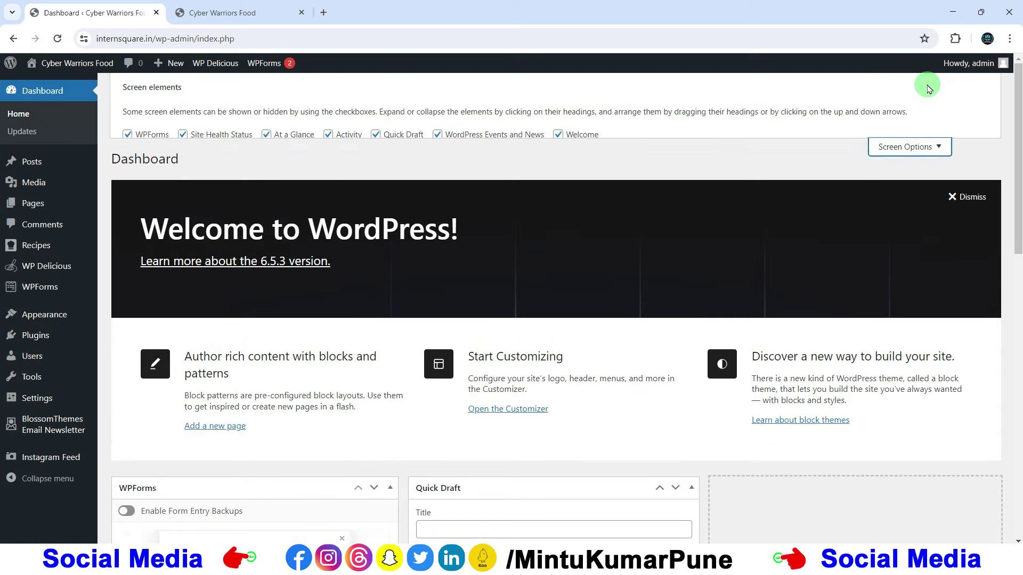
{"action": "left_click", "coordinate": [183, 135]}
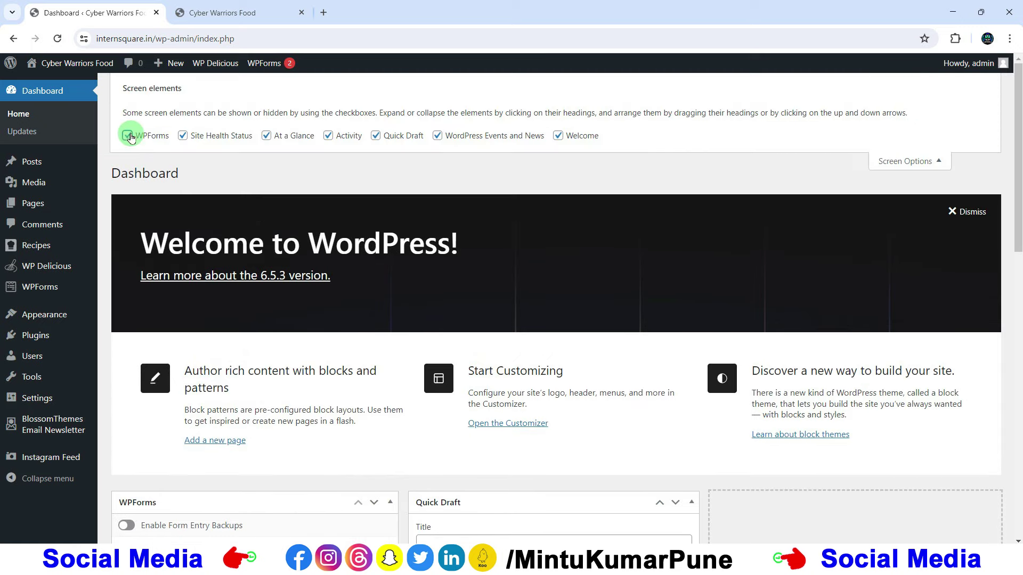
{"action": "left_click", "coordinate": [128, 136]}
{"action": "left_click", "coordinate": [182, 137]}
{"action": "left_click", "coordinate": [267, 137]}
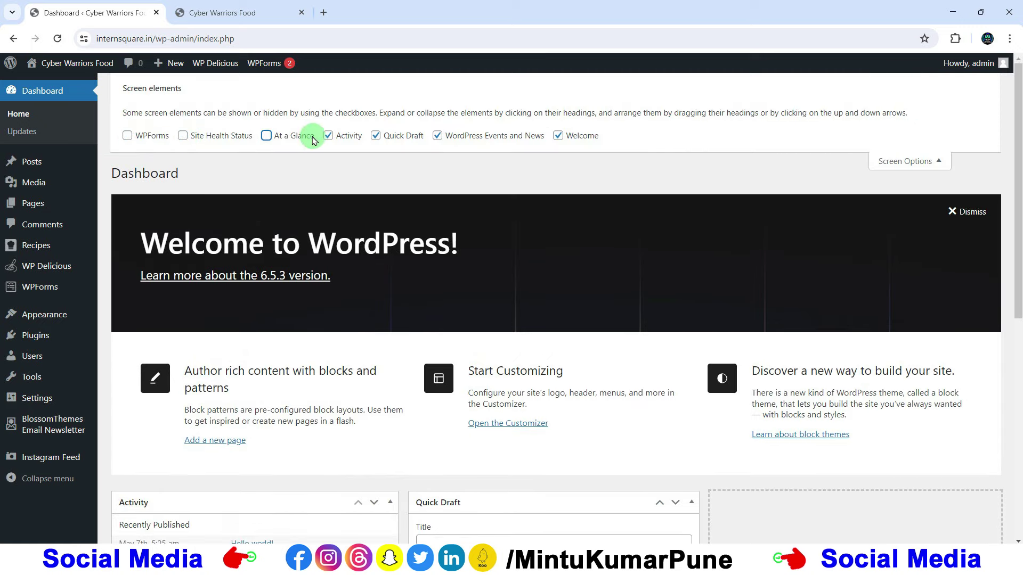
{"action": "left_click", "coordinate": [329, 136]}
{"action": "left_click", "coordinate": [375, 136]}
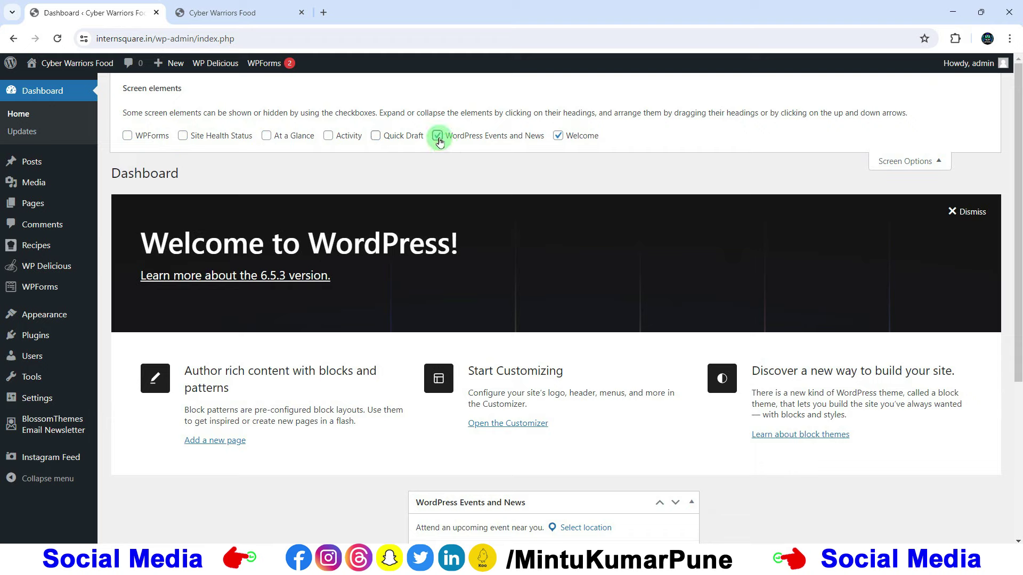
{"action": "left_click", "coordinate": [438, 137]}
{"action": "left_click", "coordinate": [558, 136]}
{"action": "left_click", "coordinate": [932, 163]}
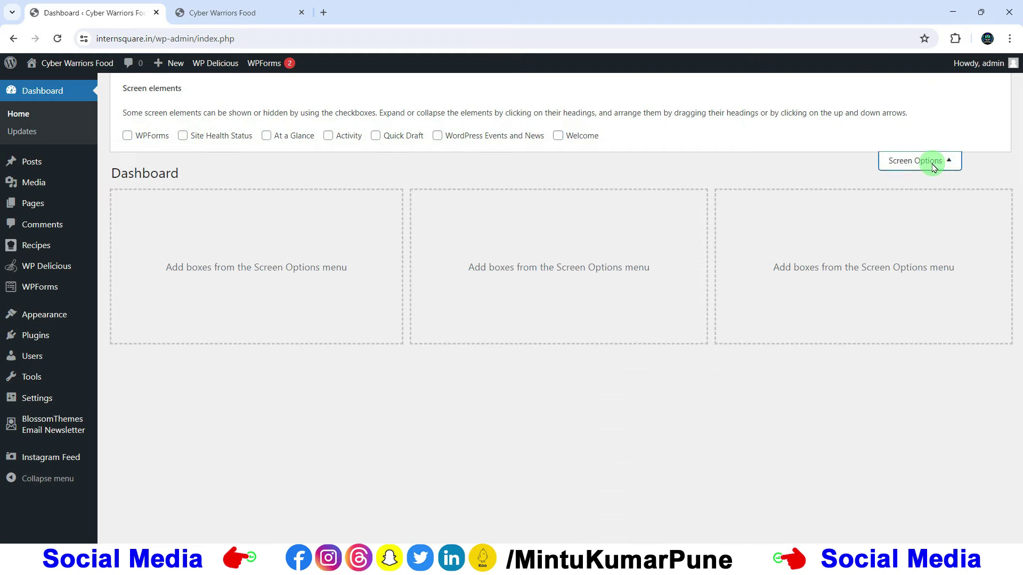
Show the Quick Draft and Activity boxes on the dashboard briefly, and hide both again.
{"action": "left_click", "coordinate": [897, 81]}
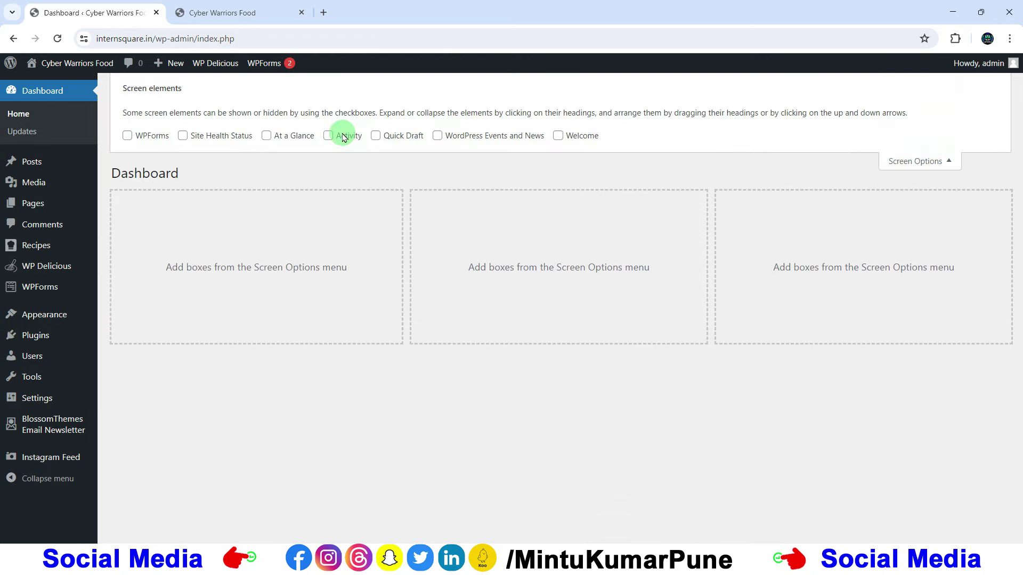
{"action": "left_click", "coordinate": [376, 136]}
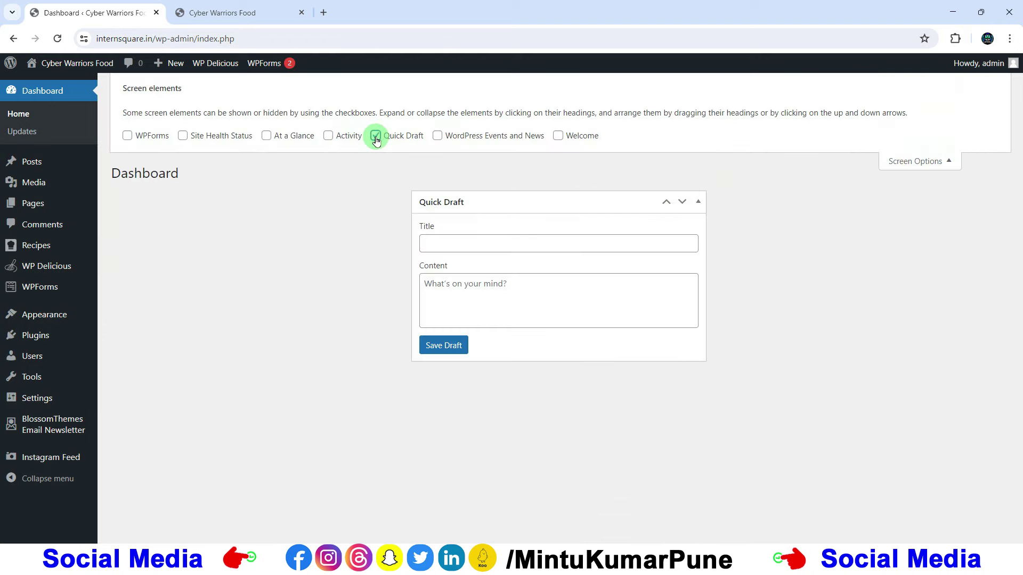
{"action": "left_click", "coordinate": [329, 136]}
{"action": "left_click", "coordinate": [328, 136]}
{"action": "left_click", "coordinate": [376, 136]}
{"action": "left_click", "coordinate": [930, 161]}
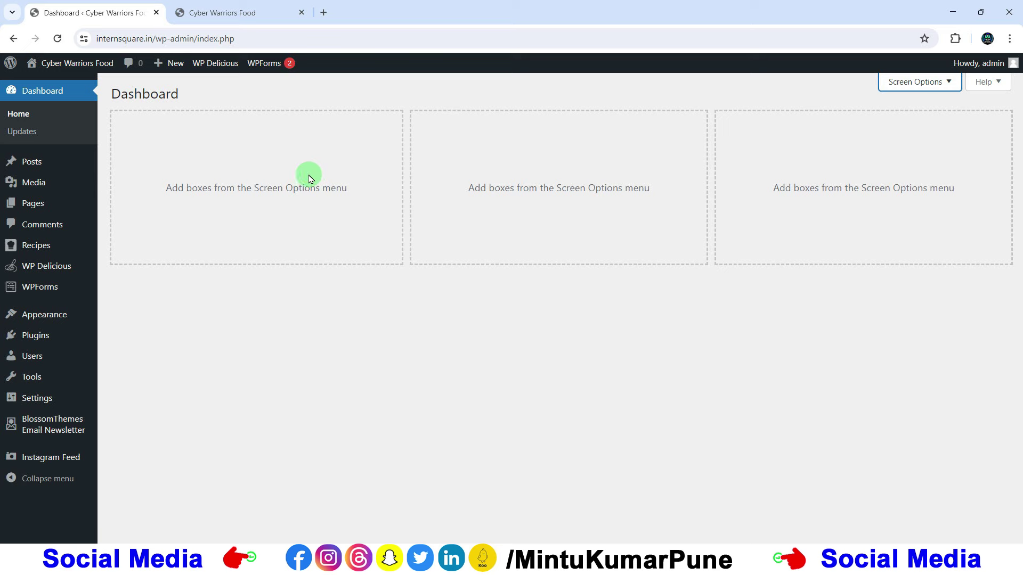
View the live site's navigation menus and examine its Contact page and form.
{"action": "left_click", "coordinate": [227, 14]}
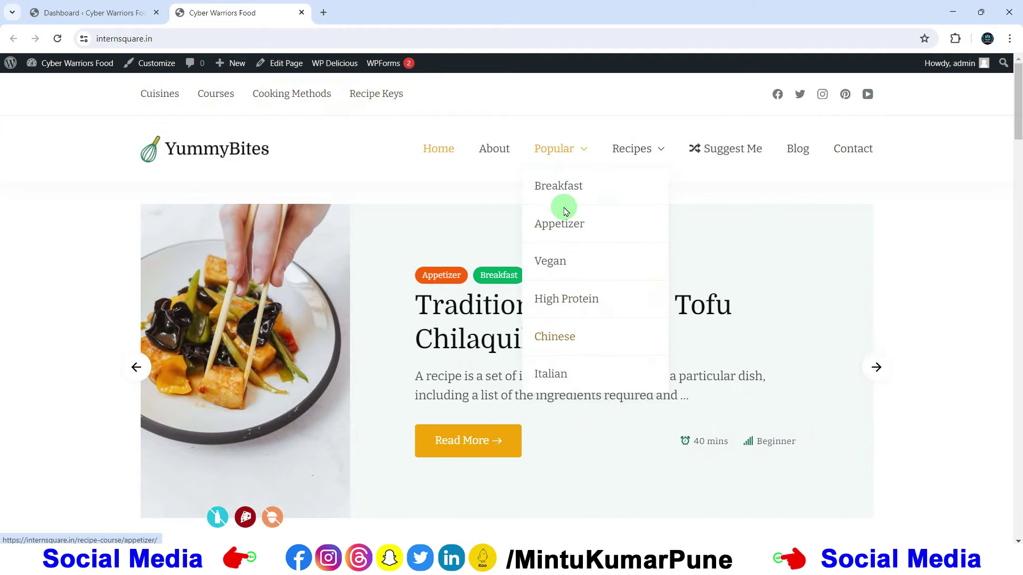
{"action": "left_click", "coordinate": [844, 151]}
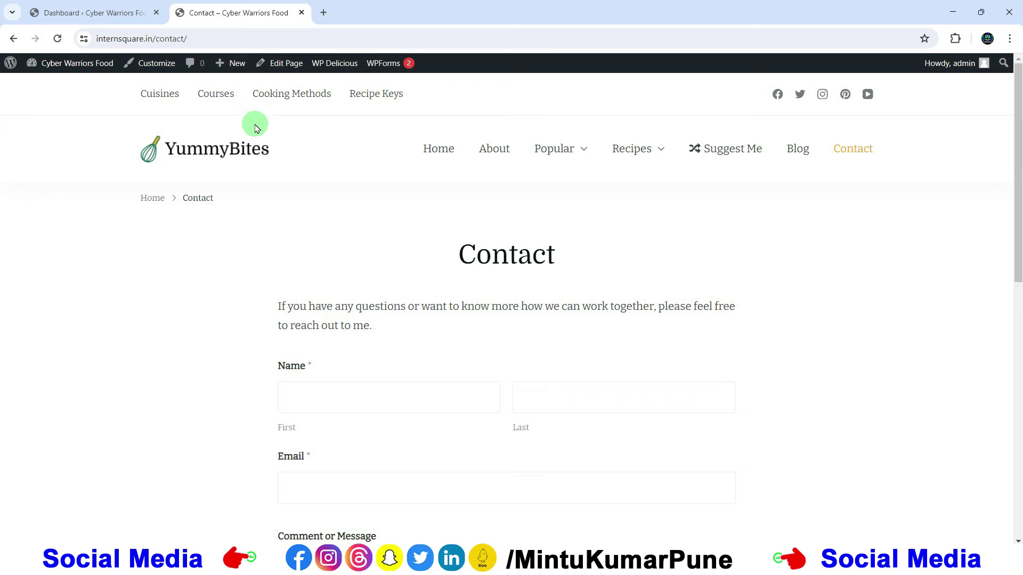
{"action": "scroll", "coordinate": [377, 226], "scroll_direction": "down", "scroll_amount": 8}
{"action": "scroll", "coordinate": [388, 231], "scroll_direction": "up", "scroll_amount": 9}
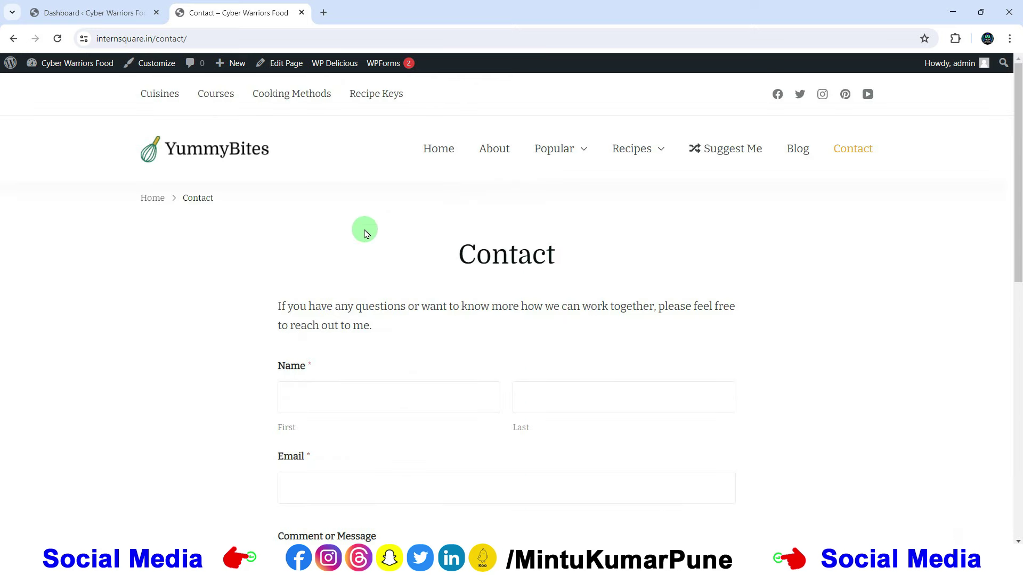
{"action": "mouse_move", "coordinate": [639, 155]}
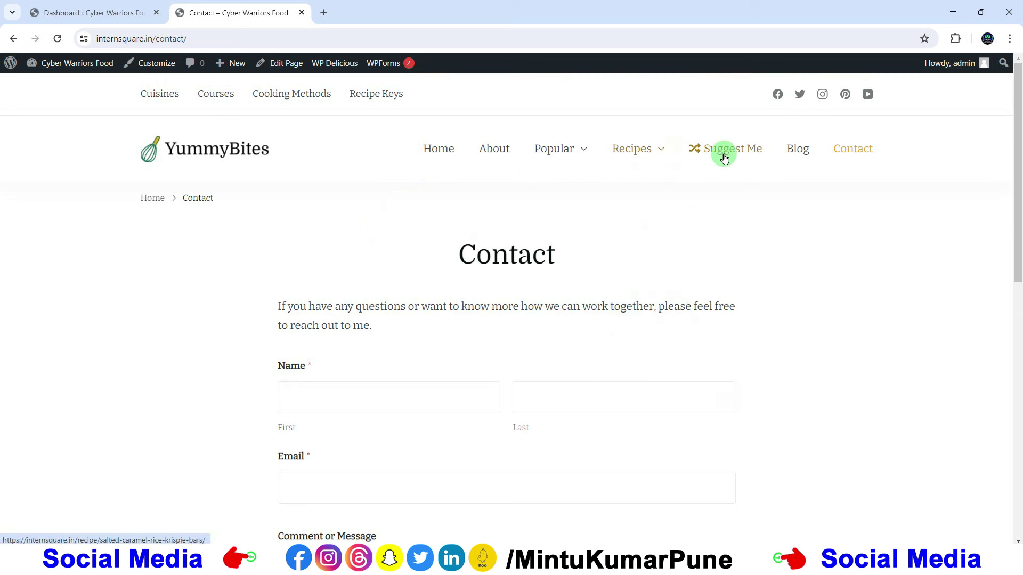
{"action": "mouse_move", "coordinate": [554, 150]}
Open the Breakfast recipe listing from the Popular items and read through the Gluten-Free Jalapeño Cornbread Muffins recipe.
{"action": "left_click", "coordinate": [556, 186]}
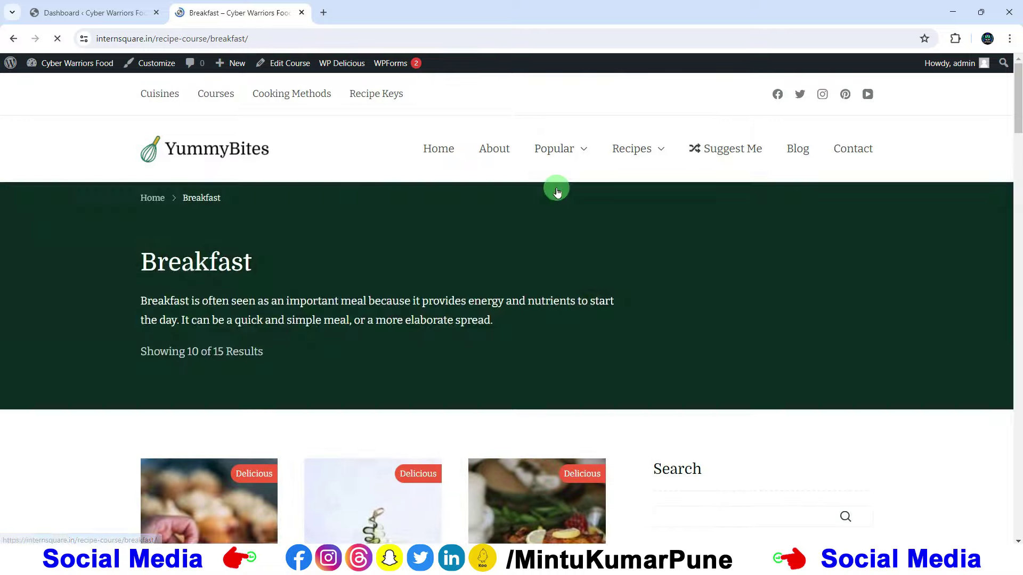
{"action": "scroll", "coordinate": [554, 191], "scroll_direction": "down", "scroll_amount": 5}
{"action": "left_click", "coordinate": [177, 298]}
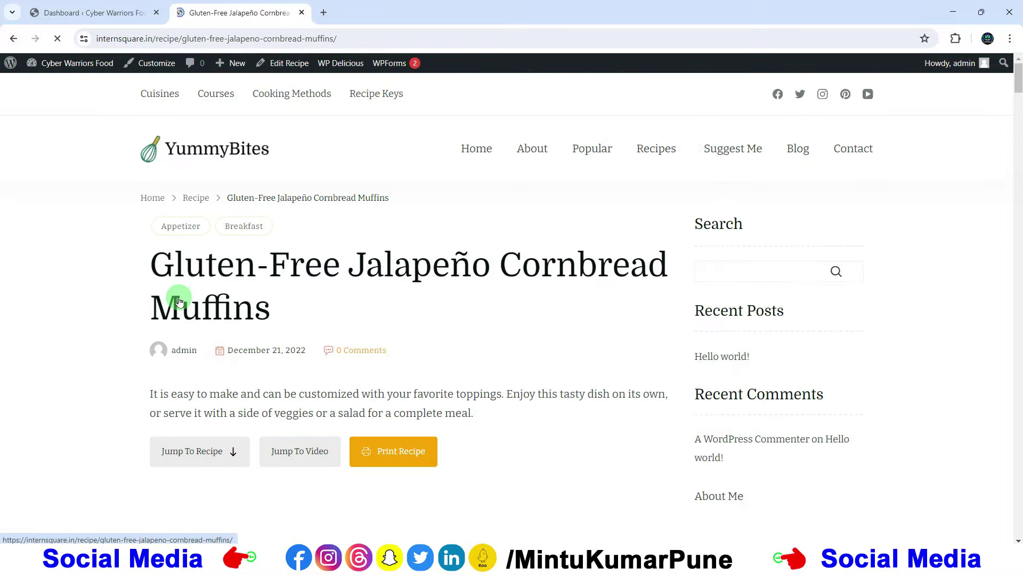
{"action": "scroll", "coordinate": [189, 297], "scroll_direction": "down", "scroll_amount": 14}
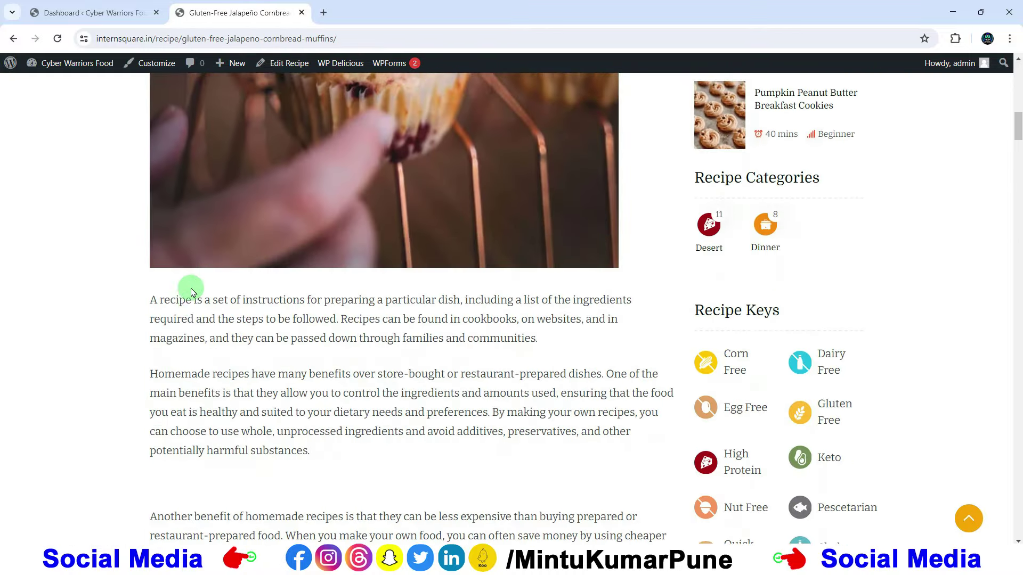
{"action": "scroll", "coordinate": [191, 292], "scroll_direction": "down", "scroll_amount": 20}
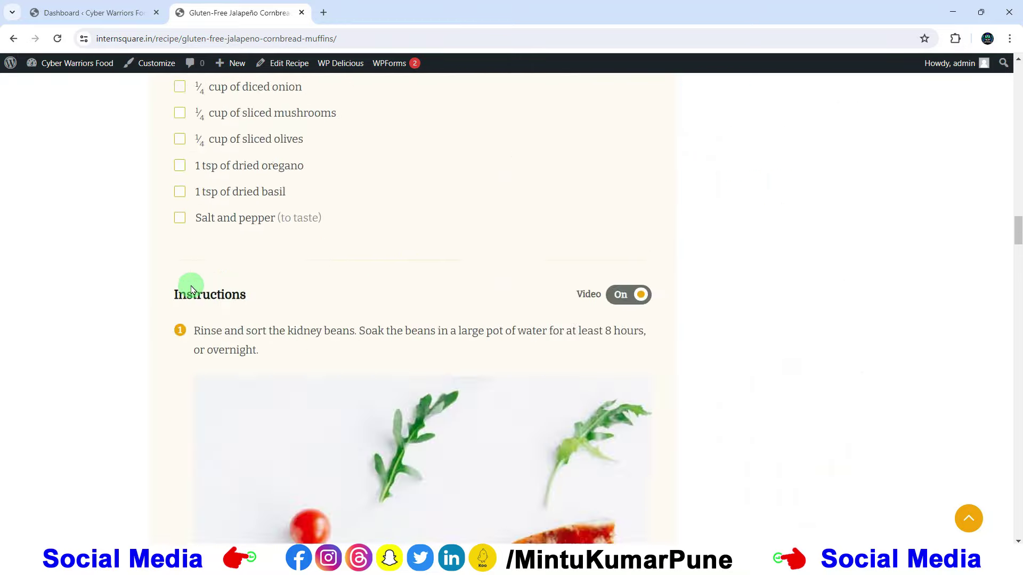
{"action": "scroll", "coordinate": [192, 291], "scroll_direction": "up", "scroll_amount": 20}
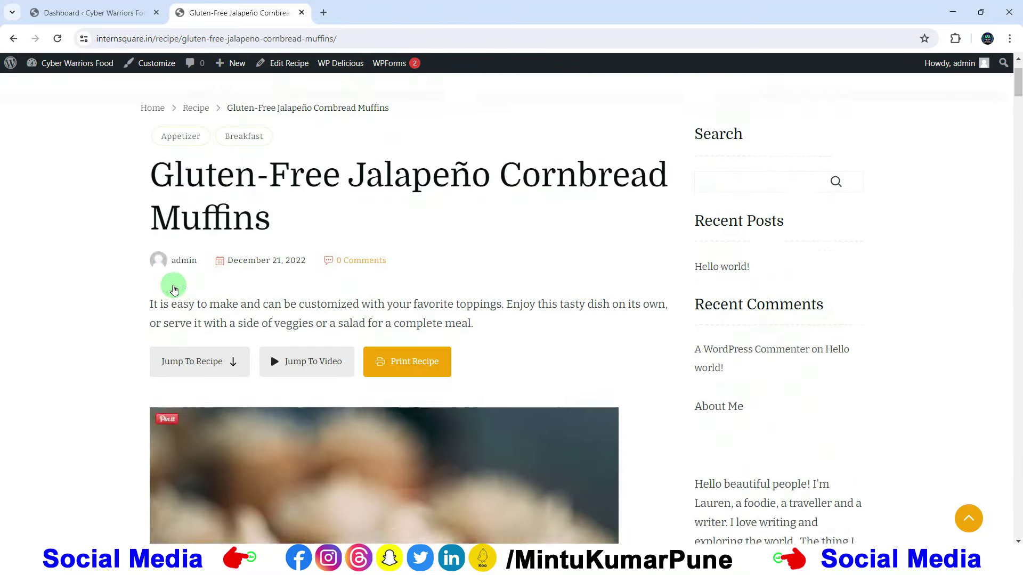
{"action": "scroll", "coordinate": [174, 290], "scroll_direction": "up", "scroll_amount": 3}
Return to the WordPress dashboard and open the WP Delicious global settings.
{"action": "left_click", "coordinate": [91, 12]}
{"action": "mouse_move", "coordinate": [88, 63]}
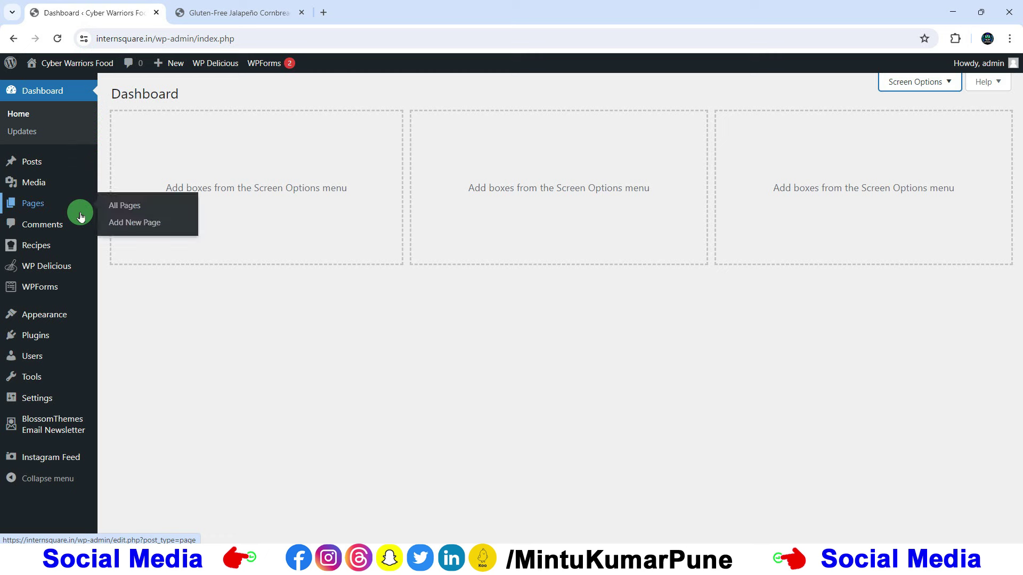
{"action": "mouse_move", "coordinate": [36, 271]}
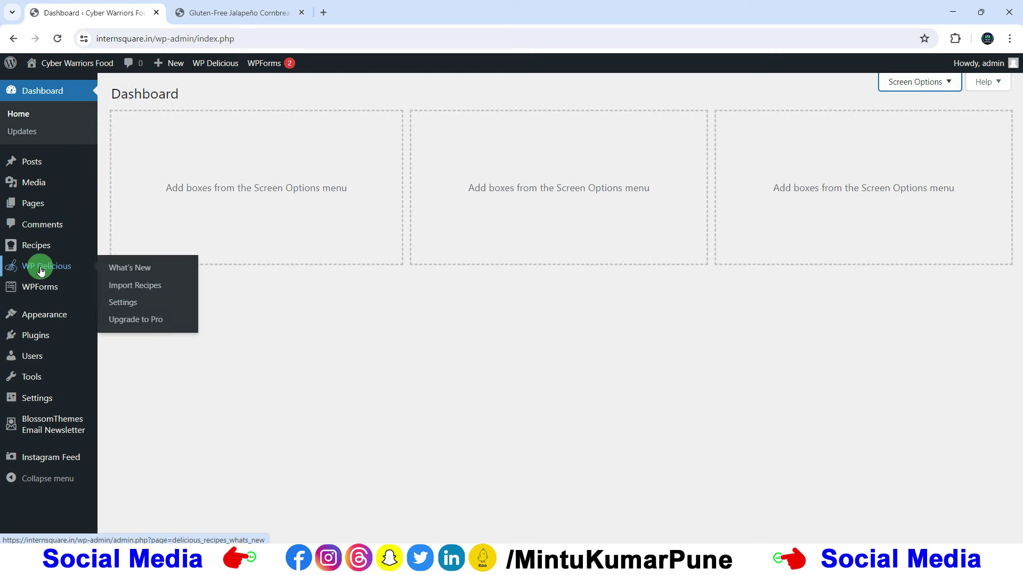
{"action": "mouse_move", "coordinate": [39, 249]}
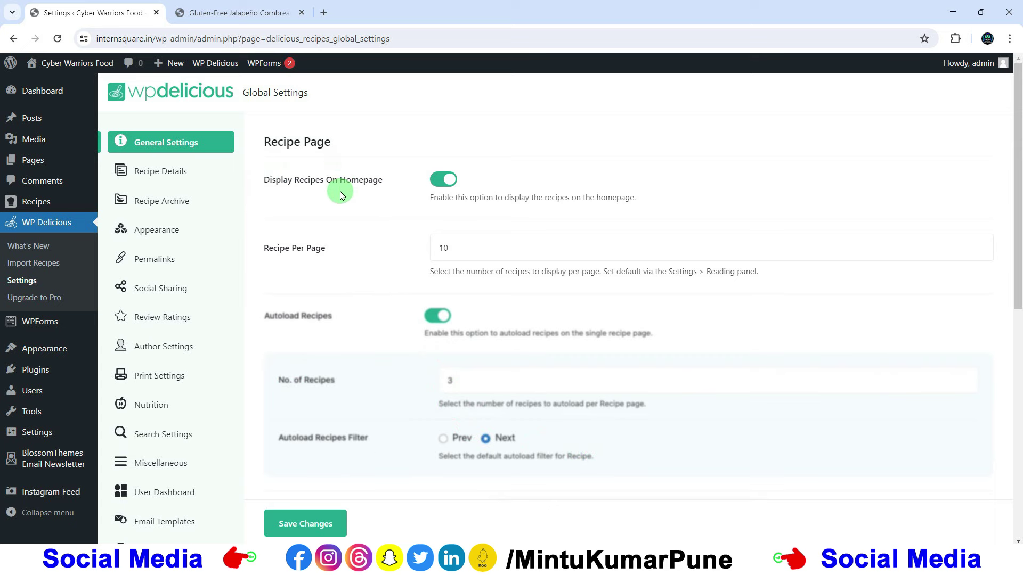
Open the site's home page in a separate browser tab and place it directly before the muffin recipe's tab.
{"action": "left_click", "coordinate": [221, 12]}
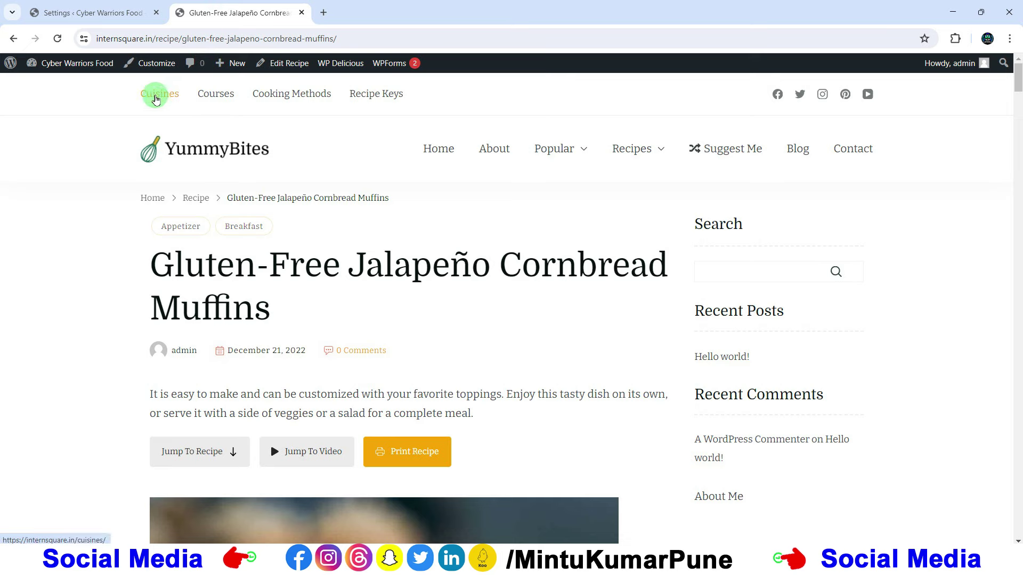
{"action": "right_click", "coordinate": [182, 141]}
{"action": "left_click", "coordinate": [221, 156]}
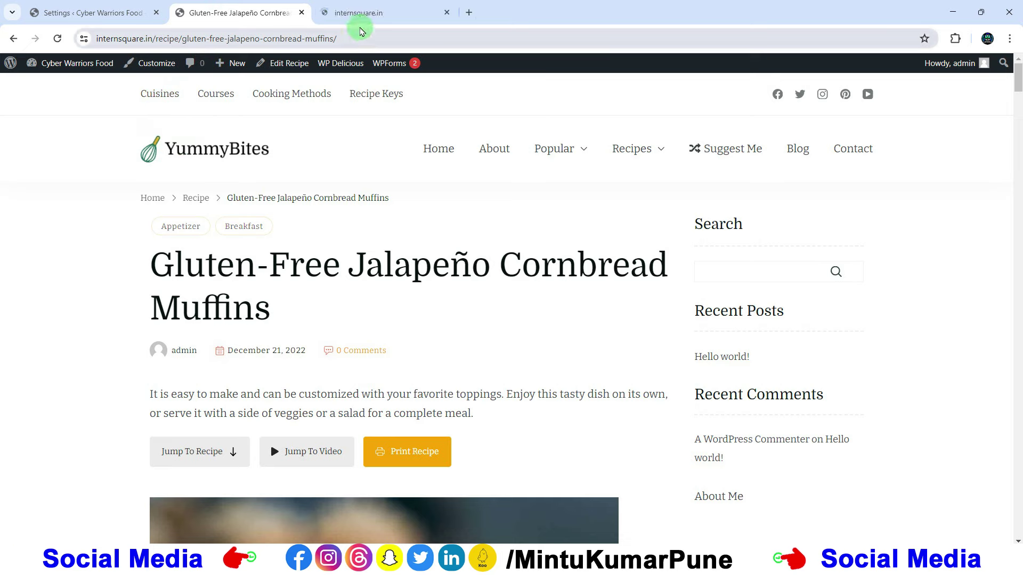
{"action": "left_click_drag", "start_coordinate": [373, 13], "coordinate": [270, 11]}
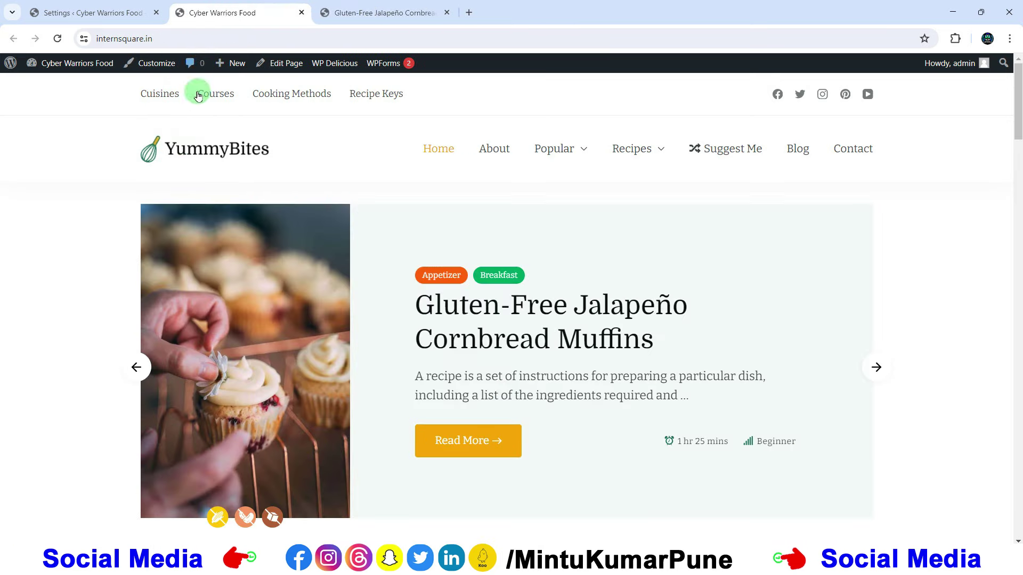
Examine the home page's Recent Recipes section and its sidebar of popular recipes, categories and recipe keys.
{"action": "scroll", "coordinate": [118, 267], "scroll_direction": "down", "scroll_amount": 10}
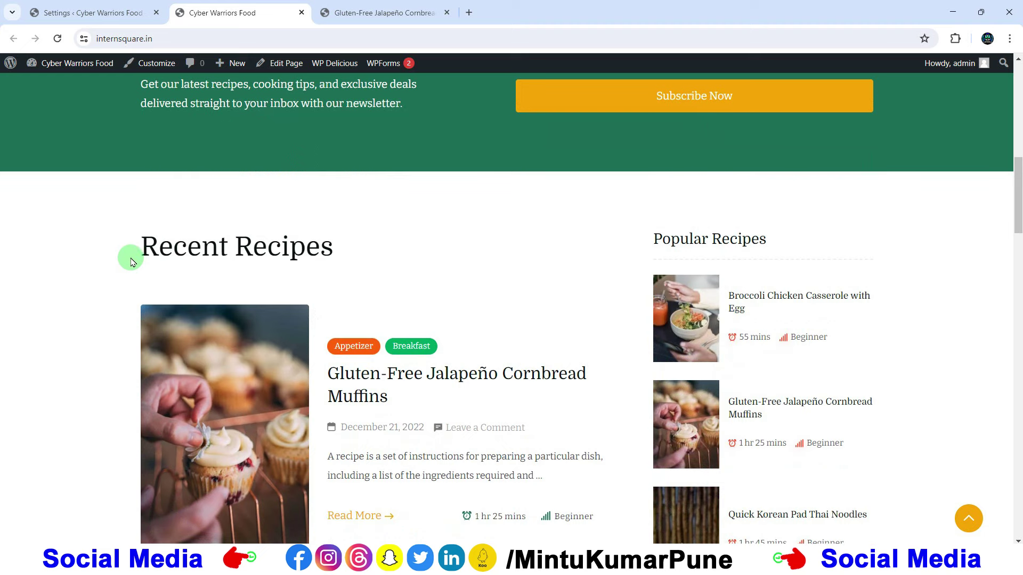
{"action": "left_click_drag", "start_coordinate": [136, 255], "coordinate": [365, 261]}
{"action": "scroll", "coordinate": [355, 250], "scroll_direction": "down", "scroll_amount": 1}
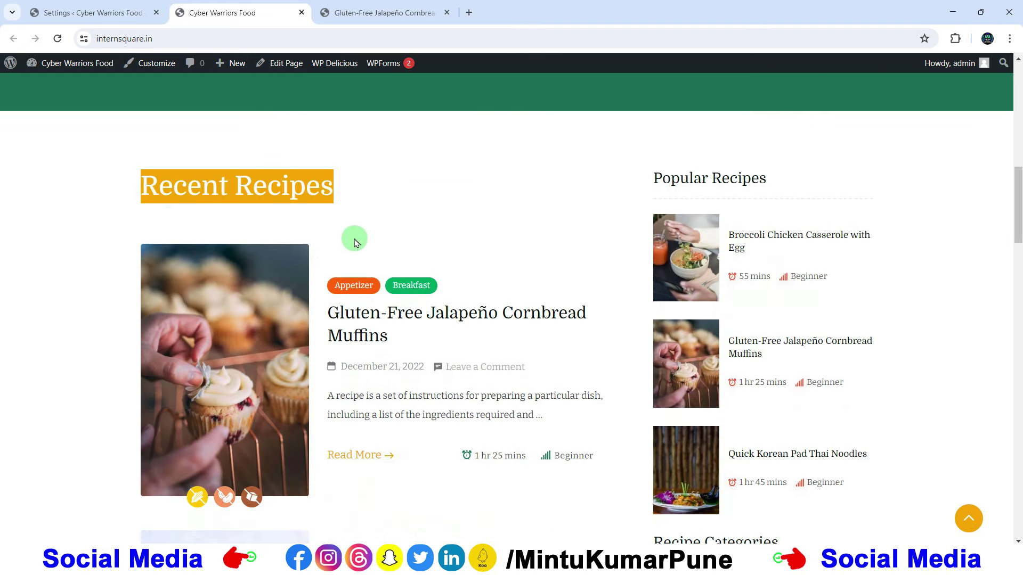
{"action": "left_click", "coordinate": [21, 222]}
{"action": "scroll", "coordinate": [28, 226], "scroll_direction": "down", "scroll_amount": 4}
{"action": "scroll", "coordinate": [28, 226], "scroll_direction": "down", "scroll_amount": 1}
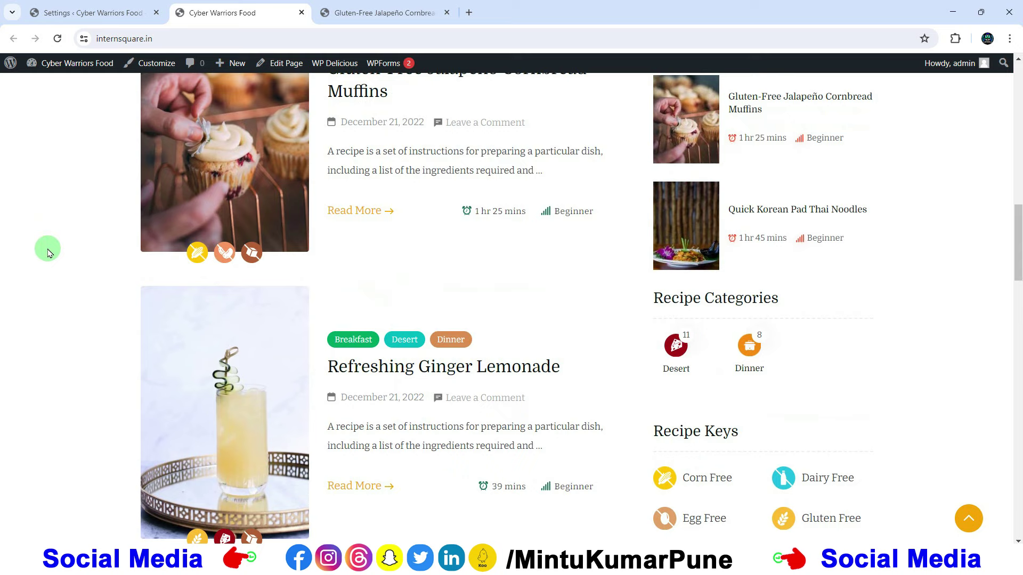
{"action": "scroll", "coordinate": [50, 269], "scroll_direction": "down", "scroll_amount": 12}
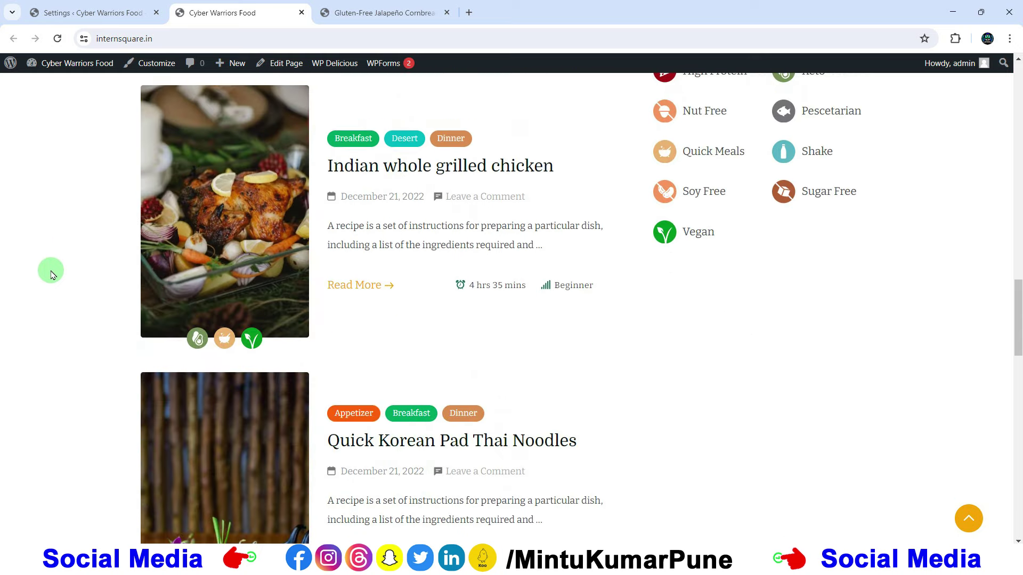
{"action": "scroll", "coordinate": [51, 273], "scroll_direction": "down", "scroll_amount": 3}
{"action": "scroll", "coordinate": [50, 273], "scroll_direction": "up", "scroll_amount": 15}
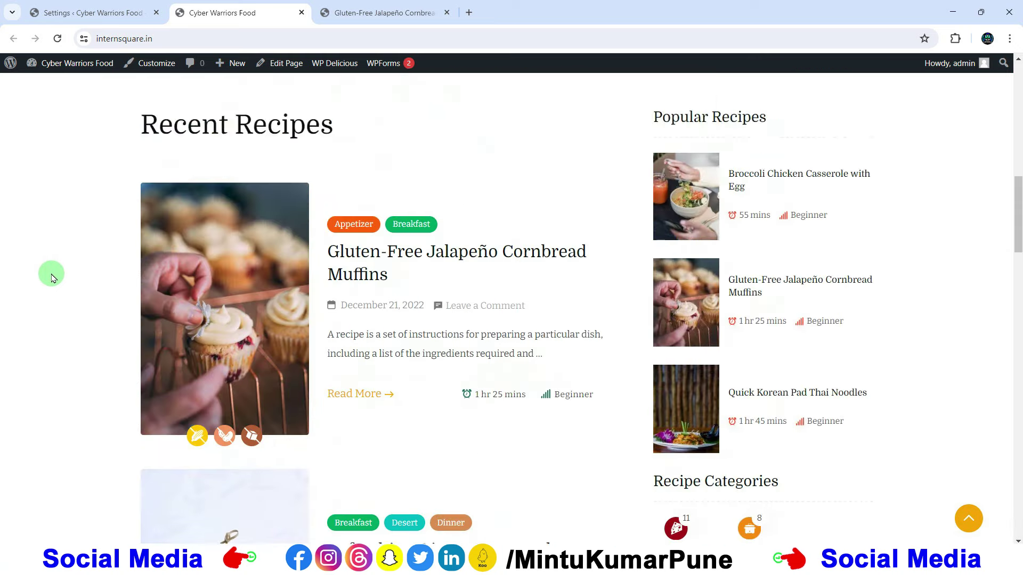
{"action": "scroll", "coordinate": [46, 274], "scroll_direction": "up", "scroll_amount": 10}
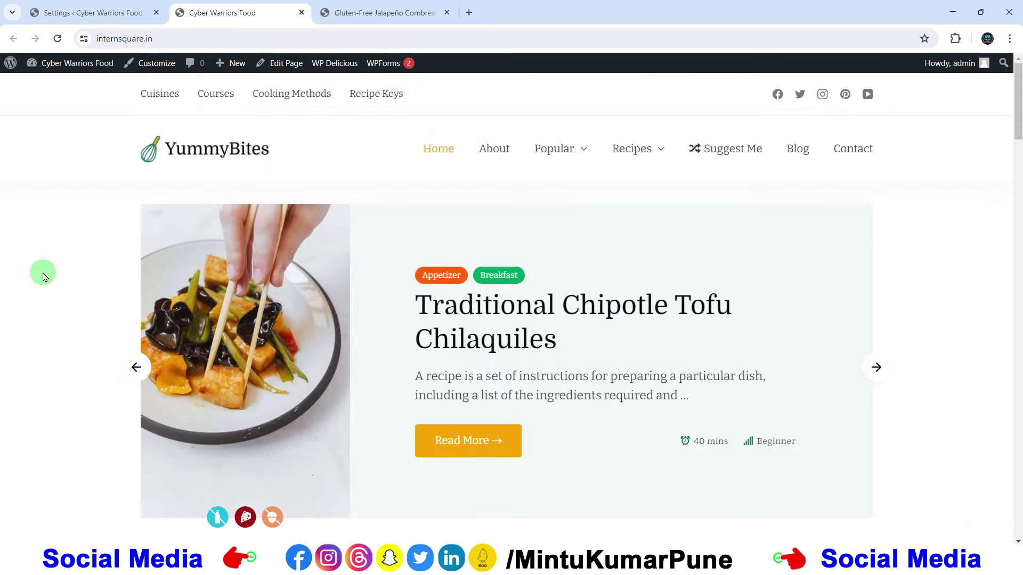
Turn Display Recipes On Homepage off and back on in the WP Delicious general settings, saving after each change.
{"action": "left_click", "coordinate": [81, 13]}
{"action": "left_click", "coordinate": [438, 181]}
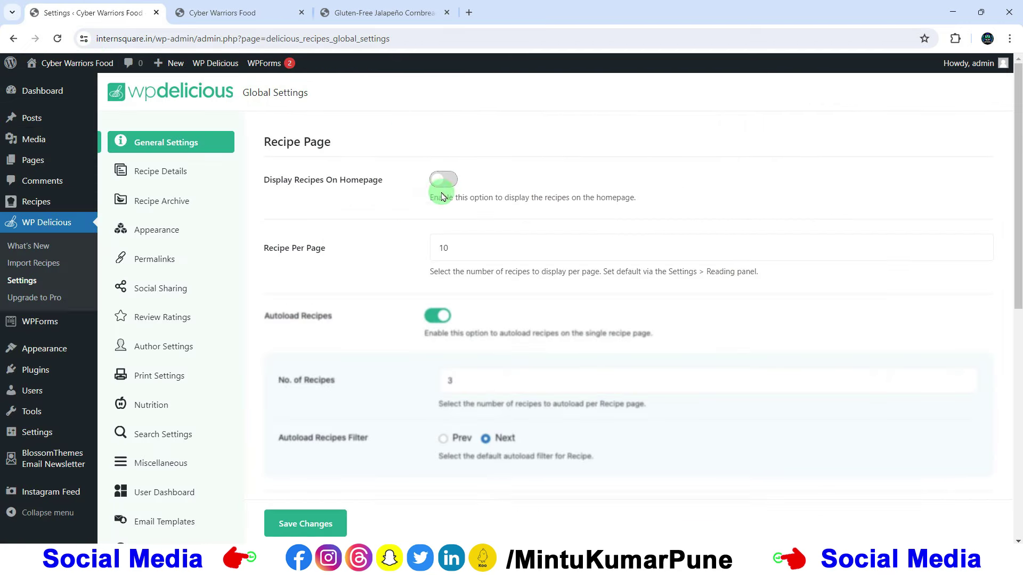
{"action": "left_click", "coordinate": [331, 536]}
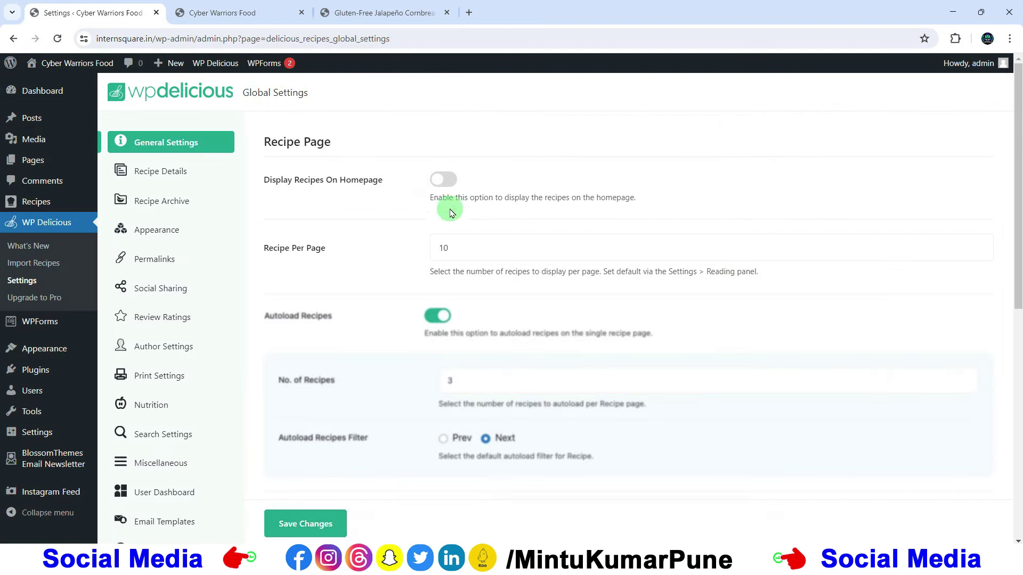
{"action": "left_click", "coordinate": [451, 186]}
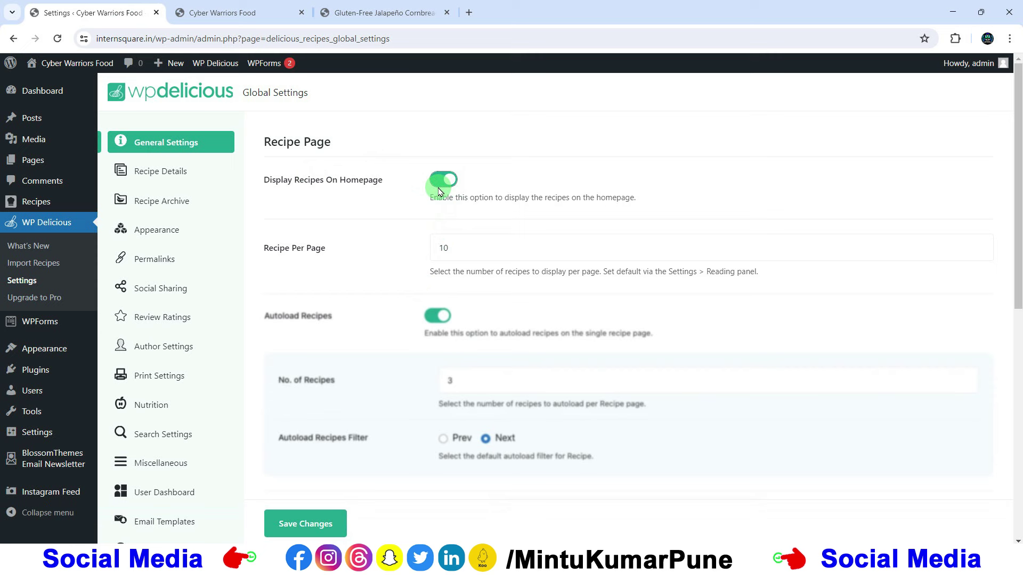
{"action": "left_click", "coordinate": [301, 524]}
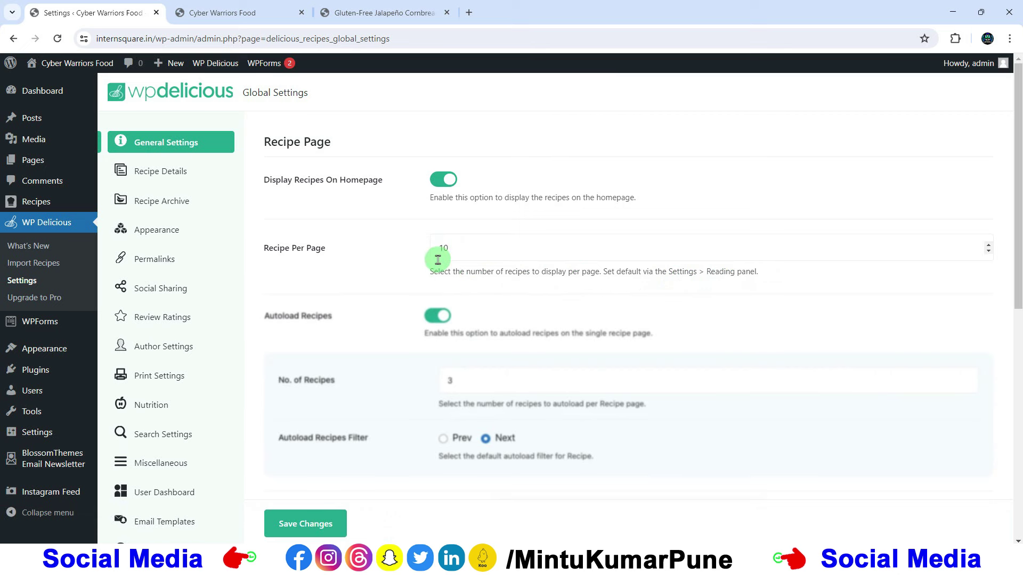
Open the Recipe Details settings and examine the title header on the Gluten-Free Jalapeño Cornbread Muffins recipe page.
{"action": "left_click", "coordinate": [149, 178]}
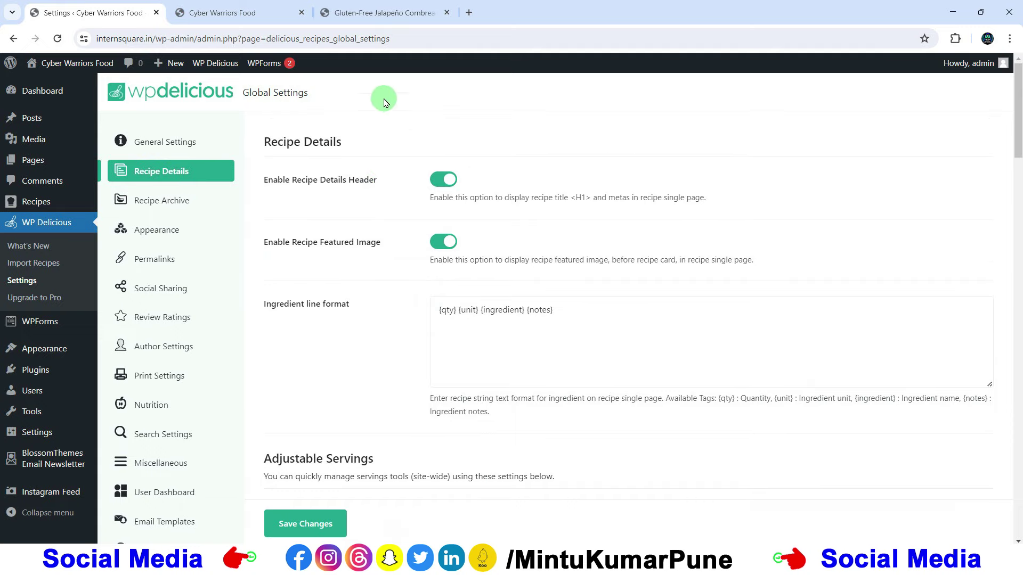
{"action": "left_click", "coordinate": [364, 13]}
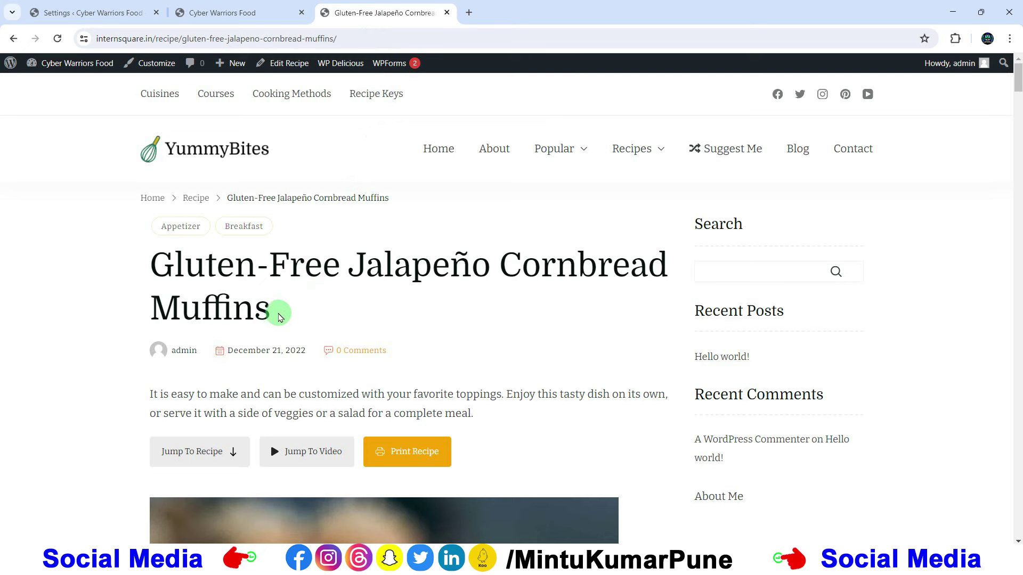
{"action": "left_click_drag", "start_coordinate": [275, 312], "coordinate": [107, 303]}
{"action": "left_click", "coordinate": [109, 301]}
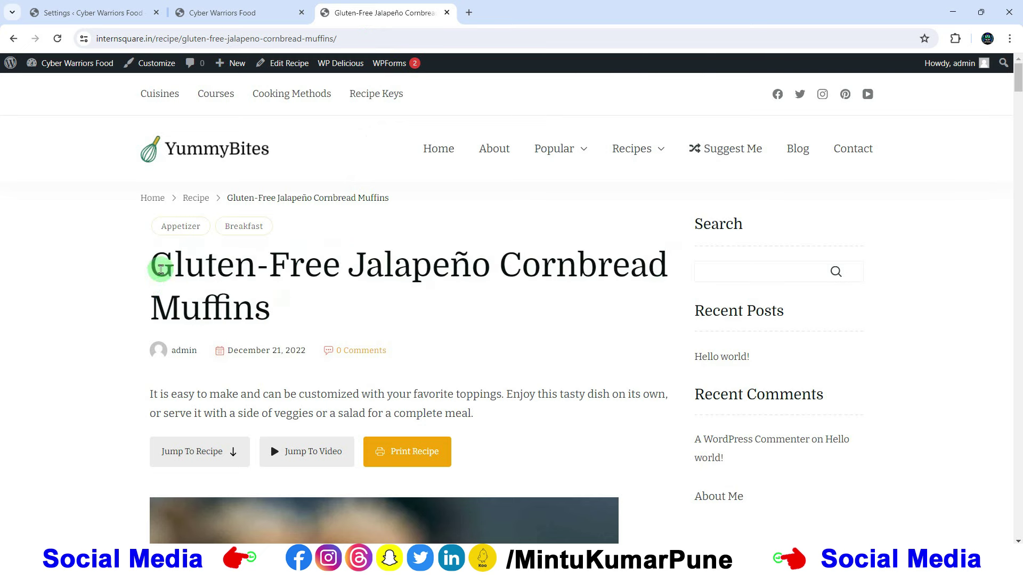
{"action": "left_click_drag", "start_coordinate": [158, 265], "coordinate": [288, 311]}
{"action": "left_click", "coordinate": [294, 312]}
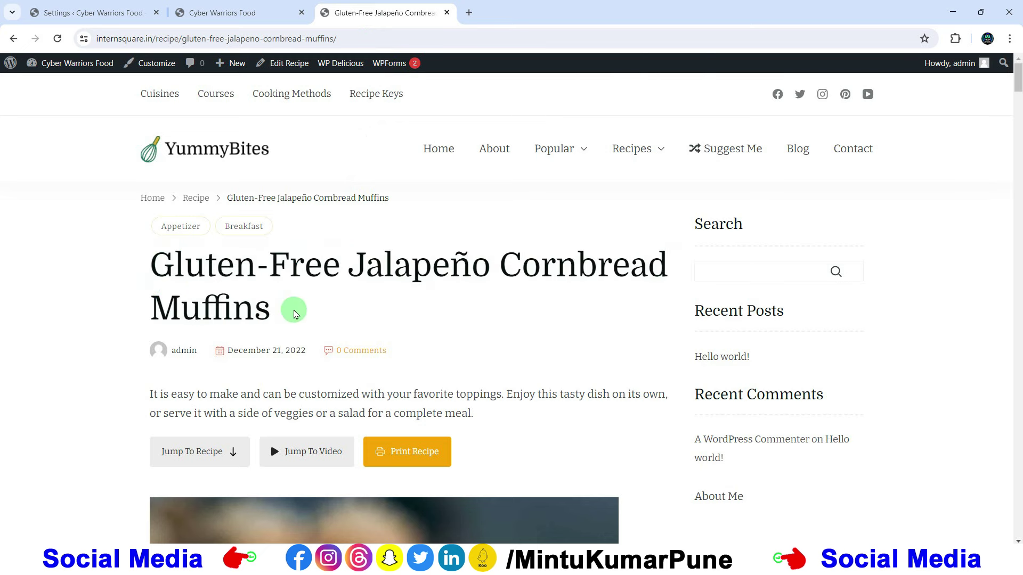
Turn off Enable Recipe Details Header, save, check the muffin recipe page, and turn the option back on in the Recipe Details settings.
{"action": "left_click", "coordinate": [133, 15]}
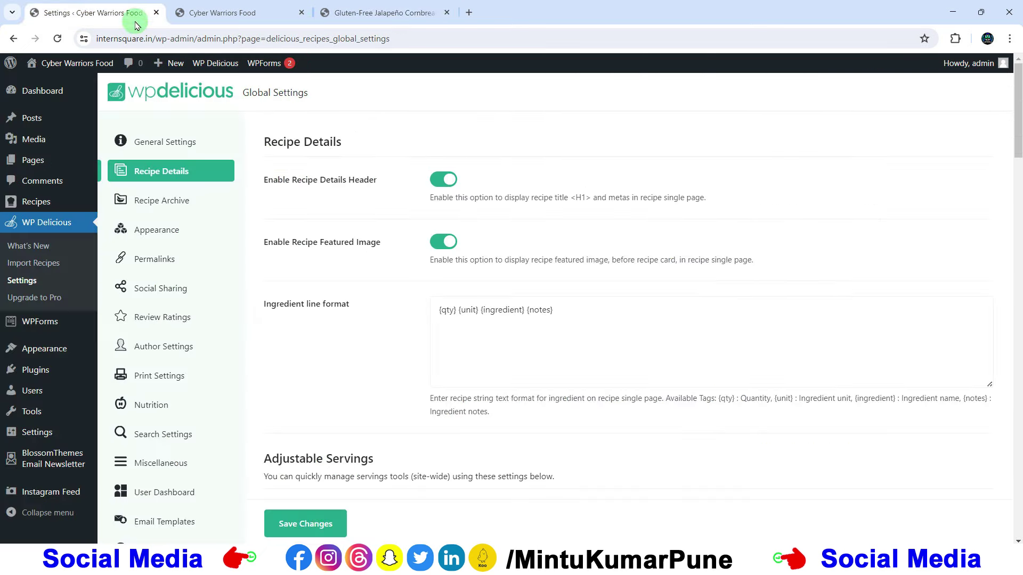
{"action": "left_click", "coordinate": [438, 186]}
{"action": "left_click", "coordinate": [309, 523]}
{"action": "left_click", "coordinate": [394, 12]}
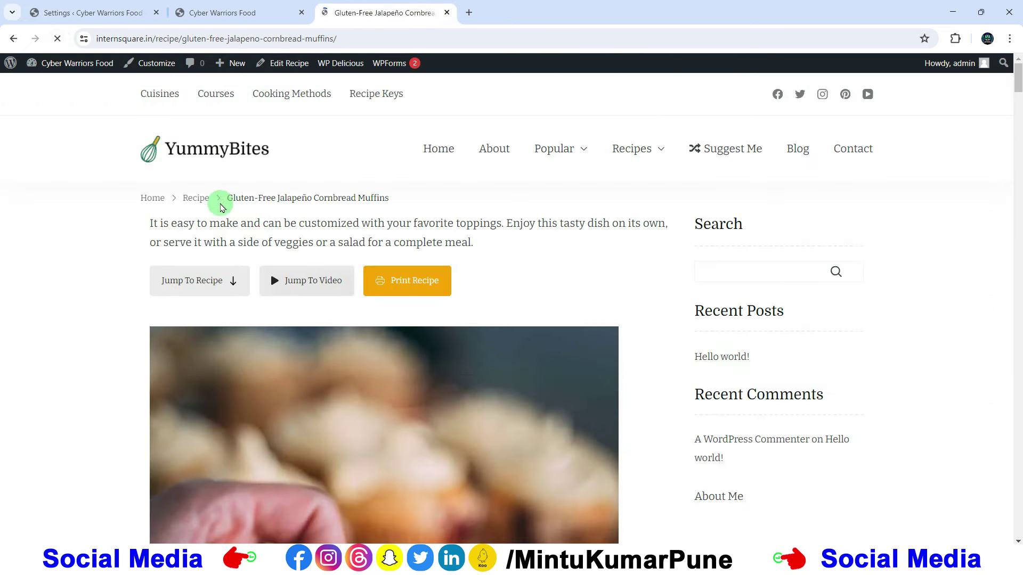
{"action": "left_click", "coordinate": [140, 15]}
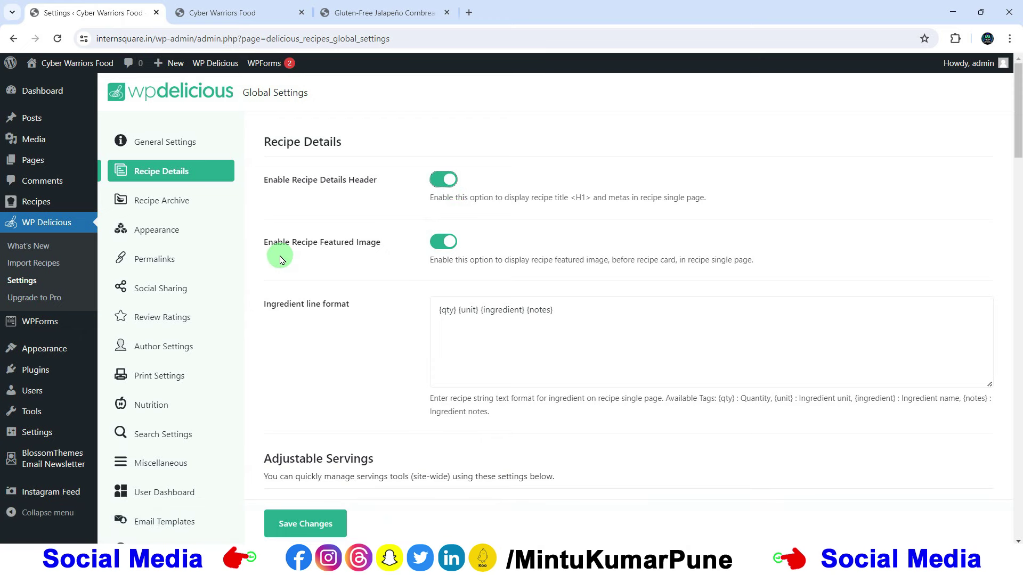
Reopen the muffin recipe from the Breakfast course page to check its header and featured image.
{"action": "left_click", "coordinate": [384, 12]}
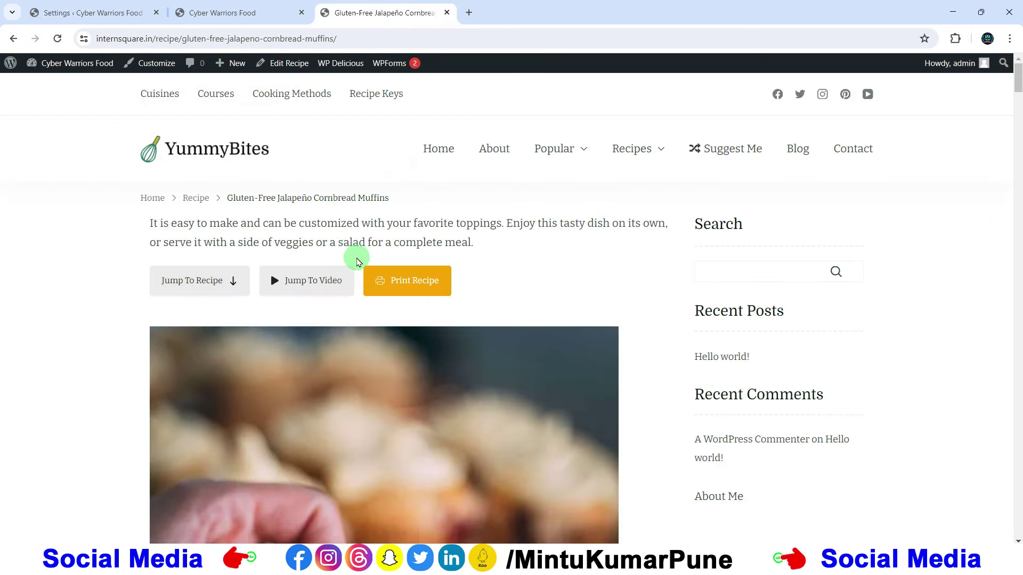
{"action": "left_click", "coordinate": [14, 39]}
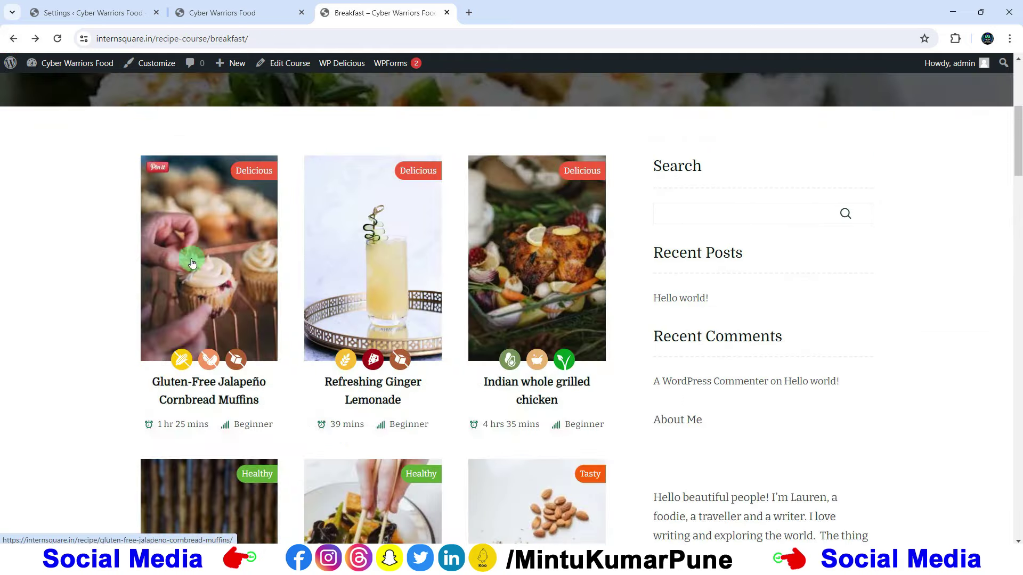
{"action": "left_click", "coordinate": [225, 260]}
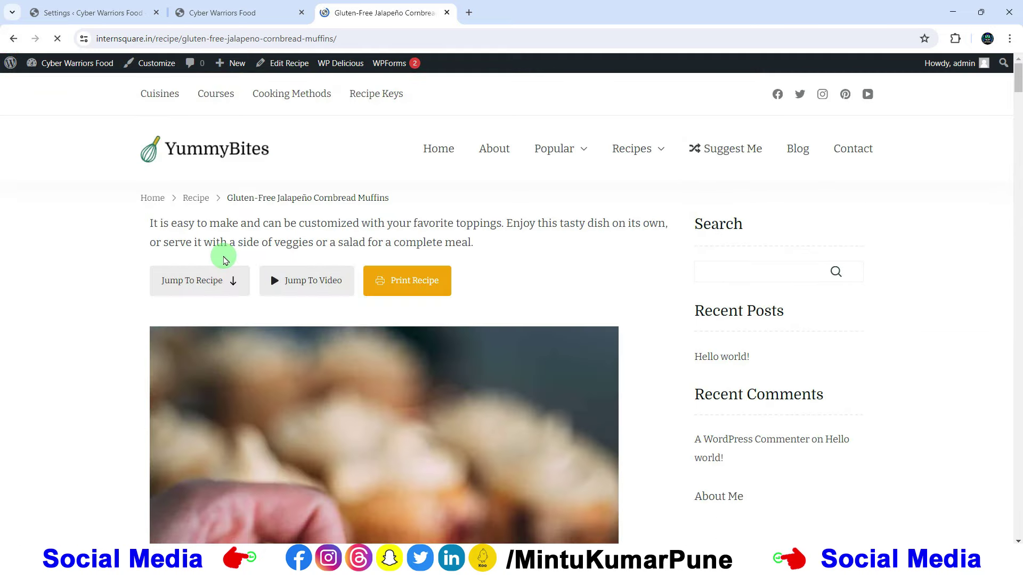
Return to the Recipe Details settings and examine the tags in the ingredient line format.
{"action": "left_click", "coordinate": [90, 13]}
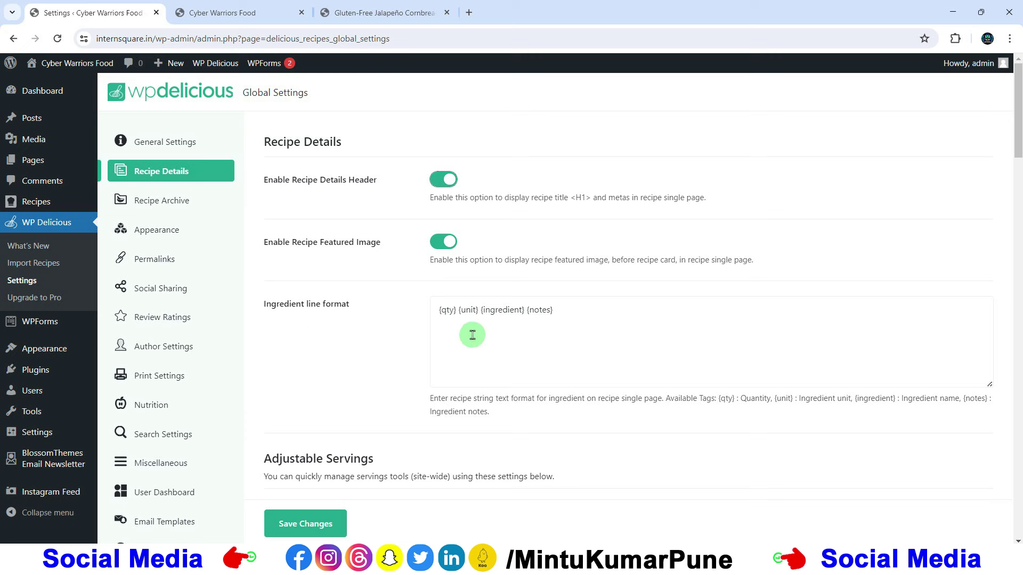
{"action": "left_click_drag", "start_coordinate": [457, 311], "coordinate": [435, 313]}
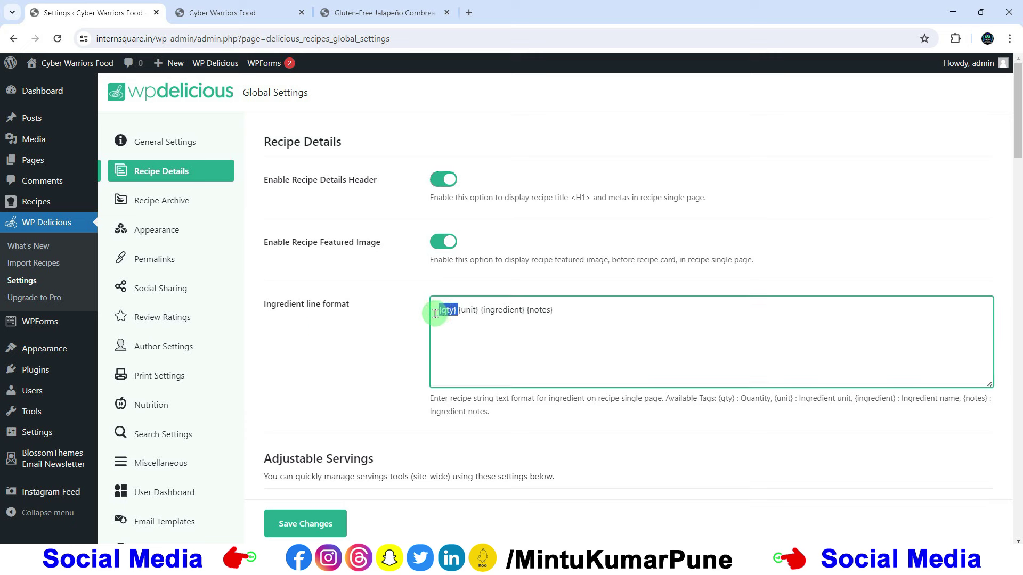
{"action": "left_click", "coordinate": [567, 311]}
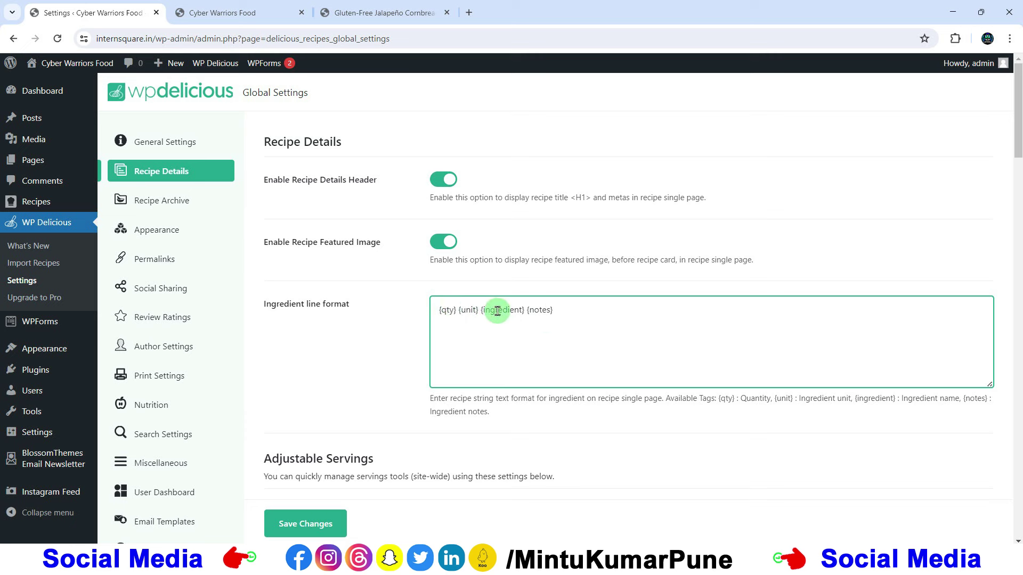
Check the Adjustable Serving Type options, keep Scale Based, and save the Recipe Details settings.
{"action": "scroll", "coordinate": [523, 368], "scroll_direction": "down", "scroll_amount": 3}
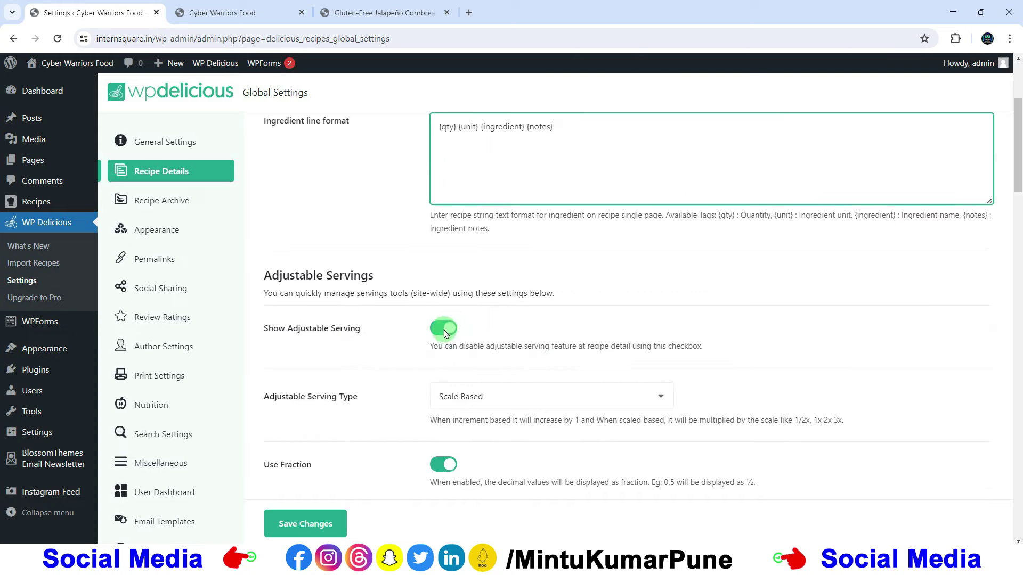
{"action": "left_click", "coordinate": [479, 394]}
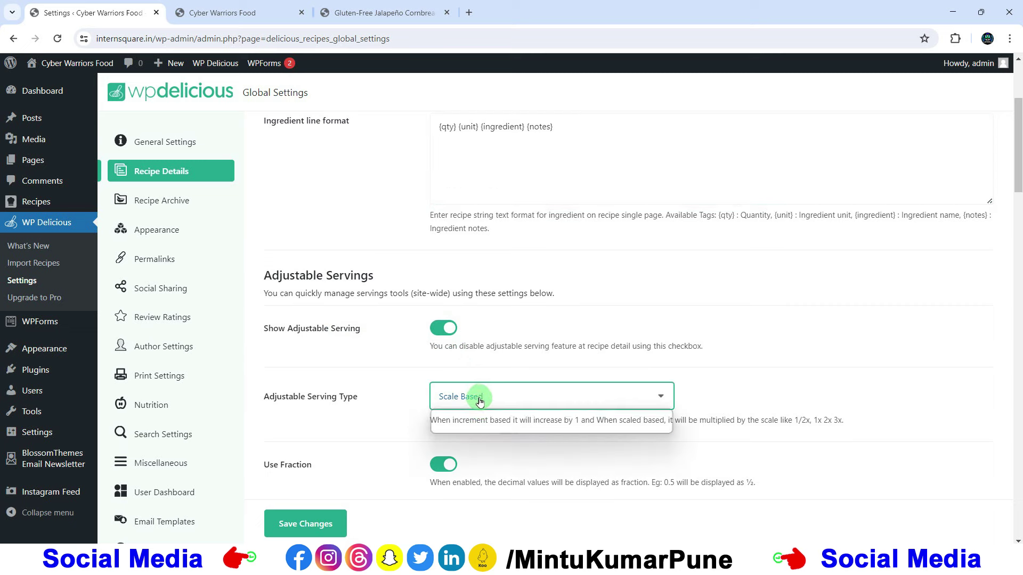
{"action": "left_click", "coordinate": [483, 395]}
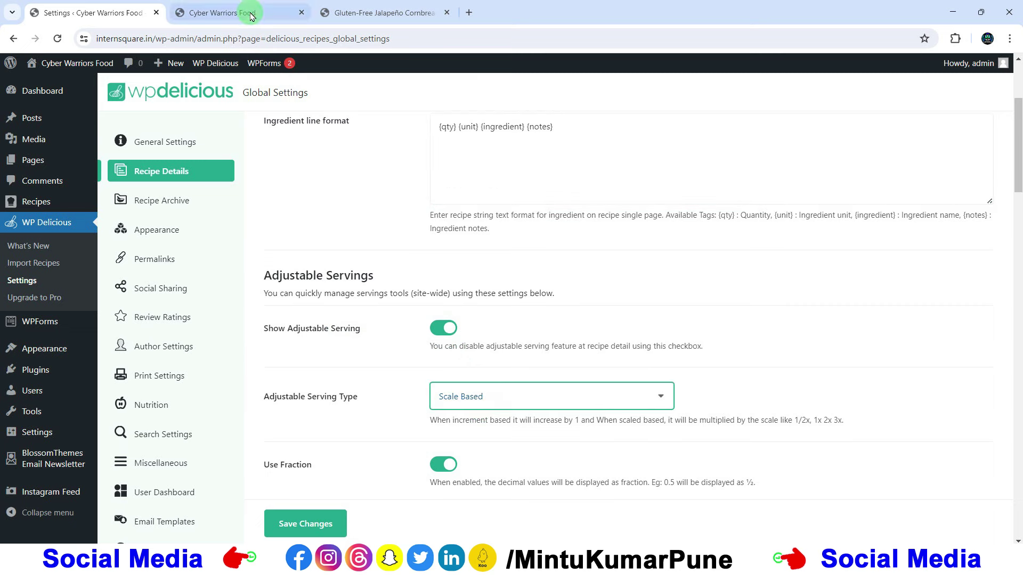
{"action": "left_click", "coordinate": [311, 527]}
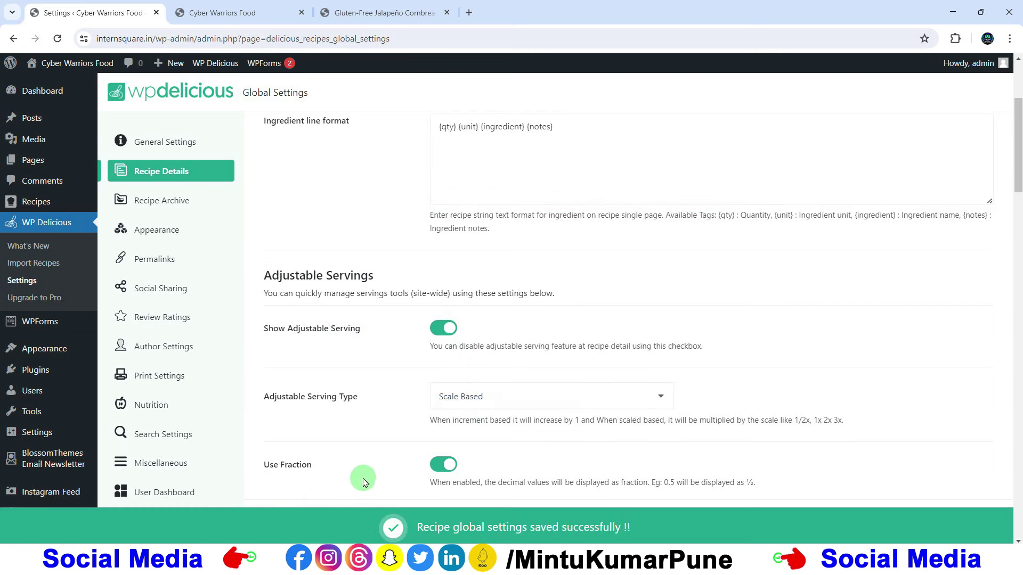
Examine the Global Recipe Toggles and the remaining navigation, date, author, comment and image crop options in Recipe Details.
{"action": "scroll", "coordinate": [361, 457], "scroll_direction": "down", "scroll_amount": 6}
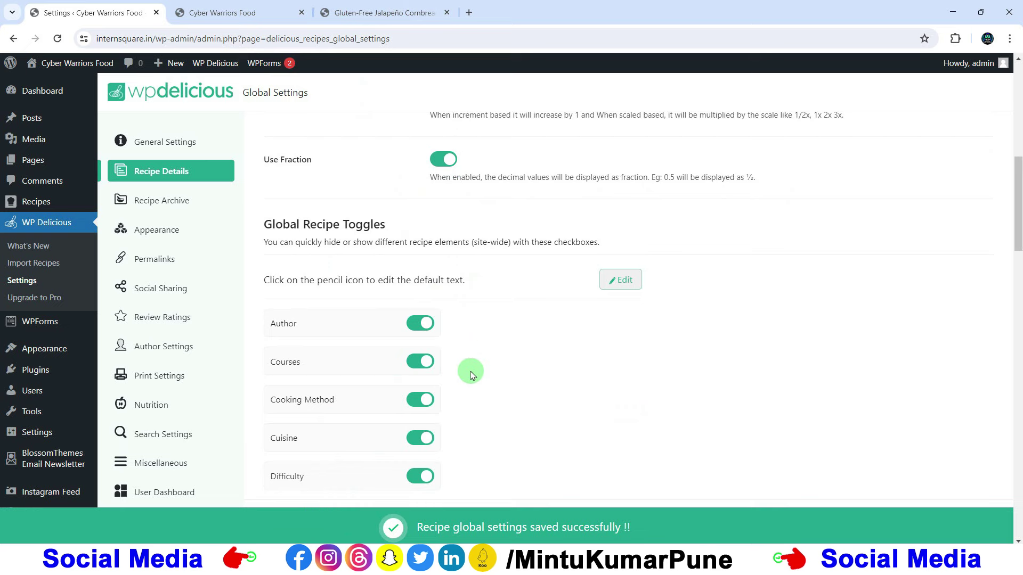
{"action": "scroll", "coordinate": [471, 369], "scroll_direction": "down", "scroll_amount": 17}
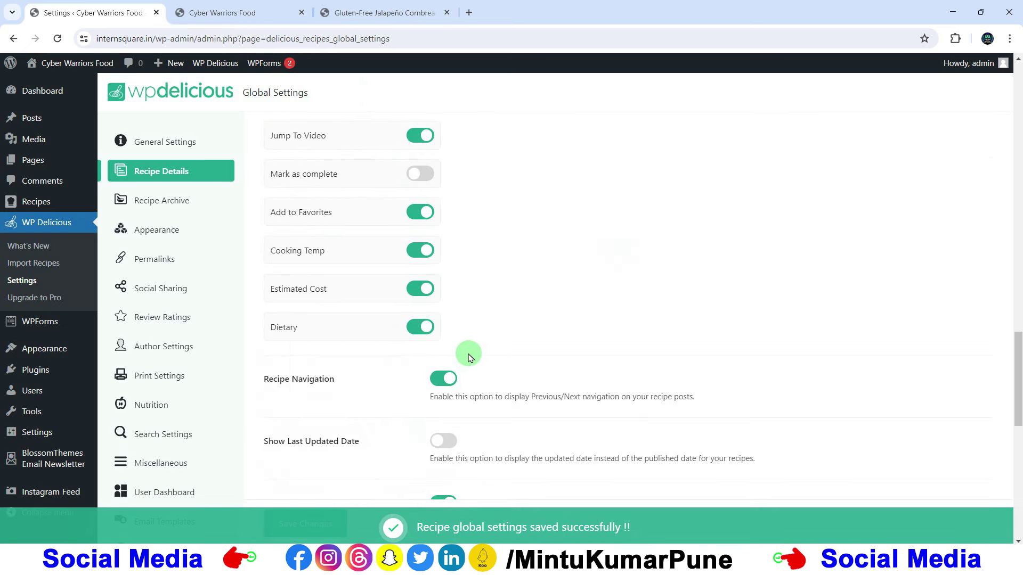
{"action": "scroll", "coordinate": [467, 356], "scroll_direction": "up", "scroll_amount": 10}
{"action": "scroll", "coordinate": [466, 356], "scroll_direction": "up", "scroll_amount": 7}
{"action": "scroll", "coordinate": [441, 354], "scroll_direction": "down", "scroll_amount": 1}
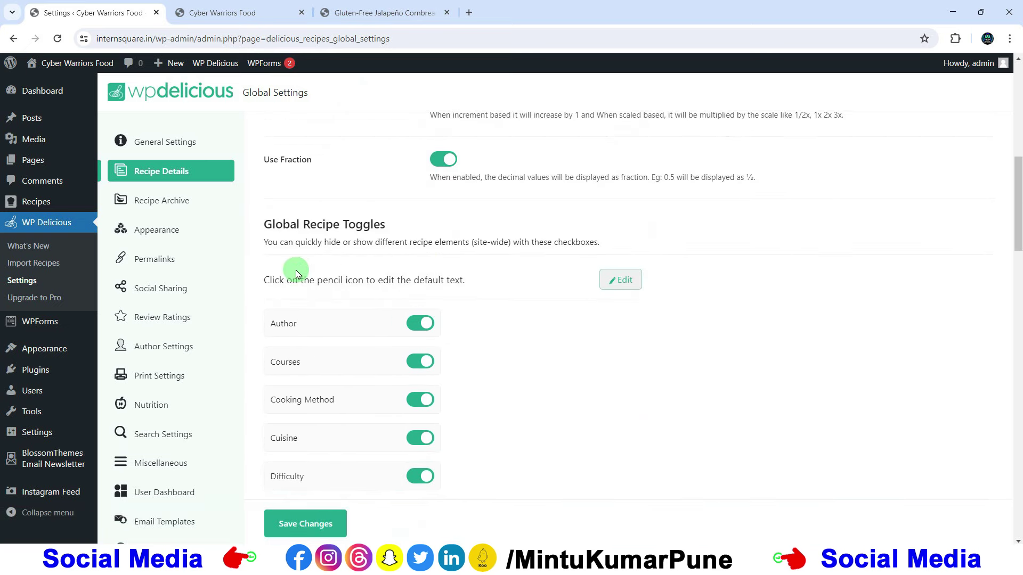
{"action": "scroll", "coordinate": [335, 229], "scroll_direction": "down", "scroll_amount": 2}
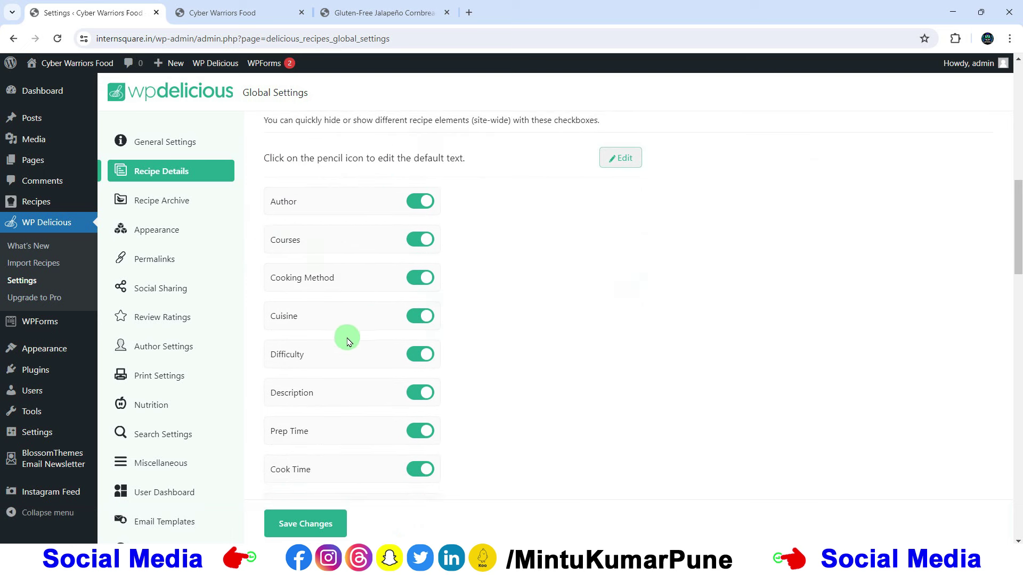
{"action": "scroll", "coordinate": [354, 299], "scroll_direction": "down", "scroll_amount": 1}
{"action": "scroll", "coordinate": [354, 299], "scroll_direction": "down", "scroll_amount": 6}
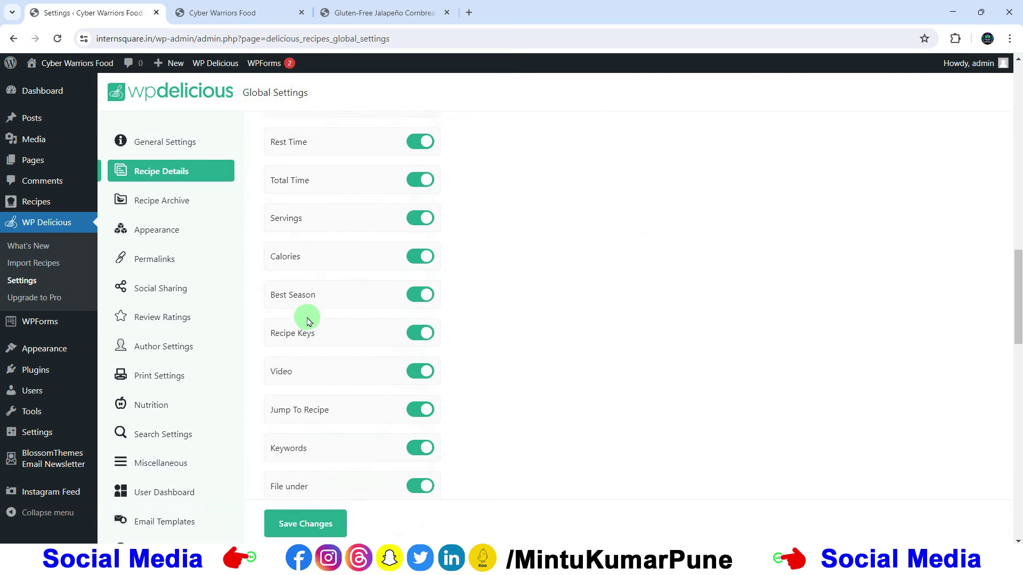
{"action": "scroll", "coordinate": [299, 370], "scroll_direction": "down", "scroll_amount": 7}
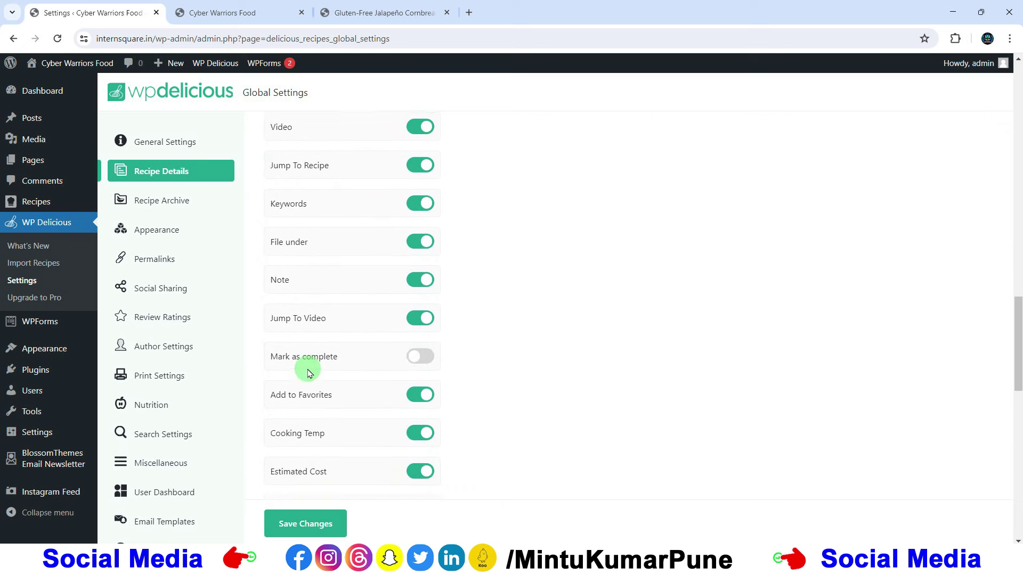
{"action": "scroll", "coordinate": [299, 346], "scroll_direction": "down", "scroll_amount": 1}
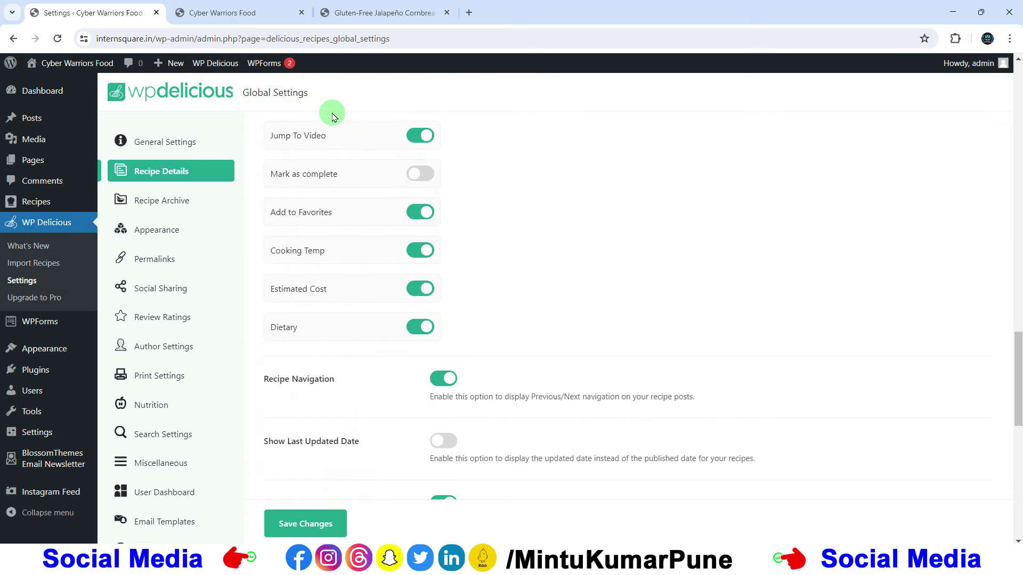
{"action": "scroll", "coordinate": [392, 242], "scroll_direction": "down", "scroll_amount": 8}
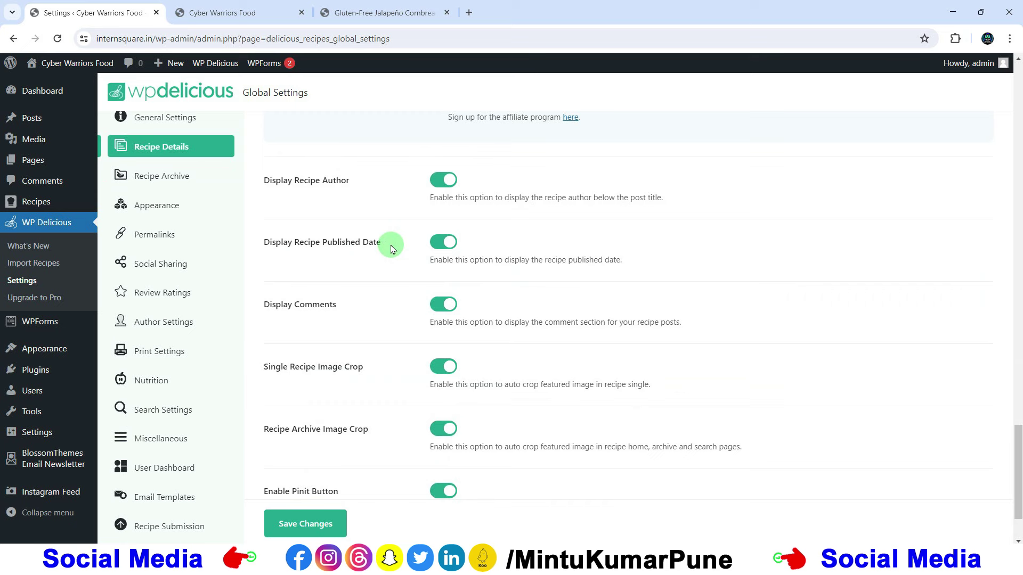
{"action": "scroll", "coordinate": [392, 249], "scroll_direction": "up", "scroll_amount": 15}
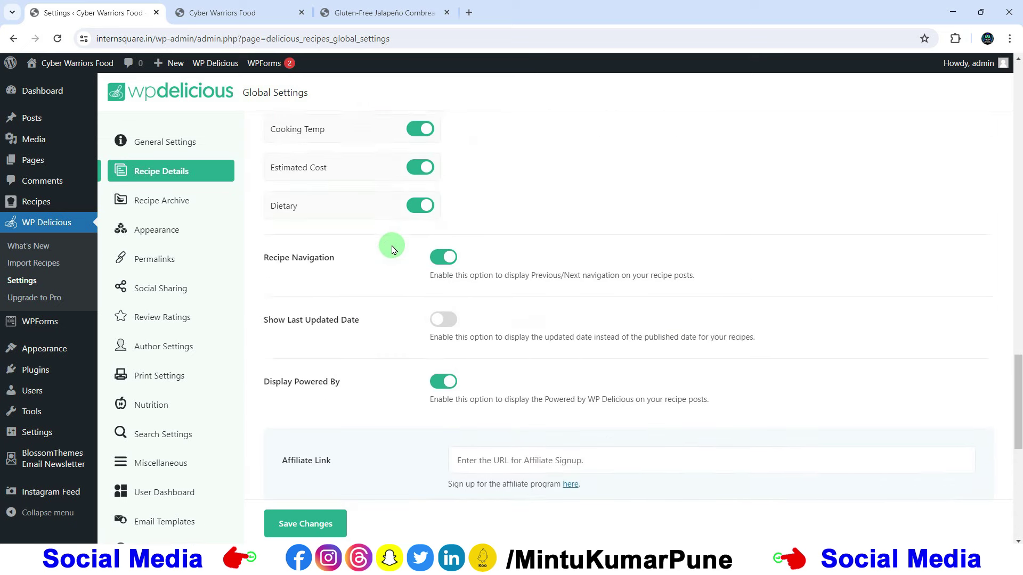
{"action": "scroll", "coordinate": [391, 249], "scroll_direction": "down", "scroll_amount": 11}
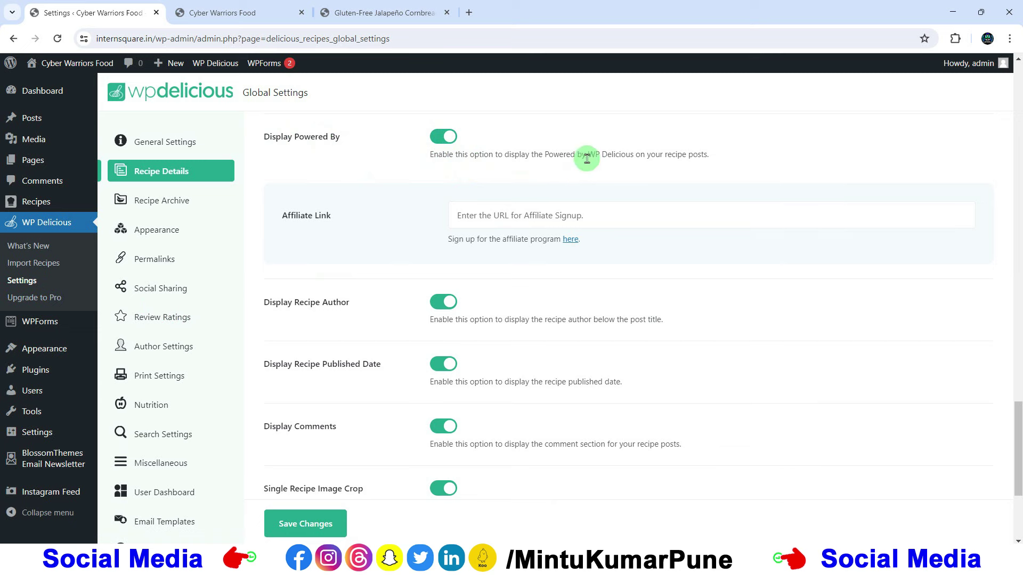
Turn the Display Powered By option off and back on in the Recipe Details settings.
{"action": "left_click_drag", "start_coordinate": [587, 155], "coordinate": [722, 155]}
{"action": "left_click", "coordinate": [443, 138]}
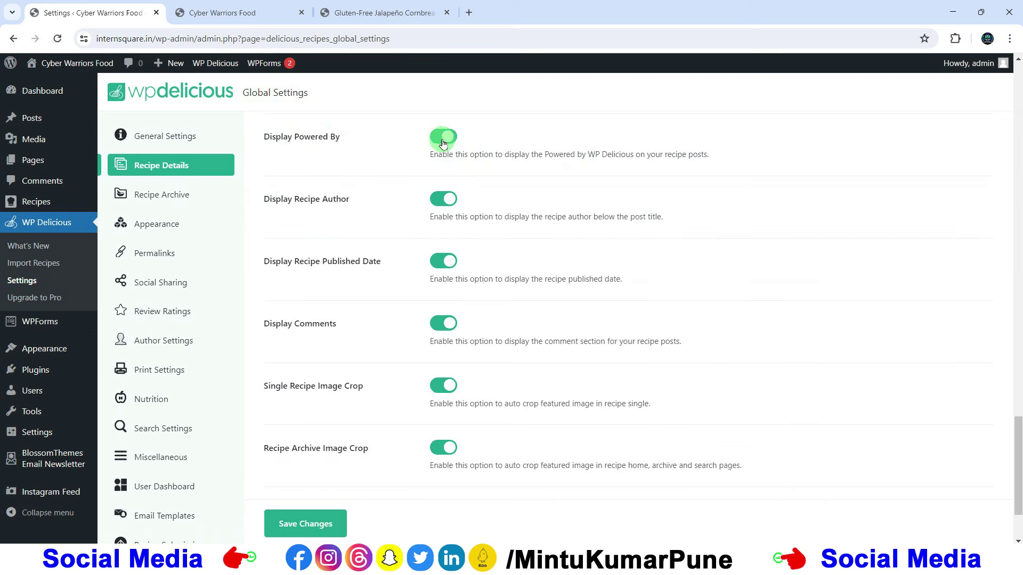
{"action": "left_click", "coordinate": [452, 140]}
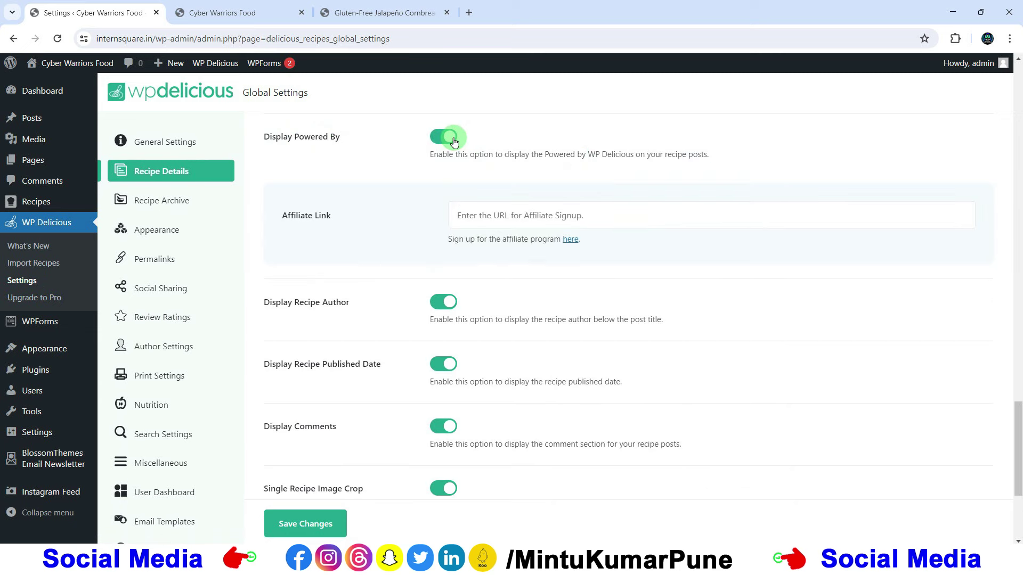
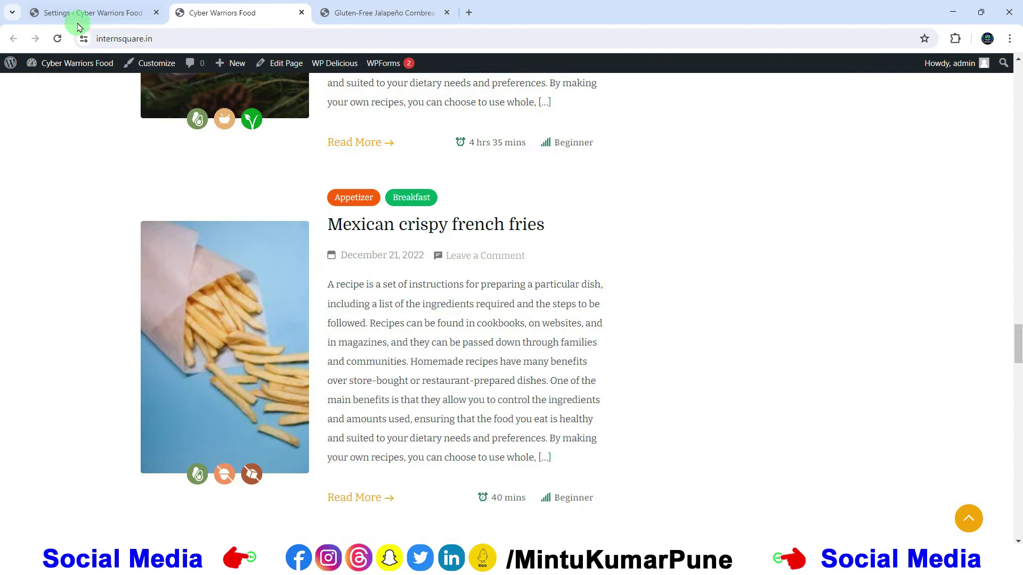
Return to the Recipe Archive settings, keep the pagination style as Infinite, and save the settings.
{"action": "left_click", "coordinate": [78, 18]}
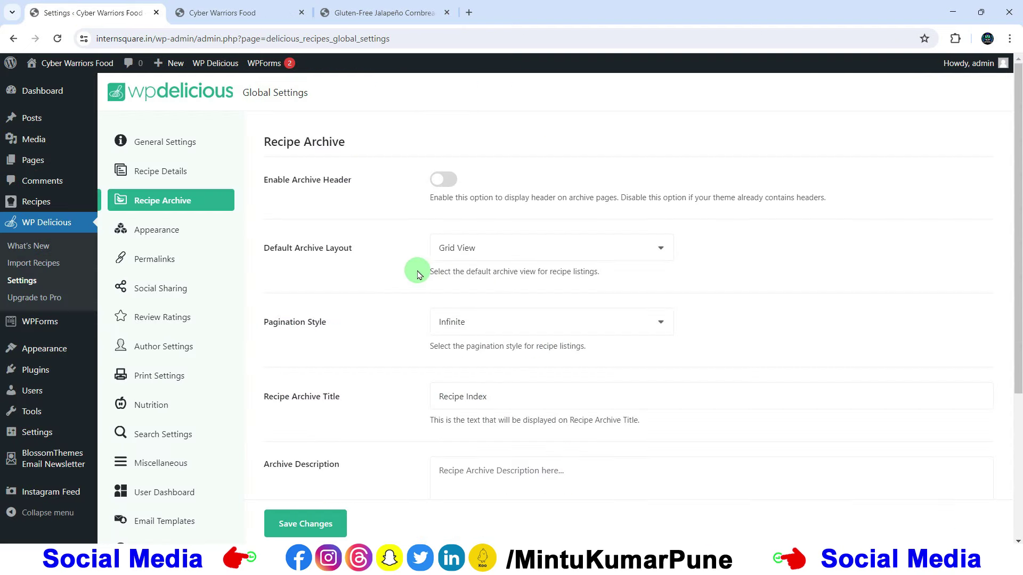
{"action": "left_click", "coordinate": [456, 321]}
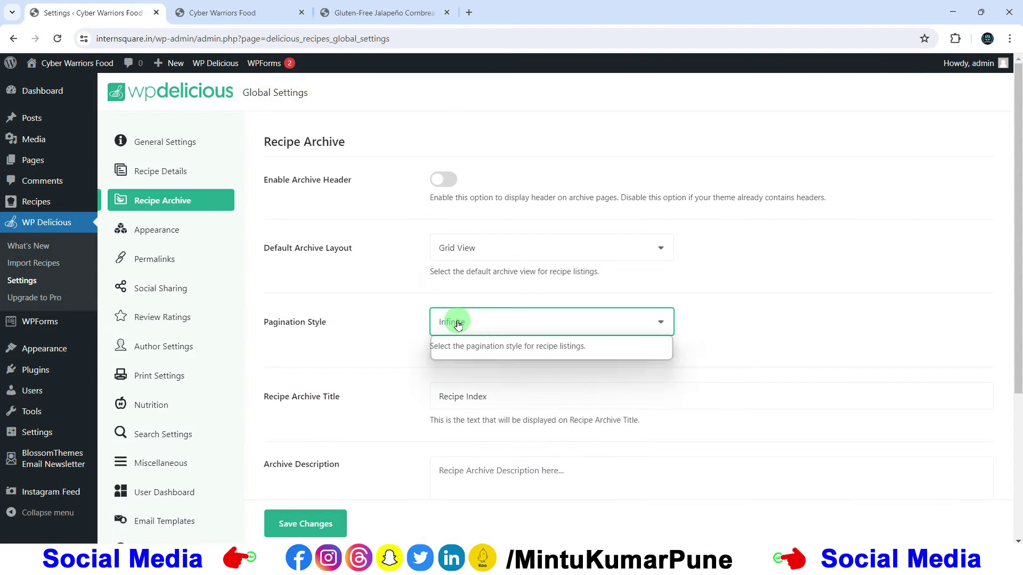
{"action": "left_click", "coordinate": [804, 311]}
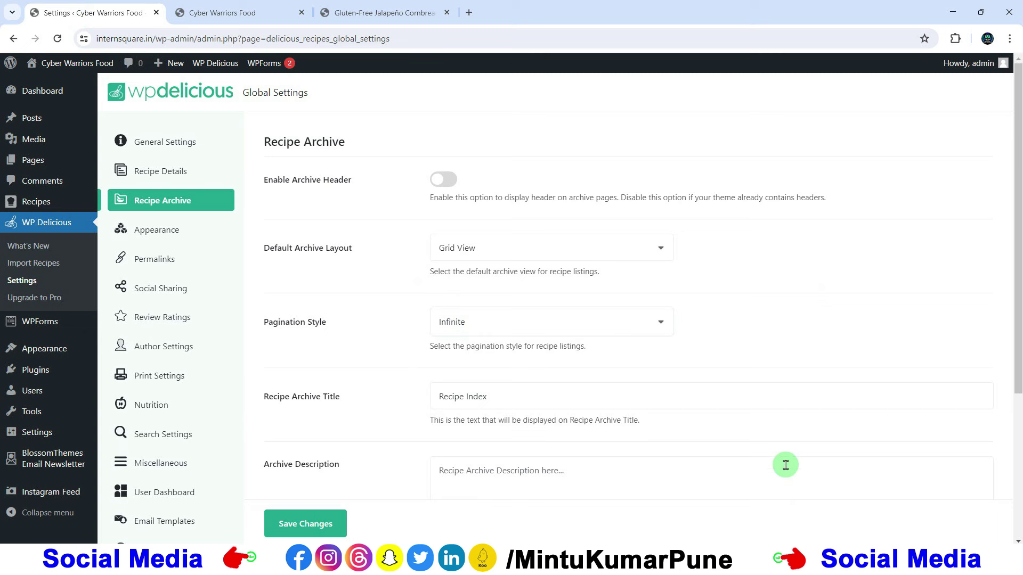
{"action": "scroll", "coordinate": [785, 465], "scroll_direction": "down", "scroll_amount": 4}
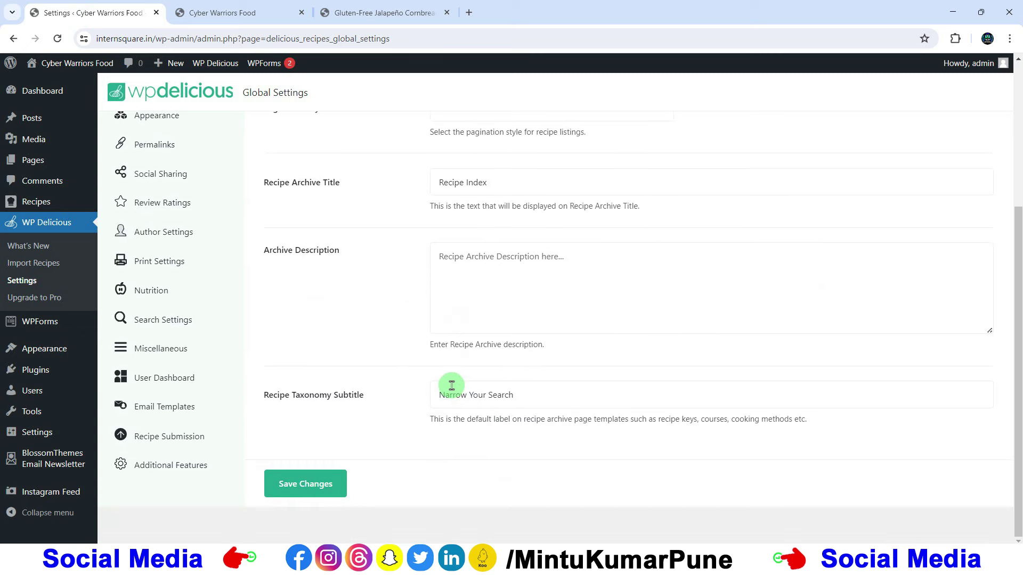
{"action": "left_click", "coordinate": [292, 485]}
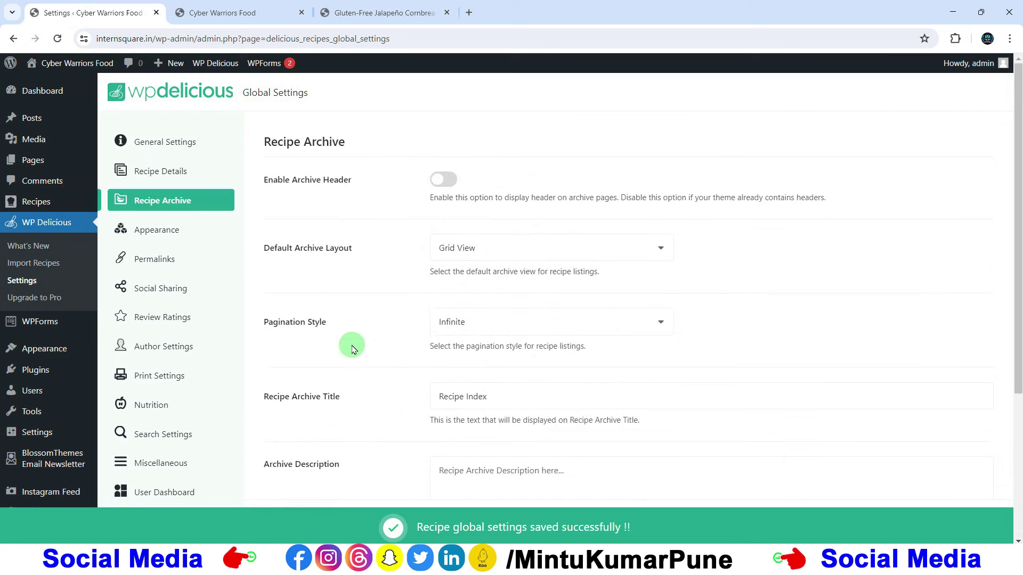
Review the recipe colors and card layouts in the Appearance settings, keep Default Layout, and save the settings.
{"action": "left_click", "coordinate": [162, 233]}
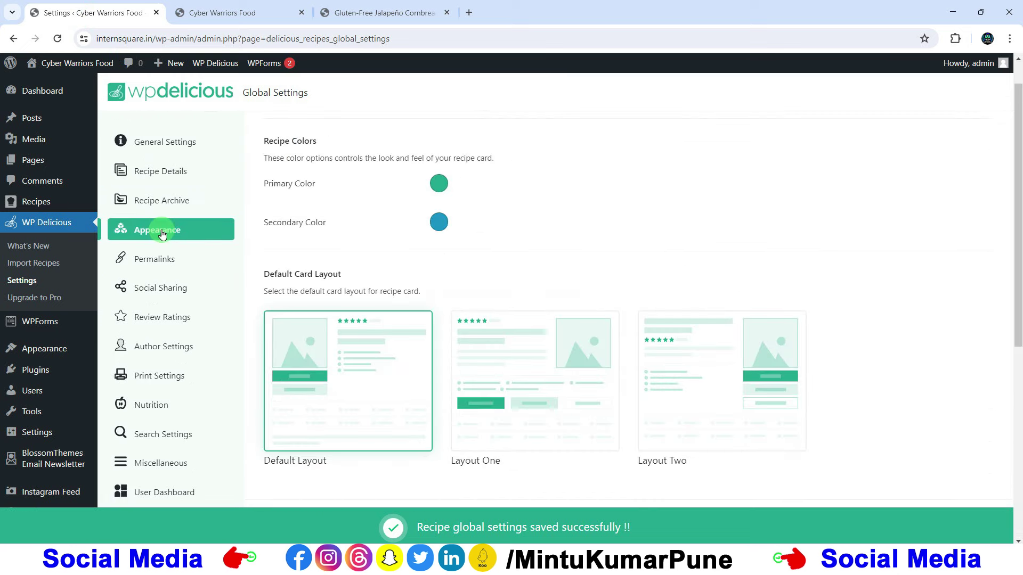
{"action": "left_click", "coordinate": [437, 182]}
{"action": "left_click", "coordinate": [553, 212]}
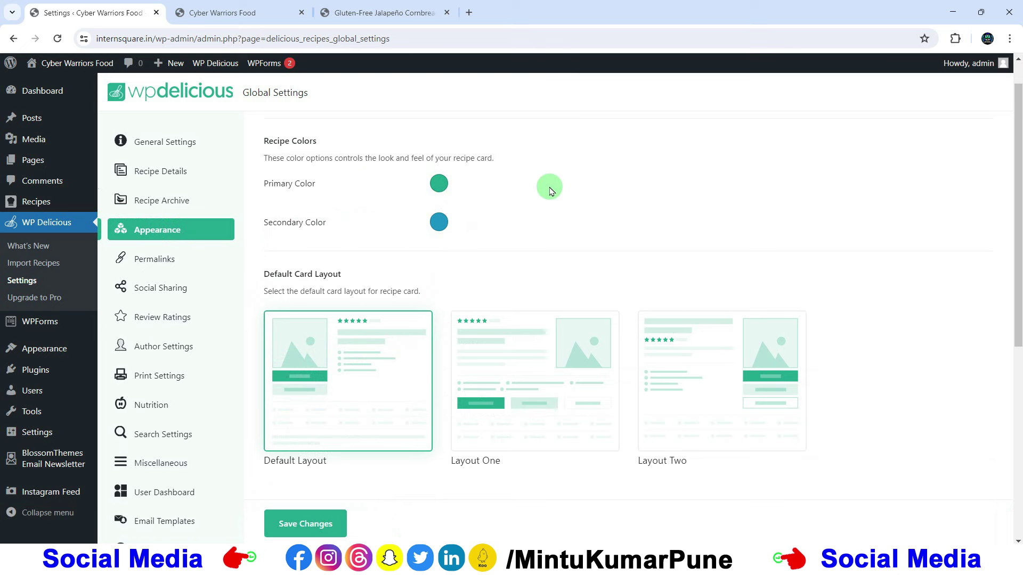
{"action": "scroll", "coordinate": [281, 249], "scroll_direction": "down", "scroll_amount": 2}
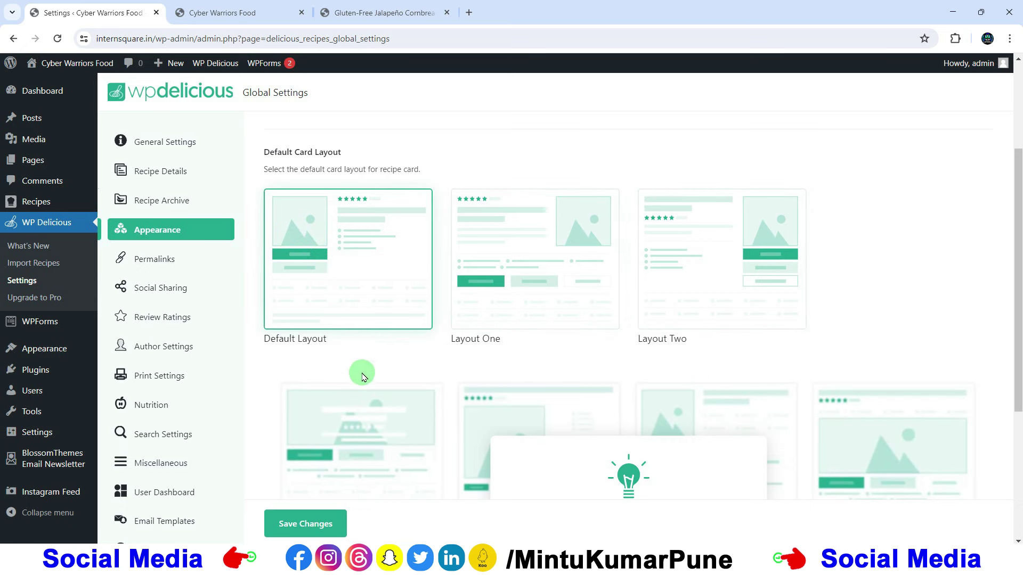
{"action": "scroll", "coordinate": [411, 283], "scroll_direction": "down", "scroll_amount": 2}
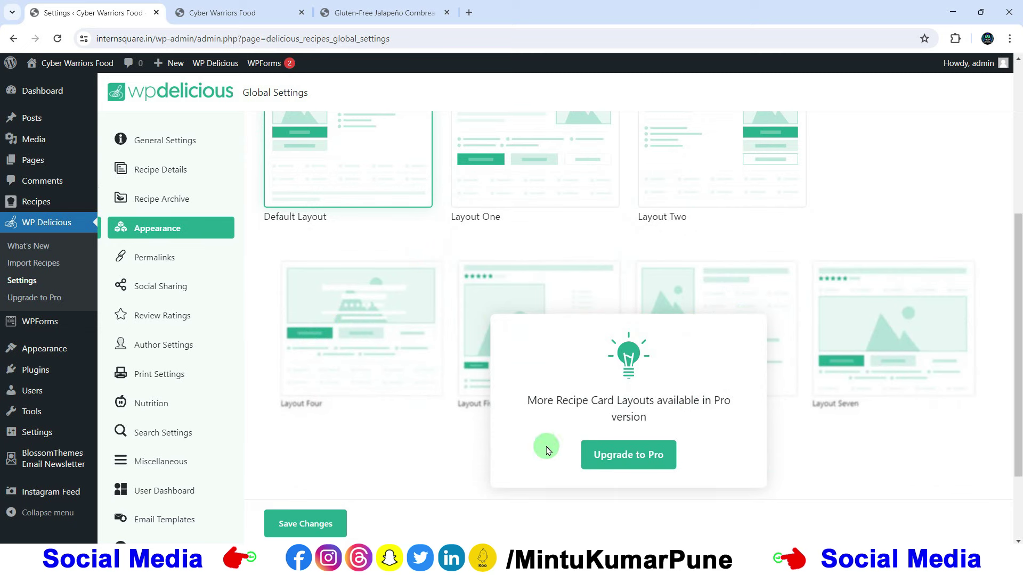
{"action": "left_click", "coordinate": [308, 521]}
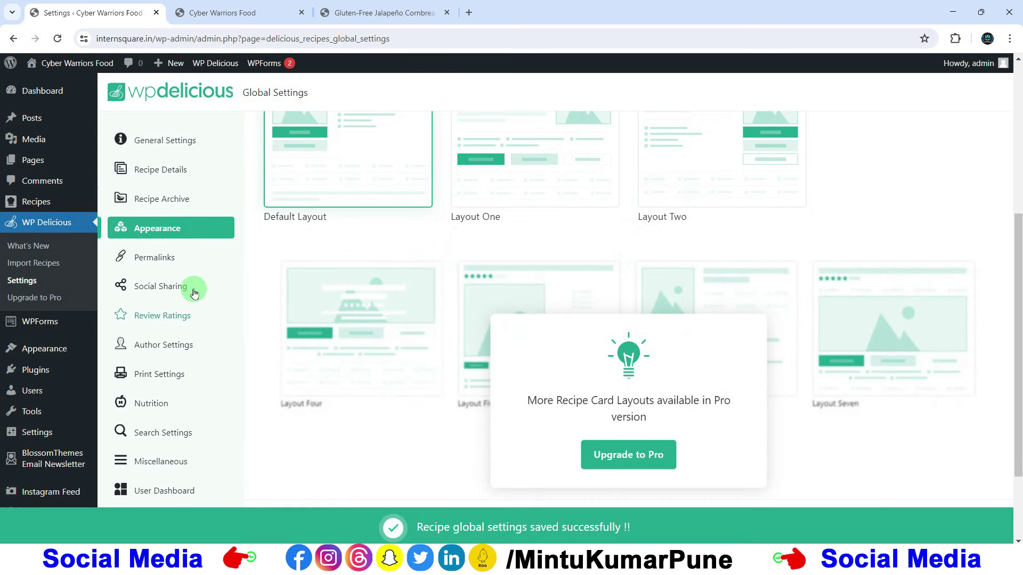
Open the Permalinks settings and compare the Recipe Base with the URL of the Gluten-Free Jalapeño Cornbread Muffins page.
{"action": "left_click", "coordinate": [156, 259]}
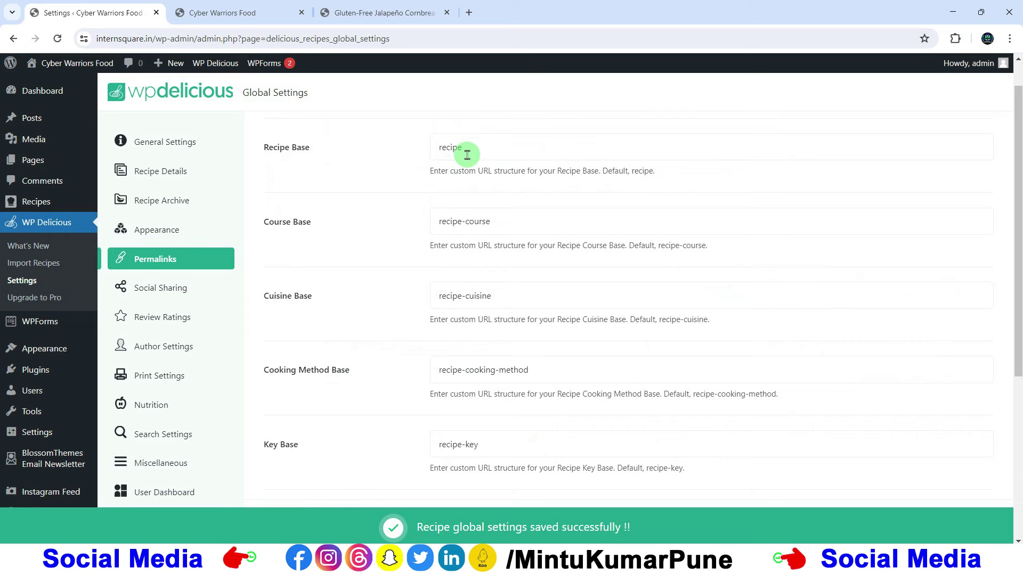
{"action": "left_click", "coordinate": [385, 13]}
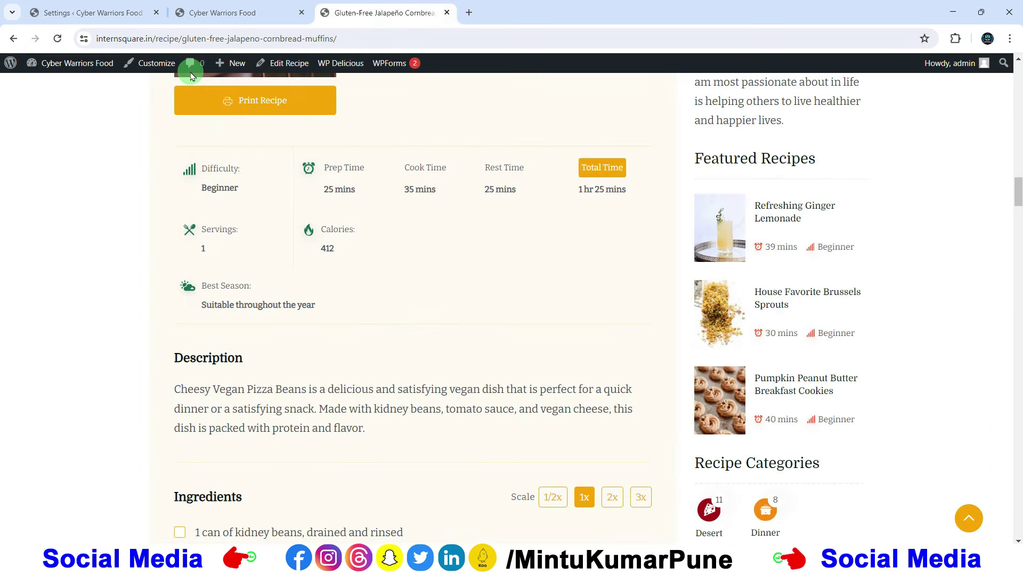
{"action": "left_click", "coordinate": [183, 40]}
{"action": "double_click", "coordinate": [212, 43]}
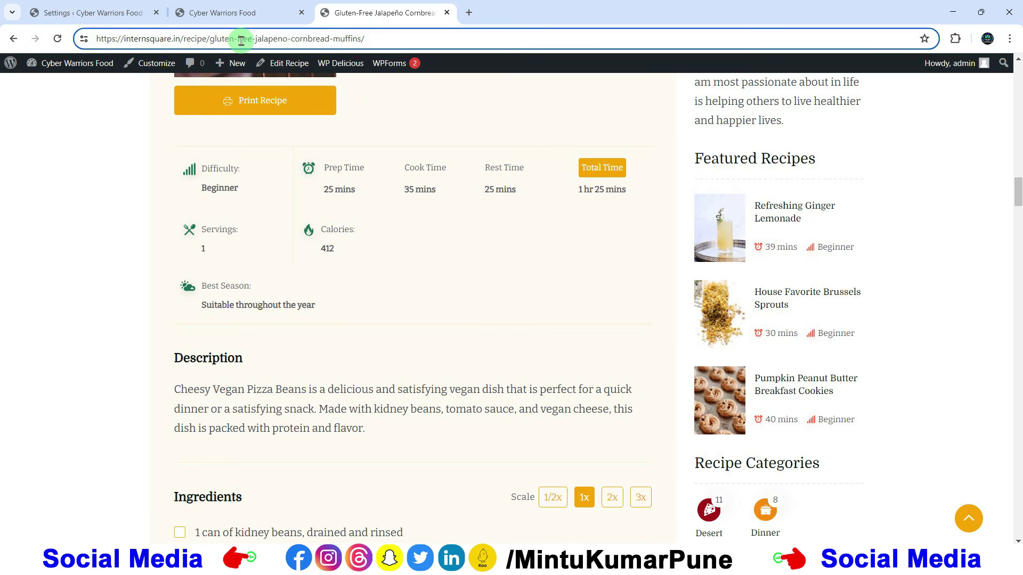
{"action": "left_click", "coordinate": [140, 14]}
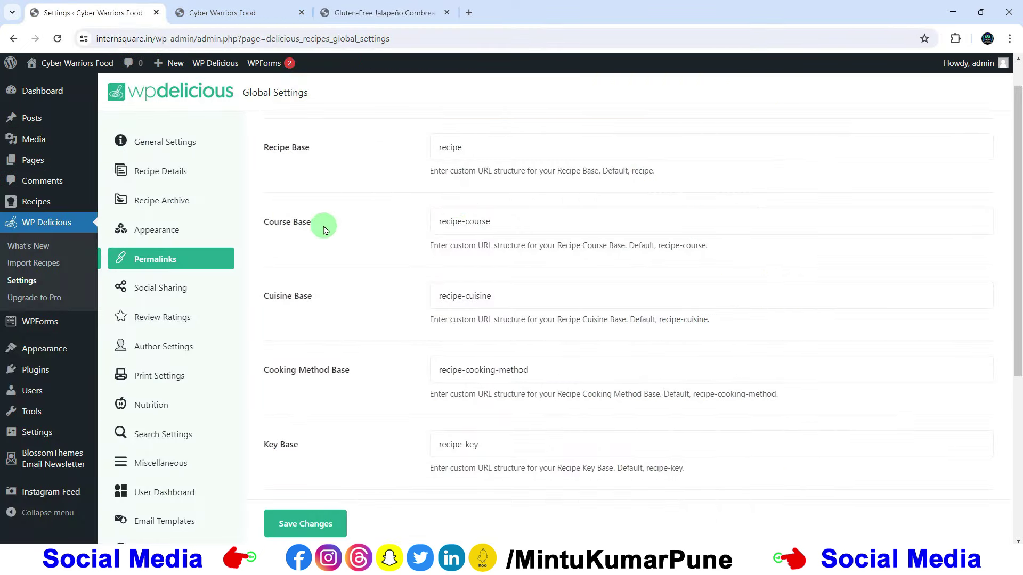
Review the course, cuisine, cooking method, key, tag, badge and dietary bases, keep them, and save the Permalinks settings.
{"action": "left_click", "coordinate": [468, 225]}
{"action": "left_click", "coordinate": [506, 222]}
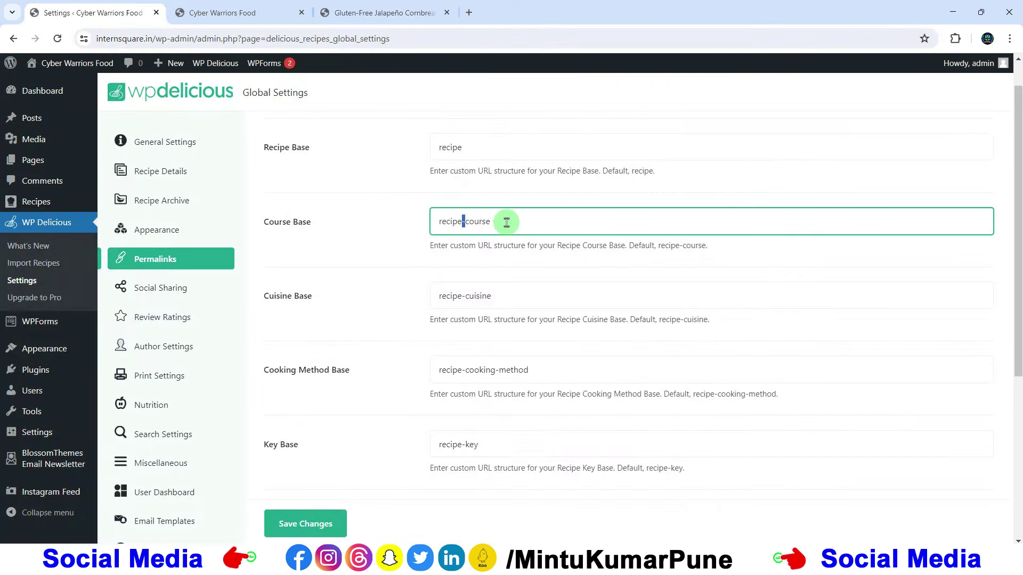
{"action": "scroll", "coordinate": [454, 290], "scroll_direction": "down", "scroll_amount": 2}
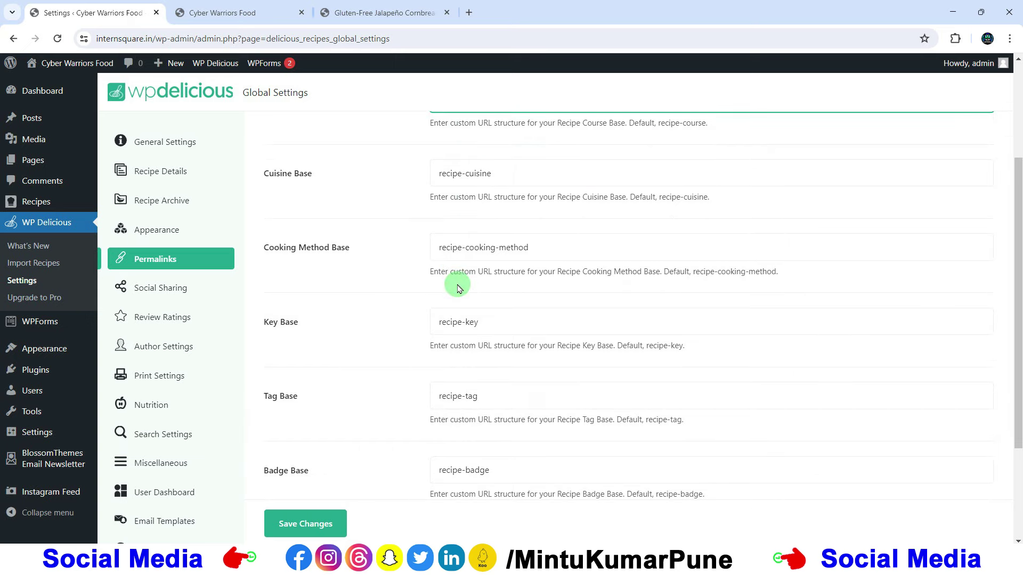
{"action": "scroll", "coordinate": [456, 288], "scroll_direction": "down", "scroll_amount": 3}
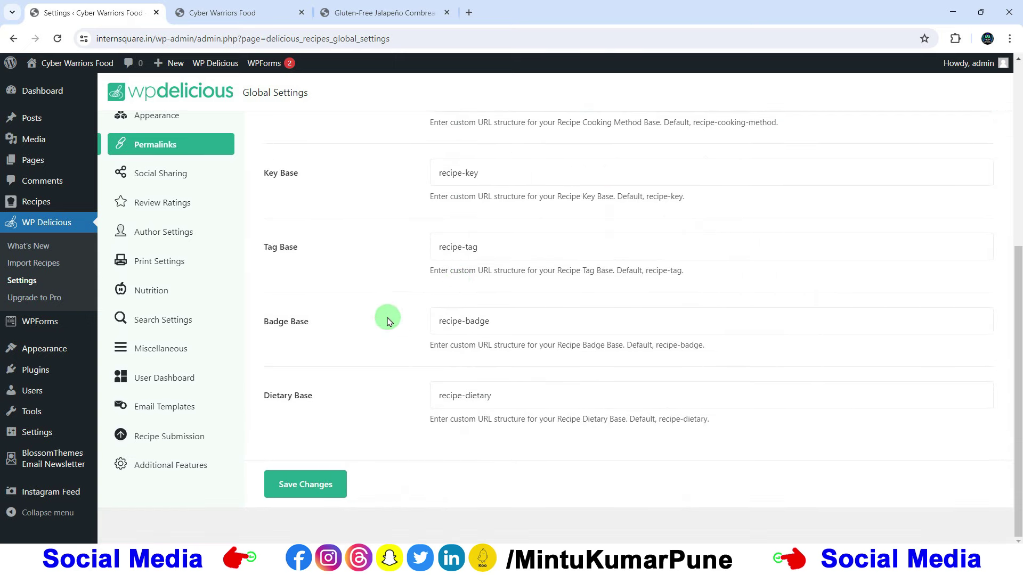
{"action": "left_click", "coordinate": [309, 485]}
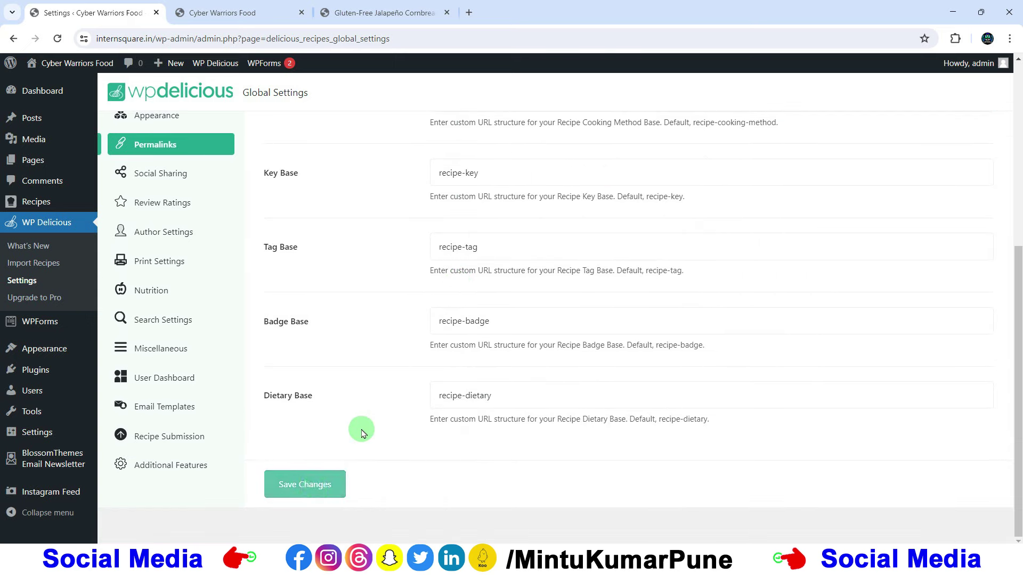
Examine the Social Sharing settings and compare them with the Instagram and Pinterest share section on the cornbread muffins recipe page.
{"action": "left_click", "coordinate": [150, 176]}
{"action": "scroll", "coordinate": [481, 264], "scroll_direction": "up", "scroll_amount": 1}
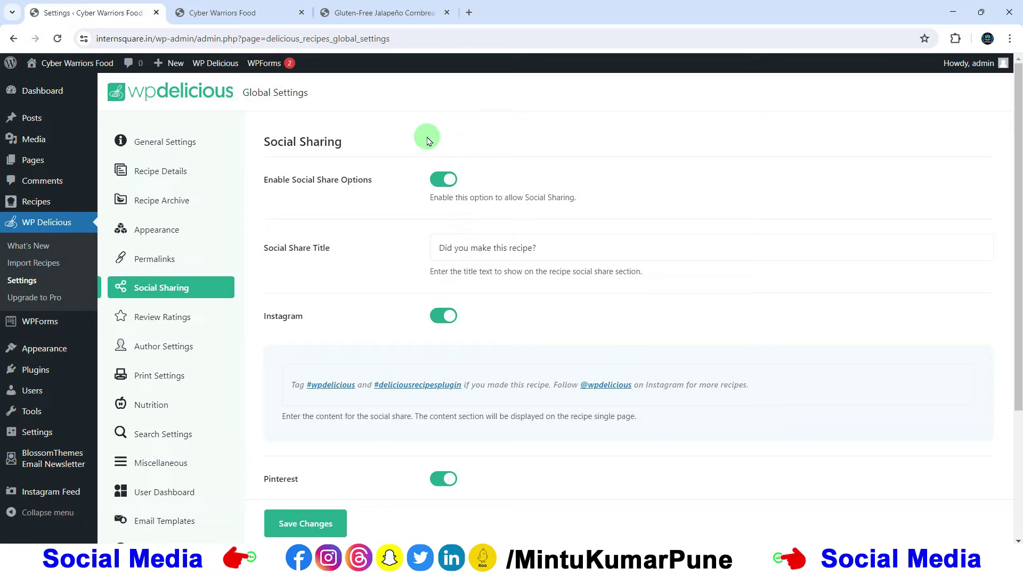
{"action": "left_click", "coordinate": [379, 12]}
{"action": "scroll", "coordinate": [427, 256], "scroll_direction": "up", "scroll_amount": 20}
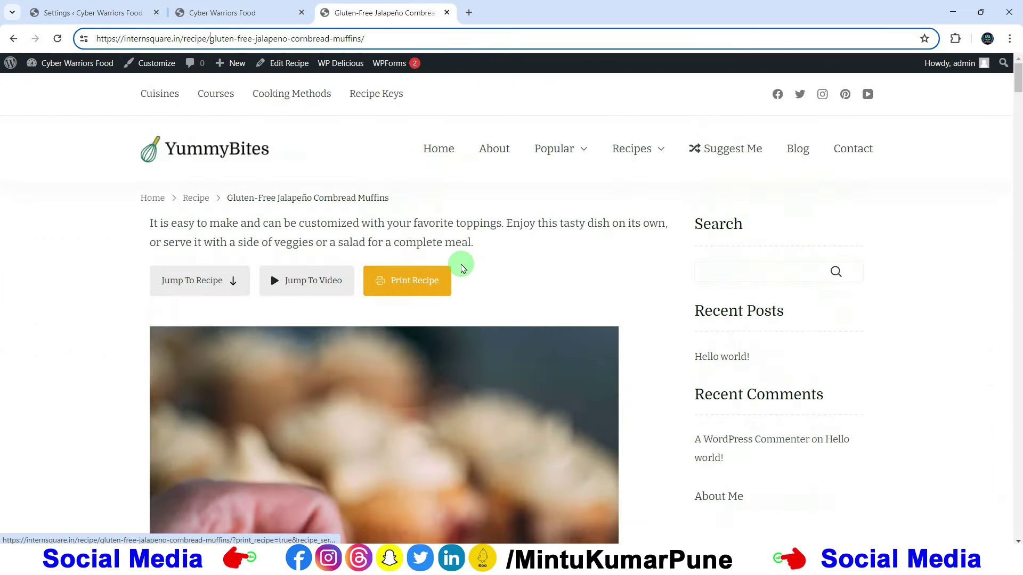
{"action": "scroll", "coordinate": [563, 296], "scroll_direction": "down", "scroll_amount": 15}
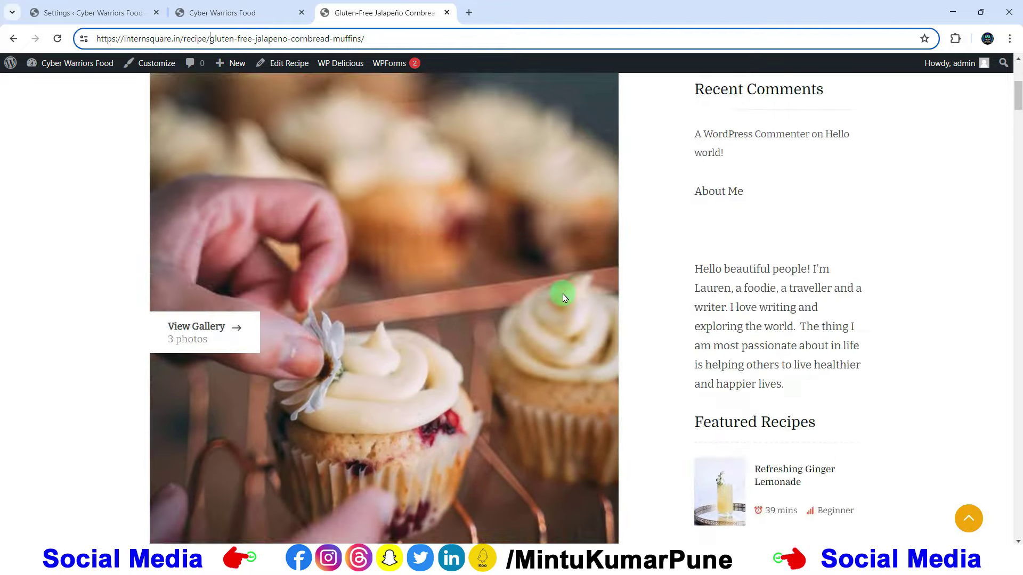
{"action": "scroll", "coordinate": [563, 297], "scroll_direction": "down", "scroll_amount": 20}
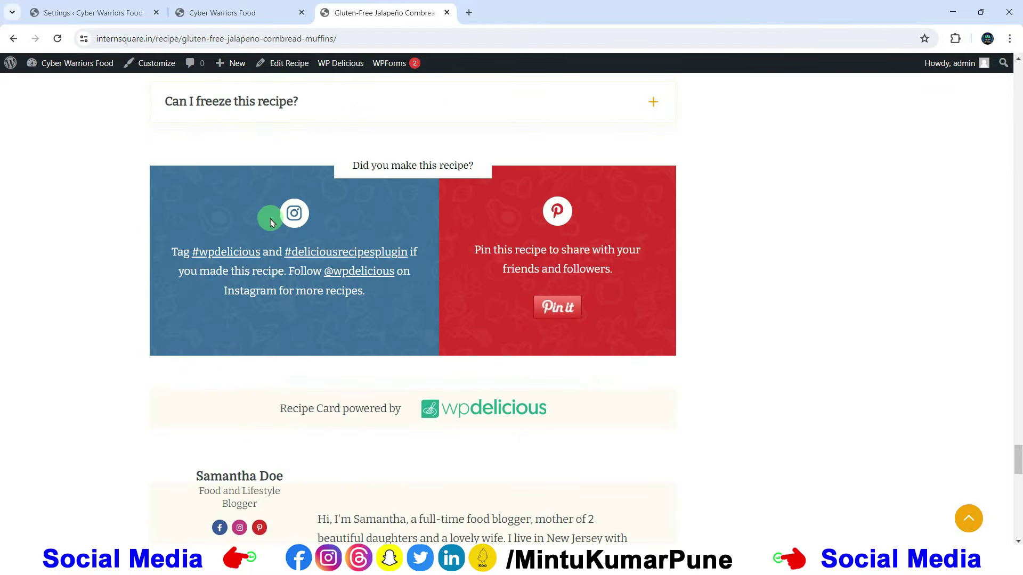
{"action": "scroll", "coordinate": [537, 315], "scroll_direction": "down", "scroll_amount": 18}
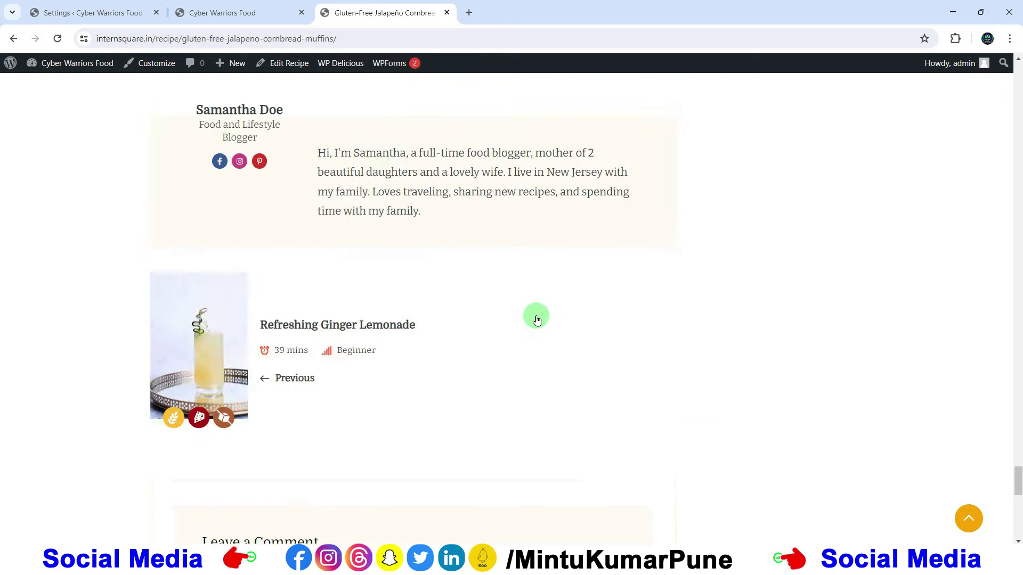
{"action": "scroll", "coordinate": [527, 314], "scroll_direction": "up", "scroll_amount": 6}
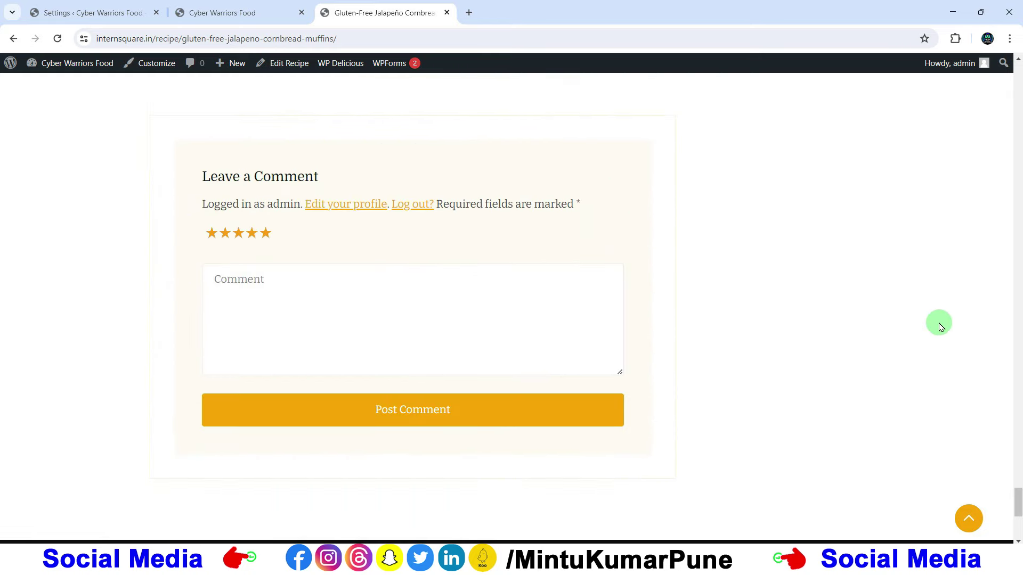
{"action": "left_click_drag", "start_coordinate": [1020, 504], "coordinate": [986, 71]}
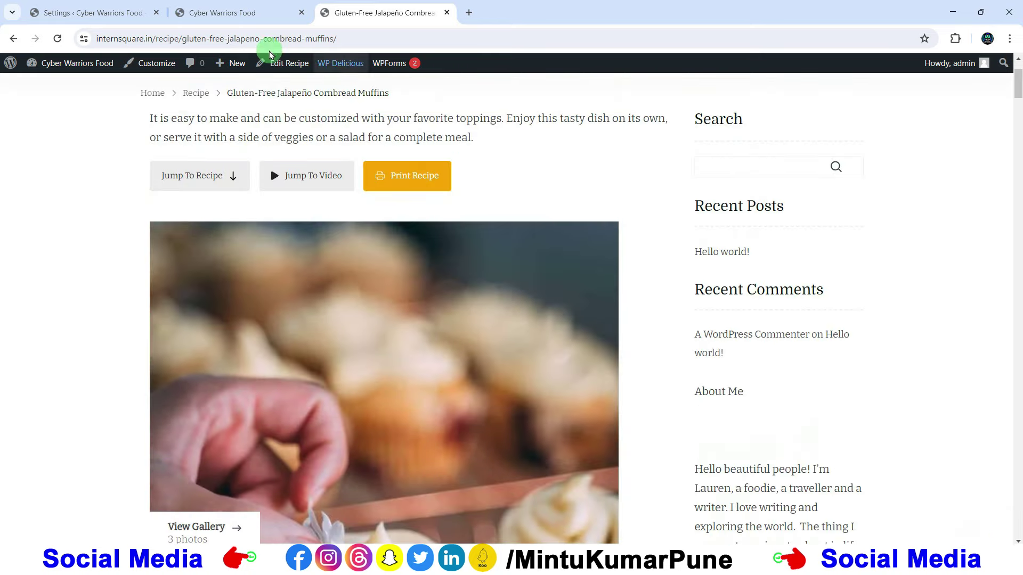
{"action": "left_click", "coordinate": [196, 17]}
{"action": "left_click", "coordinate": [88, 14]}
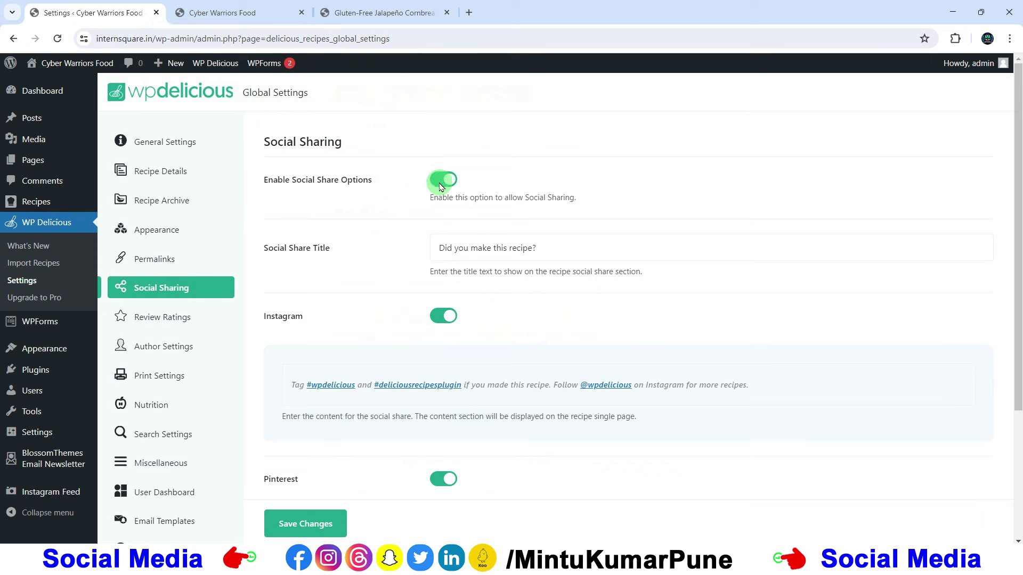
{"action": "left_click", "coordinate": [347, 12]}
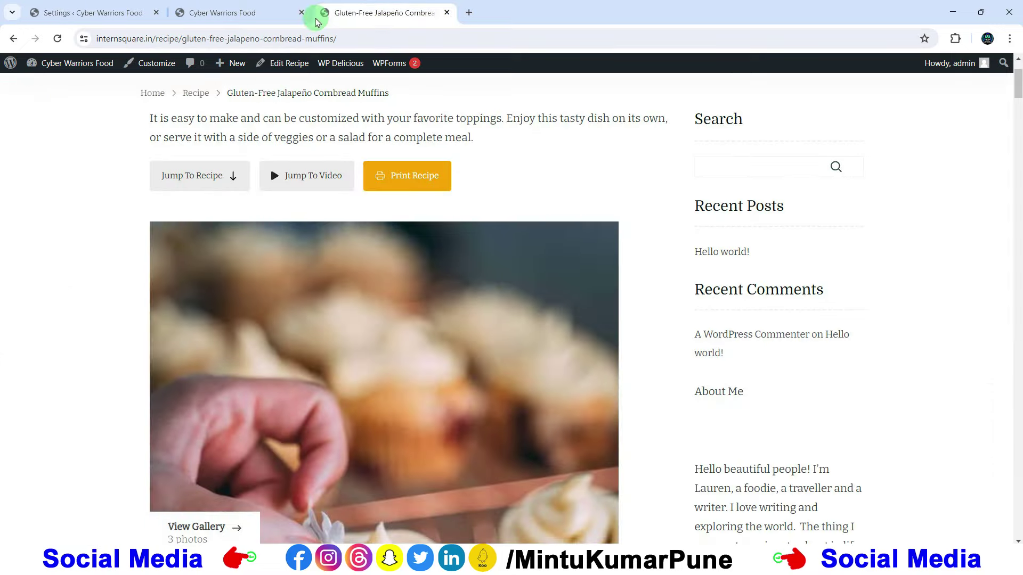
{"action": "scroll", "coordinate": [298, 106], "scroll_direction": "up", "scroll_amount": 2}
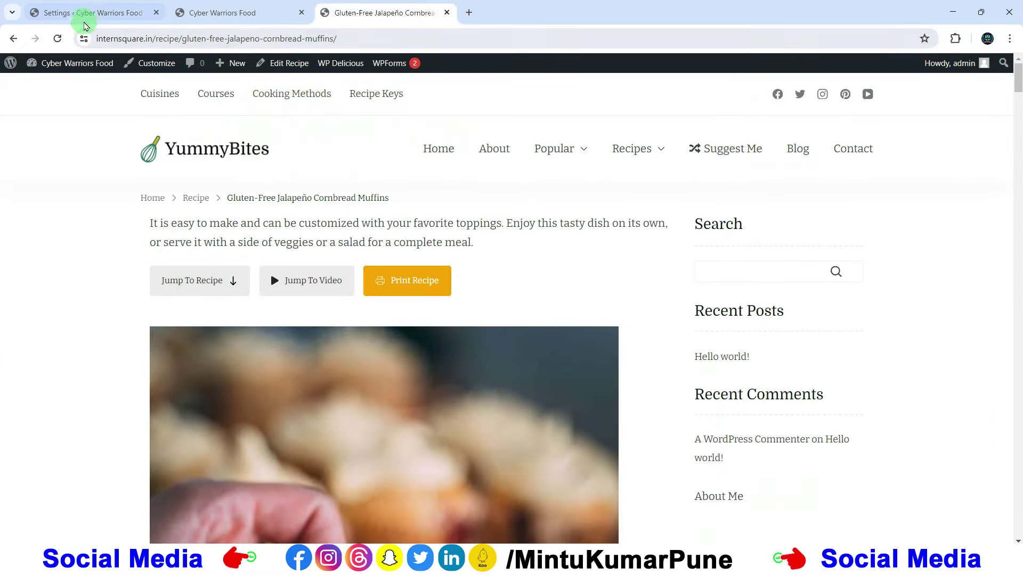
Examine the Enable Comment Ratings and Default Rating Label options in the Review Ratings settings.
{"action": "left_click", "coordinate": [80, 12]}
{"action": "scroll", "coordinate": [228, 292], "scroll_direction": "down", "scroll_amount": 1}
{"action": "left_click", "coordinate": [160, 317]}
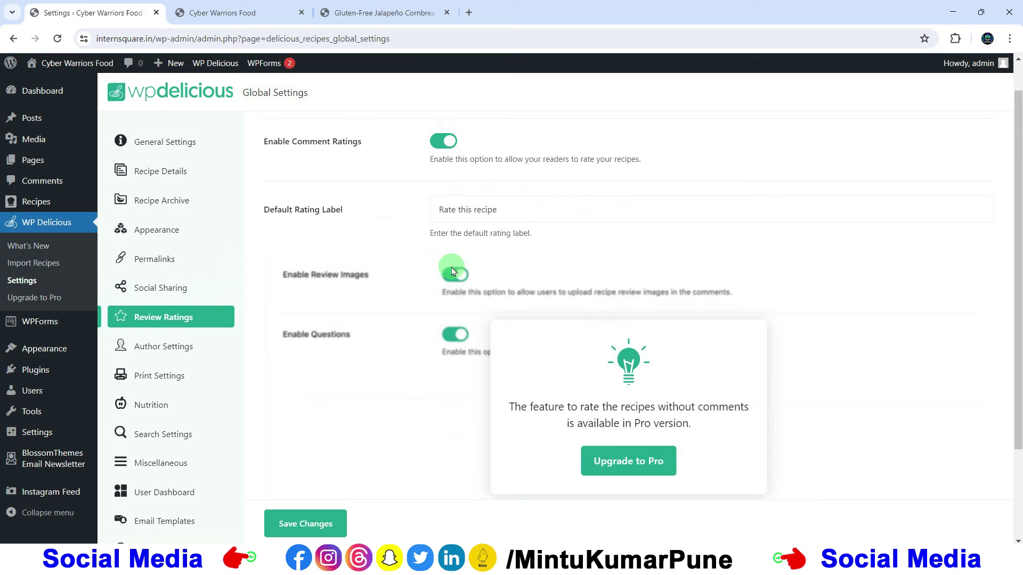
{"action": "scroll", "coordinate": [500, 292], "scroll_direction": "up", "scroll_amount": 1}
{"action": "triple_click", "coordinate": [383, 178]}
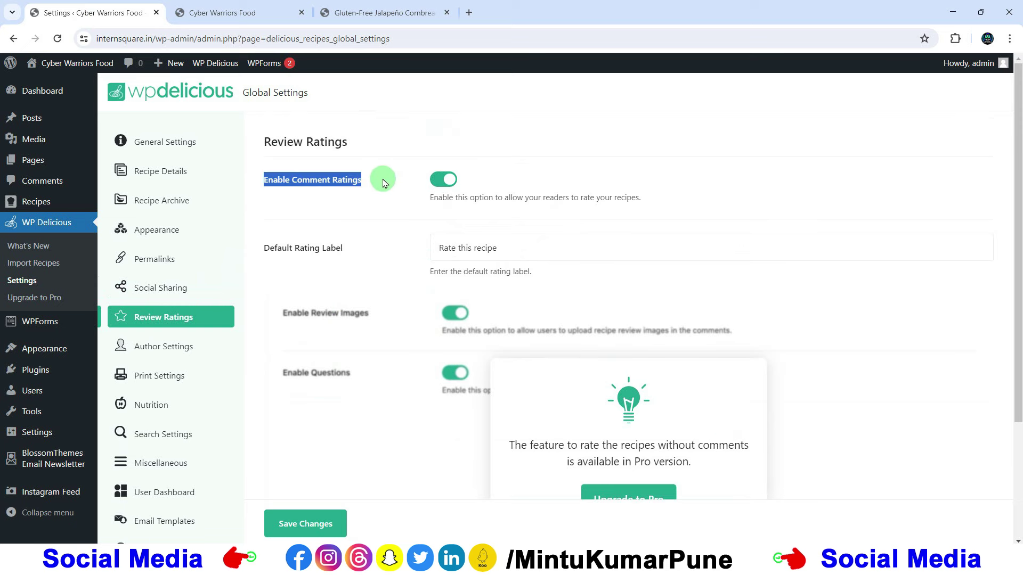
{"action": "left_click_drag", "start_coordinate": [356, 255], "coordinate": [291, 256]}
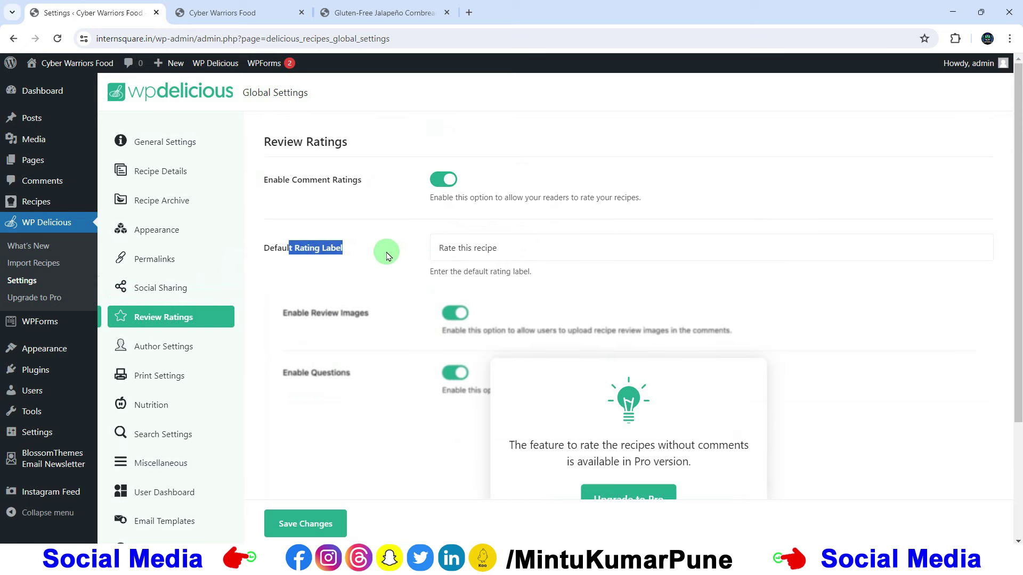
{"action": "left_click", "coordinate": [478, 252]}
Reload the cornbread muffins recipe page and select a five-star rating in its comment form.
{"action": "left_click", "coordinate": [226, 12]}
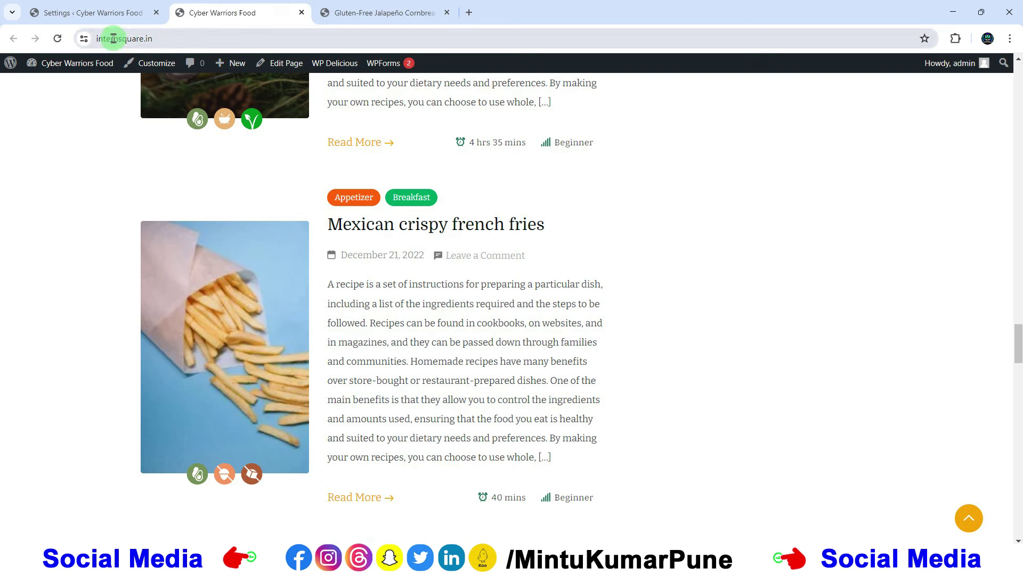
{"action": "left_click", "coordinate": [328, 13]}
{"action": "left_click", "coordinate": [57, 38]}
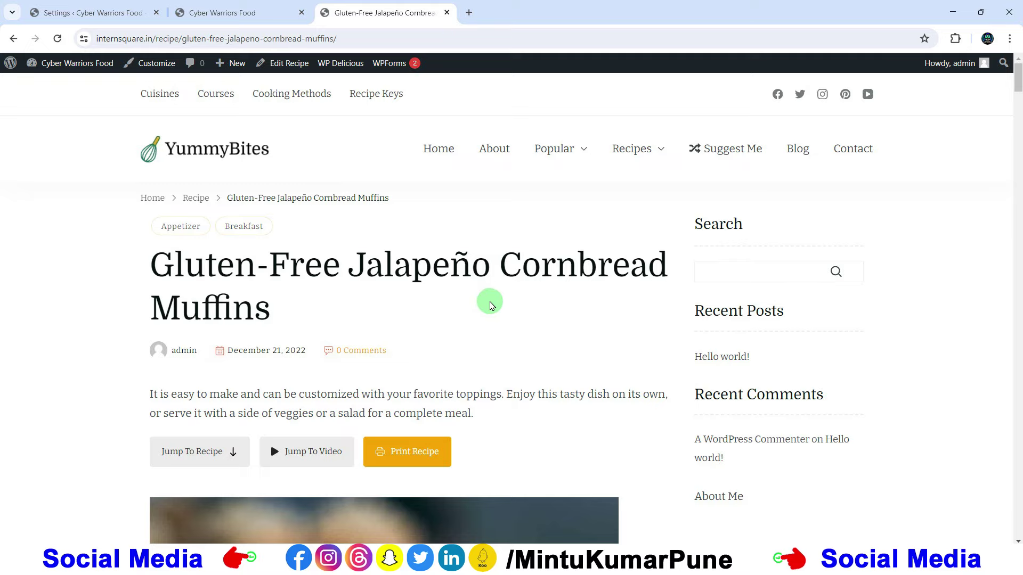
{"action": "scroll", "coordinate": [491, 303], "scroll_direction": "down", "scroll_amount": 10}
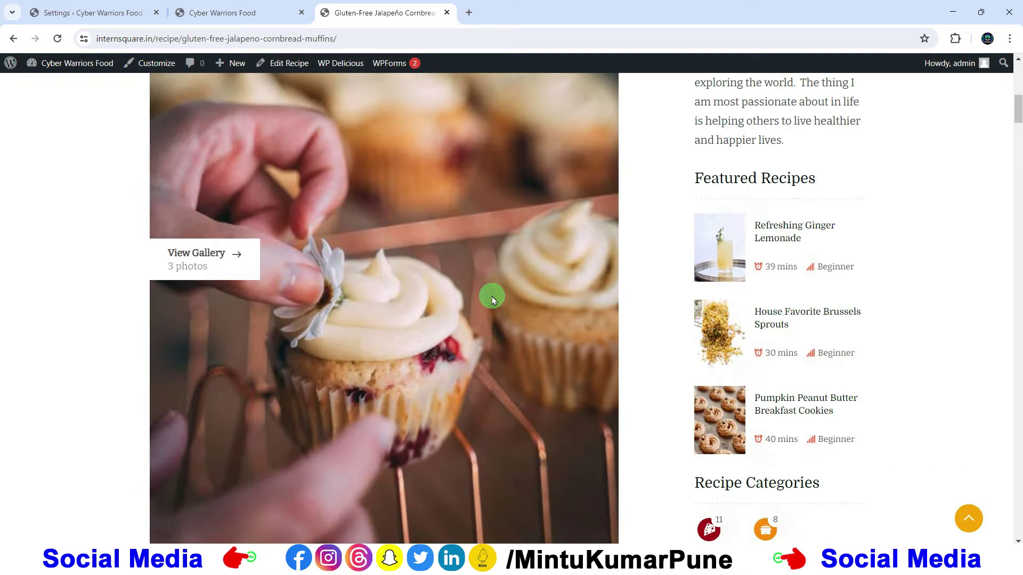
{"action": "scroll", "coordinate": [491, 297], "scroll_direction": "down", "scroll_amount": 15}
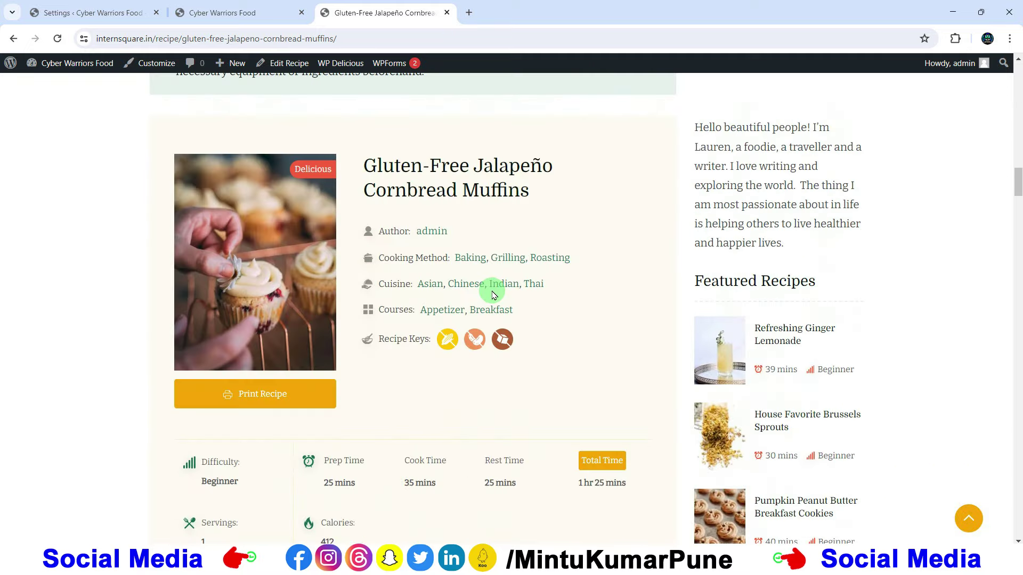
{"action": "scroll", "coordinate": [491, 294], "scroll_direction": "down", "scroll_amount": 10}
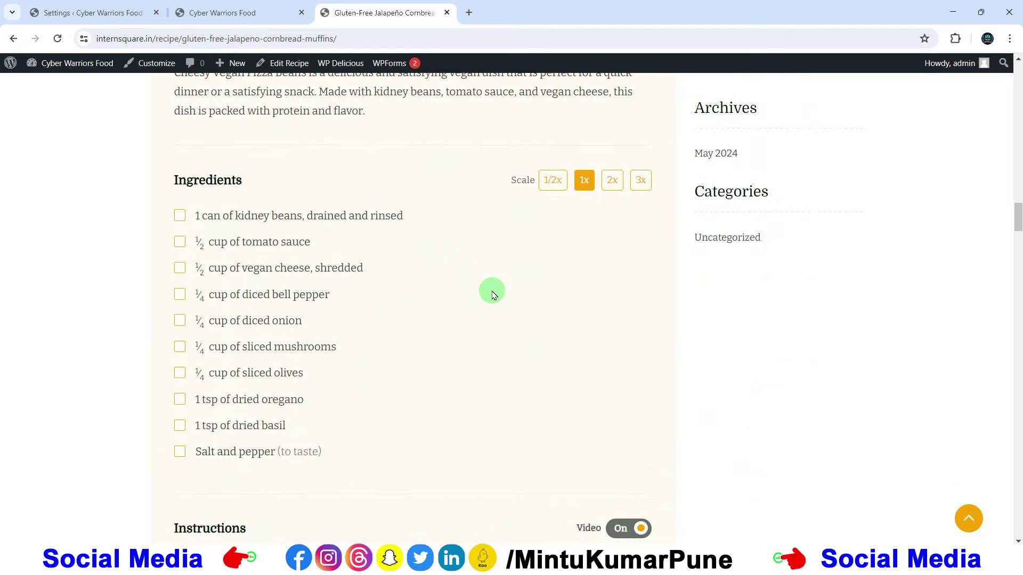
{"action": "scroll", "coordinate": [492, 293], "scroll_direction": "down", "scroll_amount": 15}
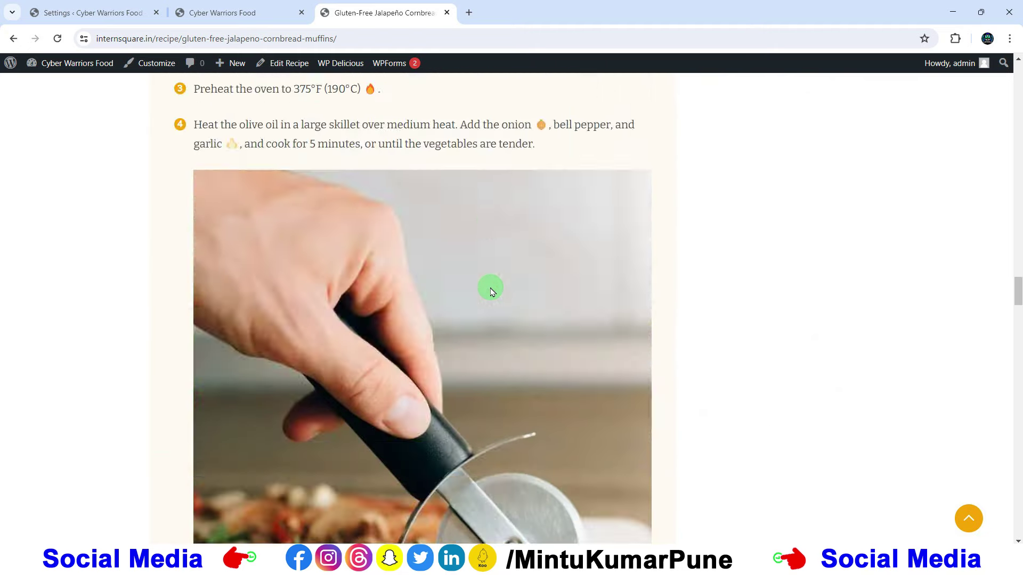
{"action": "scroll", "coordinate": [490, 291], "scroll_direction": "down", "scroll_amount": 20}
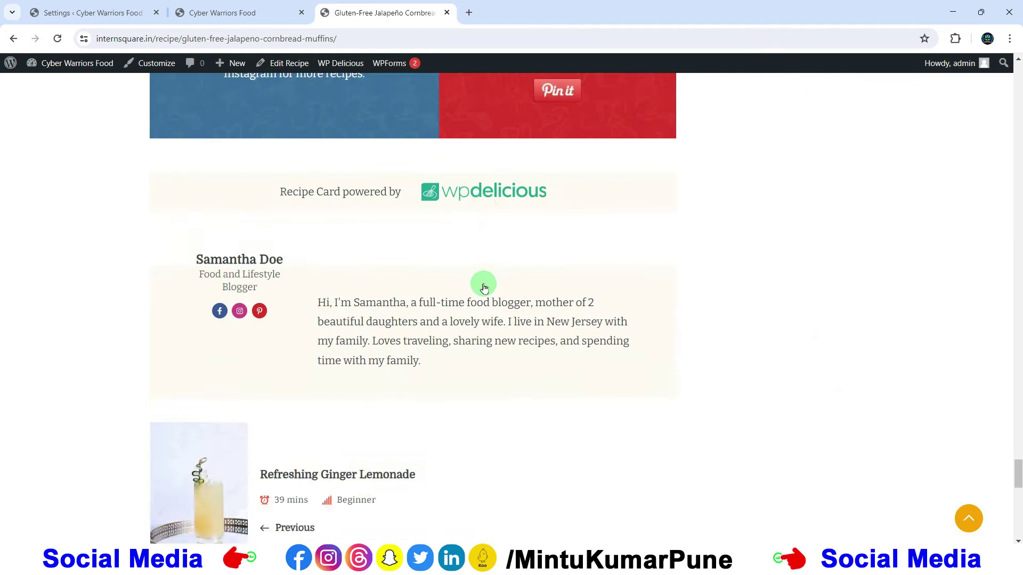
{"action": "scroll", "coordinate": [482, 285], "scroll_direction": "down", "scroll_amount": 14}
{"action": "scroll", "coordinate": [482, 283], "scroll_direction": "up", "scroll_amount": 7}
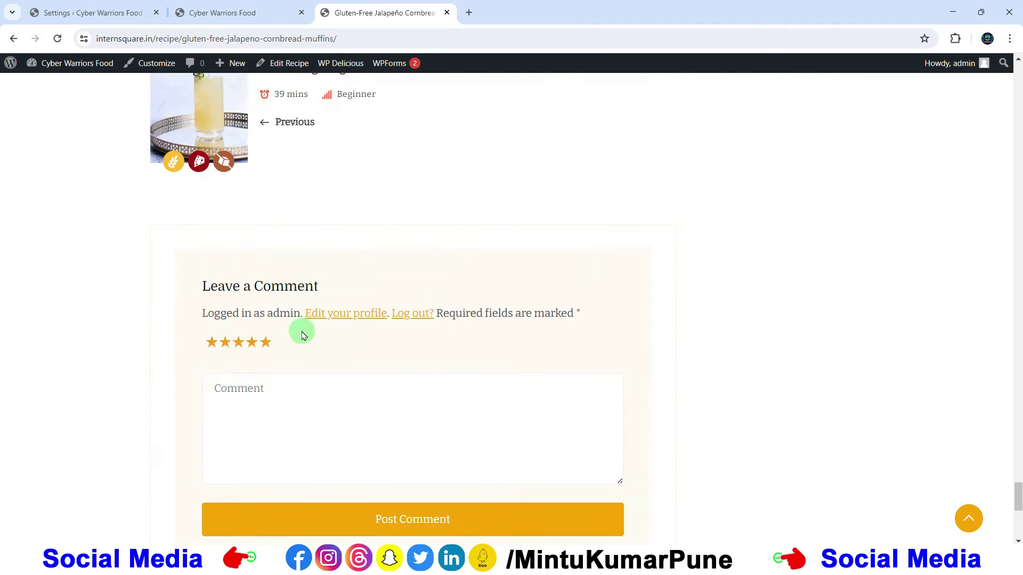
{"action": "left_click", "coordinate": [265, 343]}
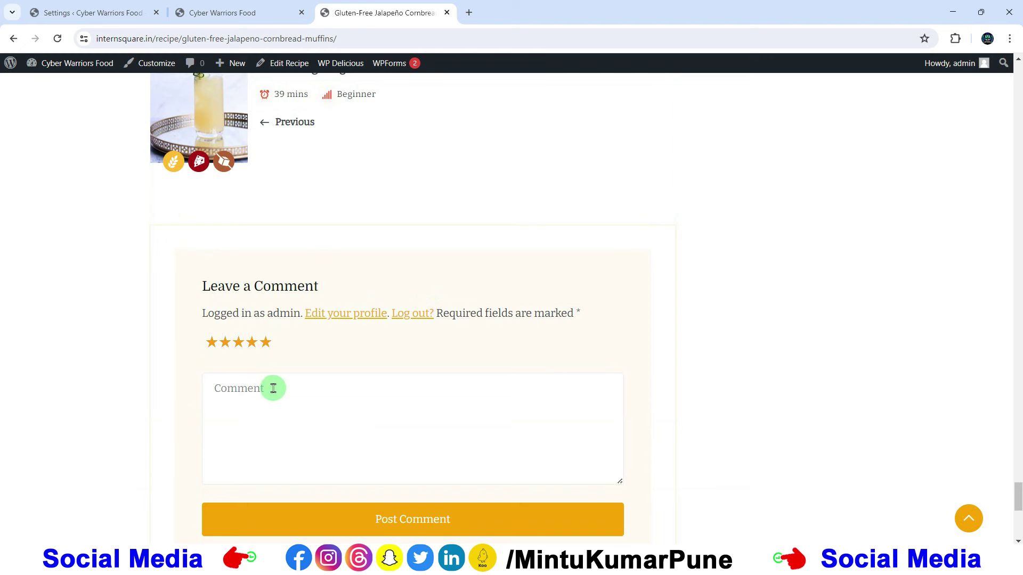
Enter the comment "test" with the five-star rating on the cornbread muffins recipe and post it.
{"action": "left_click", "coordinate": [272, 390]}
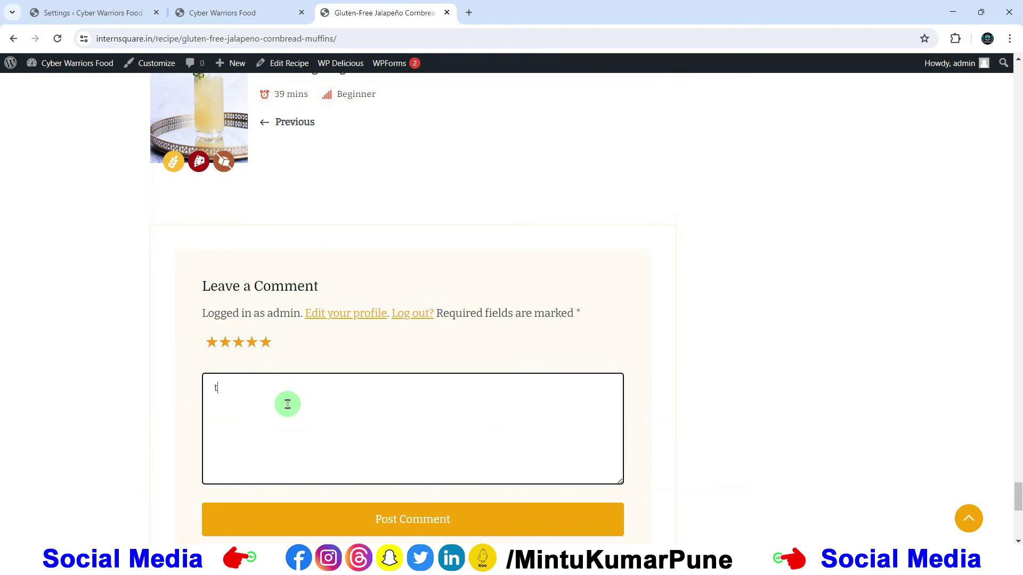
{"action": "left_click", "coordinate": [411, 517]}
Examine the posted comment with its star rating, and the review summary beneath the cornbread muffins recipe title.
{"action": "scroll", "coordinate": [465, 411], "scroll_direction": "down", "scroll_amount": 15}
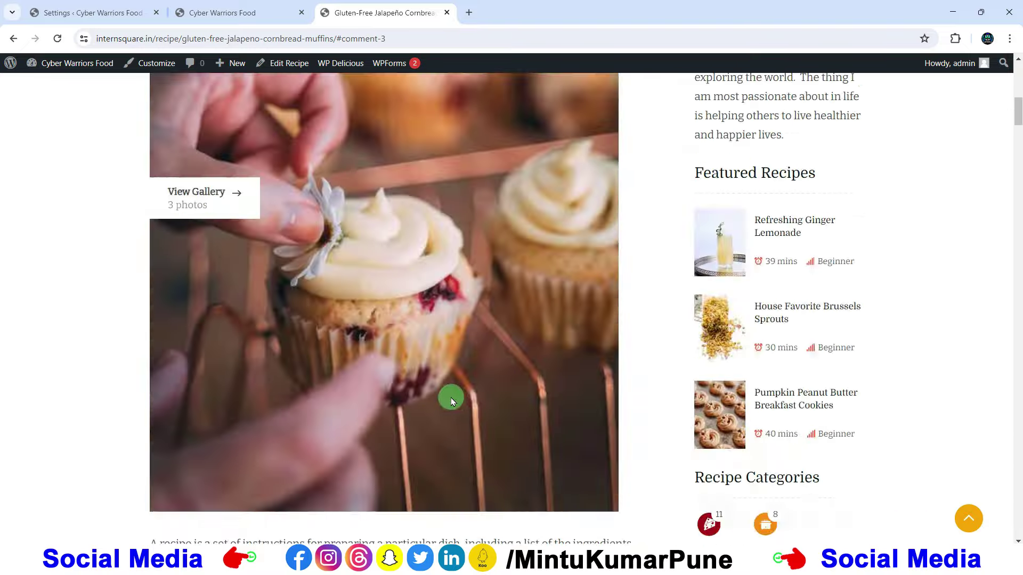
{"action": "scroll", "coordinate": [451, 394], "scroll_direction": "down", "scroll_amount": 20}
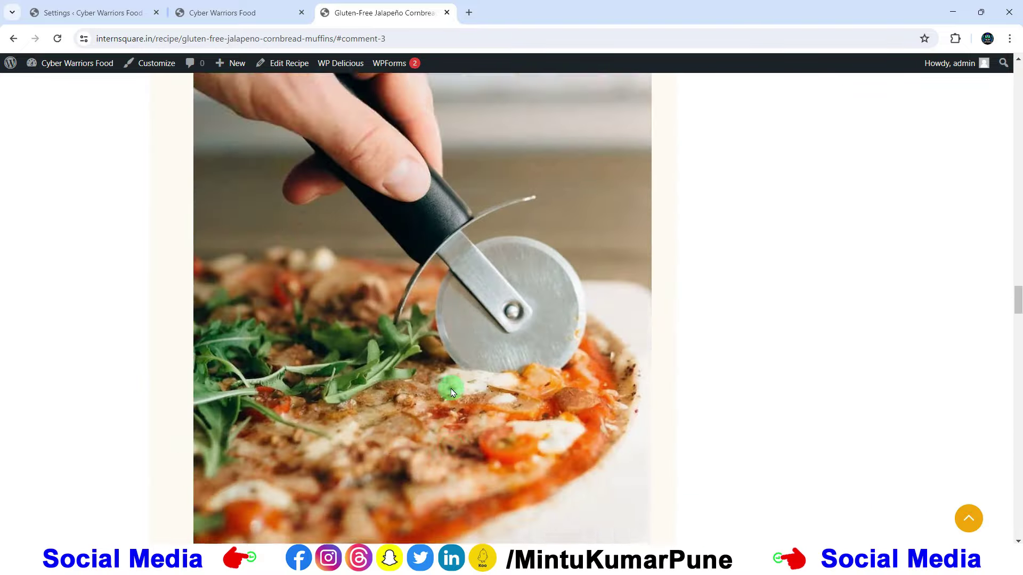
{"action": "scroll", "coordinate": [451, 389], "scroll_direction": "down", "scroll_amount": 20}
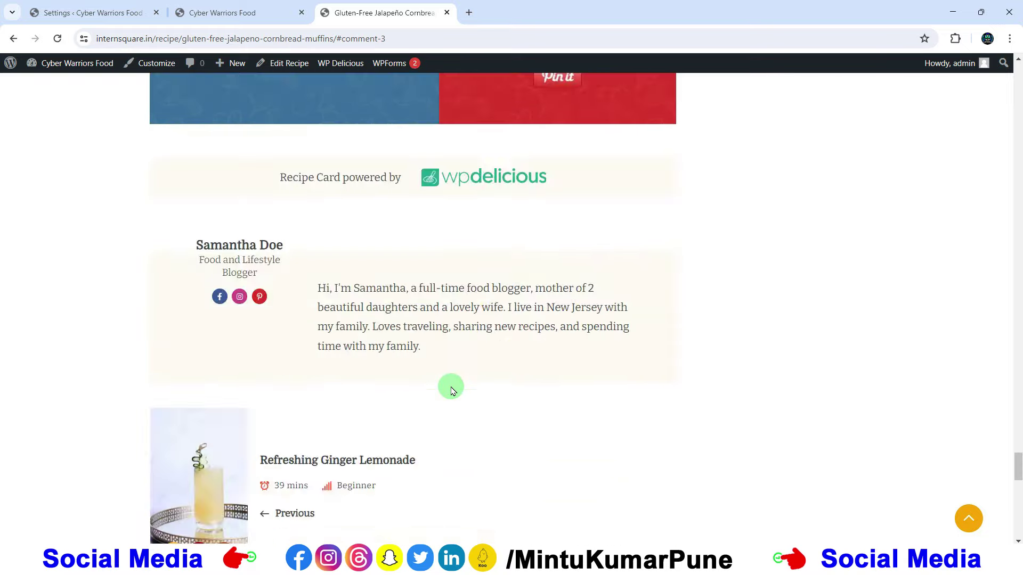
{"action": "scroll", "coordinate": [450, 389], "scroll_direction": "up", "scroll_amount": 10}
{"action": "scroll", "coordinate": [449, 391], "scroll_direction": "down", "scroll_amount": 9}
{"action": "scroll", "coordinate": [448, 391], "scroll_direction": "up", "scroll_amount": 13}
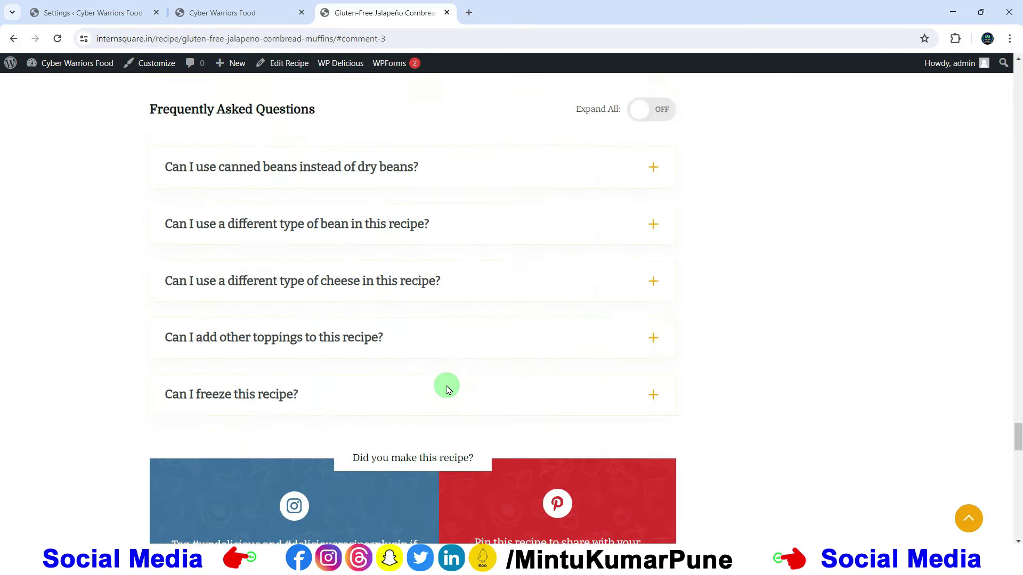
{"action": "scroll", "coordinate": [446, 392], "scroll_direction": "up", "scroll_amount": 4}
{"action": "scroll", "coordinate": [442, 393], "scroll_direction": "down", "scroll_amount": 20}
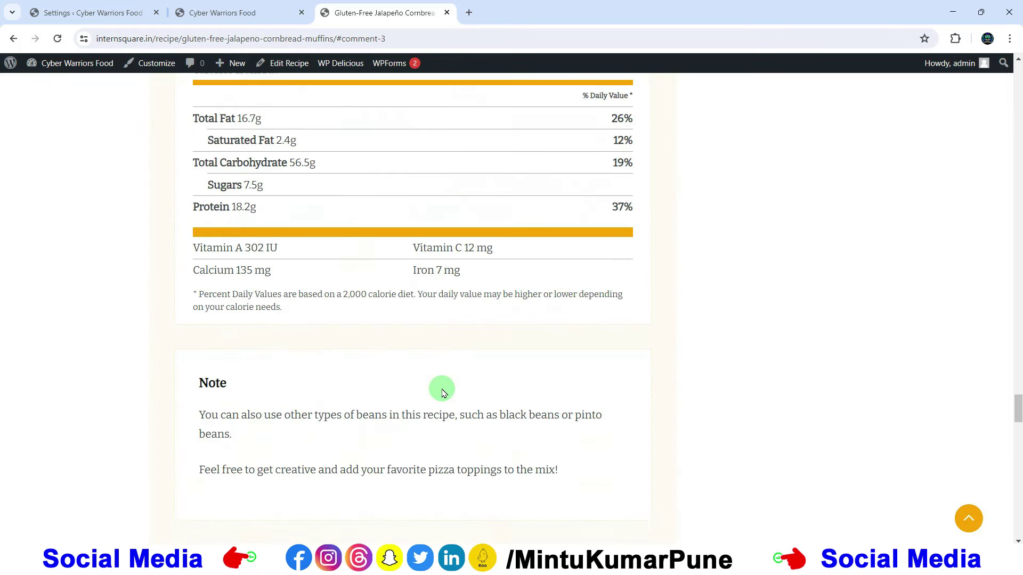
{"action": "scroll", "coordinate": [440, 390], "scroll_direction": "down", "scroll_amount": 8}
{"action": "scroll", "coordinate": [438, 388], "scroll_direction": "up", "scroll_amount": 8}
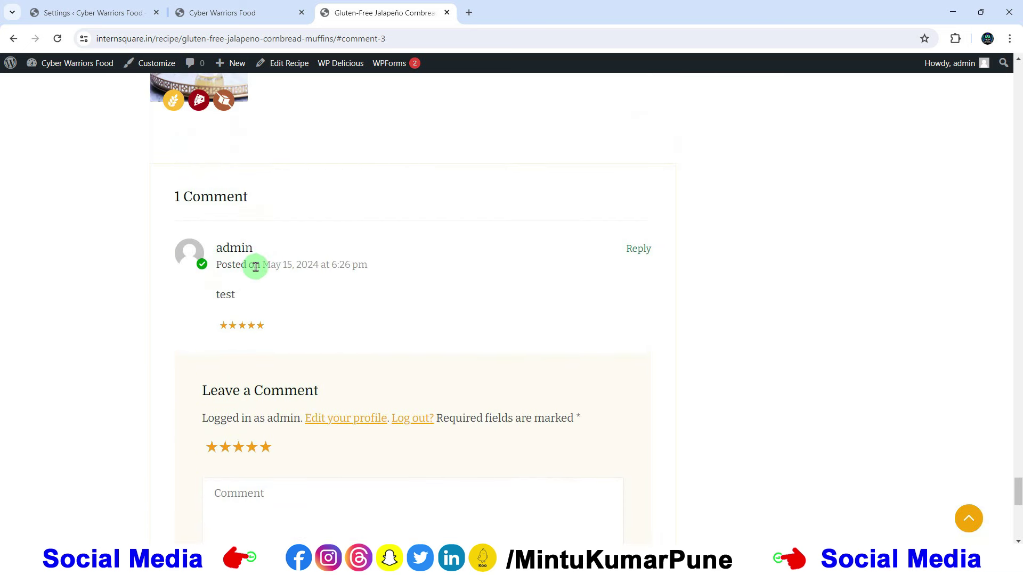
{"action": "left_click_drag", "start_coordinate": [251, 294], "coordinate": [205, 298]}
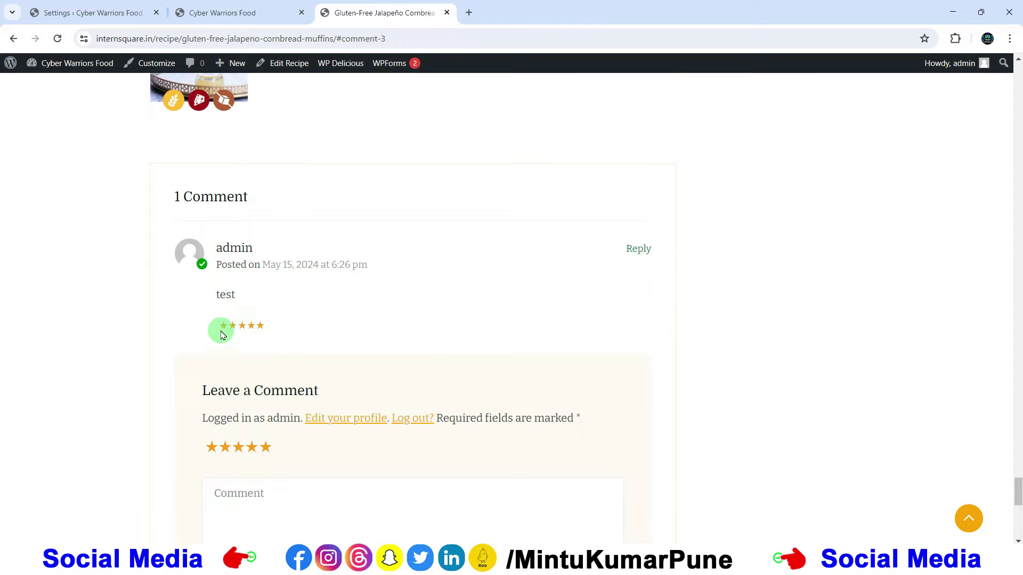
{"action": "scroll", "coordinate": [344, 346], "scroll_direction": "down", "scroll_amount": 2}
{"action": "scroll", "coordinate": [344, 345], "scroll_direction": "up", "scroll_amount": 5}
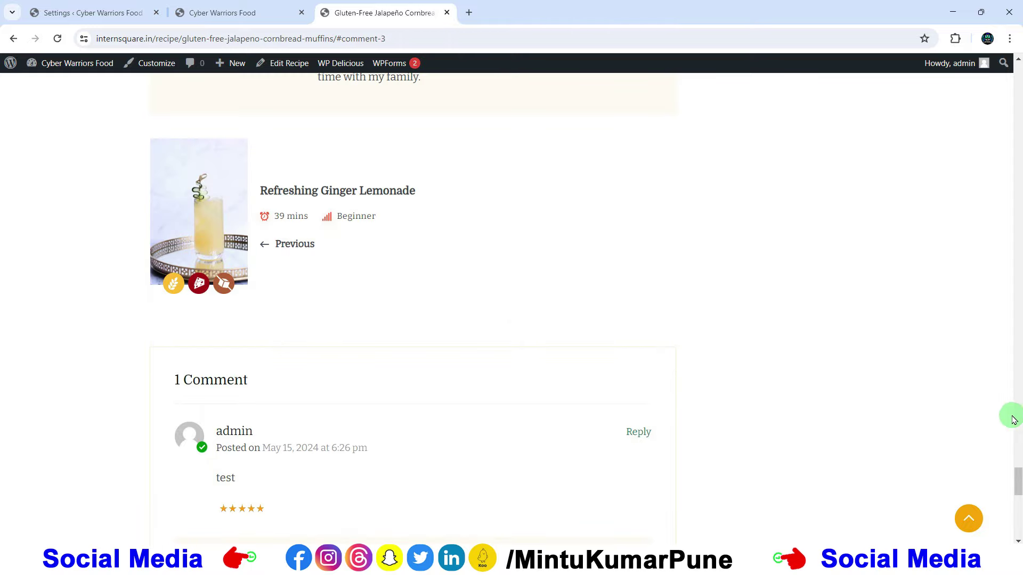
{"action": "left_click_drag", "start_coordinate": [1018, 480], "coordinate": [1011, 85]}
{"action": "scroll", "coordinate": [452, 306], "scroll_direction": "up", "scroll_amount": 2}
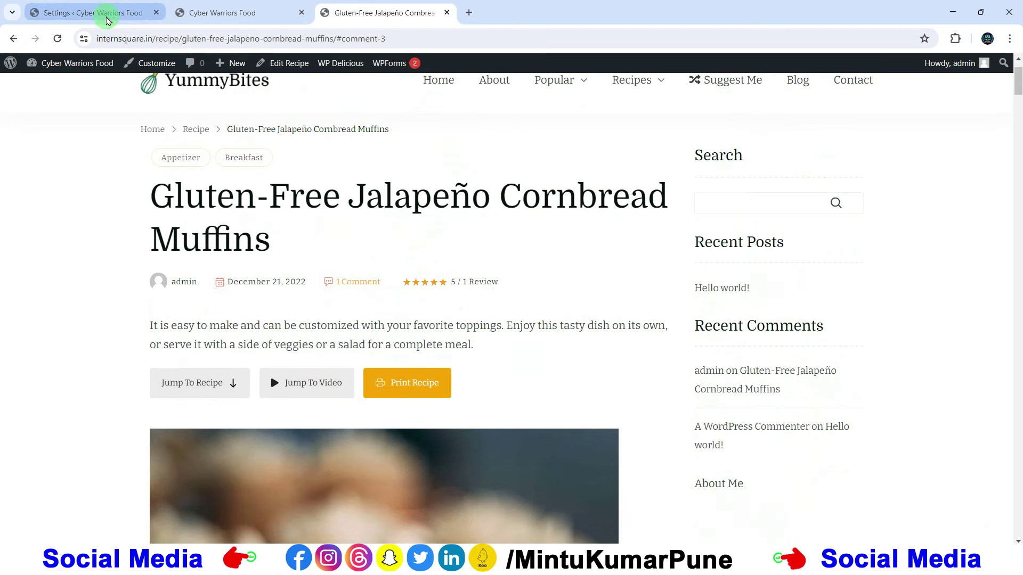
Return to the WP Delicious settings and examine the Author Settings, including the profile, description, photo and social profile options.
{"action": "left_click", "coordinate": [107, 12]}
{"action": "left_click", "coordinate": [159, 347]}
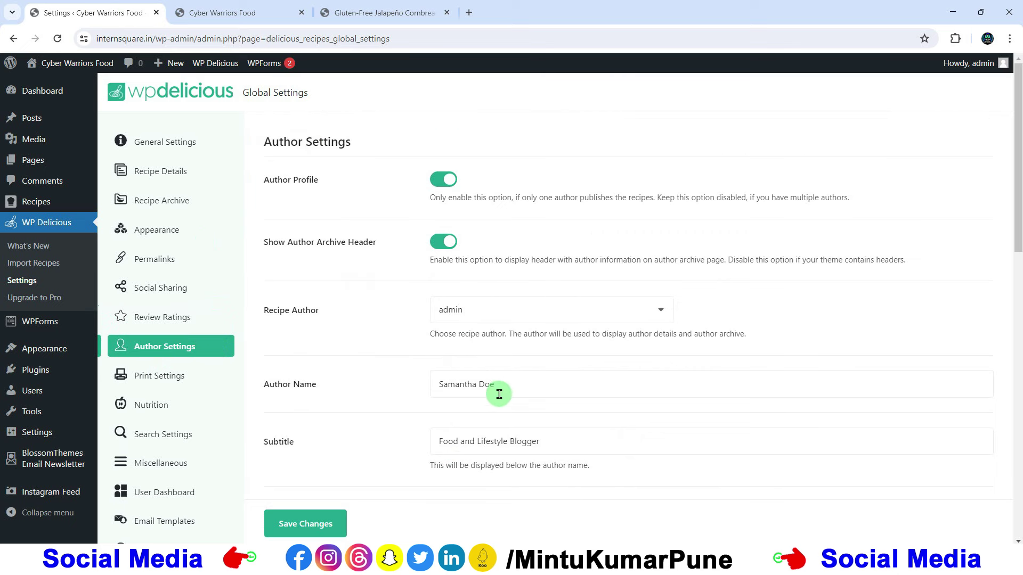
{"action": "scroll", "coordinate": [247, 333], "scroll_direction": "down", "scroll_amount": 5}
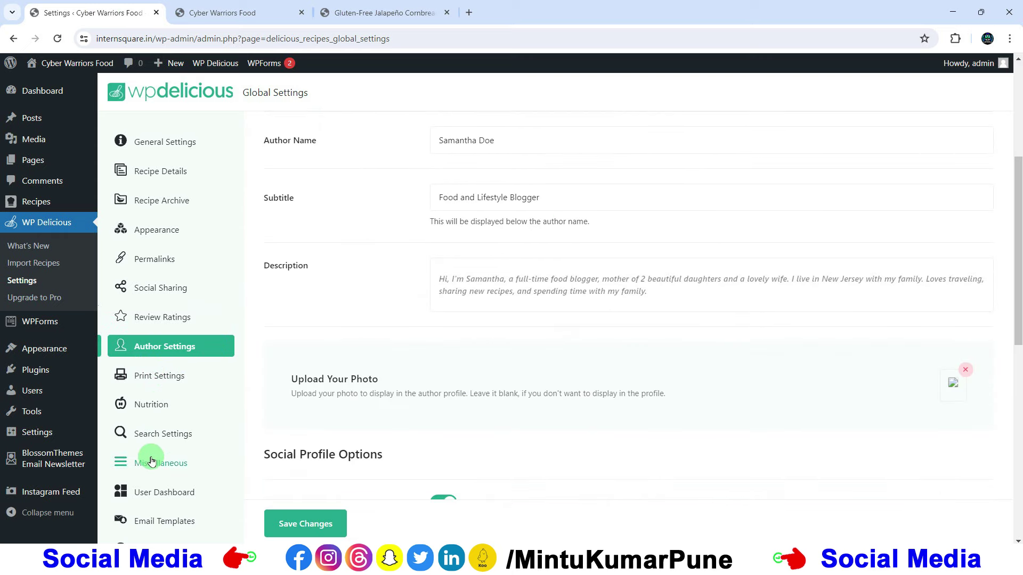
{"action": "scroll", "coordinate": [157, 463], "scroll_direction": "down", "scroll_amount": 2}
{"action": "scroll", "coordinate": [477, 364], "scroll_direction": "up", "scroll_amount": 6}
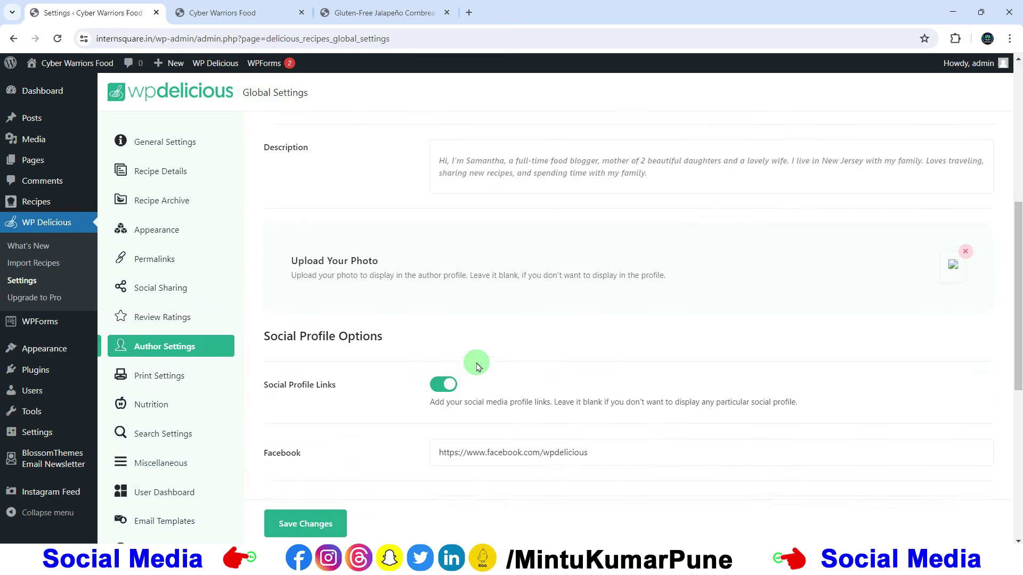
Set the Recipe Dashboard Page to Recipe Dashboard in the User Dashboard settings and save the changes.
{"action": "left_click", "coordinate": [157, 493]}
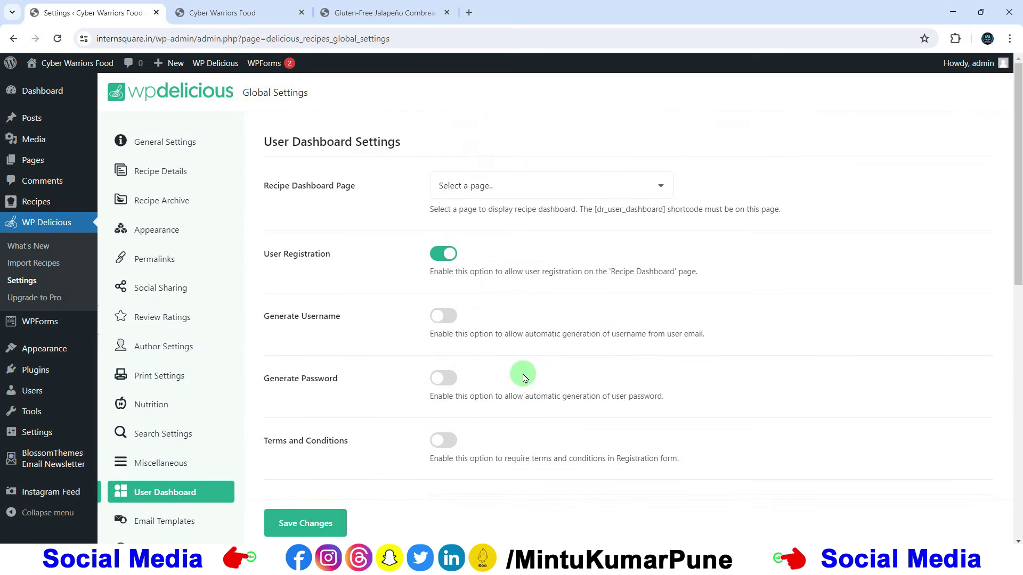
{"action": "left_click", "coordinate": [534, 185]}
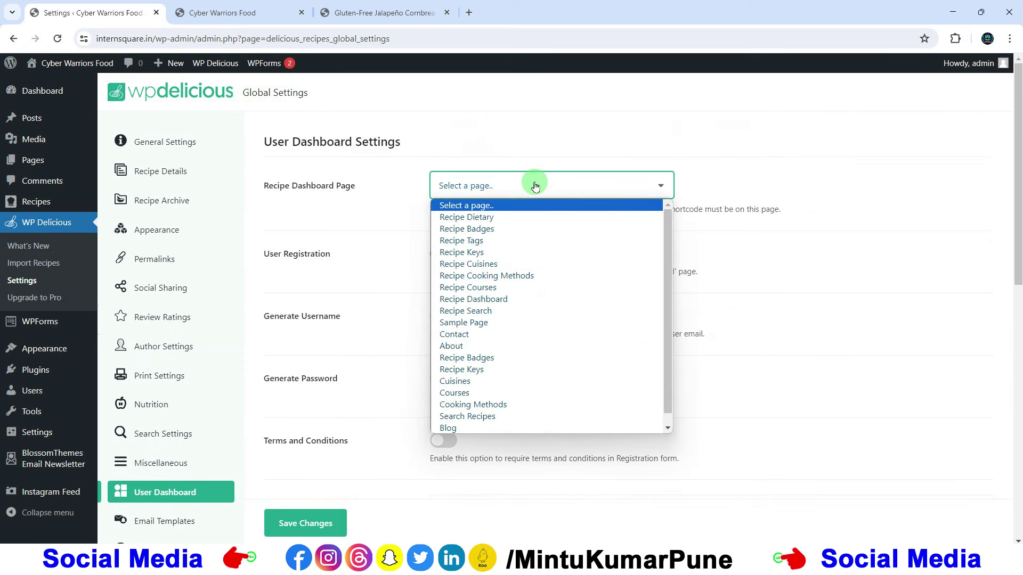
{"action": "left_click", "coordinate": [482, 299]}
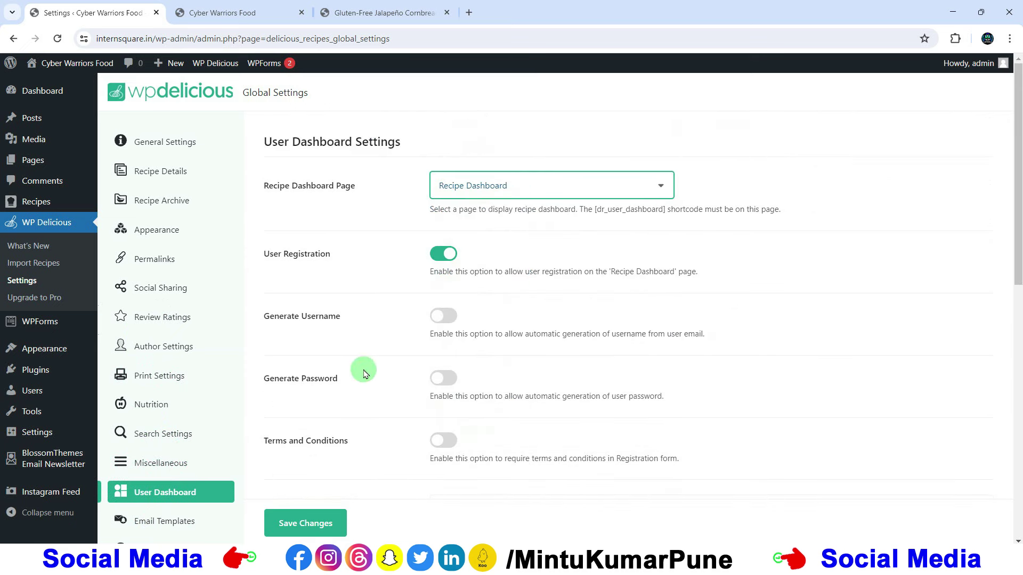
{"action": "left_click", "coordinate": [315, 523]}
Examine the remaining User Dashboard options, the Additional Features settings and the General Settings.
{"action": "scroll", "coordinate": [226, 415], "scroll_direction": "down", "scroll_amount": 6}
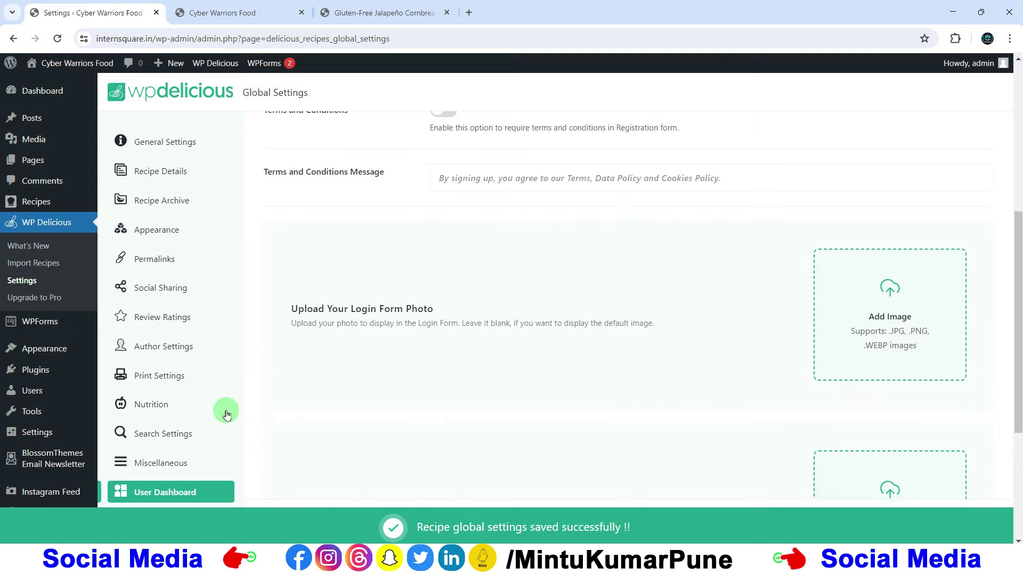
{"action": "scroll", "coordinate": [227, 415], "scroll_direction": "down", "scroll_amount": 2}
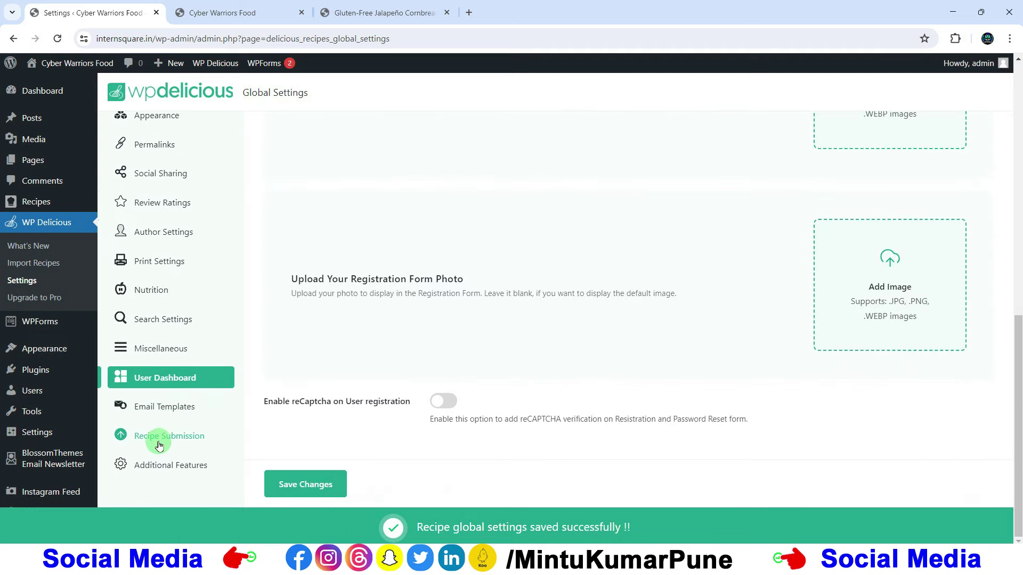
{"action": "left_click", "coordinate": [155, 467]}
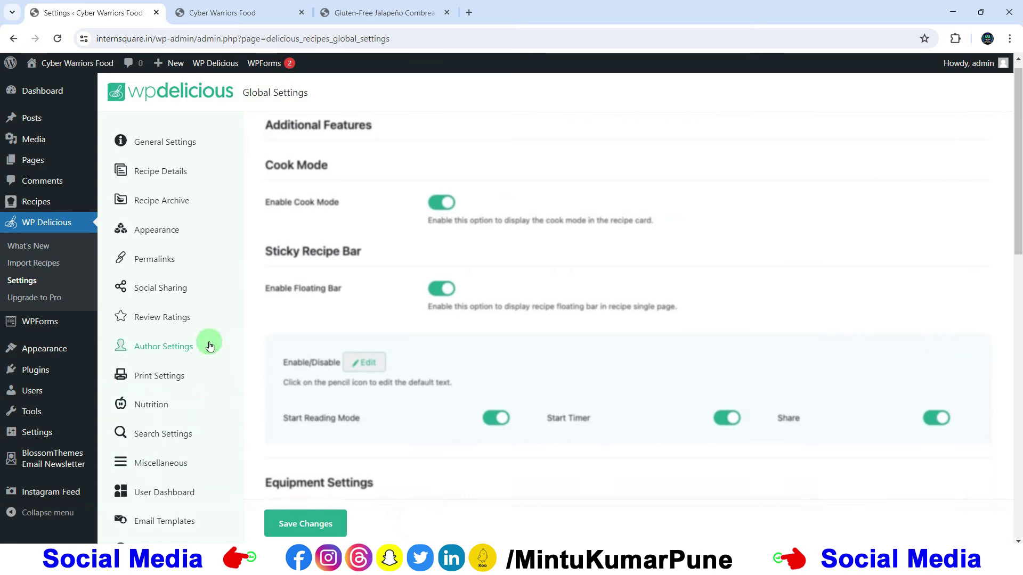
{"action": "left_click", "coordinate": [165, 147]}
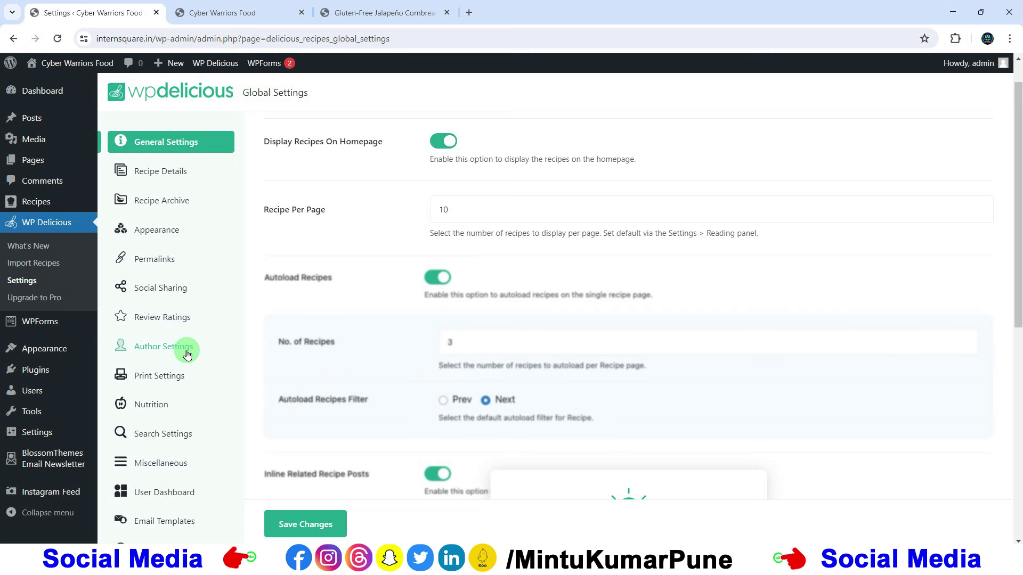
Open the WP Delicious upgrade pricing page and compare the features of the Free, 1 Year and Lifetime plans.
{"action": "left_click", "coordinate": [44, 301]}
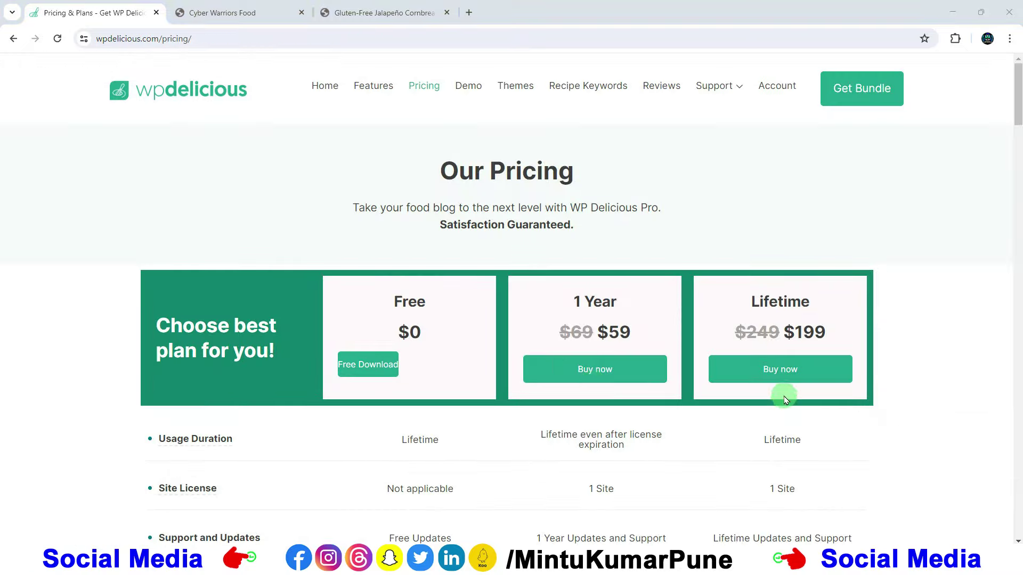
{"action": "scroll", "coordinate": [813, 327], "scroll_direction": "down", "scroll_amount": 5}
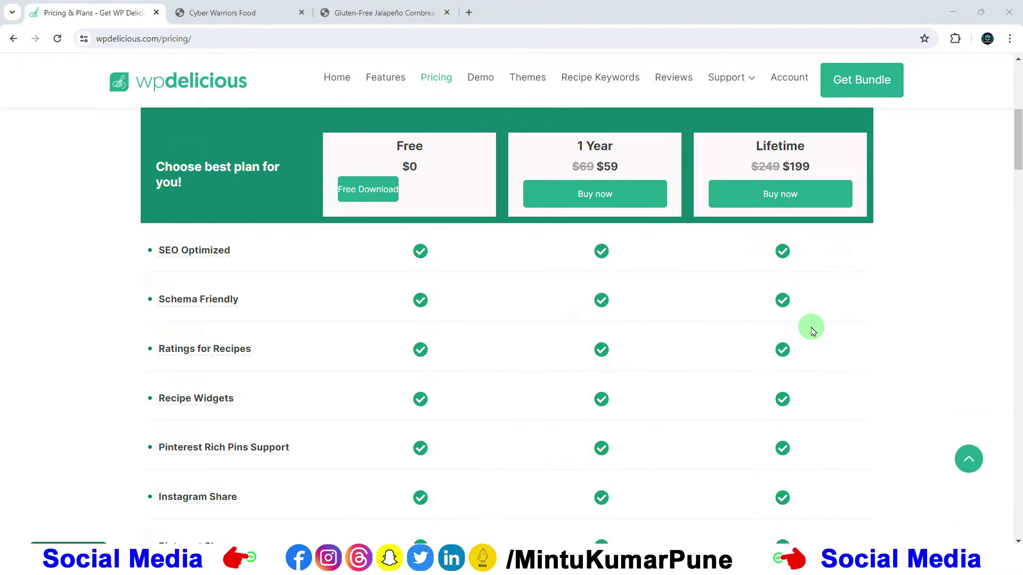
{"action": "scroll", "coordinate": [811, 326], "scroll_direction": "up", "scroll_amount": 4}
{"action": "scroll", "coordinate": [877, 351], "scroll_direction": "down", "scroll_amount": 5}
{"action": "scroll", "coordinate": [623, 394], "scroll_direction": "down", "scroll_amount": 15}
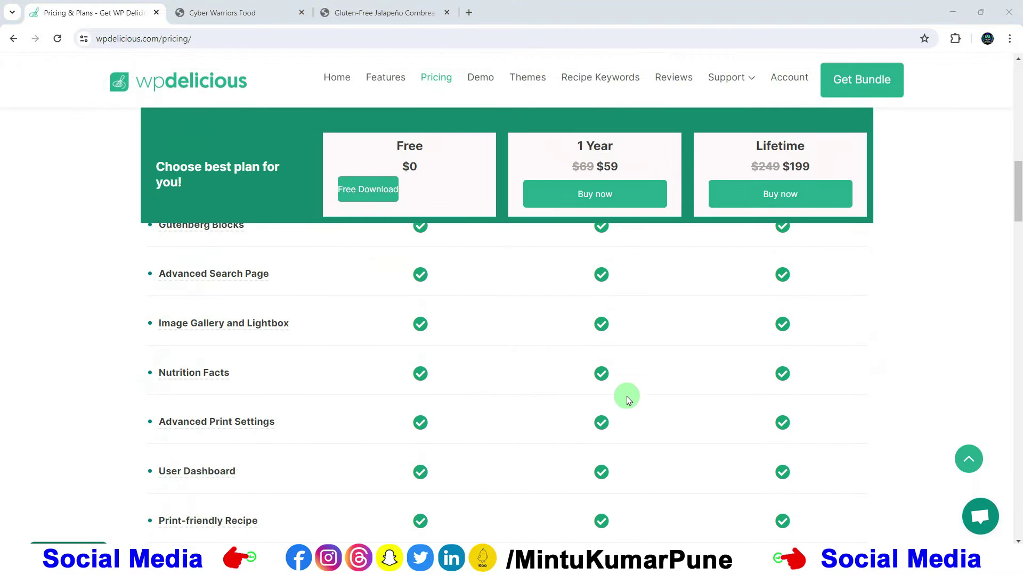
{"action": "scroll", "coordinate": [575, 267], "scroll_direction": "up", "scroll_amount": 6}
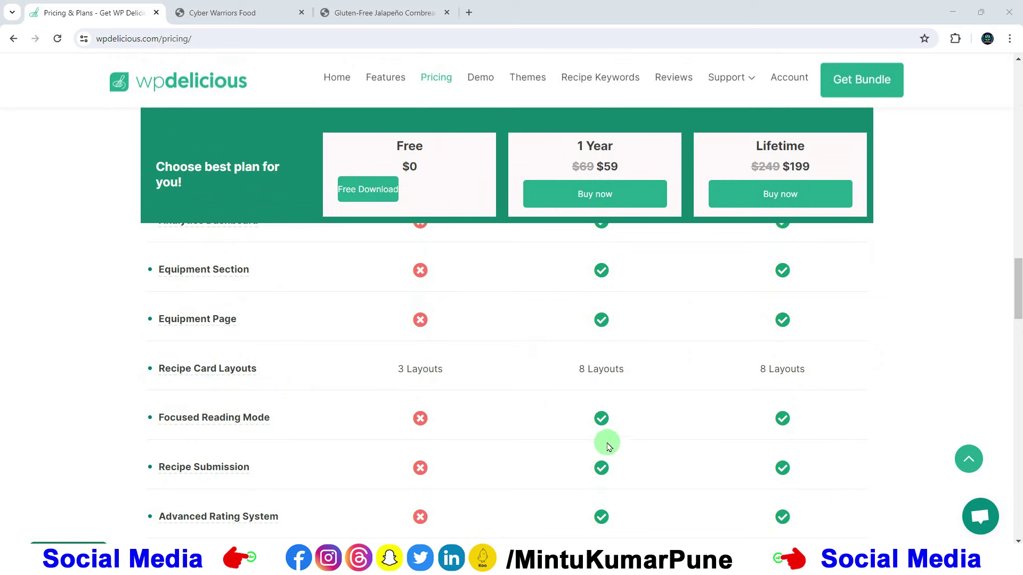
{"action": "scroll", "coordinate": [605, 446], "scroll_direction": "down", "scroll_amount": 8}
{"action": "scroll", "coordinate": [605, 446], "scroll_direction": "up", "scroll_amount": 10}
{"action": "scroll", "coordinate": [605, 443], "scroll_direction": "up", "scroll_amount": 10}
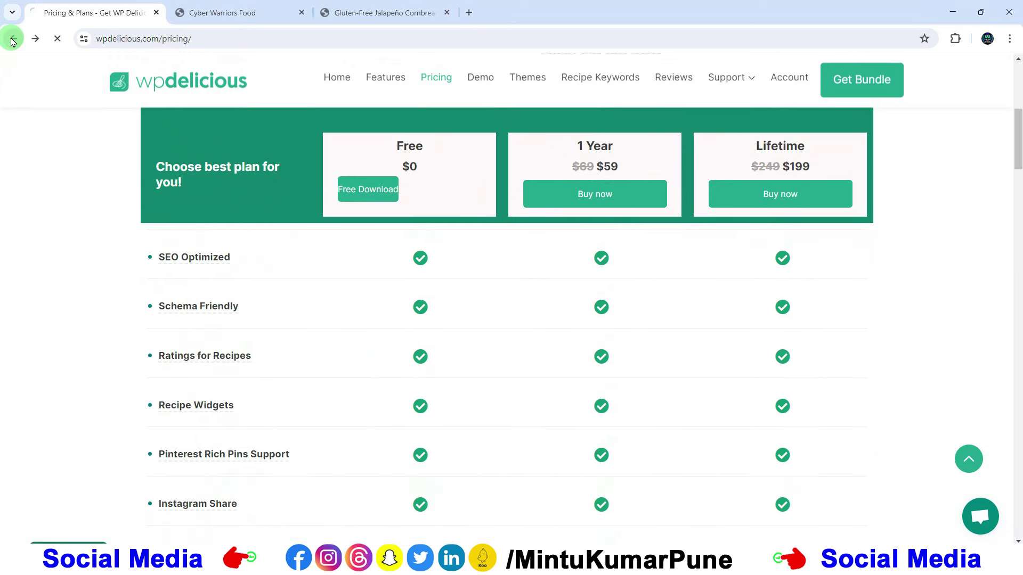
Return to the WordPress admin and open the list of all recipes.
{"action": "left_click", "coordinate": [55, 221]}
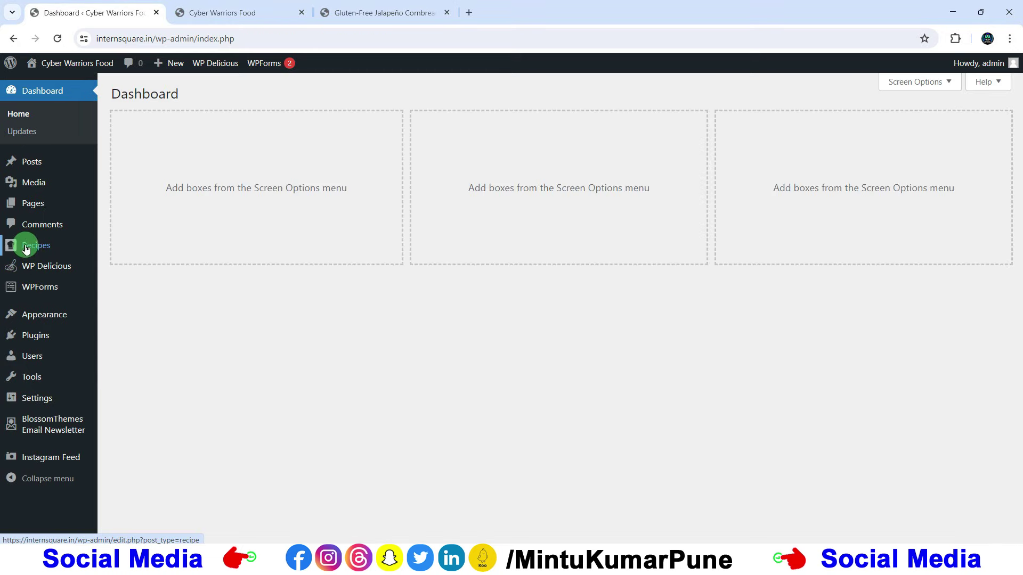
{"action": "mouse_move", "coordinate": [42, 250]}
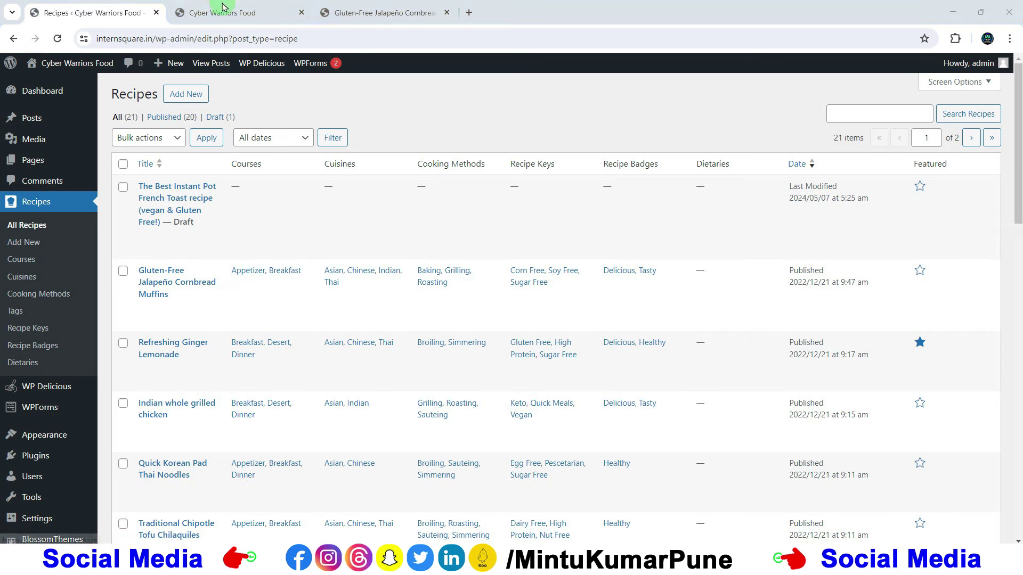
Examine the header navigation and the Popular and Recipes submenus on the cornbread muffins recipe page.
{"action": "left_click", "coordinate": [341, 12]}
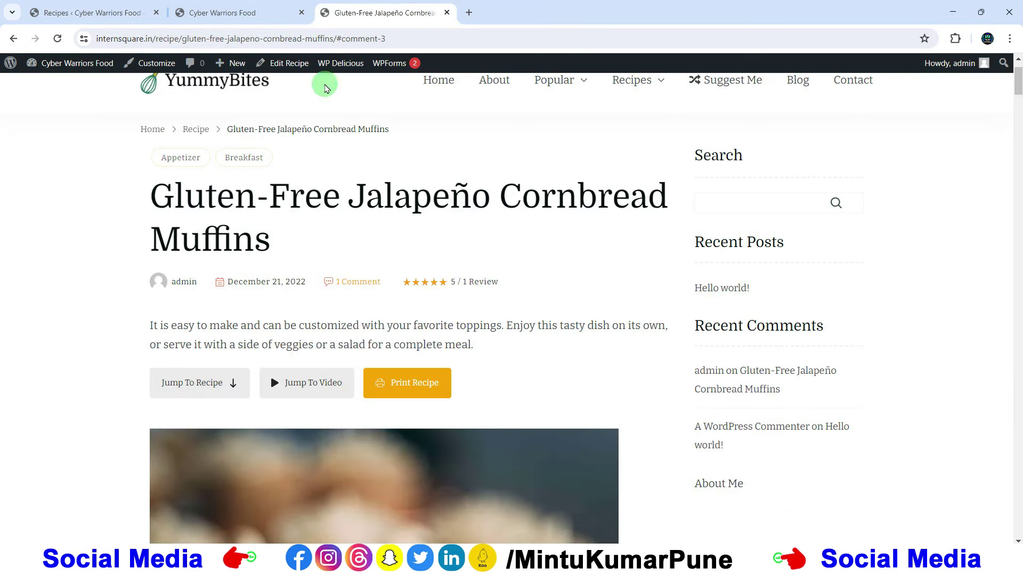
{"action": "scroll", "coordinate": [319, 106], "scroll_direction": "up", "scroll_amount": 2}
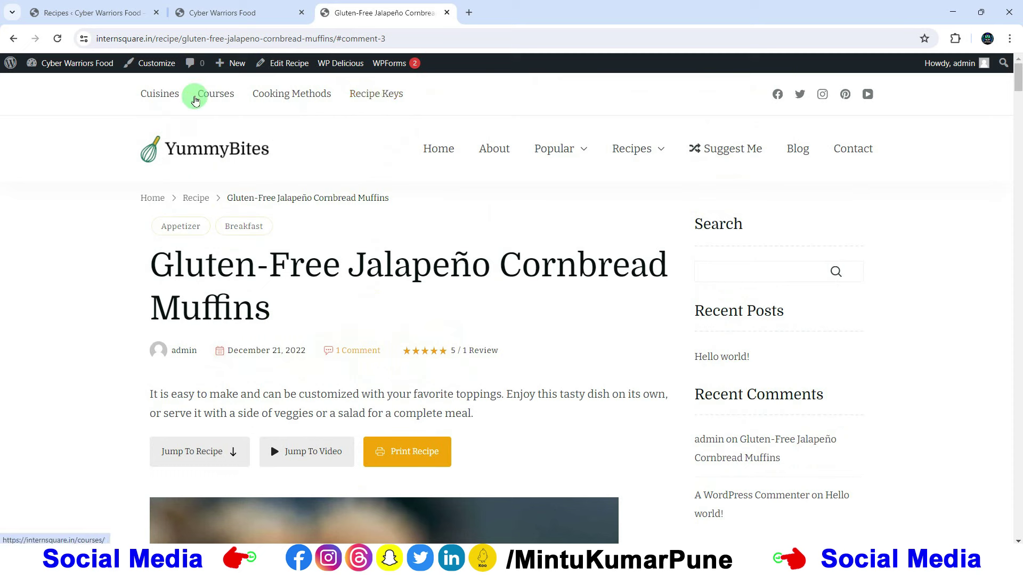
{"action": "mouse_move", "coordinate": [554, 160]}
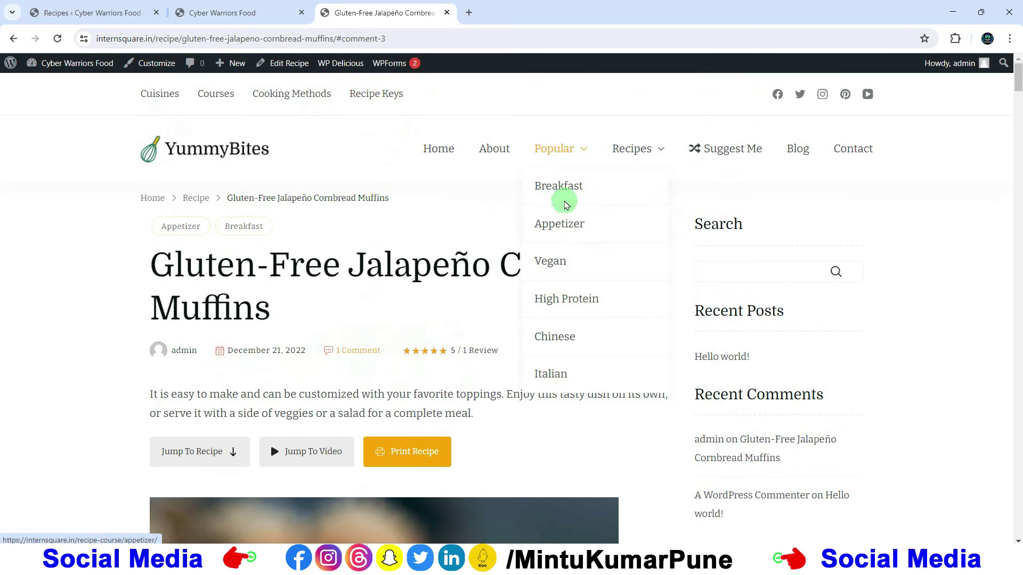
{"action": "mouse_move", "coordinate": [618, 153]}
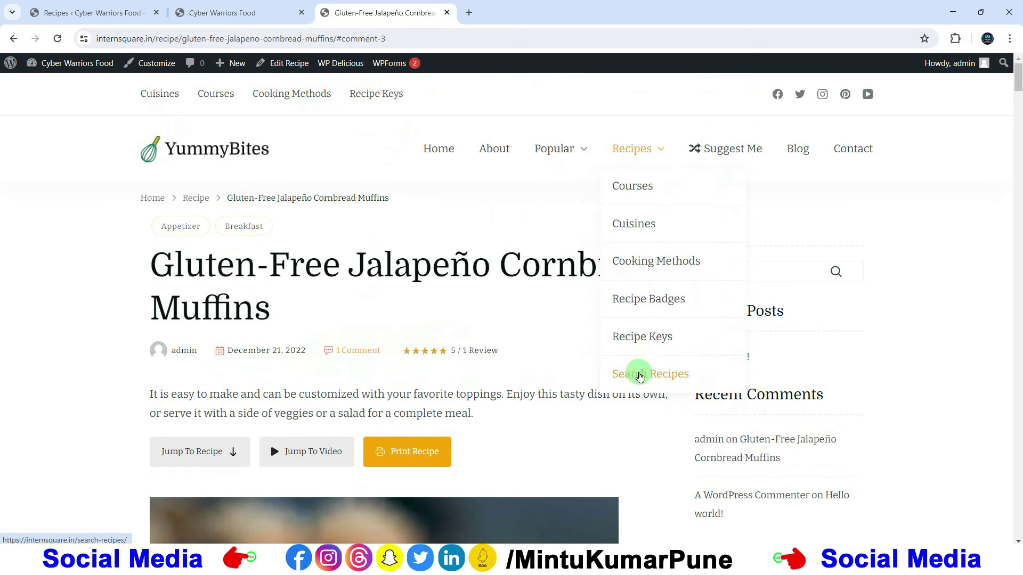
{"action": "mouse_move", "coordinate": [585, 151]}
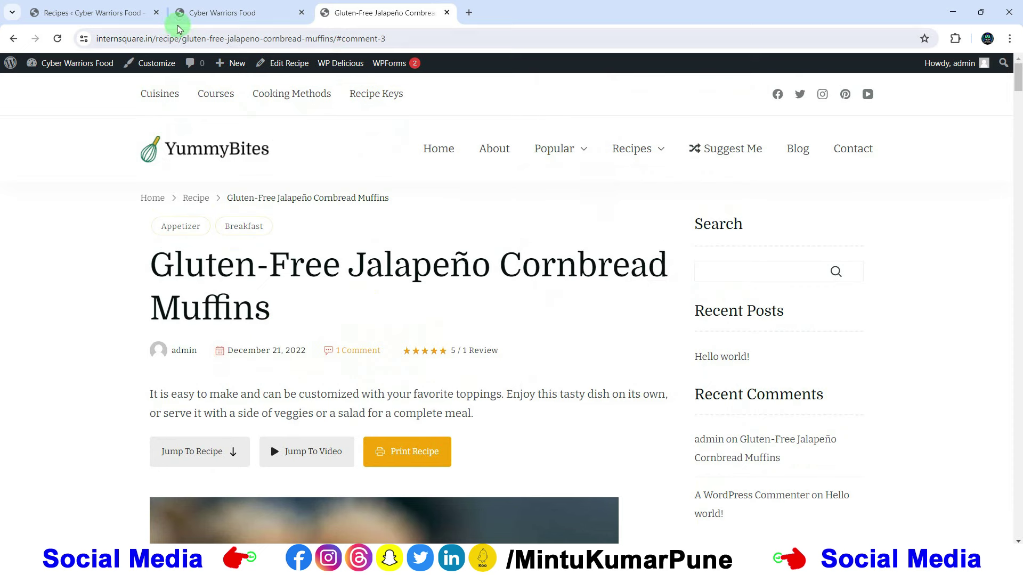
Close the extra site home page tab and open the Breakfast category from the Popular submenu of the recipe site.
{"action": "left_click", "coordinate": [125, 20]}
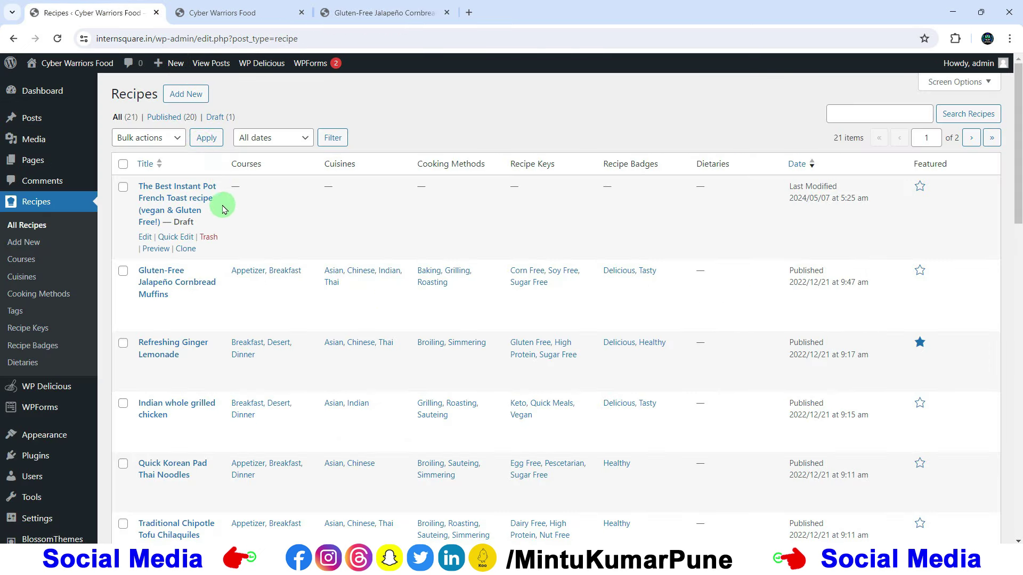
{"action": "left_click", "coordinate": [32, 244]}
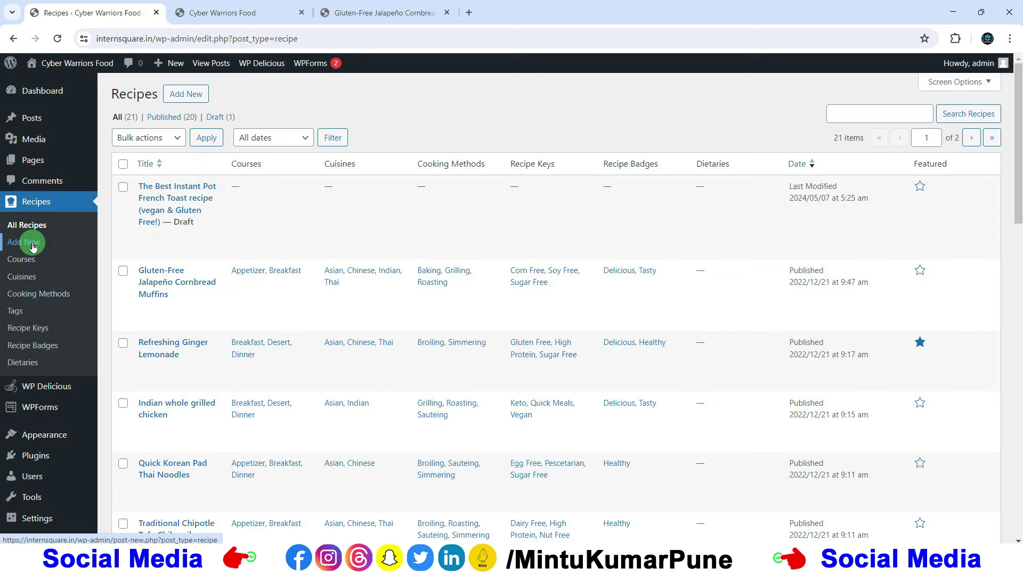
{"action": "left_click", "coordinate": [243, 13]}
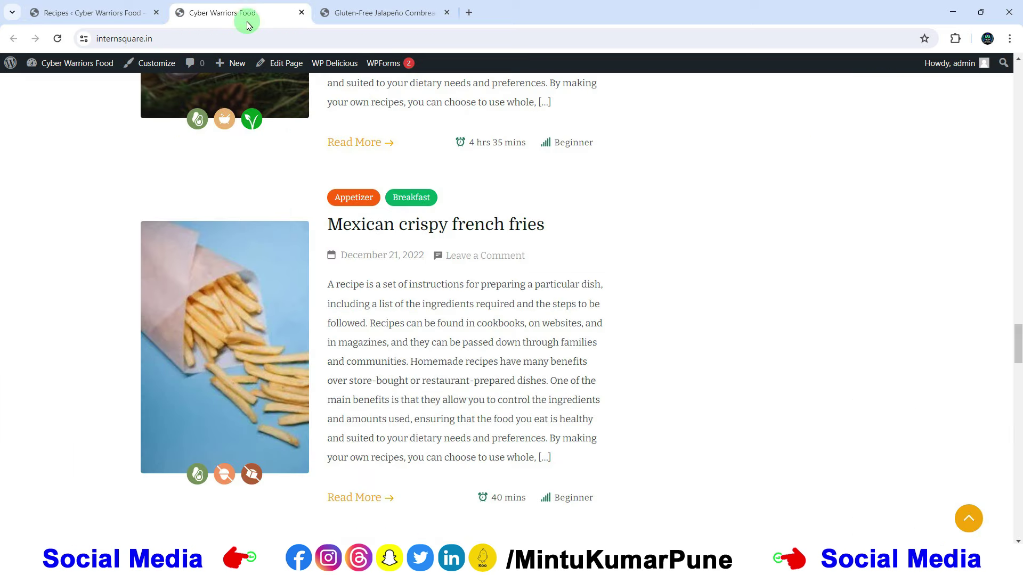
{"action": "left_click", "coordinate": [324, 15]}
{"action": "left_click", "coordinate": [302, 12]}
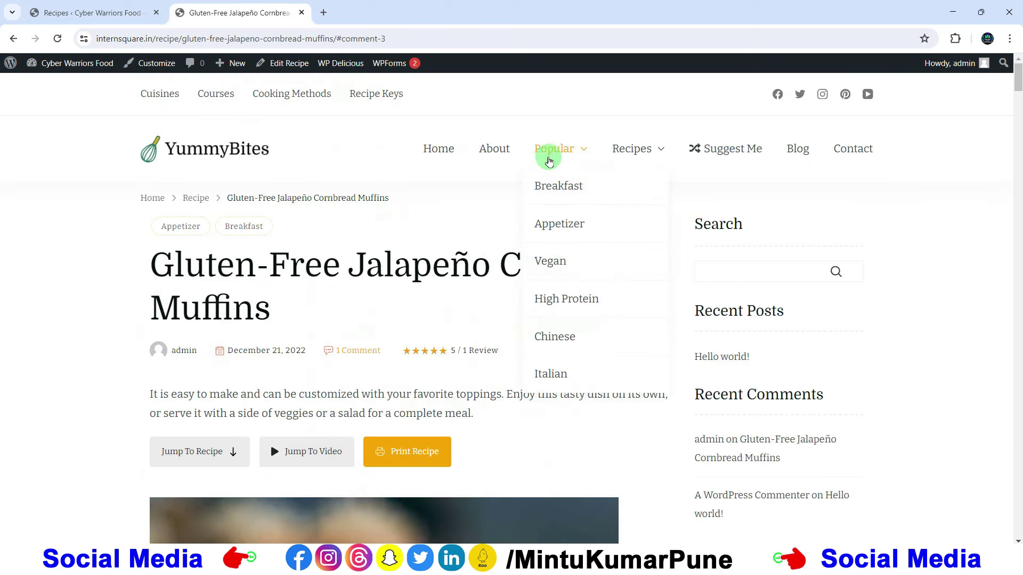
{"action": "left_click", "coordinate": [552, 192]}
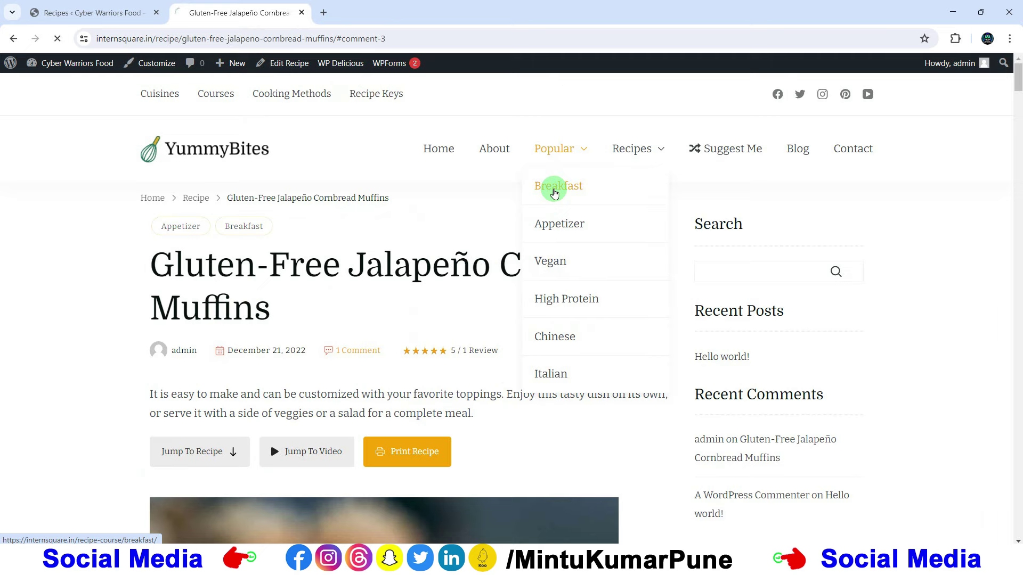
Copy the title of the Gluten-Free Jalapeño Cornbread Muffins recipe from the Breakfast category page.
{"action": "scroll", "coordinate": [268, 344], "scroll_direction": "down", "scroll_amount": 7}
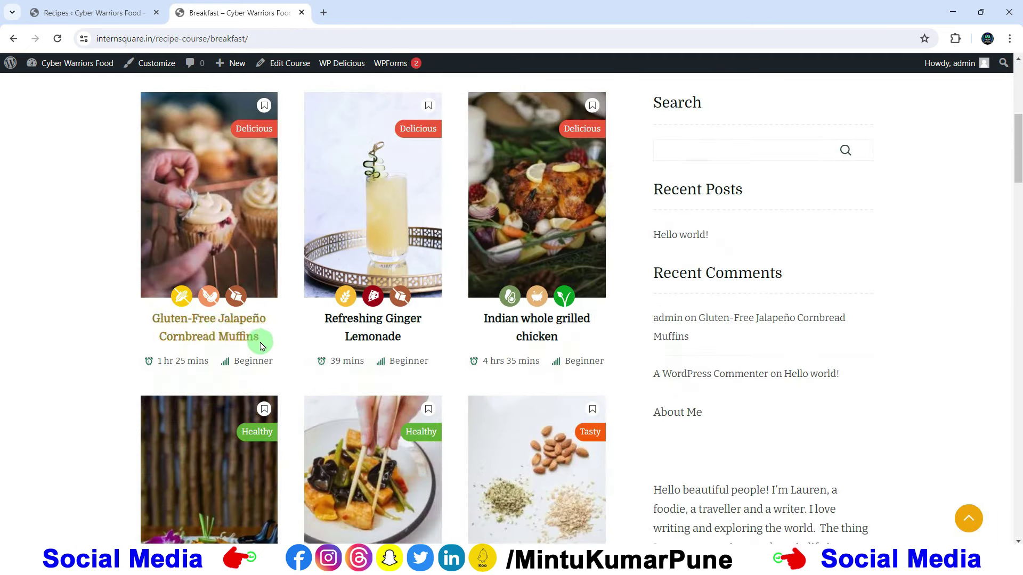
{"action": "left_click_drag", "start_coordinate": [268, 344], "coordinate": [153, 318]}
{"action": "right_click", "coordinate": [158, 322]}
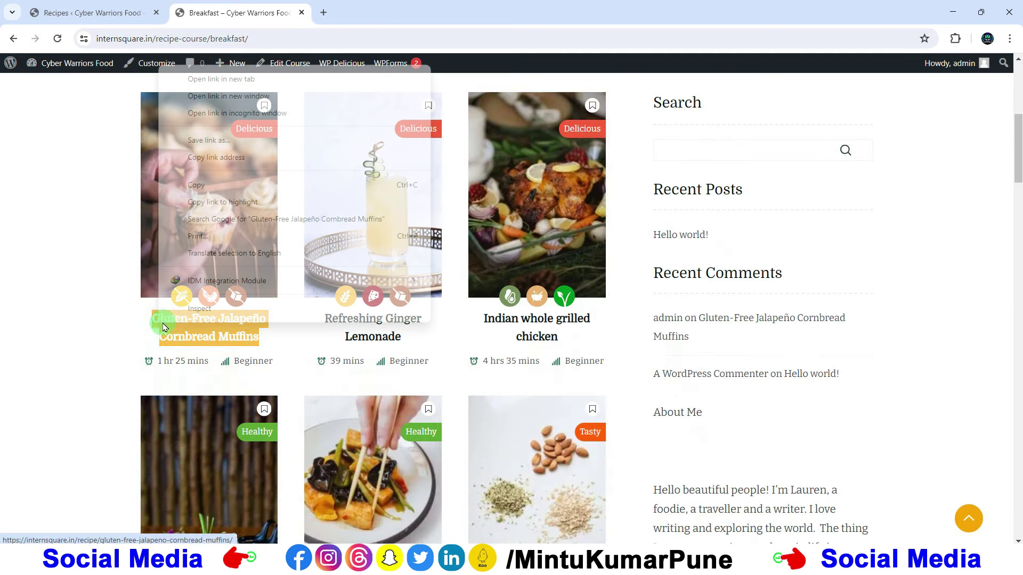
{"action": "left_click", "coordinate": [203, 187]}
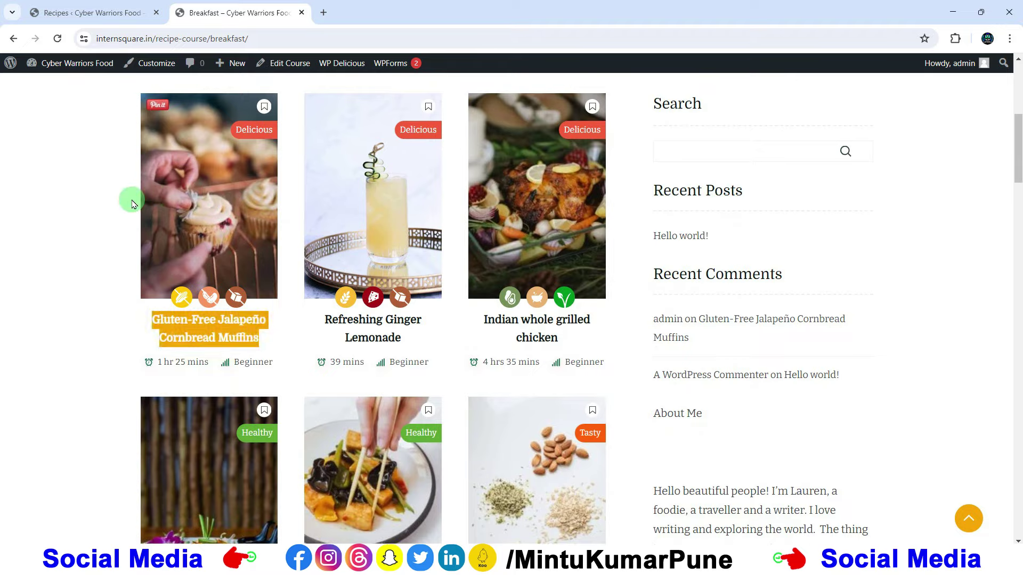
{"action": "scroll", "coordinate": [128, 192], "scroll_direction": "up", "scroll_amount": 7}
{"action": "left_click", "coordinate": [97, 15]}
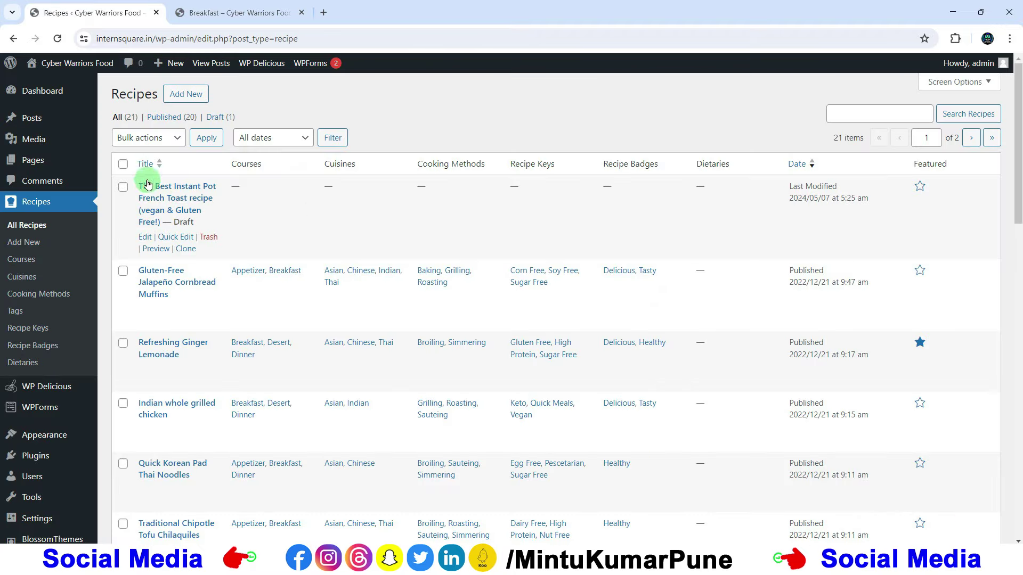
{"action": "left_click", "coordinate": [140, 138]}
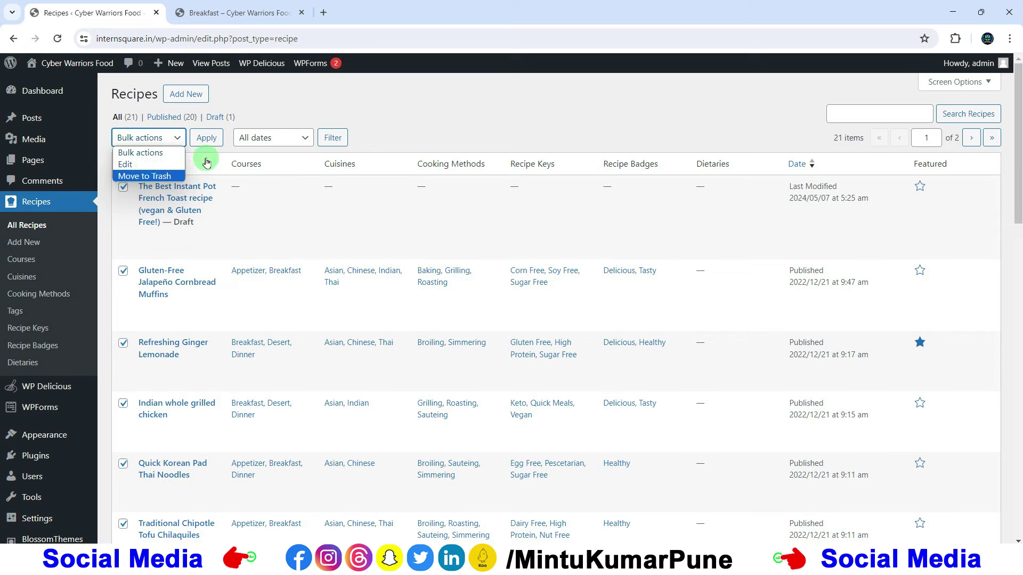
{"action": "left_click", "coordinate": [418, 130]}
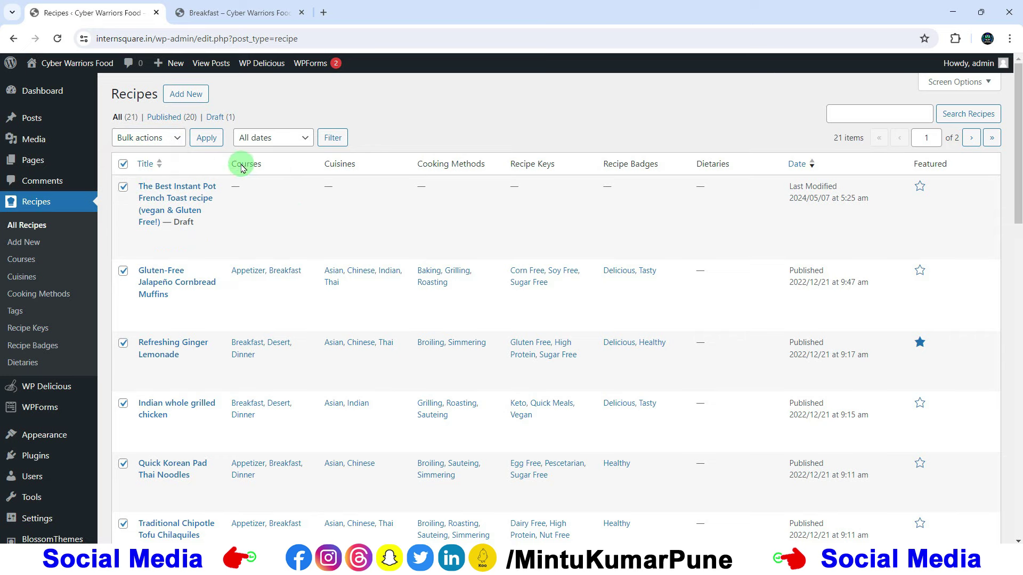
Reload the Breakfast category page and examine its recipe cards and the sidebar sections.
{"action": "left_click", "coordinate": [242, 13]}
{"action": "scroll", "coordinate": [273, 75], "scroll_direction": "up", "scroll_amount": 1}
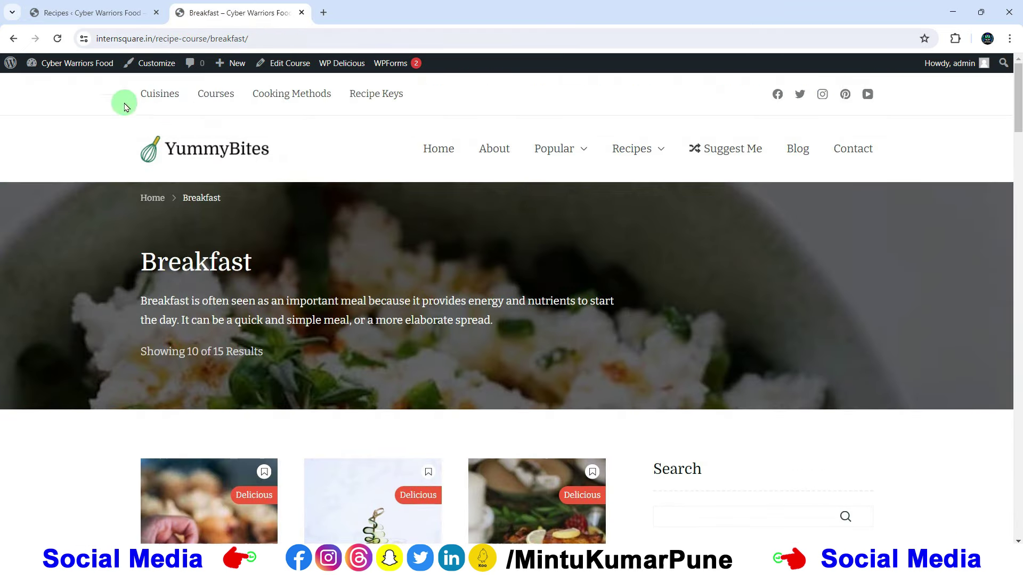
{"action": "left_click", "coordinate": [51, 40]}
{"action": "left_click", "coordinate": [437, 270]}
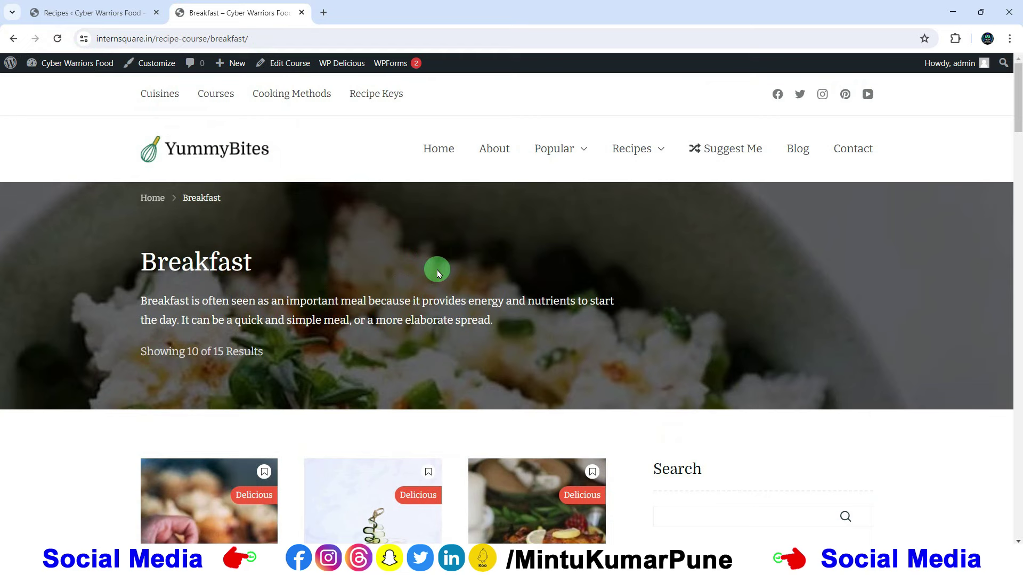
{"action": "scroll", "coordinate": [437, 269], "scroll_direction": "down", "scroll_amount": 6}
{"action": "scroll", "coordinate": [536, 292], "scroll_direction": "down", "scroll_amount": 7}
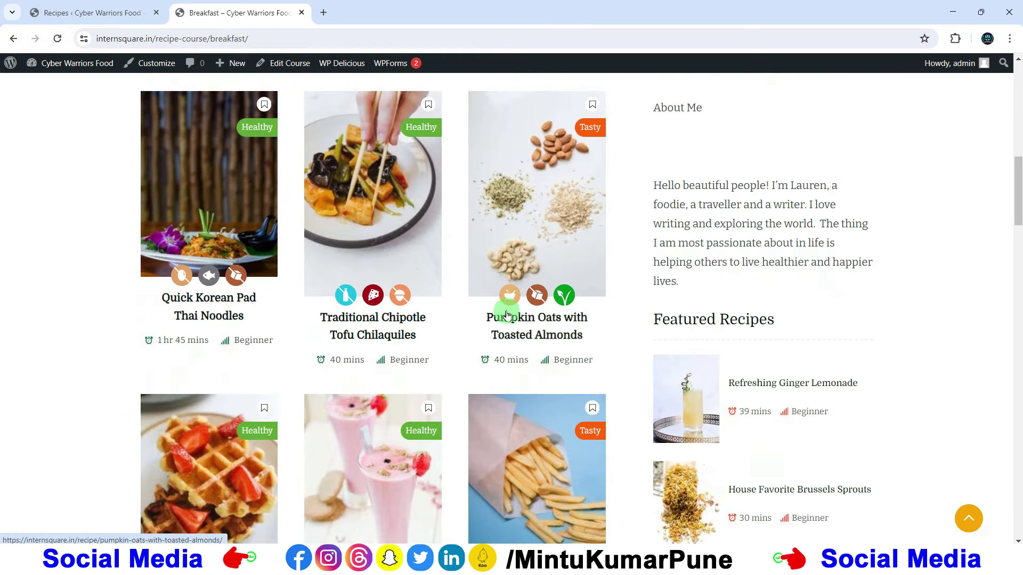
{"action": "scroll", "coordinate": [507, 315], "scroll_direction": "down", "scroll_amount": 5}
{"action": "scroll", "coordinate": [457, 304], "scroll_direction": "down", "scroll_amount": 2}
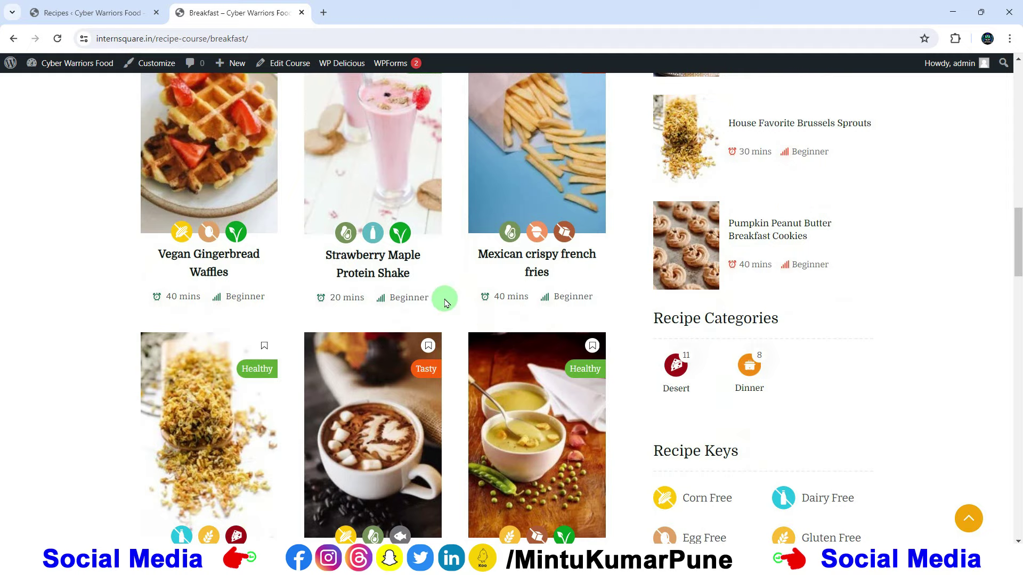
{"action": "scroll", "coordinate": [446, 303], "scroll_direction": "up", "scroll_amount": 15}
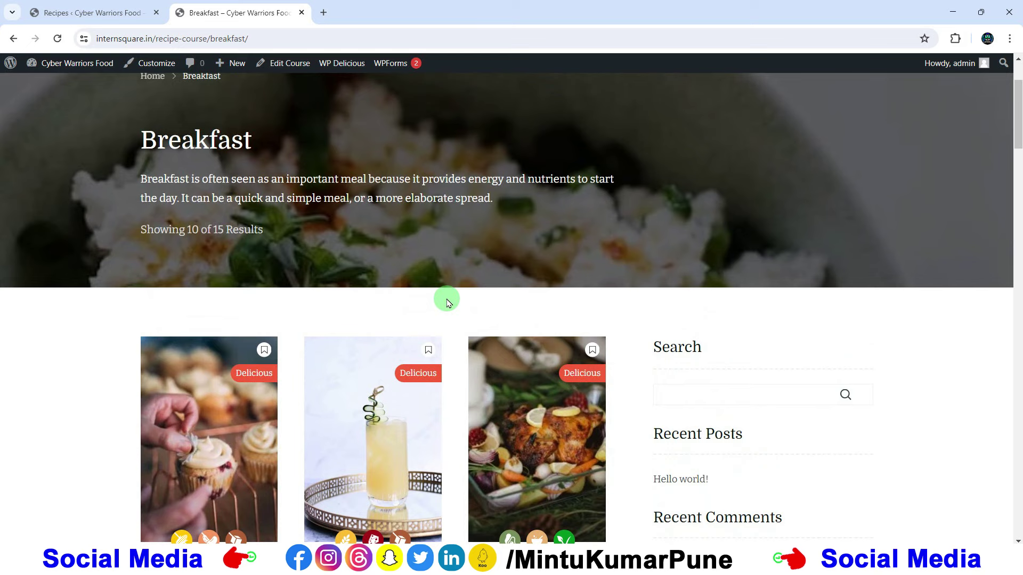
{"action": "scroll", "coordinate": [446, 301], "scroll_direction": "up", "scroll_amount": 3}
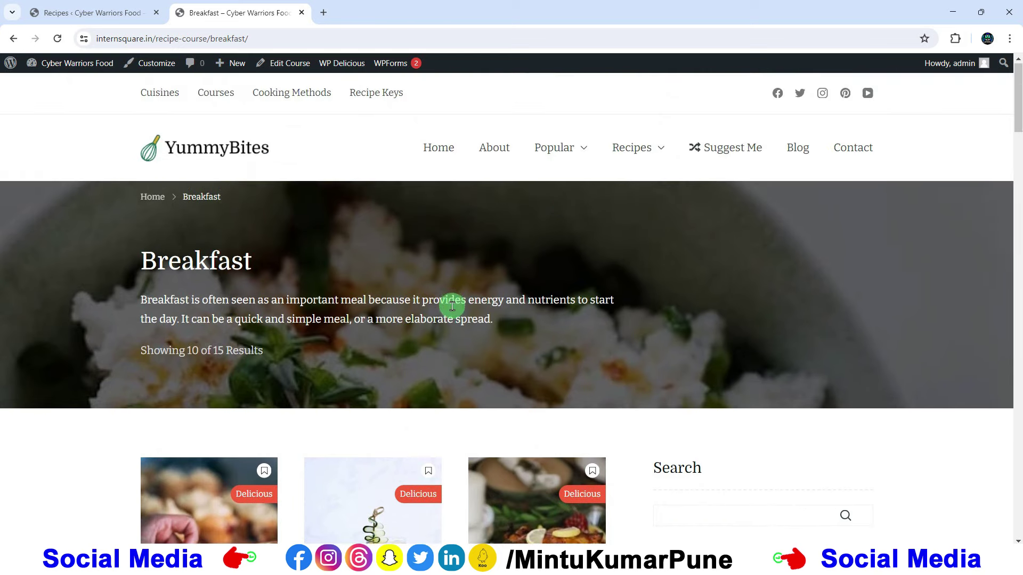
{"action": "scroll", "coordinate": [448, 303], "scroll_direction": "down", "scroll_amount": 3}
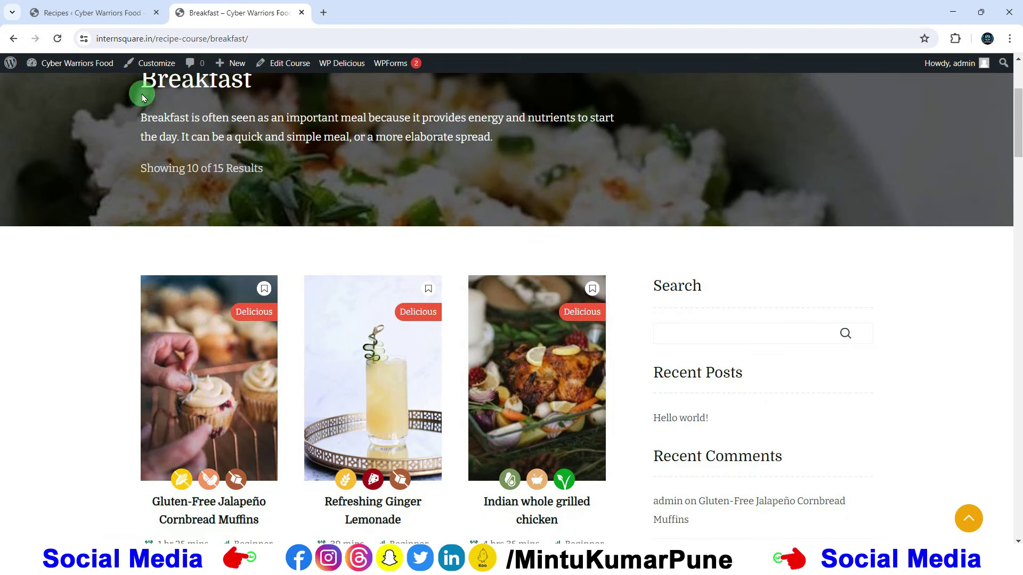
Deselect all recipes in the admin list and compare the listed recipes with those on the Breakfast page.
{"action": "left_click", "coordinate": [103, 14]}
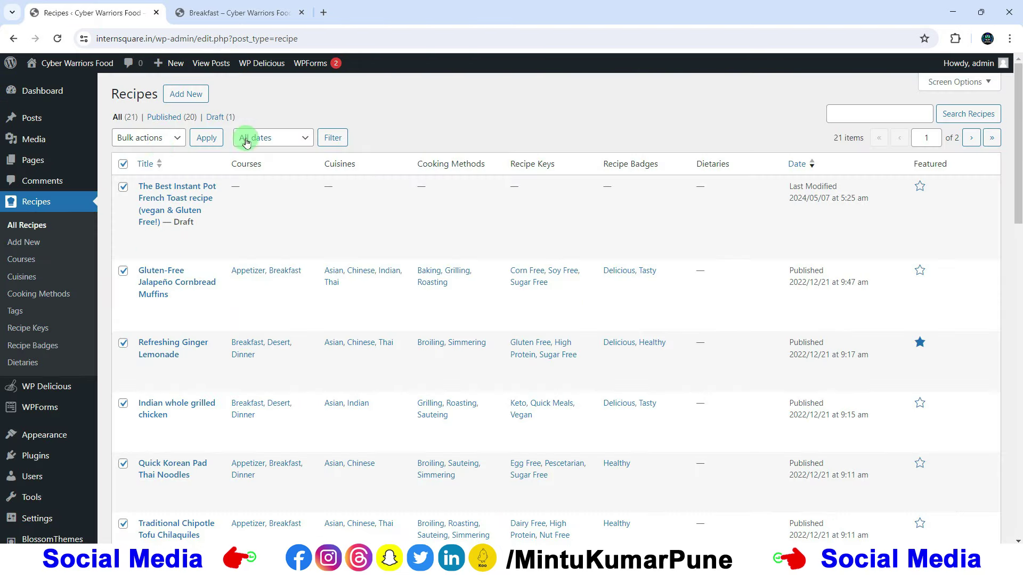
{"action": "left_click", "coordinate": [217, 17]}
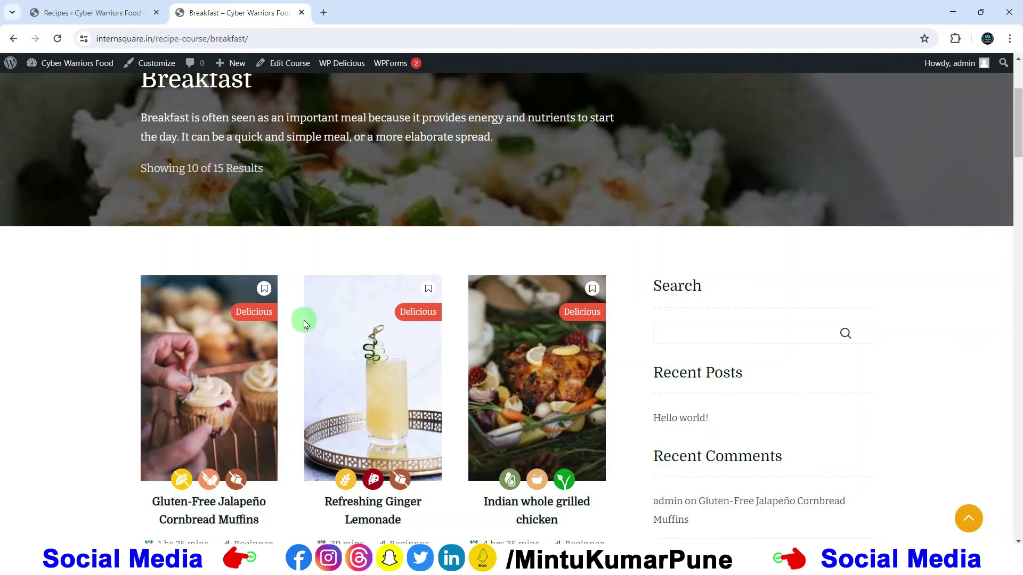
{"action": "left_click", "coordinate": [53, 12]}
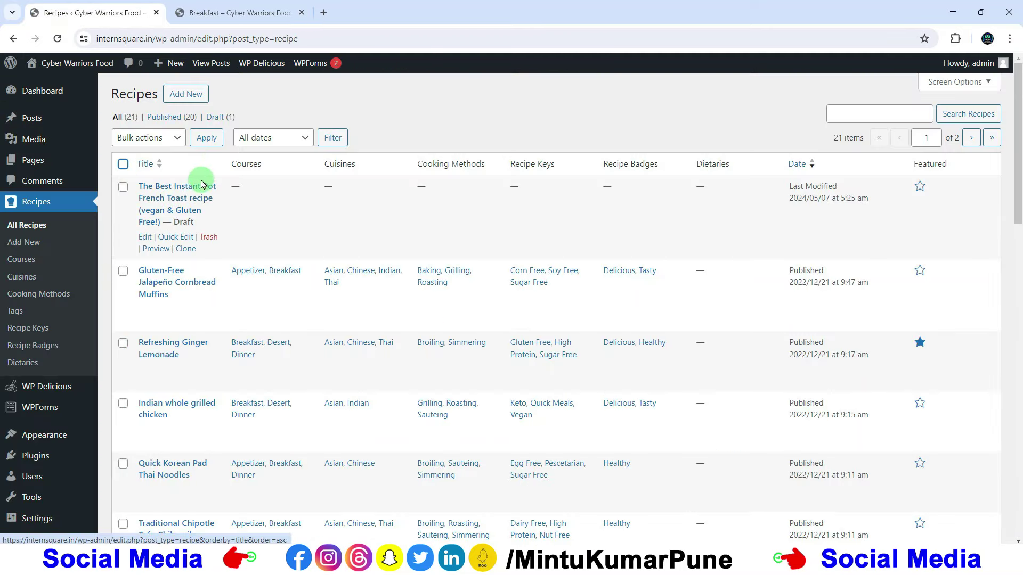
{"action": "scroll", "coordinate": [641, 218], "scroll_direction": "down", "scroll_amount": 9}
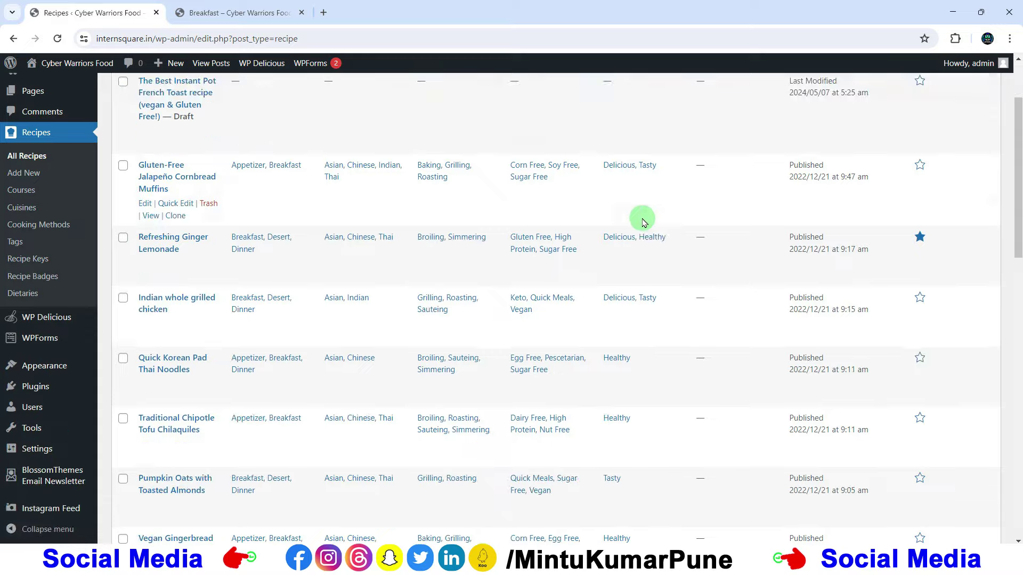
{"action": "scroll", "coordinate": [642, 224], "scroll_direction": "up", "scroll_amount": 9}
{"action": "left_click", "coordinate": [229, 12]}
{"action": "scroll", "coordinate": [237, 213], "scroll_direction": "down", "scroll_amount": 4}
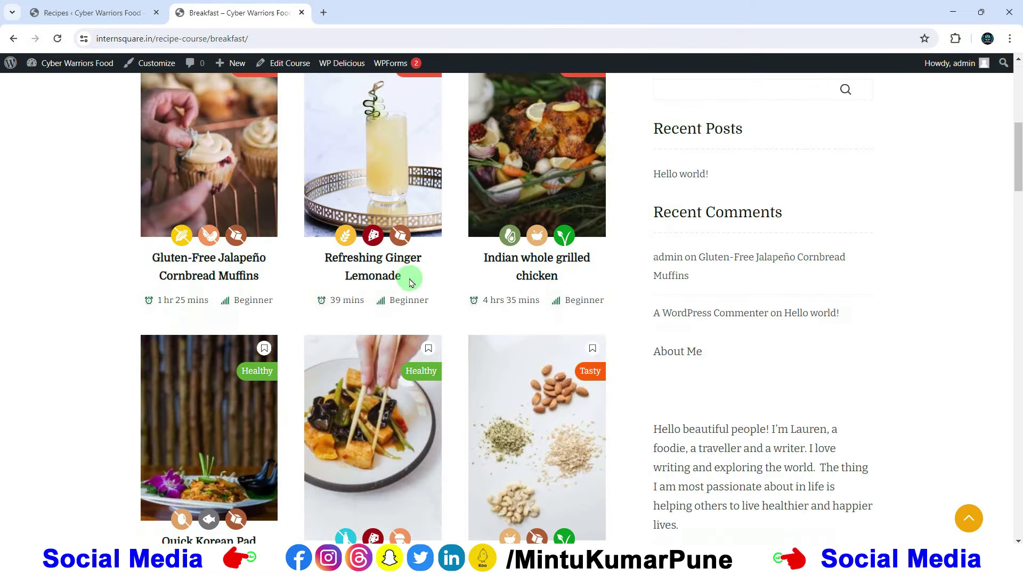
Find "refres" in the admin recipes list and open the Refreshing Ginger Lemonade recipe for editing.
{"action": "left_click", "coordinate": [111, 15]}
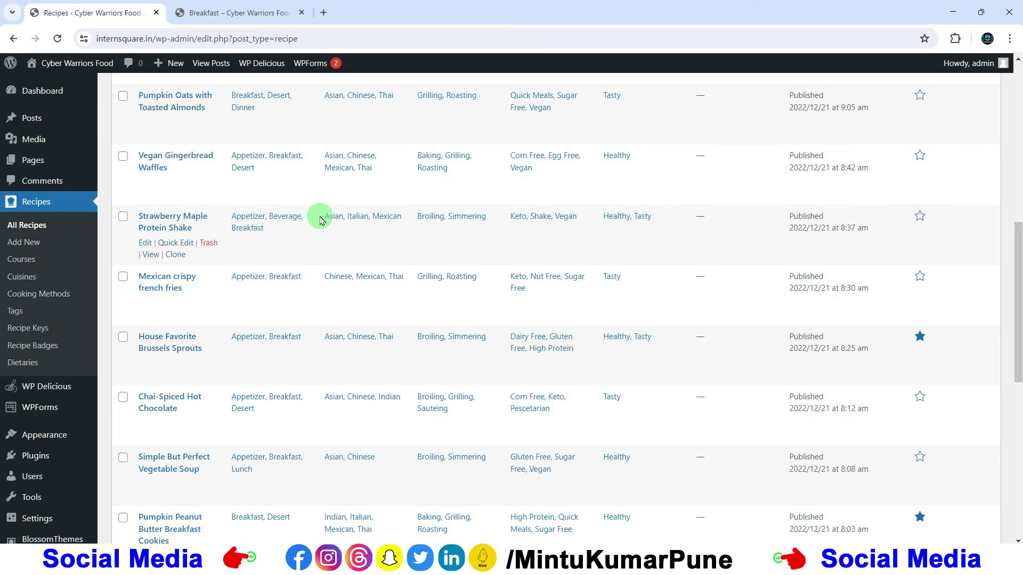
{"action": "key", "text": "ctrl+f"}
{"action": "type", "text": "re"}
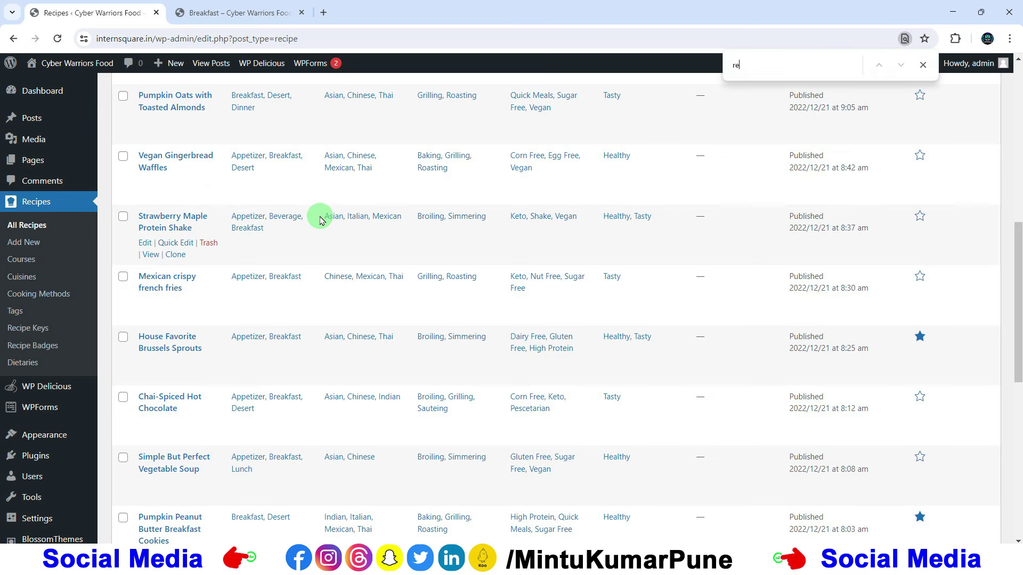
{"action": "type", "text": "fres"}
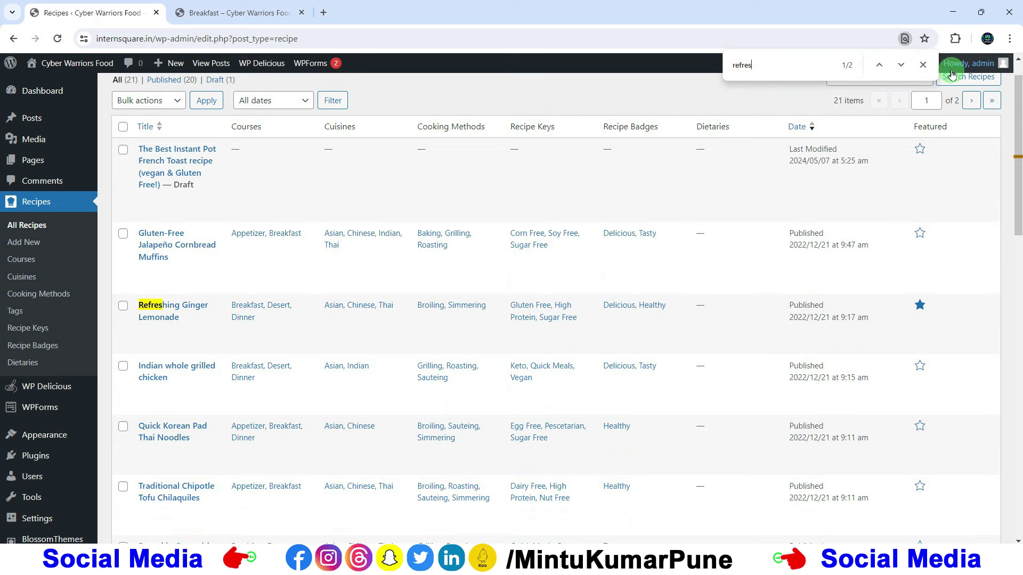
{"action": "left_click", "coordinate": [923, 64]}
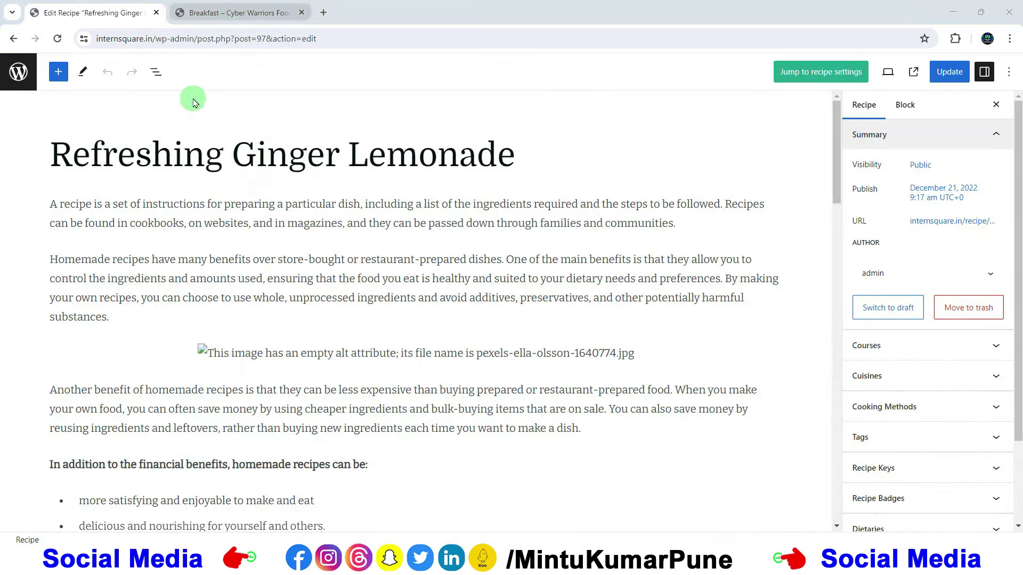
Rename the Refreshing Ginger Lemonade recipe to "Lime Juice" and update it.
{"action": "left_click", "coordinate": [236, 15]}
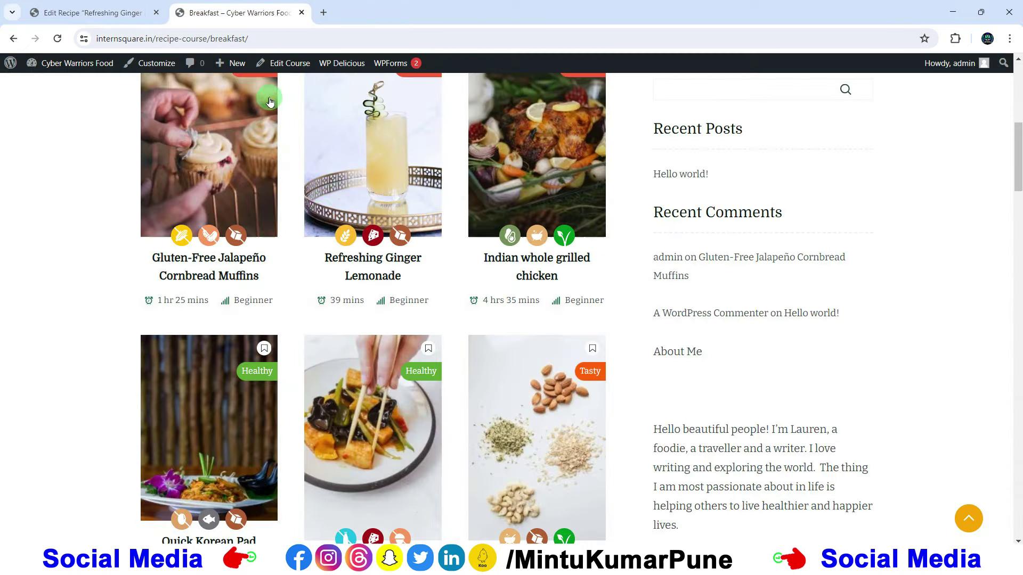
{"action": "left_click", "coordinate": [105, 15]}
{"action": "left_click", "coordinate": [170, 14]}
{"action": "left_click", "coordinate": [118, 17]}
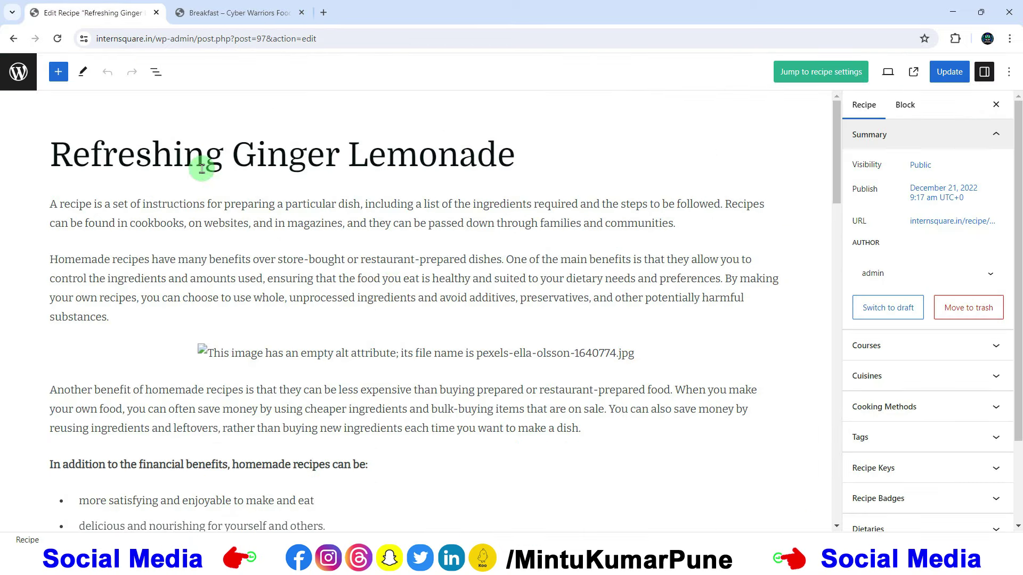
{"action": "left_click_drag", "start_coordinate": [512, 155], "coordinate": [44, 149]}
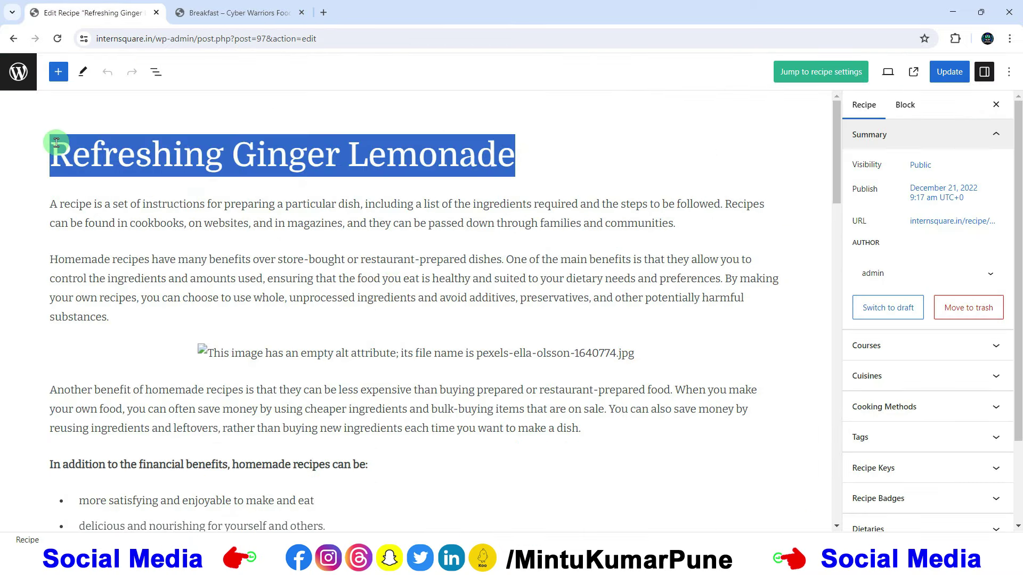
{"action": "type", "text": "Lime Juice"}
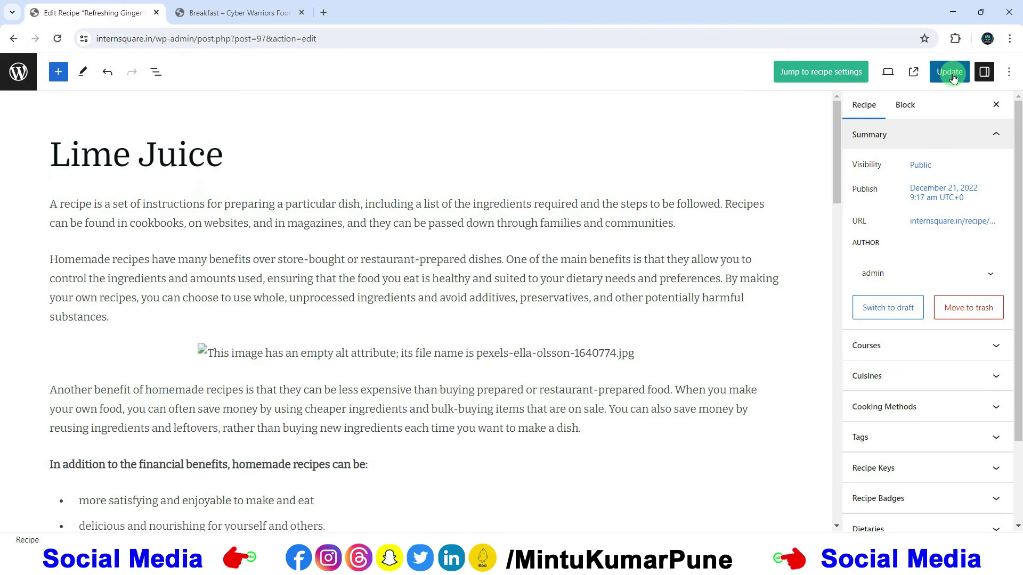
{"action": "left_click", "coordinate": [952, 78]}
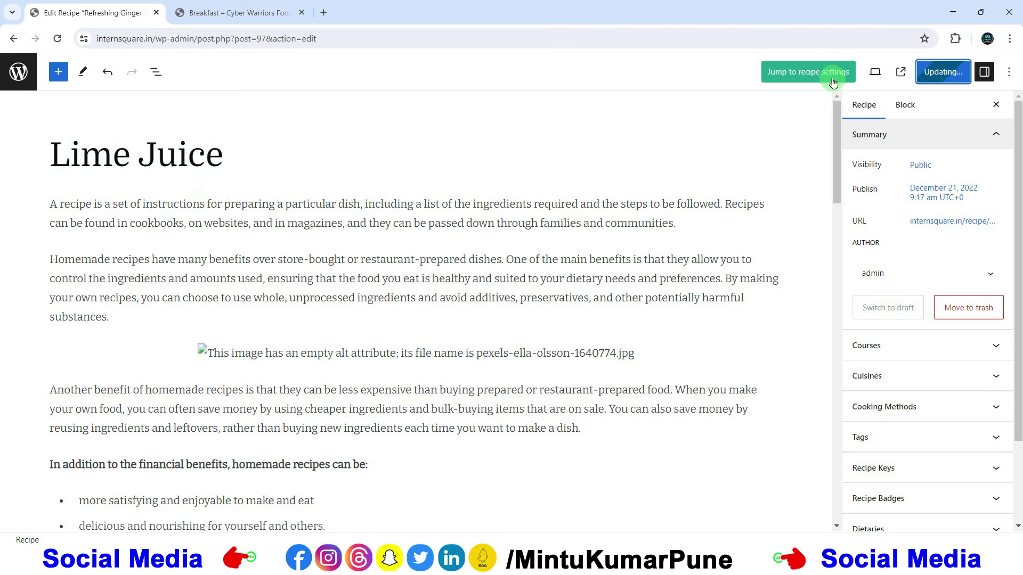
Reload the Breakfast page and check the renamed recipe's card against its content in the editor.
{"action": "left_click", "coordinate": [235, 12]}
{"action": "left_click", "coordinate": [55, 40]}
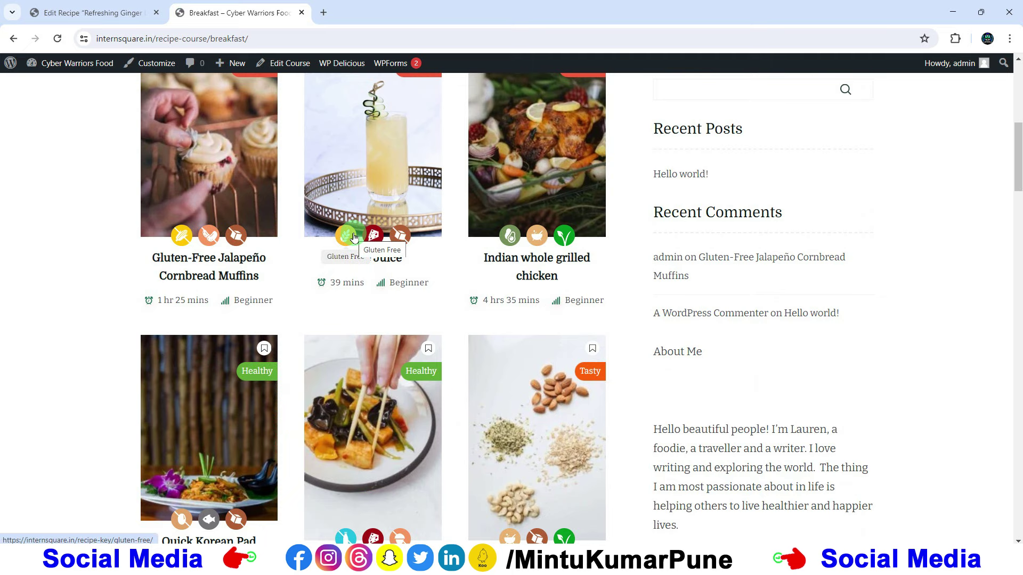
{"action": "left_click", "coordinate": [92, 16]}
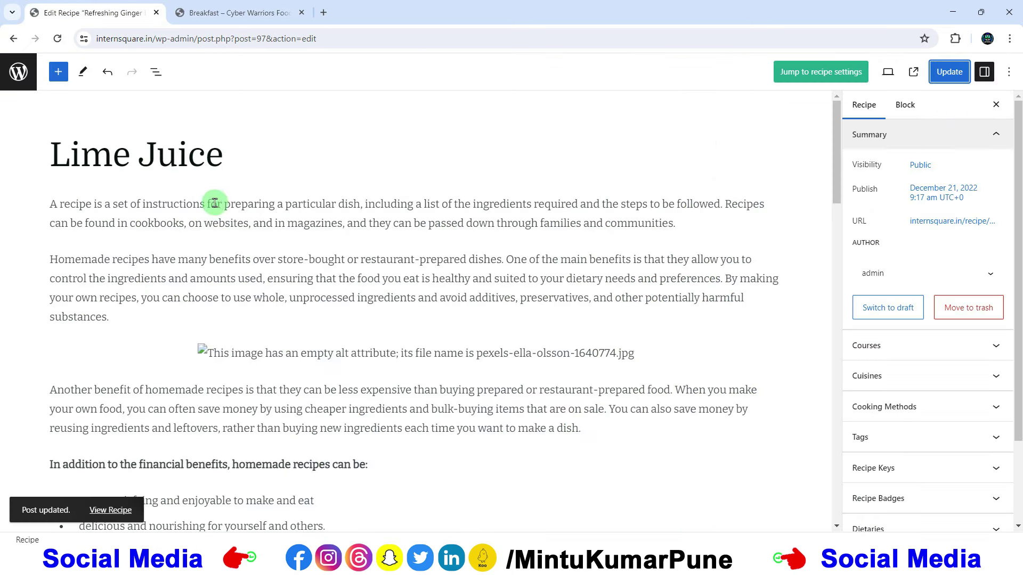
{"action": "left_click", "coordinate": [121, 229]}
{"action": "left_click", "coordinate": [223, 21]}
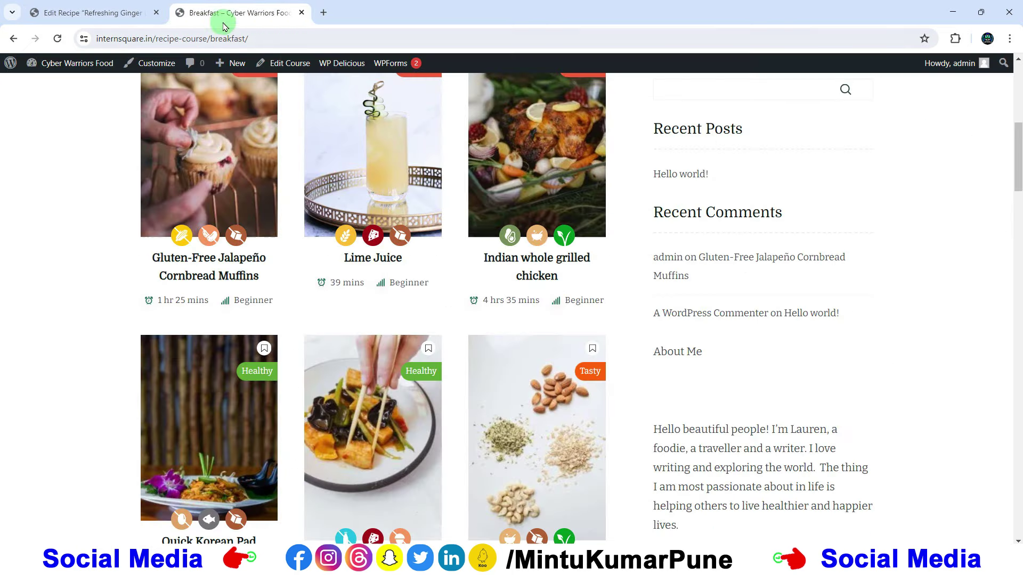
Open the Lime Juice recipe from the Breakfast page and examine the introductory text below its title.
{"action": "left_click", "coordinate": [355, 164]}
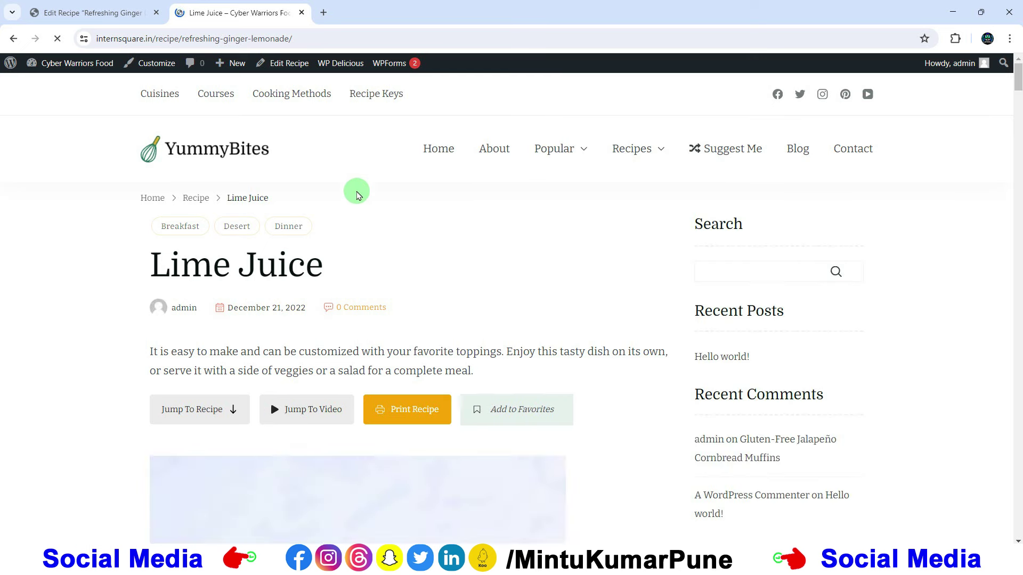
{"action": "scroll", "coordinate": [183, 289], "scroll_direction": "down", "scroll_amount": 1}
{"action": "left_click_drag", "start_coordinate": [150, 290], "coordinate": [530, 305]}
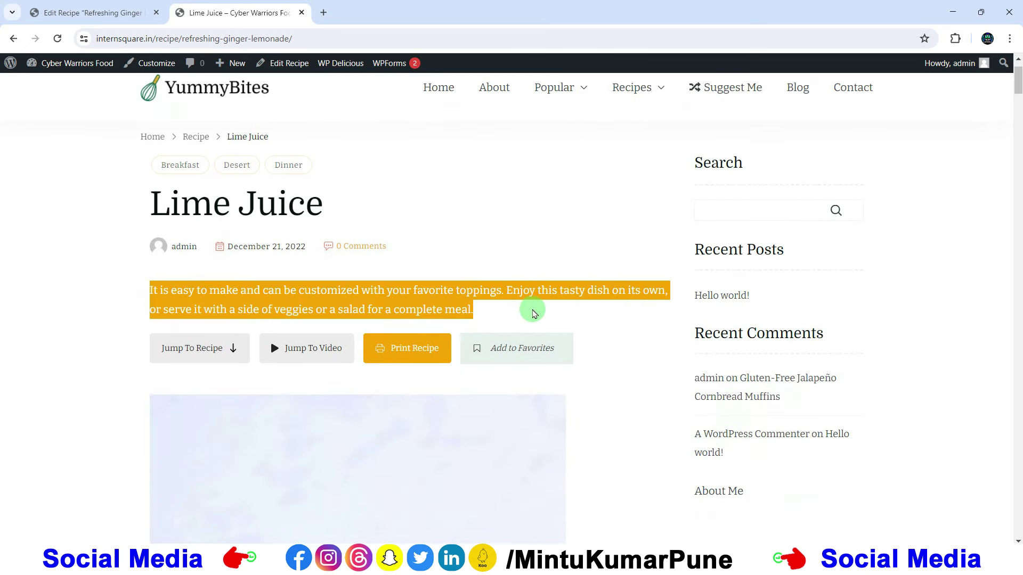
{"action": "left_click", "coordinate": [510, 313]}
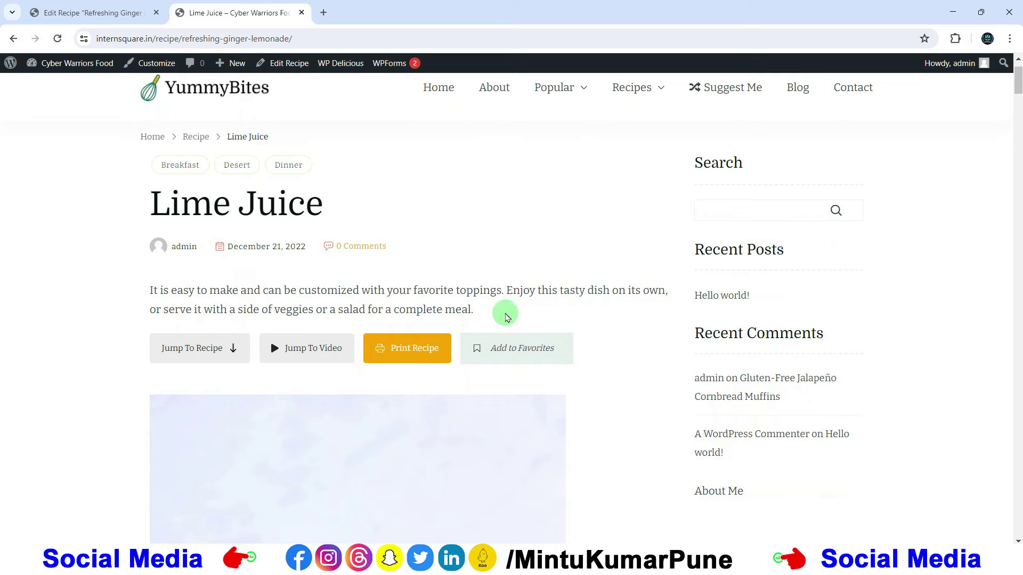
Compare the Recipe Subtitle in the recipe's settings with the text below the title on the Lime Juice page.
{"action": "left_click", "coordinate": [107, 13]}
{"action": "scroll", "coordinate": [238, 227], "scroll_direction": "down", "scroll_amount": 1}
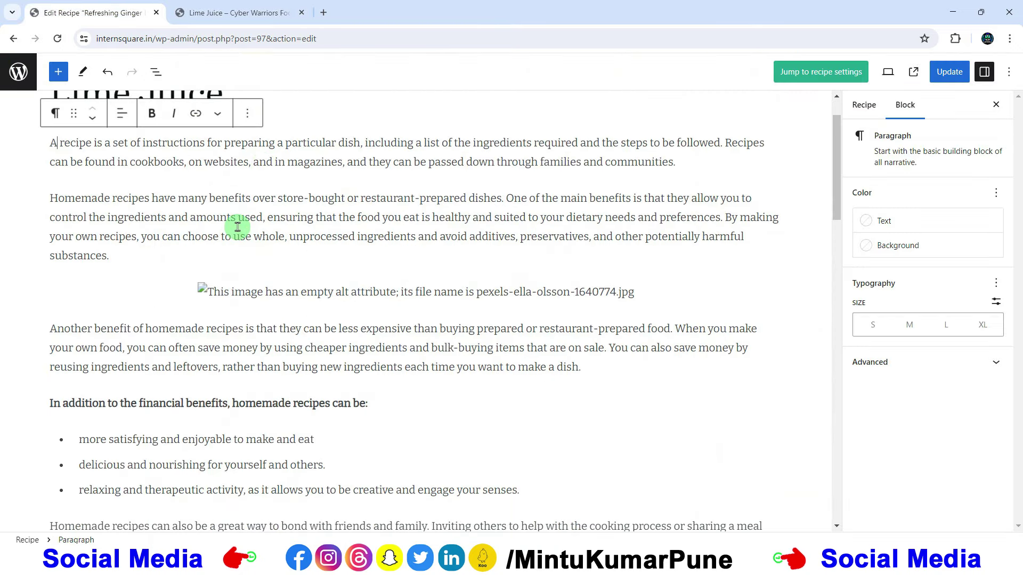
{"action": "scroll", "coordinate": [238, 227], "scroll_direction": "down", "scroll_amount": 16}
{"action": "left_click", "coordinate": [353, 227]}
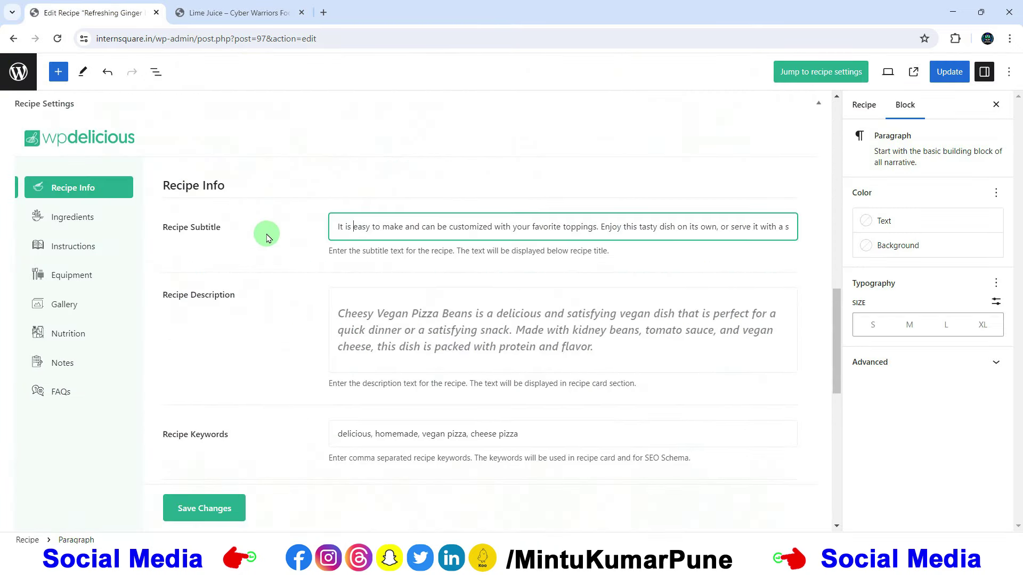
{"action": "left_click_drag", "start_coordinate": [339, 227], "coordinate": [376, 226]}
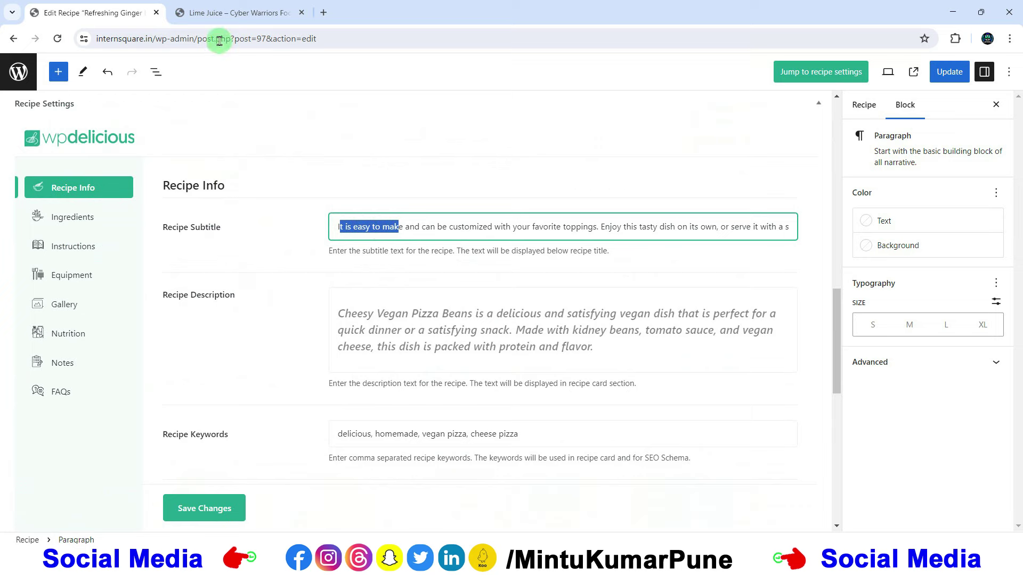
{"action": "left_click", "coordinate": [224, 13]}
{"action": "left_click_drag", "start_coordinate": [151, 291], "coordinate": [376, 308]}
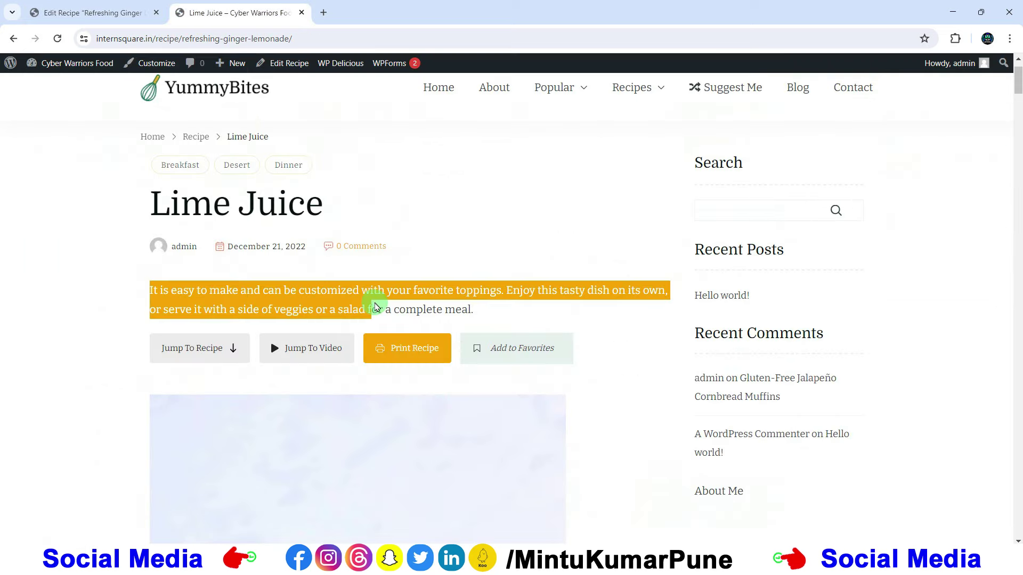
{"action": "key", "text": "ctrl+Tab"}
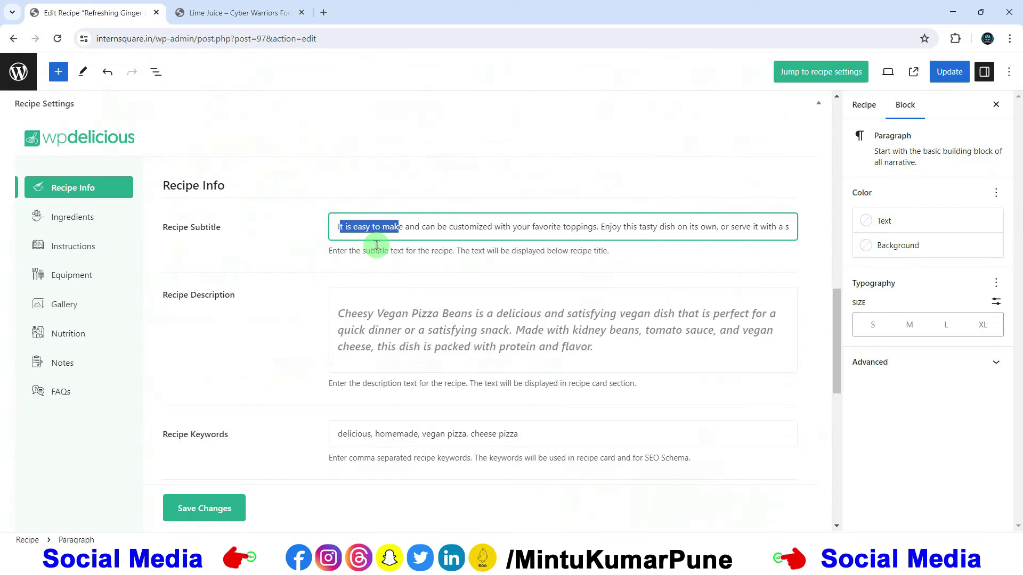
Compare the Recipe Description in the recipe's settings with the Description section on the Lime Juice page.
{"action": "left_click", "coordinate": [367, 315]}
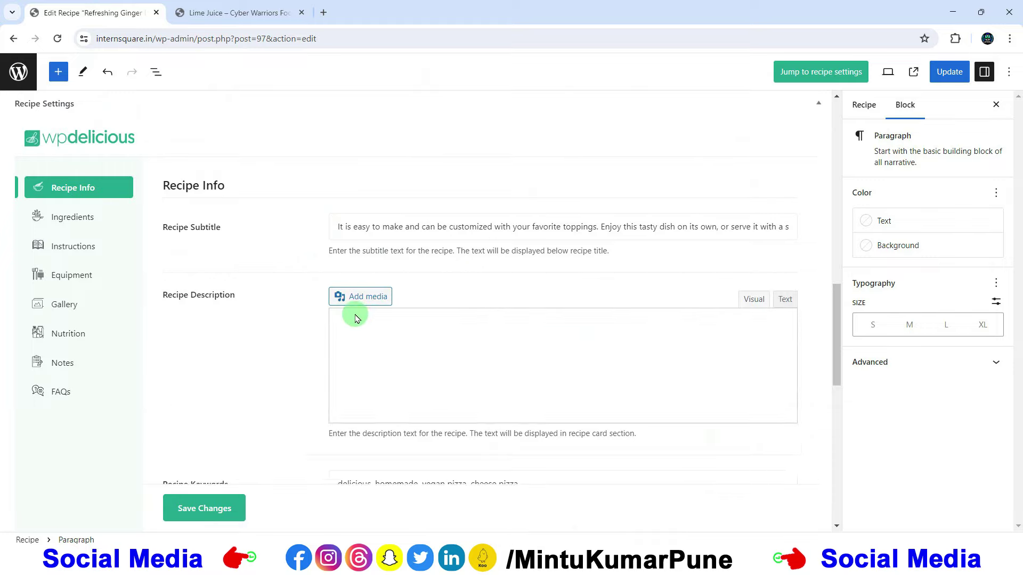
{"action": "left_click", "coordinate": [223, 13]}
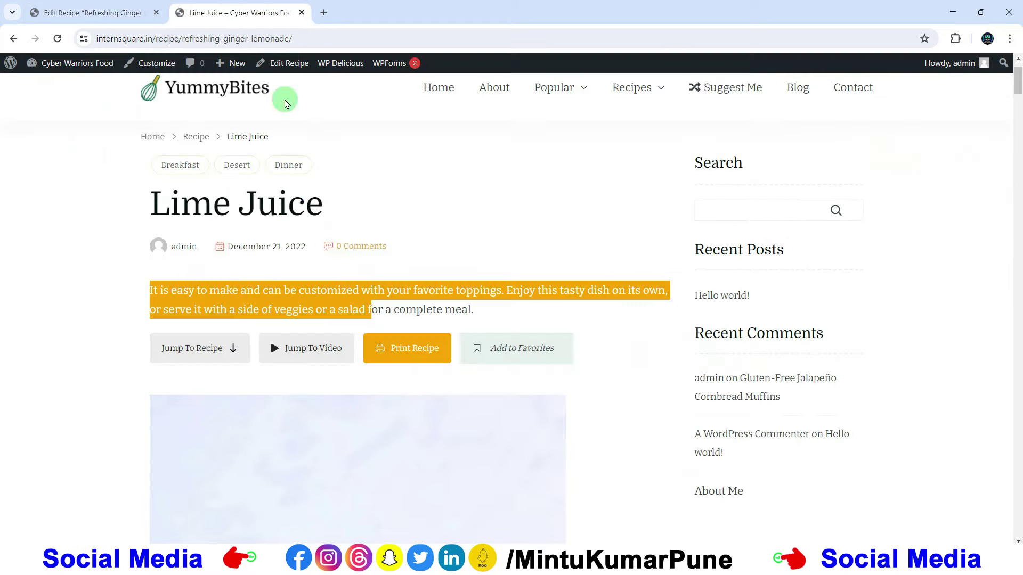
{"action": "scroll", "coordinate": [203, 239], "scroll_direction": "down", "scroll_amount": 15}
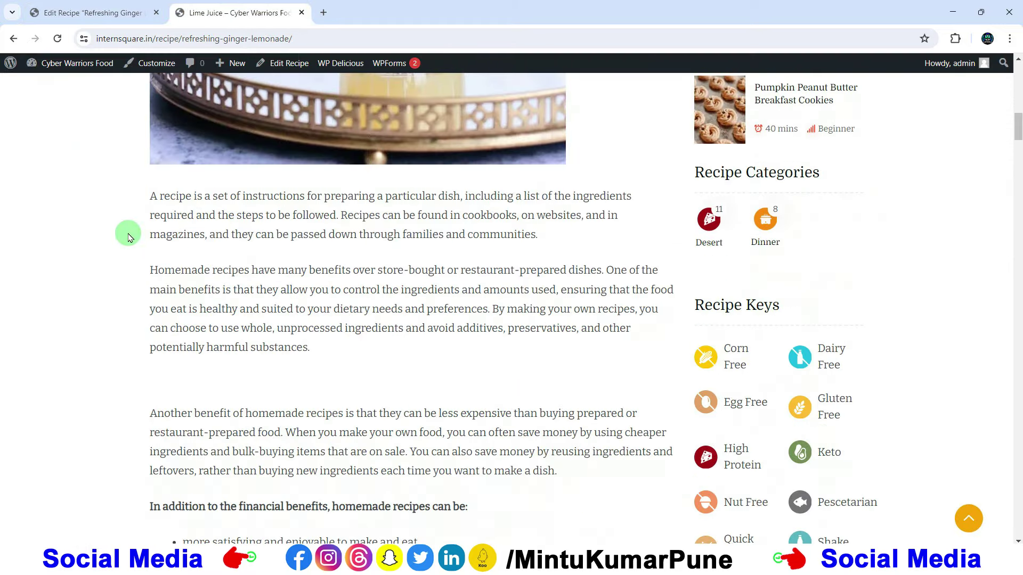
{"action": "scroll", "coordinate": [130, 238], "scroll_direction": "down", "scroll_amount": 20}
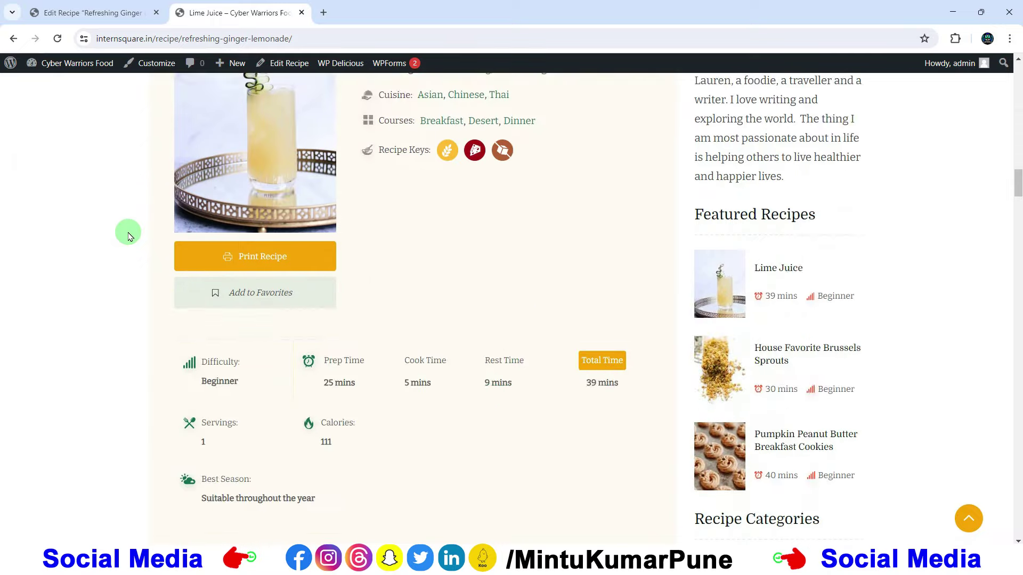
{"action": "scroll", "coordinate": [128, 235], "scroll_direction": "down", "scroll_amount": 5}
{"action": "left_click_drag", "start_coordinate": [177, 216], "coordinate": [369, 257]}
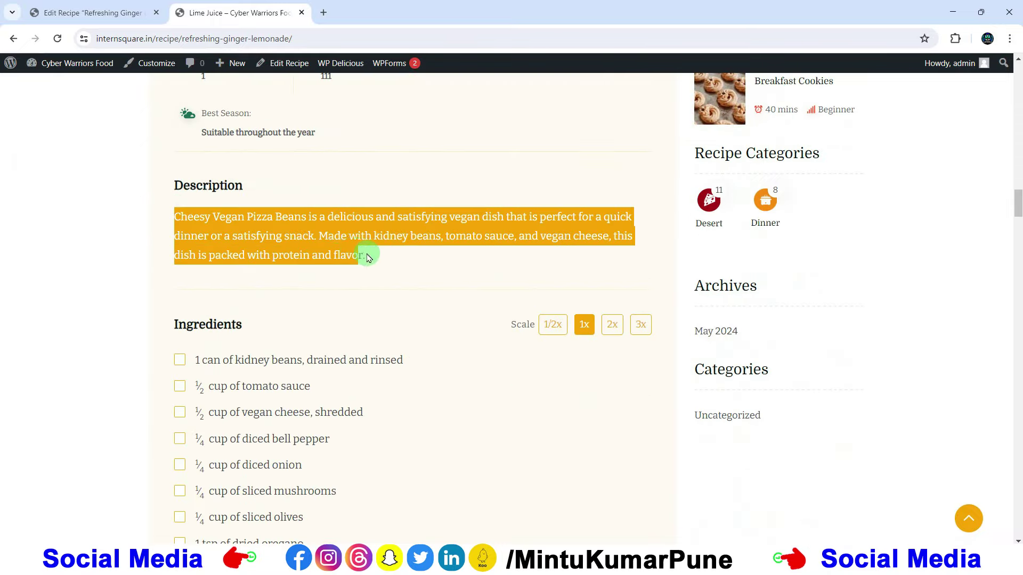
{"action": "left_click", "coordinate": [133, 13]}
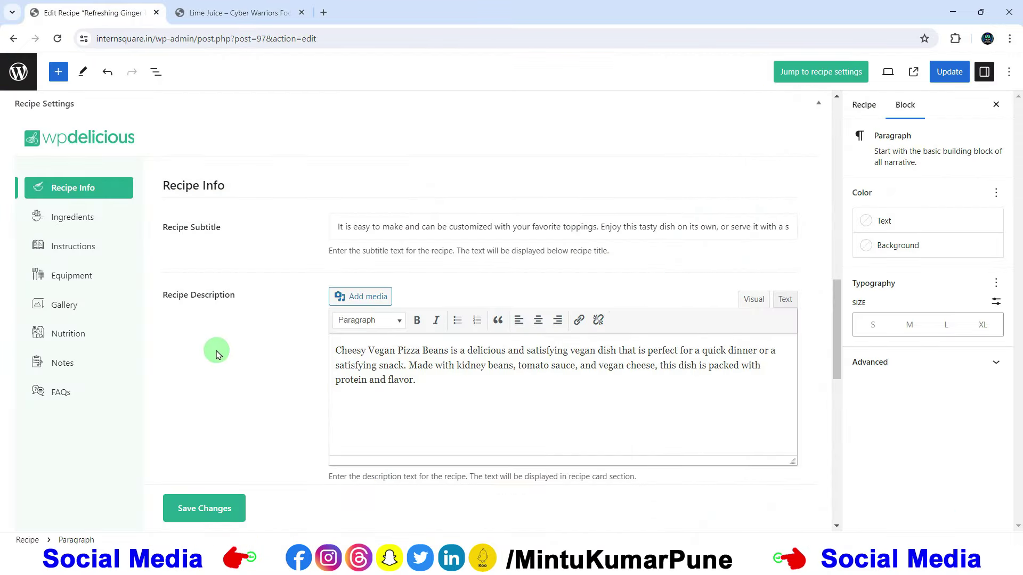
Compare the body paragraphs below the photo on the Lime Juice page with the opening paragraphs in the recipe editor.
{"action": "scroll", "coordinate": [254, 333], "scroll_direction": "up", "scroll_amount": 15}
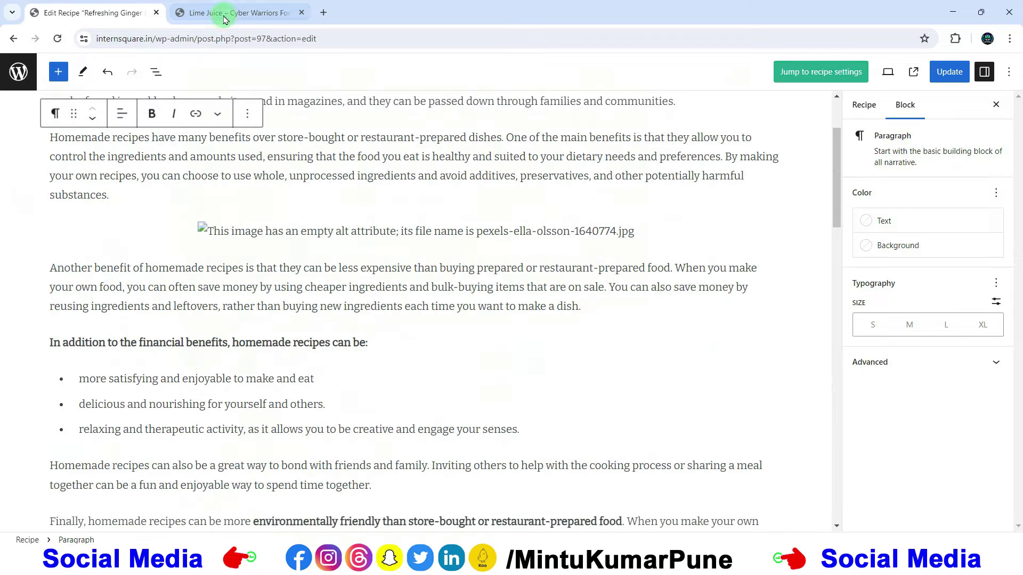
{"action": "left_click", "coordinate": [235, 13]}
{"action": "scroll", "coordinate": [303, 176], "scroll_direction": "up", "scroll_amount": 20}
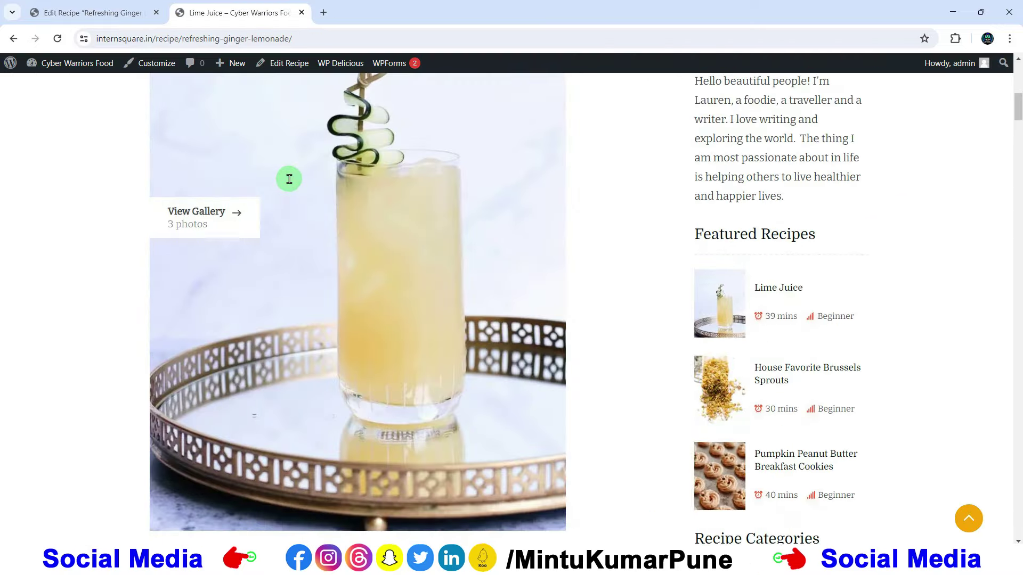
{"action": "scroll", "coordinate": [322, 315], "scroll_direction": "up", "scroll_amount": 4}
{"action": "scroll", "coordinate": [311, 297], "scroll_direction": "down", "scroll_amount": 11}
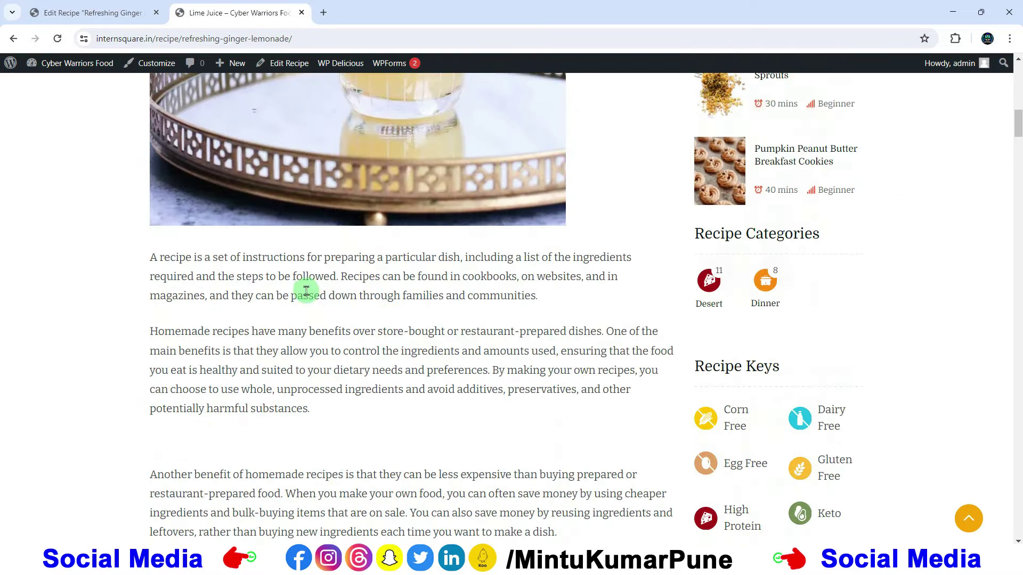
{"action": "left_click_drag", "start_coordinate": [150, 258], "coordinate": [292, 296]}
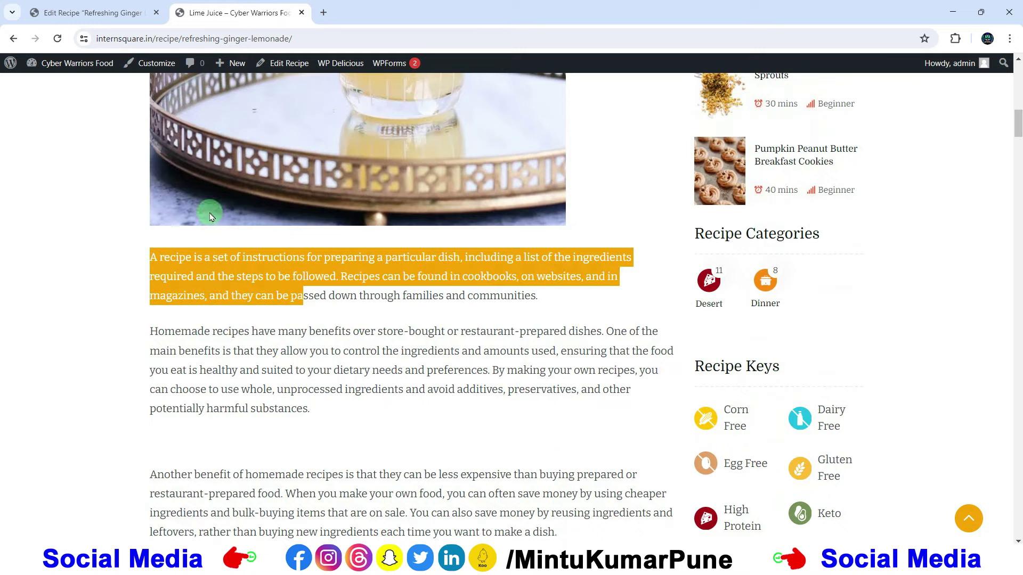
{"action": "left_click", "coordinate": [80, 13]}
{"action": "scroll", "coordinate": [280, 214], "scroll_direction": "up", "scroll_amount": 2}
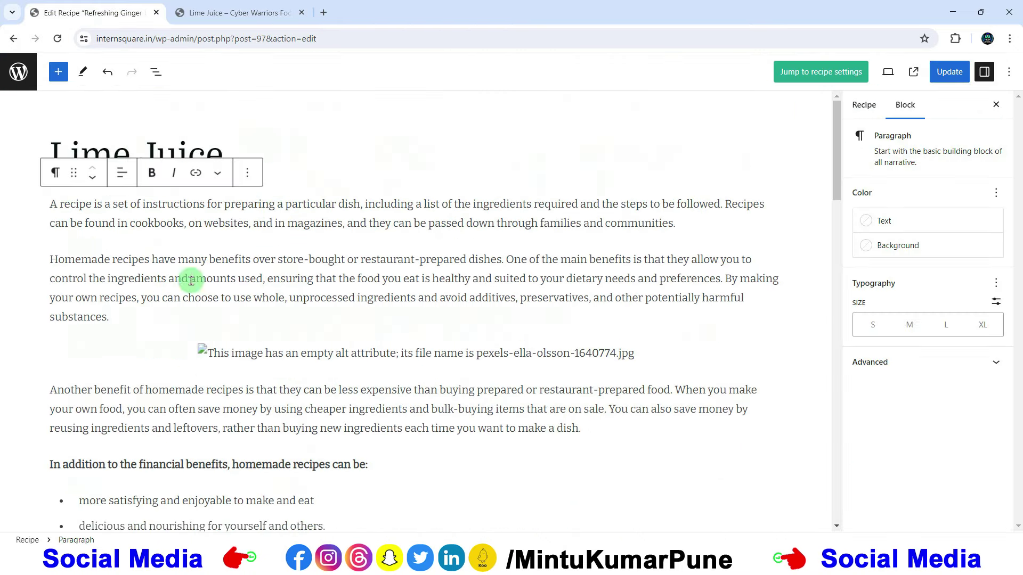
{"action": "left_click_drag", "start_coordinate": [104, 274], "coordinate": [113, 324]}
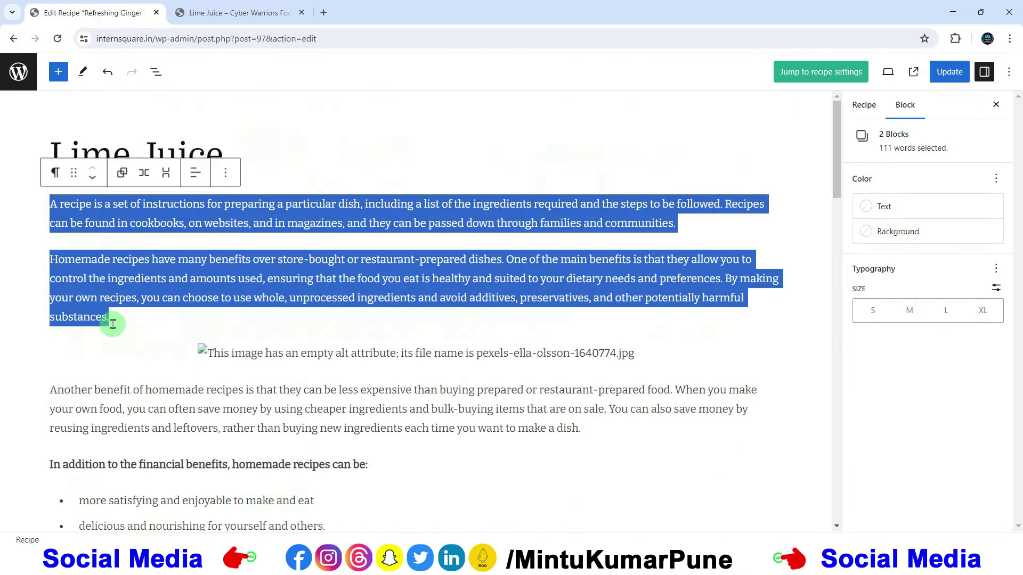
Review the Recipe Info settings and open the recipe's Ingredients settings.
{"action": "scroll", "coordinate": [183, 327], "scroll_direction": "down", "scroll_amount": 5}
{"action": "scroll", "coordinate": [205, 350], "scroll_direction": "down", "scroll_amount": 7}
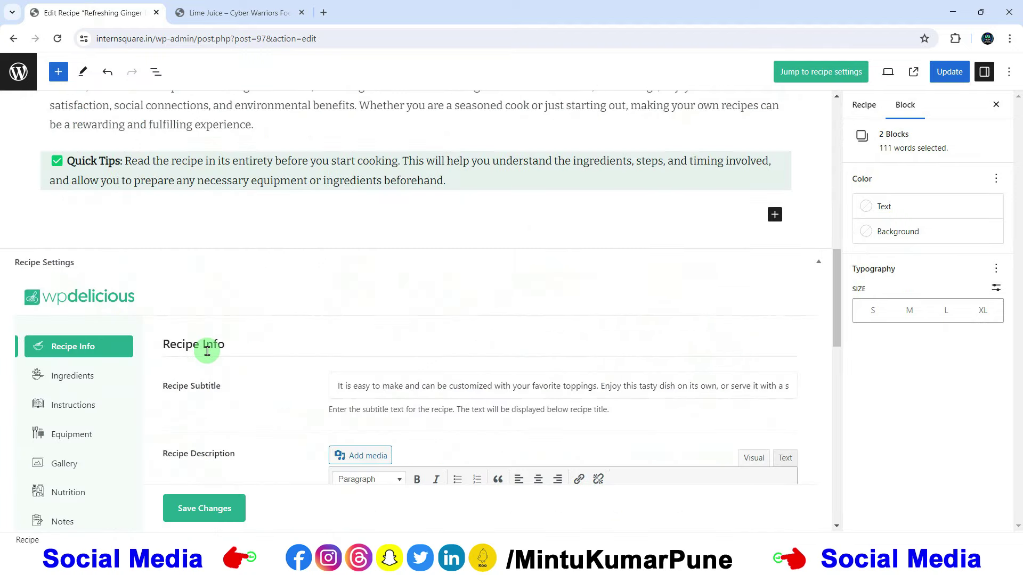
{"action": "scroll", "coordinate": [205, 340], "scroll_direction": "down", "scroll_amount": 3}
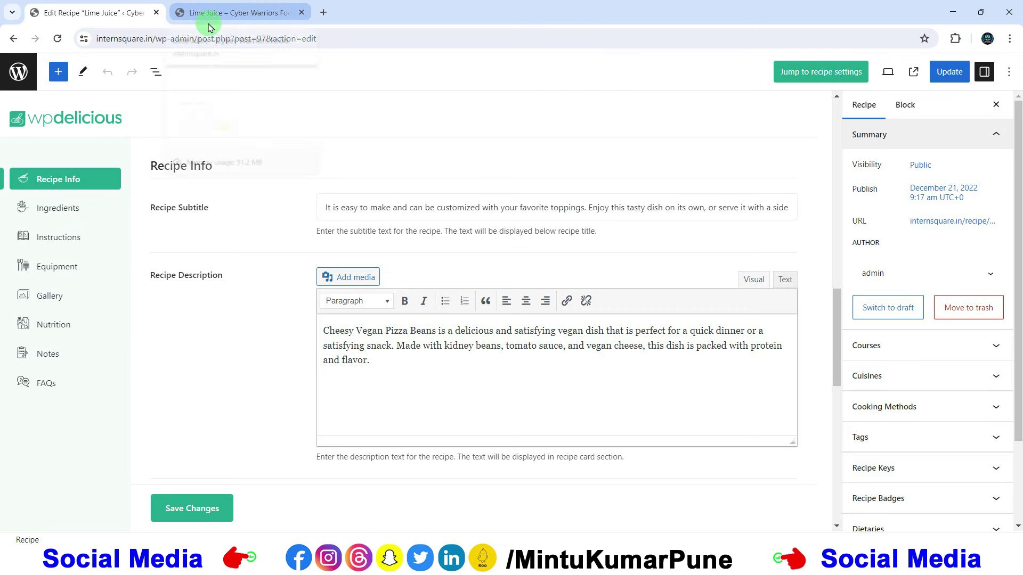
{"action": "left_click", "coordinate": [66, 209]}
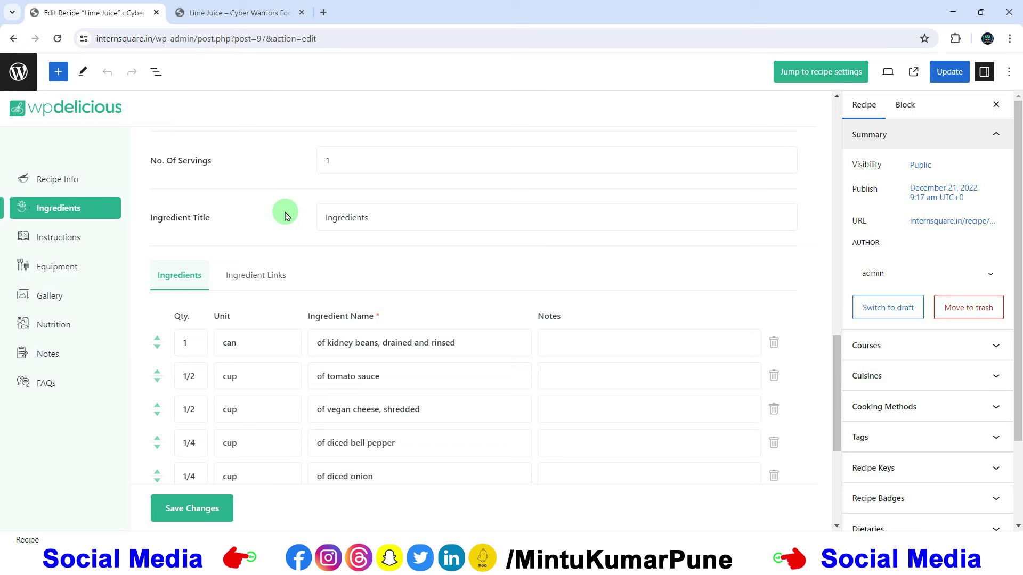
{"action": "scroll", "coordinate": [282, 211], "scroll_direction": "up", "scroll_amount": 2}
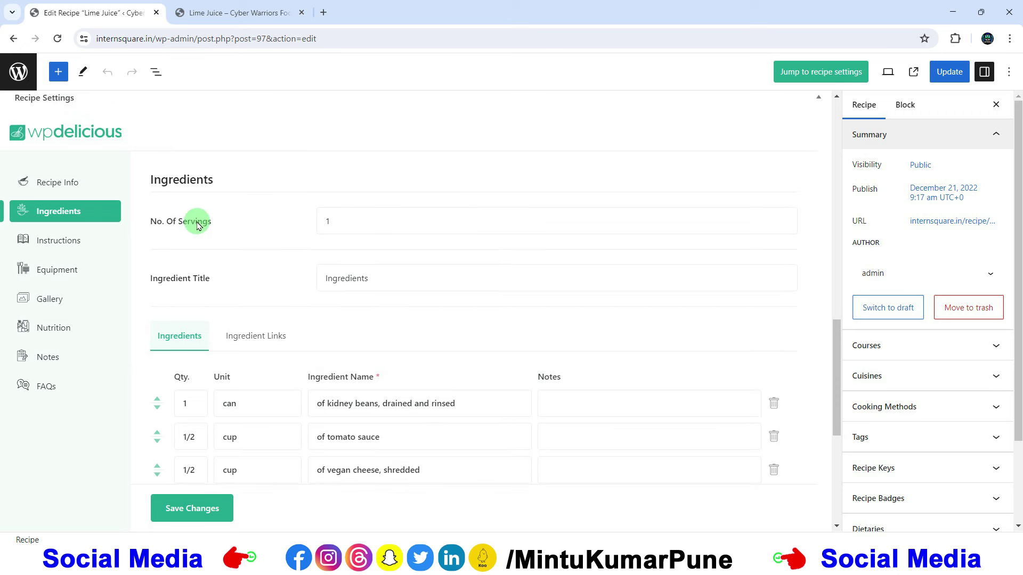
Check the recipe card on the Lime Juice page against the No. Of Servings setting in the editor.
{"action": "left_click", "coordinate": [250, 12]}
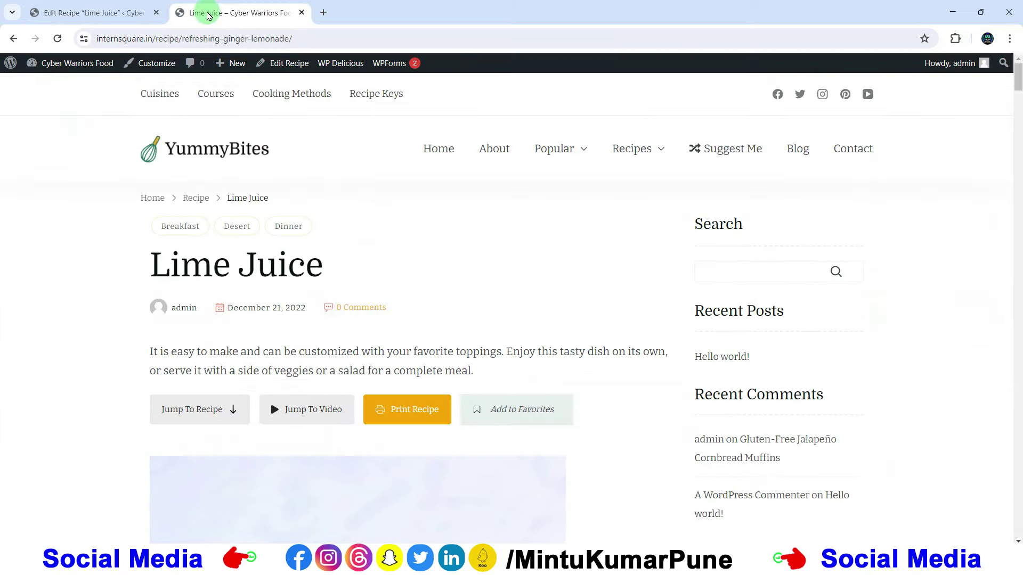
{"action": "scroll", "coordinate": [432, 276], "scroll_direction": "down", "scroll_amount": 7}
{"action": "scroll", "coordinate": [433, 276], "scroll_direction": "down", "scroll_amount": 15}
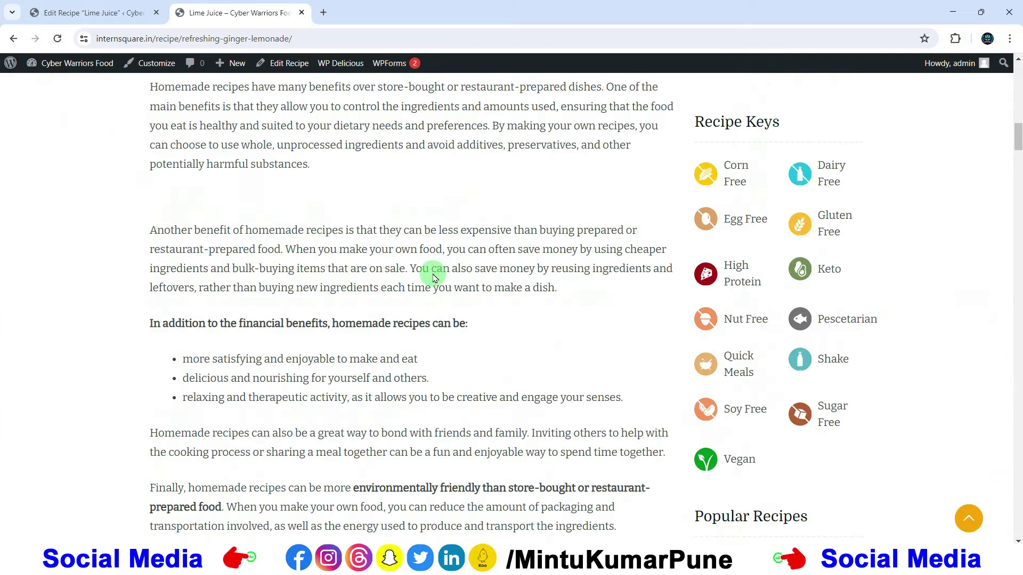
{"action": "scroll", "coordinate": [433, 276], "scroll_direction": "down", "scroll_amount": 6}
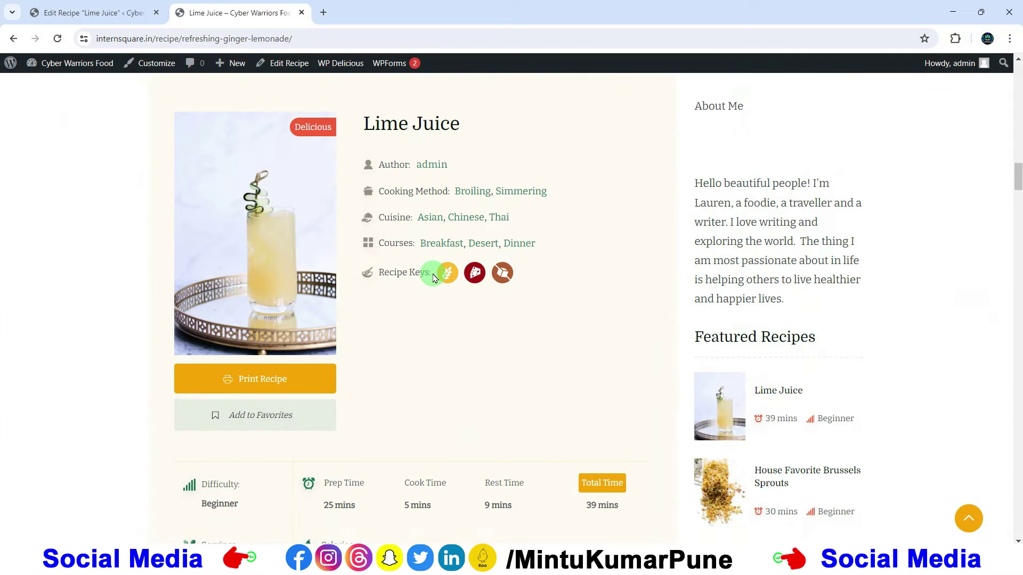
{"action": "left_click", "coordinate": [93, 15]}
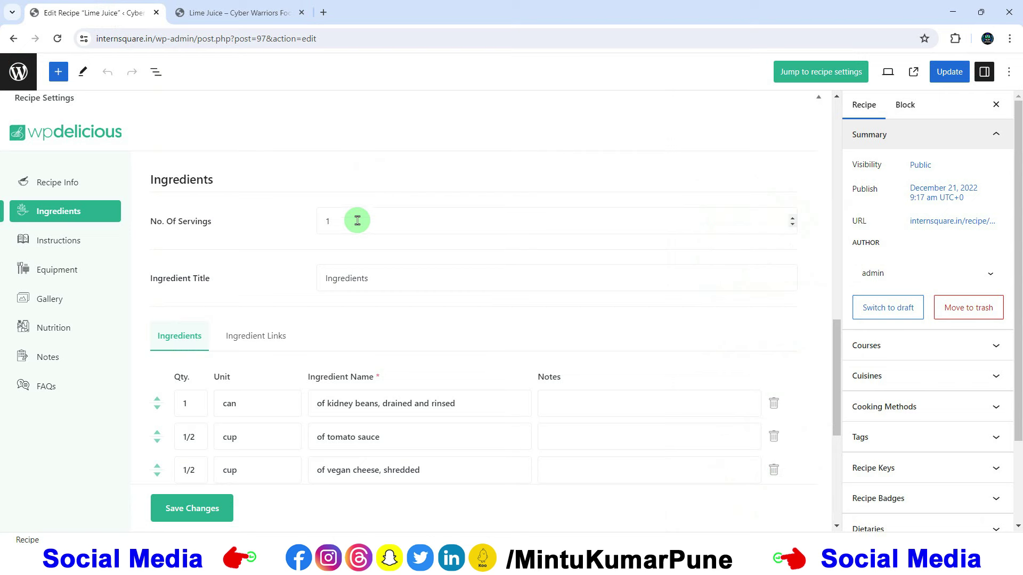
{"action": "left_click_drag", "start_coordinate": [297, 219], "coordinate": [350, 219]}
{"action": "left_click", "coordinate": [229, 226]}
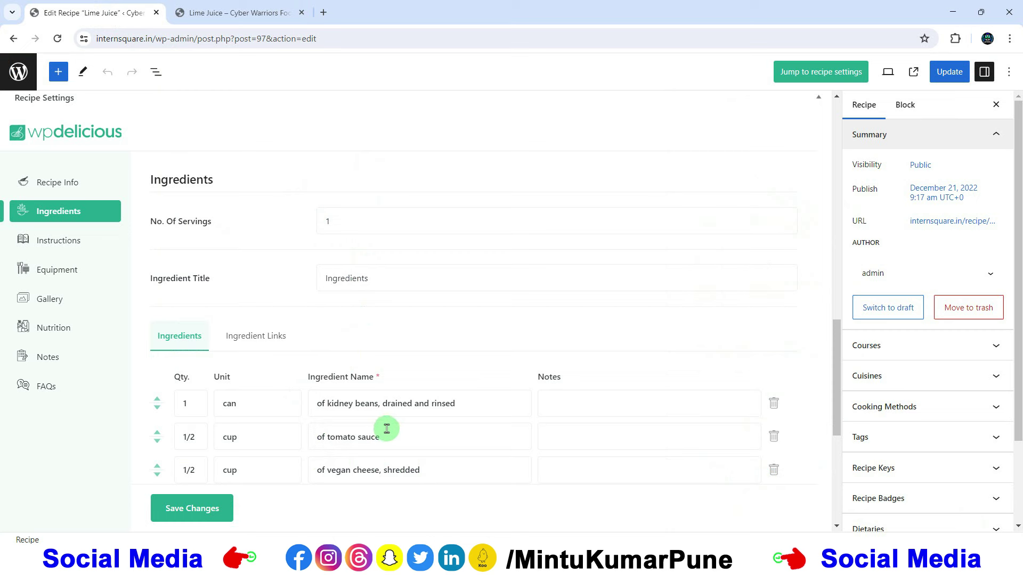
Try changing the number of servings, and set it back to 1.
{"action": "double_click", "coordinate": [341, 222]}
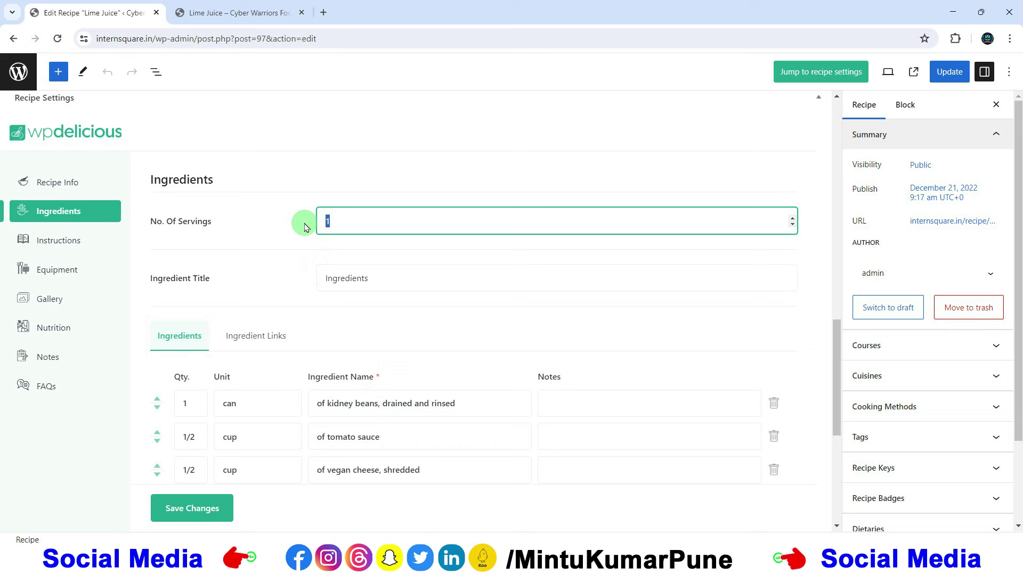
{"action": "left_click", "coordinate": [793, 218]}
{"action": "left_click", "coordinate": [792, 218]}
{"action": "left_click", "coordinate": [792, 218]}
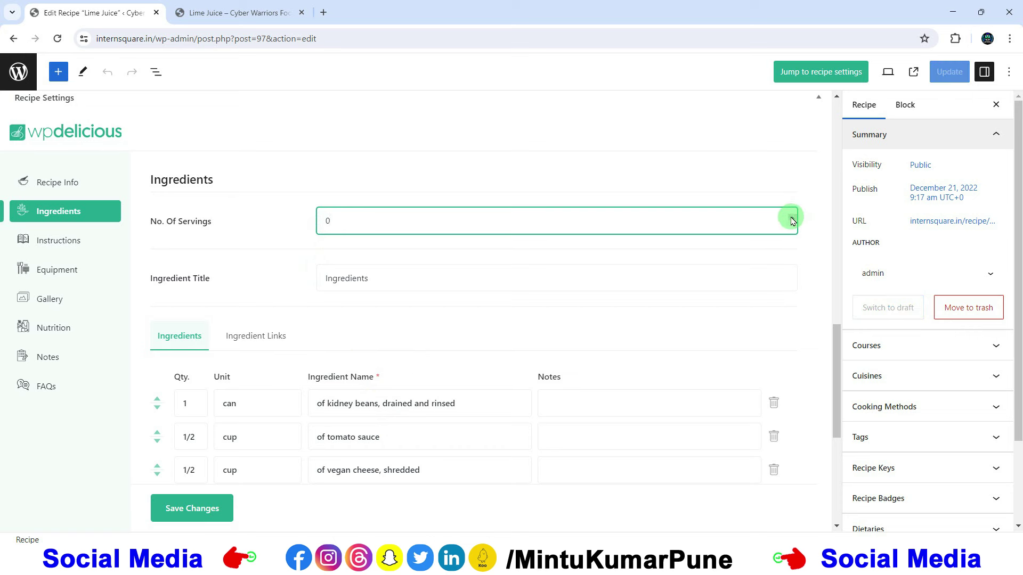
{"action": "left_click", "coordinate": [792, 218]}
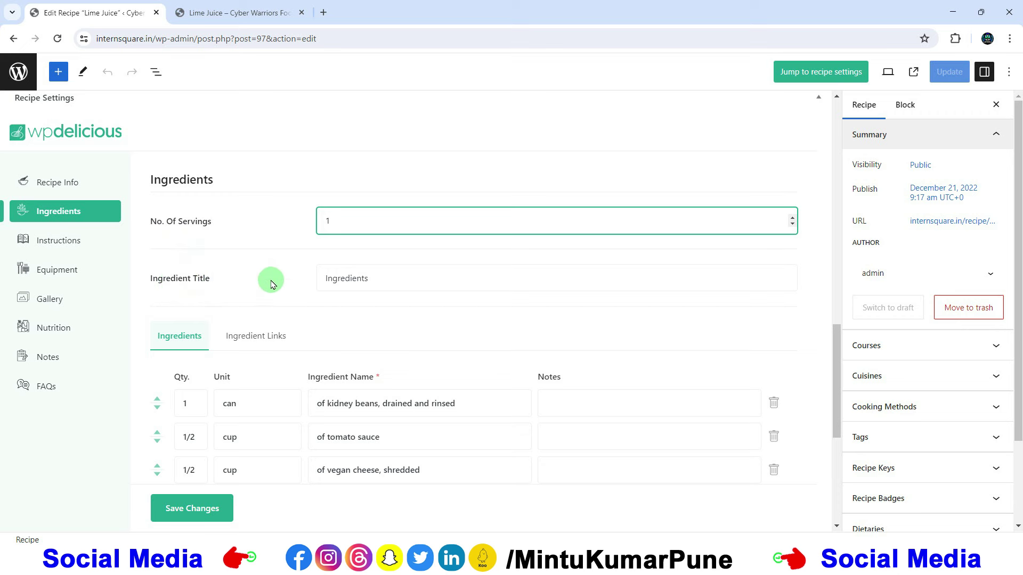
Examine the Ingredient Title and the ingredient list, and open the Ingredient Links view.
{"action": "left_click_drag", "start_coordinate": [379, 278], "coordinate": [292, 279]}
{"action": "left_click", "coordinate": [288, 287]}
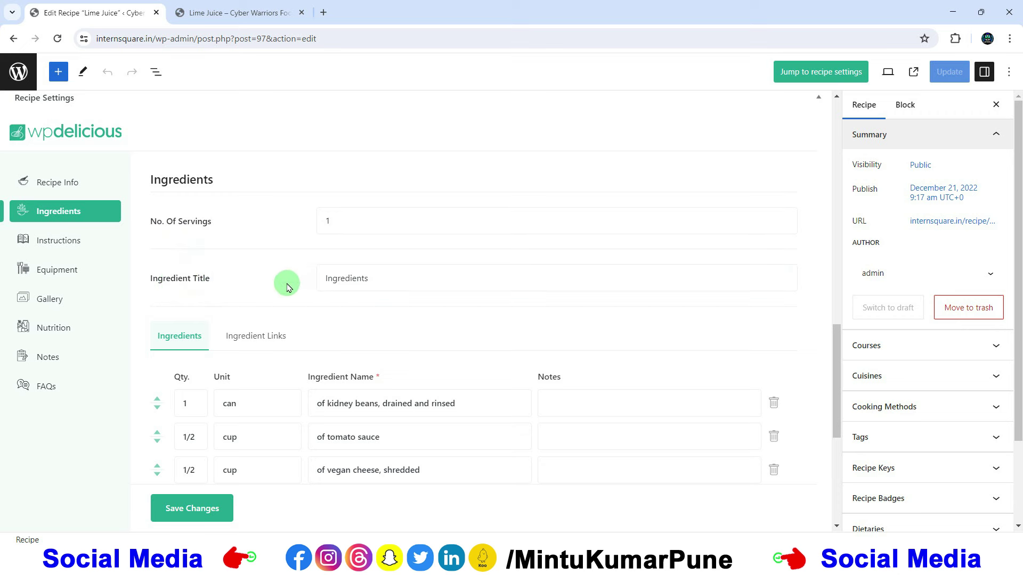
{"action": "scroll", "coordinate": [288, 287], "scroll_direction": "down", "scroll_amount": 2}
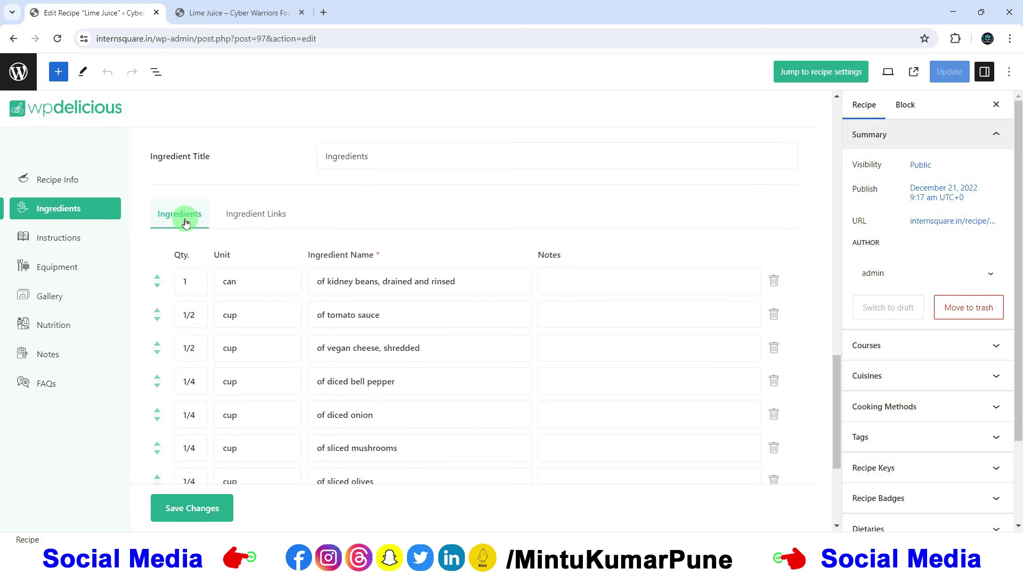
{"action": "left_click", "coordinate": [246, 216]}
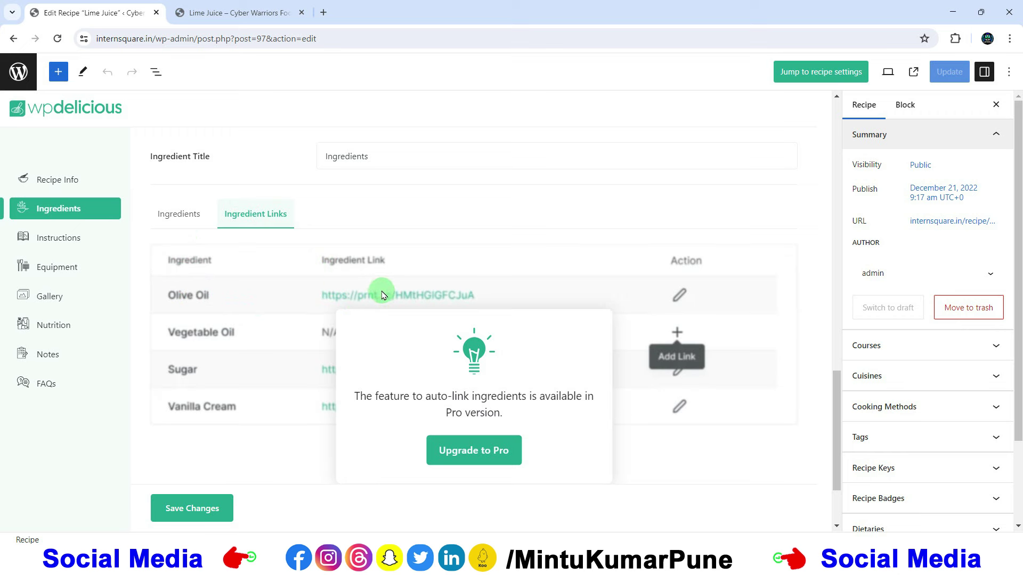
Examine the Ingredient Links view, return to the Ingredients list, and review the quantity and unit of each ingredient.
{"action": "scroll", "coordinate": [380, 292], "scroll_direction": "down", "scroll_amount": 1}
{"action": "scroll", "coordinate": [381, 292], "scroll_direction": "down", "scroll_amount": 2}
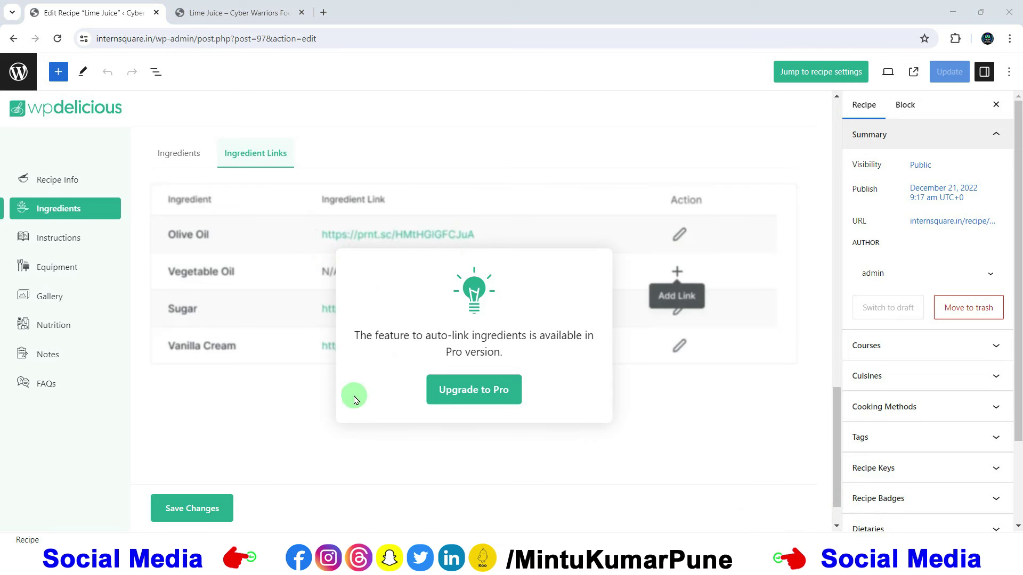
{"action": "left_click", "coordinate": [177, 155]}
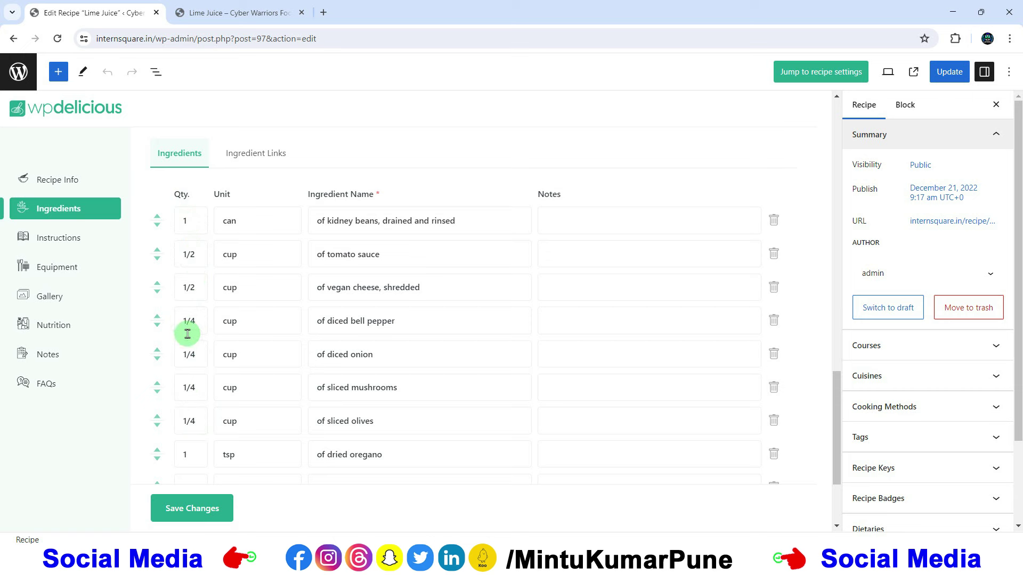
{"action": "left_click", "coordinate": [255, 224]}
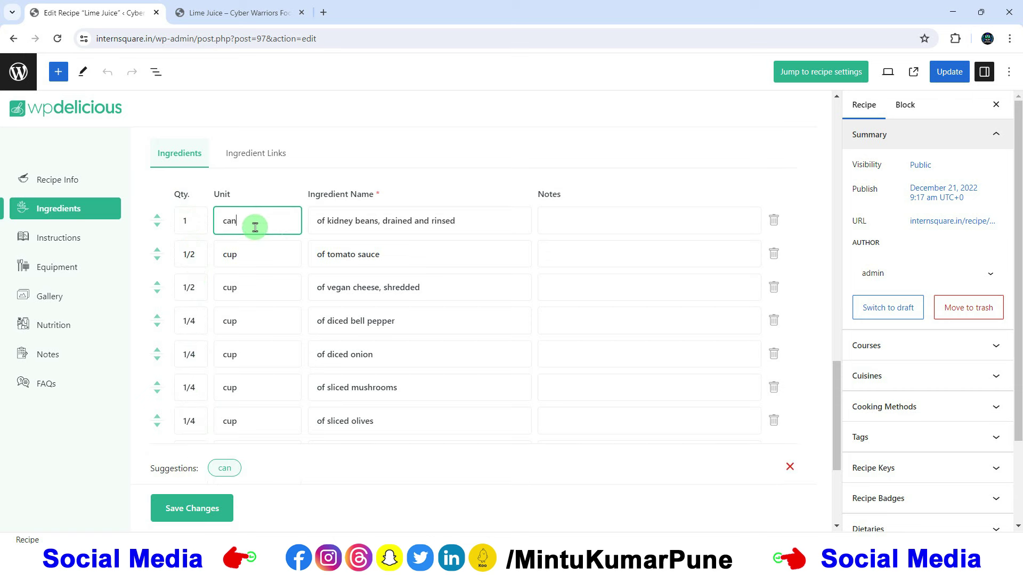
{"action": "left_click", "coordinate": [269, 179]}
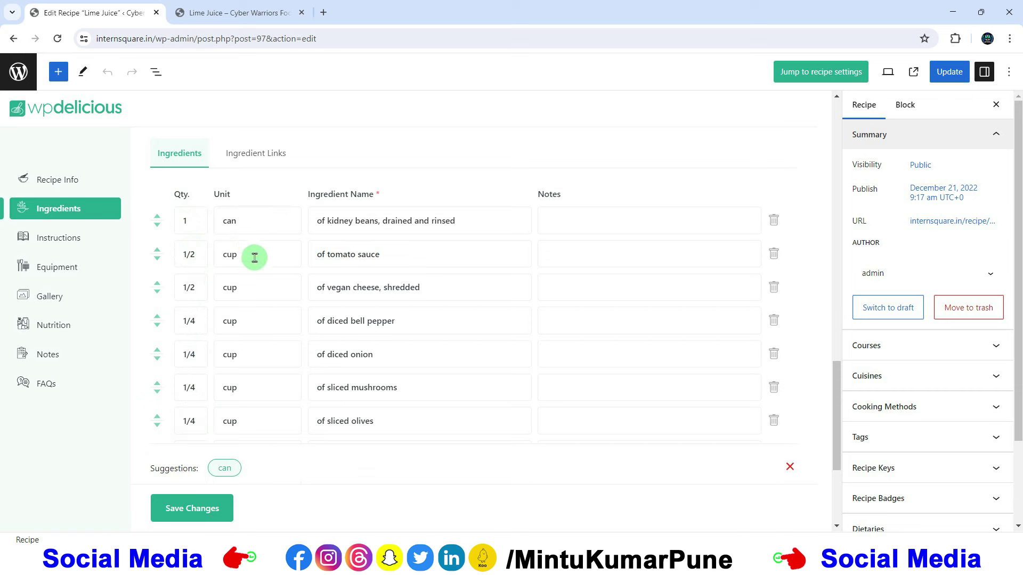
{"action": "scroll", "coordinate": [274, 393], "scroll_direction": "down", "scroll_amount": 3}
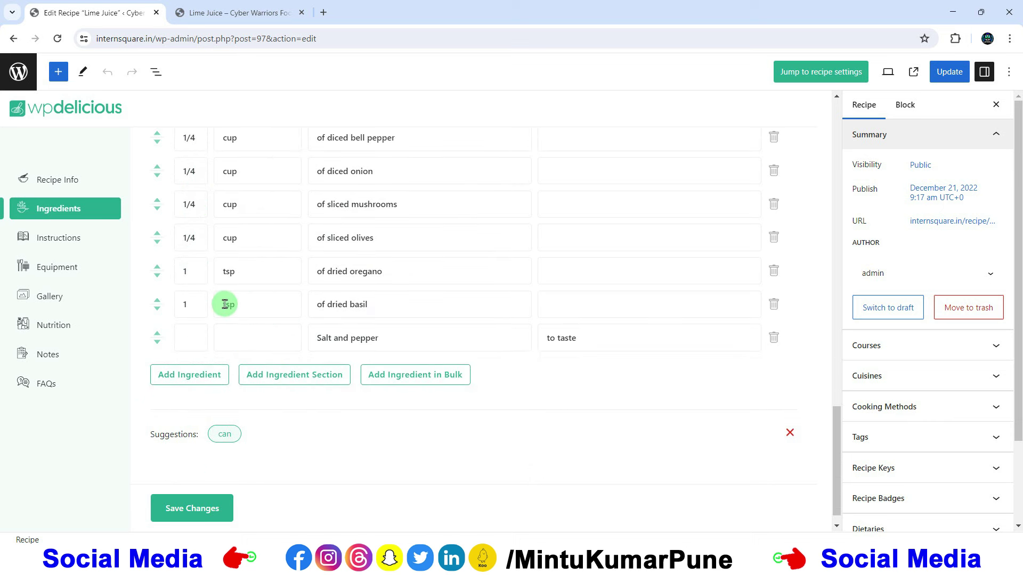
{"action": "scroll", "coordinate": [228, 305], "scroll_direction": "up", "scroll_amount": 5}
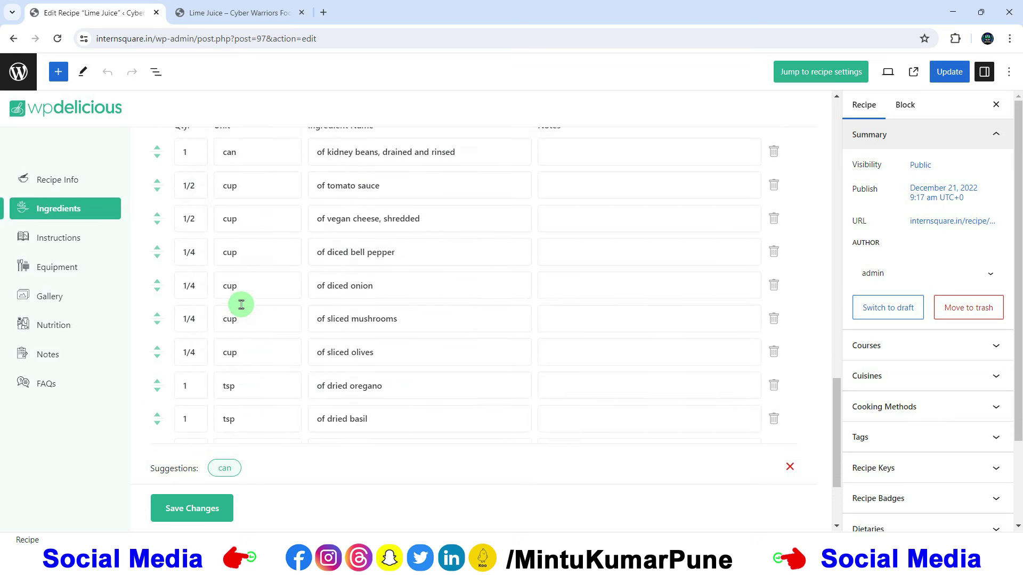
{"action": "scroll", "coordinate": [240, 304], "scroll_direction": "down", "scroll_amount": 2}
{"action": "scroll", "coordinate": [243, 307], "scroll_direction": "down", "scroll_amount": 3}
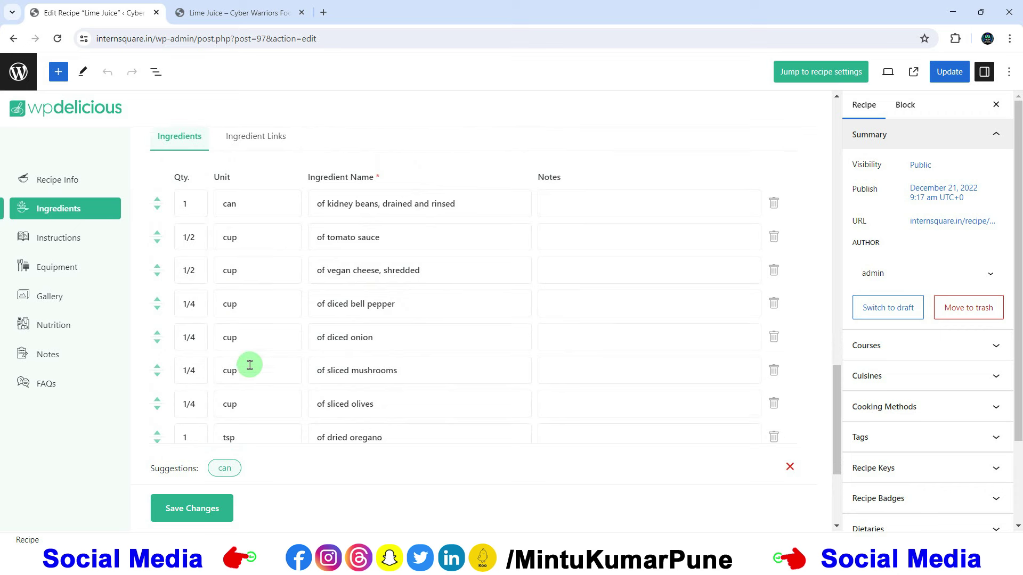
Try entering a custom unit for the Salt and pepper ingredient, and clear it again.
{"action": "left_click", "coordinate": [236, 333]}
{"action": "type", "text": "ioioo"}
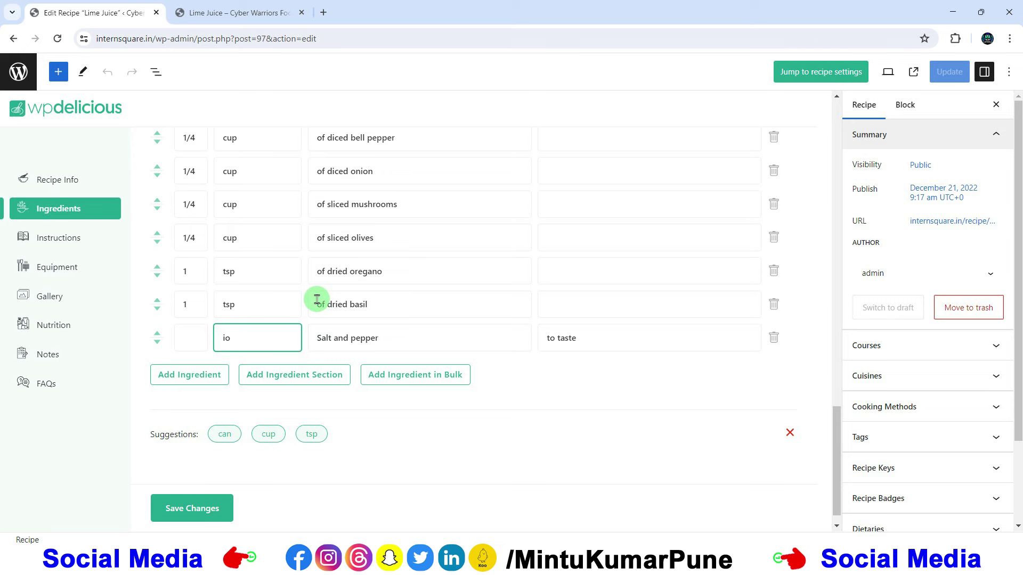
{"action": "key", "text": "BackSpace"}
{"action": "key", "text": "BackSpace"}
{"action": "scroll", "coordinate": [317, 300], "scroll_direction": "up", "scroll_amount": 5}
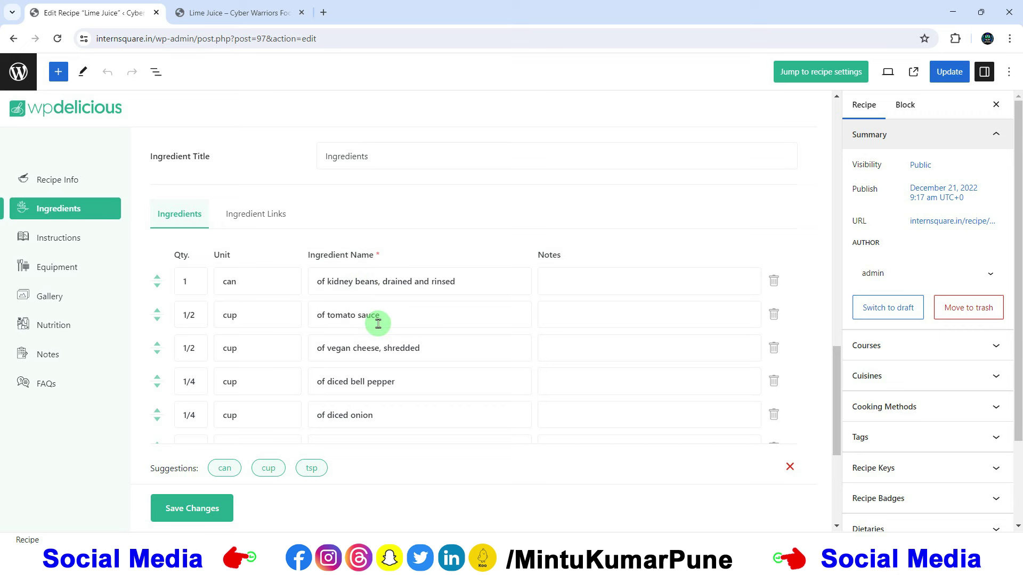
Add three empty ingredient rows below Salt and pepper.
{"action": "scroll", "coordinate": [367, 341], "scroll_direction": "down", "scroll_amount": 1}
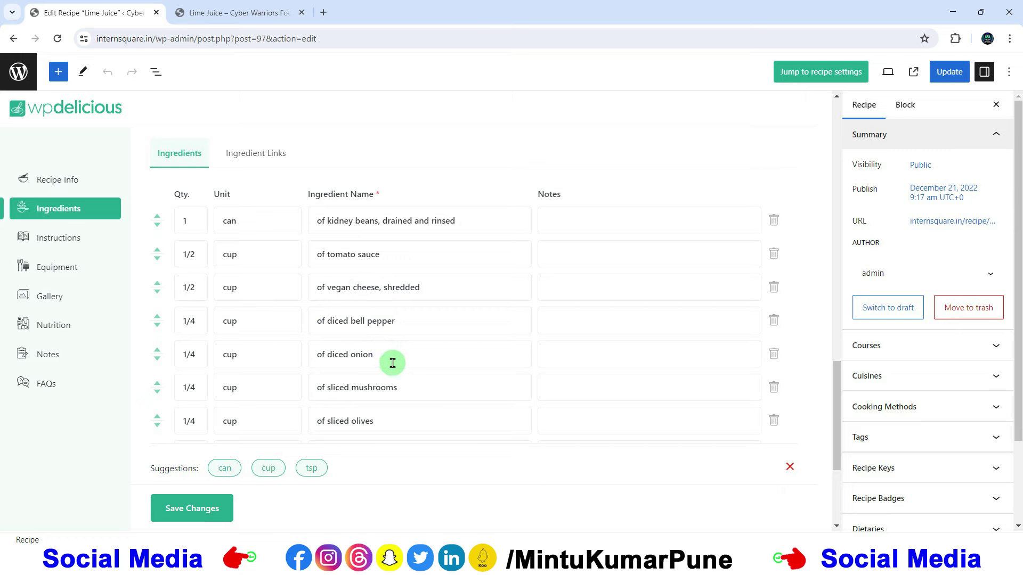
{"action": "scroll", "coordinate": [386, 355], "scroll_direction": "up", "scroll_amount": 5}
{"action": "scroll", "coordinate": [385, 355], "scroll_direction": "down", "scroll_amount": 5}
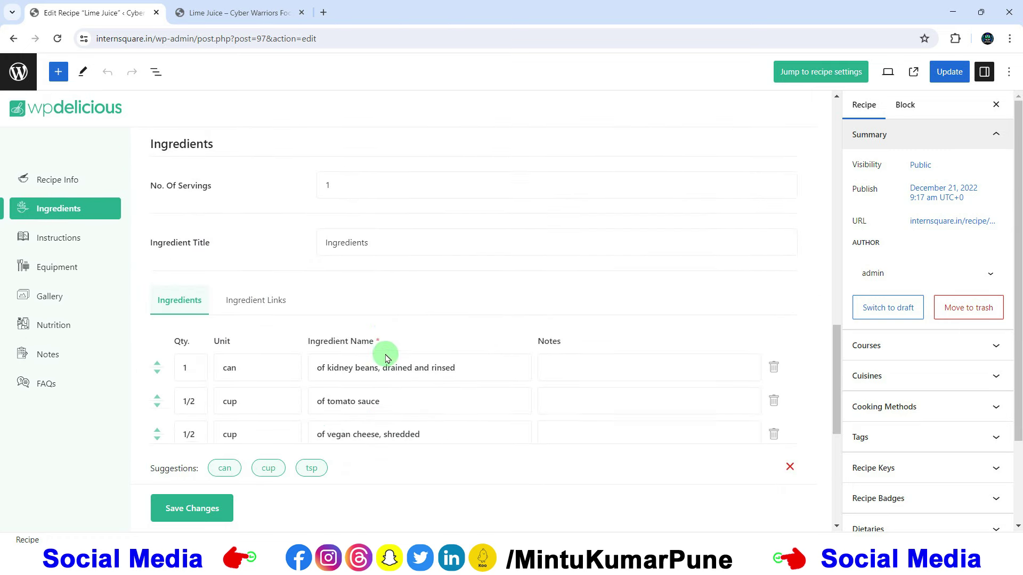
{"action": "scroll", "coordinate": [419, 346], "scroll_direction": "down", "scroll_amount": 3}
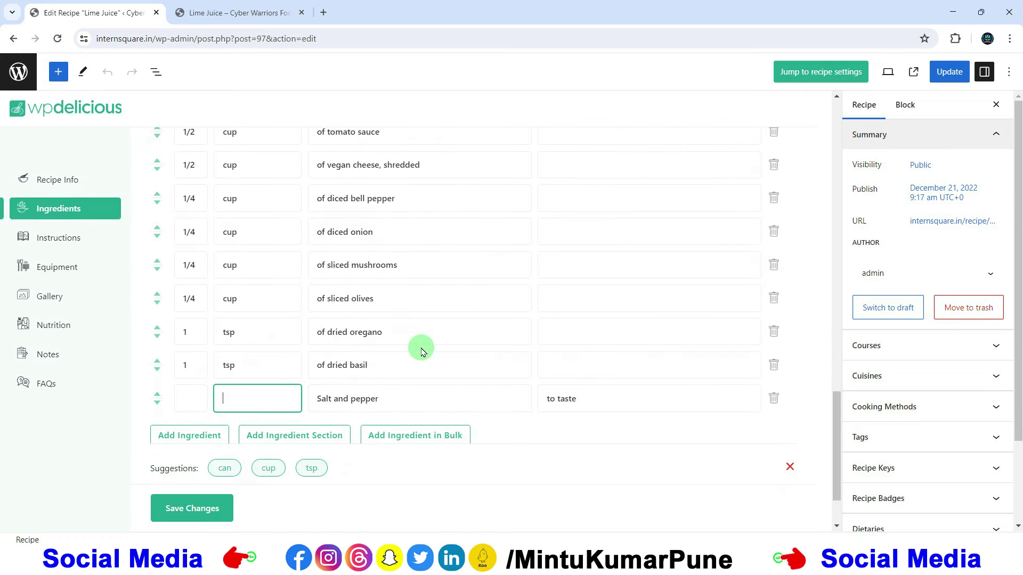
{"action": "scroll", "coordinate": [411, 343], "scroll_direction": "down", "scroll_amount": 1}
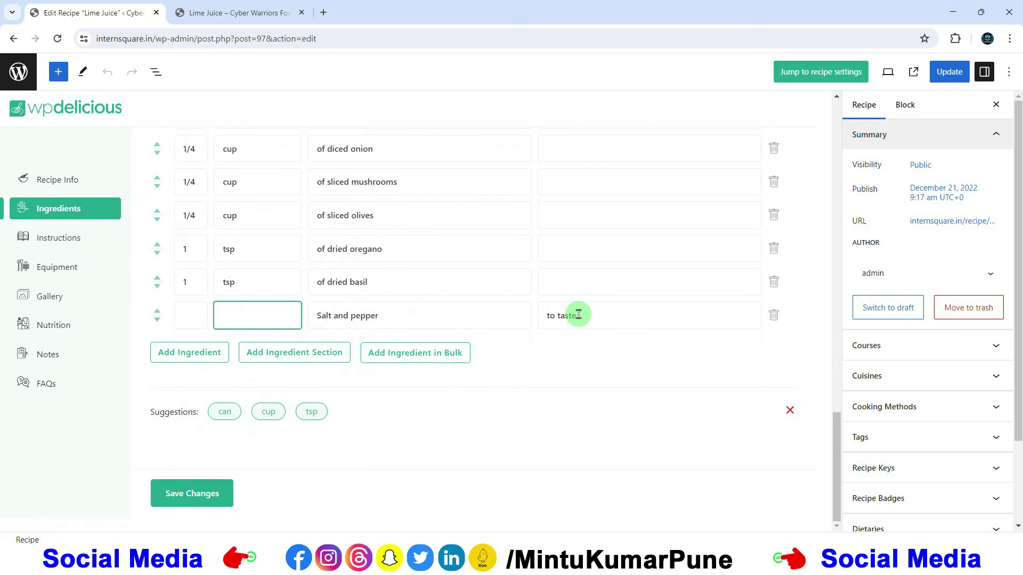
{"action": "left_click", "coordinate": [197, 352]}
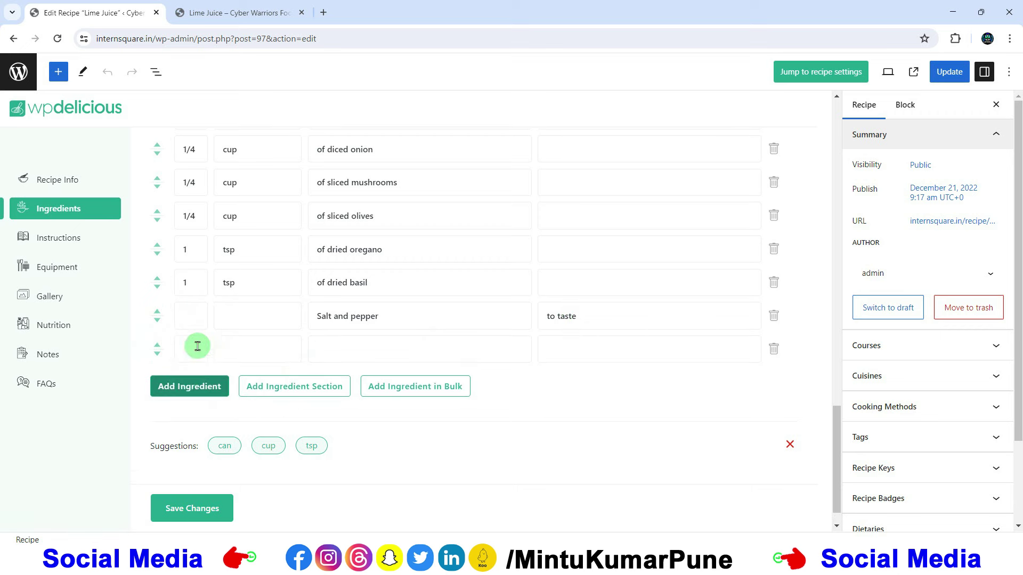
{"action": "left_click", "coordinate": [181, 385]}
{"action": "left_click", "coordinate": [181, 419]}
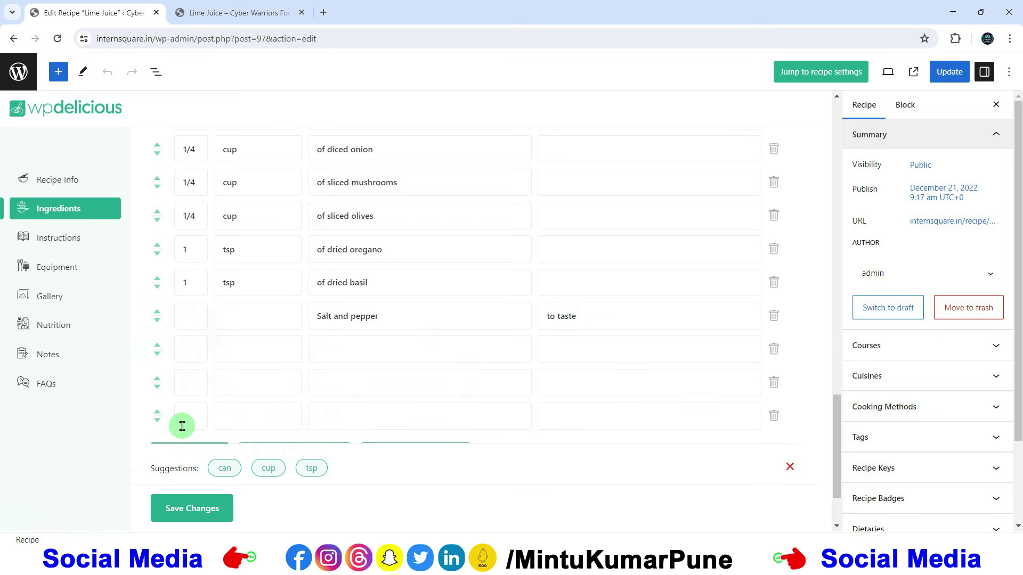
Delete the three empty ingredient rows below Salt and pepper.
{"action": "scroll", "coordinate": [251, 392], "scroll_direction": "down", "scroll_amount": 2}
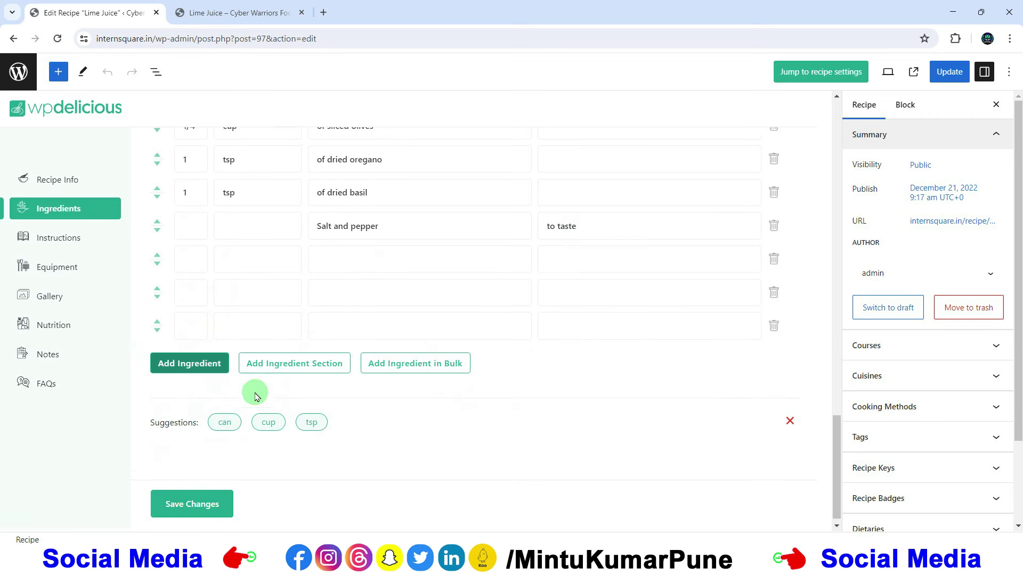
{"action": "left_click", "coordinate": [774, 318]}
{"action": "left_click", "coordinate": [568, 114]}
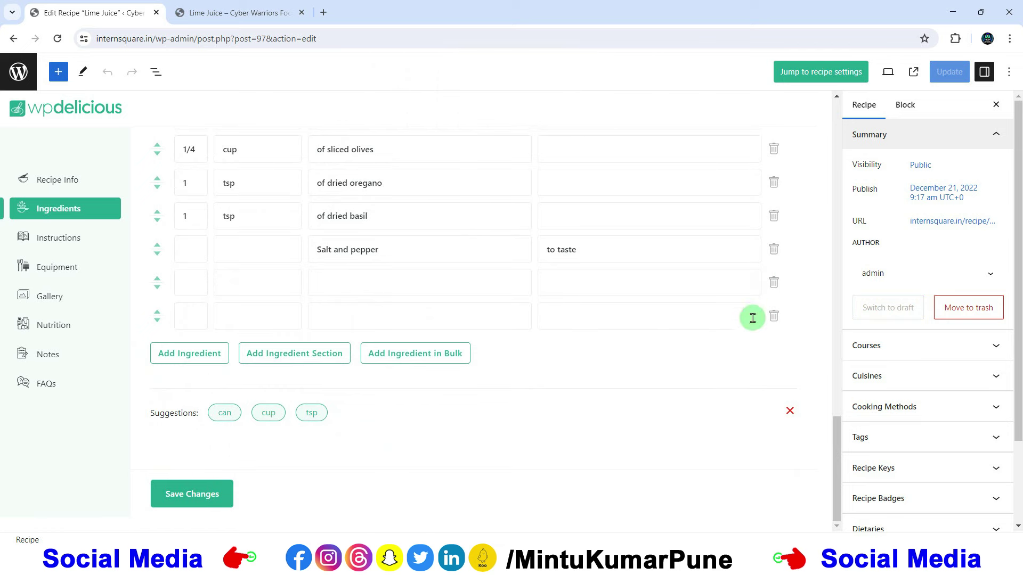
{"action": "left_click", "coordinate": [773, 317]}
{"action": "left_click", "coordinate": [568, 116]}
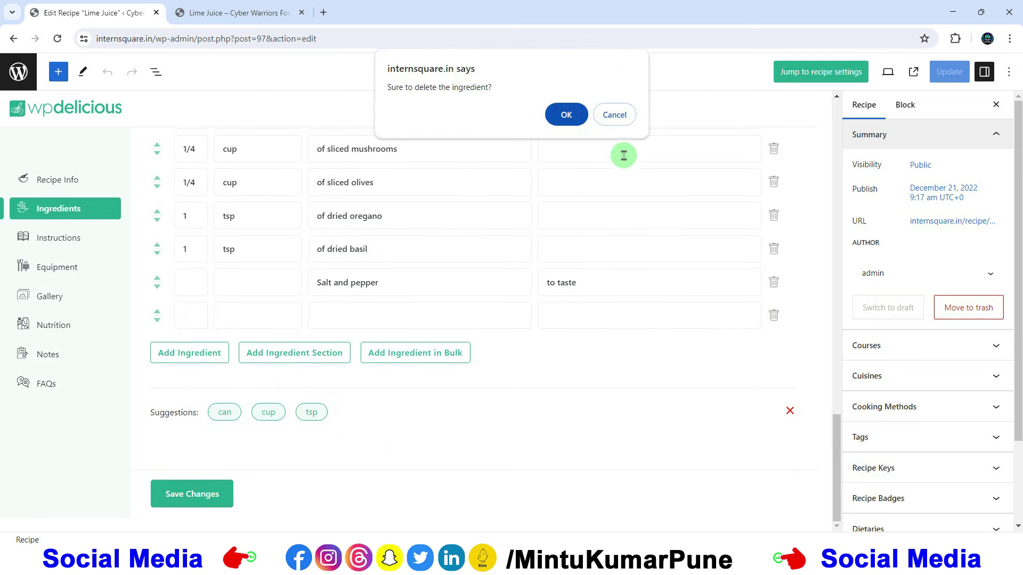
{"action": "left_click", "coordinate": [775, 317]}
{"action": "left_click", "coordinate": [565, 114]}
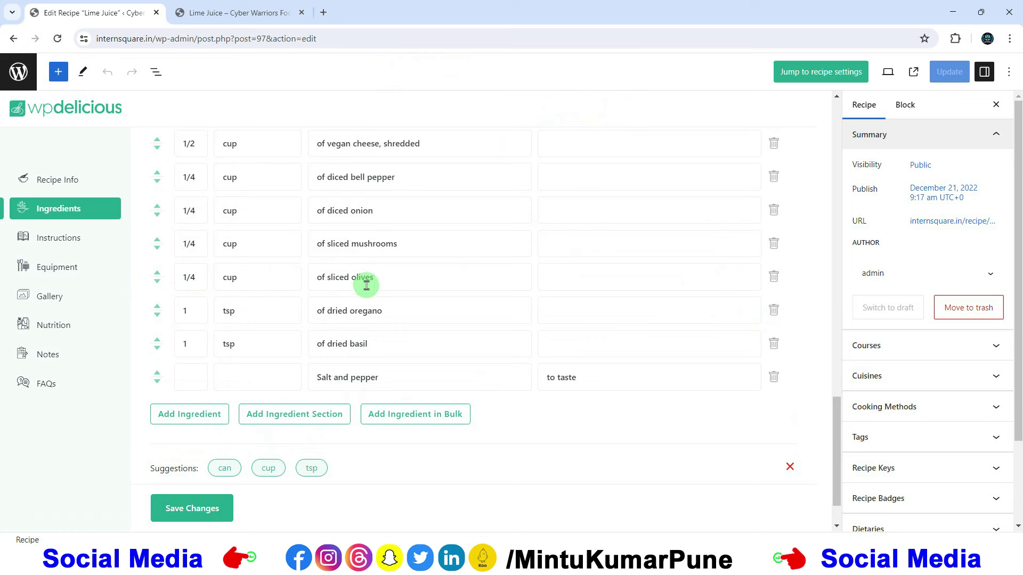
Delete the sliced olives ingredient and add an untitled ingredient section at the end of the list.
{"action": "left_click", "coordinate": [774, 277]}
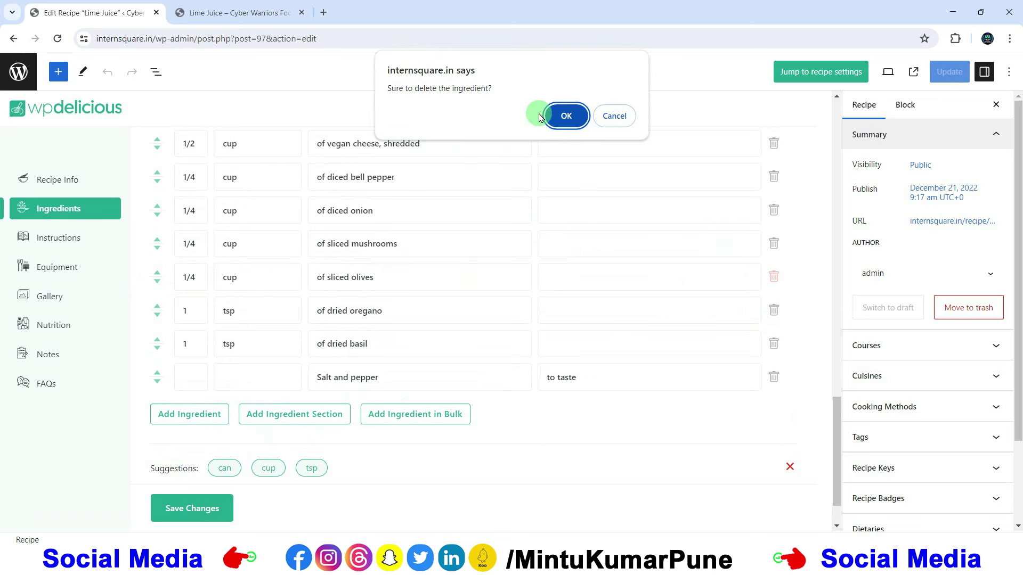
{"action": "left_click", "coordinate": [557, 115]}
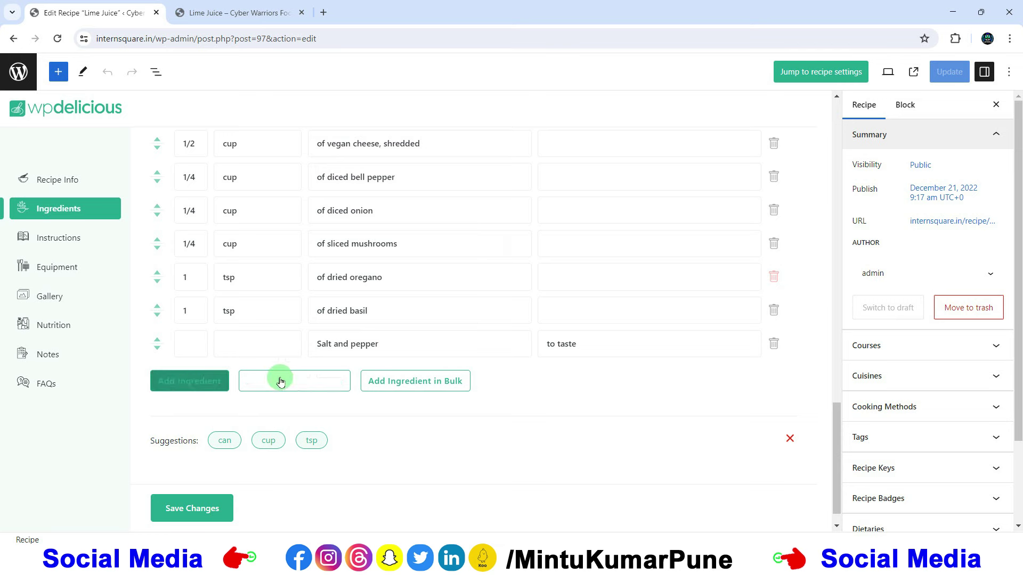
{"action": "left_click", "coordinate": [306, 384]}
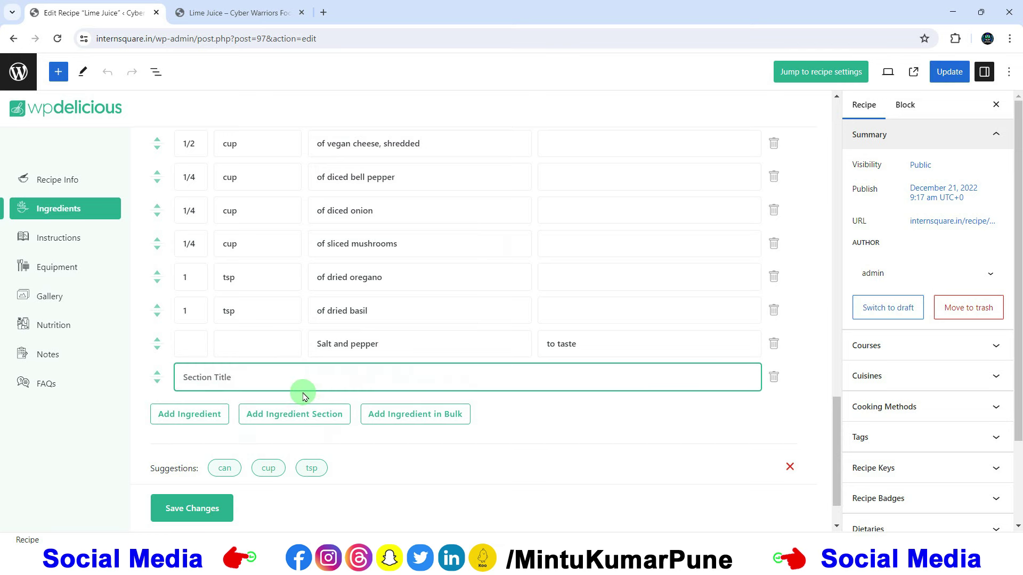
Review the edited ingredient list and save the recipe settings.
{"action": "scroll", "coordinate": [302, 395], "scroll_direction": "up", "scroll_amount": 7}
{"action": "scroll", "coordinate": [281, 351], "scroll_direction": "down", "scroll_amount": 2}
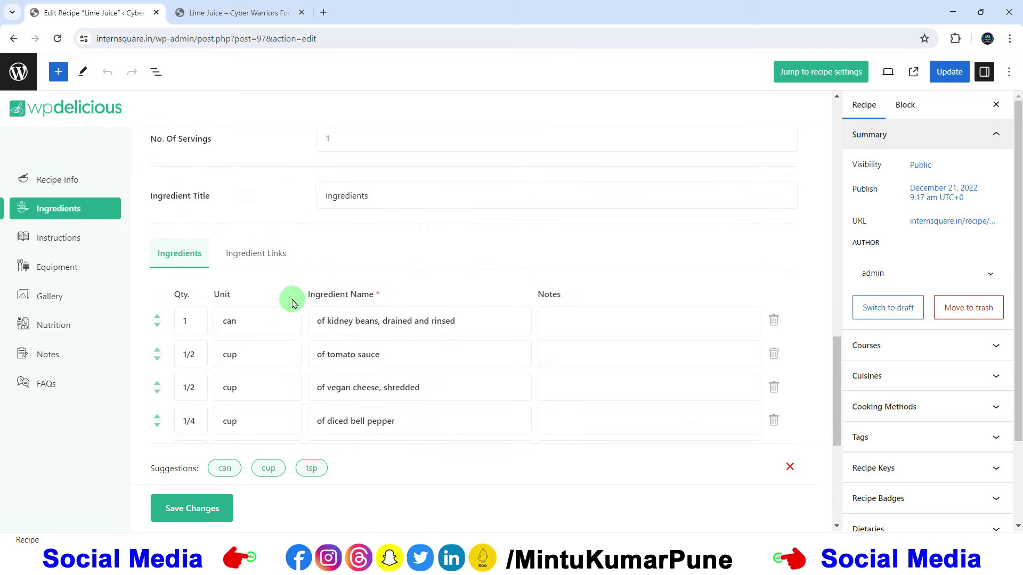
{"action": "scroll", "coordinate": [372, 292], "scroll_direction": "down", "scroll_amount": 5}
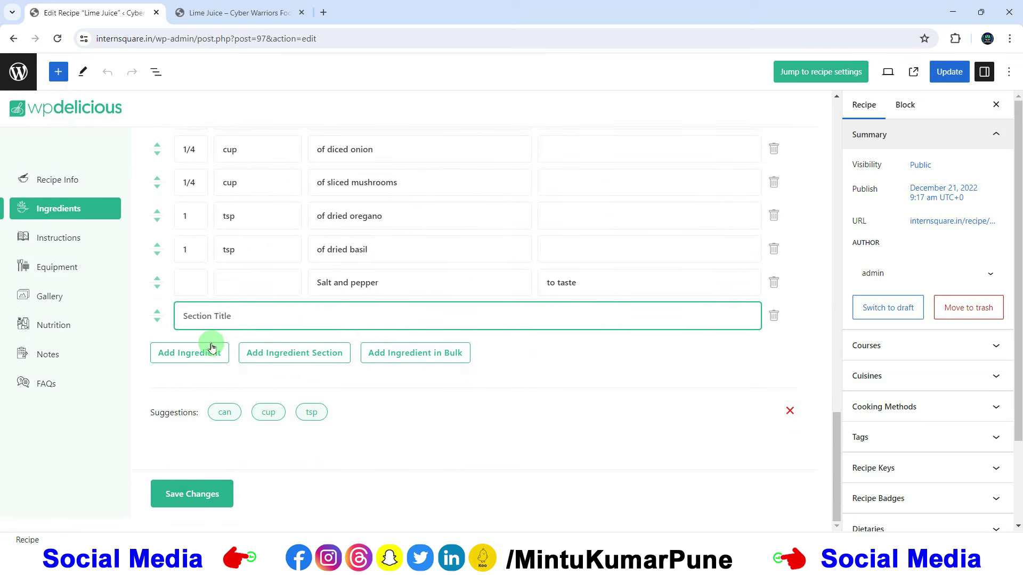
{"action": "left_click", "coordinate": [204, 498]}
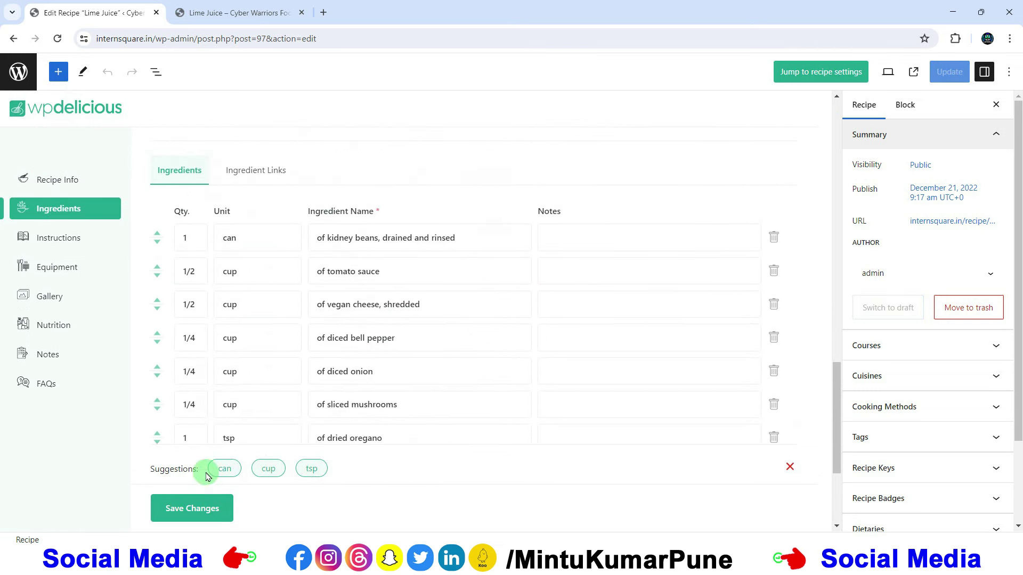
{"action": "scroll", "coordinate": [223, 261], "scroll_direction": "up", "scroll_amount": 1}
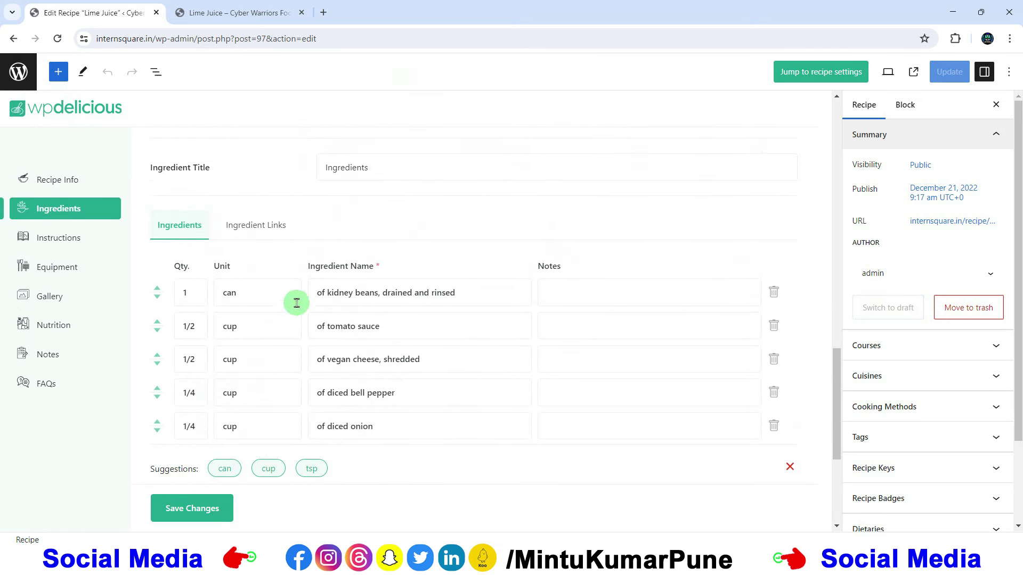
{"action": "scroll", "coordinate": [274, 306], "scroll_direction": "down", "scroll_amount": 5}
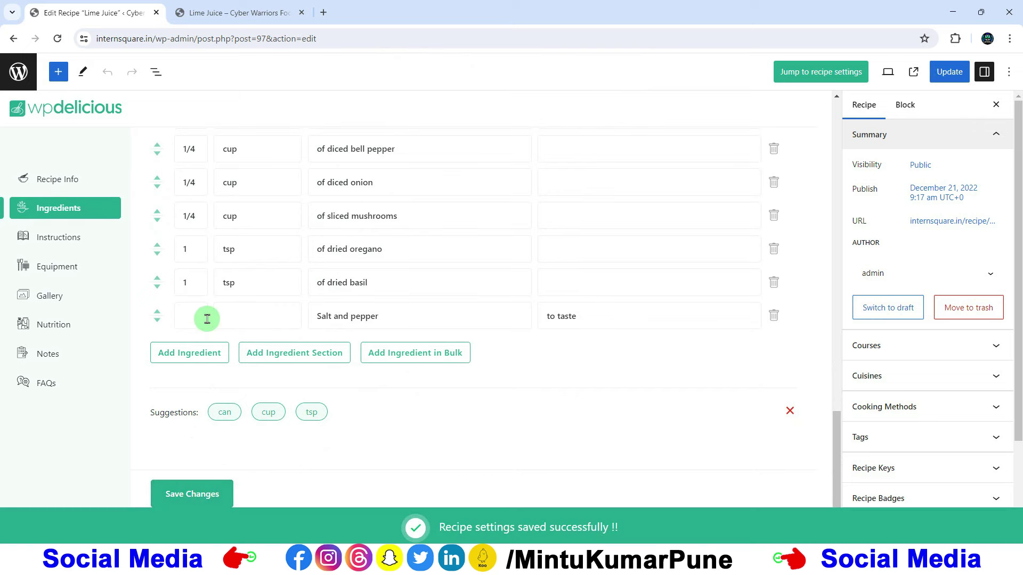
{"action": "scroll", "coordinate": [207, 318], "scroll_direction": "up", "scroll_amount": 1}
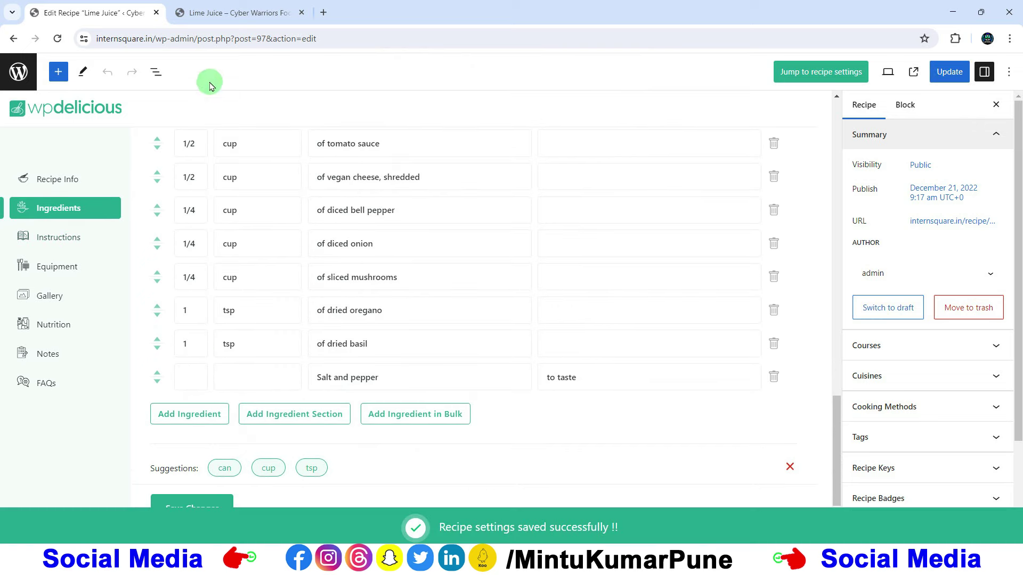
Look over the recipe card and its Ingredients section on the Lime Juice page.
{"action": "left_click", "coordinate": [213, 13]}
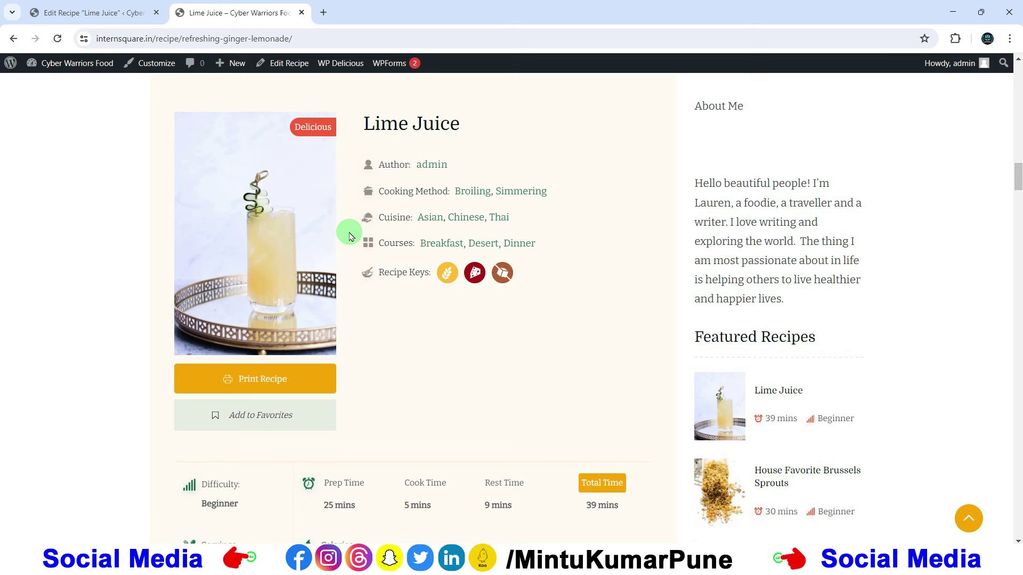
{"action": "scroll", "coordinate": [350, 235], "scroll_direction": "down", "scroll_amount": 10}
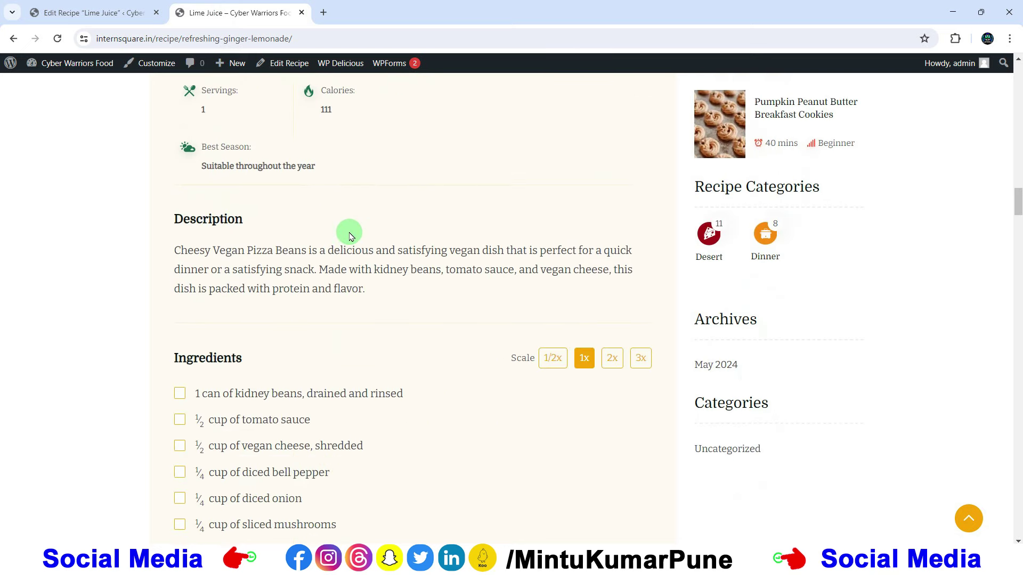
{"action": "left_click_drag", "start_coordinate": [243, 206], "coordinate": [185, 201]}
{"action": "left_click", "coordinate": [125, 220]}
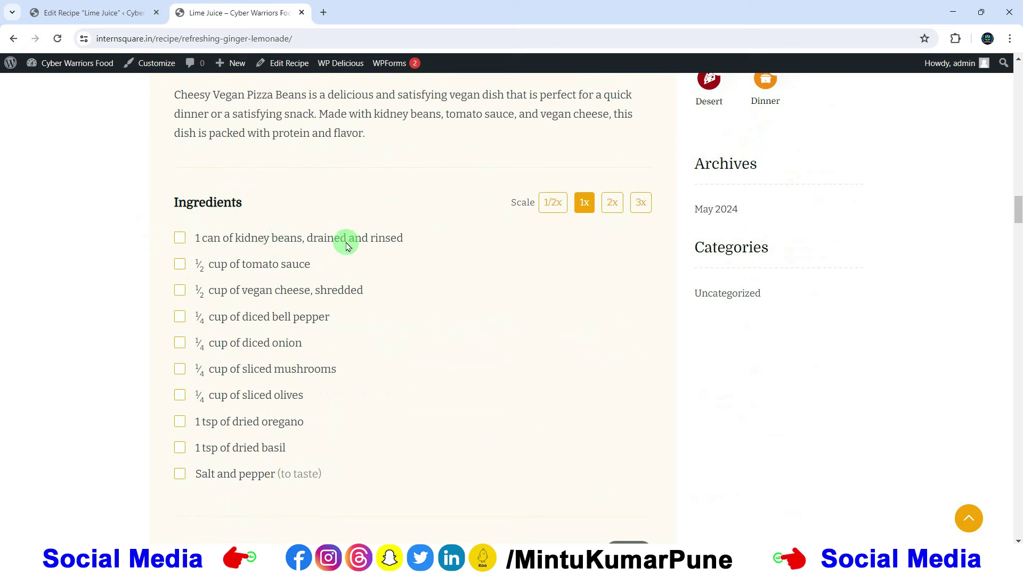
Test the ingredient scale at 1/2x, 1x, 2x and 3x on the recipe page, and leave it at 1x.
{"action": "left_click", "coordinate": [585, 202]}
{"action": "left_click", "coordinate": [552, 203]}
{"action": "left_click", "coordinate": [611, 206]}
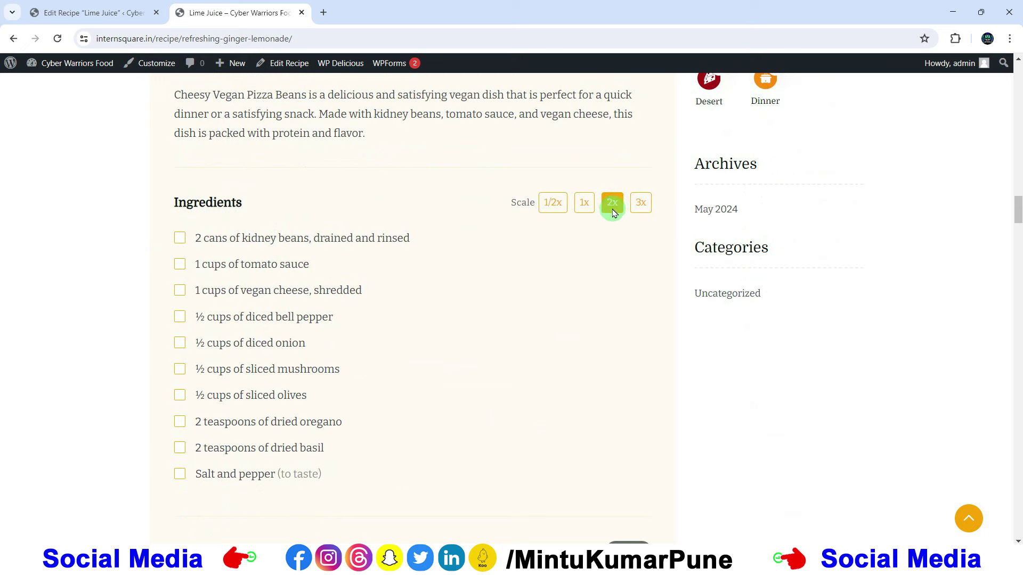
{"action": "left_click", "coordinate": [638, 209]}
{"action": "left_click", "coordinate": [550, 213]}
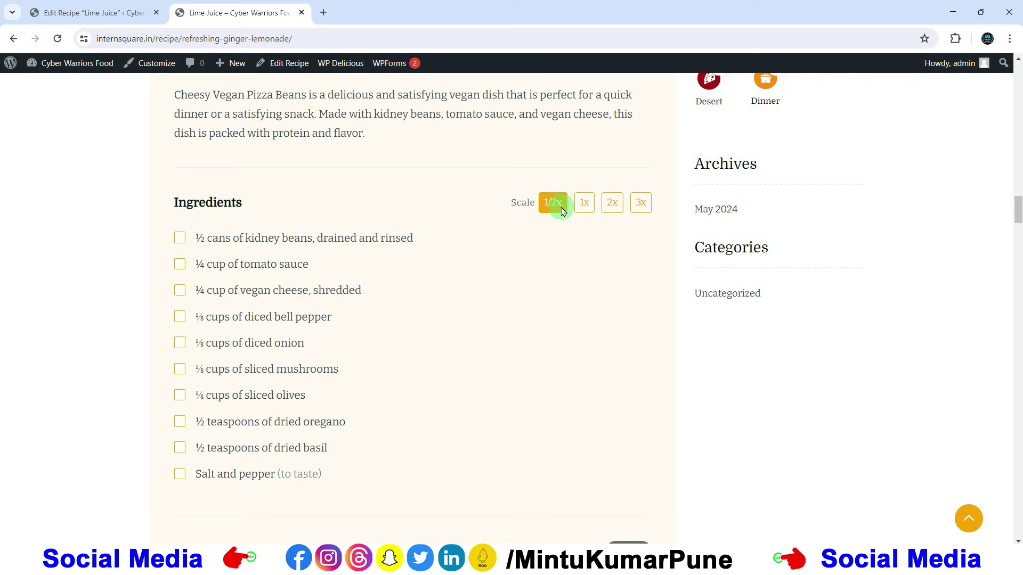
{"action": "left_click", "coordinate": [584, 206]}
{"action": "left_click", "coordinate": [610, 207]}
{"action": "left_click", "coordinate": [639, 207]}
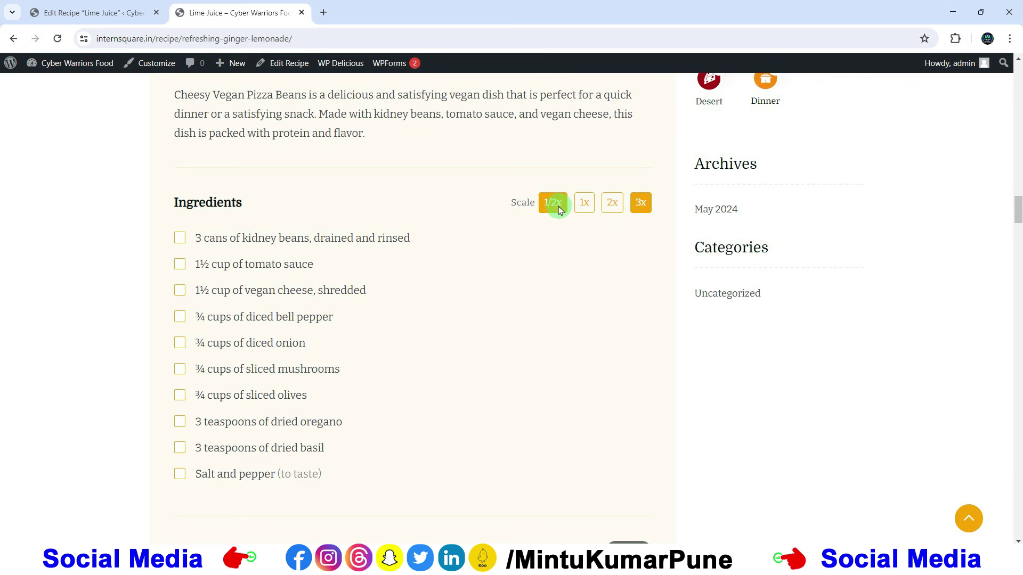
{"action": "left_click", "coordinate": [558, 207]}
{"action": "left_click", "coordinate": [582, 207]}
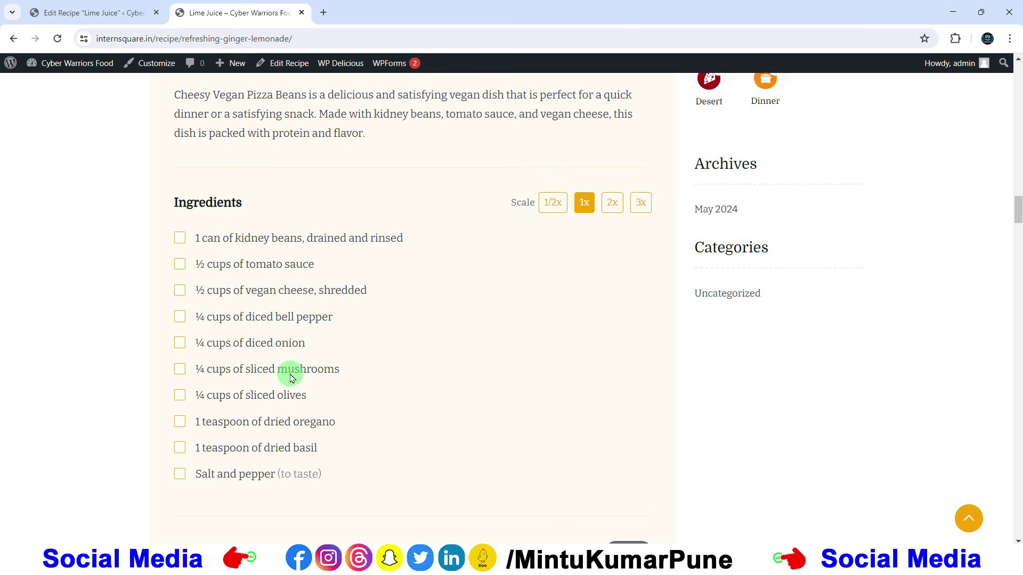
Try checking off the Salt and pepper and dried basil ingredients on the recipe page, and uncheck both.
{"action": "scroll", "coordinate": [313, 449], "scroll_direction": "down", "scroll_amount": 2}
{"action": "scroll", "coordinate": [313, 450], "scroll_direction": "down", "scroll_amount": 2}
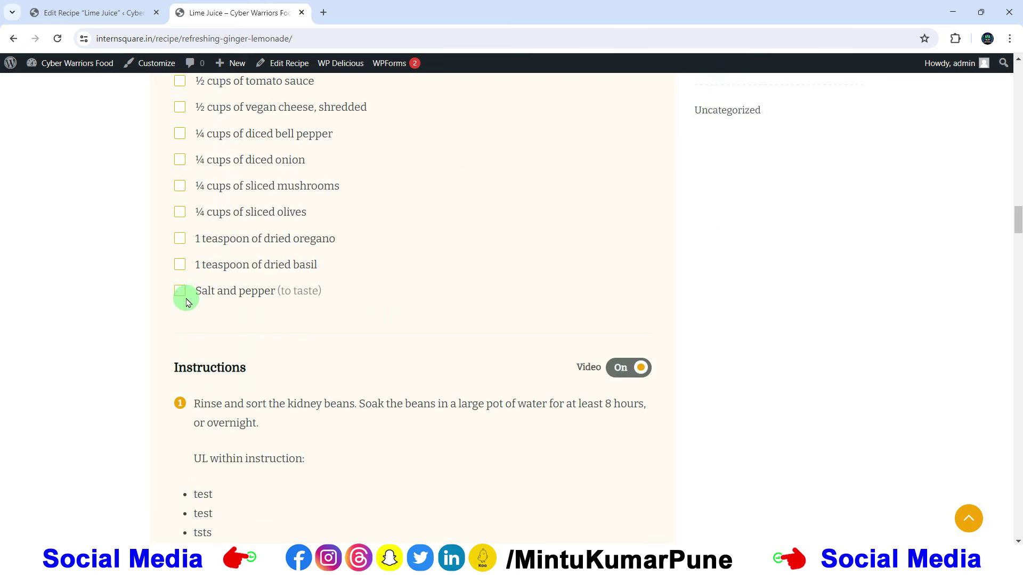
{"action": "scroll", "coordinate": [185, 297], "scroll_direction": "up", "scroll_amount": 3}
{"action": "left_click", "coordinate": [180, 413]}
{"action": "left_click", "coordinate": [180, 386]}
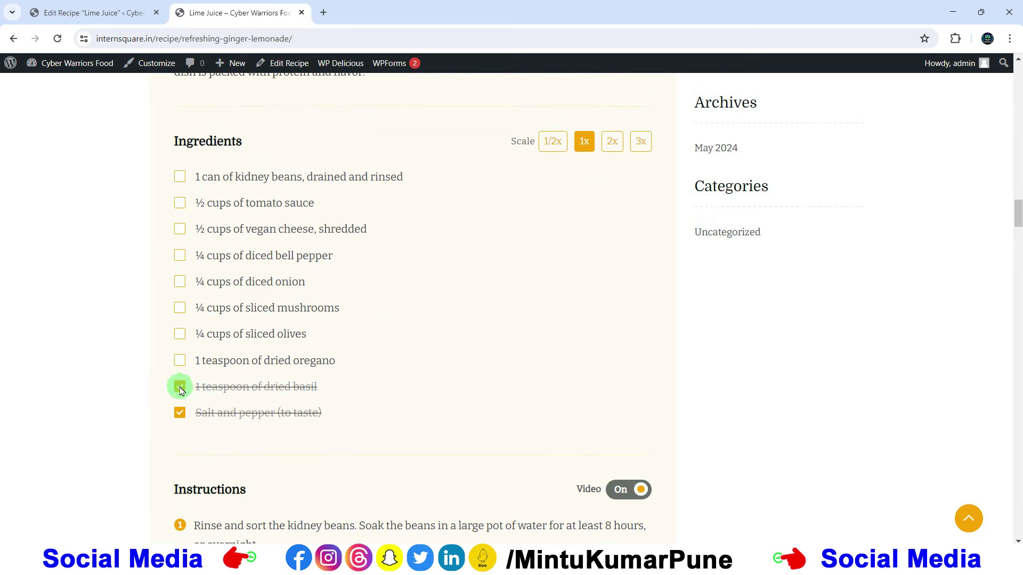
{"action": "left_click", "coordinate": [180, 386]}
{"action": "left_click", "coordinate": [180, 414]}
View the Instructions section on the recipe page and open the recipe's Instructions settings in the editor.
{"action": "scroll", "coordinate": [485, 373], "scroll_direction": "down", "scroll_amount": 1}
{"action": "scroll", "coordinate": [485, 373], "scroll_direction": "down", "scroll_amount": 4}
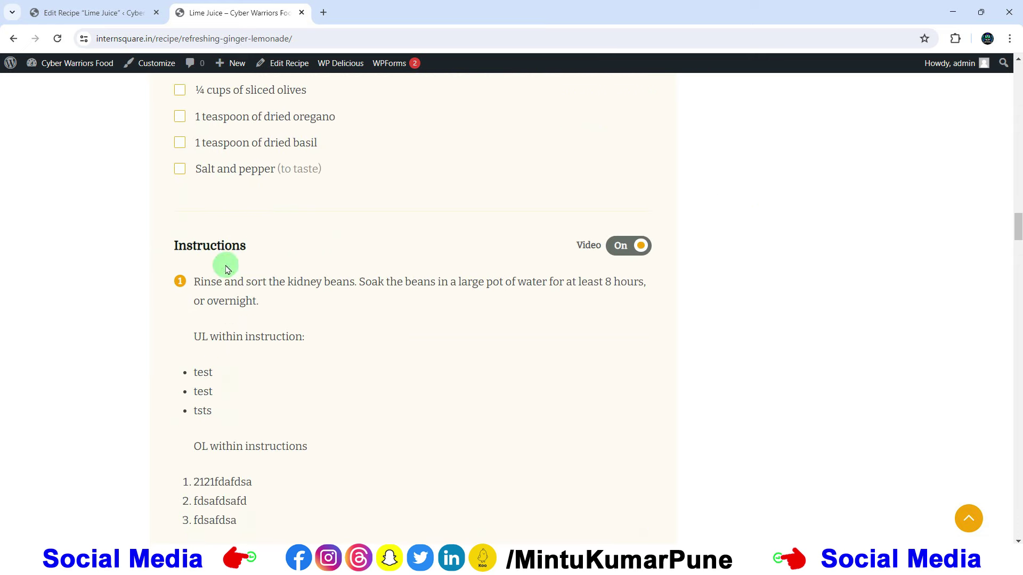
{"action": "left_click", "coordinate": [106, 13]}
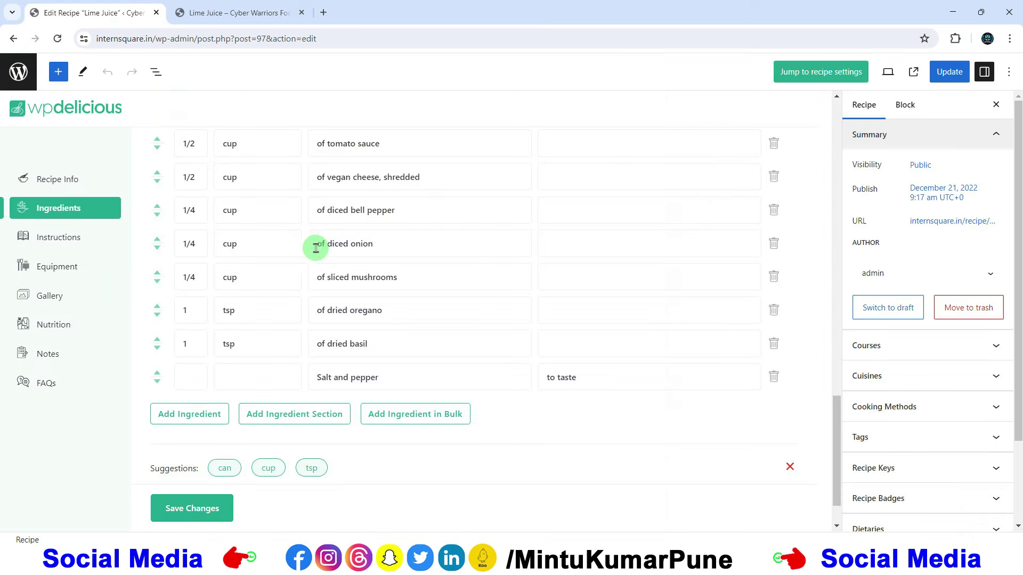
{"action": "left_click", "coordinate": [61, 237]}
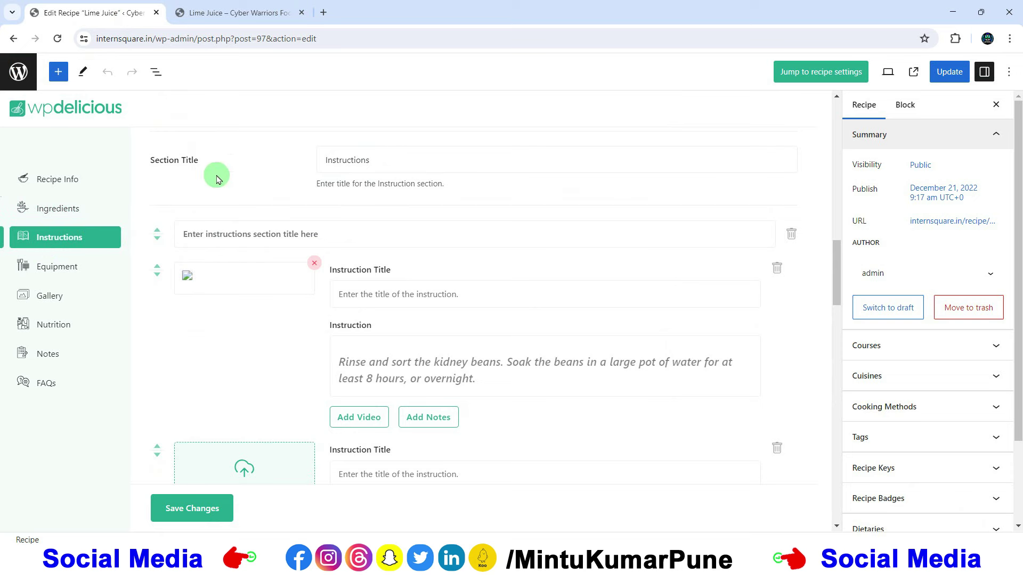
Switch to the published Lime Juice page and examine the first step in its Instructions section.
{"action": "left_click", "coordinate": [256, 11]}
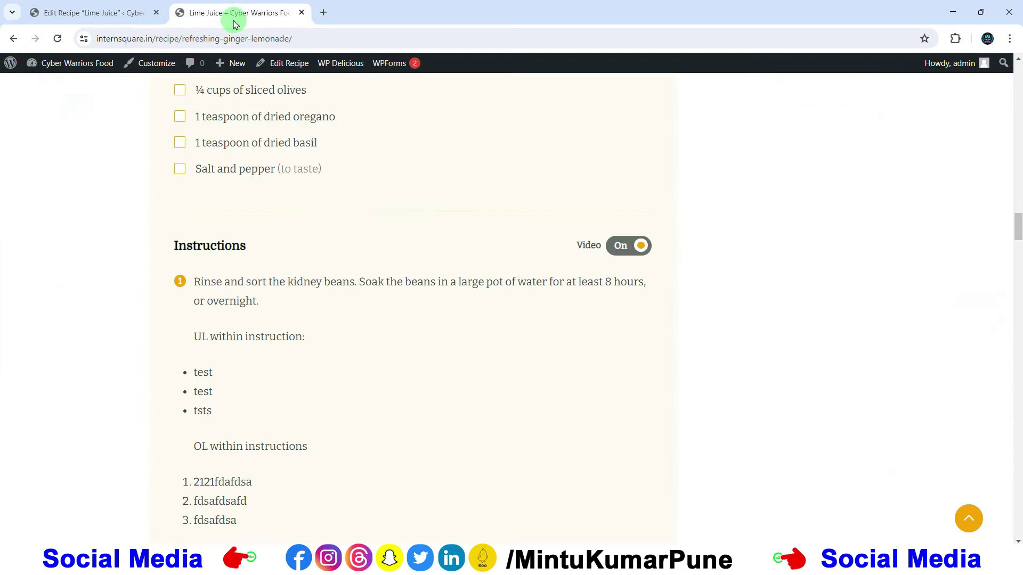
{"action": "scroll", "coordinate": [240, 202], "scroll_direction": "down", "scroll_amount": 3}
{"action": "scroll", "coordinate": [217, 175], "scroll_direction": "up", "scroll_amount": 1}
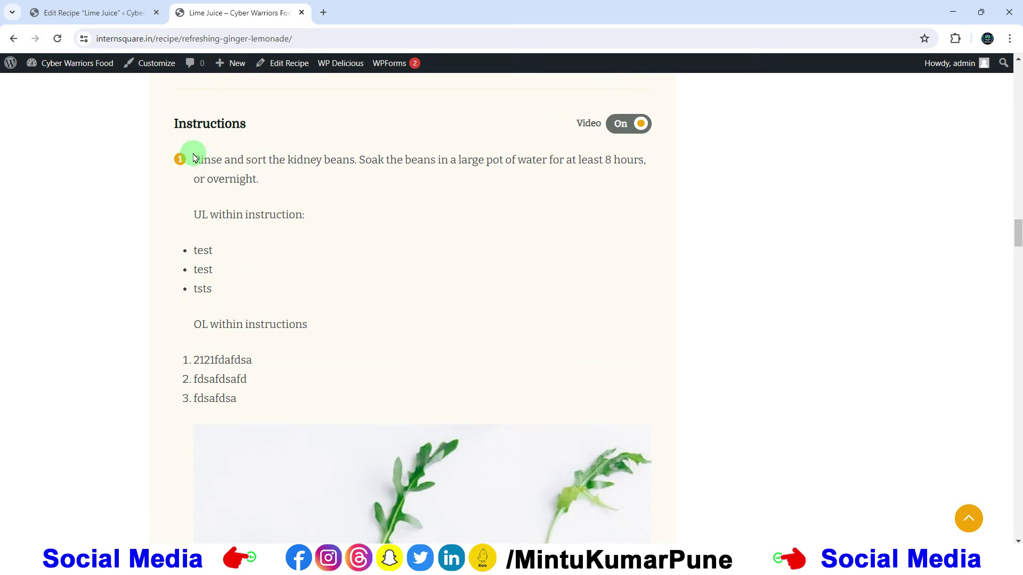
{"action": "left_click_drag", "start_coordinate": [189, 155], "coordinate": [274, 183]}
{"action": "left_click", "coordinate": [431, 236]}
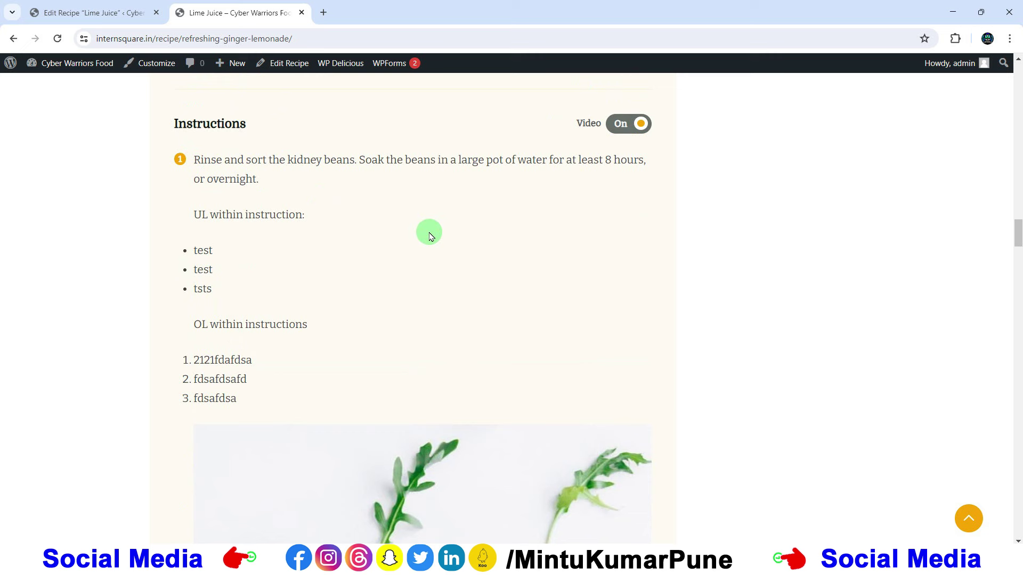
Return to the recipe editor, open the first instruction's text for editing, and make the word "kidney" bold.
{"action": "left_click", "coordinate": [114, 16]}
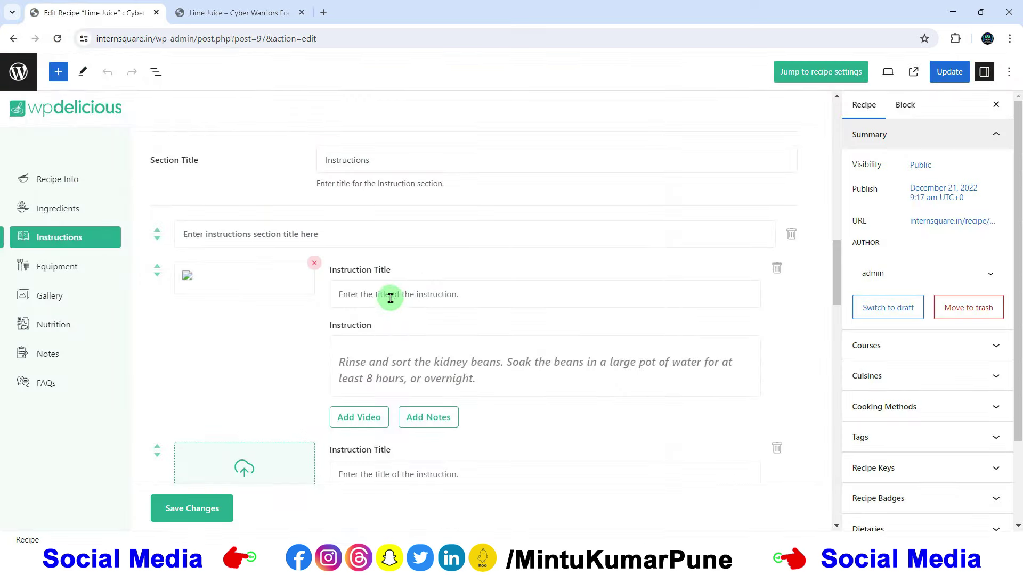
{"action": "left_click", "coordinate": [338, 345]}
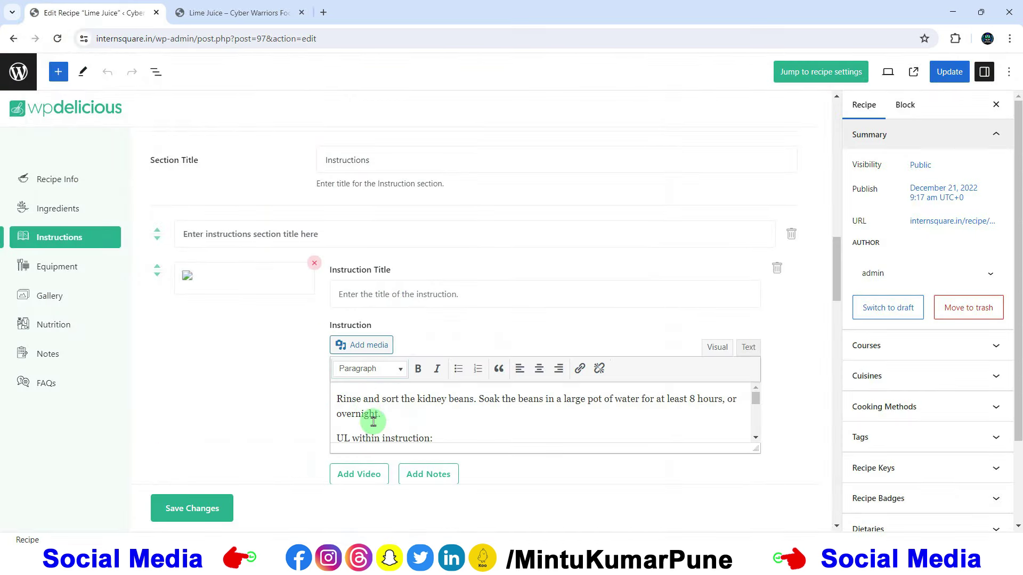
{"action": "scroll", "coordinate": [379, 415], "scroll_direction": "down", "scroll_amount": 3}
{"action": "scroll", "coordinate": [382, 414], "scroll_direction": "up", "scroll_amount": 3}
{"action": "scroll", "coordinate": [430, 327], "scroll_direction": "down", "scroll_amount": 2}
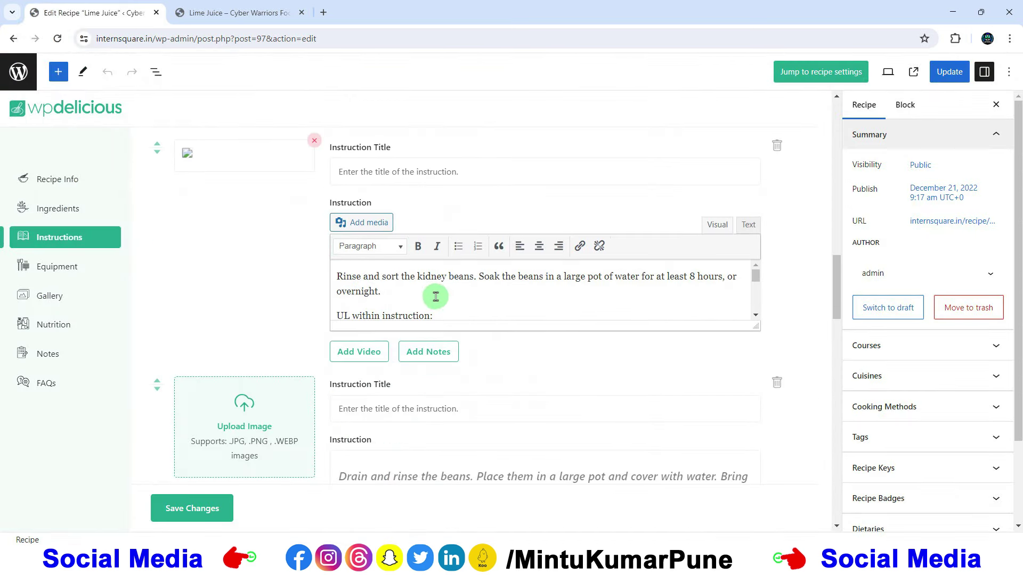
{"action": "left_click_drag", "start_coordinate": [341, 277], "coordinate": [400, 296]}
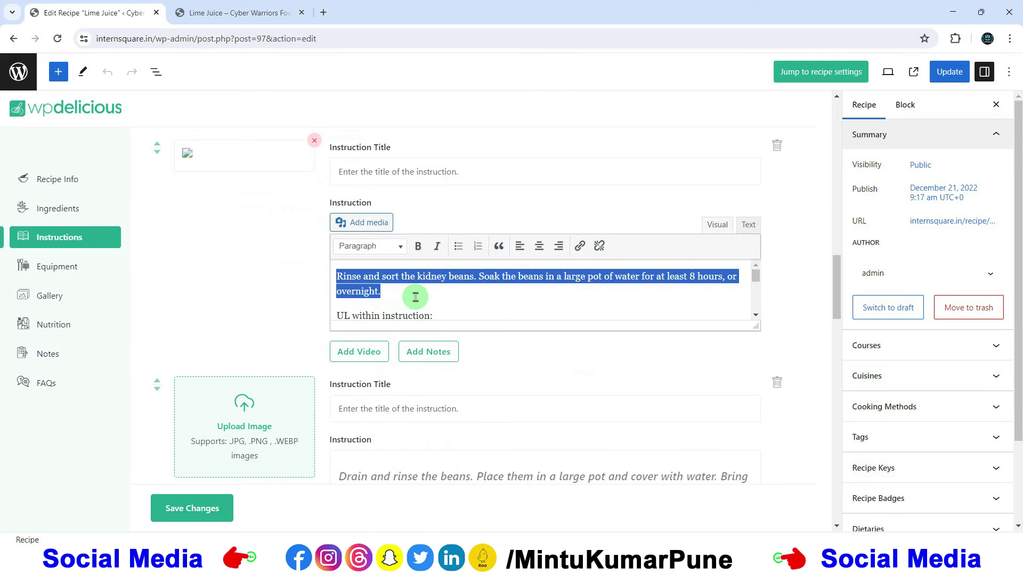
{"action": "left_click", "coordinate": [418, 296]}
{"action": "double_click", "coordinate": [419, 276]}
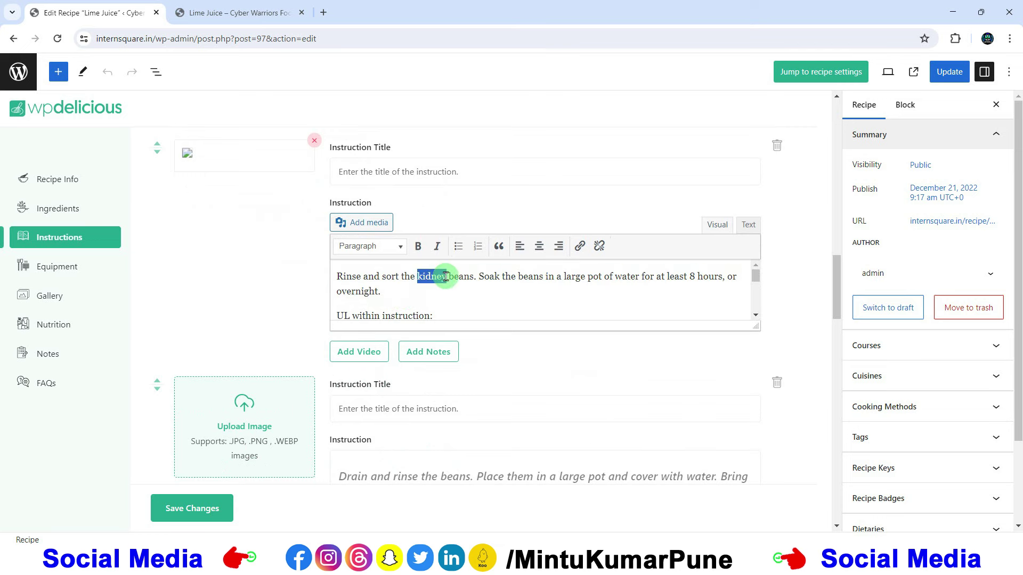
{"action": "left_click", "coordinate": [418, 246]}
{"action": "left_click", "coordinate": [500, 277]}
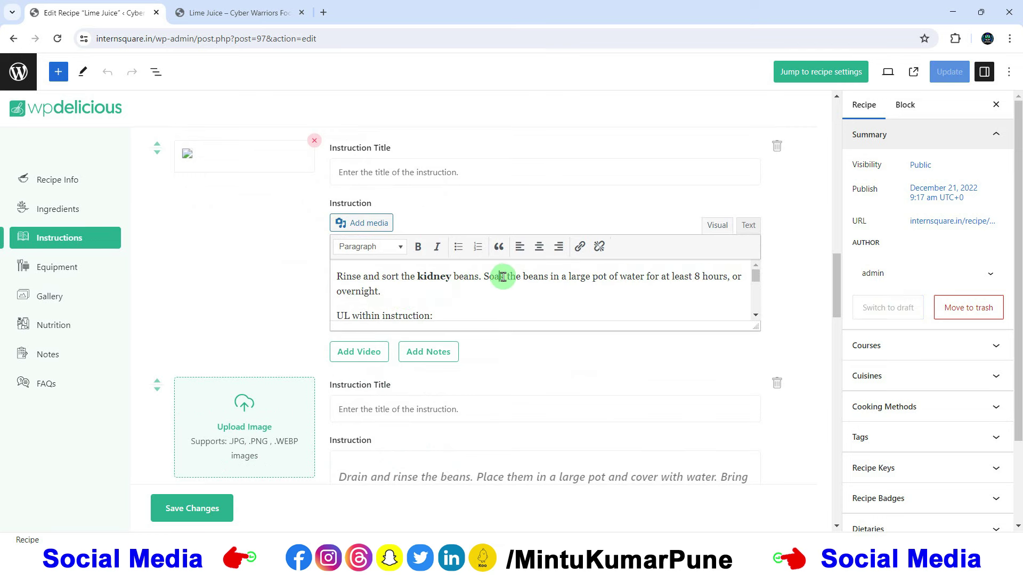
Make the word "Soak" bold and italic in the first instruction, and centre its paragraph.
{"action": "double_click", "coordinate": [496, 276]}
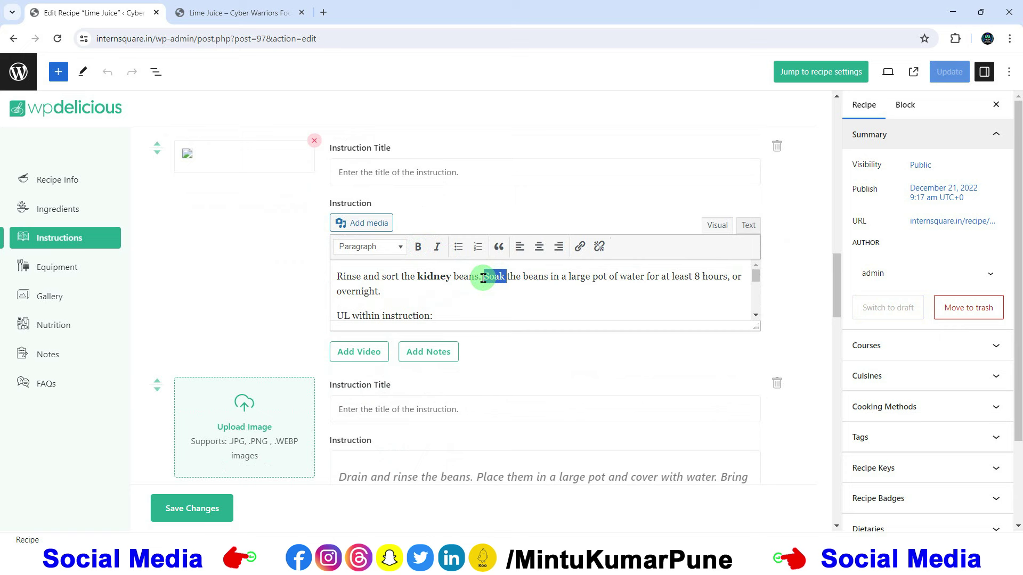
{"action": "left_click", "coordinate": [437, 246]}
{"action": "left_click", "coordinate": [419, 246]}
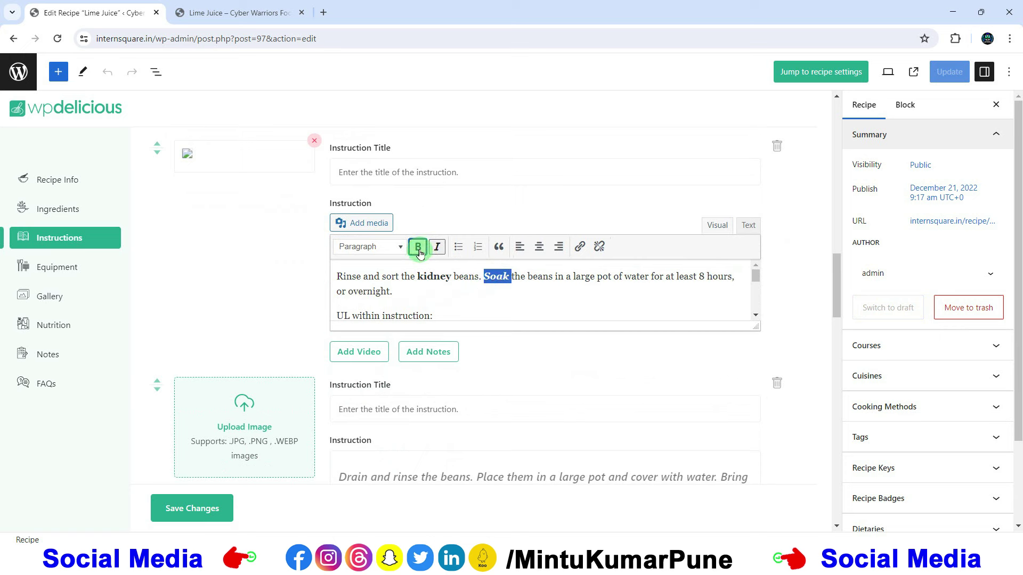
{"action": "left_click", "coordinate": [539, 246]}
{"action": "scroll", "coordinate": [500, 287], "scroll_direction": "down", "scroll_amount": 1}
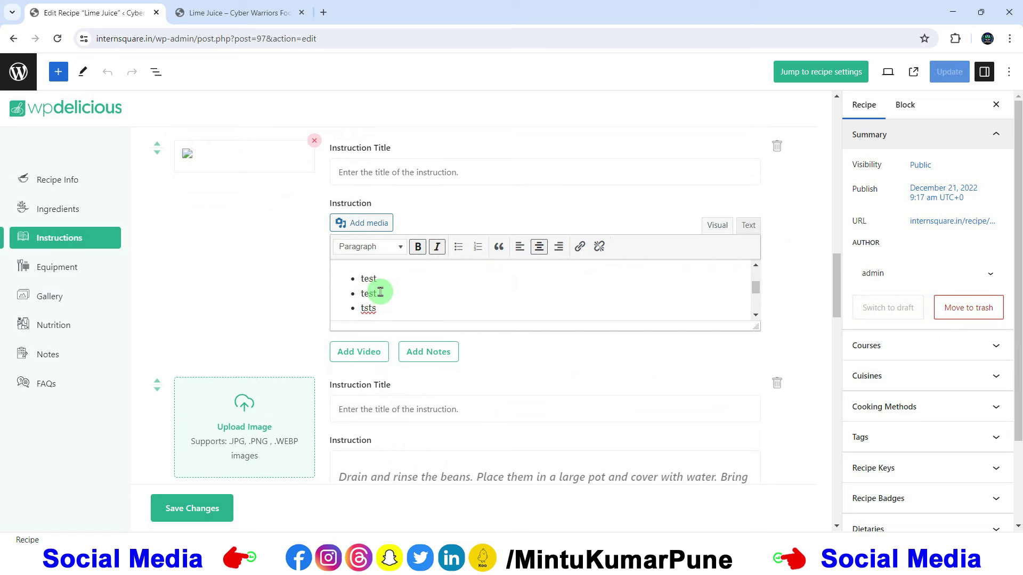
{"action": "left_click_drag", "start_coordinate": [379, 306], "coordinate": [357, 285]}
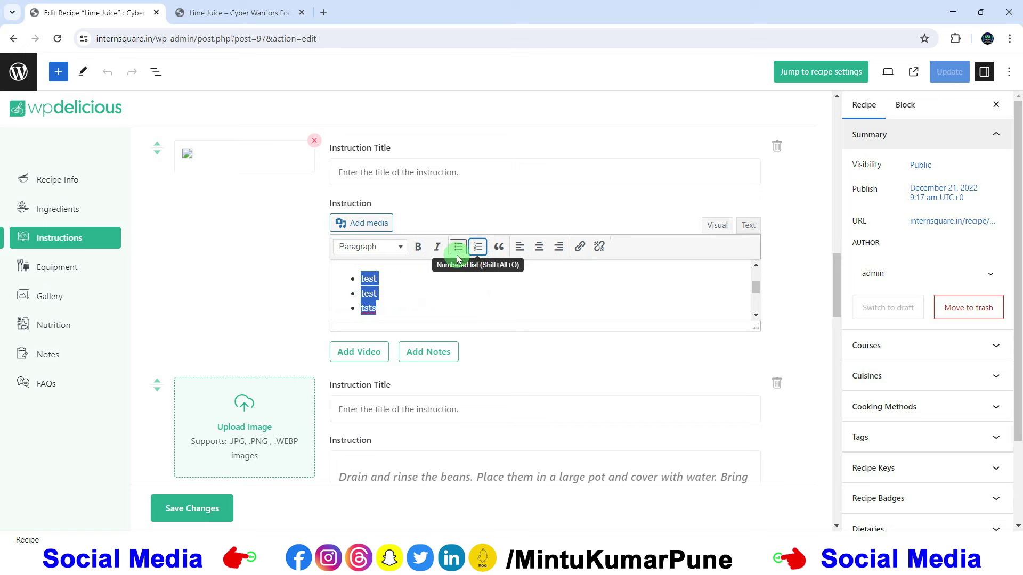
{"action": "left_click", "coordinate": [401, 248]}
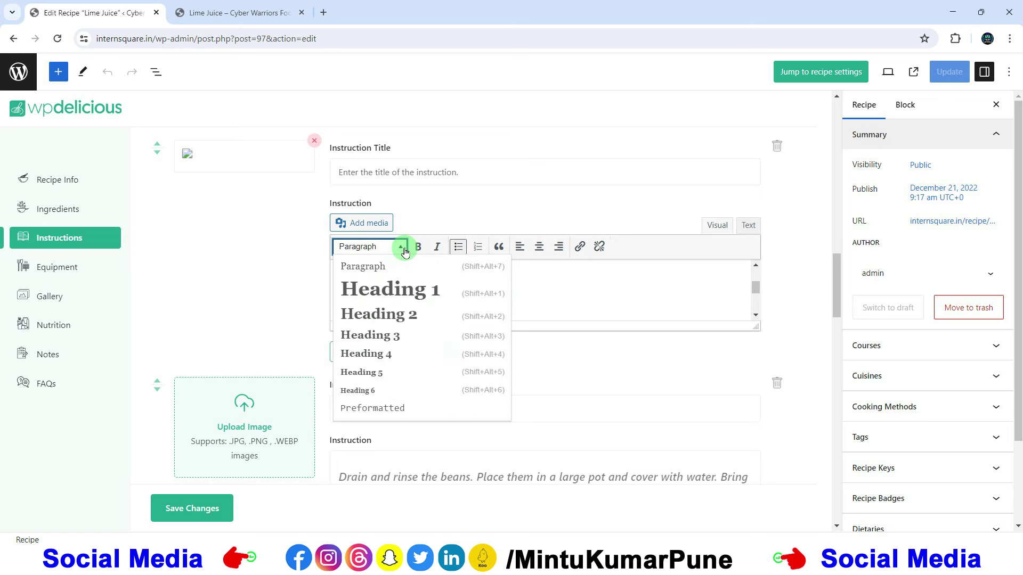
{"action": "left_click", "coordinate": [404, 250]}
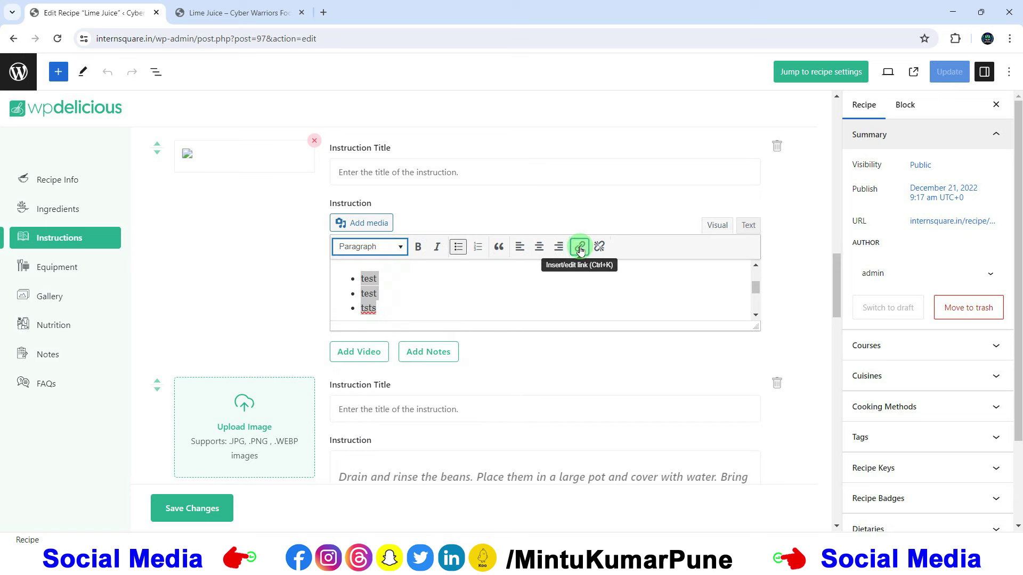
Save the recipe changes and reload the published Lime Juice page to check the formatting of the first instruction.
{"action": "left_click", "coordinate": [200, 510]}
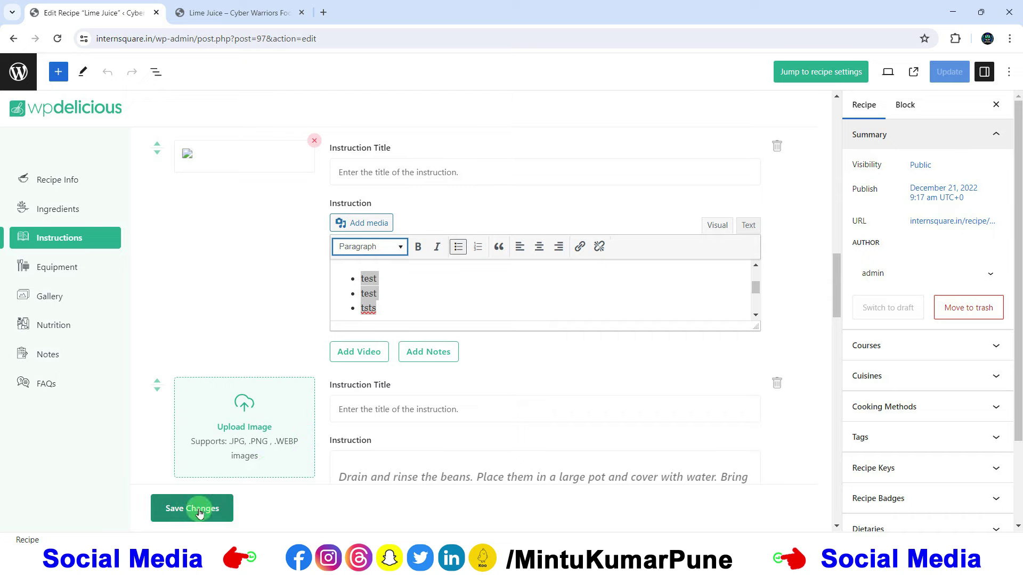
{"action": "left_click", "coordinate": [234, 13]}
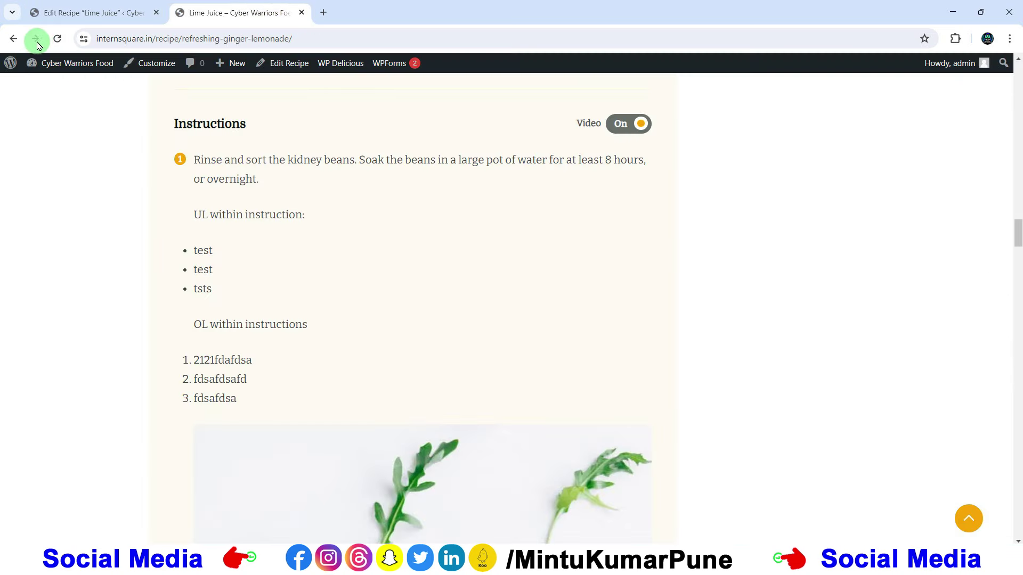
{"action": "left_click", "coordinate": [57, 38]}
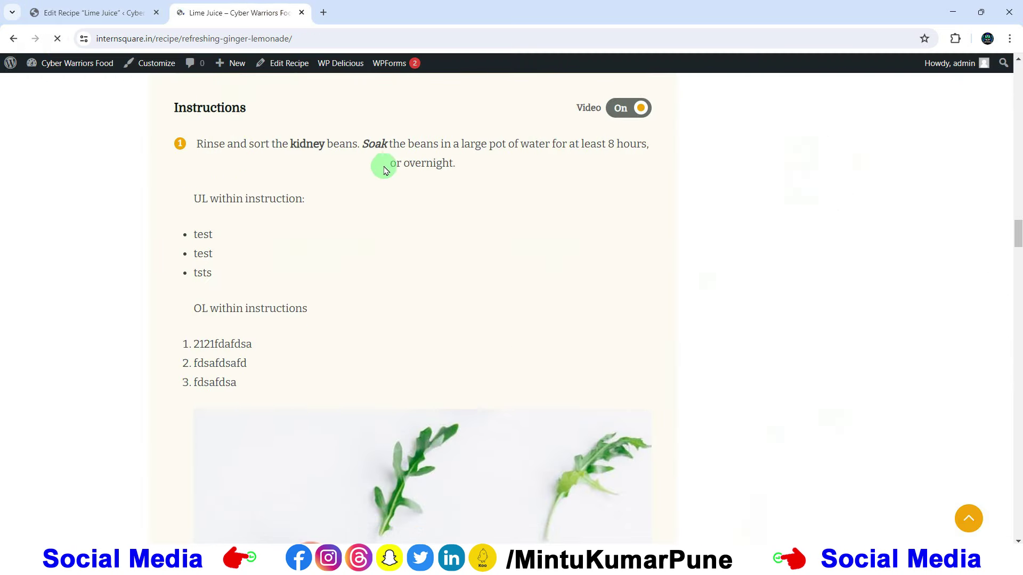
{"action": "double_click", "coordinate": [375, 144]}
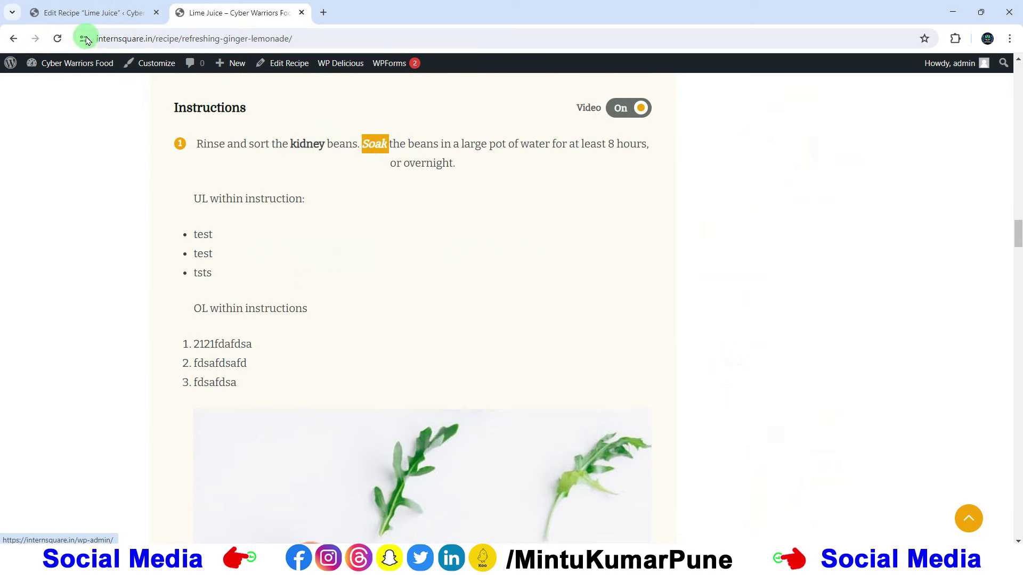
Return to the recipe editor and review the remaining instruction entries through to the end of the list.
{"action": "left_click", "coordinate": [85, 12]}
{"action": "scroll", "coordinate": [410, 280], "scroll_direction": "down", "scroll_amount": 2}
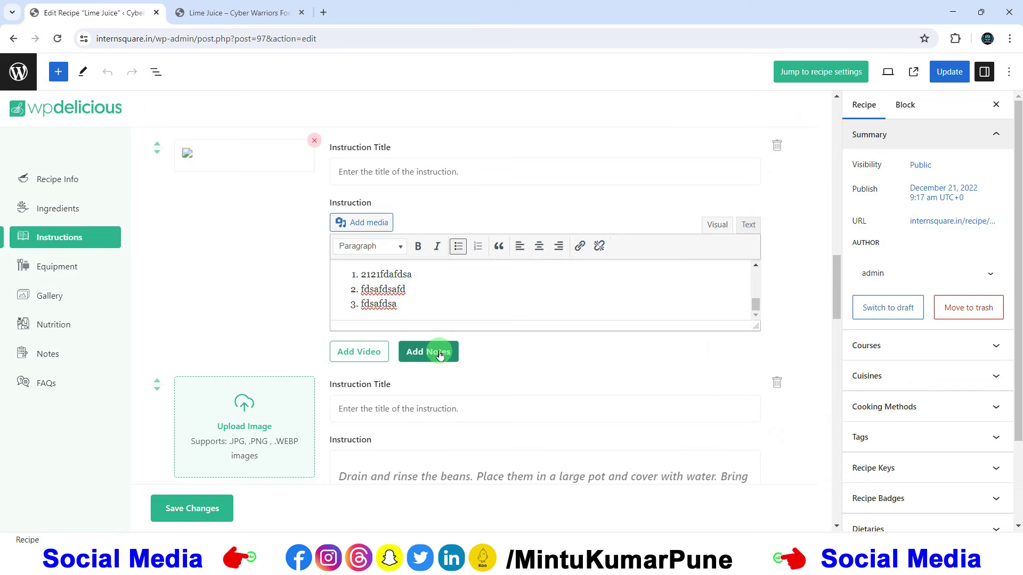
{"action": "scroll", "coordinate": [439, 355], "scroll_direction": "down", "scroll_amount": 2}
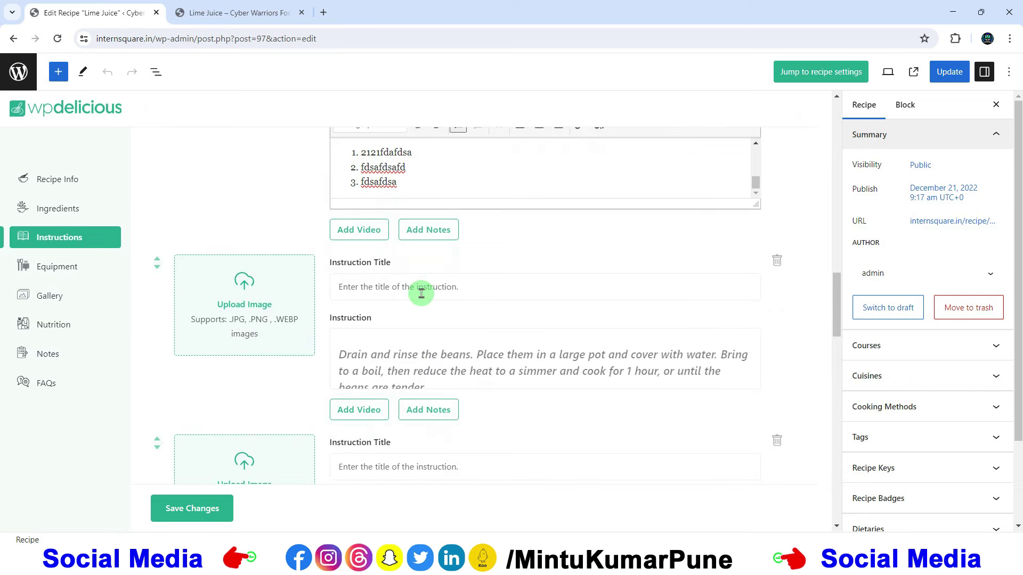
{"action": "scroll", "coordinate": [421, 293], "scroll_direction": "down", "scroll_amount": 1}
{"action": "left_click", "coordinate": [389, 300]}
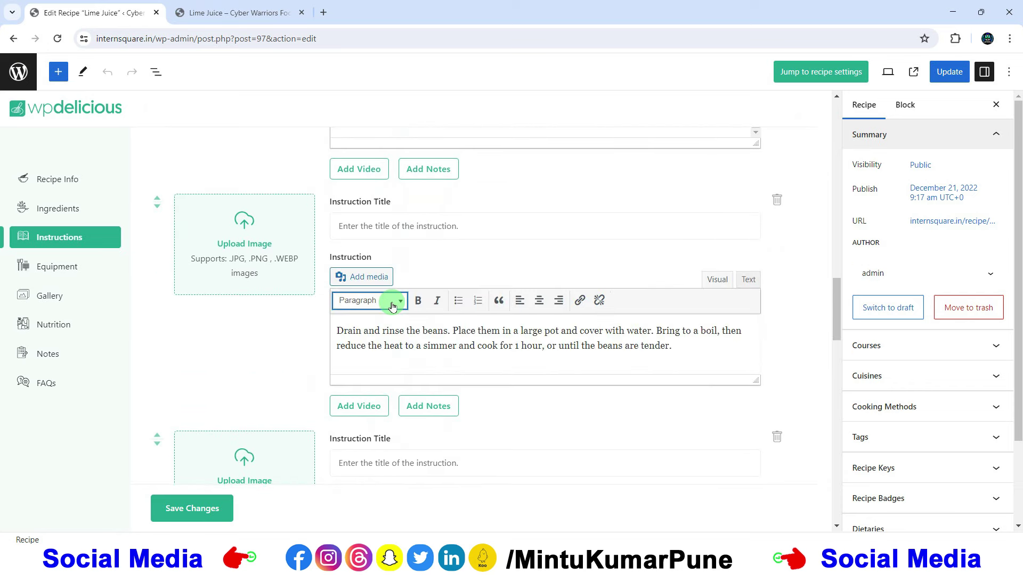
{"action": "scroll", "coordinate": [393, 306], "scroll_direction": "down", "scroll_amount": 3}
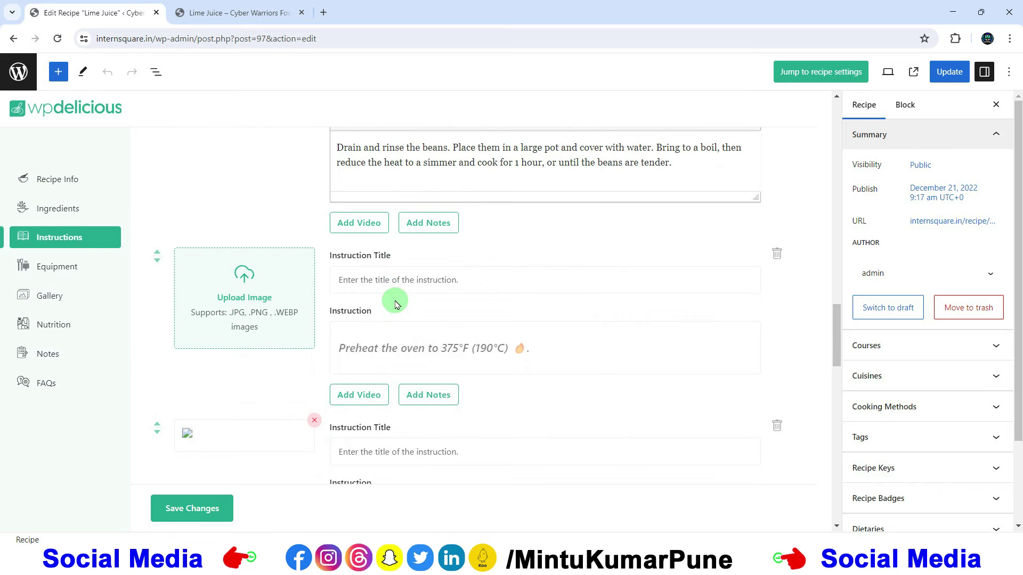
{"action": "scroll", "coordinate": [395, 304], "scroll_direction": "down", "scroll_amount": 8}
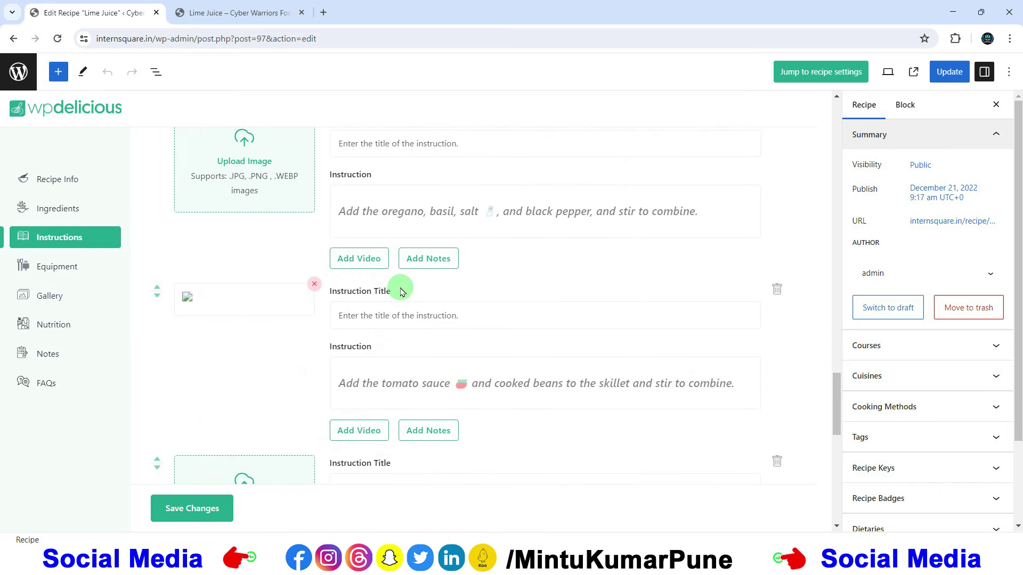
{"action": "scroll", "coordinate": [400, 290], "scroll_direction": "down", "scroll_amount": 8}
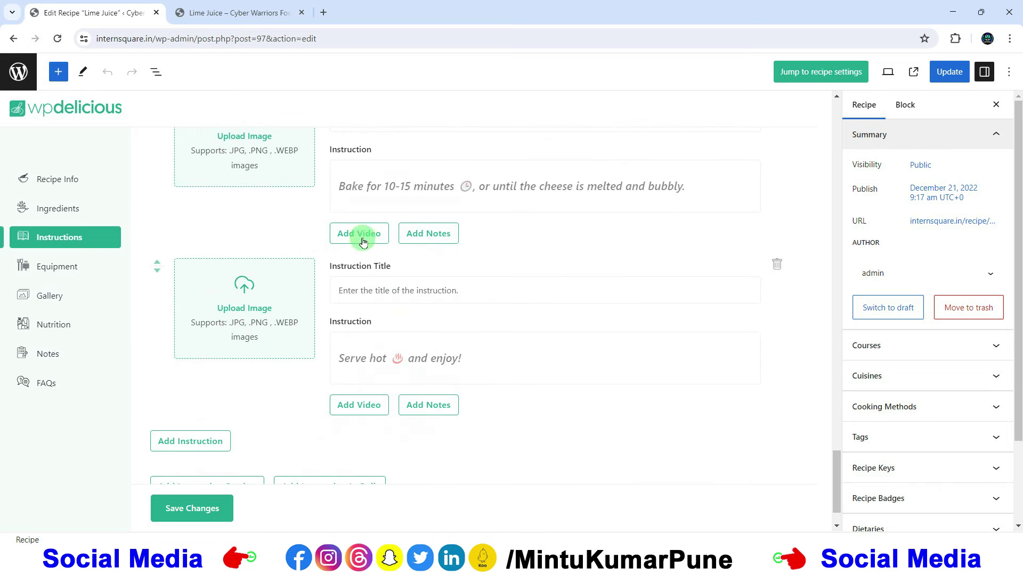
{"action": "scroll", "coordinate": [339, 235], "scroll_direction": "up", "scroll_amount": 2}
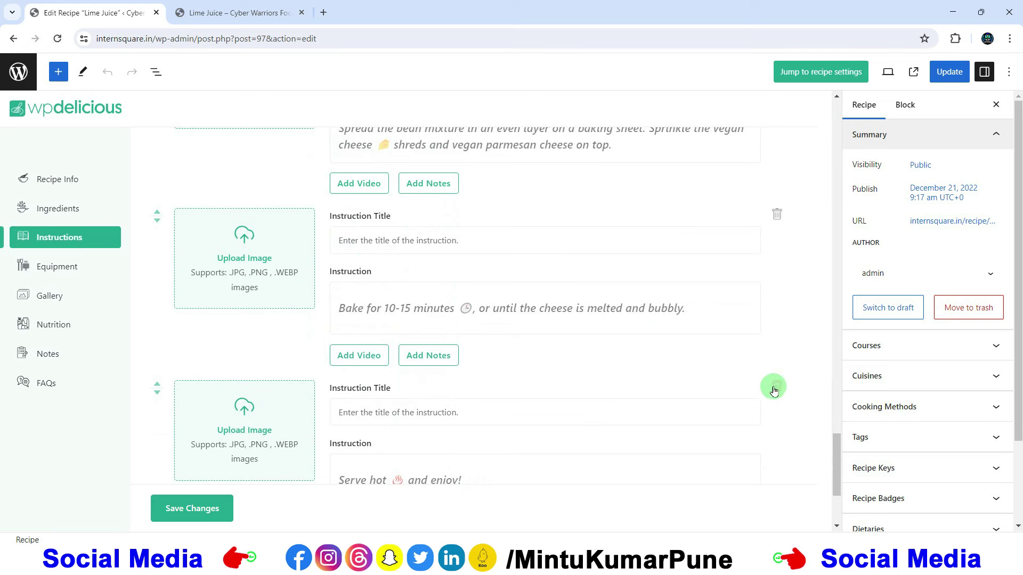
{"action": "scroll", "coordinate": [564, 350], "scroll_direction": "down", "scroll_amount": 3}
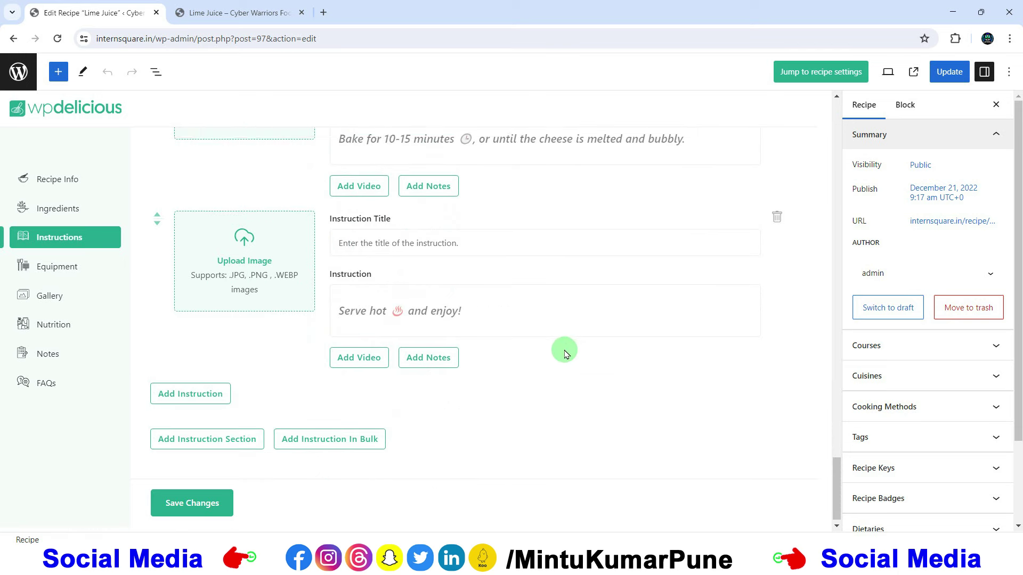
Add an empty instruction after the last entry and delete it again.
{"action": "left_click", "coordinate": [199, 389]}
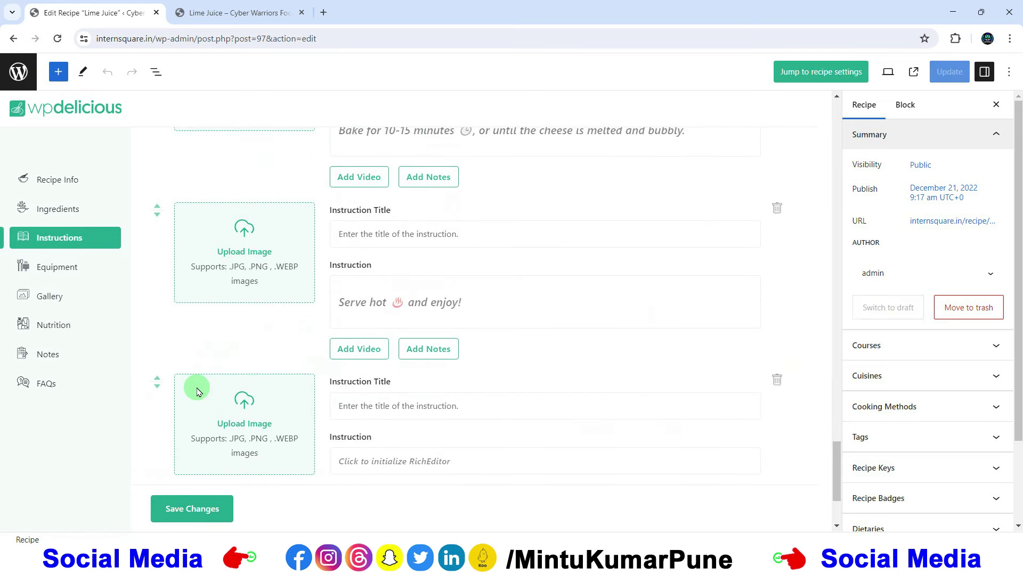
{"action": "left_click", "coordinate": [777, 380]}
{"action": "left_click", "coordinate": [566, 114]}
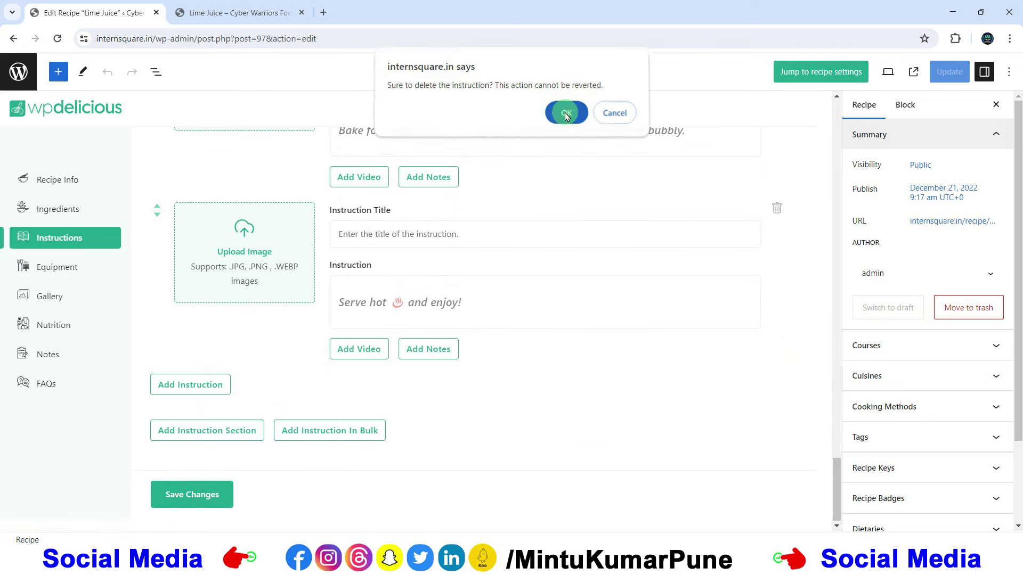
Open the recipe's Equipment settings and review what the section offers.
{"action": "left_click", "coordinate": [61, 274]}
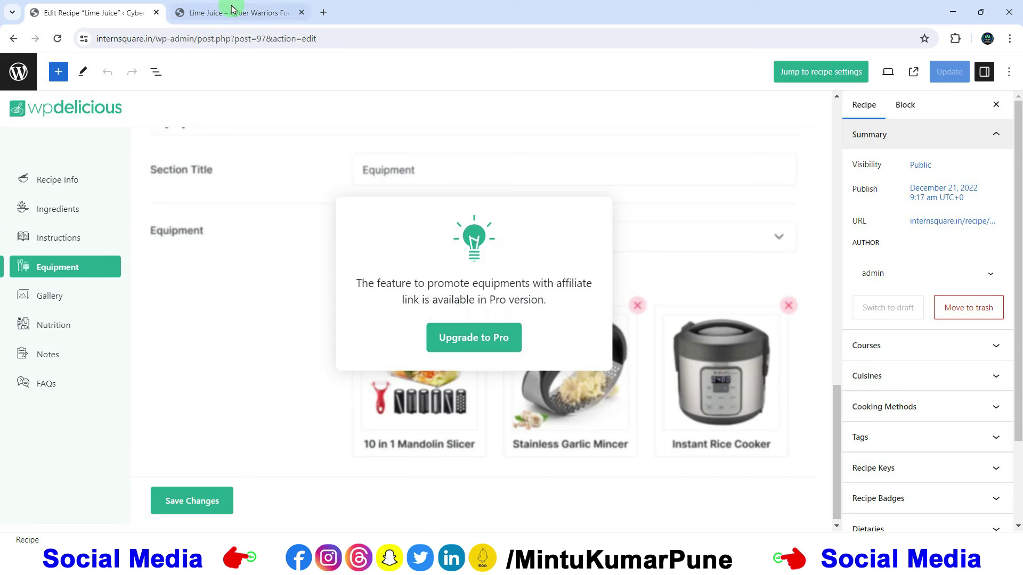
{"action": "scroll", "coordinate": [321, 196], "scroll_direction": "up", "scroll_amount": 2}
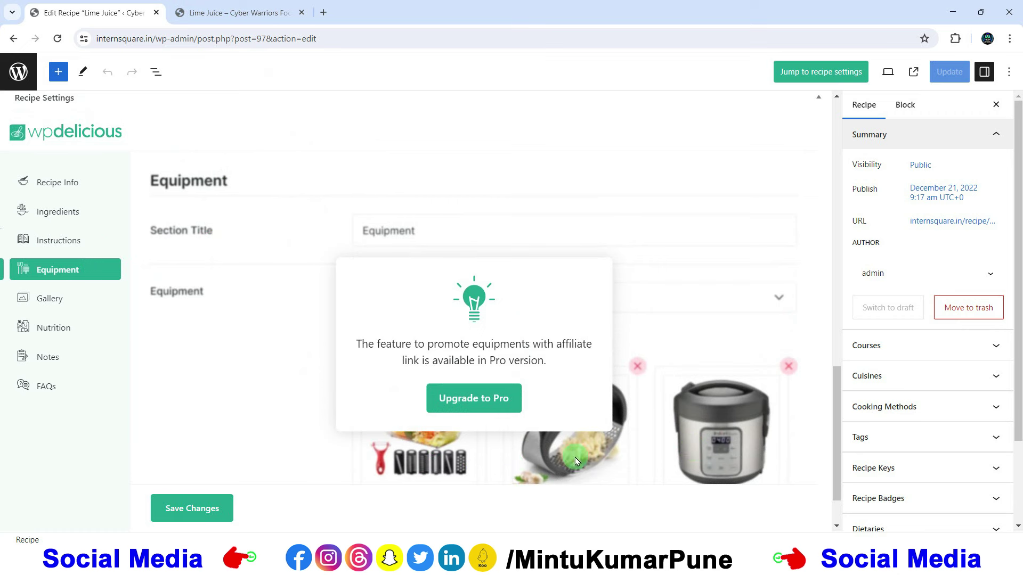
{"action": "scroll", "coordinate": [441, 456], "scroll_direction": "down", "scroll_amount": 1}
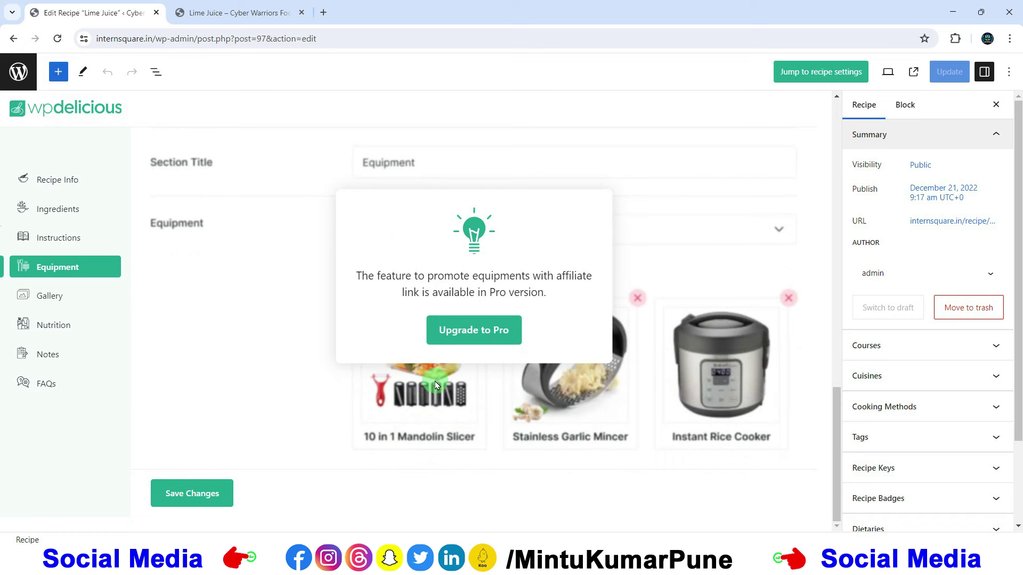
Open the recipe's Gallery settings and look through the published Lime Juice page for the gallery content.
{"action": "left_click", "coordinate": [56, 301]}
{"action": "scroll", "coordinate": [146, 264], "scroll_direction": "up", "scroll_amount": 2}
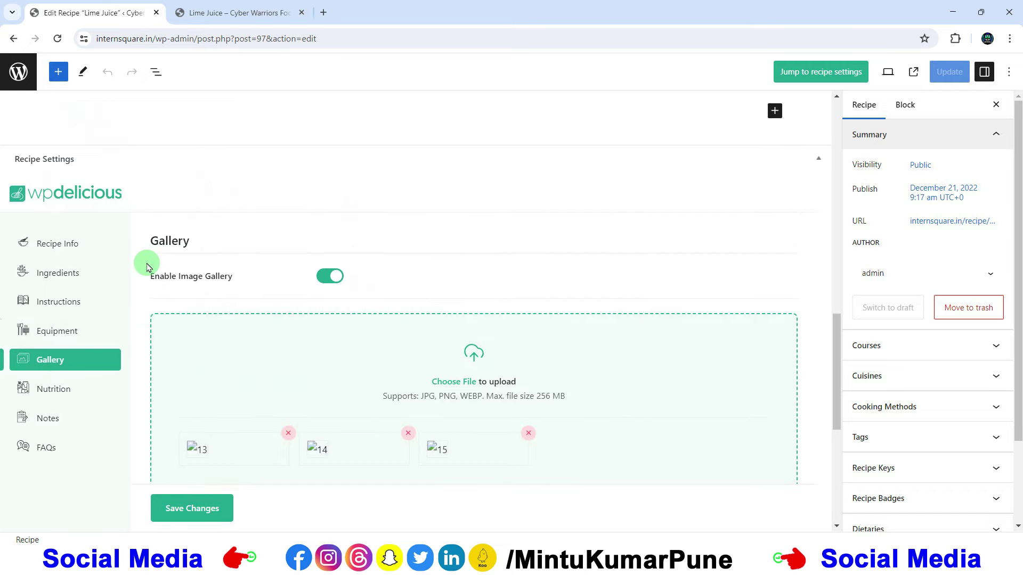
{"action": "scroll", "coordinate": [147, 266], "scroll_direction": "down", "scroll_amount": 1}
{"action": "left_click", "coordinate": [234, 13]}
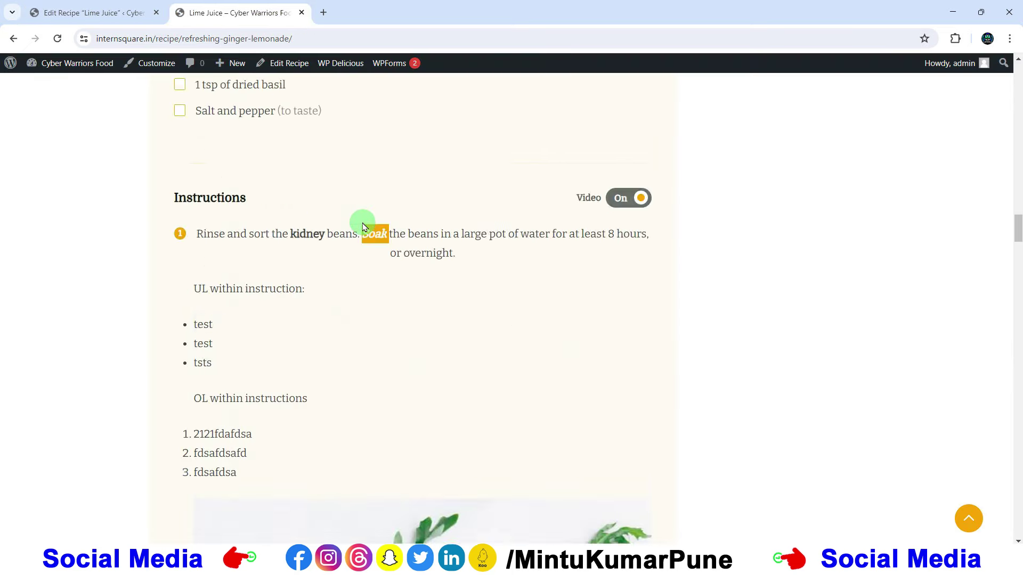
{"action": "scroll", "coordinate": [358, 221], "scroll_direction": "up", "scroll_amount": 10}
{"action": "scroll", "coordinate": [357, 221], "scroll_direction": "up", "scroll_amount": 10}
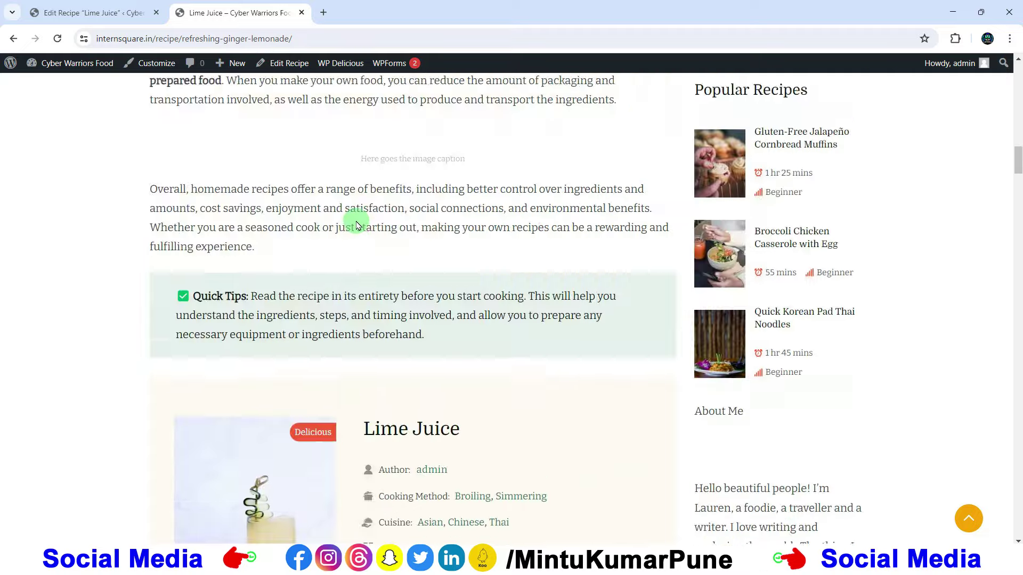
{"action": "scroll", "coordinate": [356, 224], "scroll_direction": "up", "scroll_amount": 3}
{"action": "scroll", "coordinate": [357, 221], "scroll_direction": "down", "scroll_amount": 15}
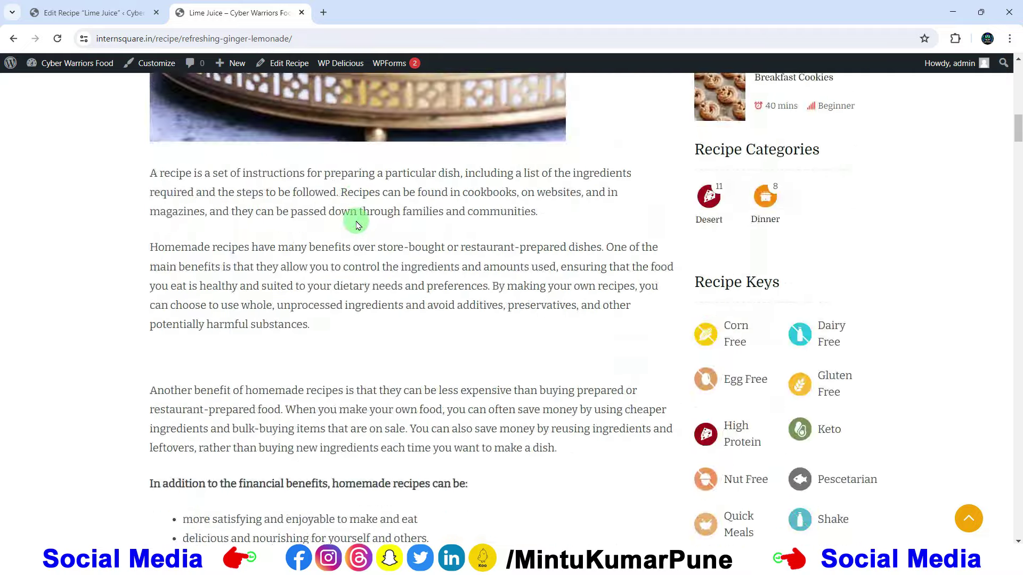
{"action": "scroll", "coordinate": [357, 220], "scroll_direction": "down", "scroll_amount": 15}
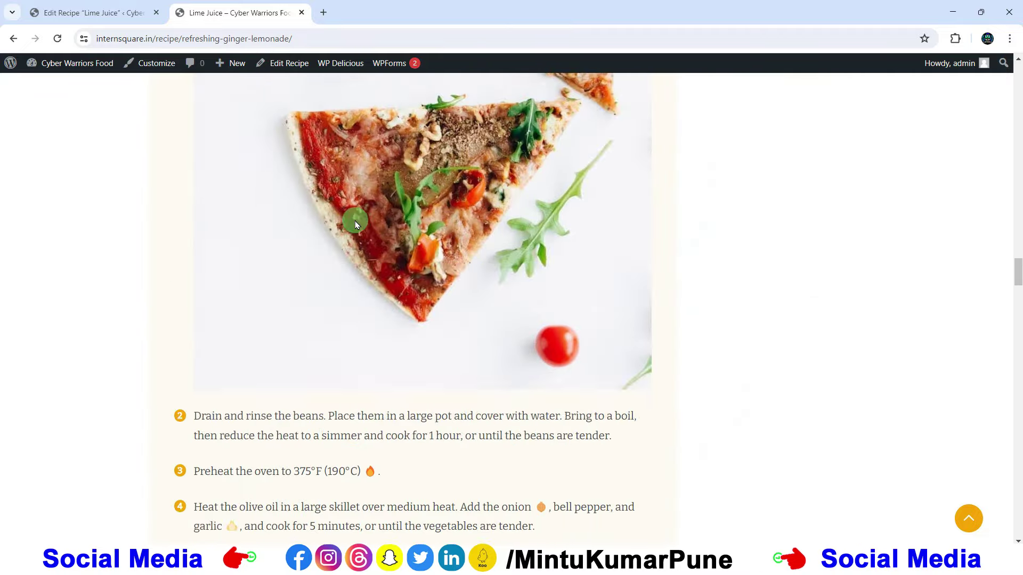
{"action": "scroll", "coordinate": [356, 220], "scroll_direction": "down", "scroll_amount": 9}
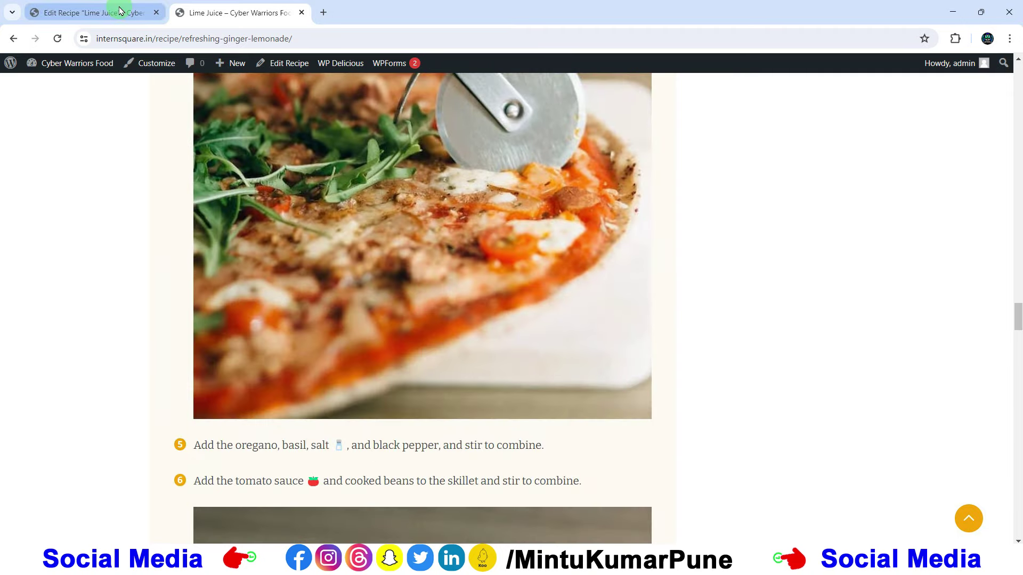
Back in the recipe editor, open the gallery's image chooser, close it without choosing an image, and review the video gallery options.
{"action": "left_click", "coordinate": [120, 10]}
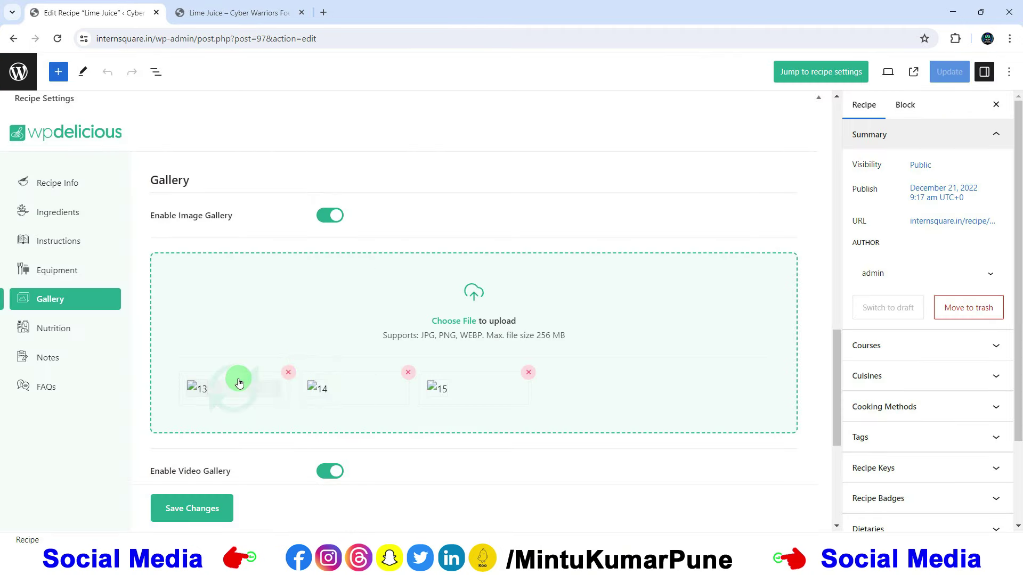
{"action": "left_click", "coordinate": [221, 393]}
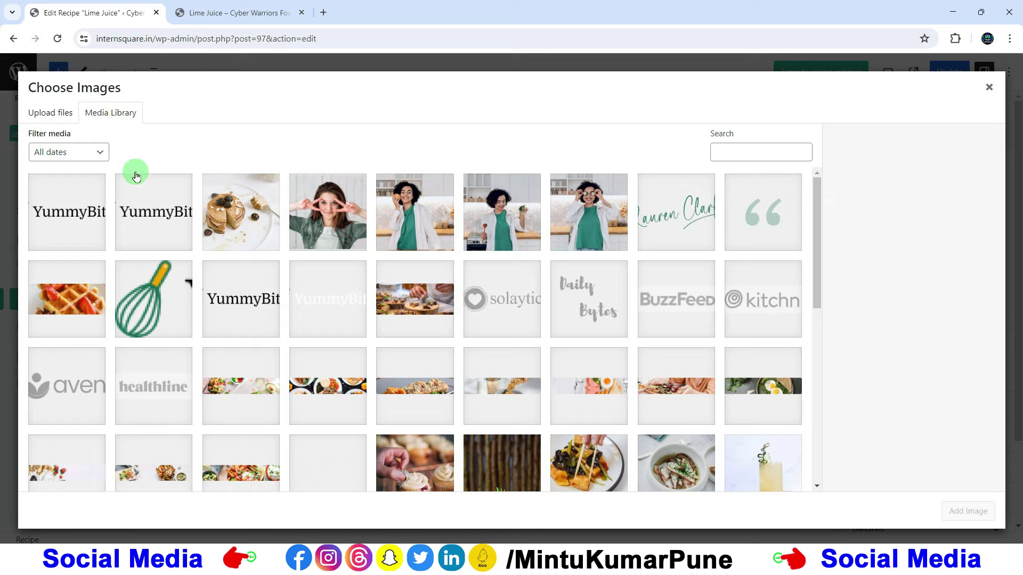
{"action": "left_click", "coordinate": [999, 90]}
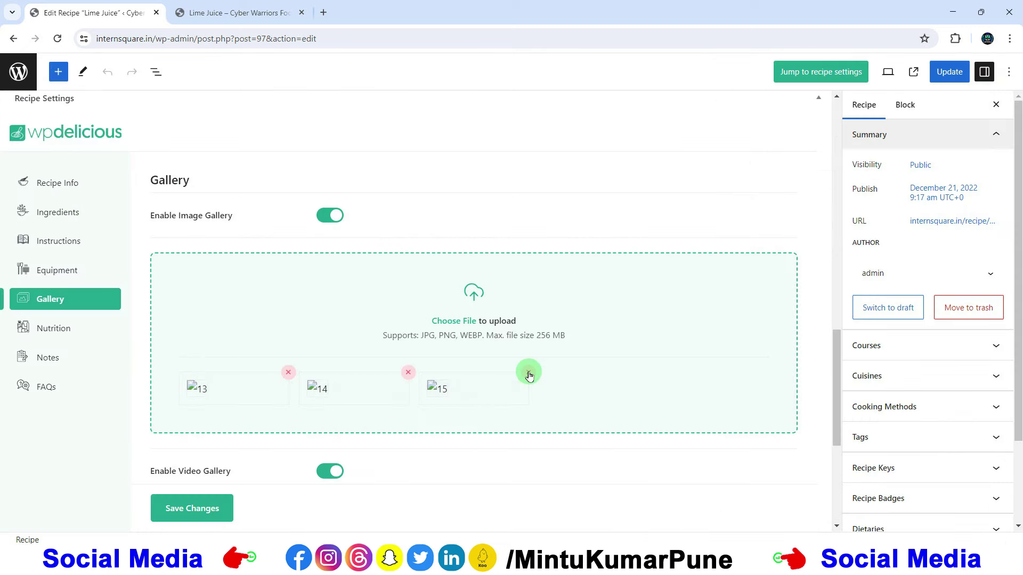
{"action": "scroll", "coordinate": [522, 368], "scroll_direction": "down", "scroll_amount": 5}
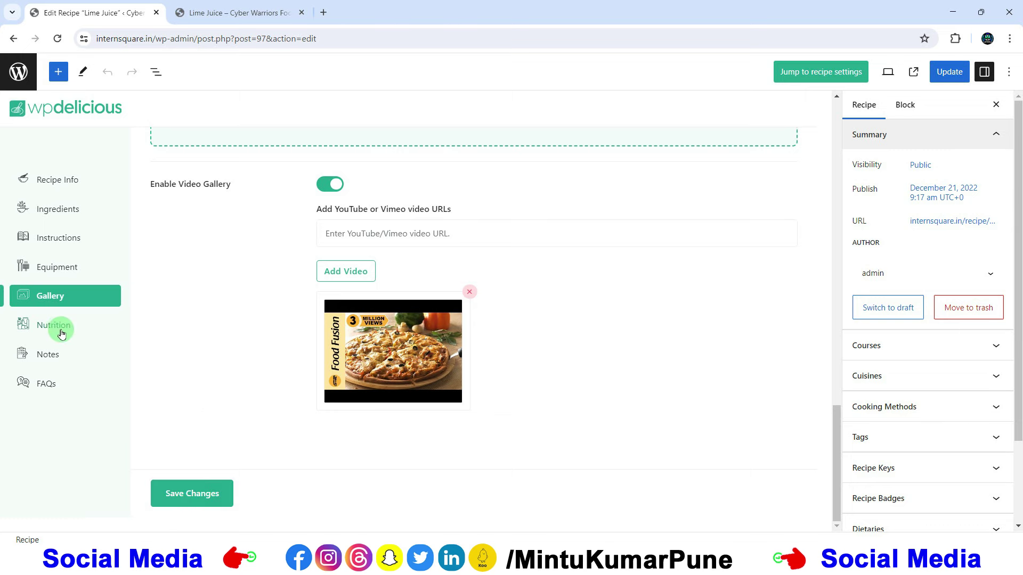
Open the recipe's Nutrition settings and examine the matching Nutrition Facts table on the published page.
{"action": "left_click", "coordinate": [80, 327]}
{"action": "scroll", "coordinate": [269, 304], "scroll_direction": "up", "scroll_amount": 4}
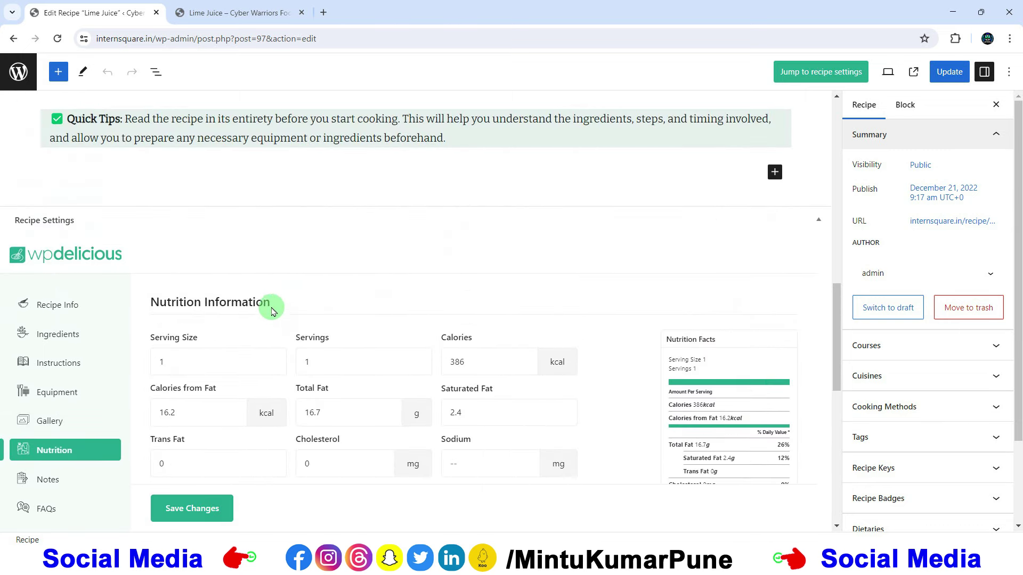
{"action": "scroll", "coordinate": [269, 304], "scroll_direction": "down", "scroll_amount": 2}
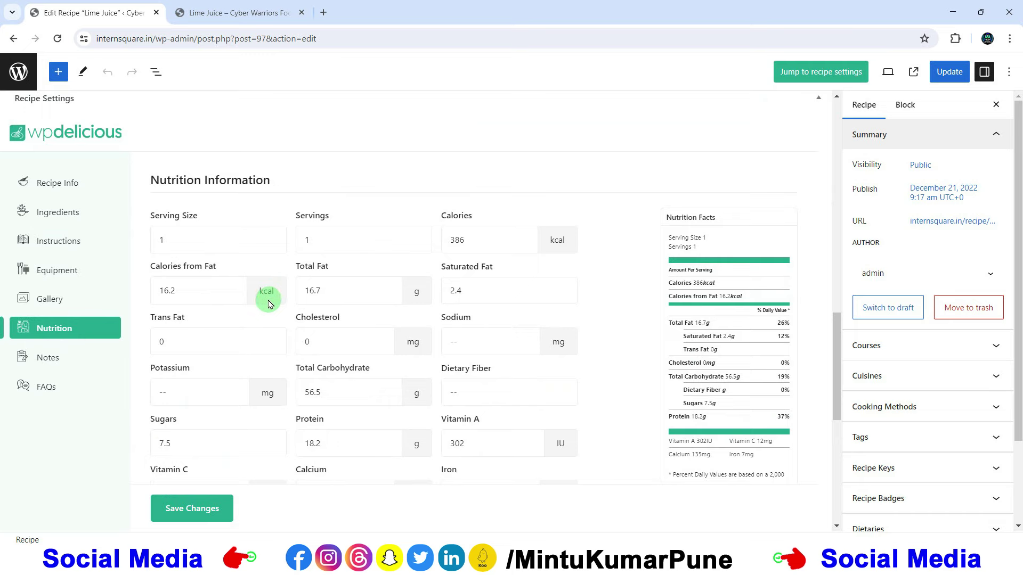
{"action": "left_click", "coordinate": [219, 15]}
{"action": "scroll", "coordinate": [307, 205], "scroll_direction": "down", "scroll_amount": 6}
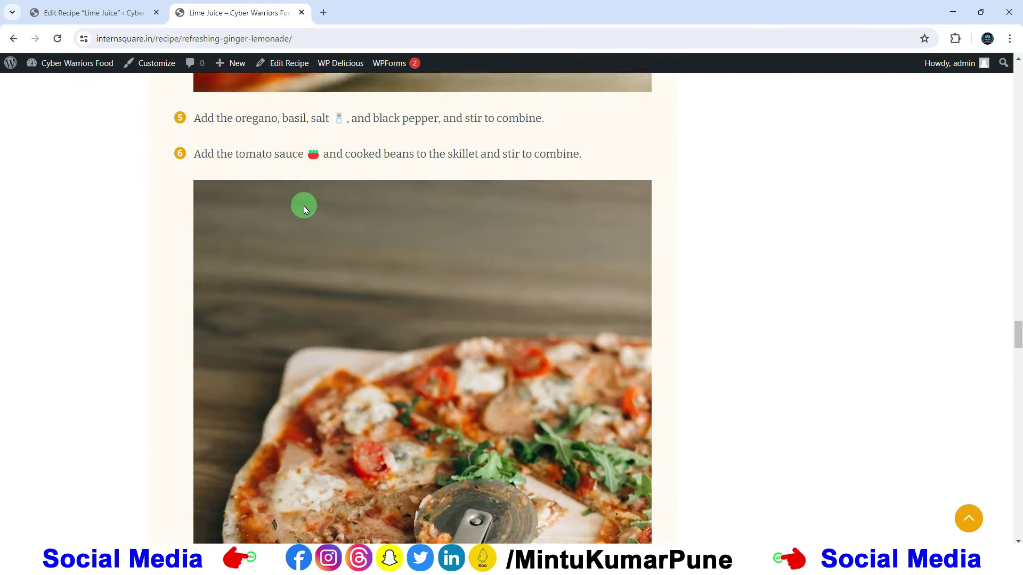
{"action": "scroll", "coordinate": [304, 209], "scroll_direction": "down", "scroll_amount": 20}
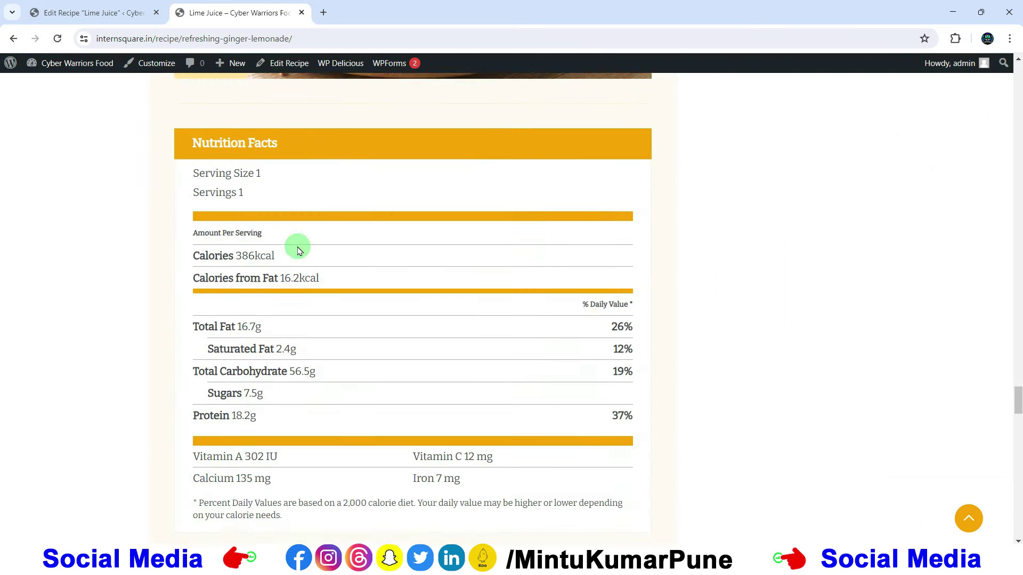
{"action": "scroll", "coordinate": [298, 249], "scroll_direction": "up", "scroll_amount": 1}
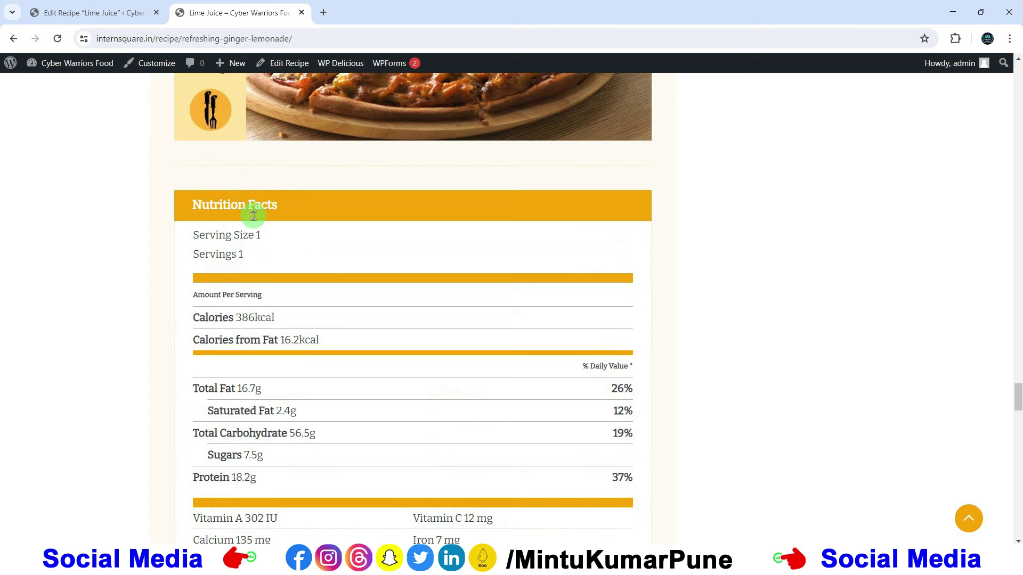
{"action": "scroll", "coordinate": [118, 260], "scroll_direction": "down", "scroll_amount": 1}
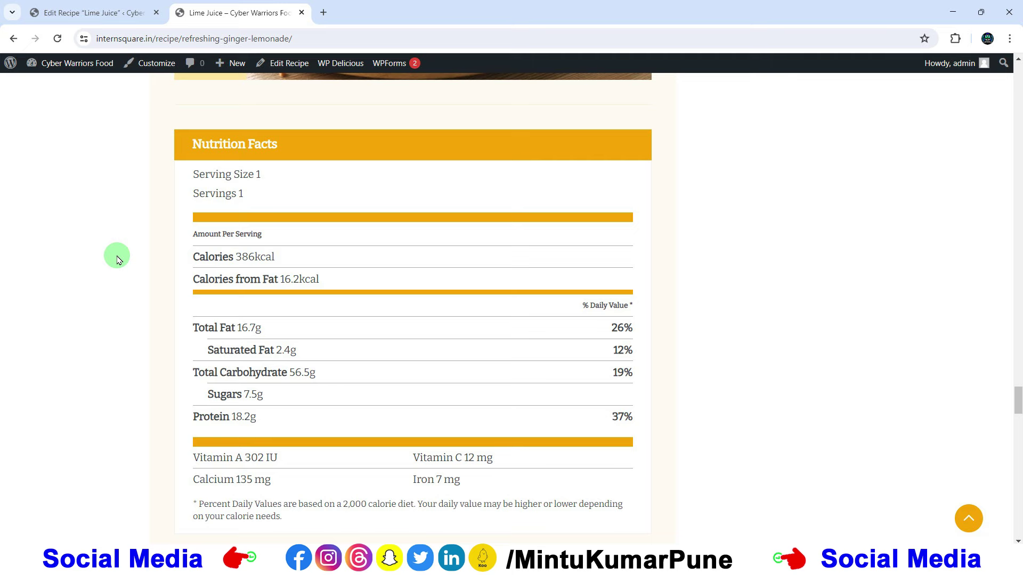
{"action": "scroll", "coordinate": [127, 257], "scroll_direction": "down", "scroll_amount": 1}
{"action": "scroll", "coordinate": [261, 410], "scroll_direction": "down", "scroll_amount": 3}
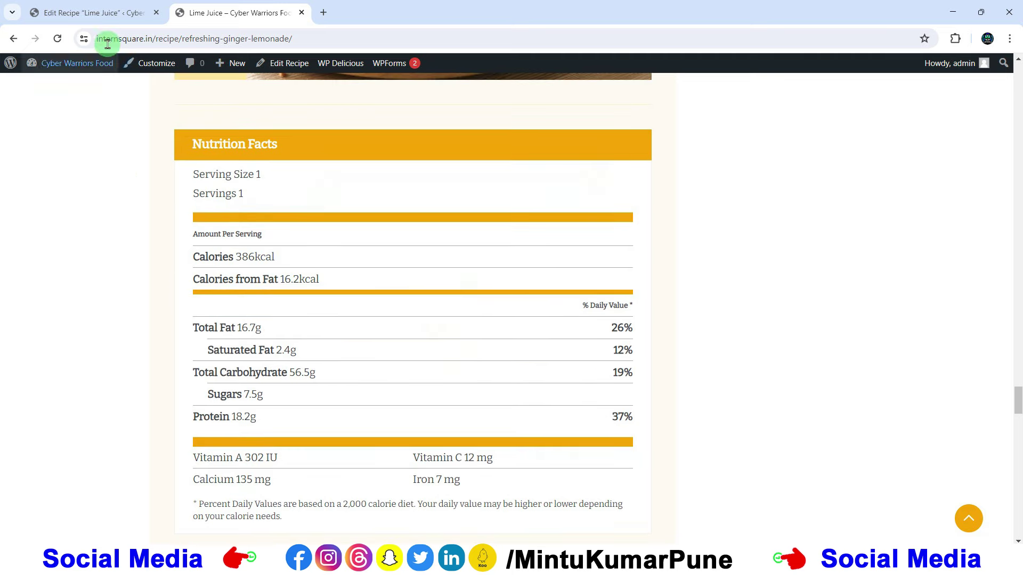
Review the remaining nutrition fields in the recipe editor, then examine the published page from Nutrition Facts through the Note section.
{"action": "left_click", "coordinate": [99, 16]}
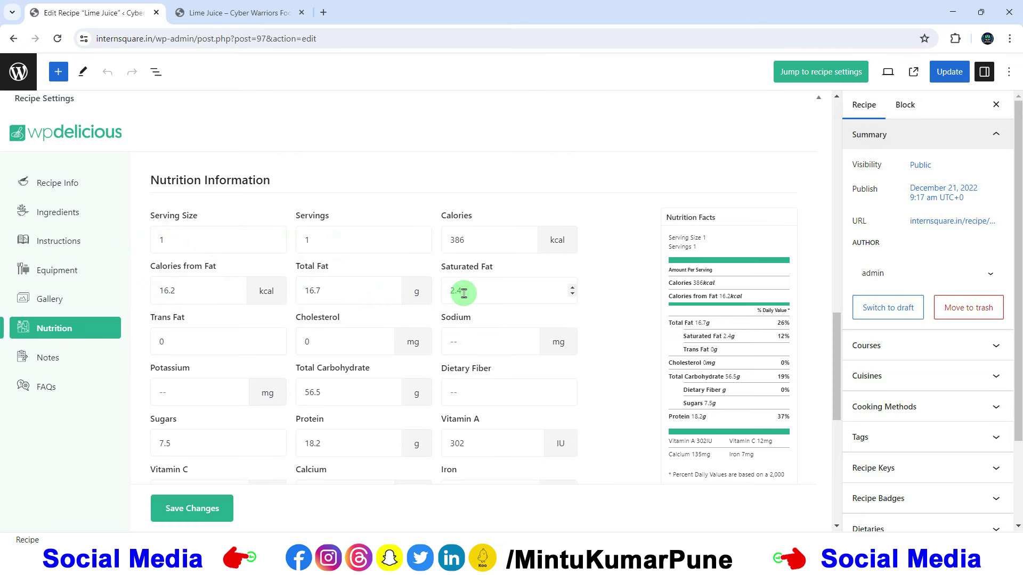
{"action": "scroll", "coordinate": [463, 292], "scroll_direction": "down", "scroll_amount": 8}
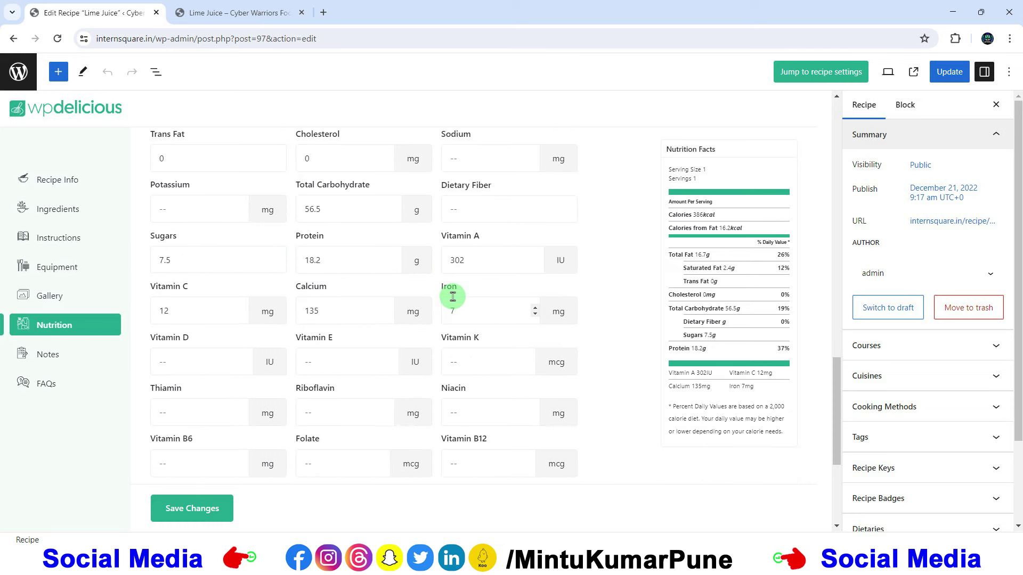
{"action": "scroll", "coordinate": [451, 293], "scroll_direction": "up", "scroll_amount": 10}
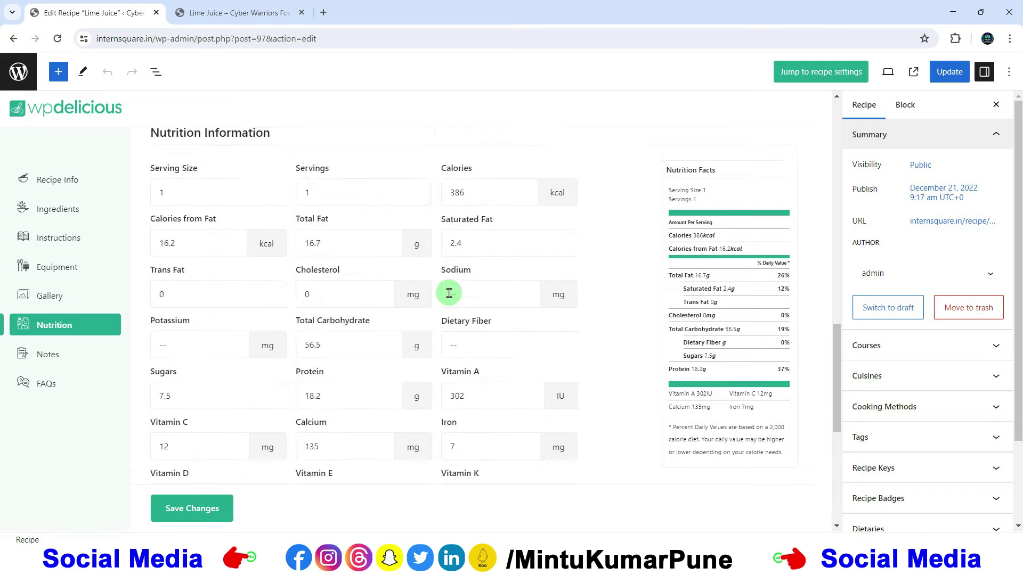
{"action": "left_click", "coordinate": [238, 18]}
{"action": "scroll", "coordinate": [324, 227], "scroll_direction": "up", "scroll_amount": 2}
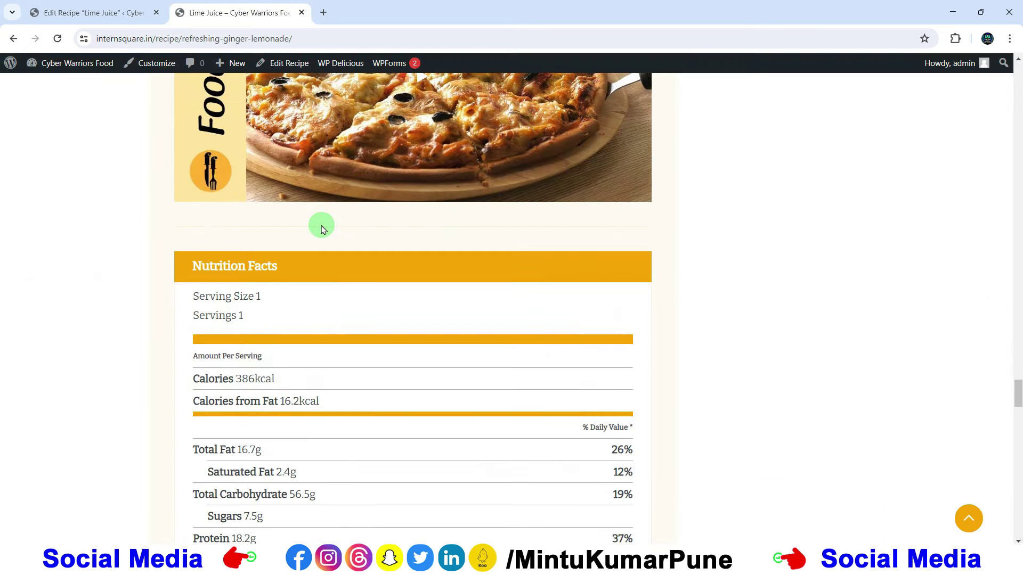
{"action": "scroll", "coordinate": [362, 231], "scroll_direction": "down", "scroll_amount": 4}
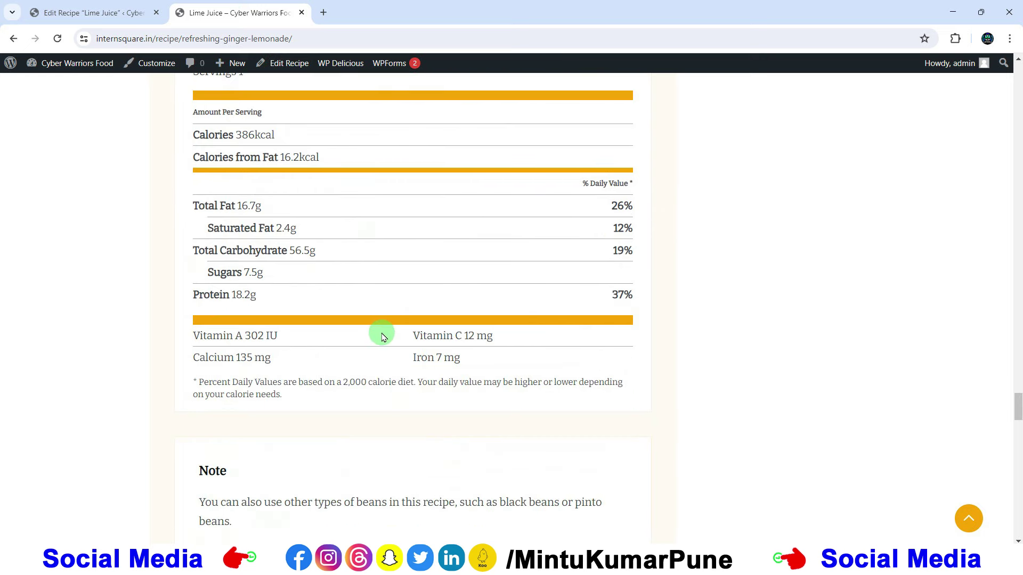
{"action": "scroll", "coordinate": [382, 333], "scroll_direction": "down", "scroll_amount": 4}
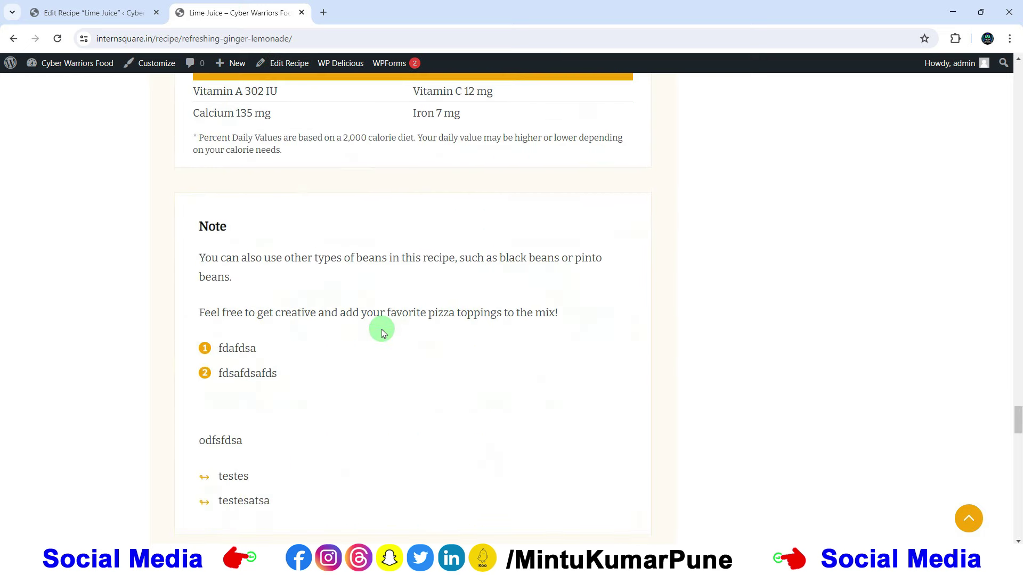
Open the recipe's Notes settings and compare the text with the Note section on the published page.
{"action": "left_click", "coordinate": [72, 12]}
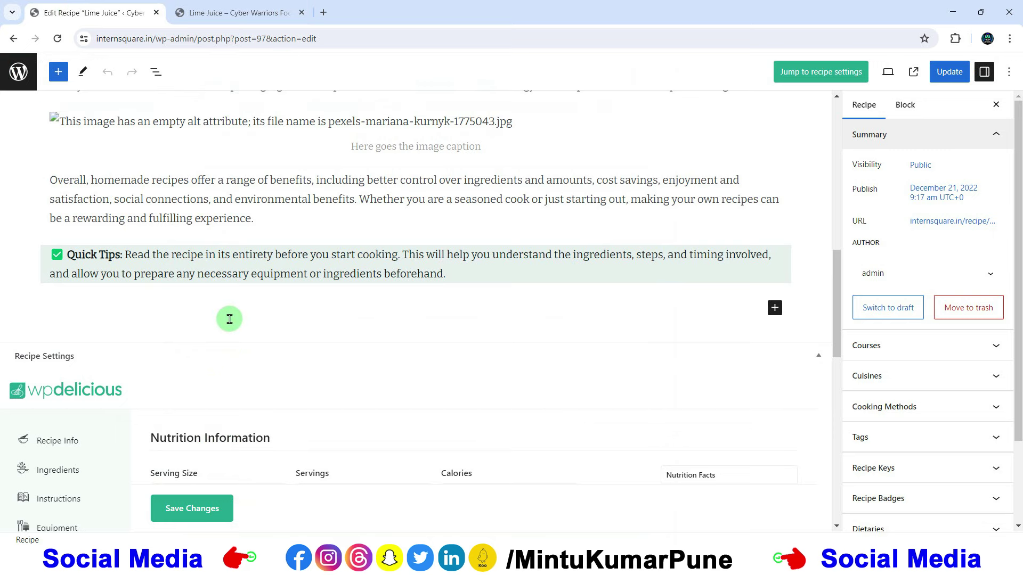
{"action": "scroll", "coordinate": [228, 317], "scroll_direction": "down", "scroll_amount": 4}
{"action": "left_click", "coordinate": [47, 371]}
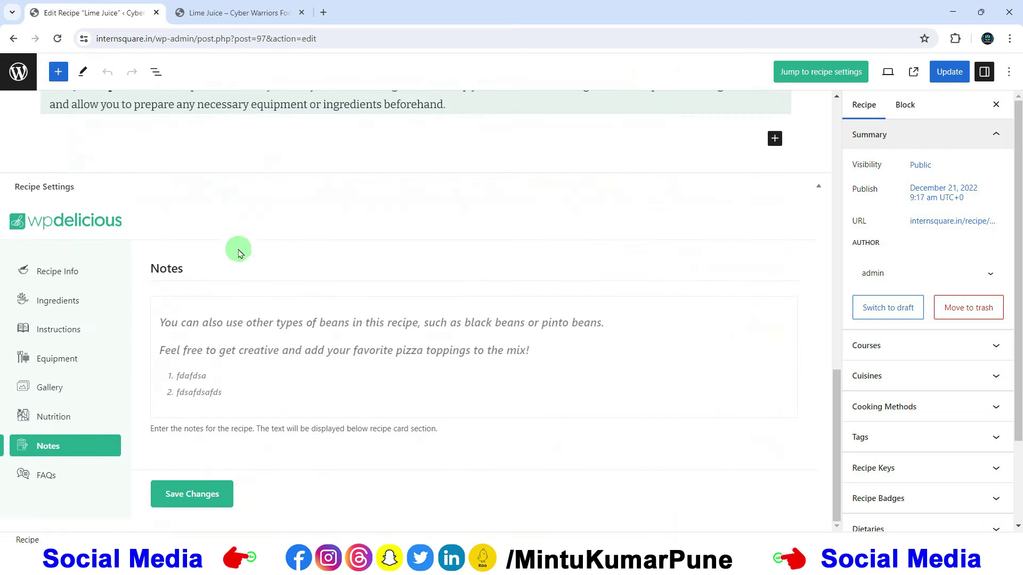
{"action": "left_click", "coordinate": [204, 16]}
{"action": "scroll", "coordinate": [292, 269], "scroll_direction": "down", "scroll_amount": 3}
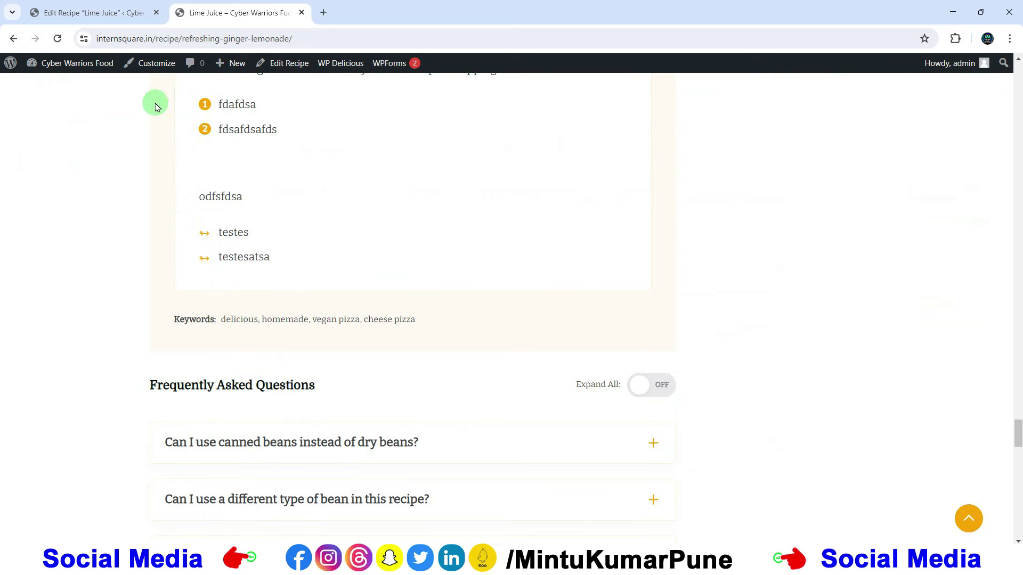
Open the recipe's FAQs settings and find the Frequently Asked Questions section on the published page.
{"action": "left_click", "coordinate": [88, 16]}
{"action": "left_click", "coordinate": [60, 475]}
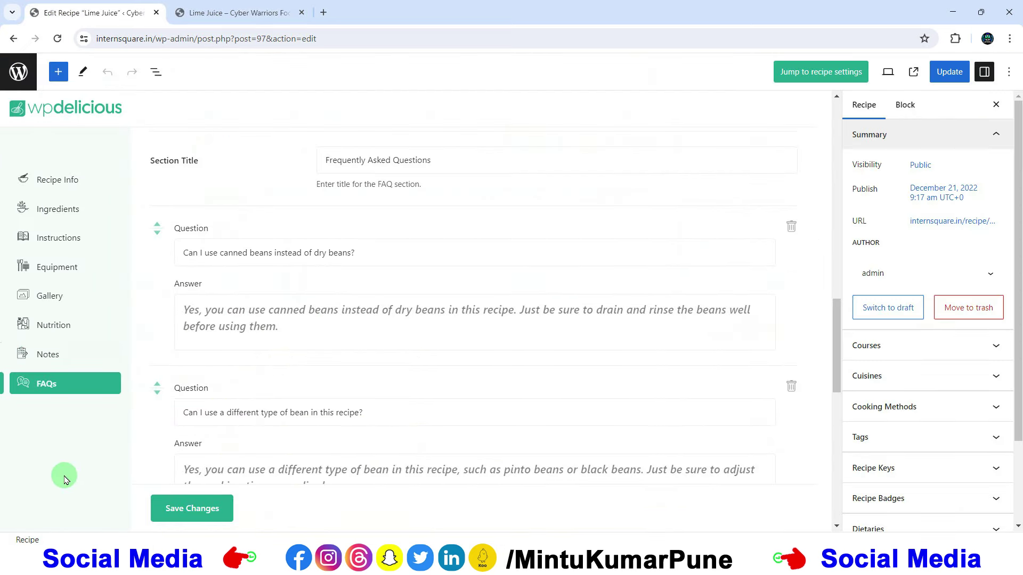
{"action": "left_click", "coordinate": [208, 21]}
{"action": "scroll", "coordinate": [767, 397], "scroll_direction": "up", "scroll_amount": 1}
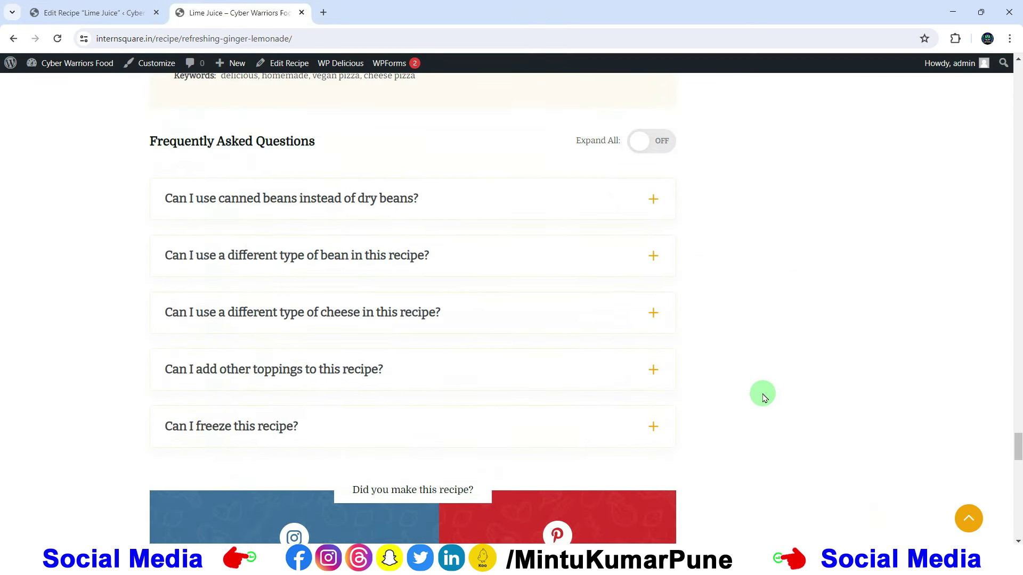
Test expanding and collapsing the published question about canned beans several times, leaving its answer open to read.
{"action": "left_click", "coordinate": [655, 200]}
{"action": "left_click", "coordinate": [655, 201]}
{"action": "left_click", "coordinate": [655, 200]}
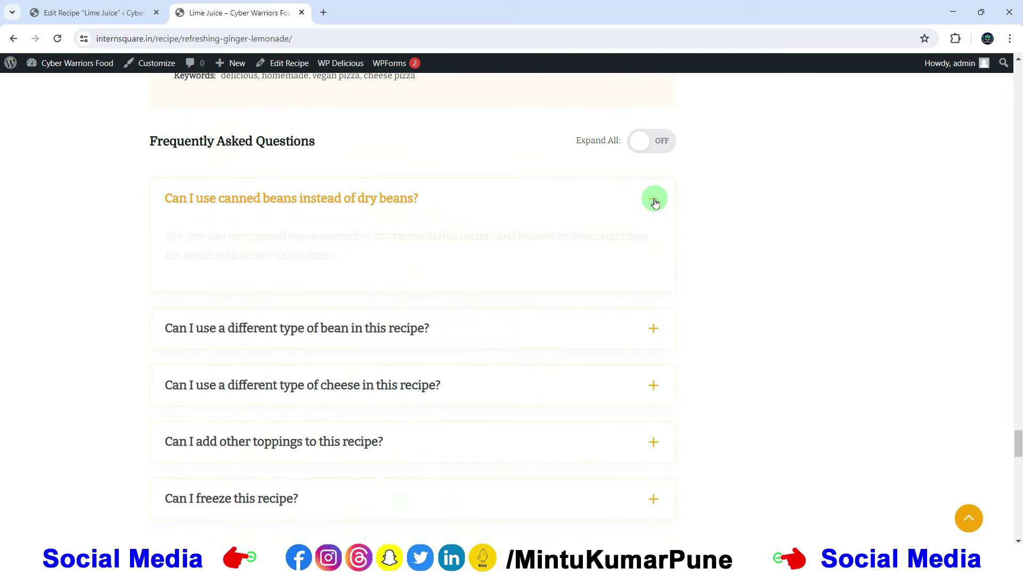
{"action": "left_click", "coordinate": [655, 200]}
{"action": "left_click", "coordinate": [655, 200]}
{"action": "left_click", "coordinate": [655, 201]}
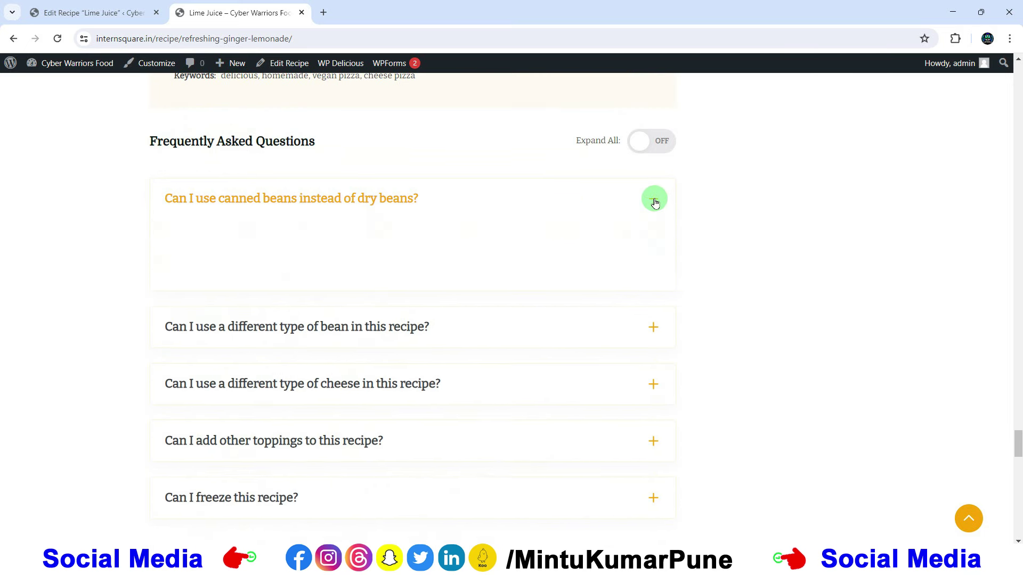
{"action": "left_click", "coordinate": [656, 200]}
{"action": "left_click", "coordinate": [656, 201]}
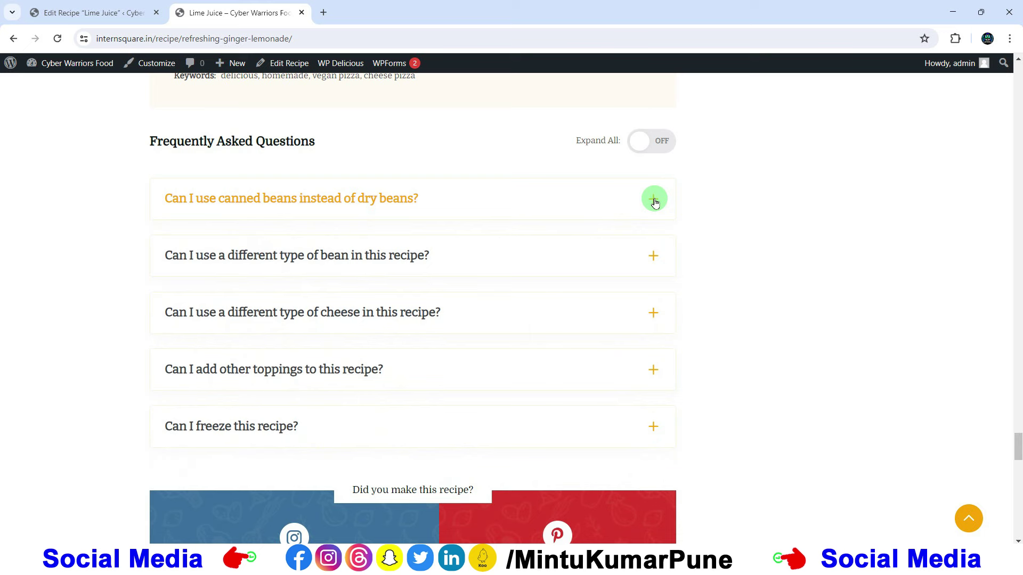
{"action": "left_click", "coordinate": [655, 201]}
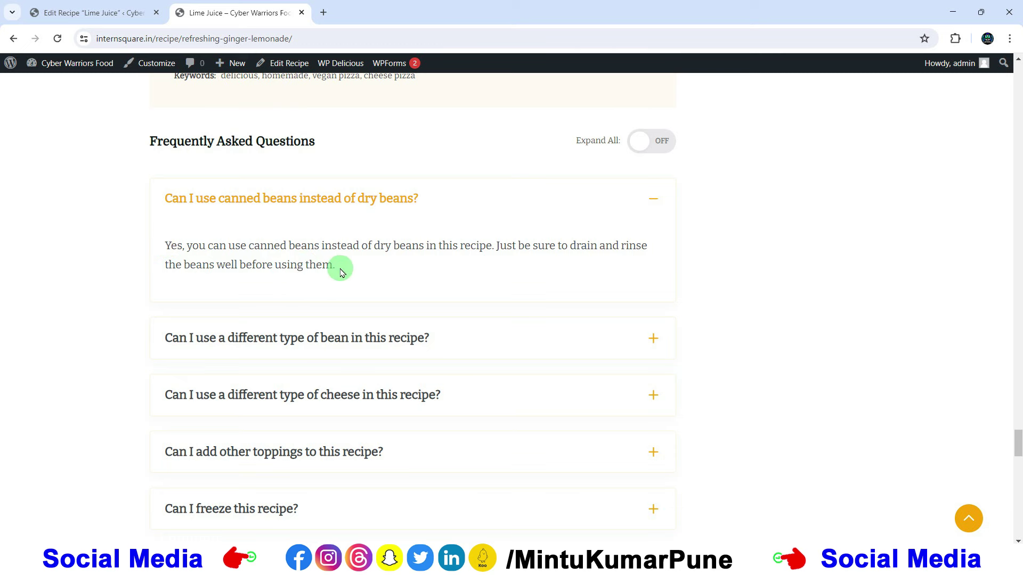
Collapse the canned beans answer and test expanding and collapsing the question about a different type of bean, leaving it open.
{"action": "left_click", "coordinate": [652, 198]}
{"action": "left_click", "coordinate": [658, 257]}
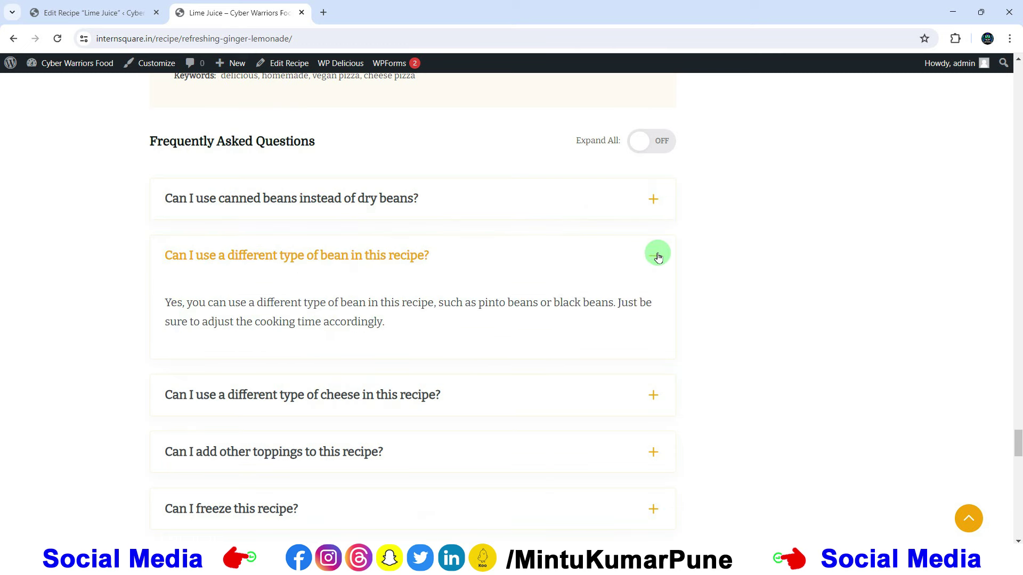
{"action": "left_click", "coordinate": [658, 257]}
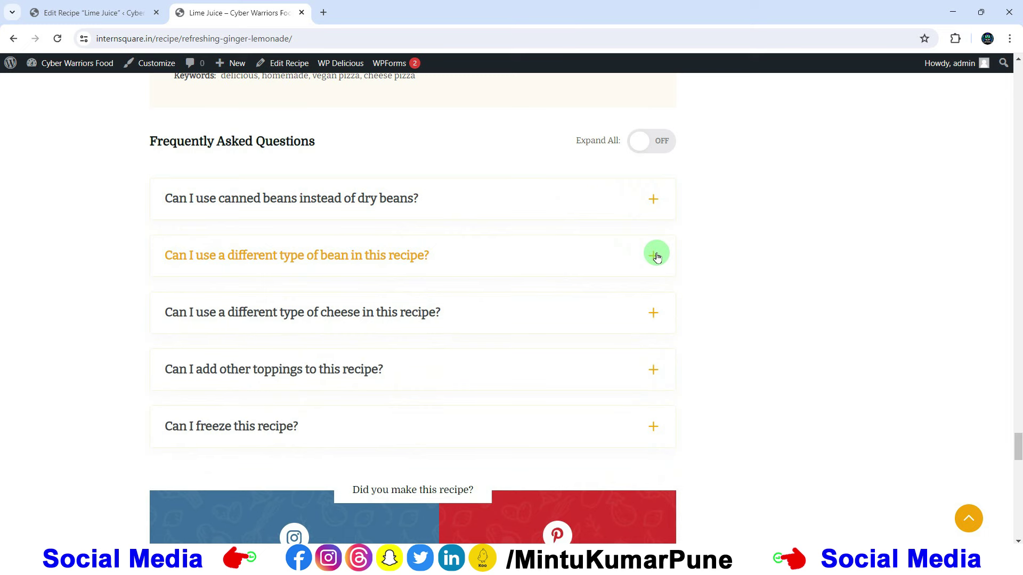
{"action": "left_click", "coordinate": [657, 257]}
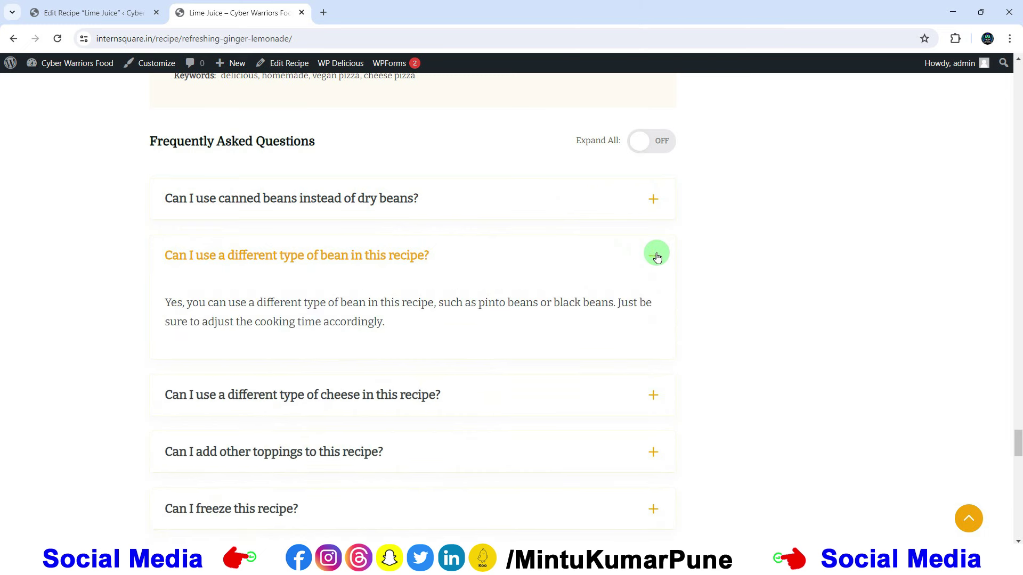
Collapse the answer about a different type of bean and look over the surrounding sections of the published recipe page.
{"action": "left_click", "coordinate": [657, 257]}
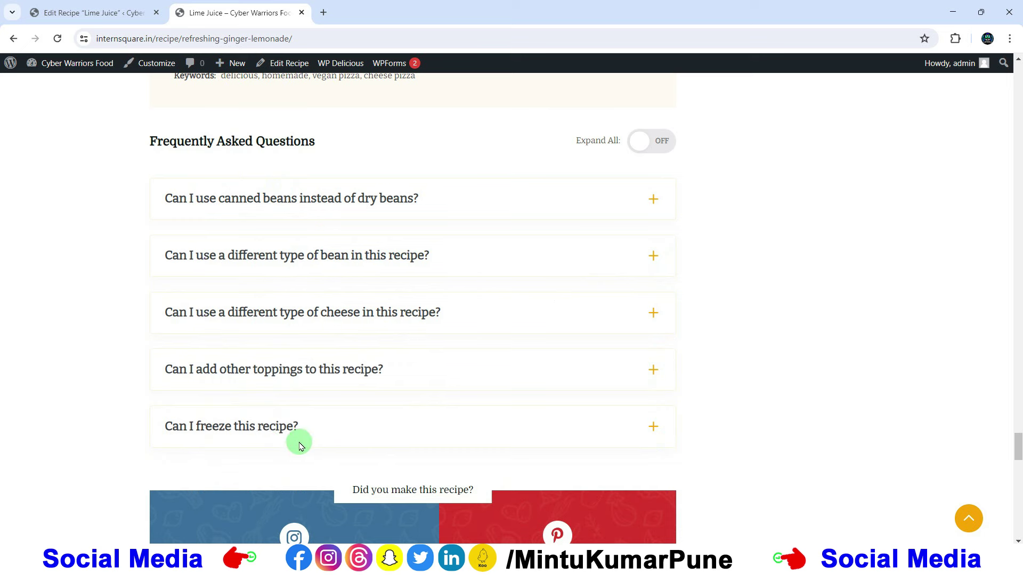
{"action": "scroll", "coordinate": [343, 388], "scroll_direction": "down", "scroll_amount": 10}
{"action": "scroll", "coordinate": [343, 388], "scroll_direction": "up", "scroll_amount": 10}
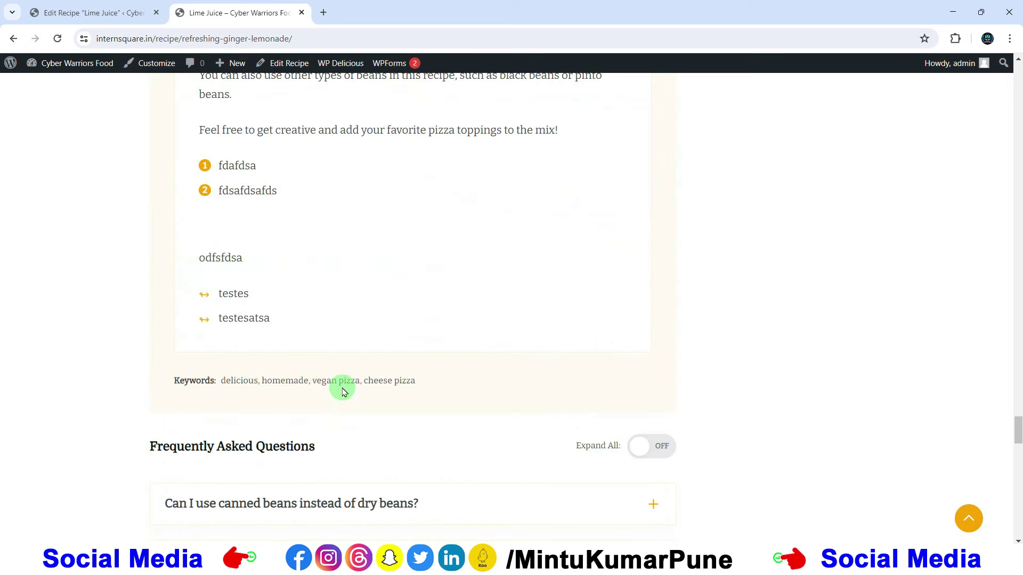
Return to the recipe editor and compare the recipe-level settings with the block settings of the paragraph about bonding with friends and family.
{"action": "left_click", "coordinate": [59, 13]}
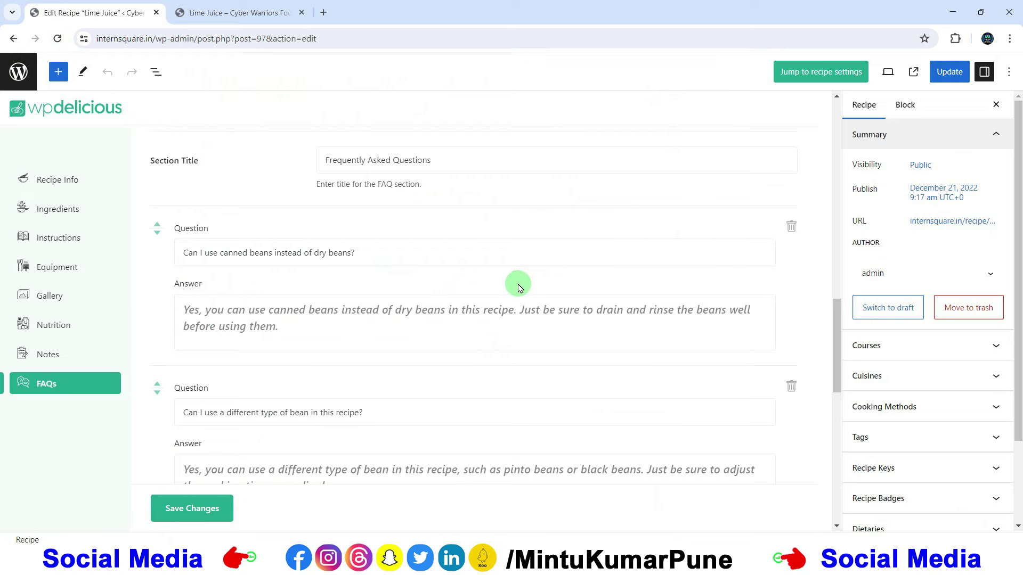
{"action": "scroll", "coordinate": [756, 281], "scroll_direction": "up", "scroll_amount": 15}
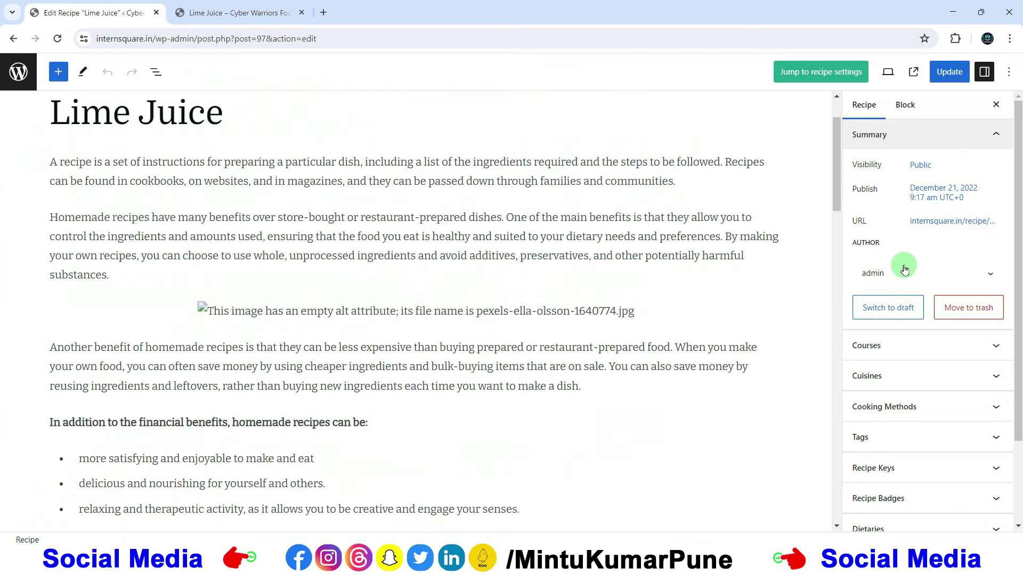
{"action": "scroll", "coordinate": [137, 228], "scroll_direction": "down", "scroll_amount": 7}
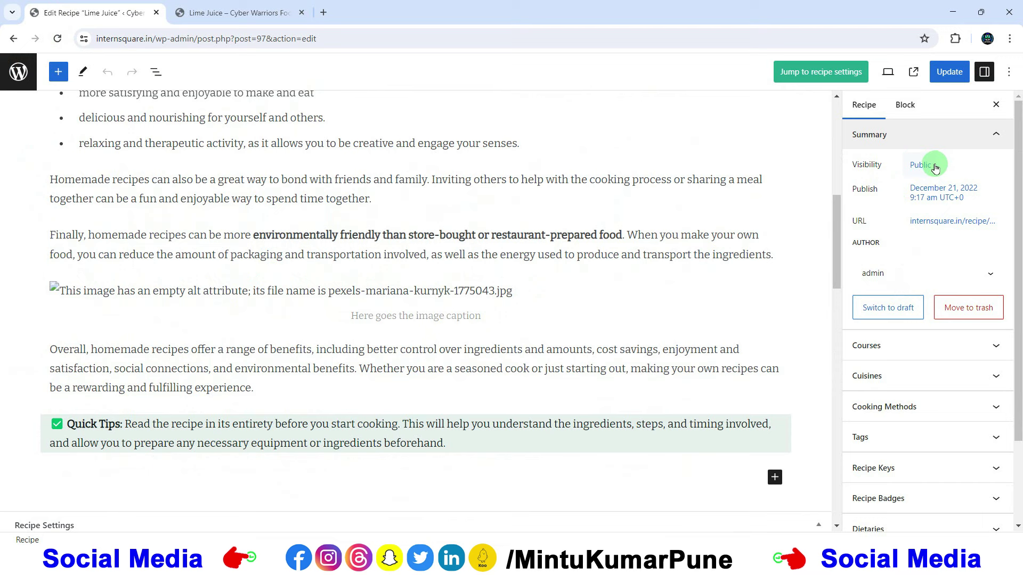
{"action": "left_click", "coordinate": [904, 102]}
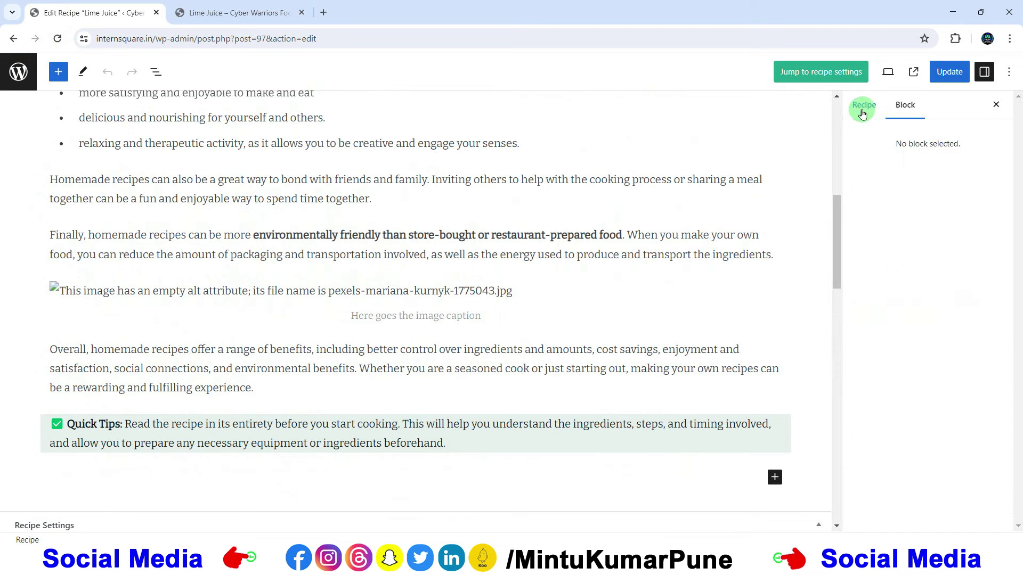
{"action": "left_click", "coordinate": [863, 108]}
{"action": "left_click", "coordinate": [904, 105]}
{"action": "left_click", "coordinate": [718, 184]}
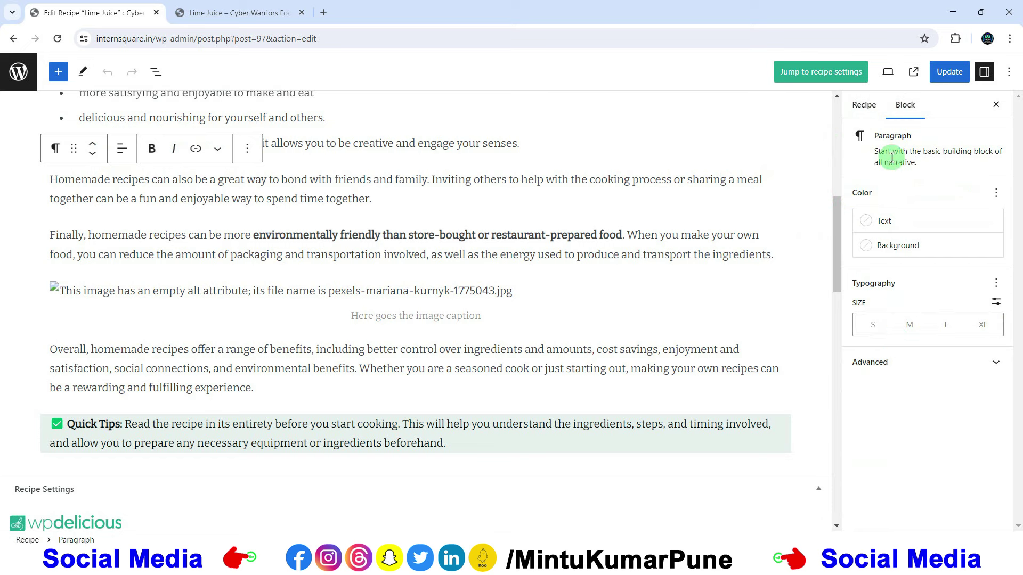
{"action": "left_click", "coordinate": [864, 107]}
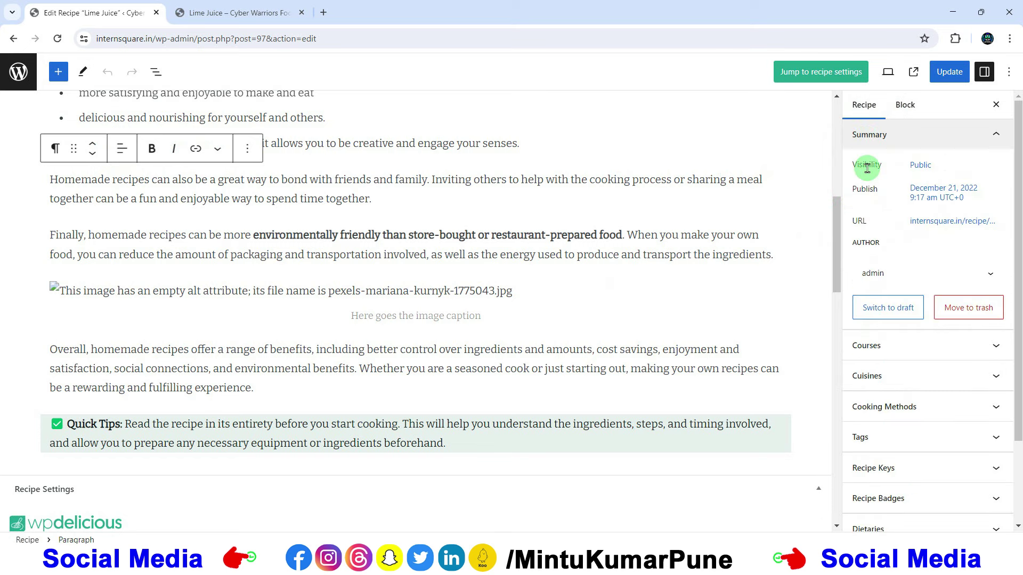
Review the author choices and the Courses assigned to the recipe, keeping Dinner selected.
{"action": "scroll", "coordinate": [932, 174], "scroll_direction": "down", "scroll_amount": 2}
{"action": "left_click", "coordinate": [980, 169]}
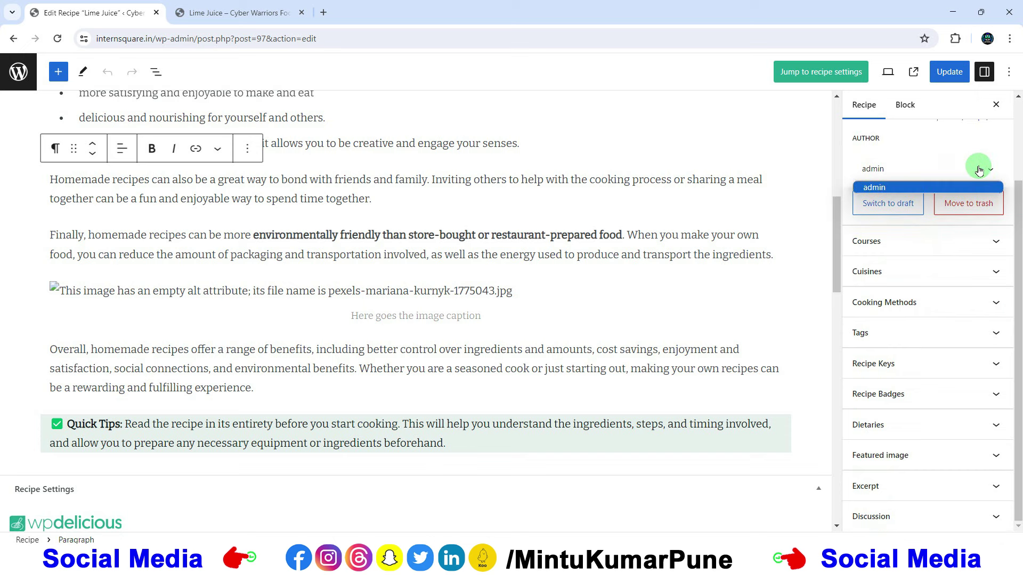
{"action": "left_click", "coordinate": [980, 169]}
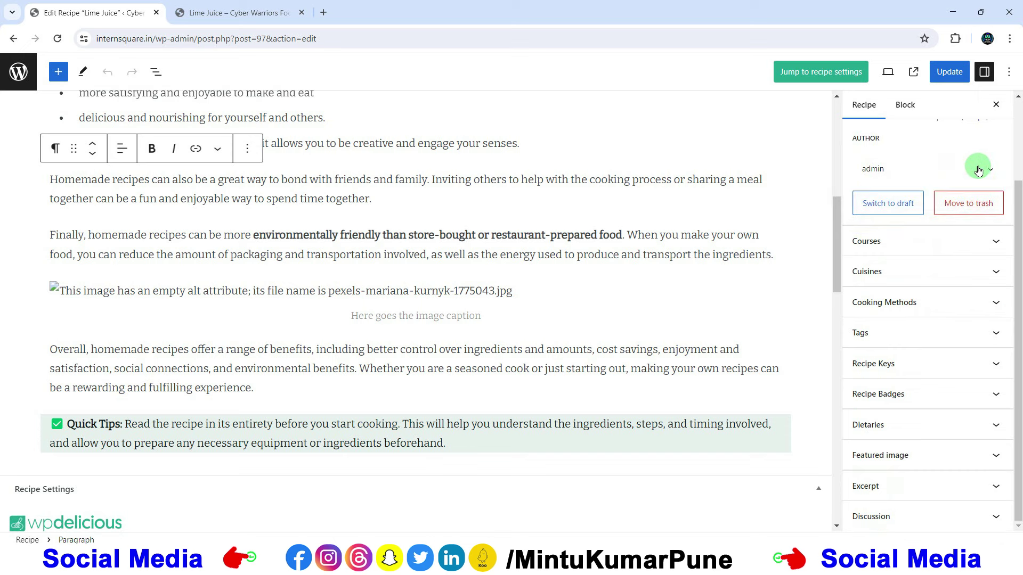
{"action": "left_click", "coordinate": [967, 241]}
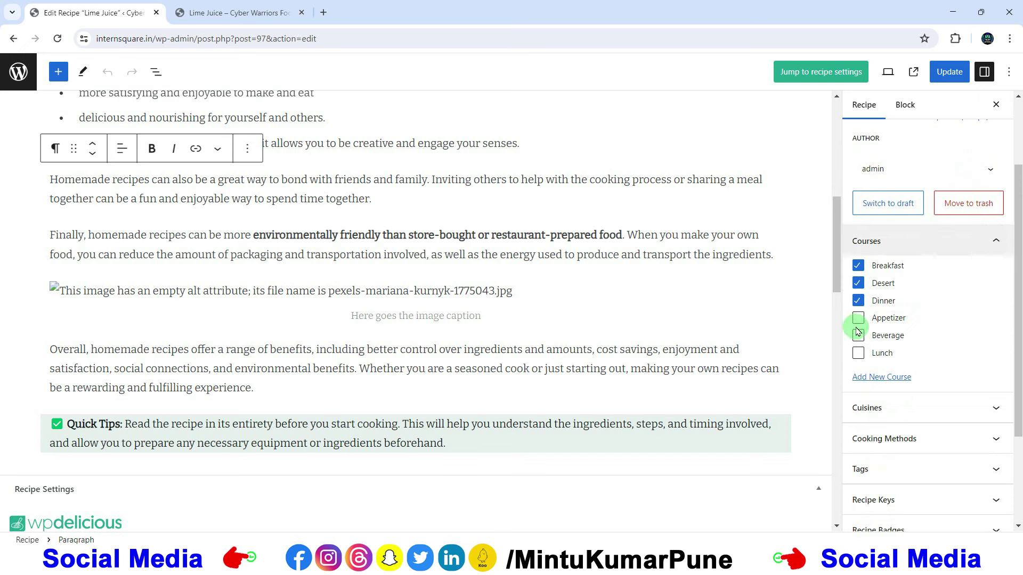
{"action": "left_click", "coordinate": [859, 302]}
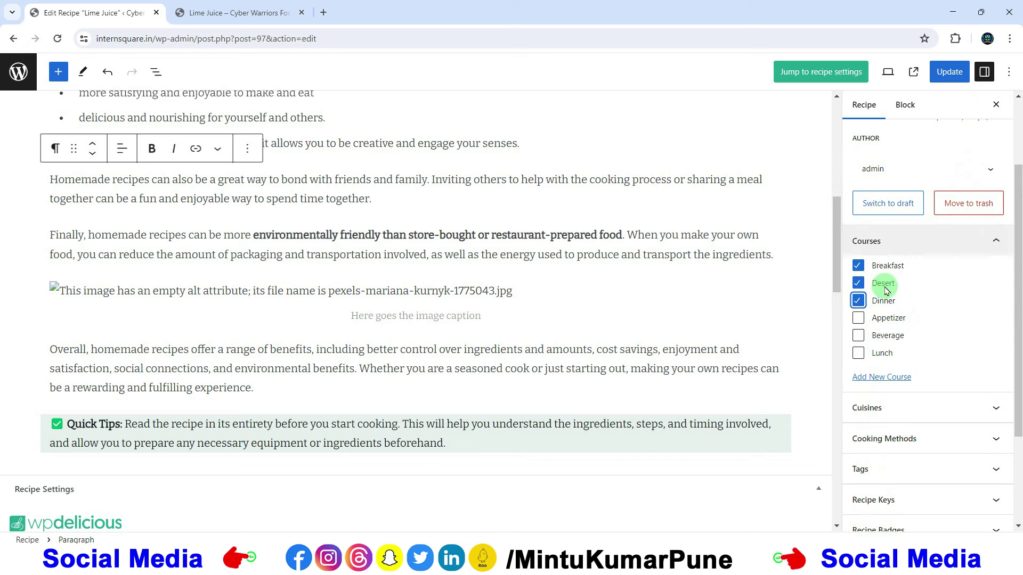
Add Indian to the cuisines assigned to the recipe.
{"action": "scroll", "coordinate": [873, 293], "scroll_direction": "down", "scroll_amount": 2}
{"action": "left_click", "coordinate": [924, 287]}
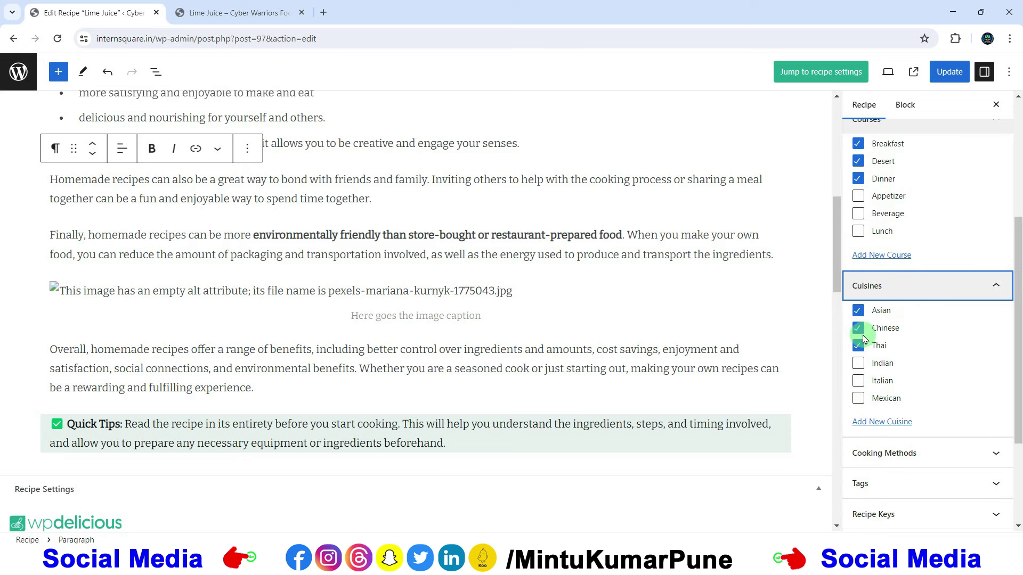
{"action": "left_click", "coordinate": [859, 364]}
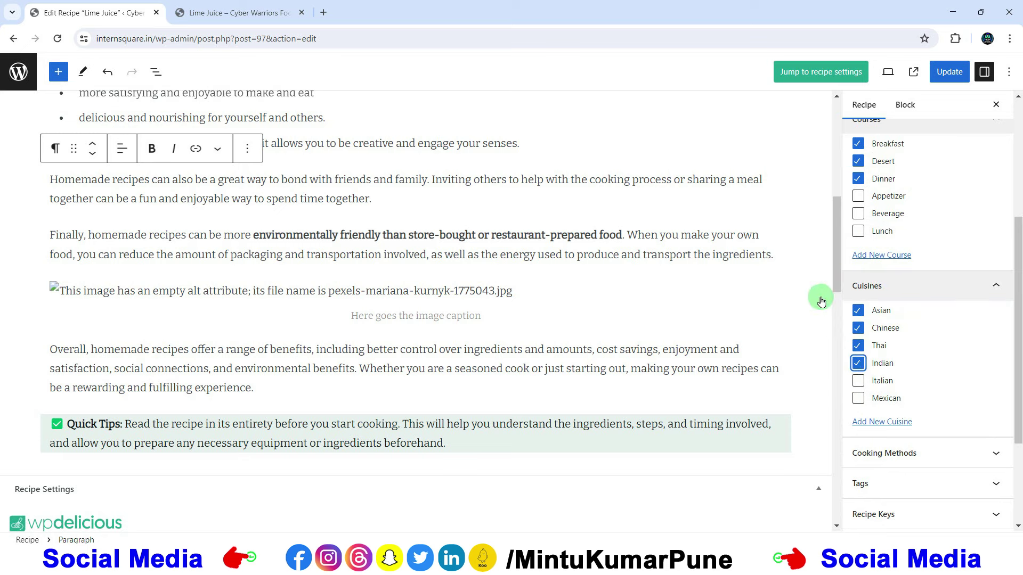
Find the Cuisine entry in the Lime Juice card on the published page and highlight the cuisines listed there.
{"action": "left_click", "coordinate": [240, 13]}
{"action": "scroll", "coordinate": [410, 230], "scroll_direction": "down", "scroll_amount": 3}
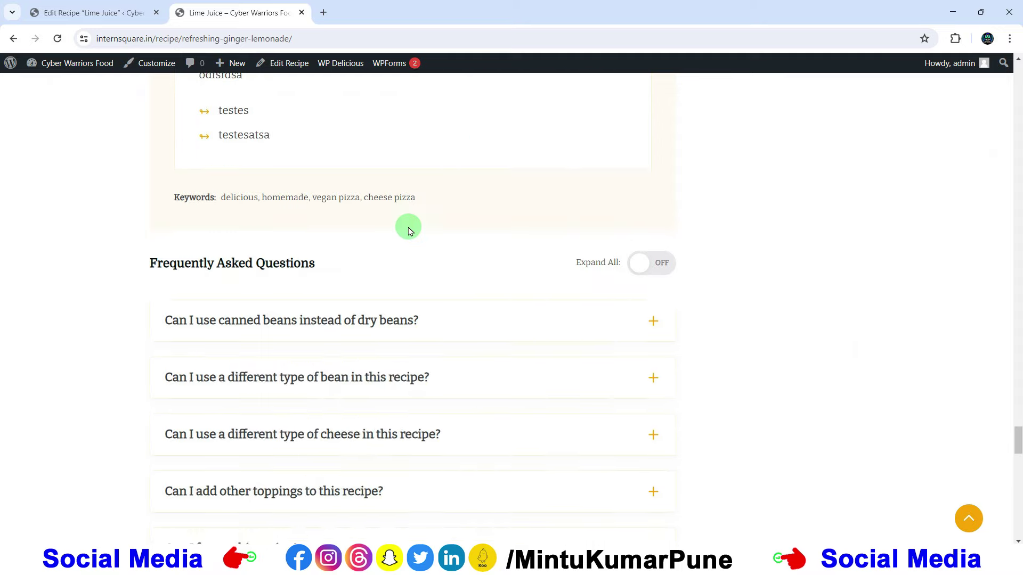
{"action": "scroll", "coordinate": [408, 230], "scroll_direction": "up", "scroll_amount": 20}
{"action": "scroll", "coordinate": [406, 230], "scroll_direction": "up", "scroll_amount": 20}
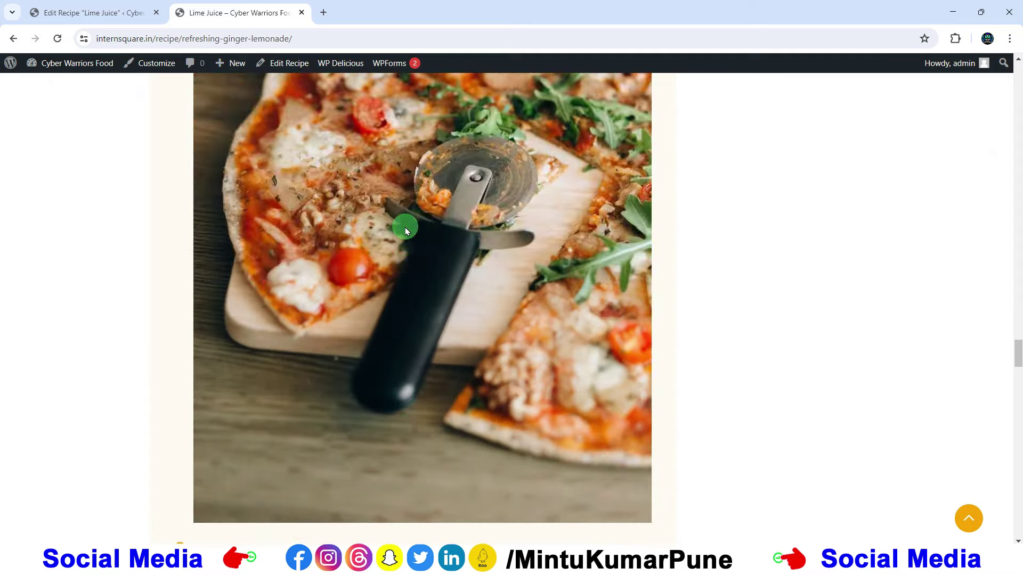
{"action": "scroll", "coordinate": [404, 230], "scroll_direction": "up", "scroll_amount": 10}
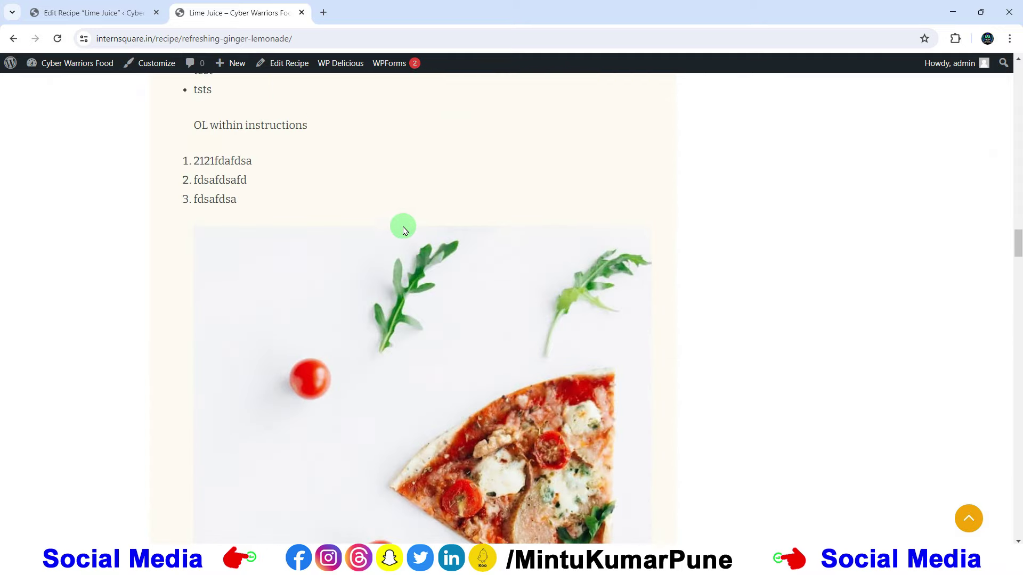
{"action": "scroll", "coordinate": [395, 224], "scroll_direction": "down", "scroll_amount": 4}
{"action": "scroll", "coordinate": [313, 240], "scroll_direction": "up", "scroll_amount": 5}
{"action": "scroll", "coordinate": [290, 243], "scroll_direction": "up", "scroll_amount": 10}
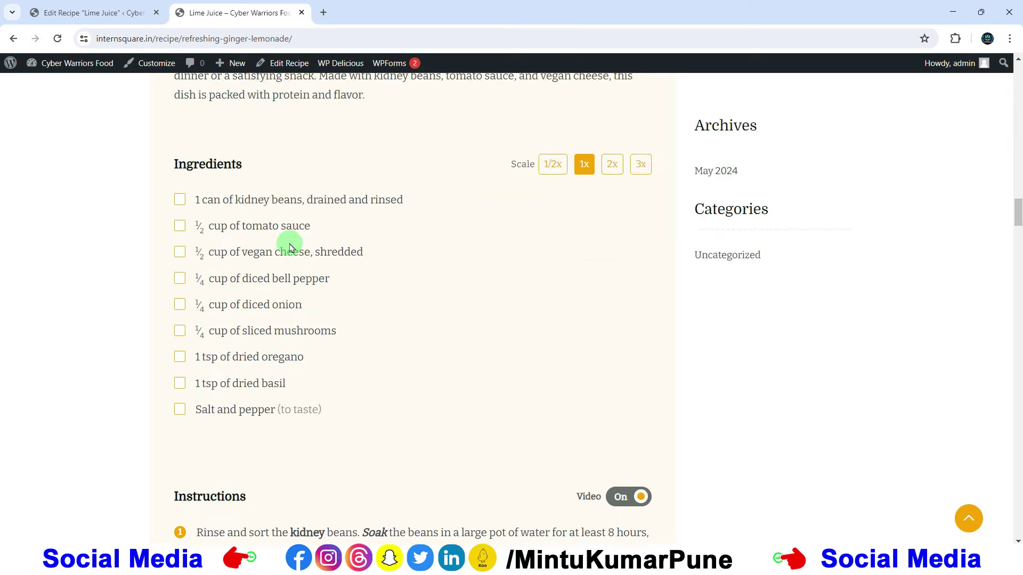
{"action": "scroll", "coordinate": [291, 248], "scroll_direction": "up", "scroll_amount": 5}
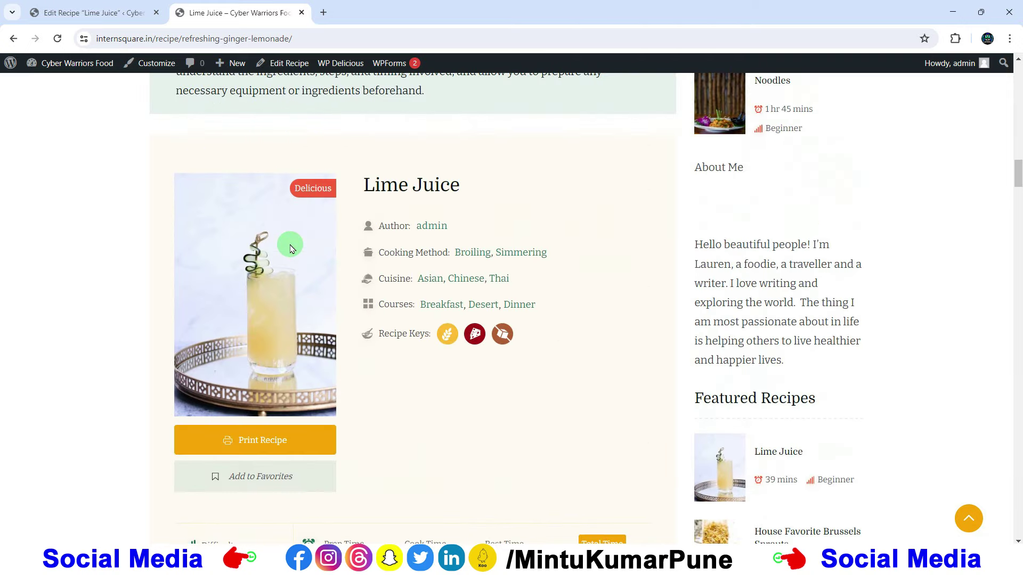
{"action": "left_click_drag", "start_coordinate": [512, 278], "coordinate": [414, 281]}
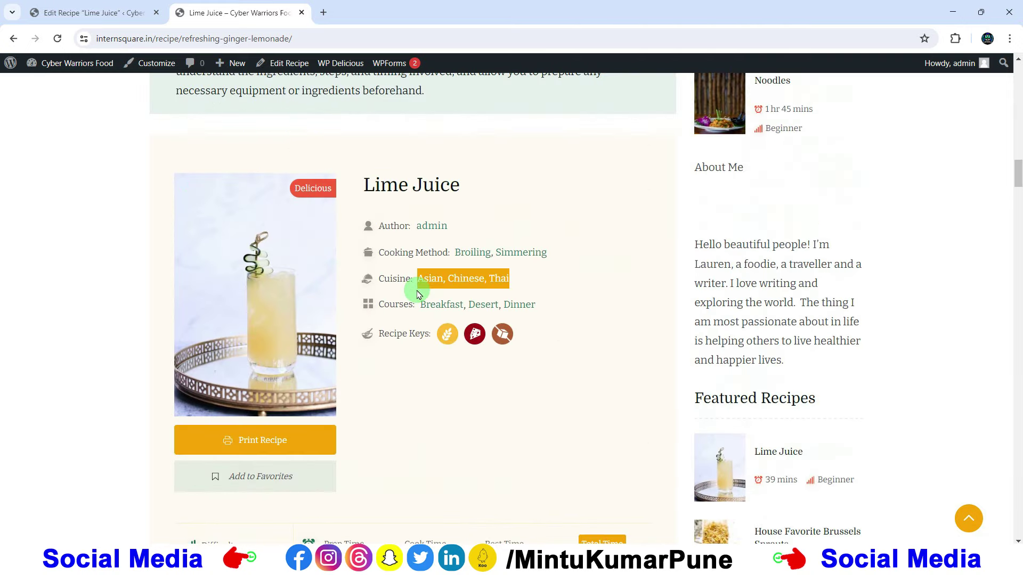
Update the recipe with the changed cuisines and check the Cuisine entry on the reloaded published page.
{"action": "left_click", "coordinate": [100, 14]}
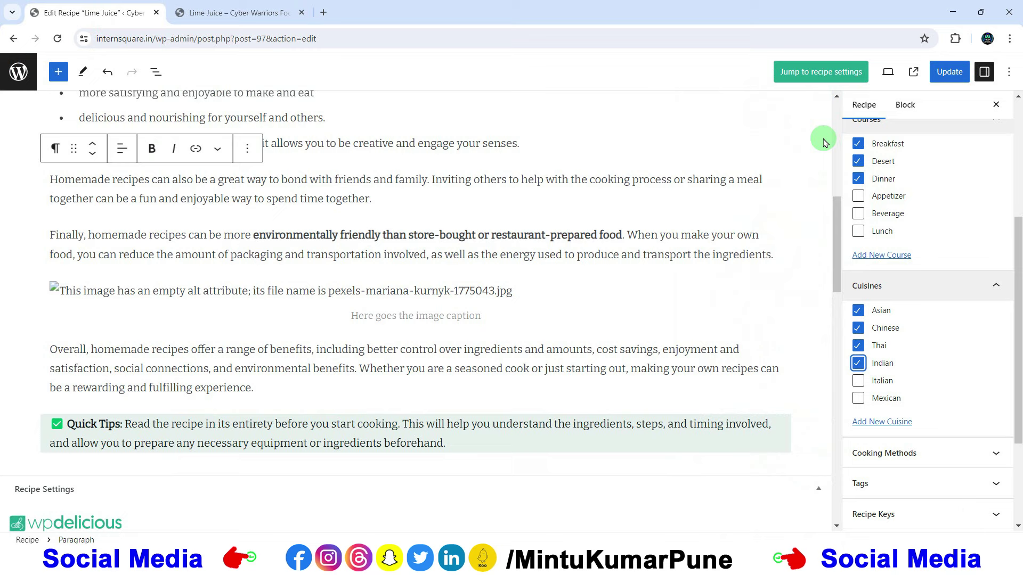
{"action": "left_click", "coordinate": [944, 75]}
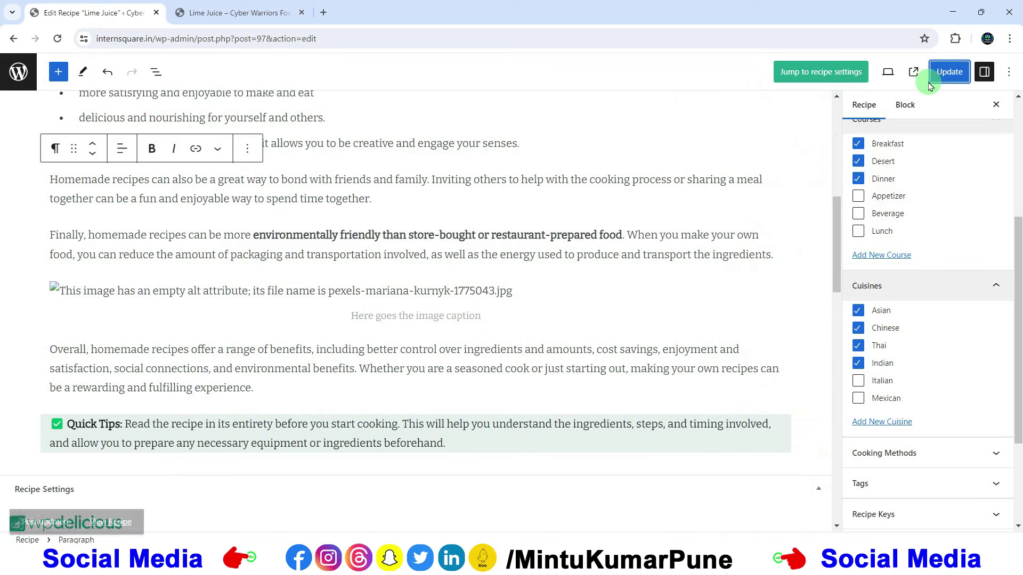
{"action": "left_click", "coordinate": [208, 13]}
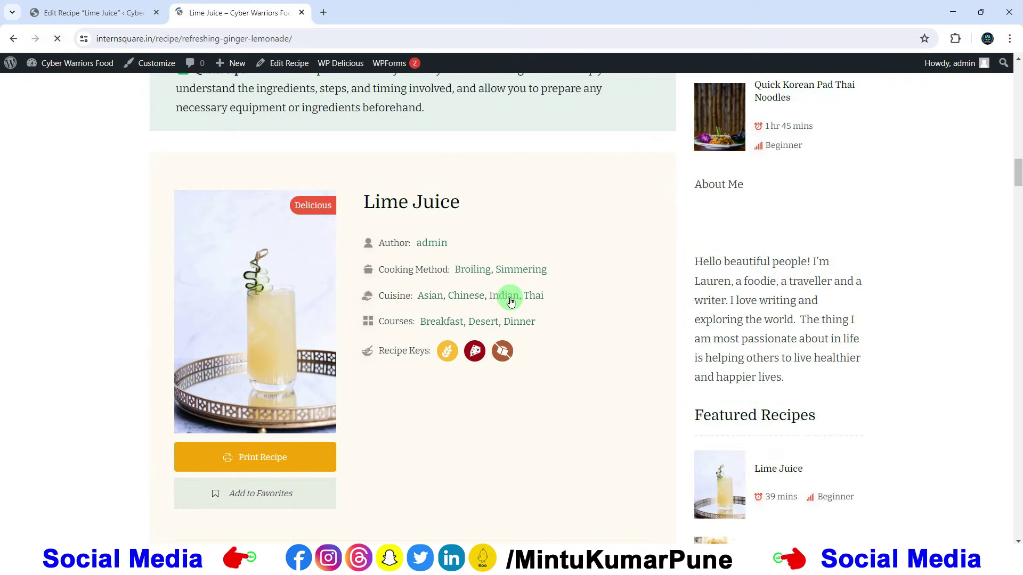
Create a new cooking method named fry for the recipe, keeping Broiling and Simmering selected.
{"action": "left_click", "coordinate": [88, 14]}
{"action": "scroll", "coordinate": [931, 319], "scroll_direction": "down", "scroll_amount": 3}
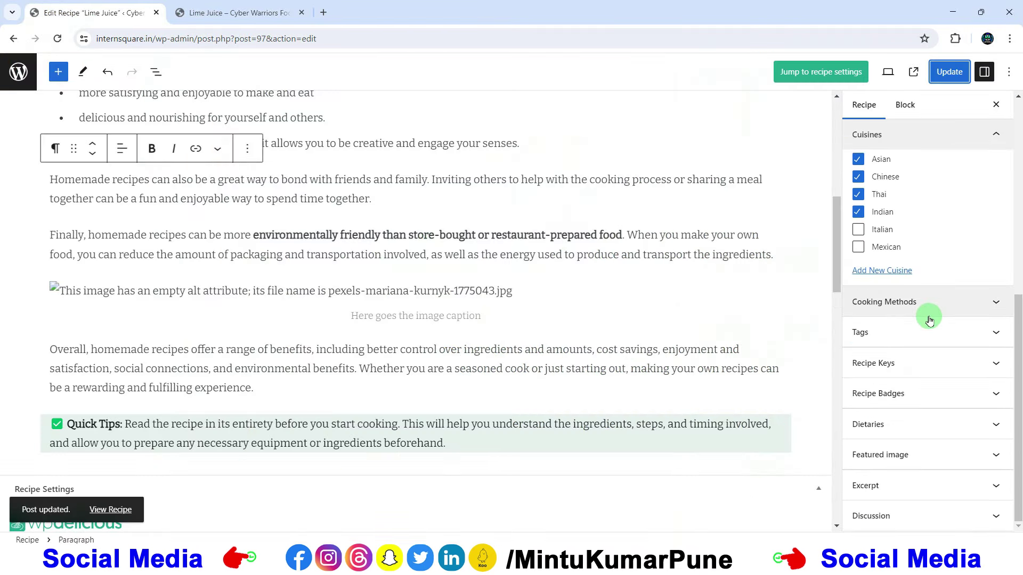
{"action": "left_click", "coordinate": [930, 308]}
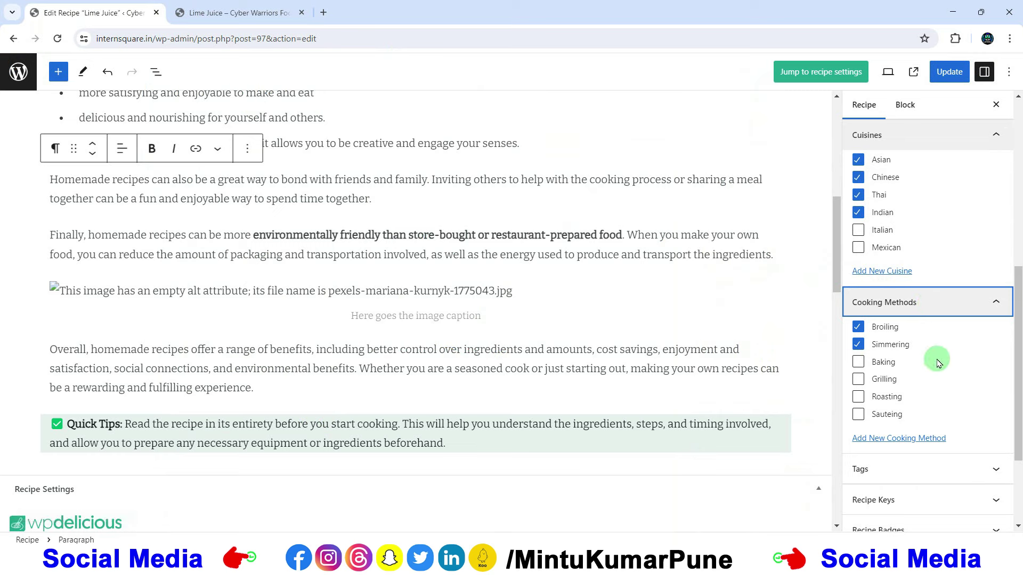
{"action": "scroll", "coordinate": [927, 341], "scroll_direction": "down", "scroll_amount": 2}
{"action": "left_click", "coordinate": [882, 316]}
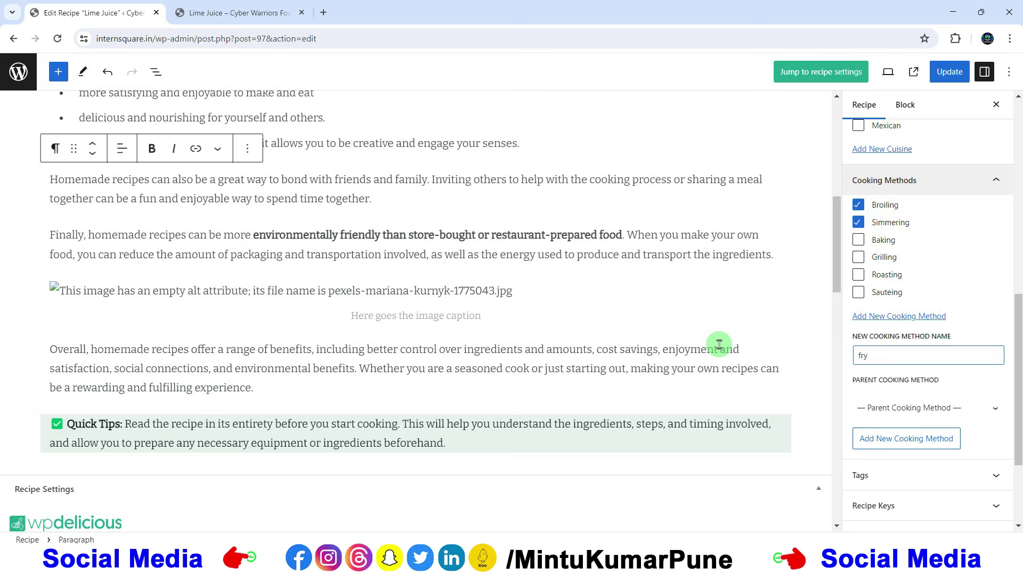
{"action": "key", "text": "Return"}
{"action": "scroll", "coordinate": [921, 320], "scroll_direction": "up", "scroll_amount": 2}
{"action": "left_click", "coordinate": [857, 361]}
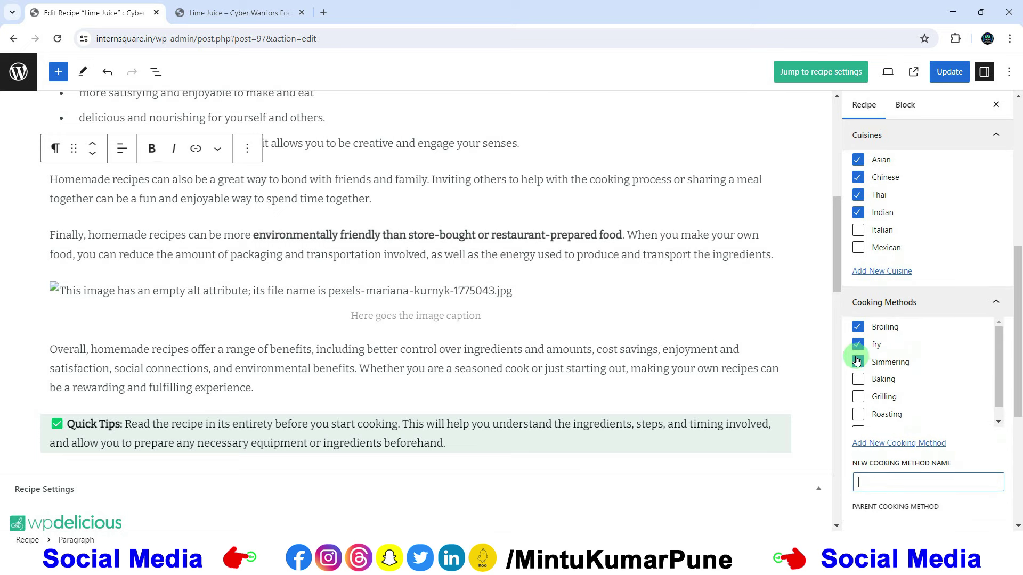
Open the recipe's Tags settings and look through the published page from the recipe card up to its header for tags.
{"action": "scroll", "coordinate": [880, 365], "scroll_direction": "down", "scroll_amount": 3}
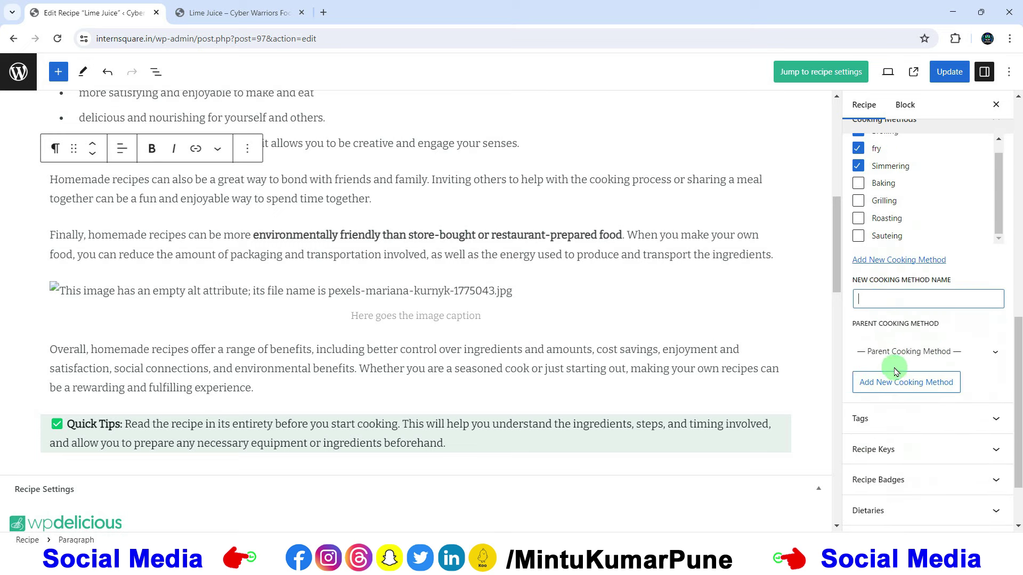
{"action": "scroll", "coordinate": [986, 282], "scroll_direction": "down", "scroll_amount": 1}
{"action": "left_click", "coordinate": [913, 343]}
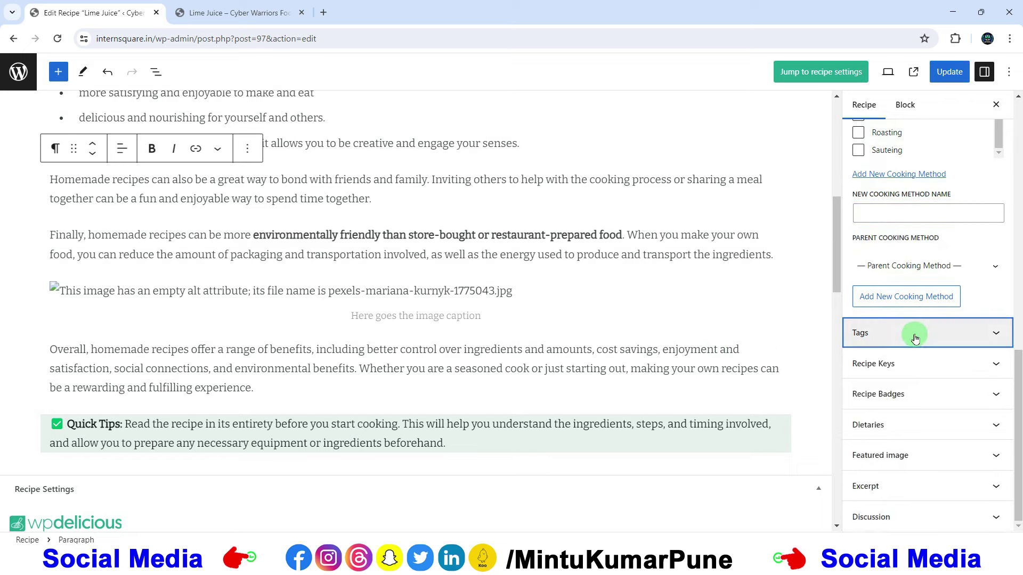
{"action": "left_click", "coordinate": [230, 13]}
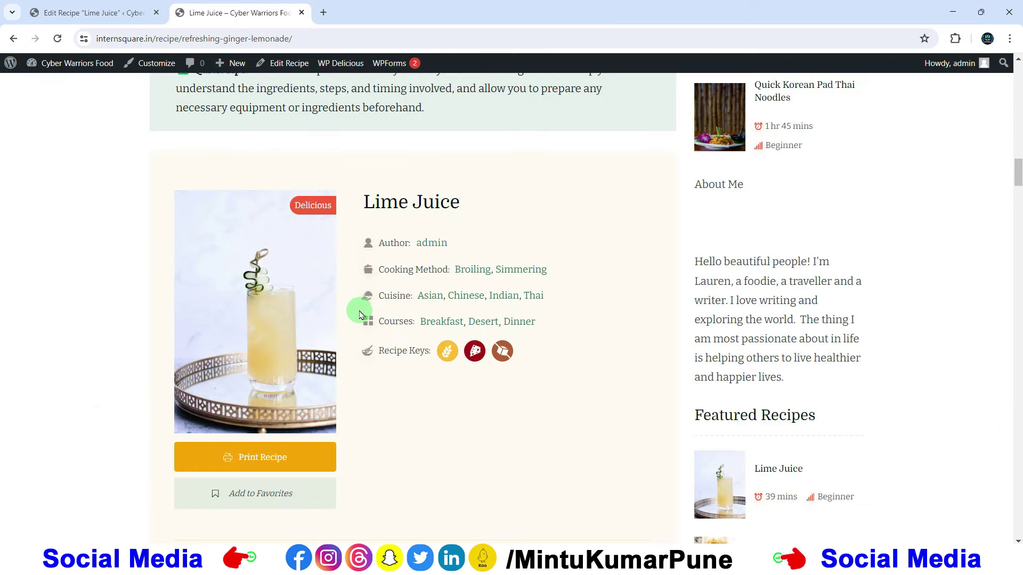
{"action": "scroll", "coordinate": [373, 319], "scroll_direction": "down", "scroll_amount": 6}
{"action": "scroll", "coordinate": [376, 324], "scroll_direction": "up", "scroll_amount": 4}
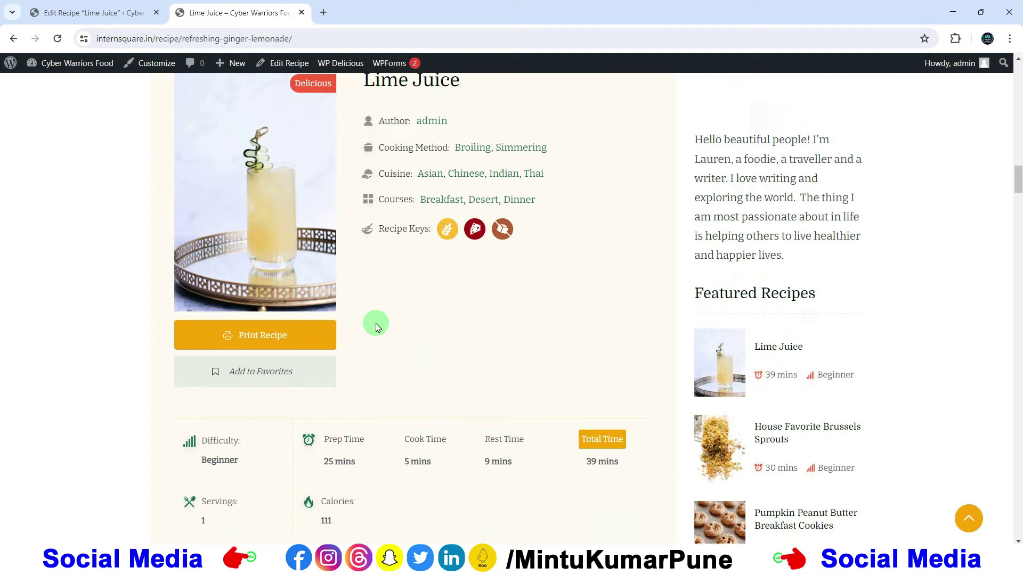
{"action": "scroll", "coordinate": [375, 326], "scroll_direction": "up", "scroll_amount": 10}
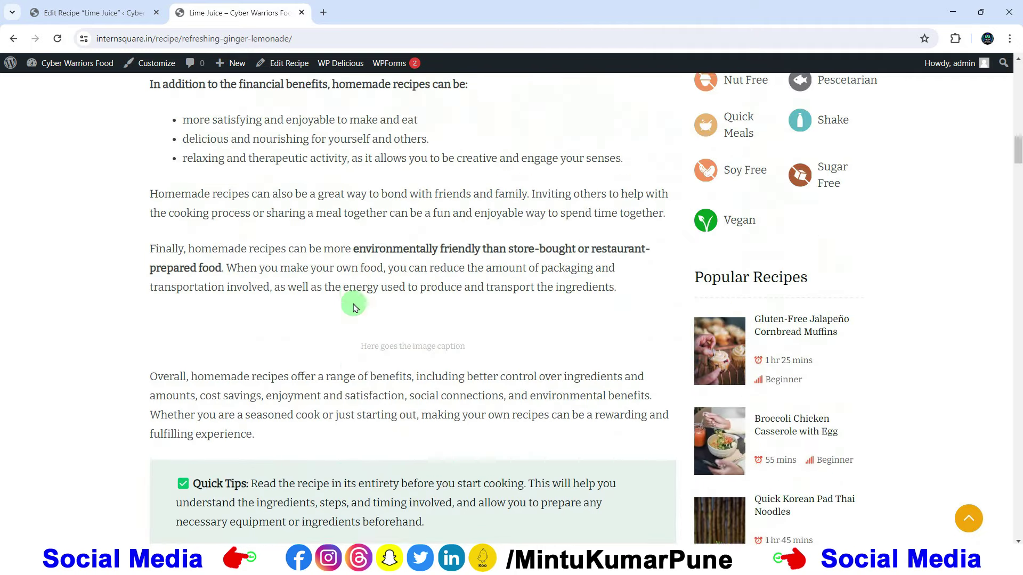
{"action": "scroll", "coordinate": [354, 308], "scroll_direction": "up", "scroll_amount": 12}
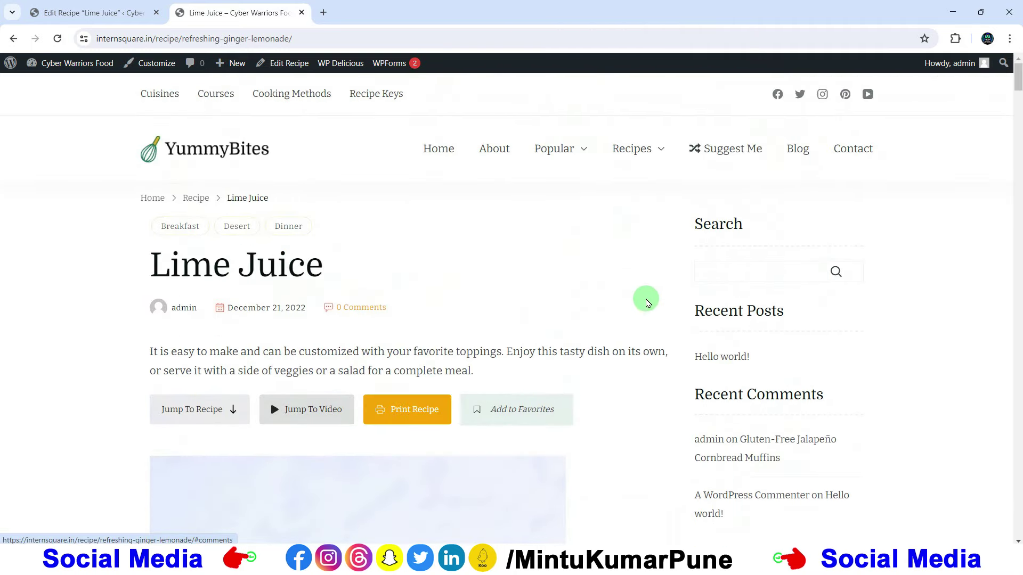
Add the tag roti to the recipe in the editor.
{"action": "left_click", "coordinate": [97, 18]}
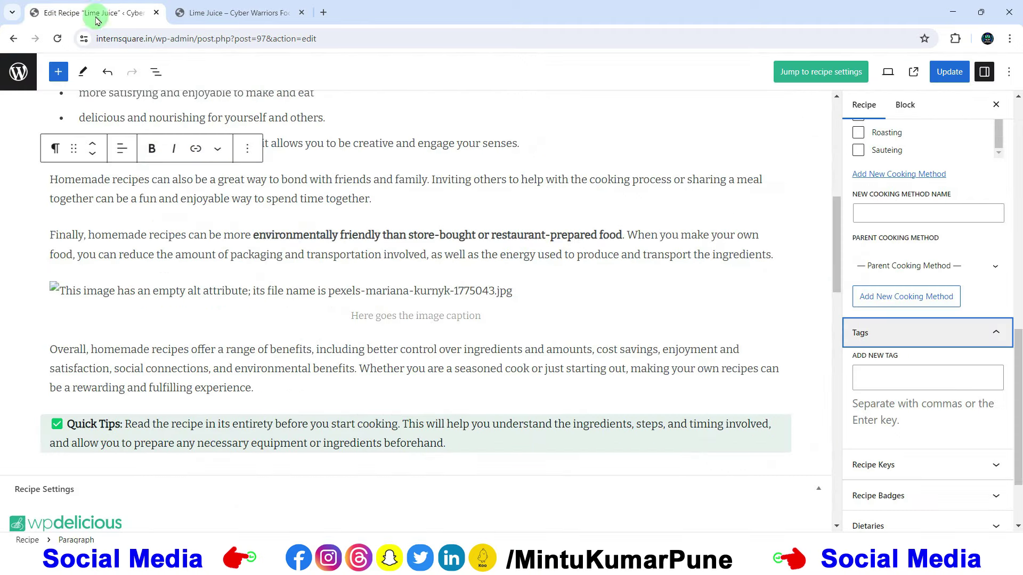
{"action": "left_click", "coordinate": [887, 387]}
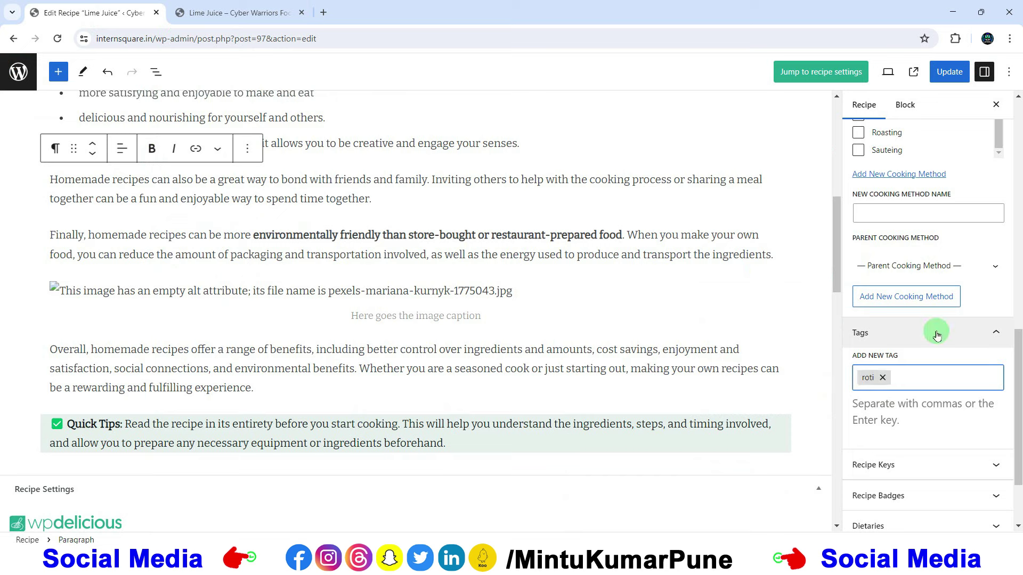
View the recipe's Recipe Keys settings in the editor and collapse them again.
{"action": "scroll", "coordinate": [938, 330], "scroll_direction": "down", "scroll_amount": 2}
{"action": "left_click", "coordinate": [935, 362]}
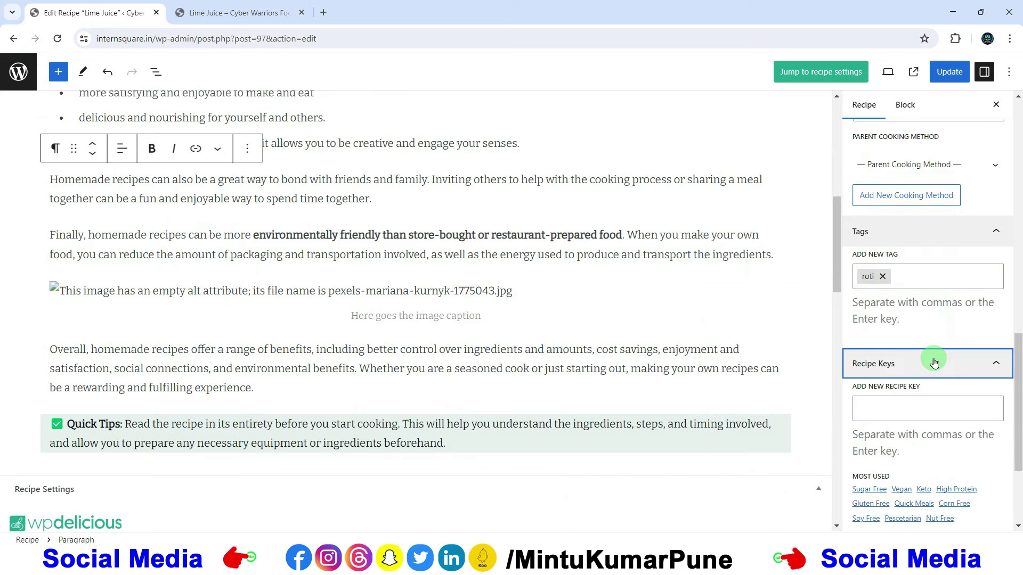
{"action": "left_click", "coordinate": [934, 362]}
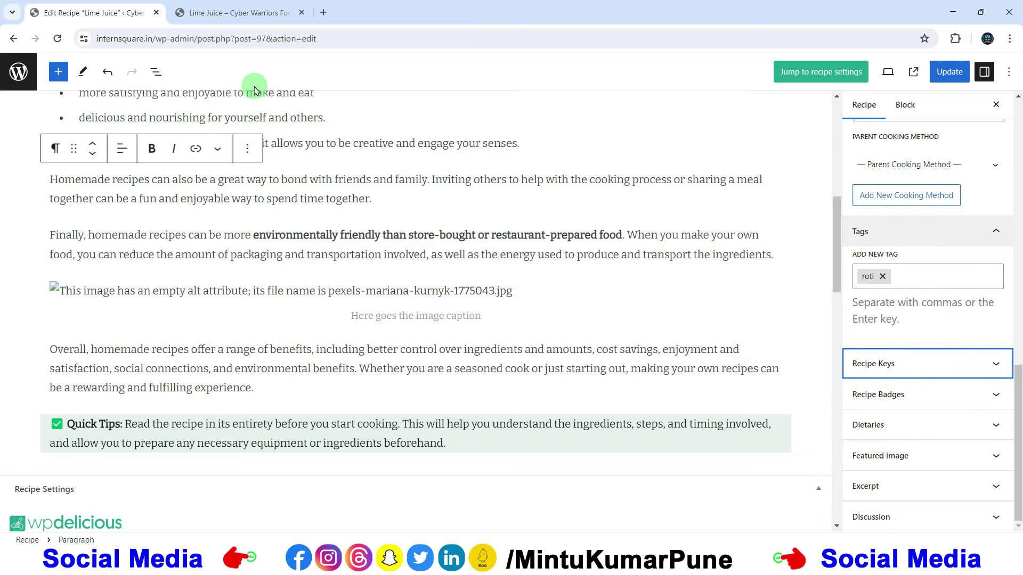
Open the popular Breakfast recipes page in a new tab and look over its recipe cards.
{"action": "left_click", "coordinate": [237, 13]}
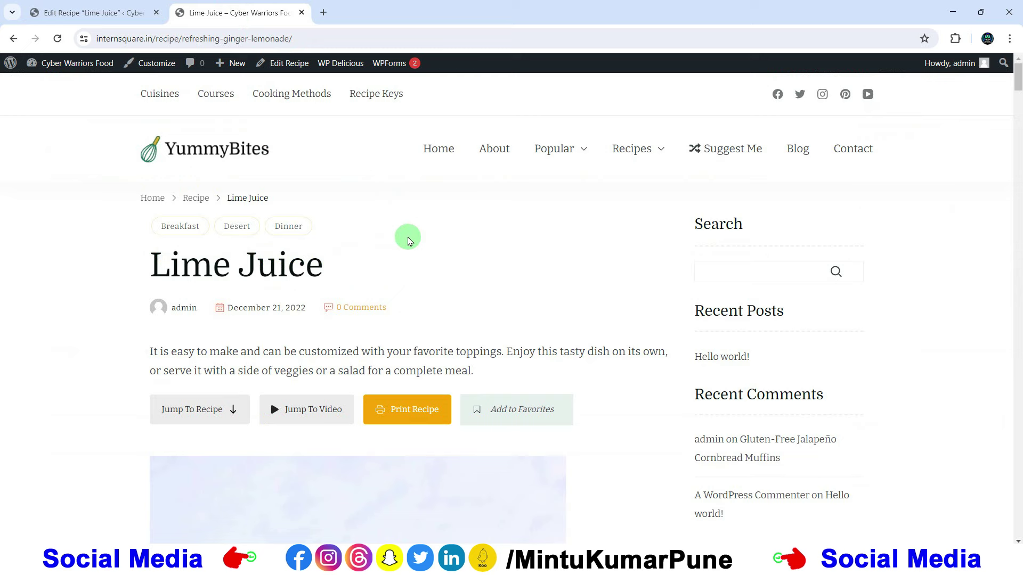
{"action": "mouse_move", "coordinate": [556, 148]}
{"action": "right_click", "coordinate": [554, 190]}
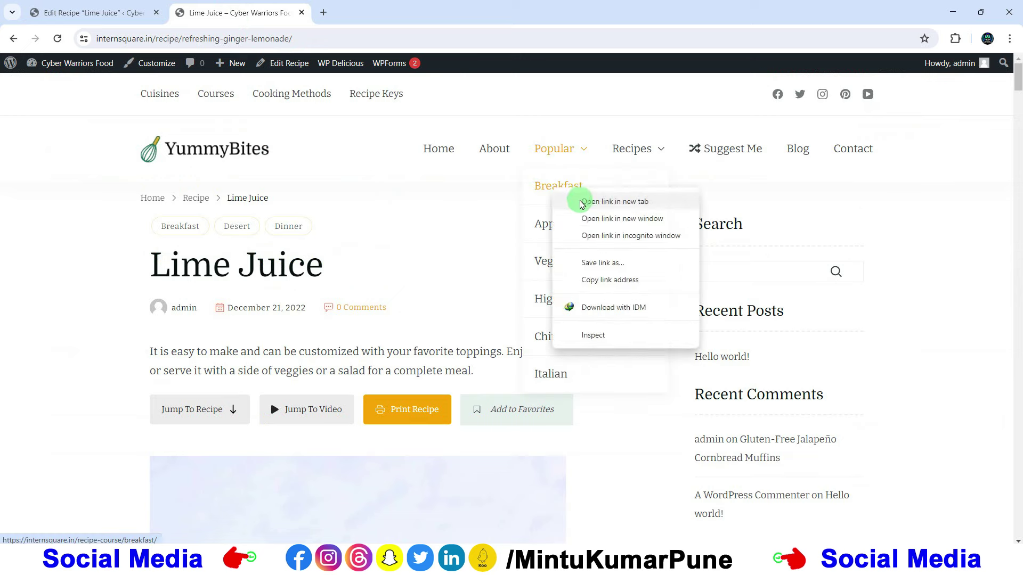
{"action": "left_click", "coordinate": [582, 202]}
{"action": "left_click", "coordinate": [373, 13]}
{"action": "scroll", "coordinate": [386, 105], "scroll_direction": "down", "scroll_amount": 1}
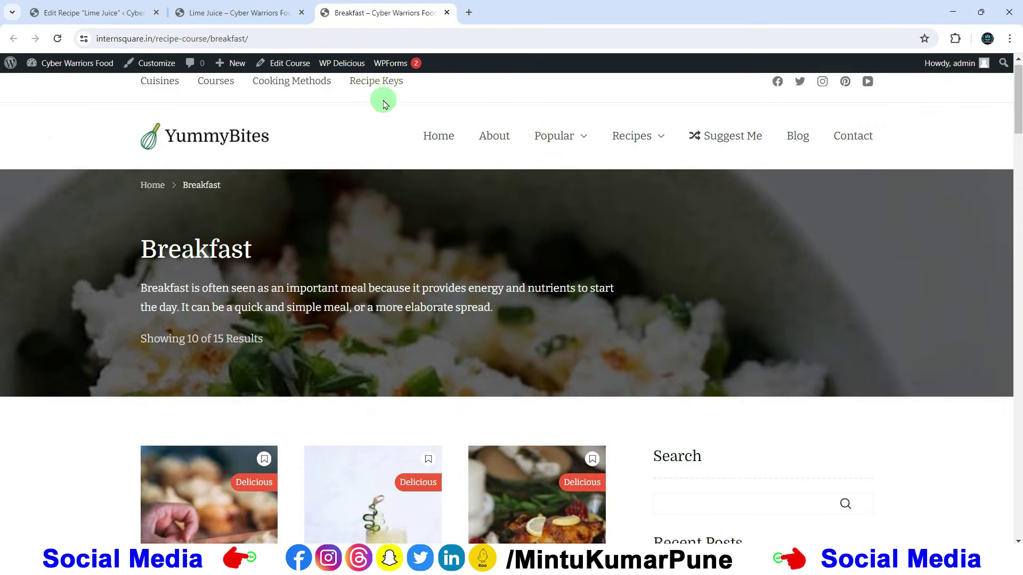
{"action": "scroll", "coordinate": [386, 104], "scroll_direction": "down", "scroll_amount": 5}
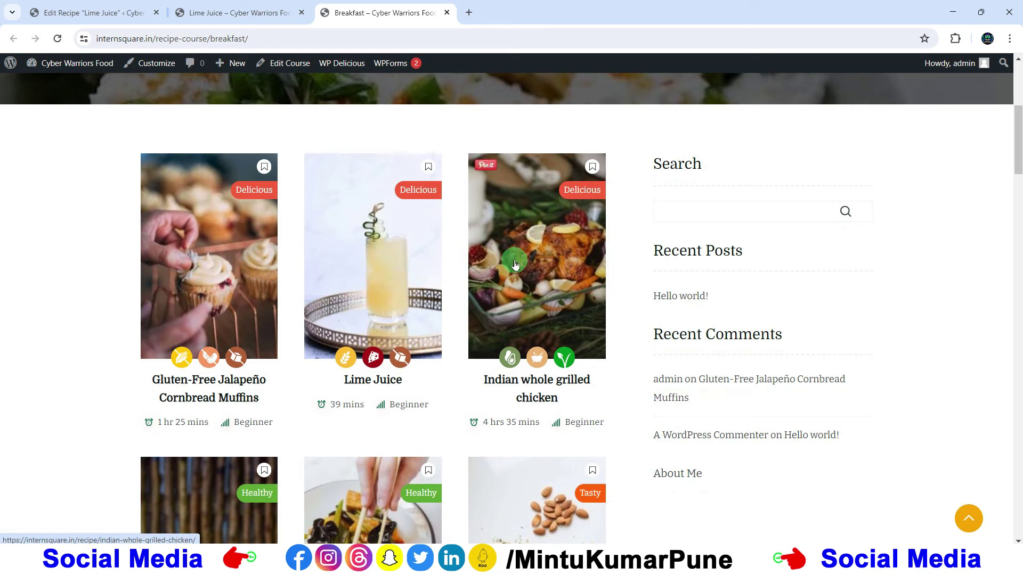
View the recipe's Excerpt settings and compare them with the intro text on the published Lime Juice page.
{"action": "left_click", "coordinate": [135, 13]}
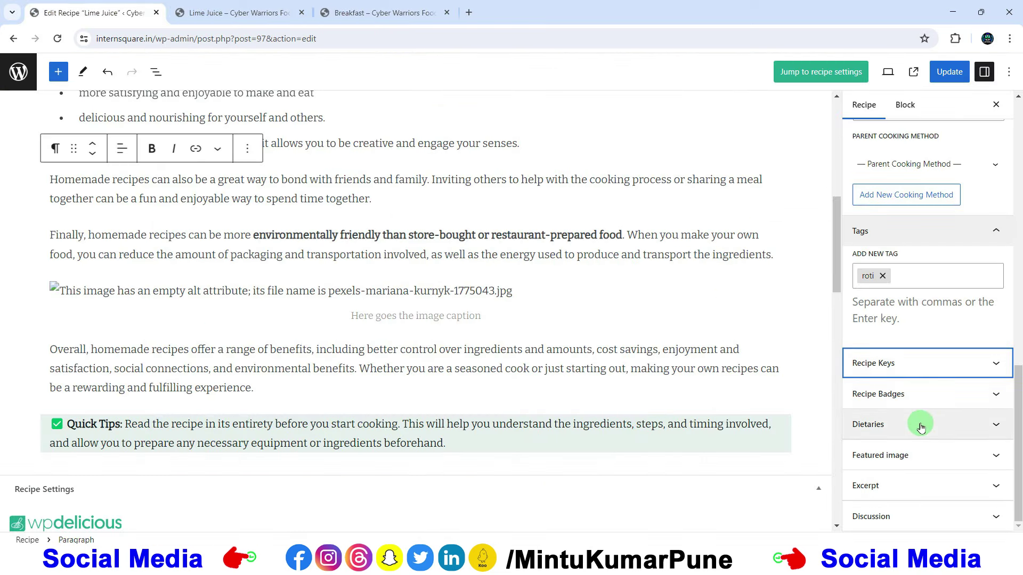
{"action": "left_click", "coordinate": [912, 485]}
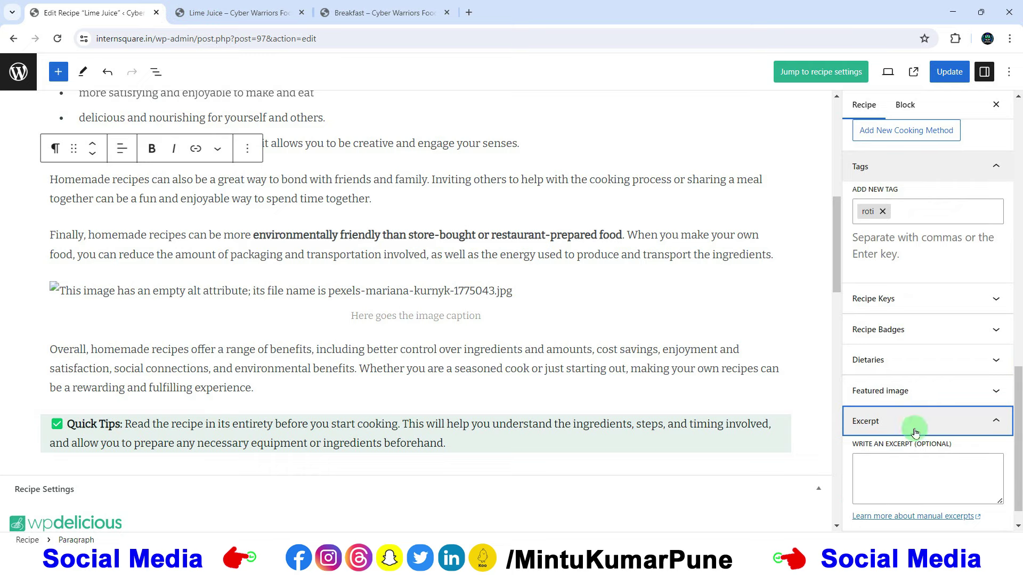
{"action": "left_click", "coordinate": [349, 14]}
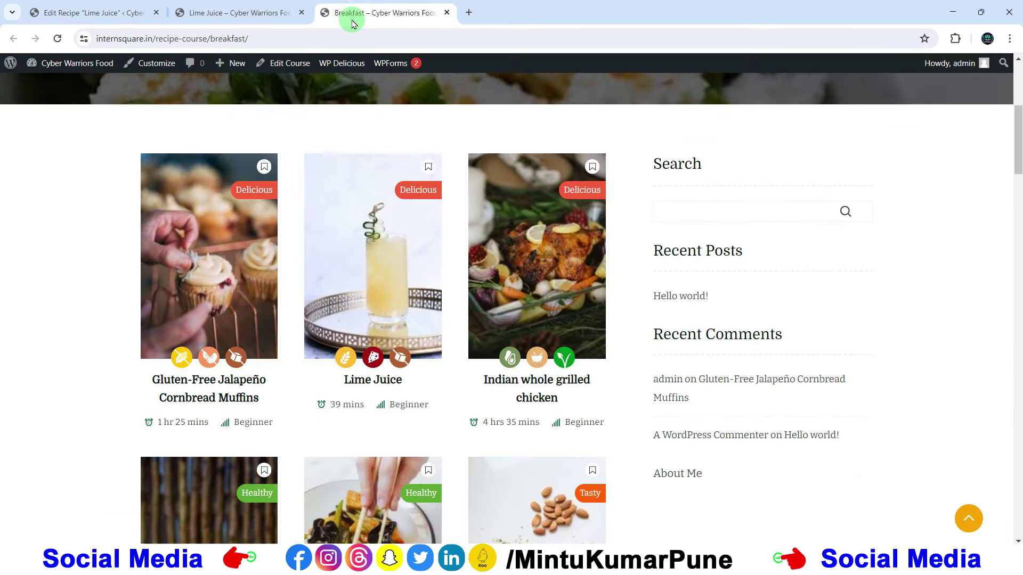
{"action": "scroll", "coordinate": [390, 161], "scroll_direction": "down", "scroll_amount": 3}
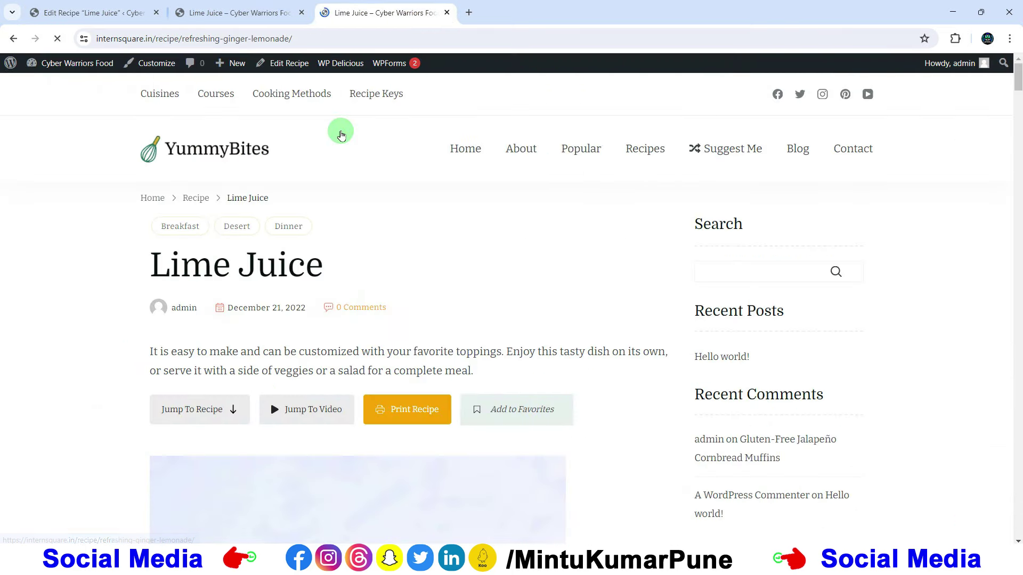
{"action": "scroll", "coordinate": [338, 132], "scroll_direction": "down", "scroll_amount": 3}
{"action": "left_click_drag", "start_coordinate": [139, 166], "coordinate": [587, 198]}
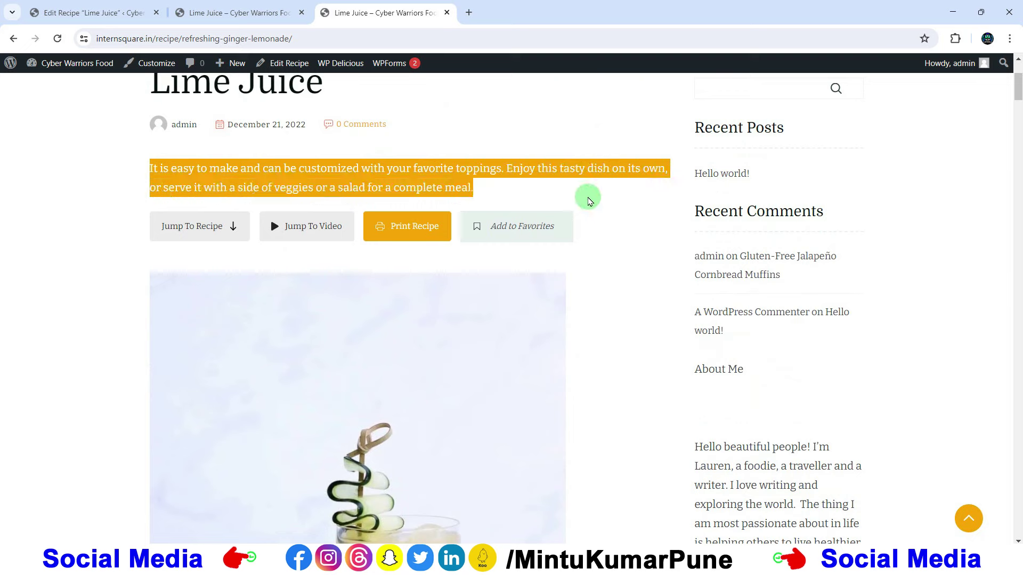
{"action": "left_click", "coordinate": [586, 199]}
{"action": "left_click", "coordinate": [96, 14]}
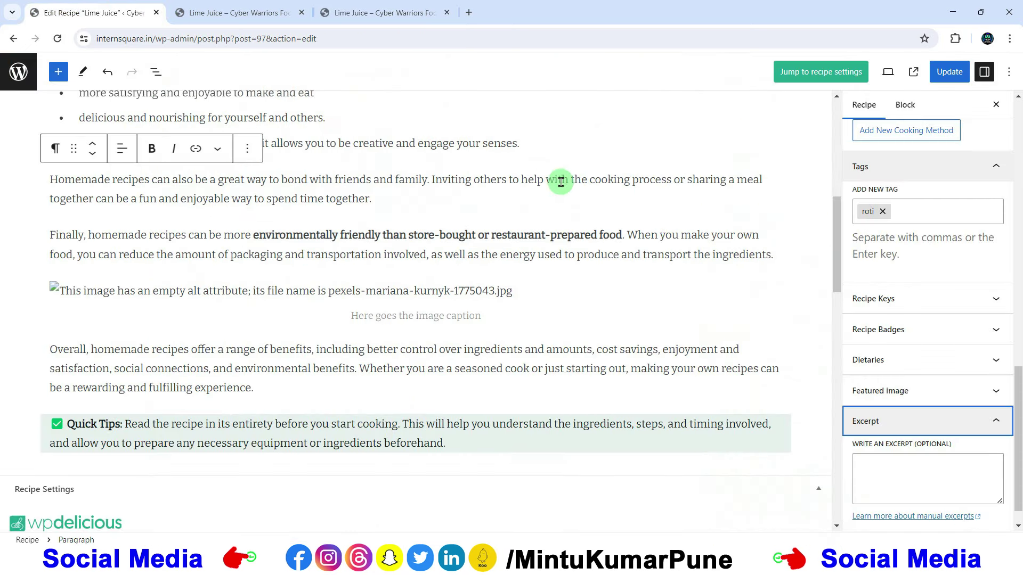
{"action": "left_click", "coordinate": [986, 420]}
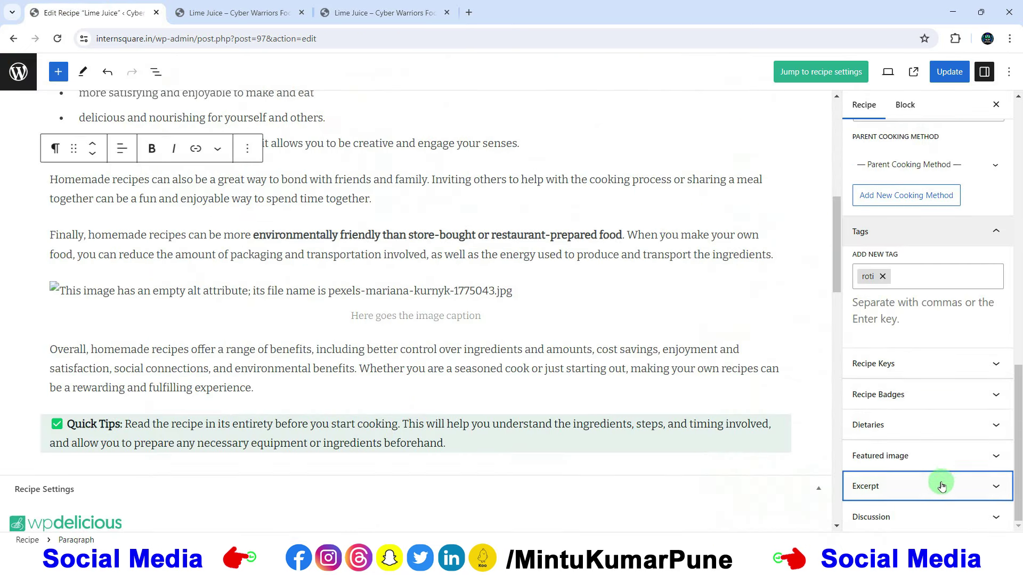
Open the recipe's Discussion settings and find the comment form on the published Lime Juice page.
{"action": "left_click", "coordinate": [934, 515]}
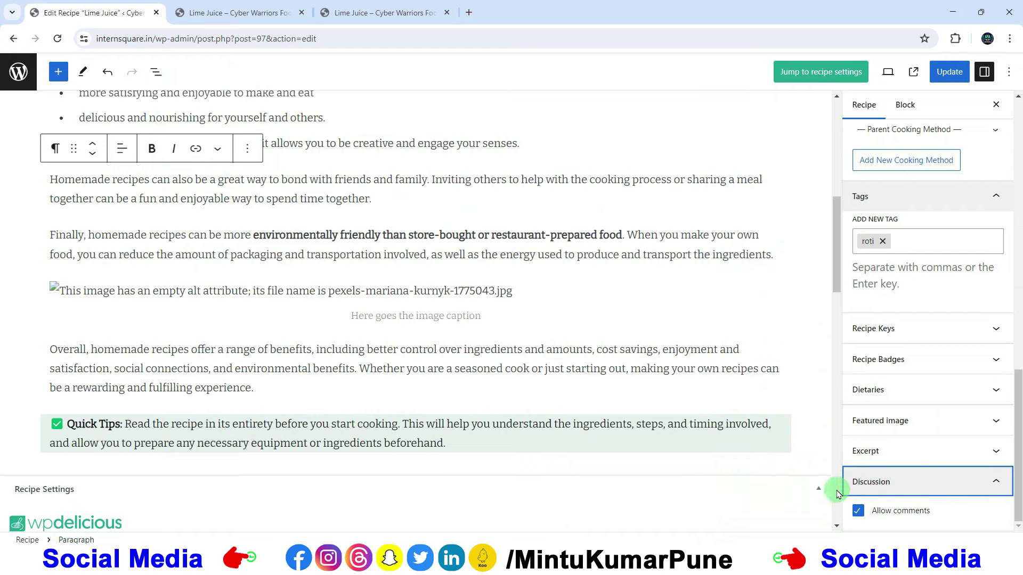
{"action": "left_click", "coordinate": [264, 12]}
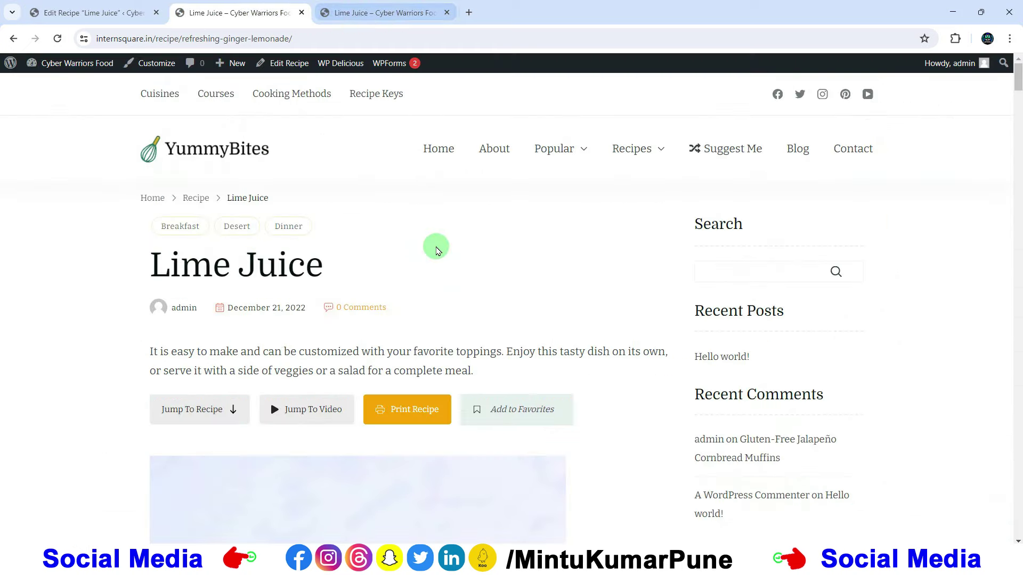
{"action": "scroll", "coordinate": [434, 248], "scroll_direction": "down", "scroll_amount": 5}
{"action": "scroll", "coordinate": [435, 252], "scroll_direction": "down", "scroll_amount": 10}
{"action": "scroll", "coordinate": [435, 252], "scroll_direction": "down", "scroll_amount": 20}
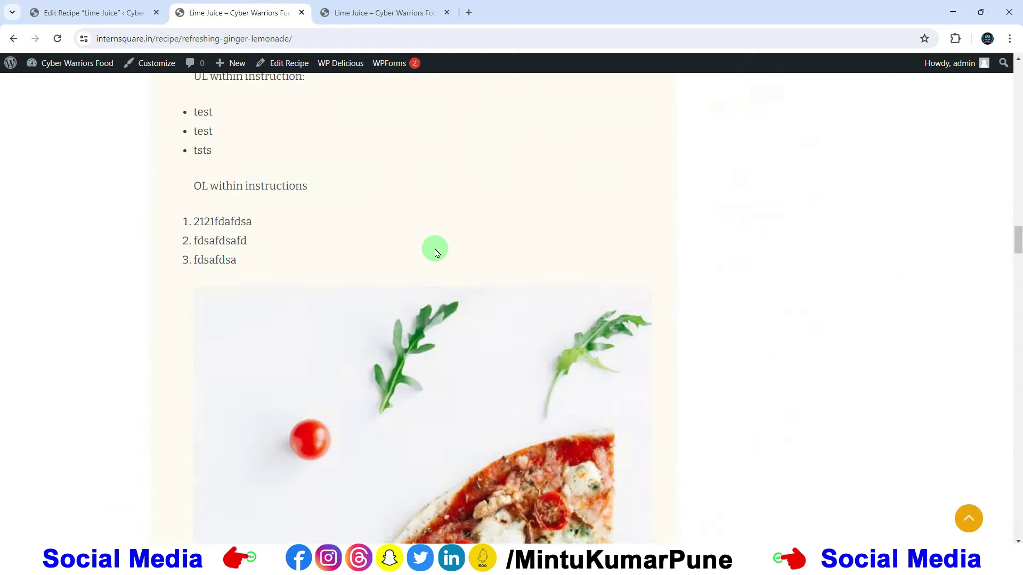
{"action": "scroll", "coordinate": [433, 251], "scroll_direction": "down", "scroll_amount": 20}
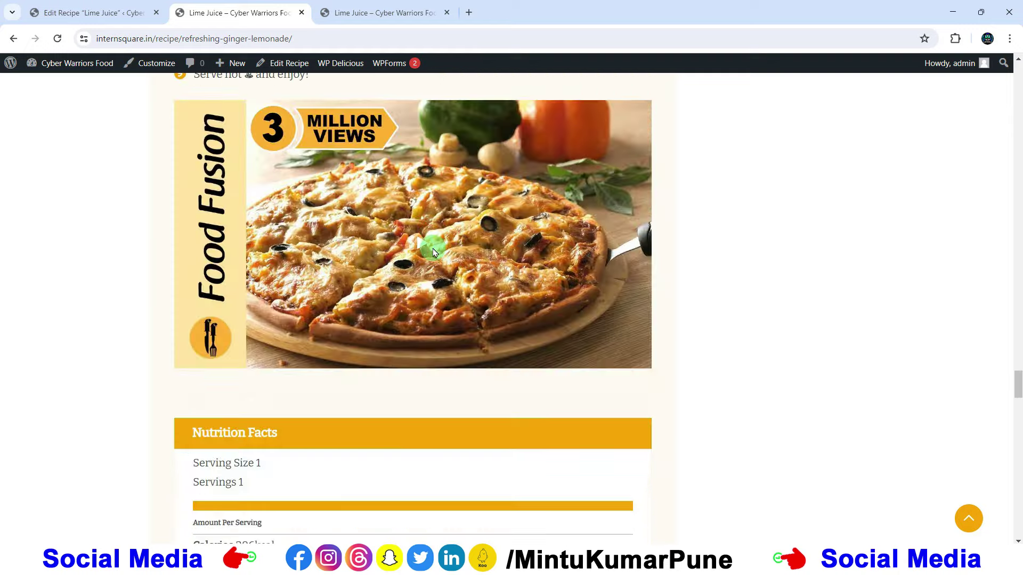
{"action": "scroll", "coordinate": [433, 252], "scroll_direction": "up", "scroll_amount": 6}
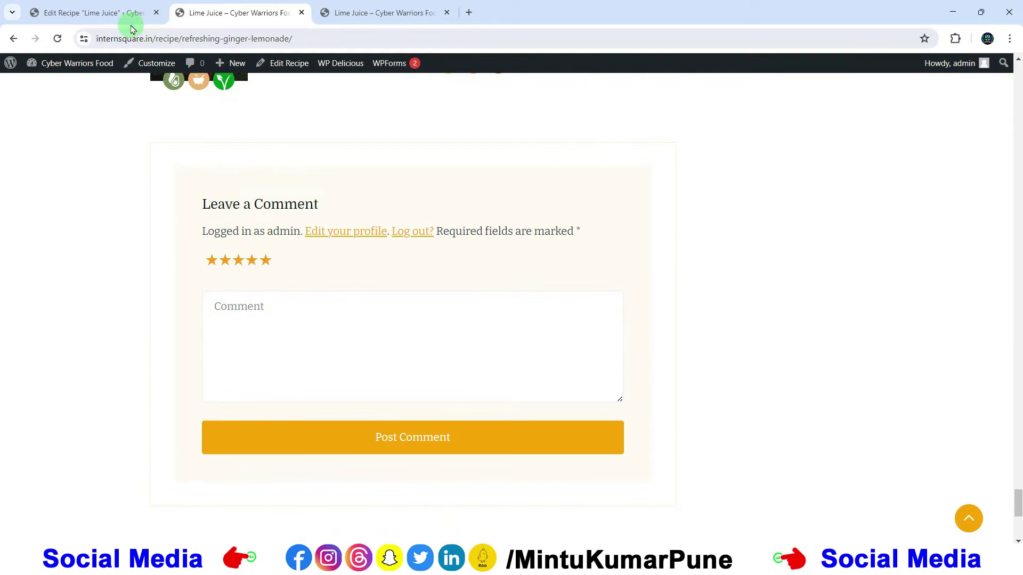
Try switching the recipe's comments off, allow them again, and update the recipe.
{"action": "left_click", "coordinate": [116, 15]}
{"action": "left_click", "coordinate": [859, 512]}
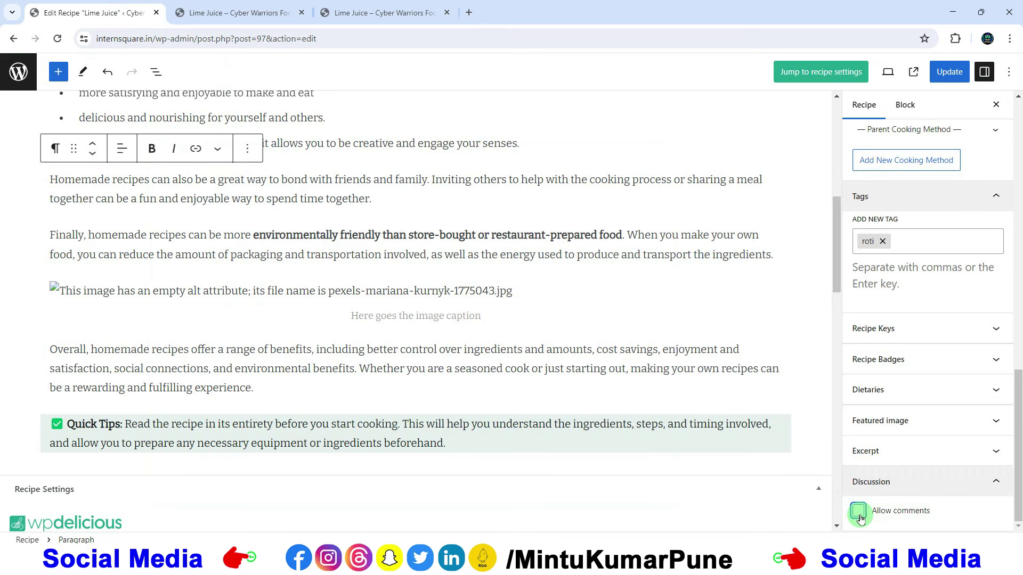
{"action": "left_click", "coordinate": [858, 511]}
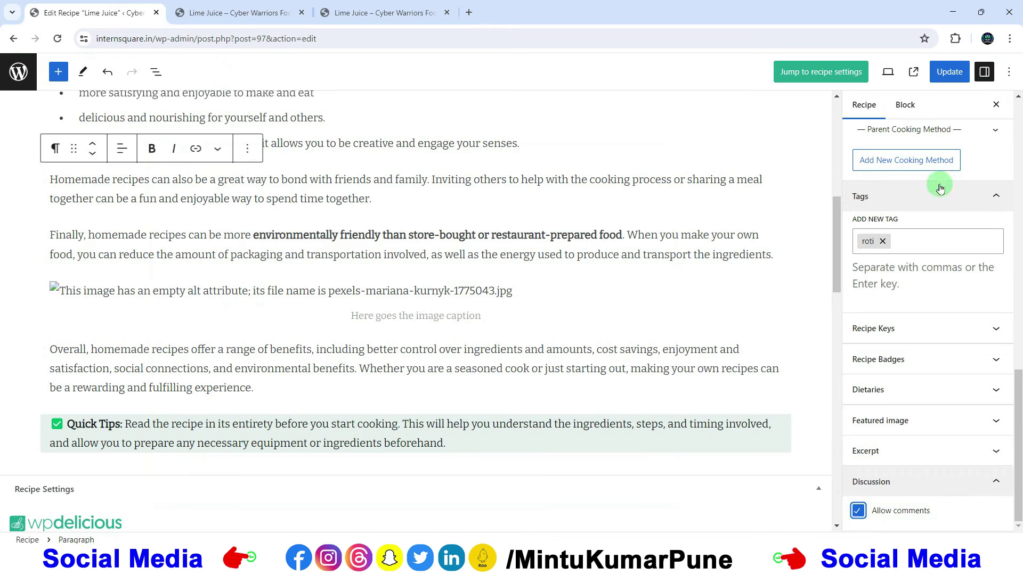
{"action": "left_click", "coordinate": [950, 71]}
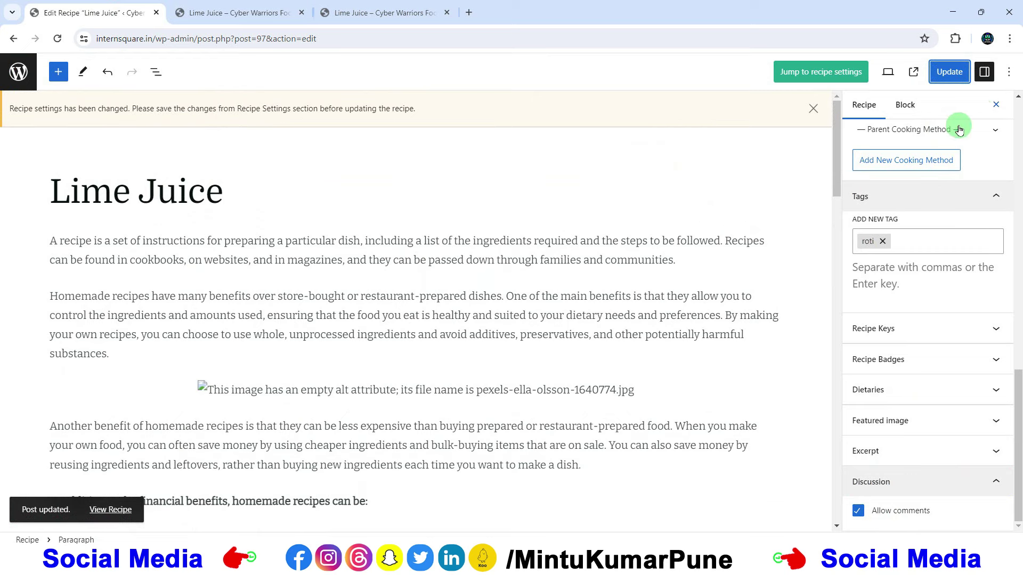
Leave the recipe editor and return to the site's admin dashboard.
{"action": "left_click", "coordinate": [21, 71]}
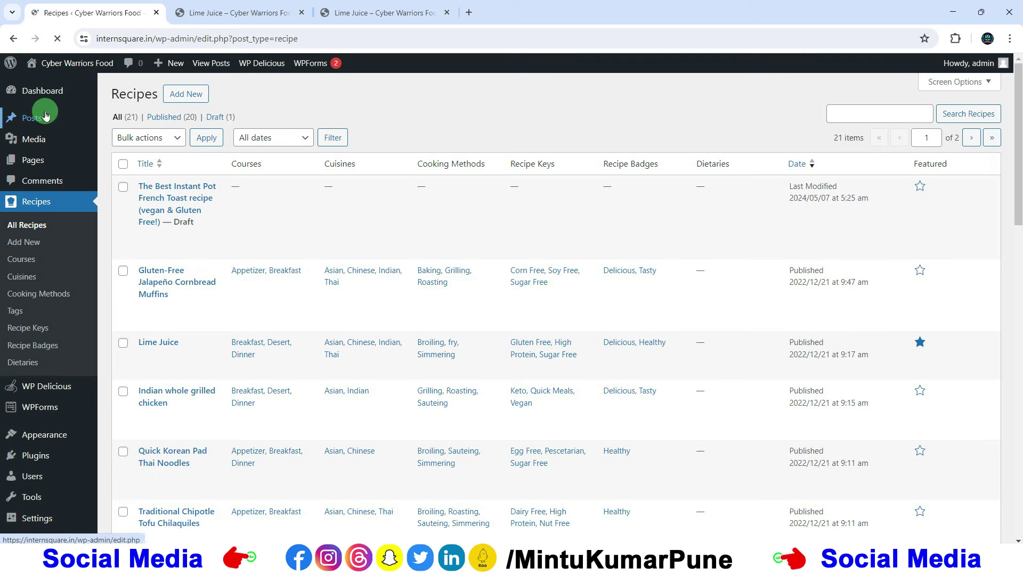
{"action": "left_click", "coordinate": [45, 92]}
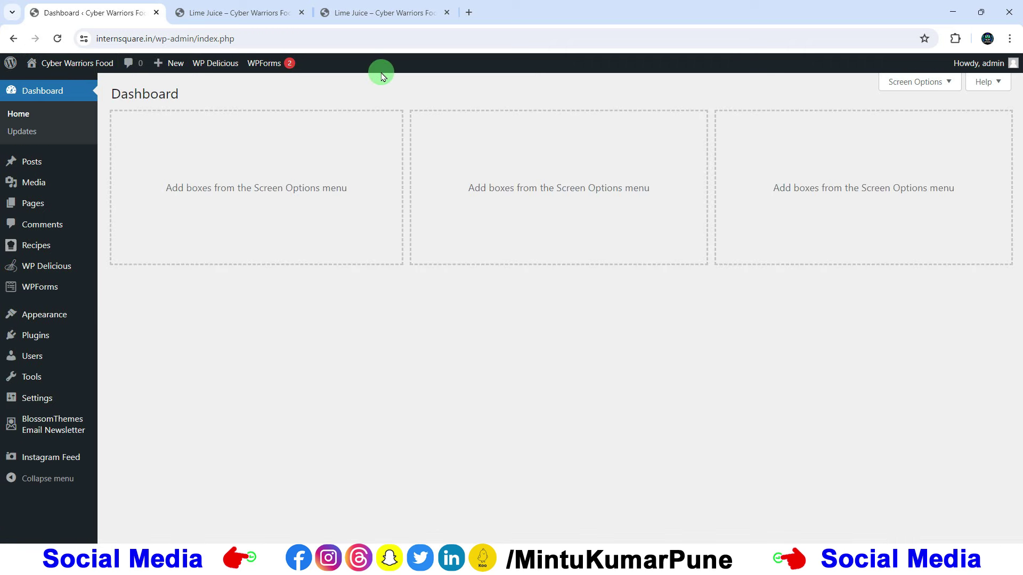
{"action": "mouse_move", "coordinate": [45, 249]}
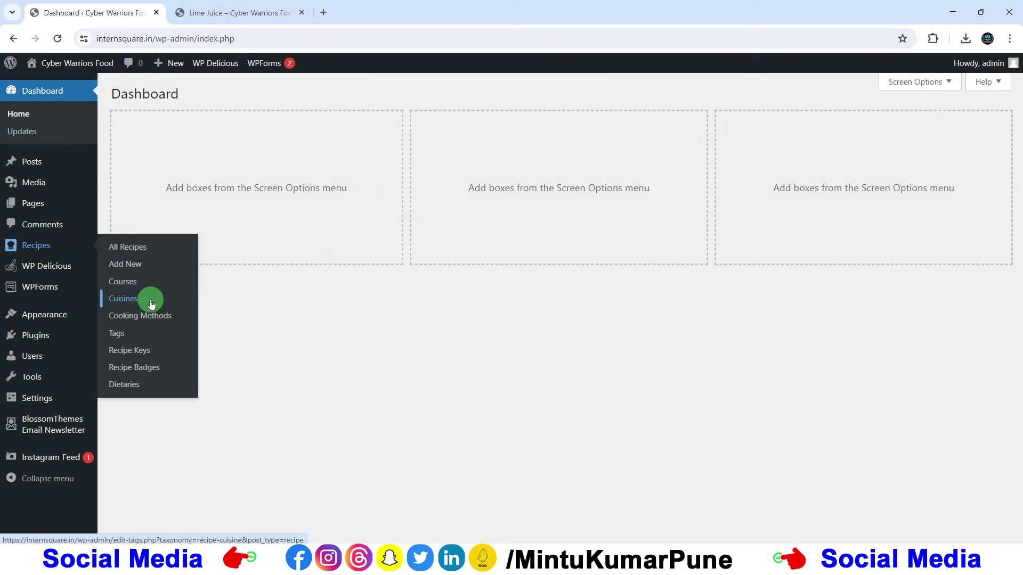
{"action": "left_click", "coordinate": [224, 13]}
{"action": "left_click", "coordinate": [85, 12]}
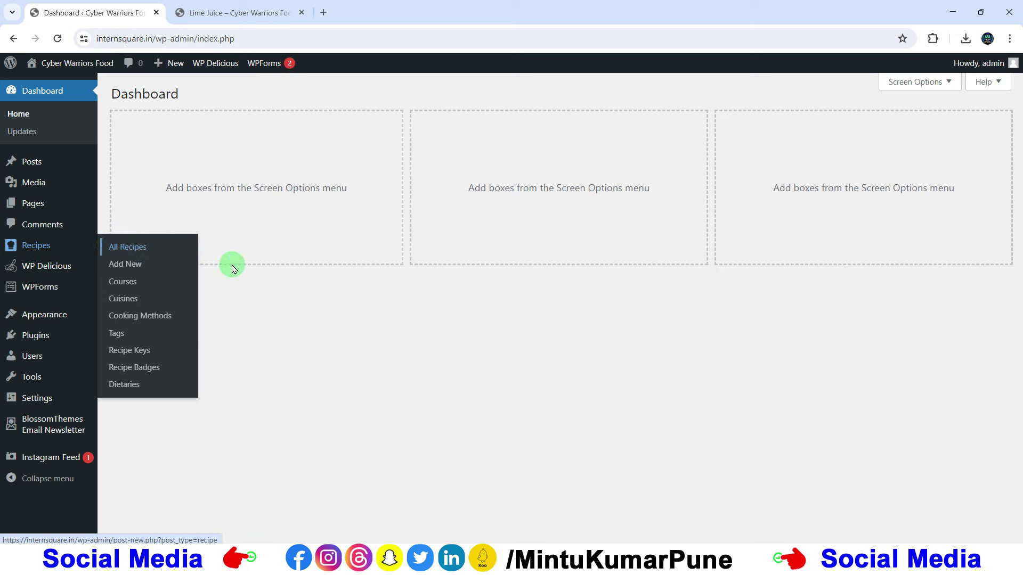
Open the theme Customizer from the published Lime Juice page in a new tab and move that tab before the published page.
{"action": "left_click", "coordinate": [234, 12]}
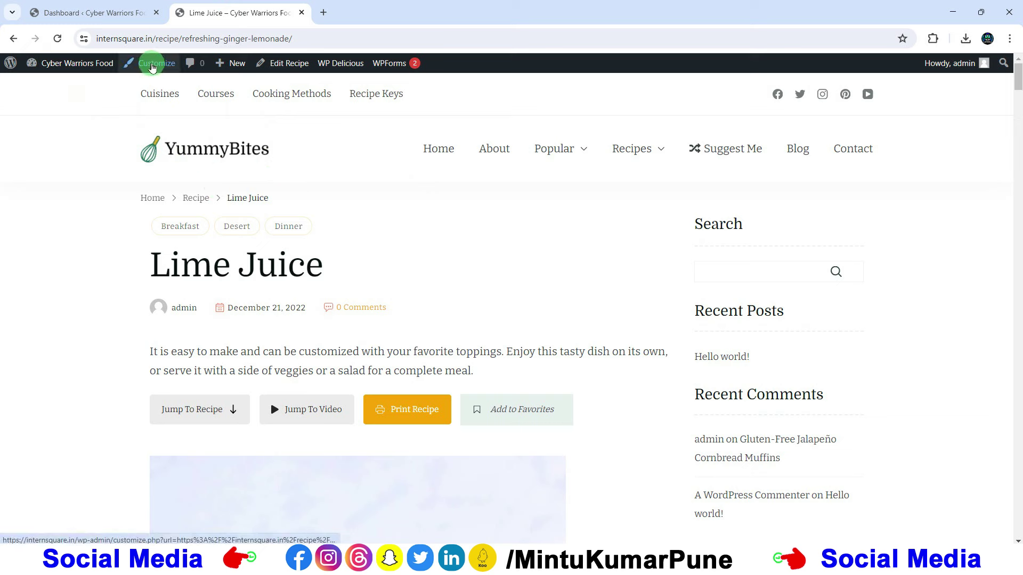
{"action": "right_click", "coordinate": [152, 67]}
{"action": "left_click", "coordinate": [176, 75]}
{"action": "left_click", "coordinate": [382, 18]}
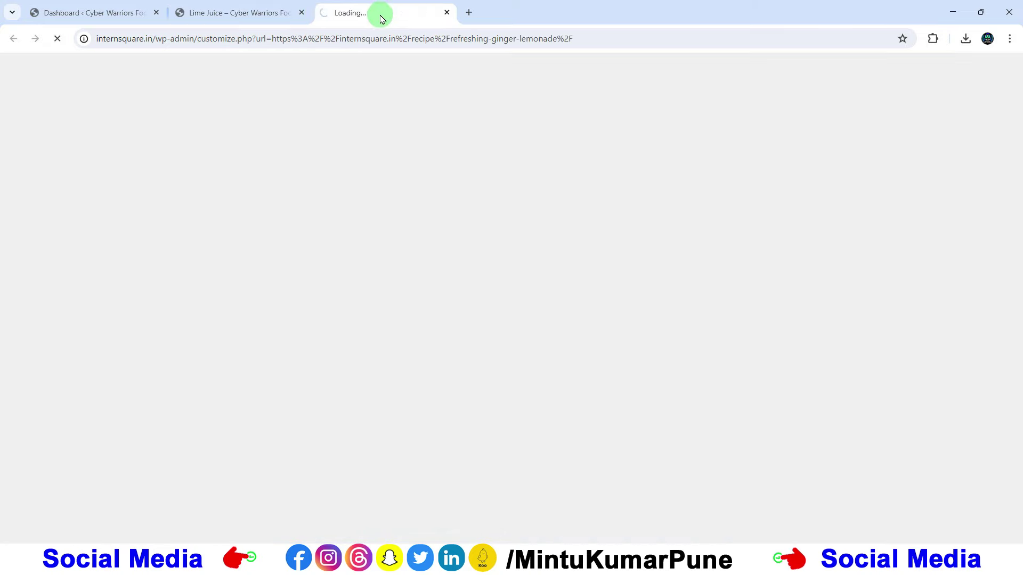
{"action": "left_click_drag", "start_coordinate": [382, 19], "coordinate": [303, 27]}
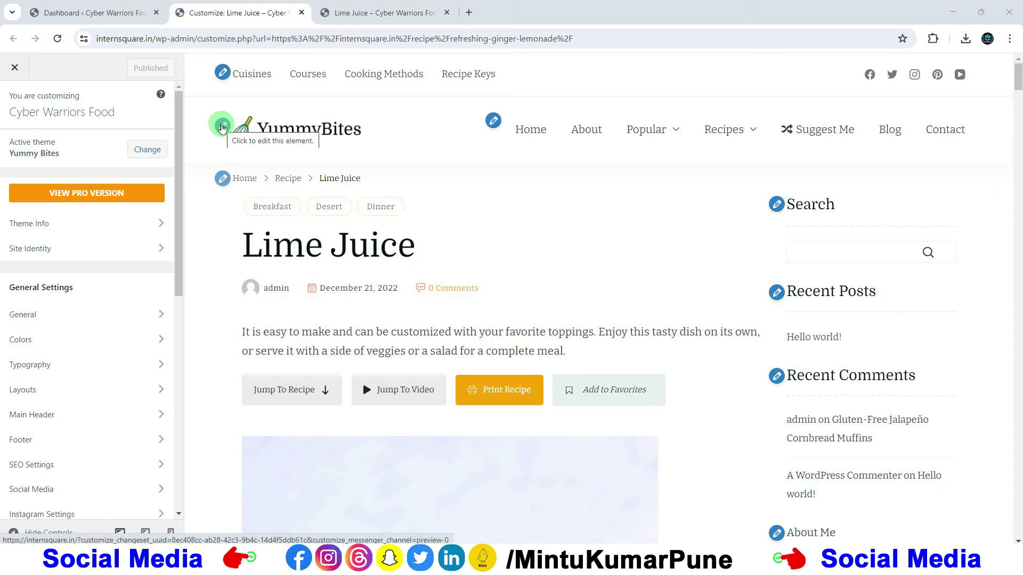
Open the logo selection in the Site Identity settings and look through the upload option and the media library's images.
{"action": "left_click", "coordinate": [222, 127]}
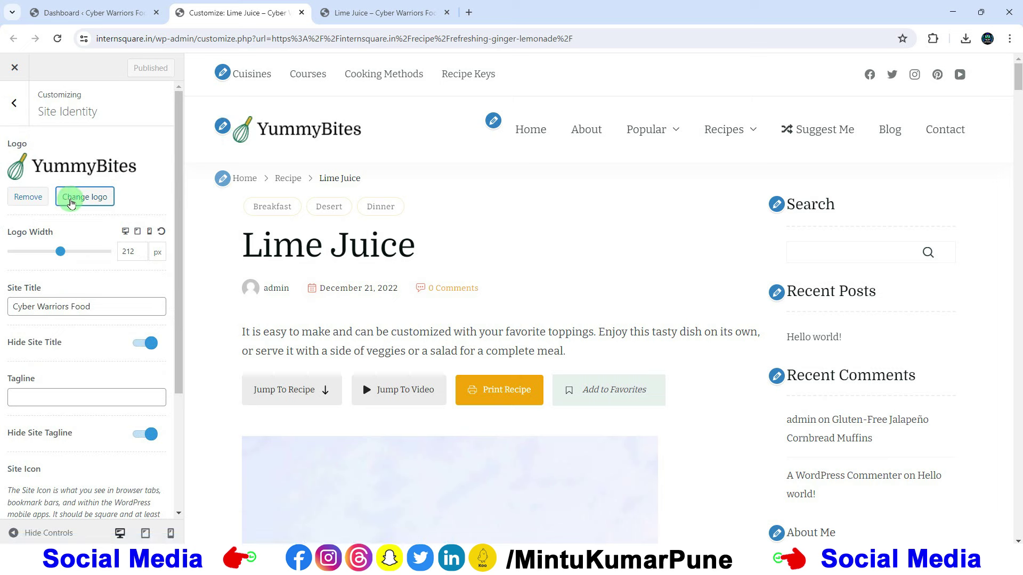
{"action": "left_click", "coordinate": [84, 197]}
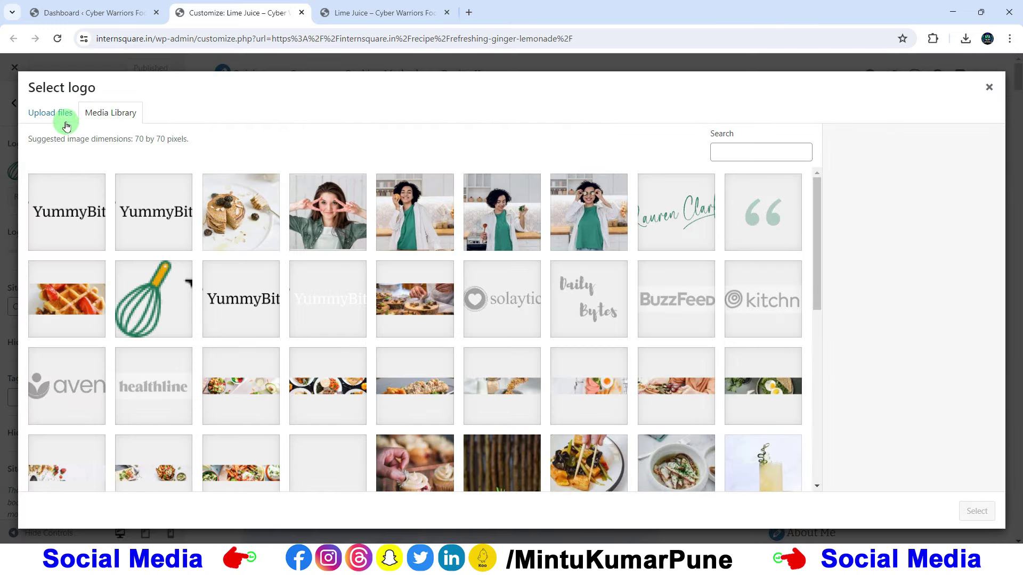
{"action": "left_click", "coordinate": [63, 111]}
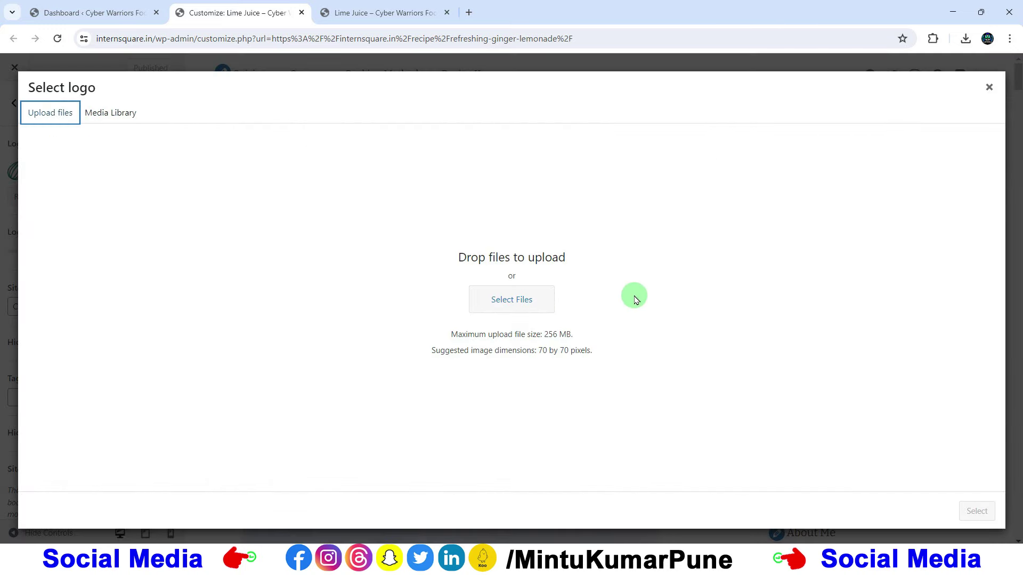
{"action": "left_click", "coordinate": [107, 115]}
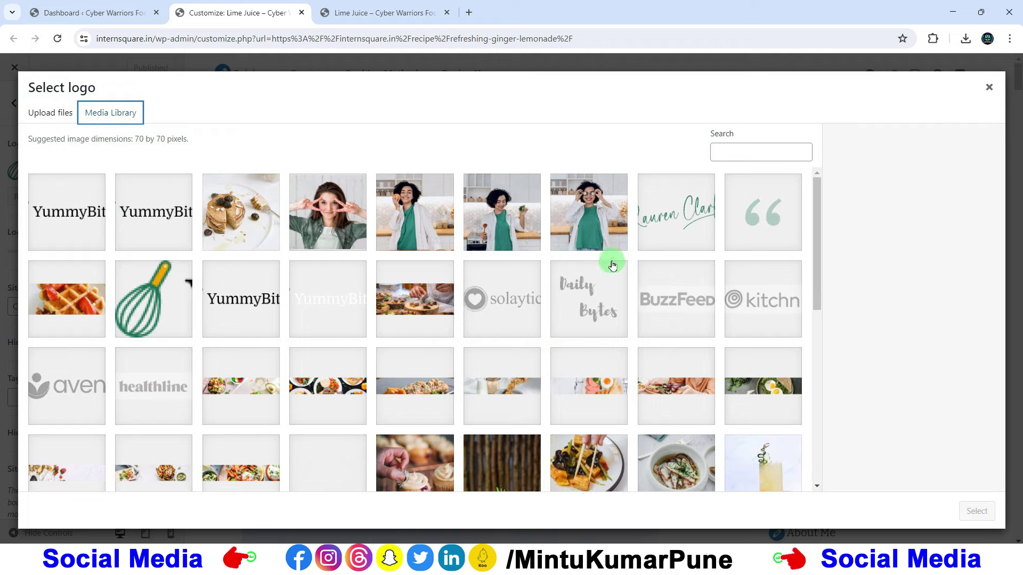
{"action": "scroll", "coordinate": [542, 287], "scroll_direction": "down", "scroll_amount": 7}
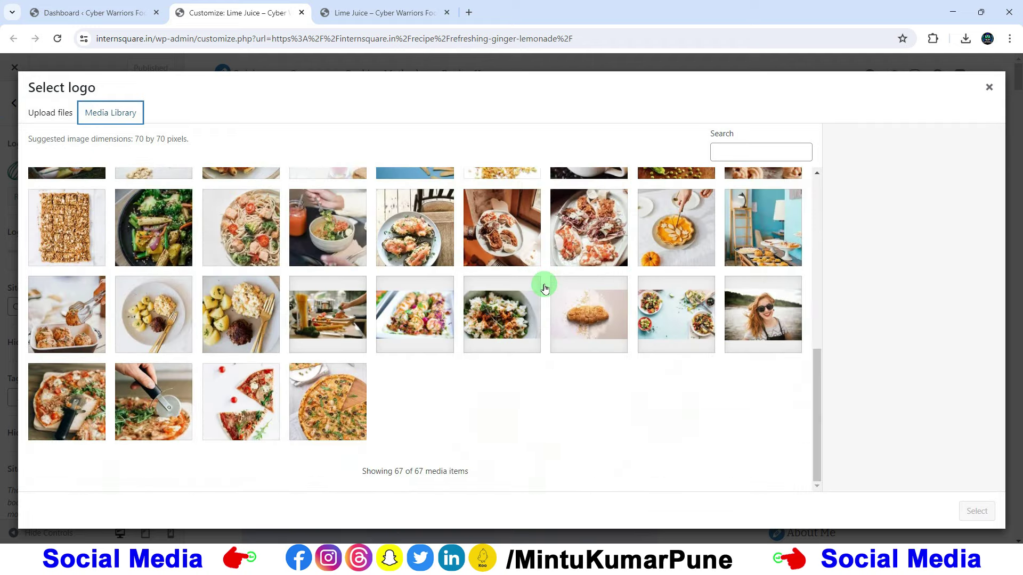
{"action": "scroll", "coordinate": [545, 288], "scroll_direction": "up", "scroll_amount": 7}
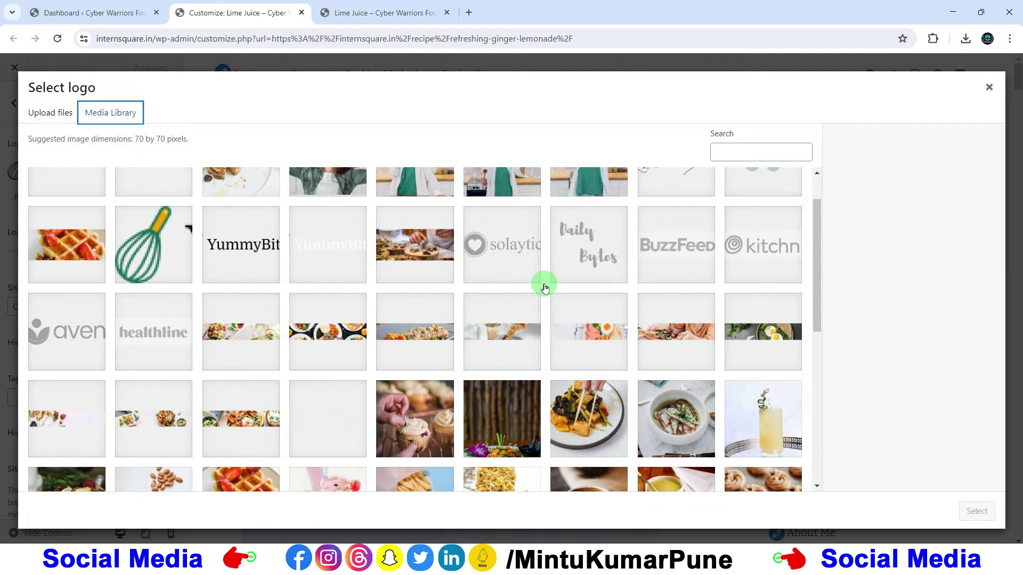
{"action": "scroll", "coordinate": [544, 288], "scroll_direction": "up", "scroll_amount": 2}
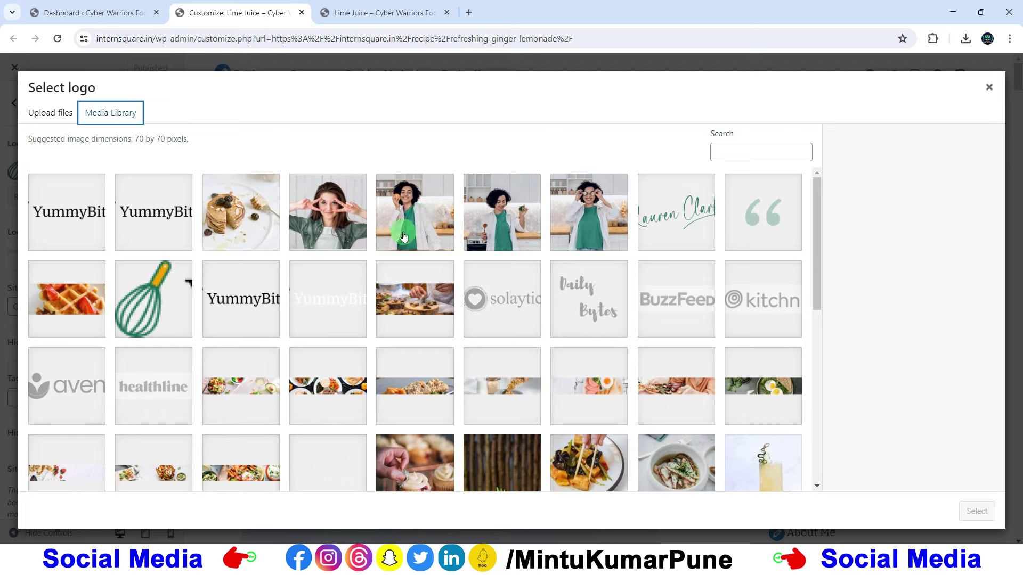
Try selecting existing library images such as the BuzzFeed, healthline and signature graphics as the site logo.
{"action": "left_click", "coordinate": [531, 296]}
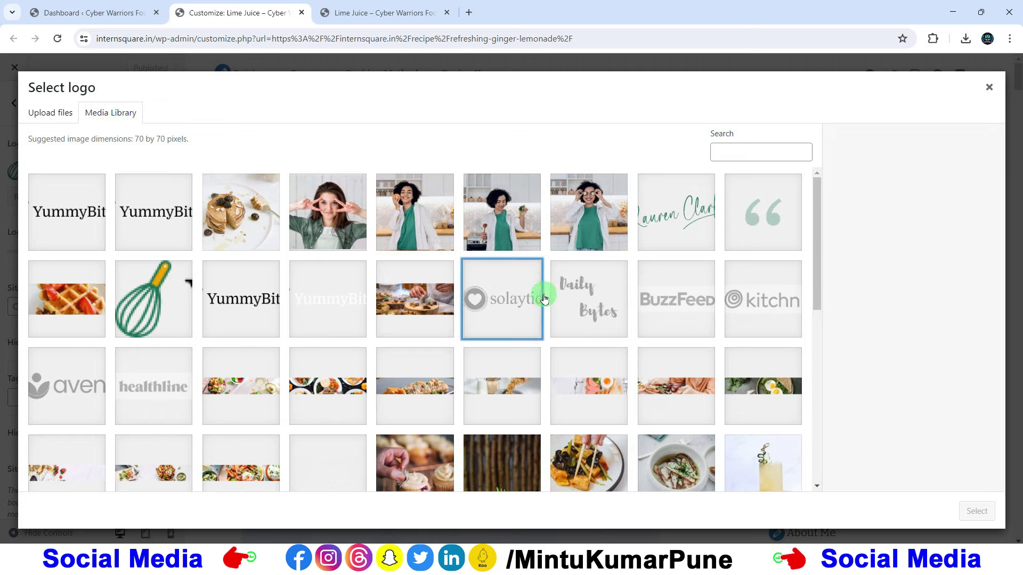
{"action": "left_click", "coordinate": [588, 295]}
{"action": "left_click", "coordinate": [680, 287]}
{"action": "left_click", "coordinate": [781, 292]}
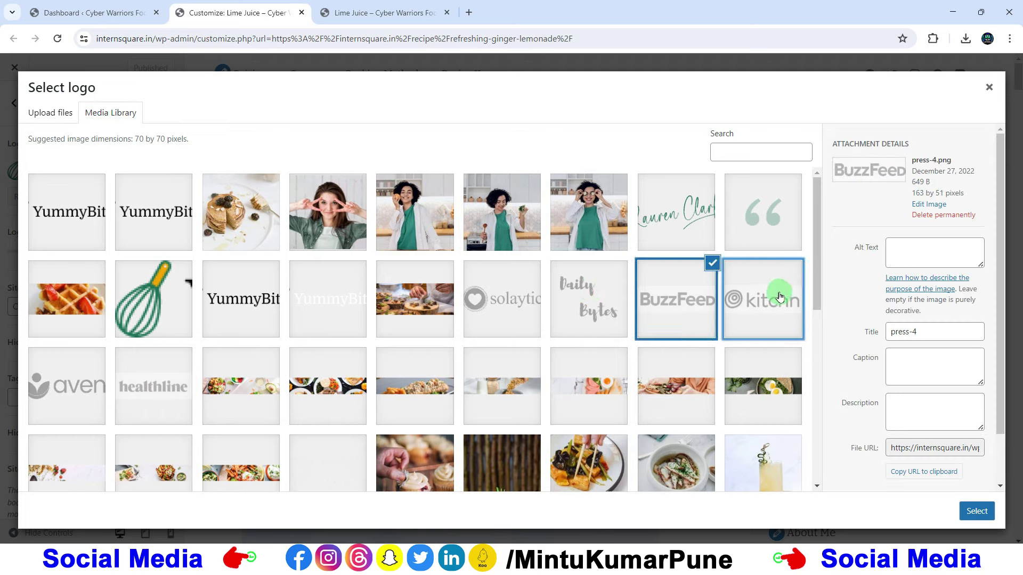
{"action": "left_click", "coordinate": [168, 381]}
{"action": "left_click", "coordinate": [44, 381]}
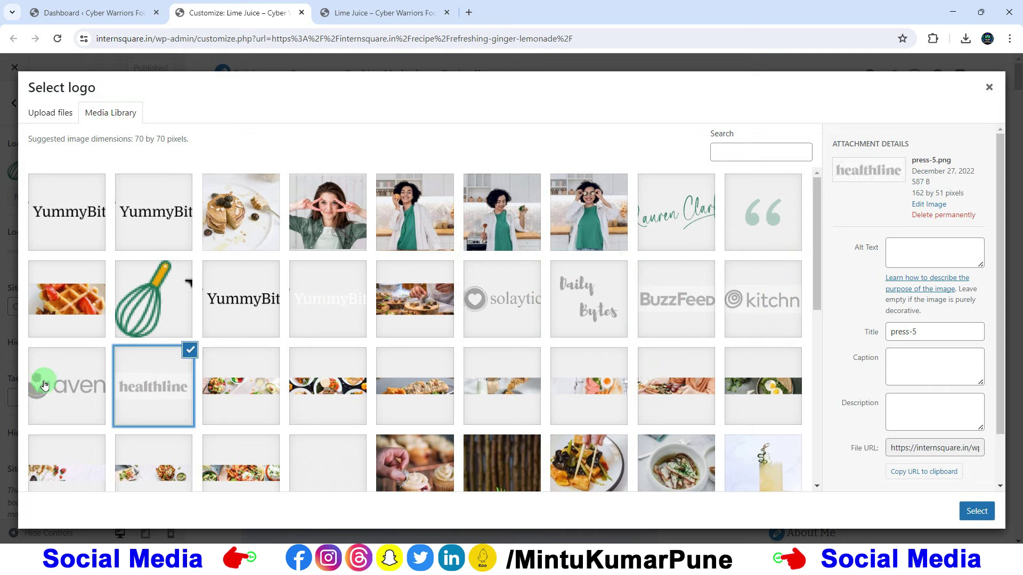
{"action": "left_click", "coordinate": [691, 226]}
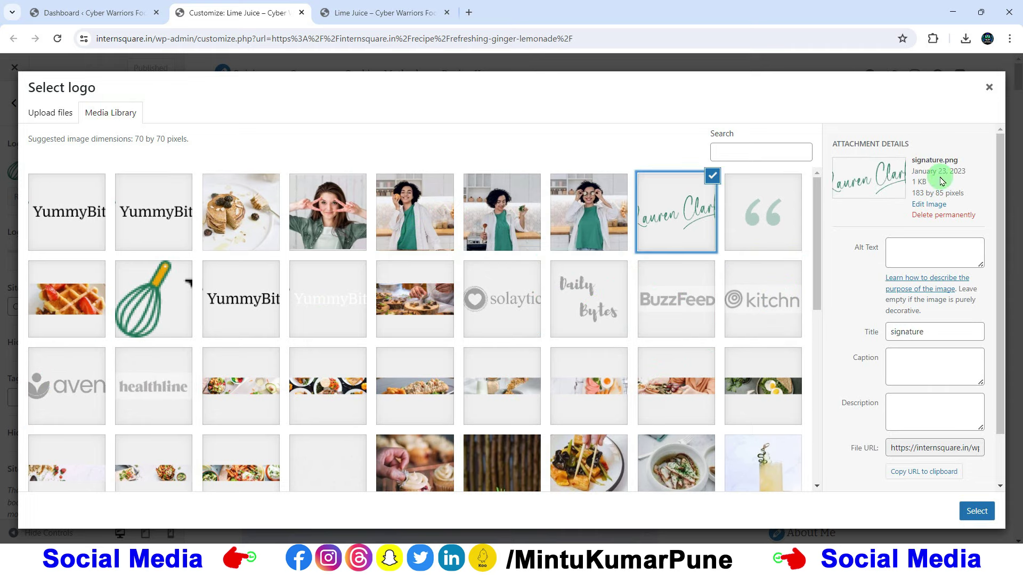
Upload logo.png as the new site logo with a width of 90 px and publish the change.
{"action": "left_click", "coordinate": [51, 116]}
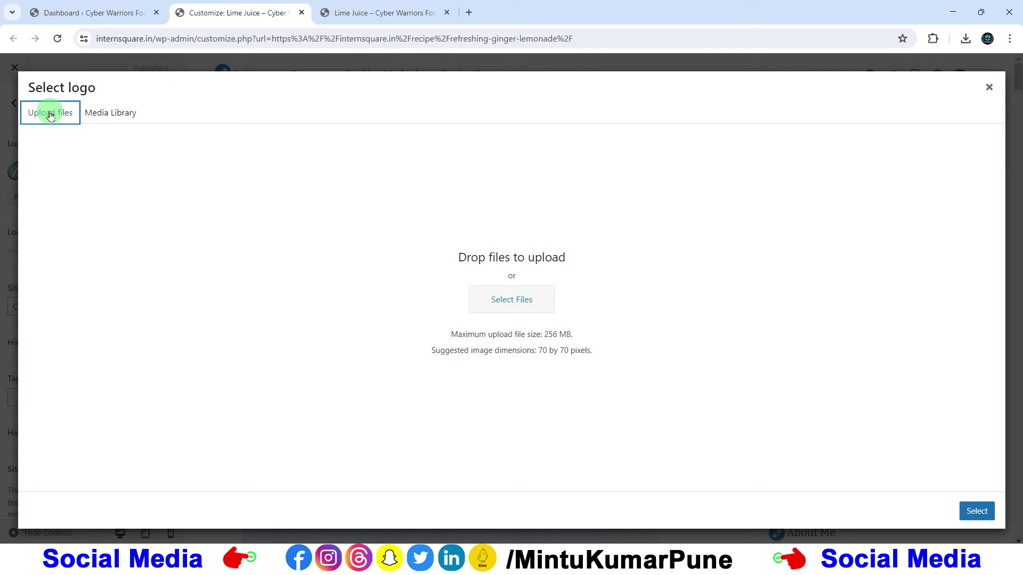
{"action": "left_click", "coordinate": [512, 301]}
{"action": "key", "text": "alt+Tab"}
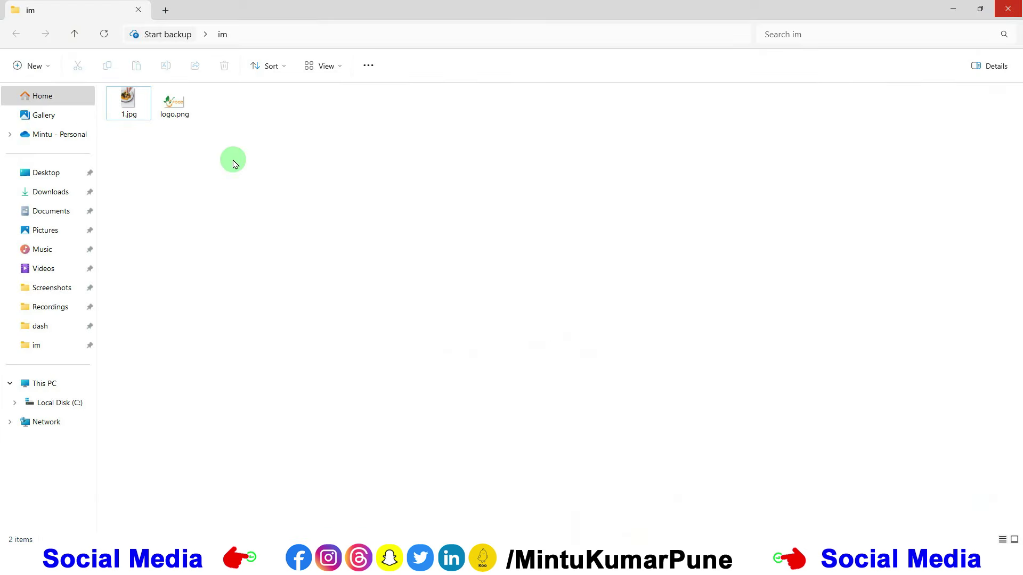
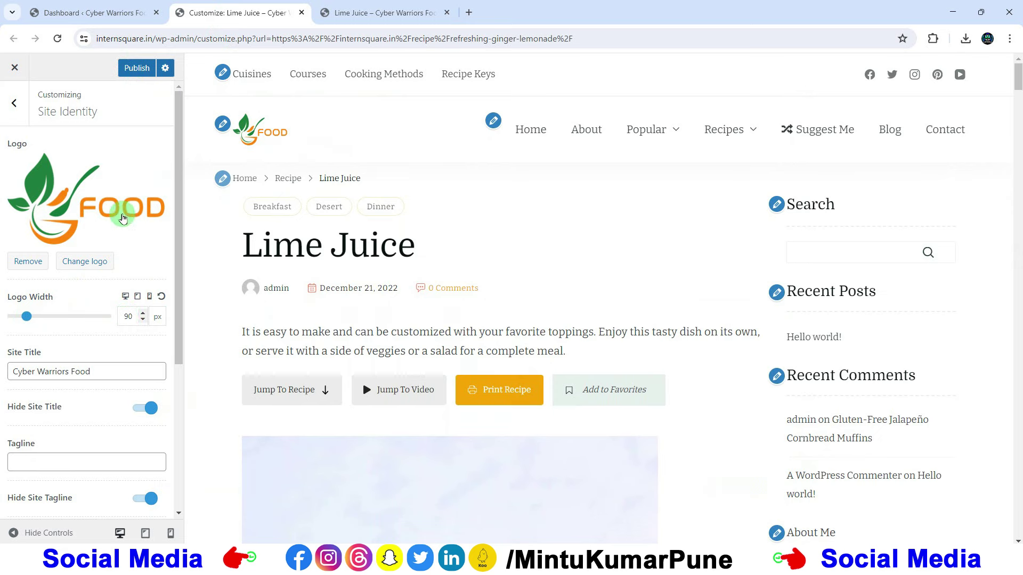
{"action": "left_click", "coordinate": [135, 68]}
Reload the published Lime Juice page and check the new logo there and on the site's home page.
{"action": "left_click", "coordinate": [327, 20]}
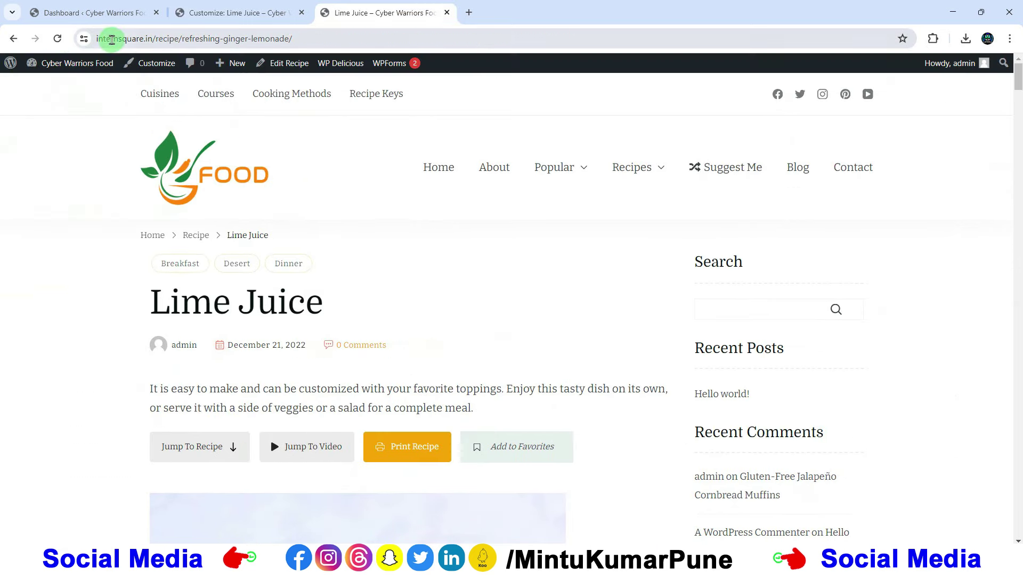
{"action": "left_click", "coordinate": [57, 38]}
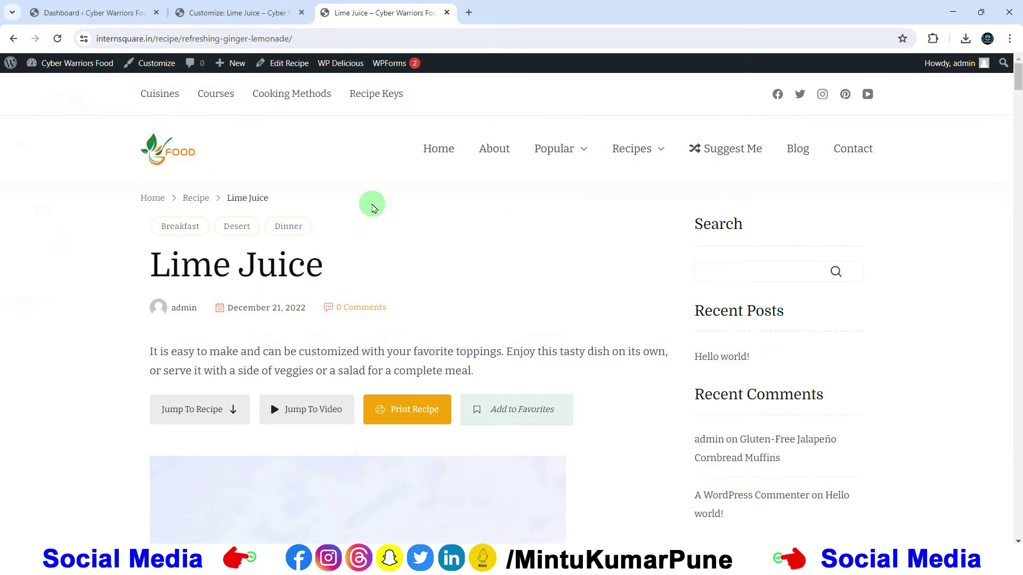
{"action": "left_click", "coordinate": [243, 13]}
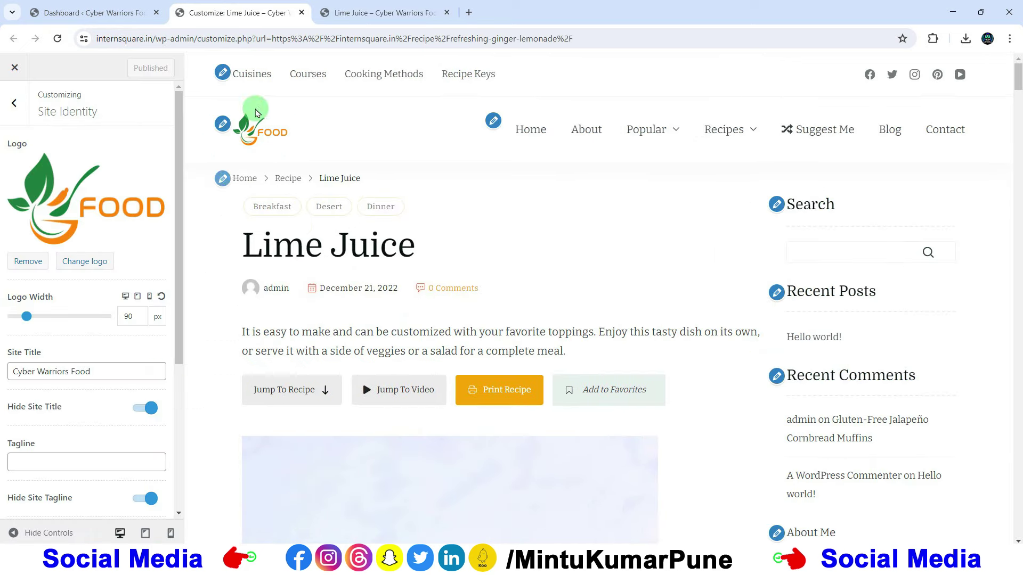
{"action": "left_click", "coordinate": [352, 13]}
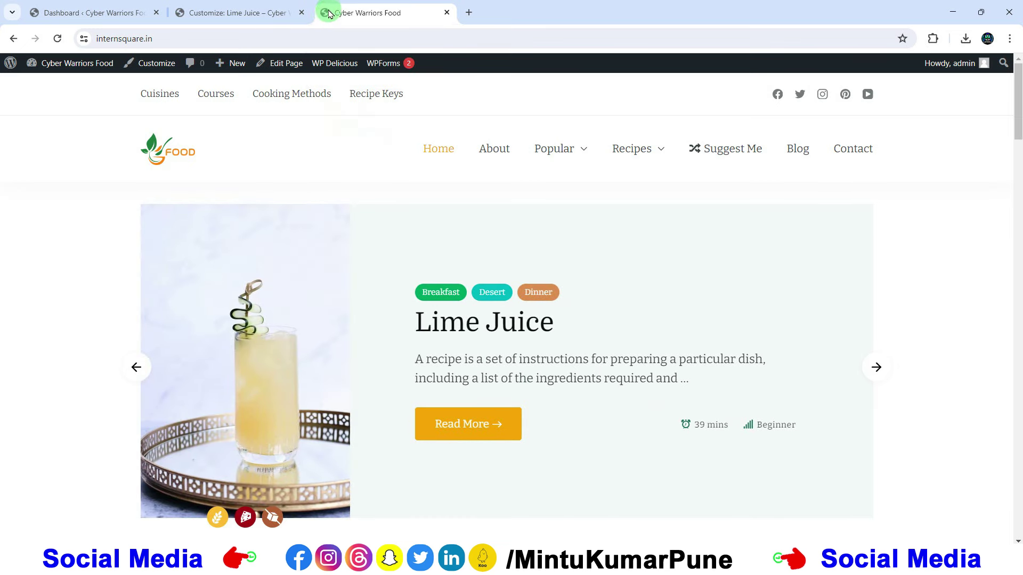
{"action": "left_click", "coordinate": [269, 12]}
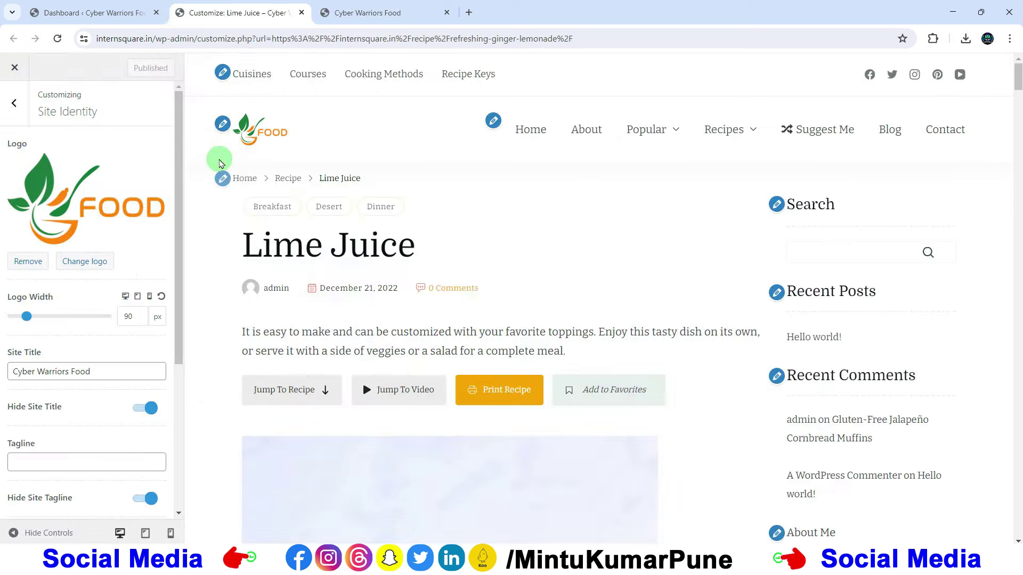
Set the uploaded FOOD logo as the site icon without cropping it and publish the change.
{"action": "scroll", "coordinate": [126, 260], "scroll_direction": "down", "scroll_amount": 3}
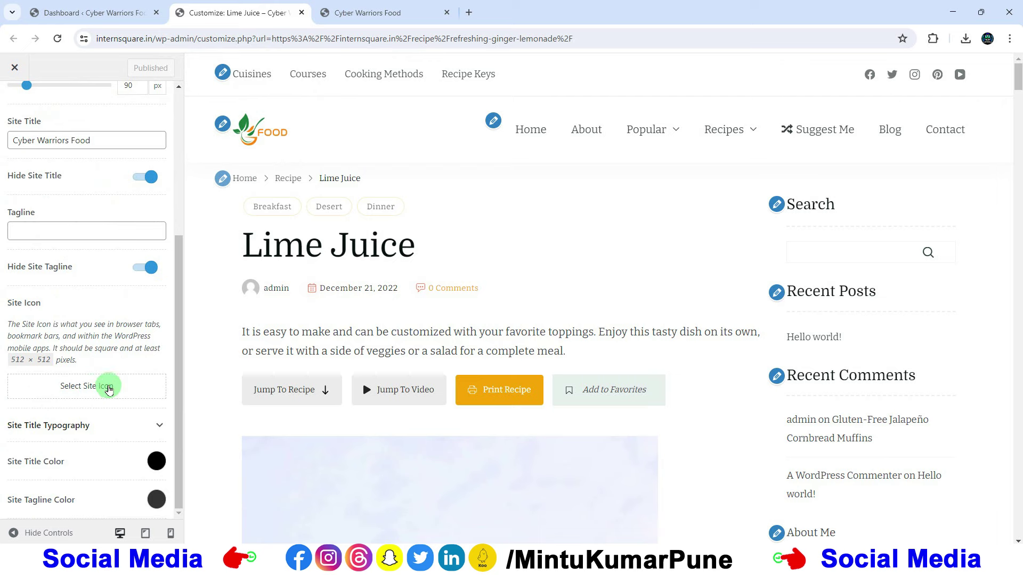
{"action": "left_click", "coordinate": [109, 390]}
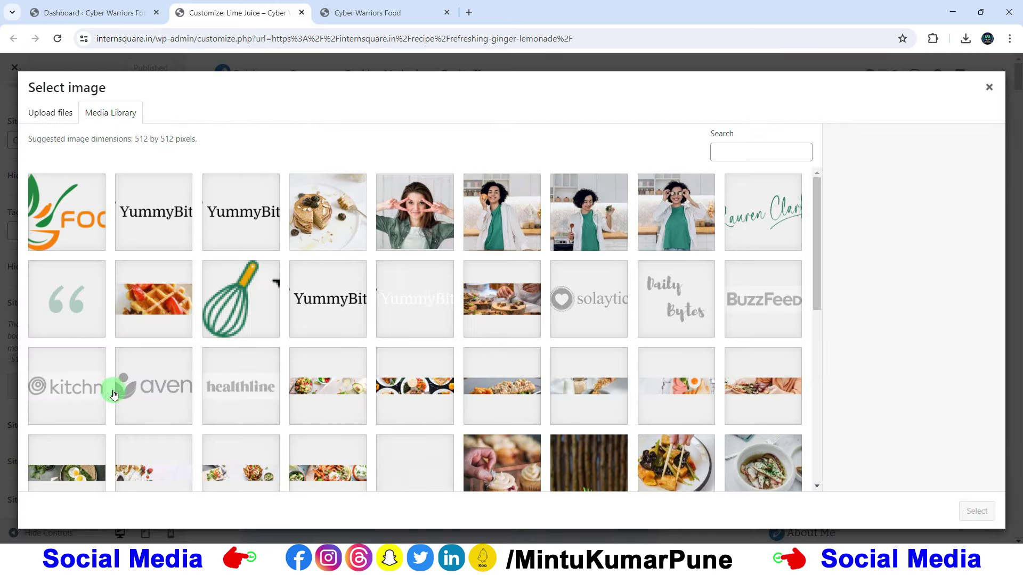
{"action": "left_click", "coordinate": [49, 227]}
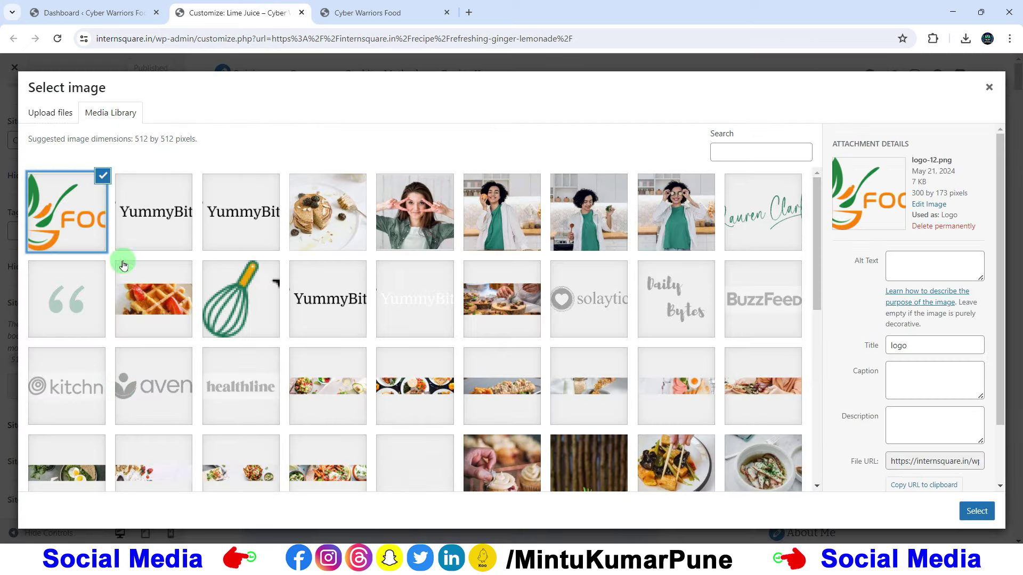
{"action": "left_click", "coordinate": [977, 511]}
{"action": "left_click", "coordinate": [415, 185]}
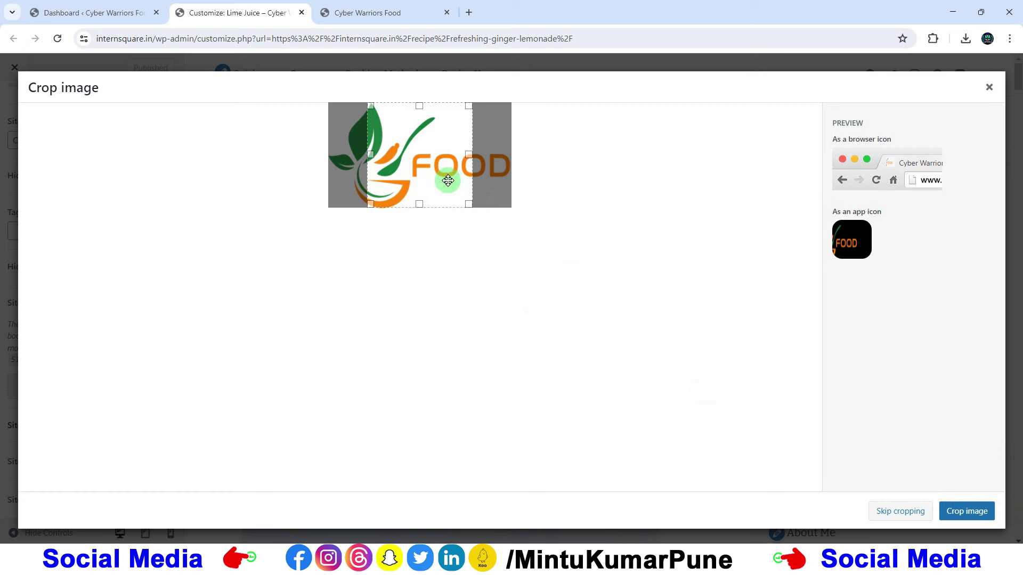
{"action": "left_click_drag", "start_coordinate": [430, 142], "coordinate": [397, 143]}
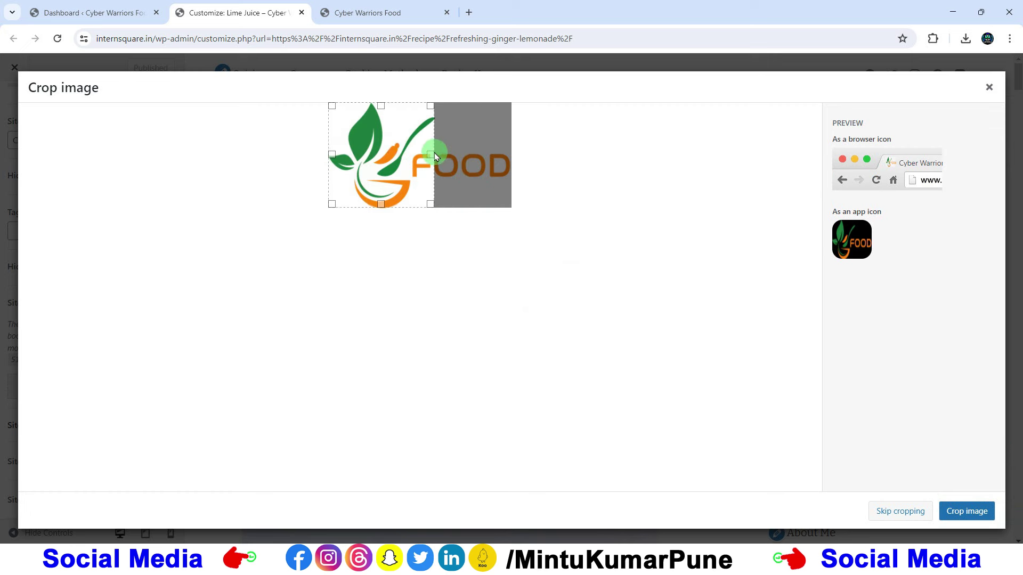
{"action": "left_click", "coordinate": [893, 514]}
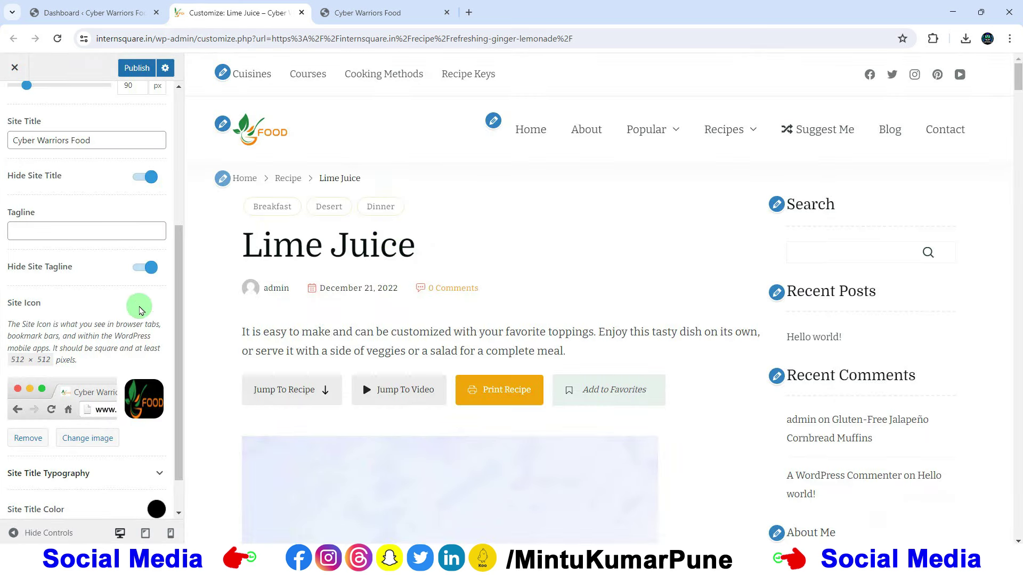
{"action": "left_click", "coordinate": [137, 73]}
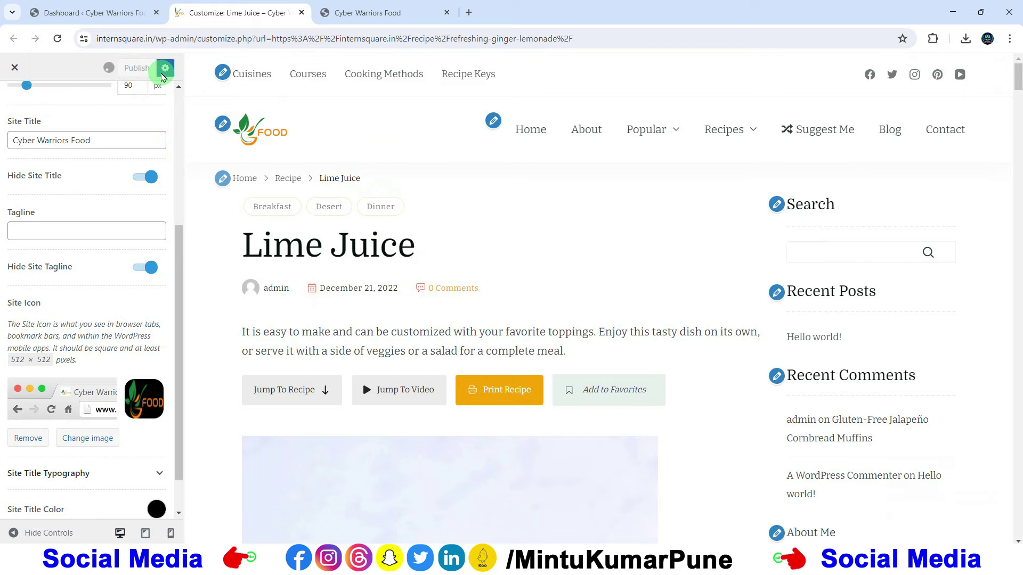
Reload the site's home page to check its browser-tab icon and examine the Popular and Recipes navigation entries.
{"action": "left_click", "coordinate": [366, 13]}
{"action": "left_click", "coordinate": [57, 39]}
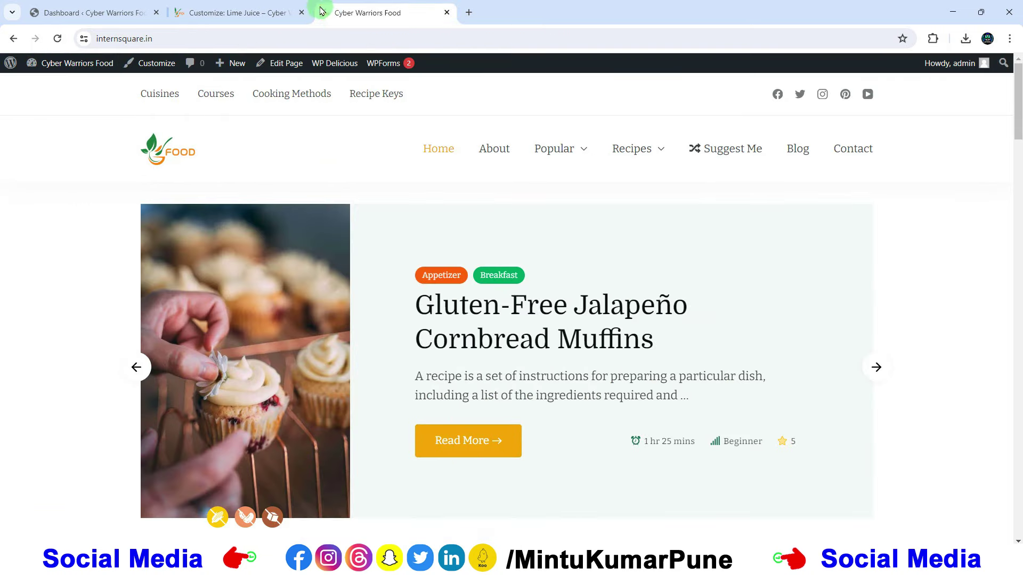
{"action": "left_click", "coordinate": [240, 12]}
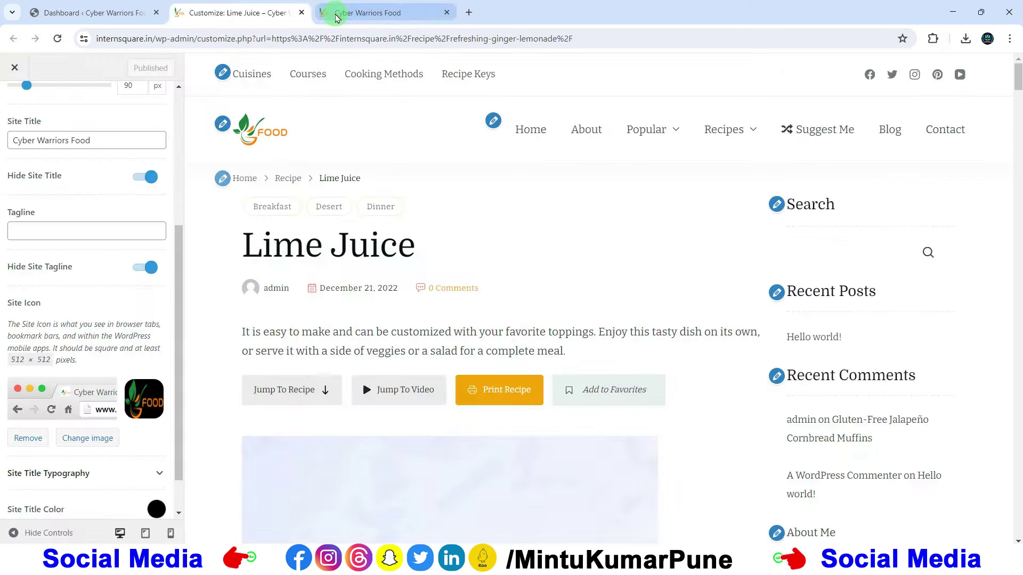
{"action": "left_click", "coordinate": [337, 16]}
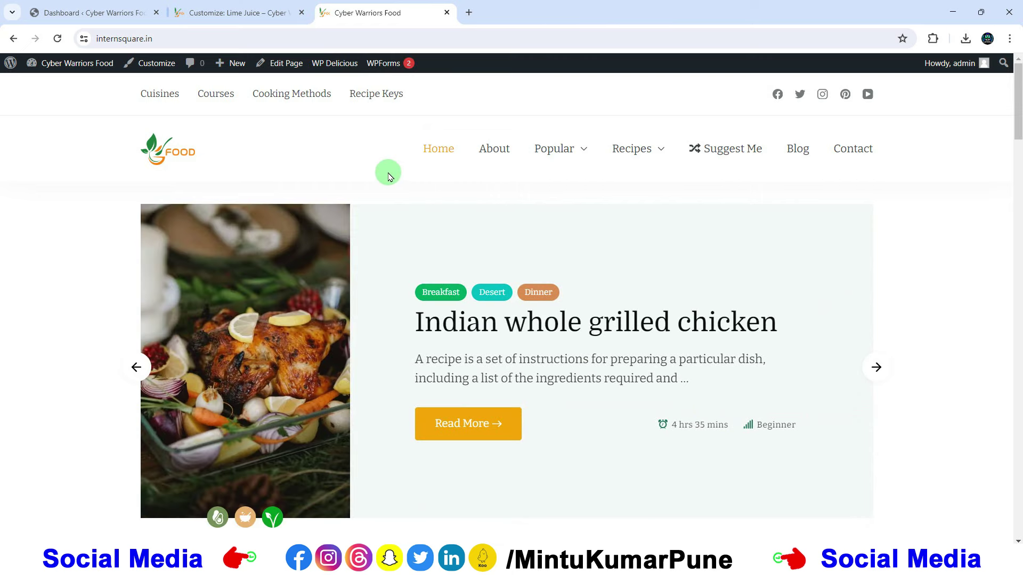
{"action": "mouse_move", "coordinate": [558, 156]}
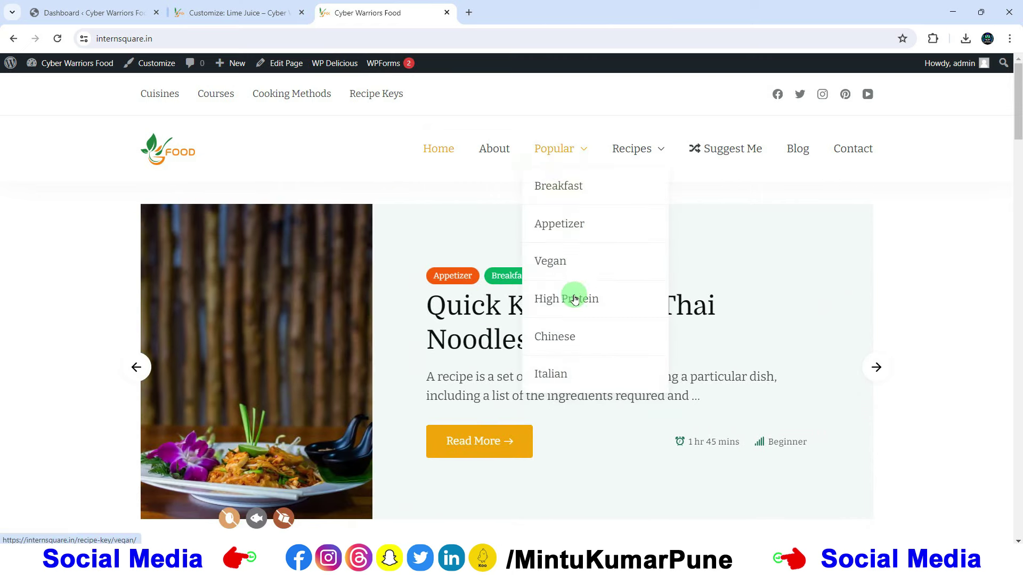
{"action": "mouse_move", "coordinate": [639, 146]}
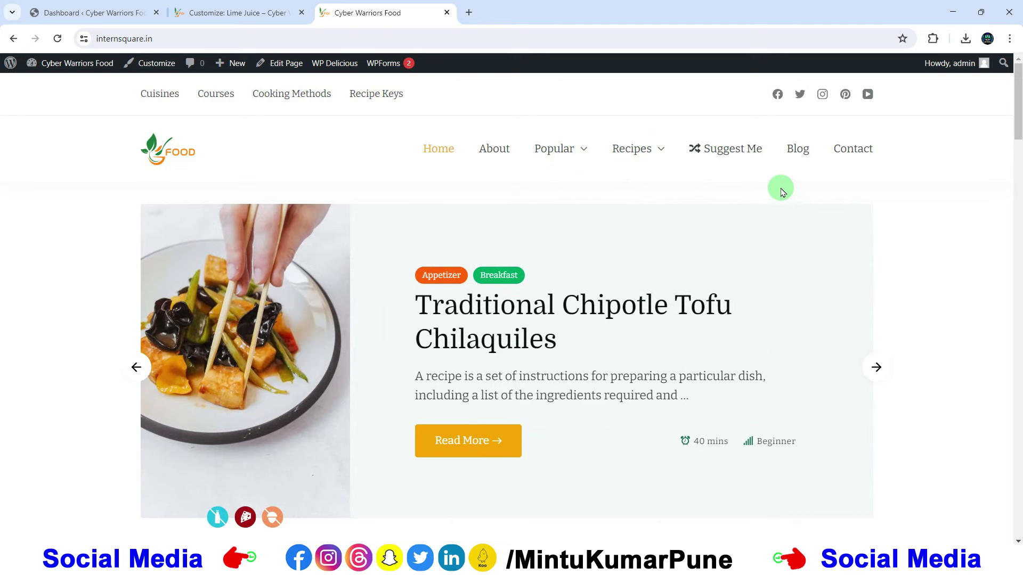
Close the Customizer, review the home page's Popular submenu, and start a new page from the admin dashboard.
{"action": "left_click", "coordinate": [238, 13]}
{"action": "left_click", "coordinate": [301, 12]}
{"action": "left_click", "coordinate": [87, 13]}
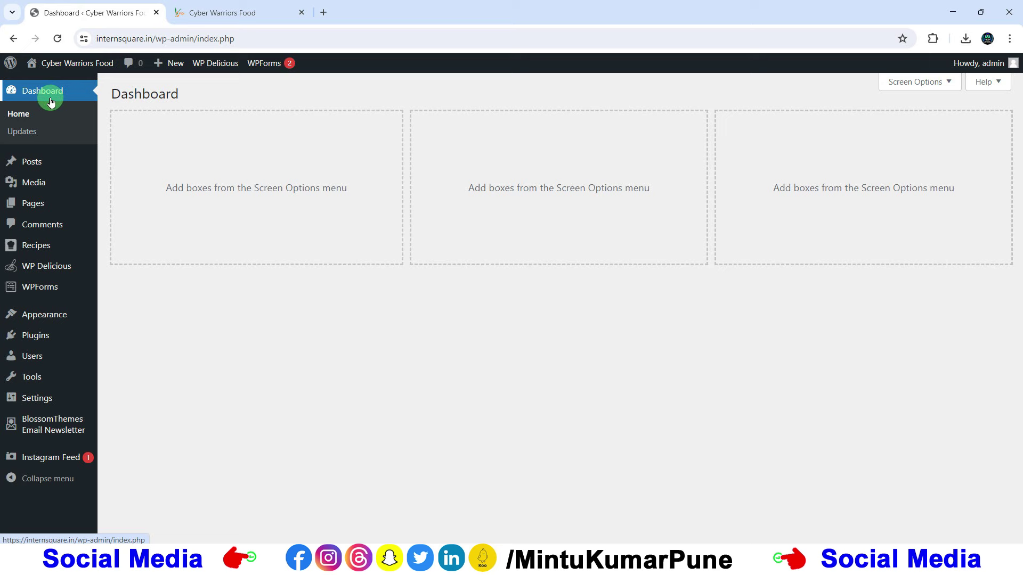
{"action": "left_click", "coordinate": [247, 21]}
{"action": "mouse_move", "coordinate": [554, 153]}
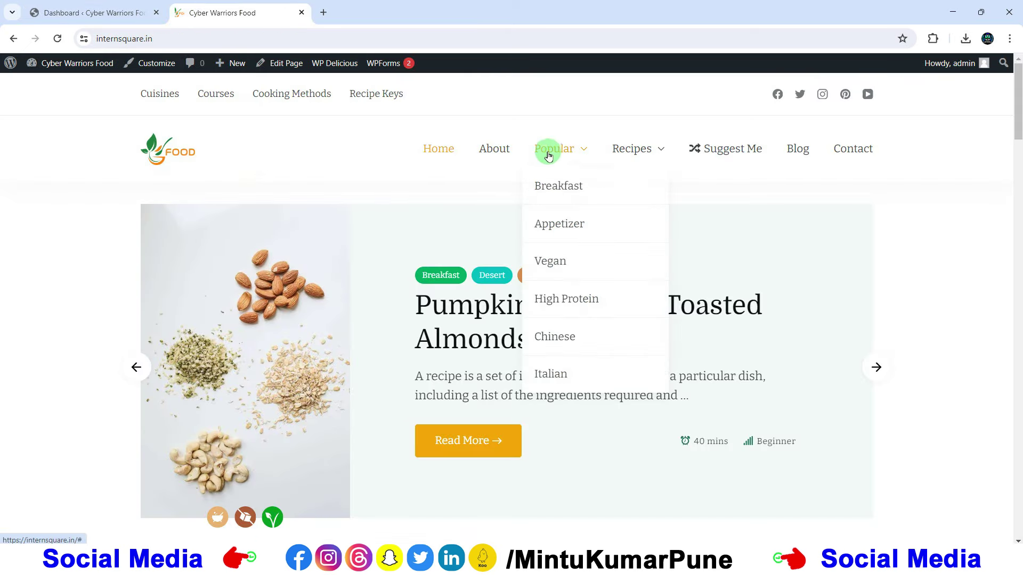
{"action": "left_click", "coordinate": [73, 15]}
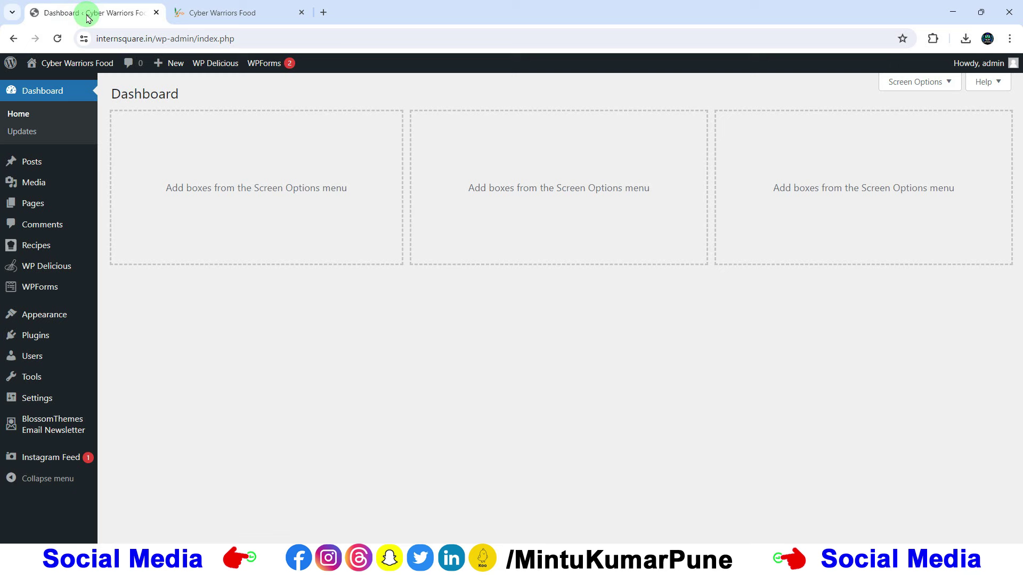
{"action": "mouse_move", "coordinate": [41, 203]}
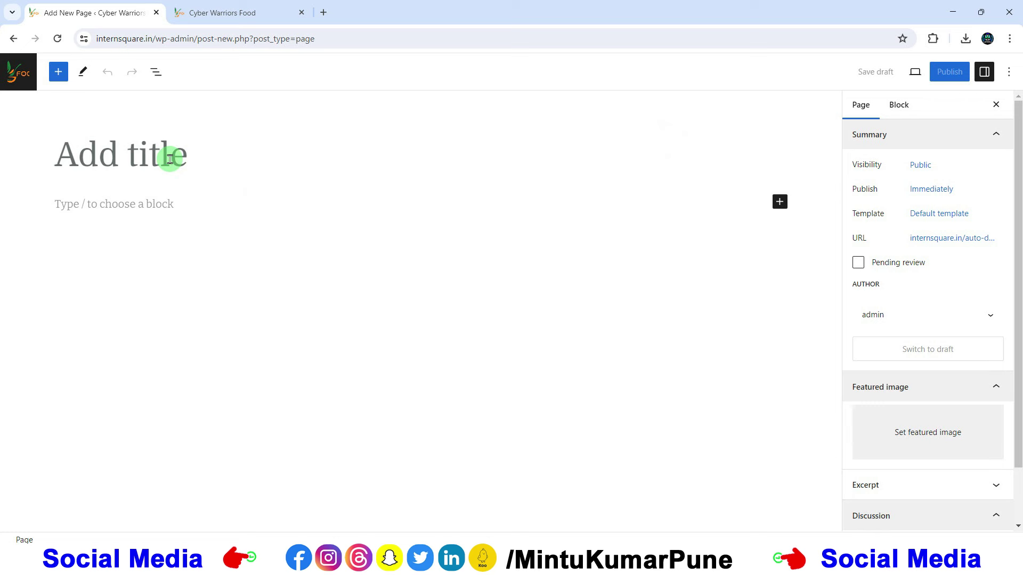
Title the page "test" and paste the Lorem Ipsum sample text as its body, removing the closing "Where can I get some?" heading.
{"action": "type", "text": "test"}
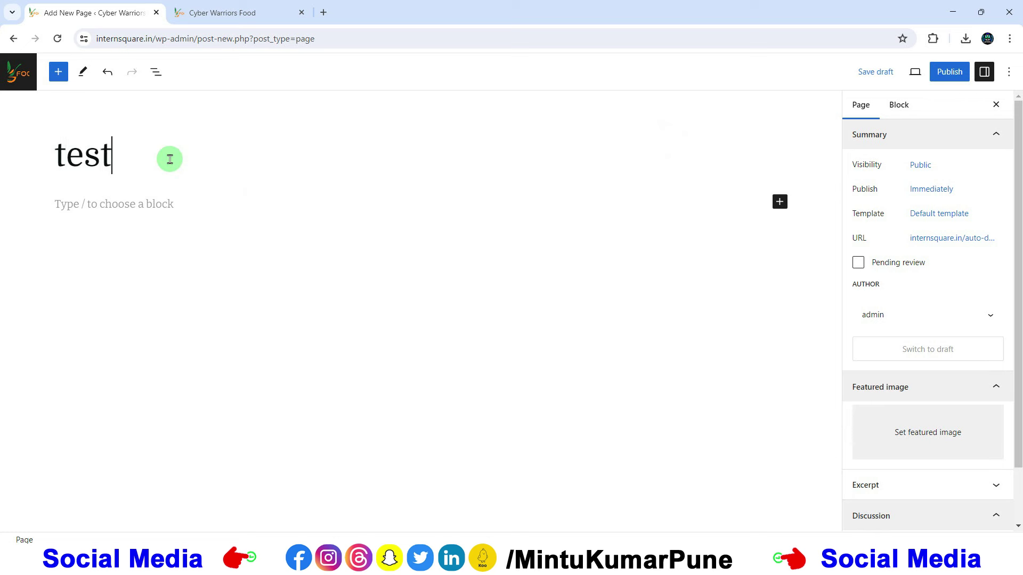
{"action": "left_click", "coordinate": [131, 207]}
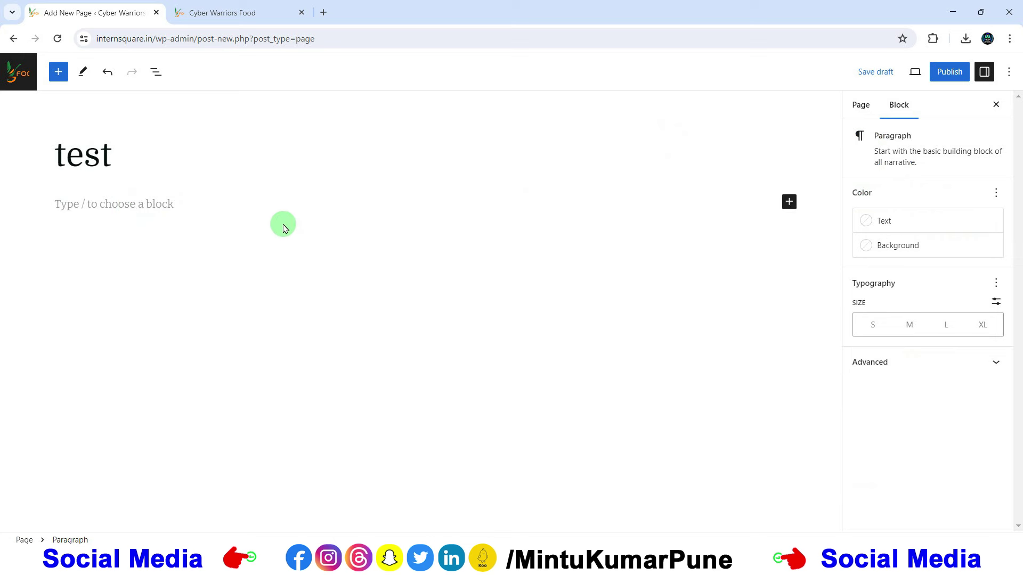
{"action": "right_click", "coordinate": [78, 207]}
{"action": "left_click", "coordinate": [143, 326]}
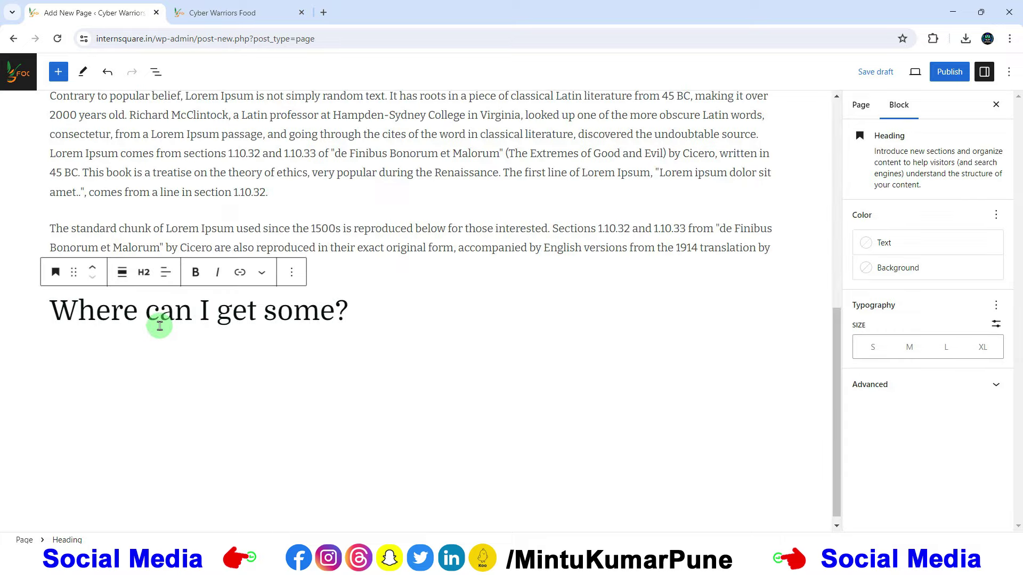
{"action": "left_click_drag", "start_coordinate": [375, 318], "coordinate": [3, 319]}
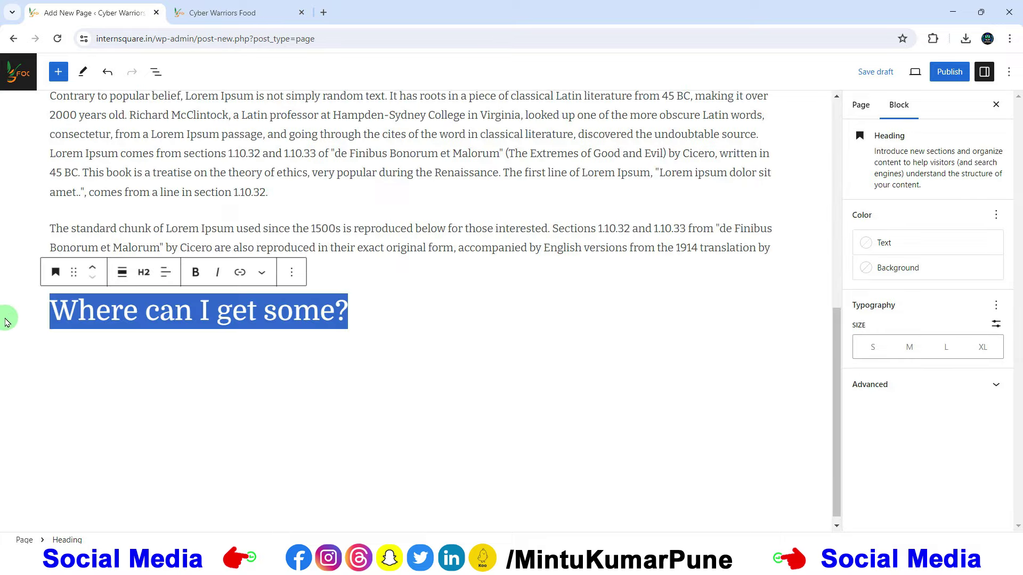
{"action": "key", "text": "BackSpace"}
In the first paragraph, bold "hen an un" and italicize the passage from "ook a galley of type" through "typesetting, rema".
{"action": "scroll", "coordinate": [165, 165], "scroll_direction": "up", "scroll_amount": 8}
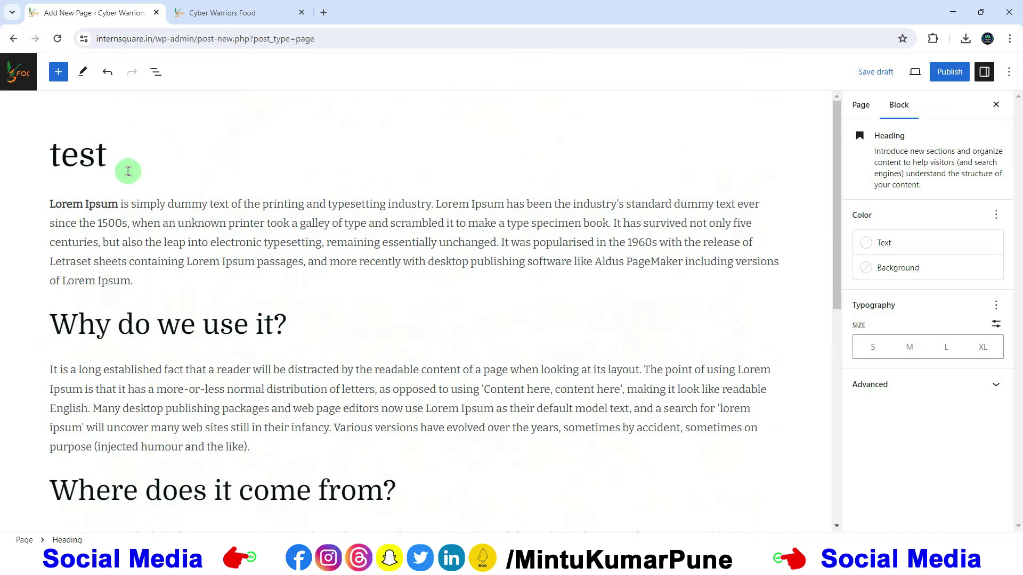
{"action": "left_click_drag", "start_coordinate": [141, 223], "coordinate": [190, 223]}
{"action": "key", "text": "ctrl+b"}
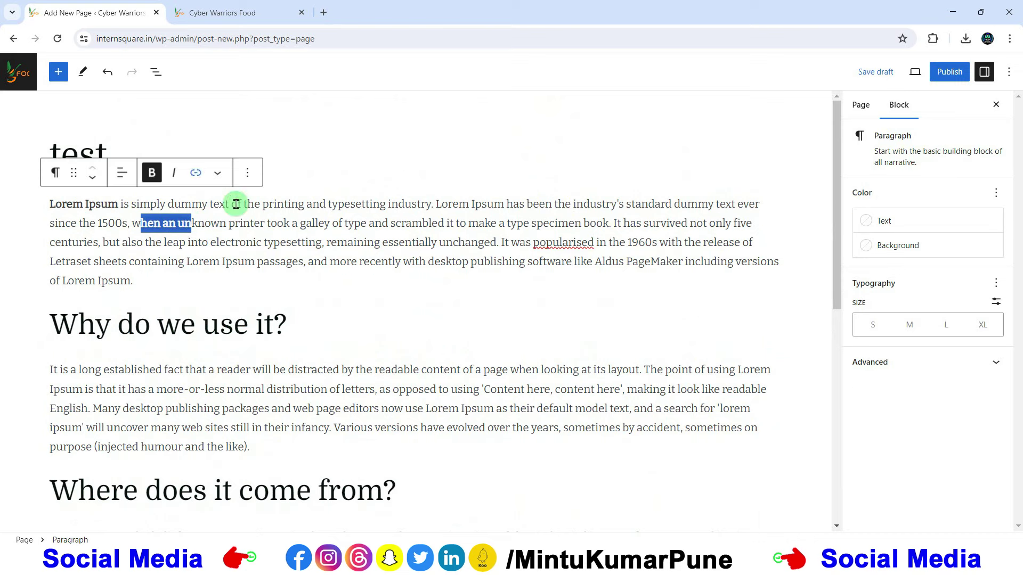
{"action": "left_click_drag", "start_coordinate": [270, 222], "coordinate": [353, 242]}
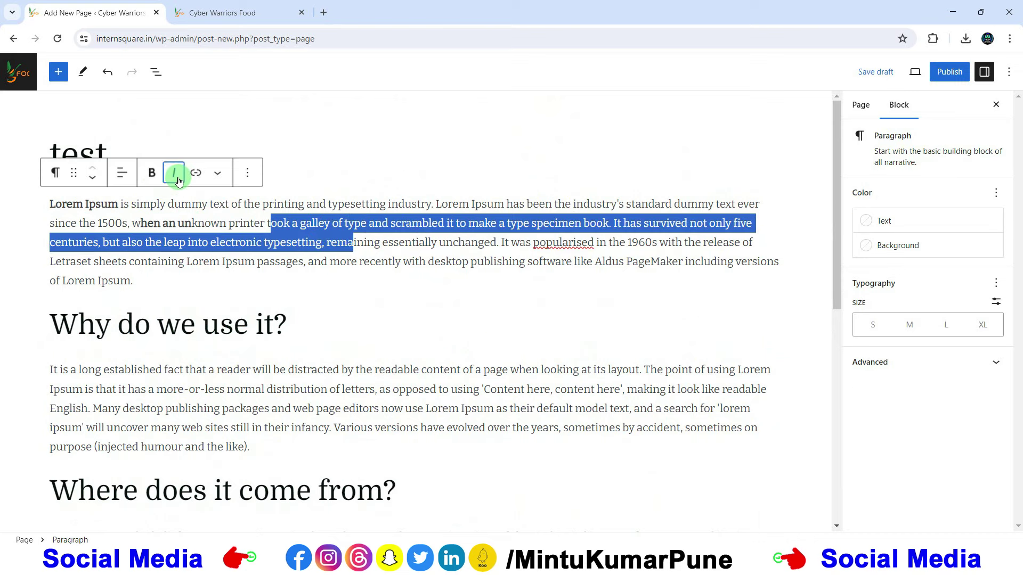
{"action": "left_click", "coordinate": [175, 172]}
{"action": "left_click", "coordinate": [331, 298]}
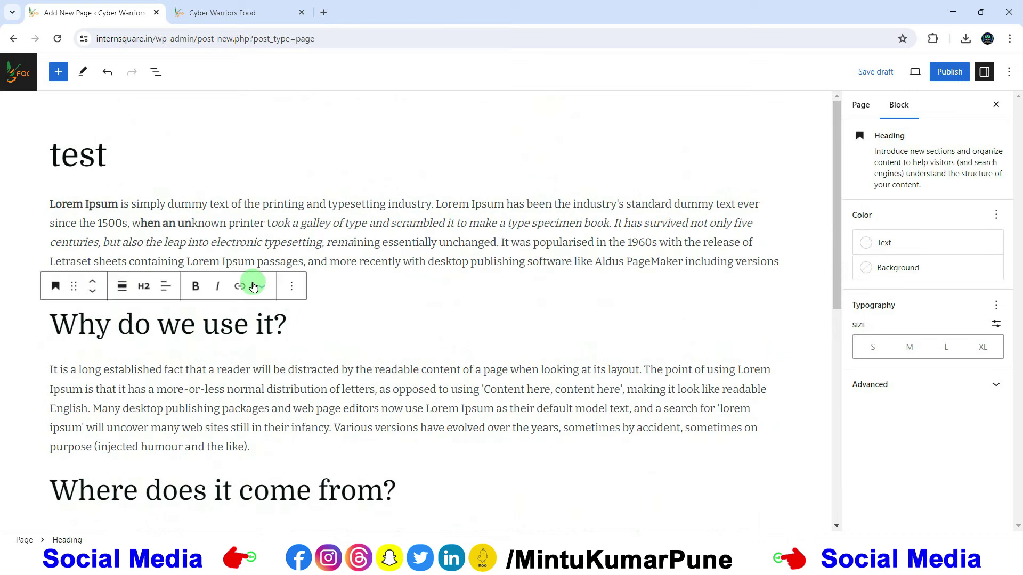
Upload 1.jpg from the im folder to the media library and insert it below the first paragraph.
{"action": "left_click", "coordinate": [327, 281]}
{"action": "left_click", "coordinate": [58, 72]}
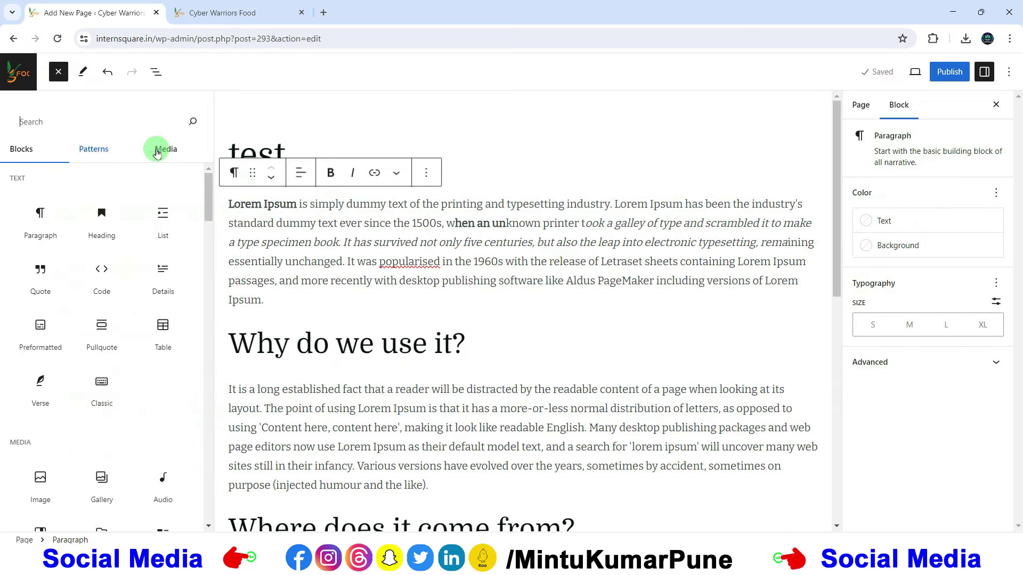
{"action": "left_click", "coordinate": [161, 149]}
{"action": "left_click", "coordinate": [114, 189]}
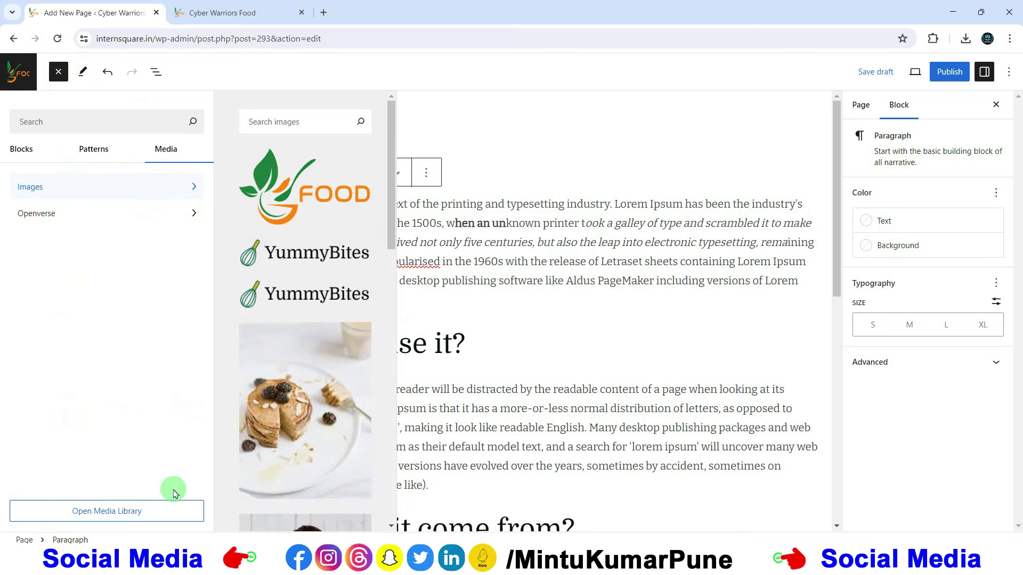
{"action": "left_click", "coordinate": [118, 517]}
{"action": "left_click", "coordinate": [44, 114]}
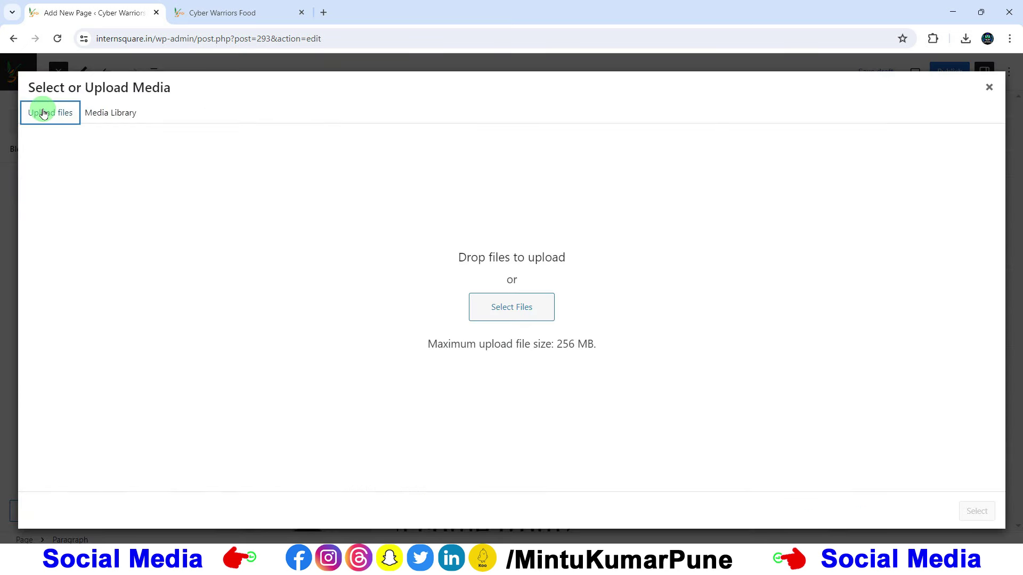
{"action": "left_click", "coordinate": [109, 113]}
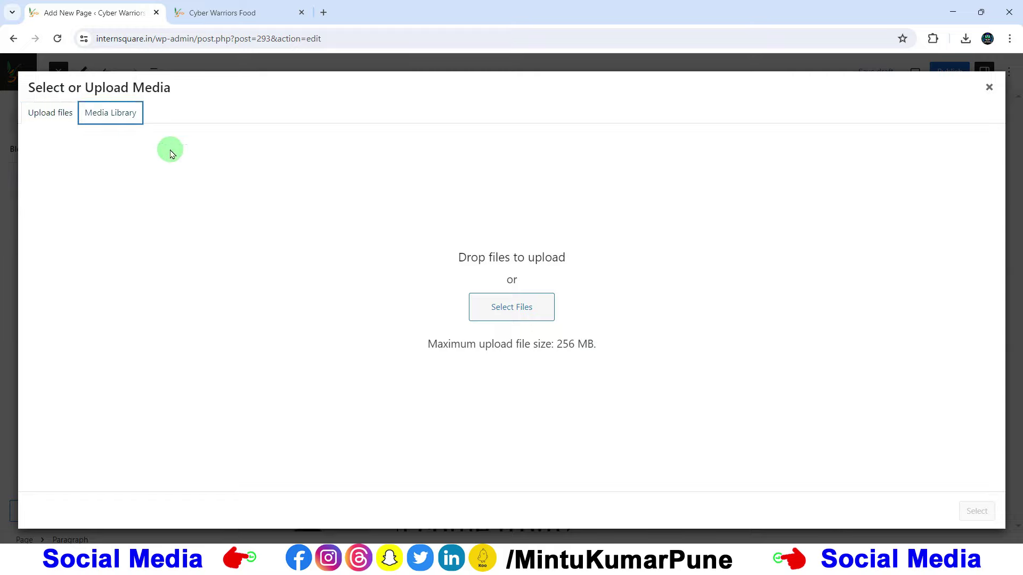
{"action": "left_click", "coordinate": [43, 103]}
{"action": "left_click", "coordinate": [543, 524]}
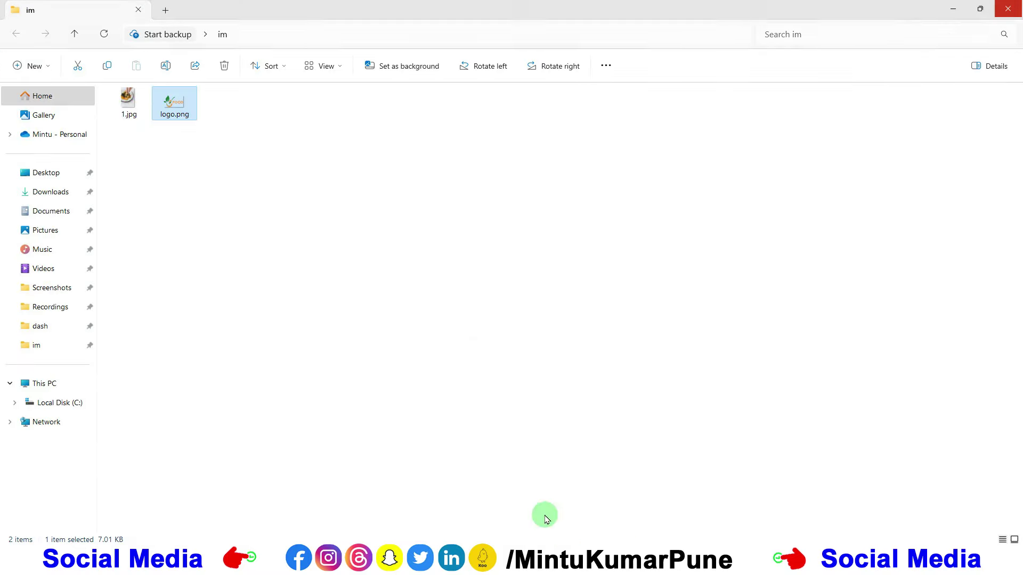
{"action": "left_click_drag", "start_coordinate": [127, 104], "coordinate": [453, 349]}
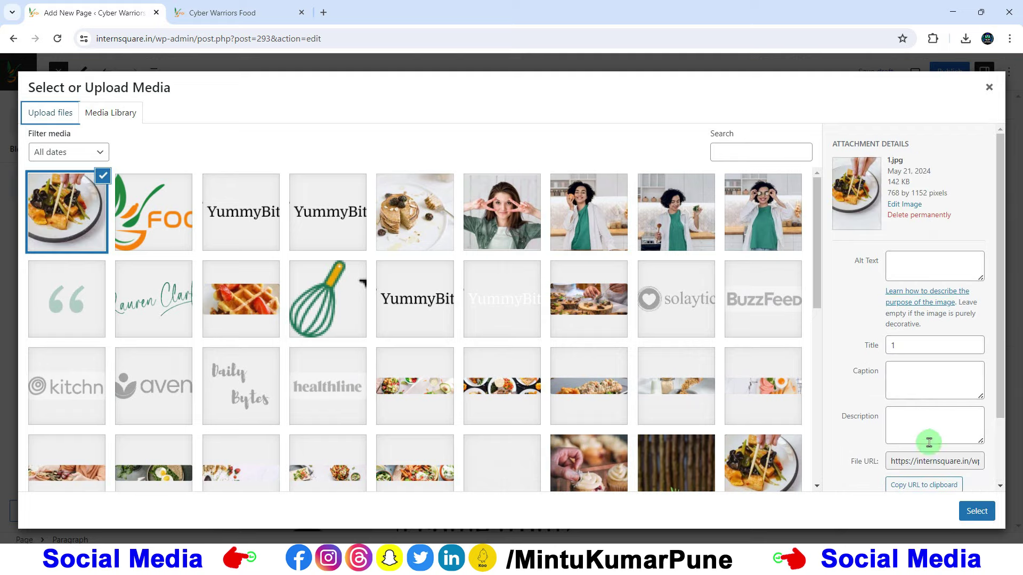
{"action": "left_click", "coordinate": [975, 511]}
Review the inserted food image and its block settings, and publish the test page.
{"action": "scroll", "coordinate": [533, 319], "scroll_direction": "down", "scroll_amount": 10}
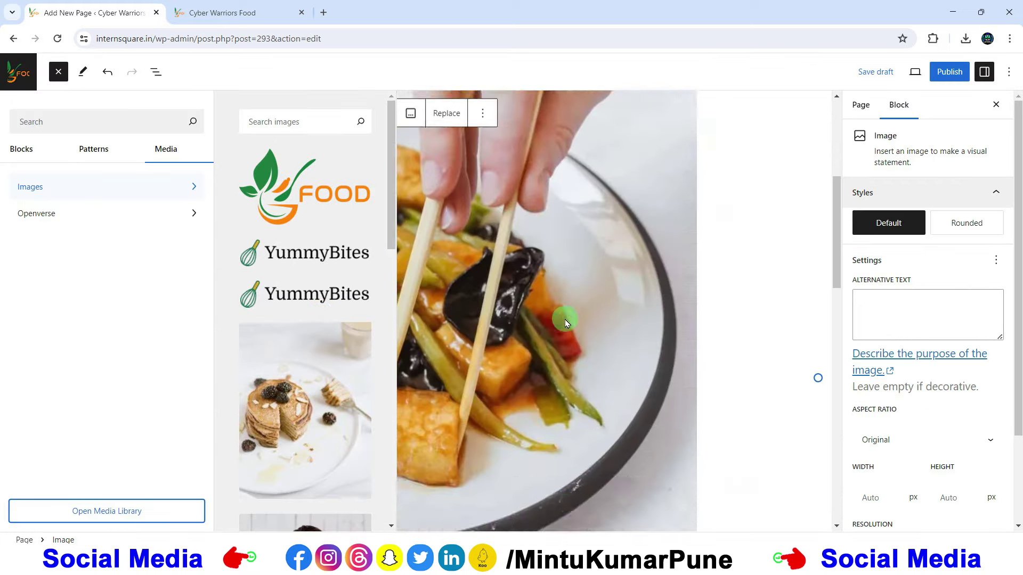
{"action": "left_click", "coordinate": [554, 288]}
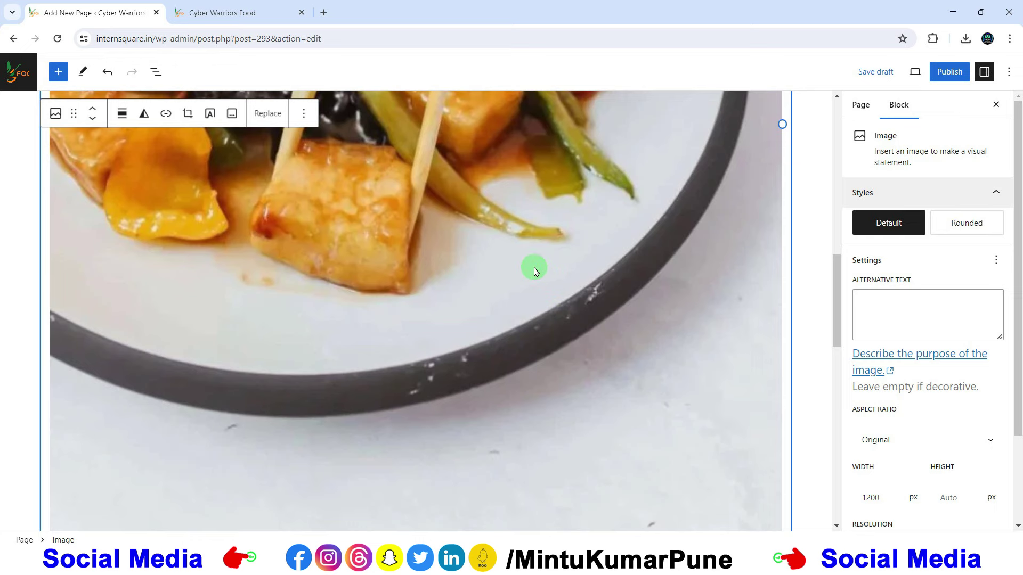
{"action": "scroll", "coordinate": [959, 394], "scroll_direction": "down", "scroll_amount": 2}
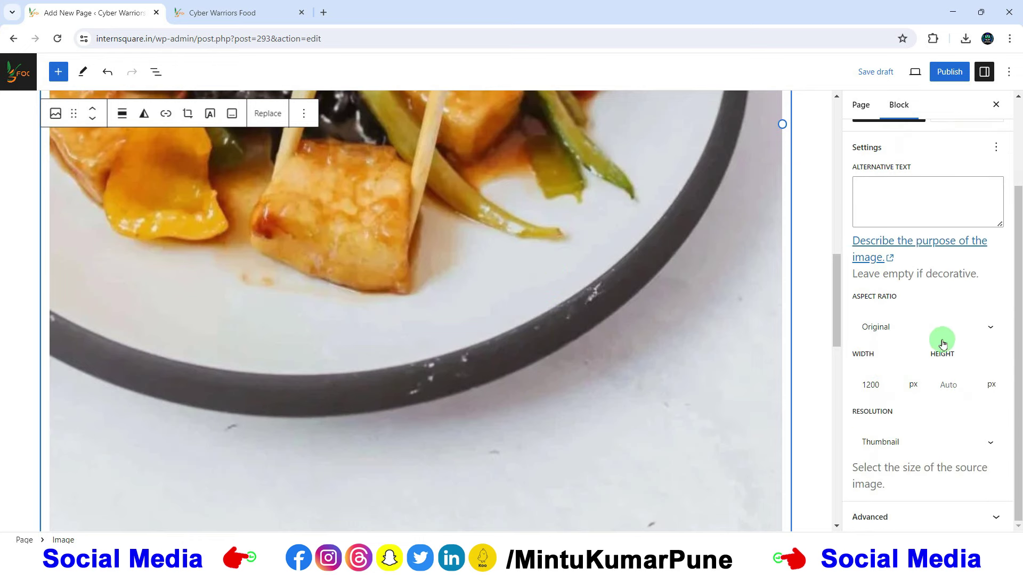
{"action": "scroll", "coordinate": [717, 335], "scroll_direction": "up", "scroll_amount": 10}
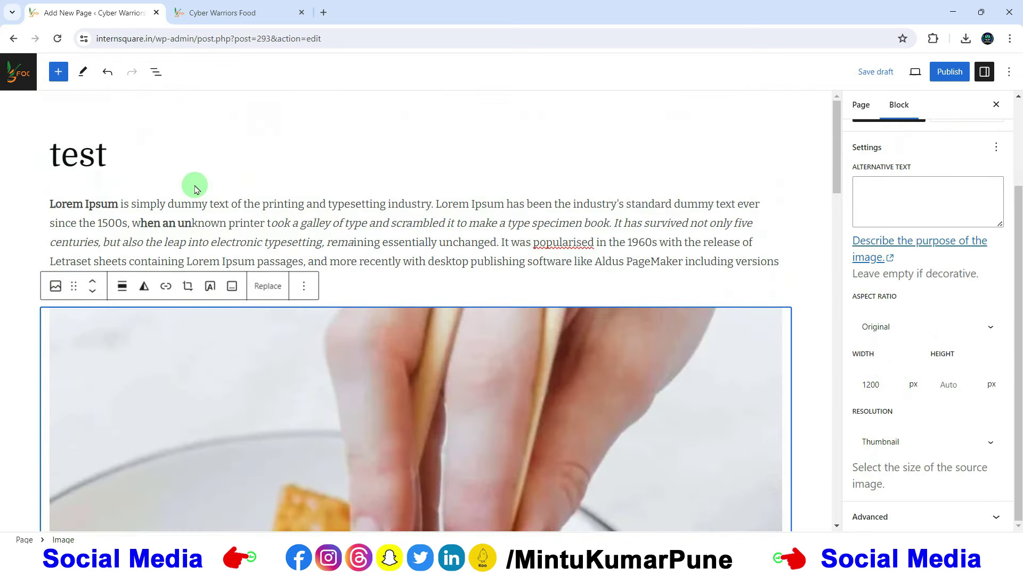
{"action": "left_click", "coordinate": [950, 71]}
{"action": "left_click", "coordinate": [899, 70]}
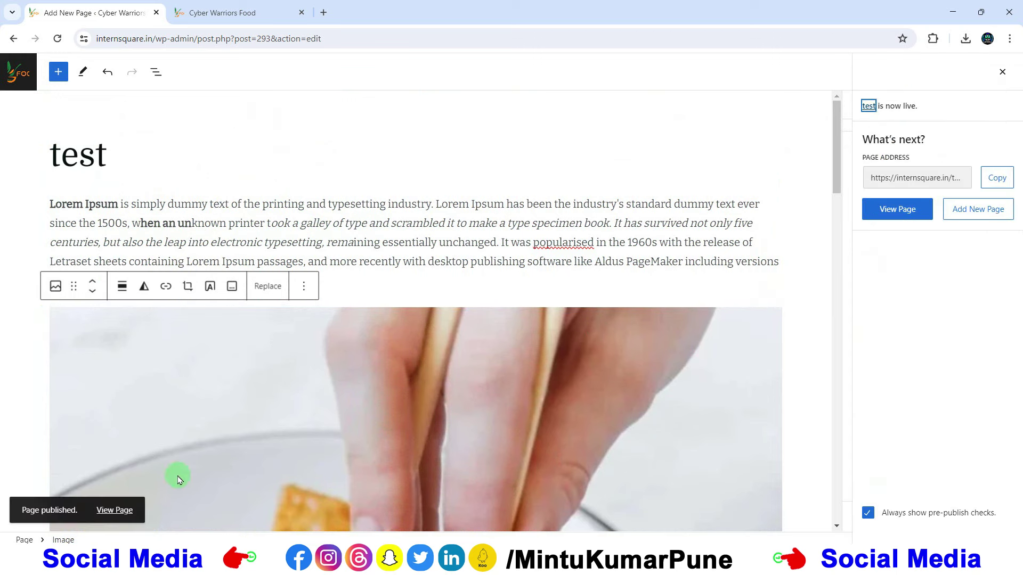
Open the published test page in a new browser tab and examine its content and sidebar.
{"action": "right_click", "coordinate": [113, 510]}
{"action": "left_click", "coordinate": [146, 361]}
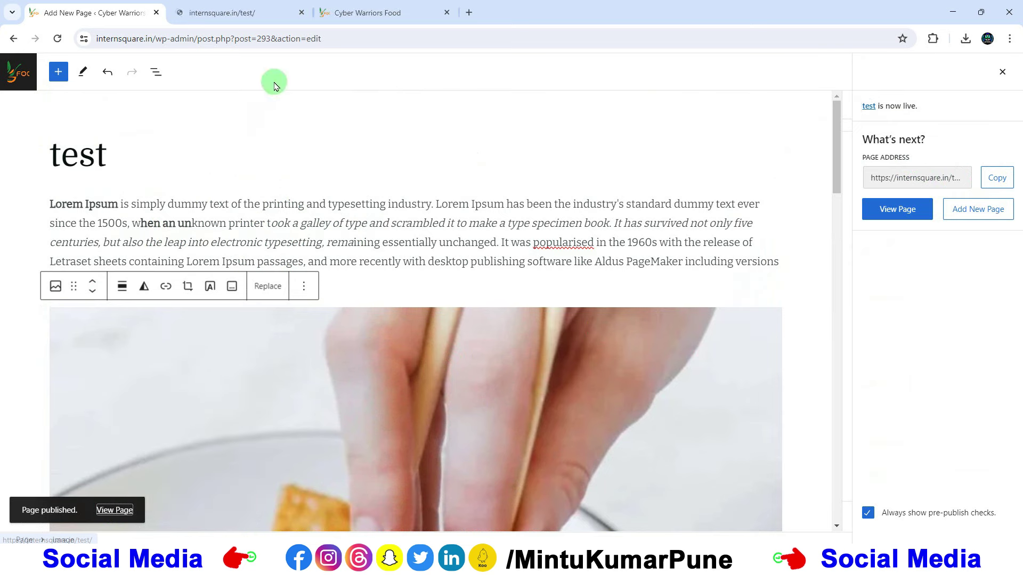
{"action": "key", "text": "ctrl+Tab"}
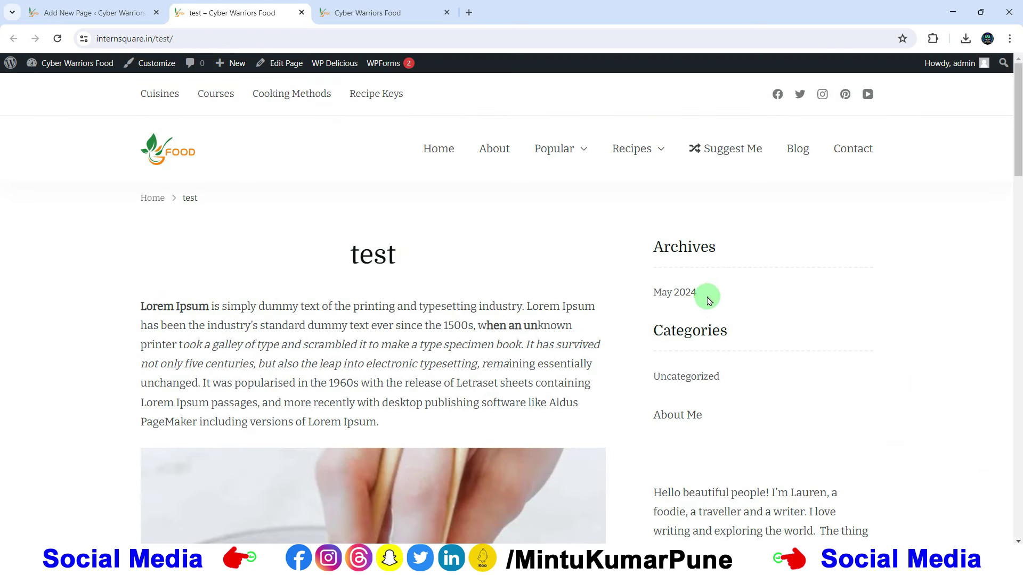
{"action": "left_click_drag", "start_coordinate": [707, 297], "coordinate": [664, 297]}
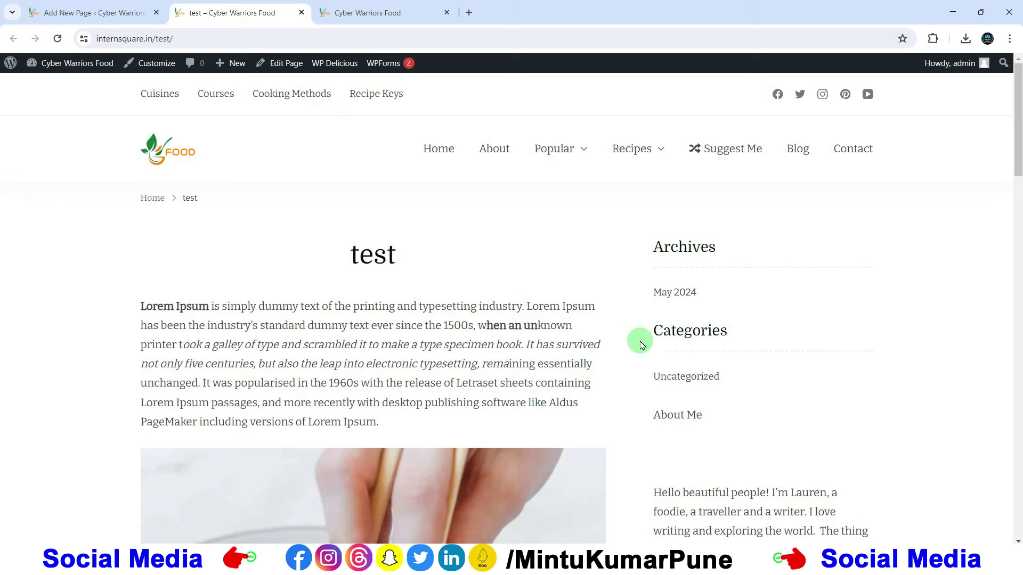
Return to the page editor, dismiss the post-publish information, and view the first paragraph's advanced settings.
{"action": "left_click", "coordinate": [105, 15]}
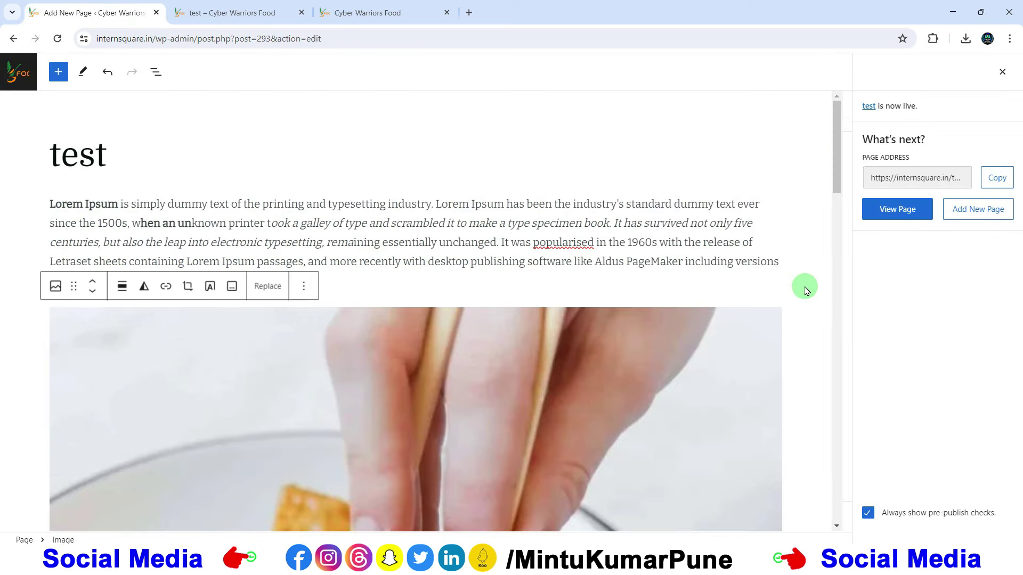
{"action": "left_click", "coordinate": [661, 223]}
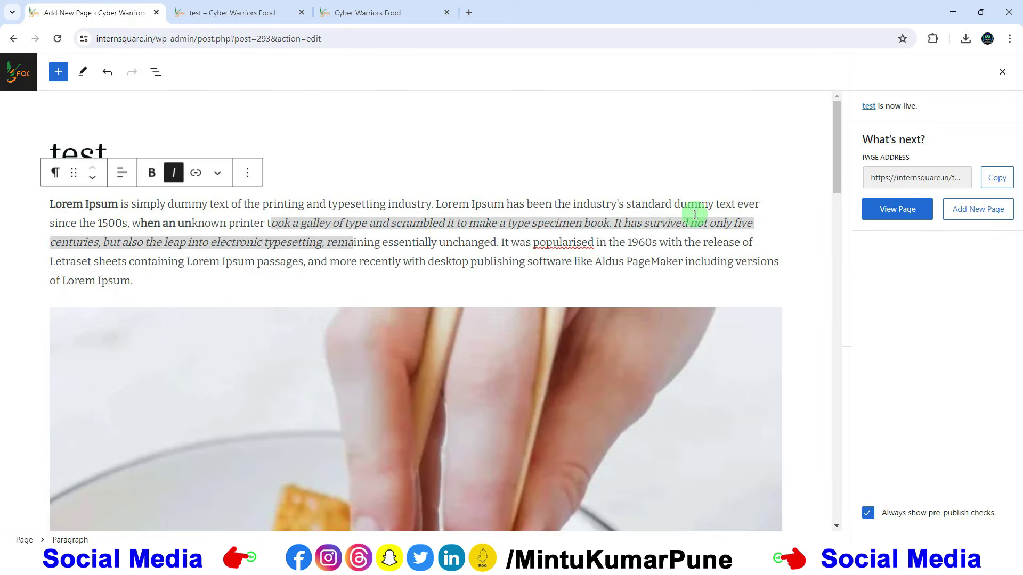
{"action": "left_click", "coordinate": [1003, 78]}
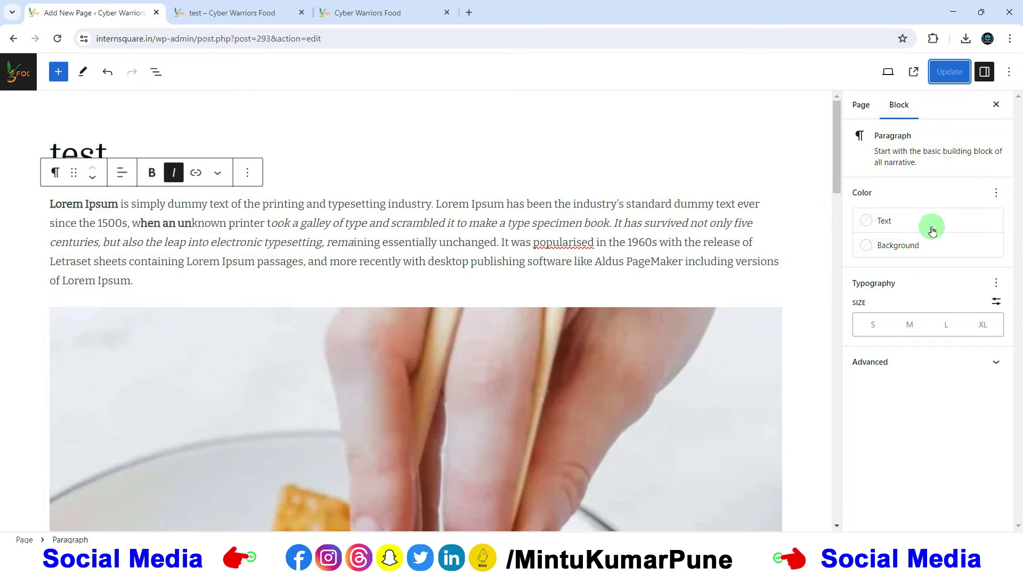
{"action": "left_click", "coordinate": [892, 365]}
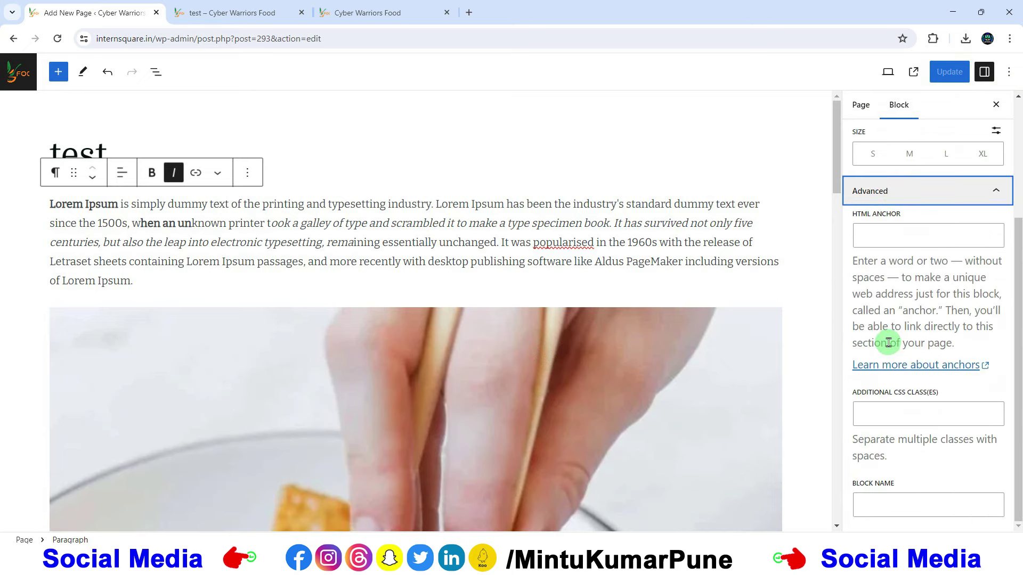
Compare the site's home page with the published test page's image, sidebar and footer.
{"action": "left_click", "coordinate": [367, 13]}
{"action": "scroll", "coordinate": [450, 150], "scroll_direction": "down", "scroll_amount": 8}
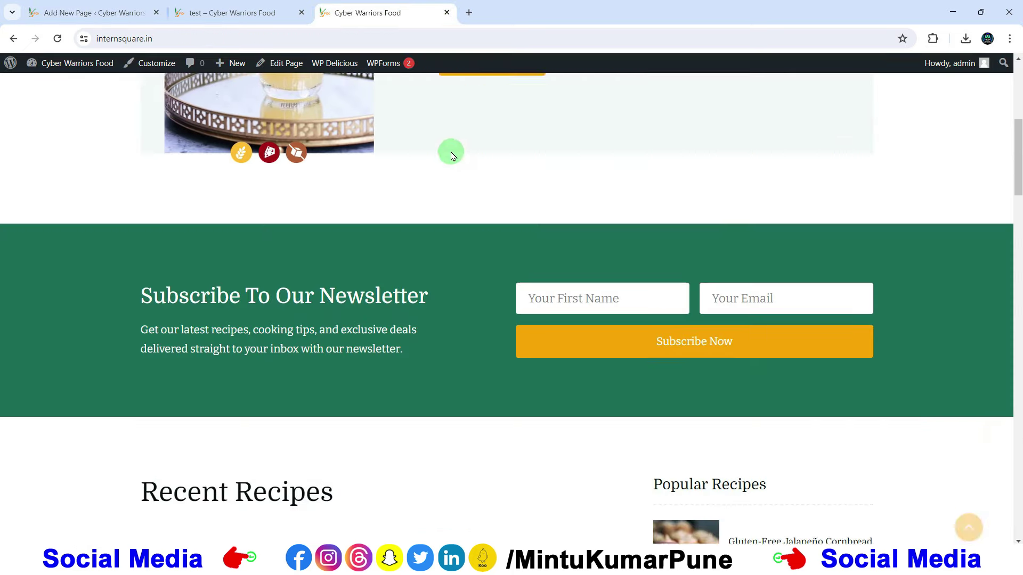
{"action": "left_click", "coordinate": [222, 13]}
{"action": "scroll", "coordinate": [410, 253], "scroll_direction": "down", "scroll_amount": 3}
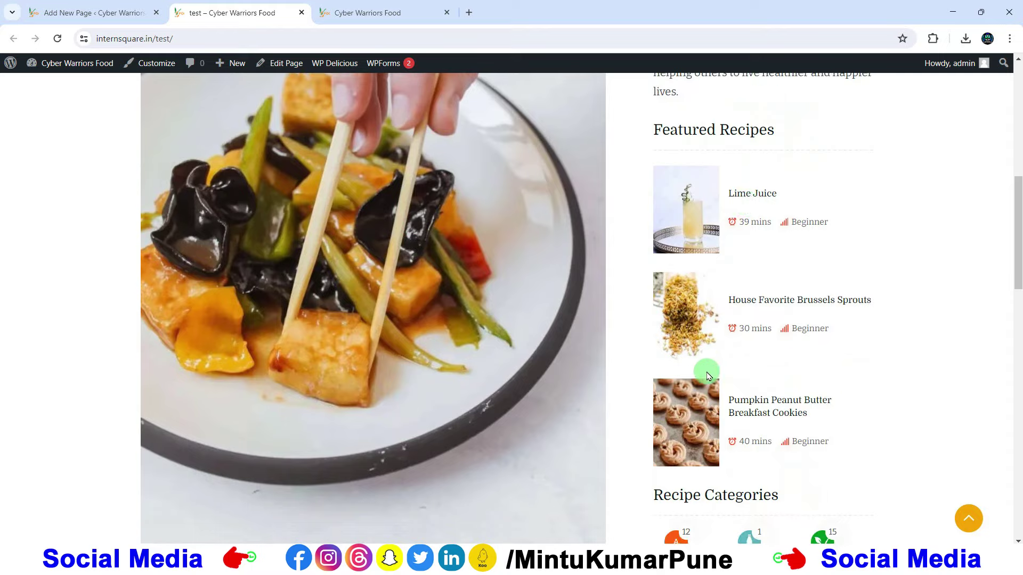
{"action": "scroll", "coordinate": [706, 368], "scroll_direction": "down", "scroll_amount": 15}
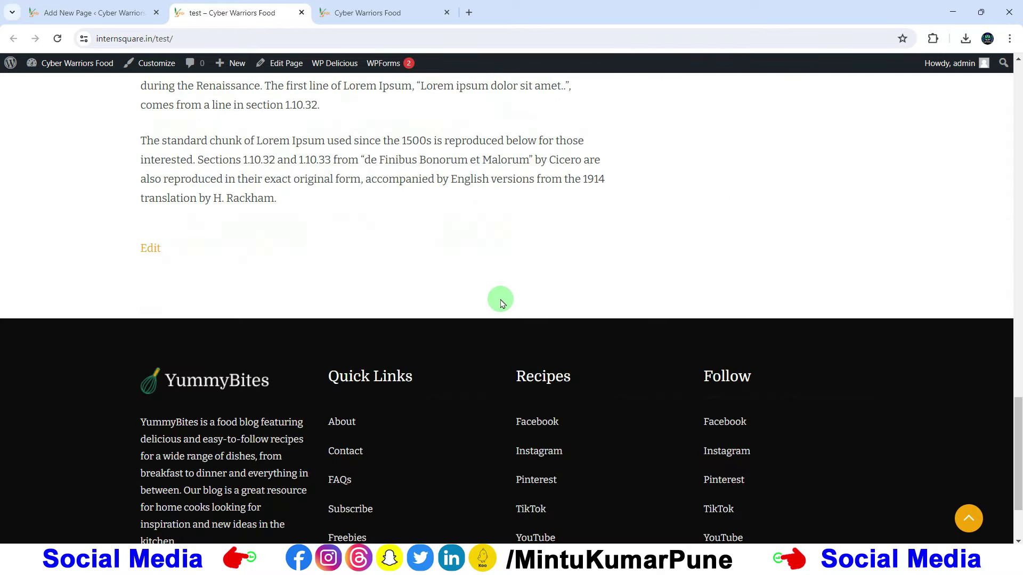
{"action": "scroll", "coordinate": [501, 303], "scroll_direction": "up", "scroll_amount": 15}
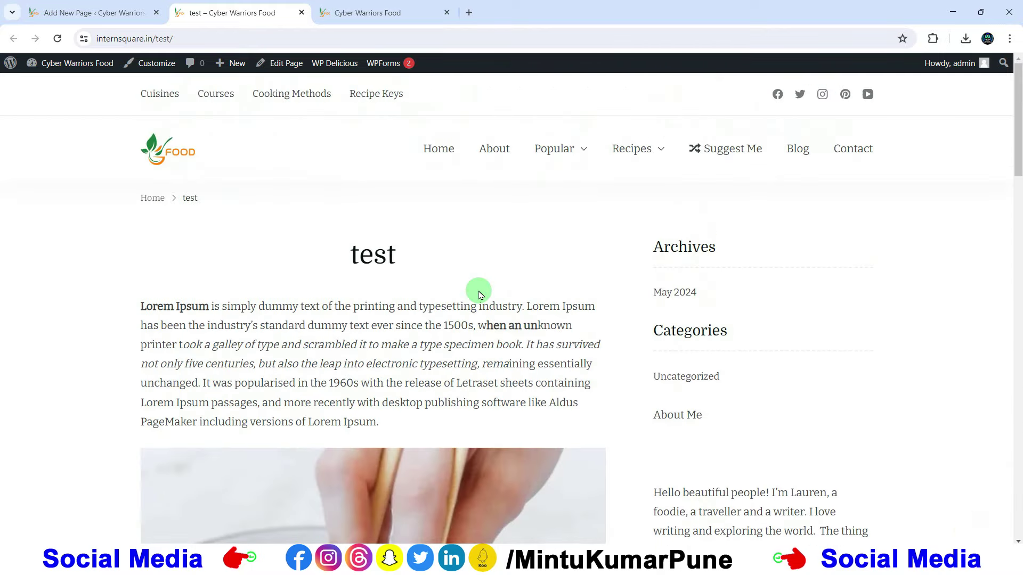
Close the editor's settings sidebar, go back to the list of pages, and start another new page.
{"action": "left_click", "coordinate": [47, 21]}
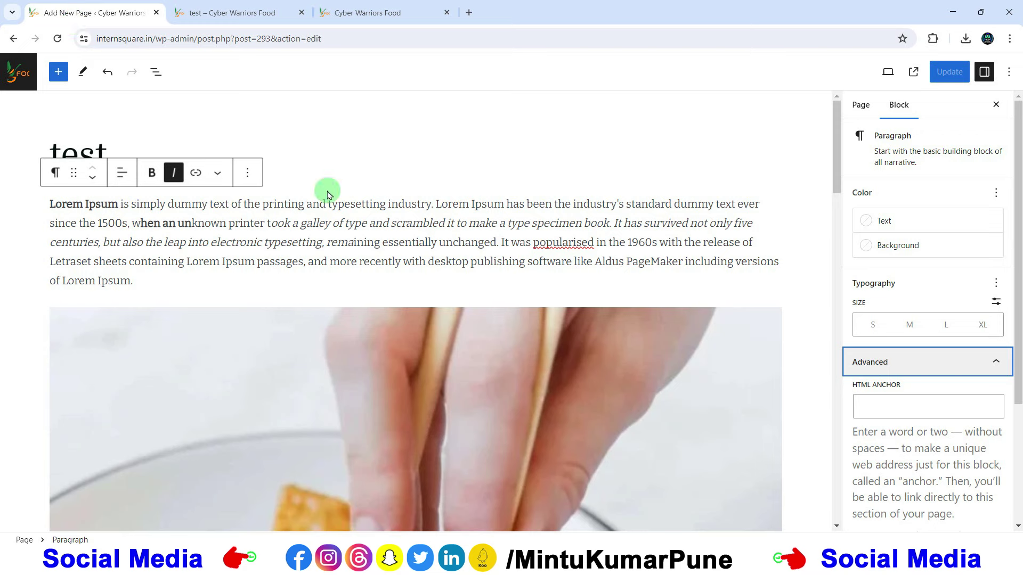
{"action": "left_click", "coordinate": [50, 76]}
{"action": "left_click", "coordinate": [56, 72]}
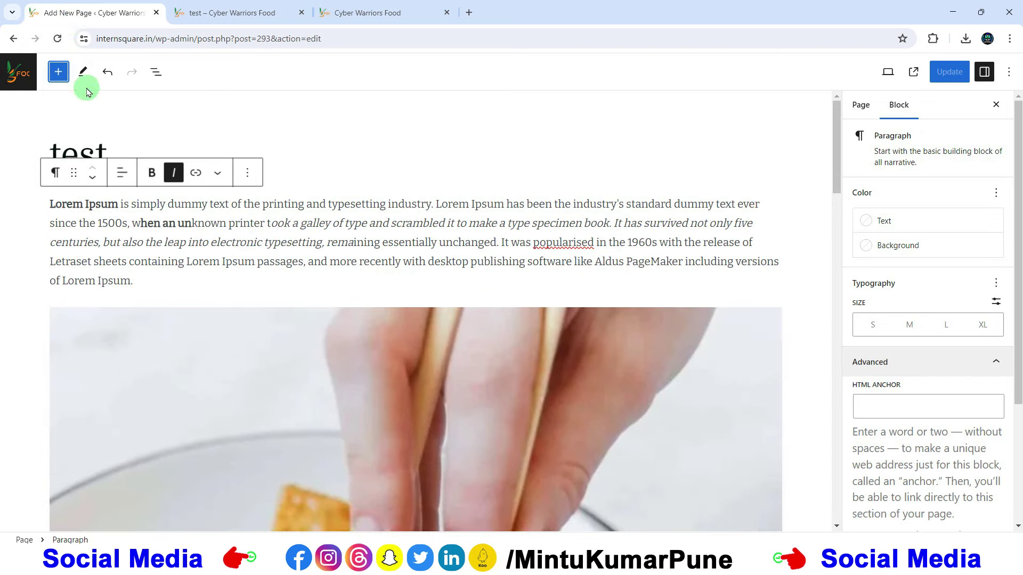
{"action": "left_click", "coordinate": [997, 105]}
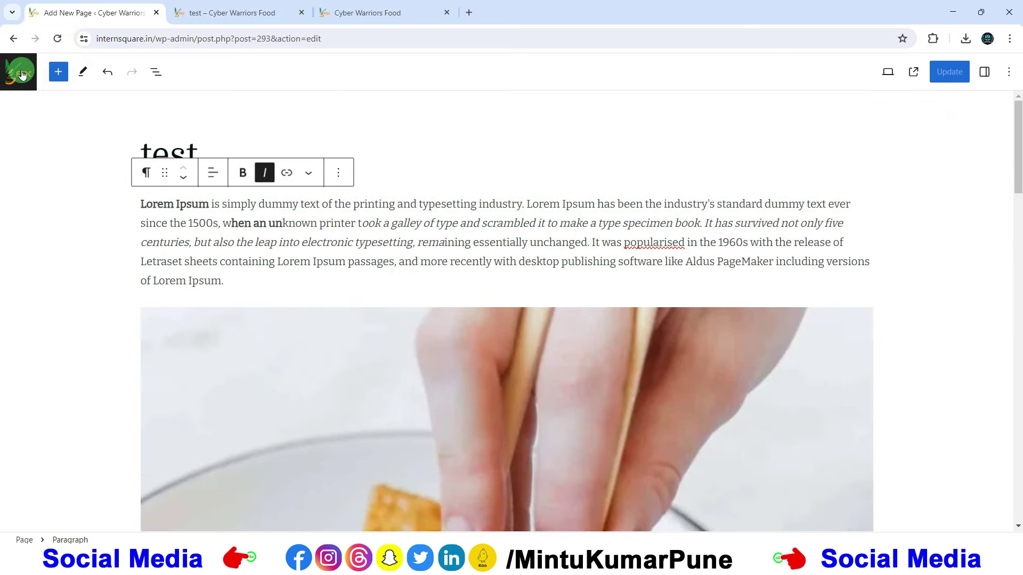
{"action": "left_click", "coordinate": [17, 73]}
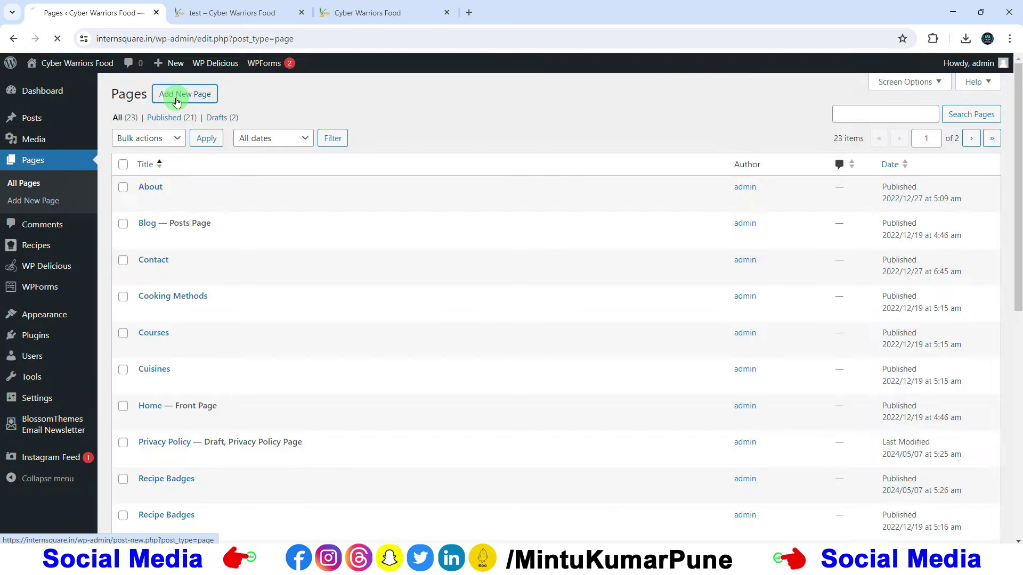
{"action": "left_click", "coordinate": [178, 100]}
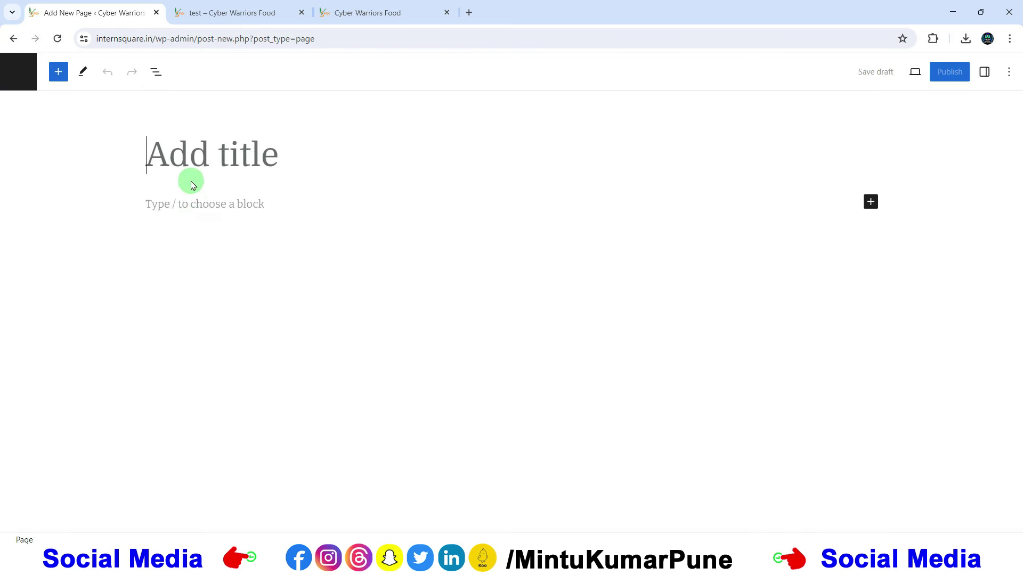
Title the new page "test1", publish it, and return to the WordPress dashboard.
{"action": "type", "text": "test1"}
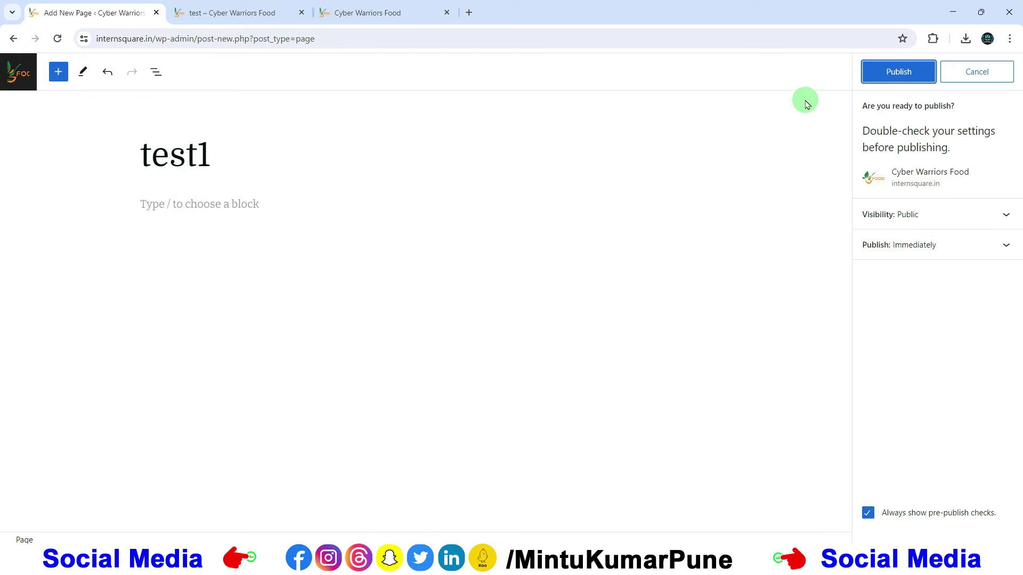
{"action": "left_click", "coordinate": [870, 73]}
{"action": "left_click", "coordinate": [1002, 72]}
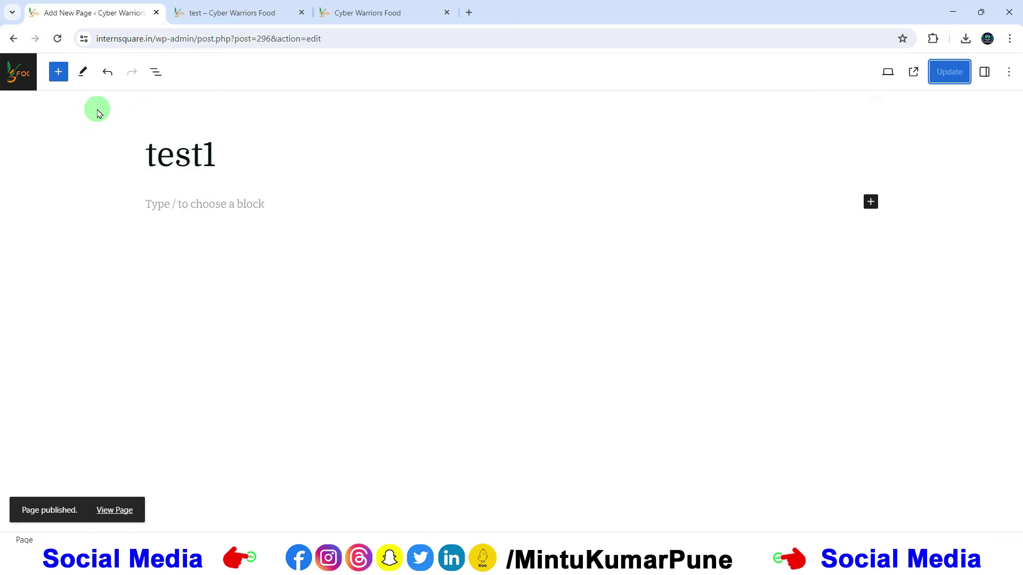
{"action": "left_click", "coordinate": [24, 78]}
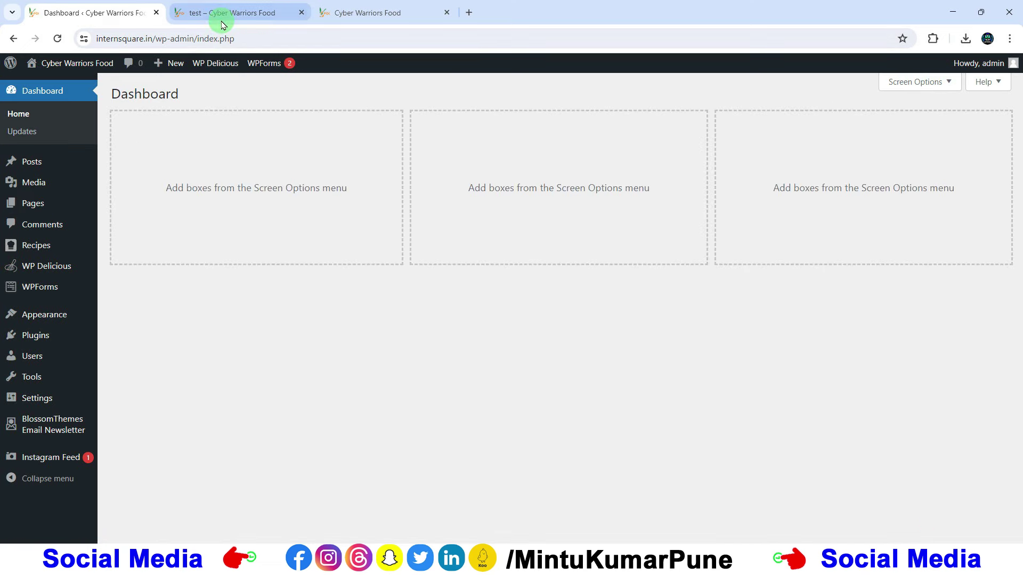
Open the site's menu editor and review the Primary Menu's items against the navigation in the live site's header.
{"action": "left_click", "coordinate": [222, 15]}
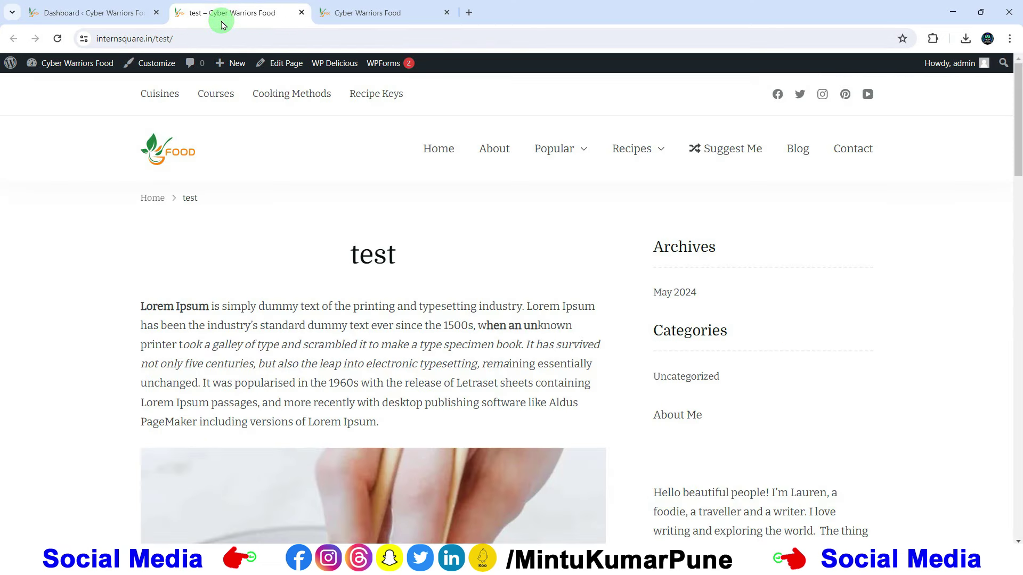
{"action": "left_click", "coordinate": [114, 13]}
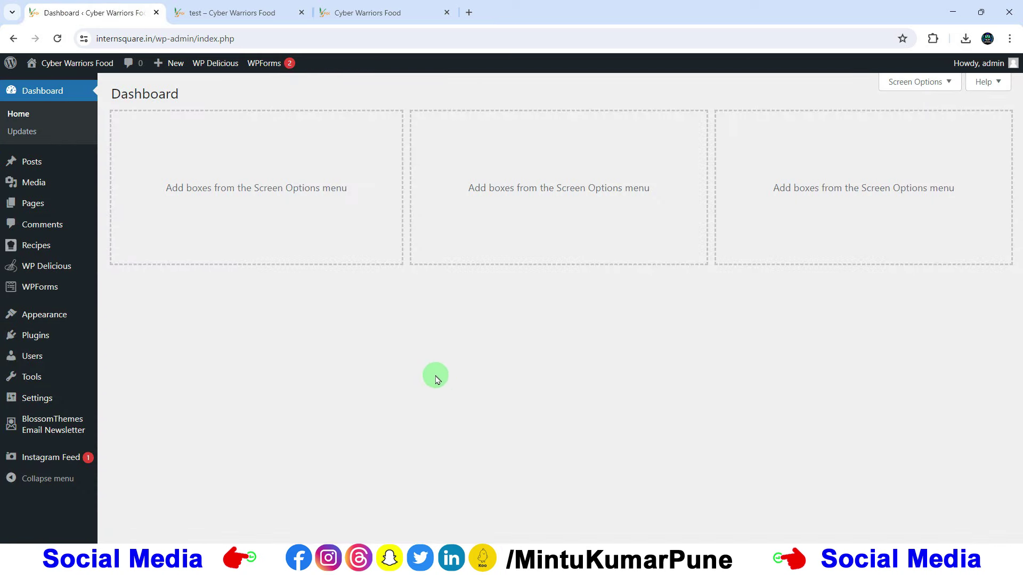
{"action": "mouse_move", "coordinate": [36, 317]}
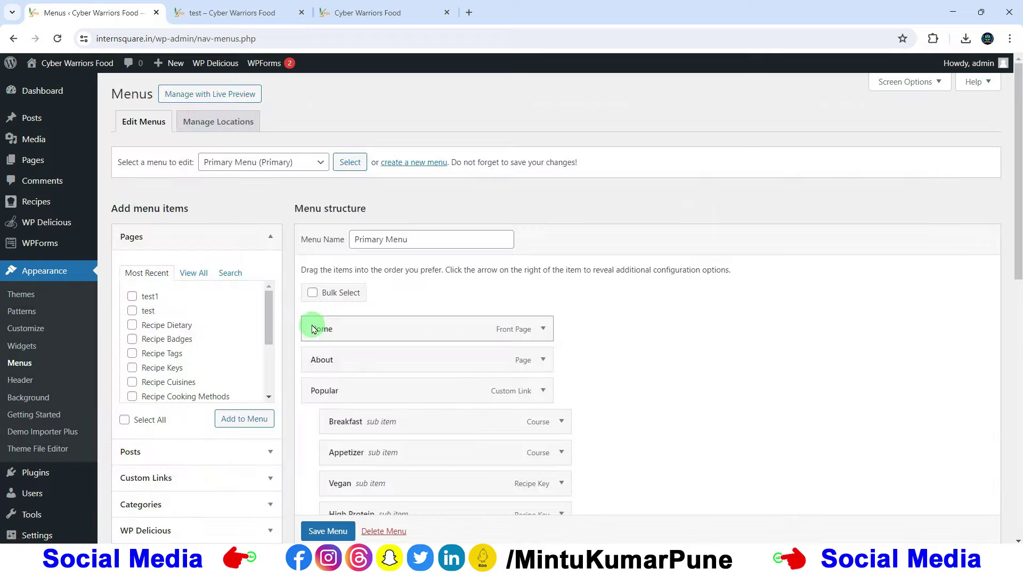
{"action": "scroll", "coordinate": [312, 322], "scroll_direction": "down", "scroll_amount": 10}
{"action": "scroll", "coordinate": [313, 326], "scroll_direction": "up", "scroll_amount": 10}
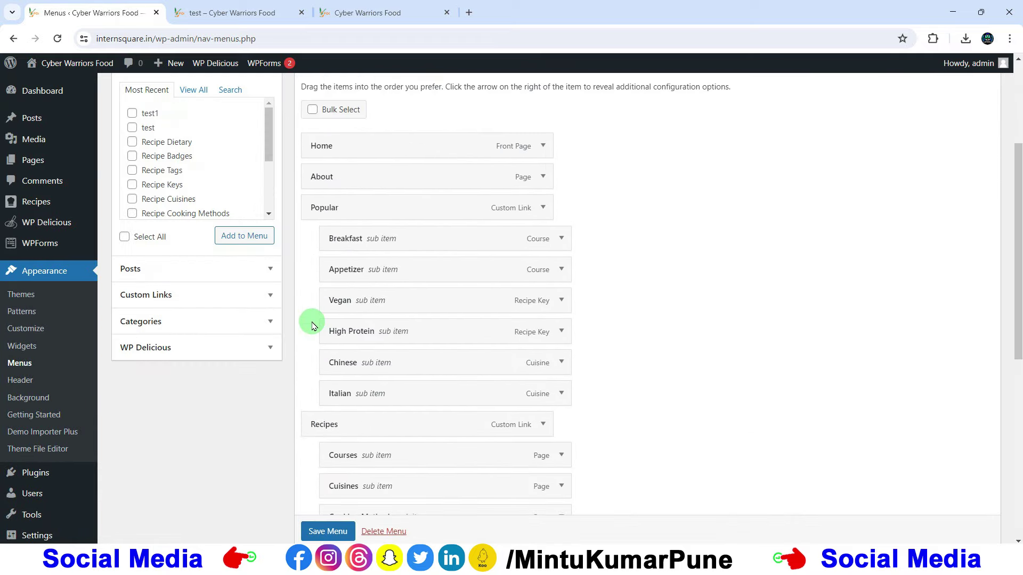
{"action": "left_click", "coordinate": [296, 166]}
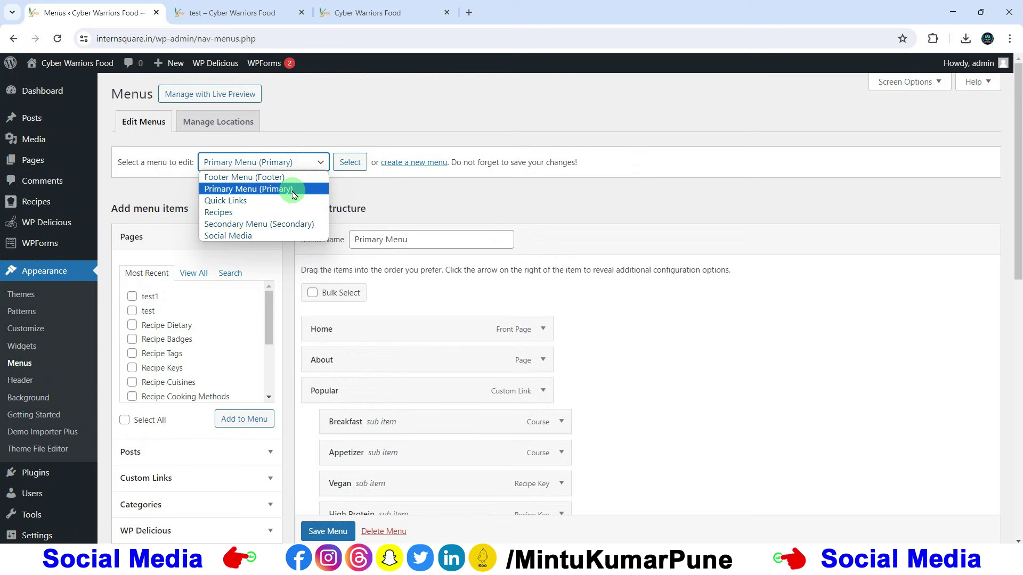
{"action": "left_click", "coordinate": [373, 191]}
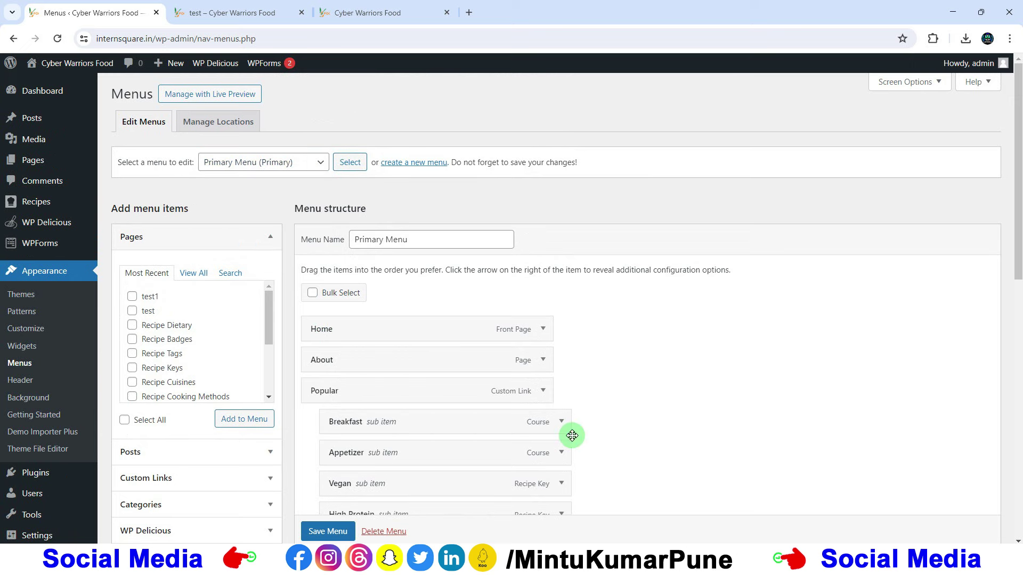
{"action": "scroll", "coordinate": [557, 405], "scroll_direction": "down", "scroll_amount": 7}
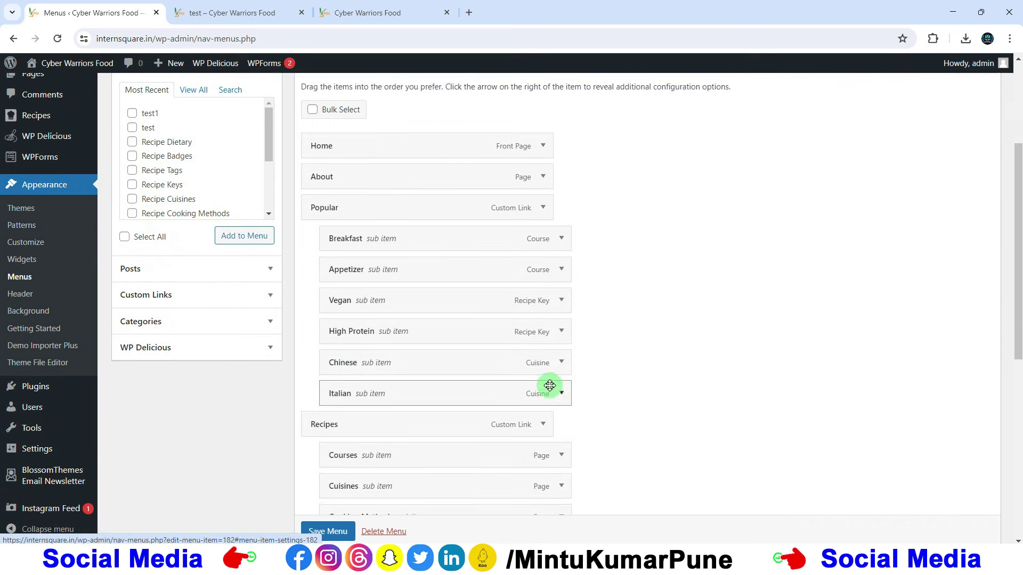
{"action": "scroll", "coordinate": [540, 375], "scroll_direction": "down", "scroll_amount": 3}
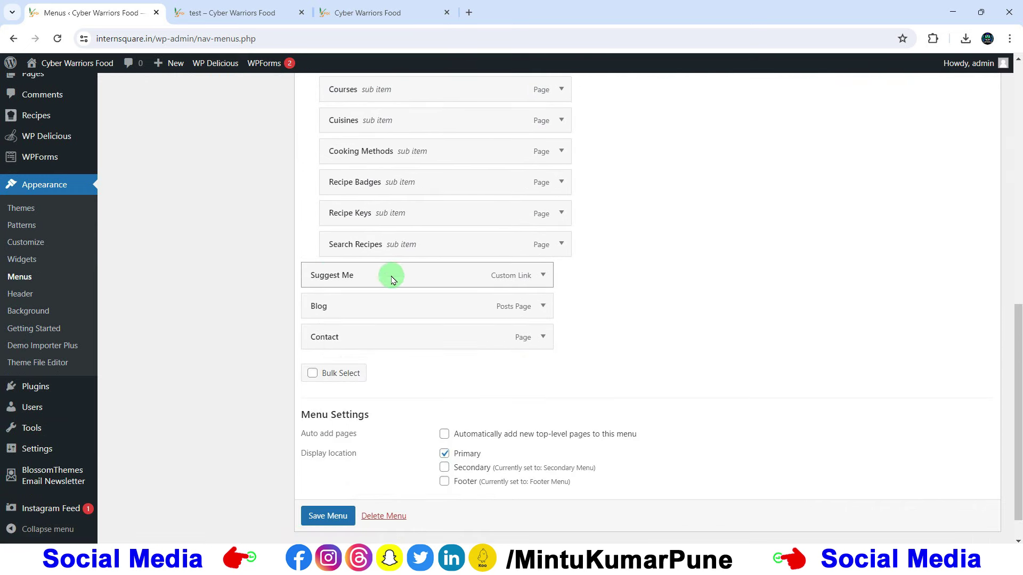
{"action": "left_click", "coordinate": [360, 22]}
{"action": "scroll", "coordinate": [650, 112], "scroll_direction": "up", "scroll_amount": 10}
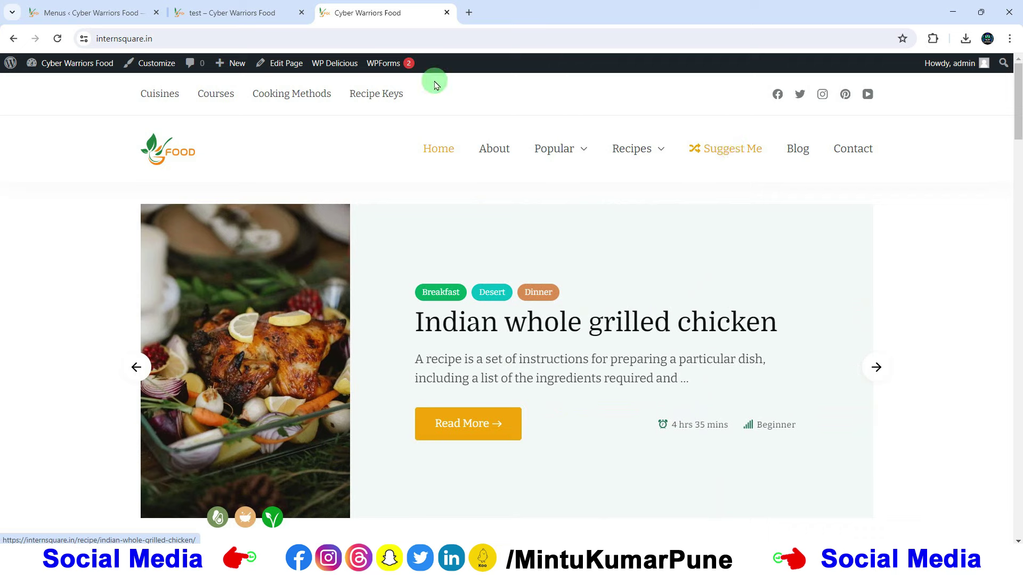
{"action": "left_click", "coordinate": [133, 12]}
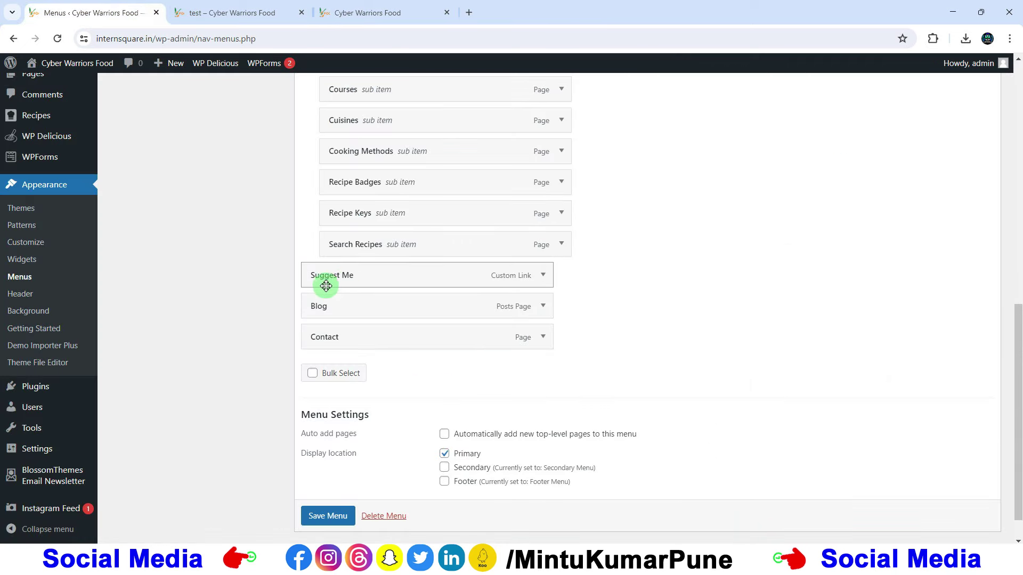
Remove the Suggest Me item from the Primary Menu, save the menu, and reload the home page to check its navigation.
{"action": "left_click", "coordinate": [544, 276]}
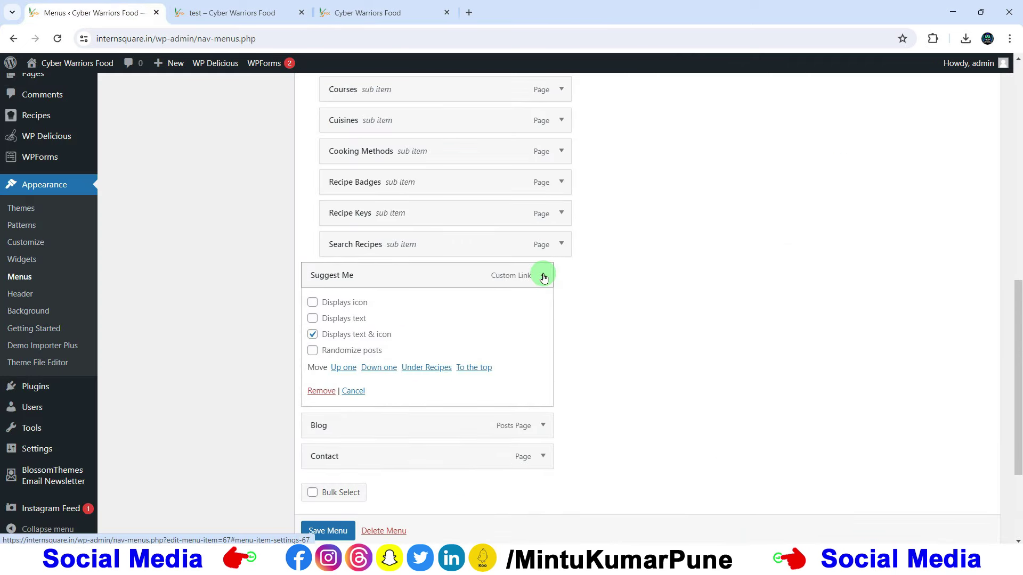
{"action": "left_click", "coordinate": [321, 391]}
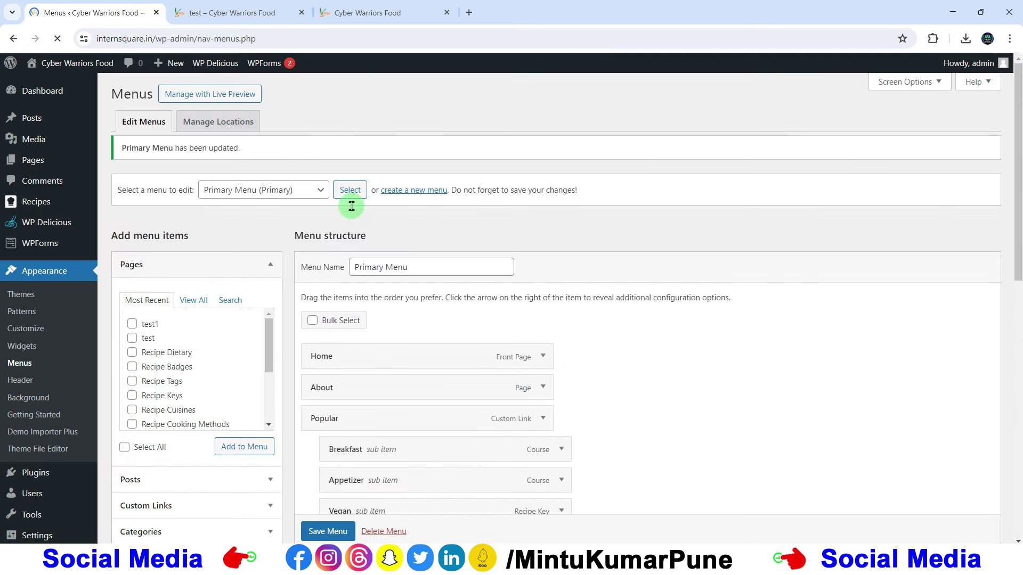
{"action": "left_click", "coordinate": [349, 12]}
{"action": "left_click", "coordinate": [59, 39]}
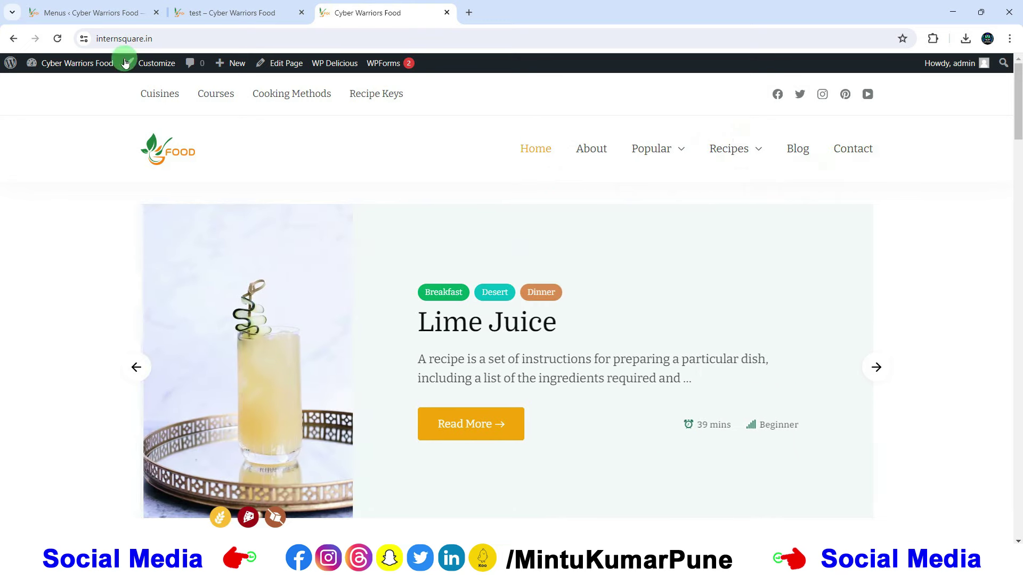
Add the existing "test" page to the Primary Menu, save the menu, and check the reloaded home page.
{"action": "left_click", "coordinate": [128, 12]}
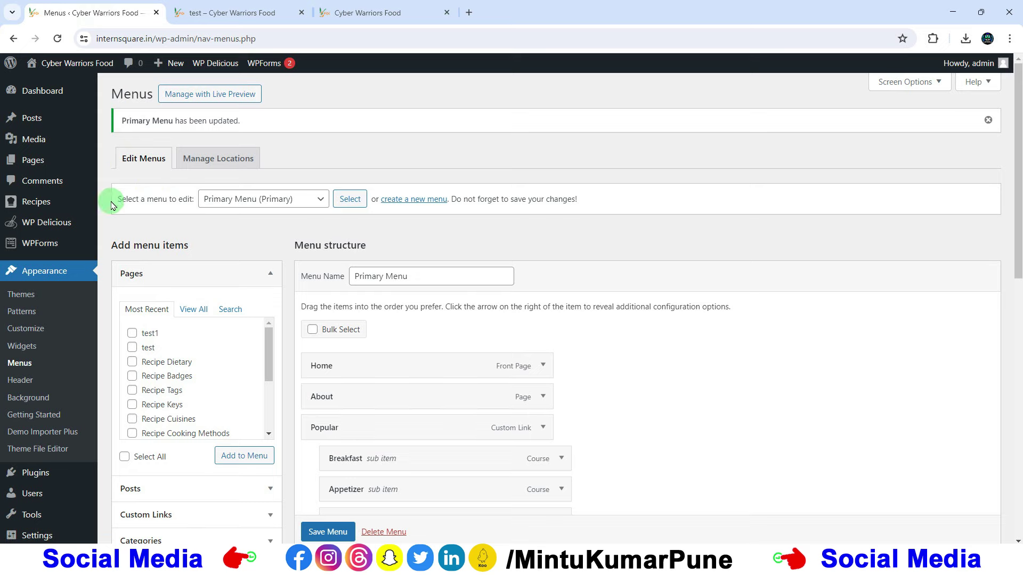
{"action": "scroll", "coordinate": [596, 288], "scroll_direction": "down", "scroll_amount": 6}
{"action": "scroll", "coordinate": [597, 288], "scroll_direction": "up", "scroll_amount": 2}
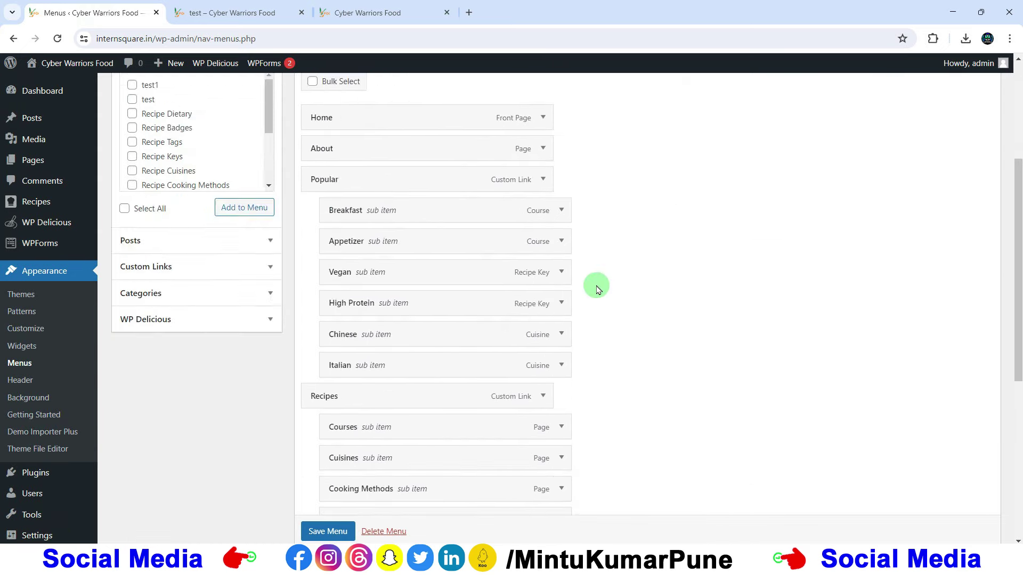
{"action": "scroll", "coordinate": [597, 288], "scroll_direction": "up", "scroll_amount": 3}
{"action": "left_click", "coordinate": [191, 214]}
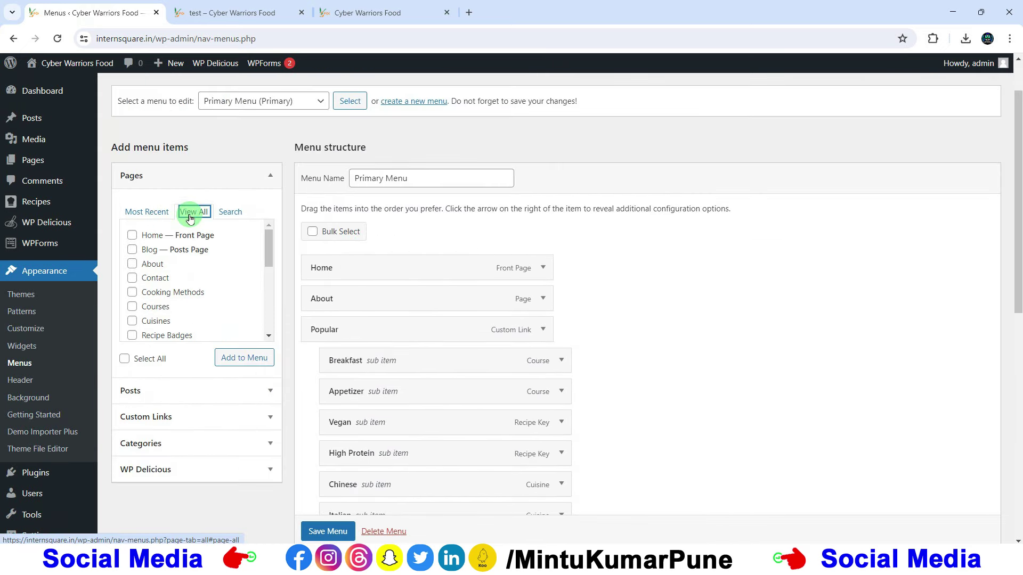
{"action": "scroll", "coordinate": [206, 276], "scroll_direction": "down", "scroll_amount": 5}
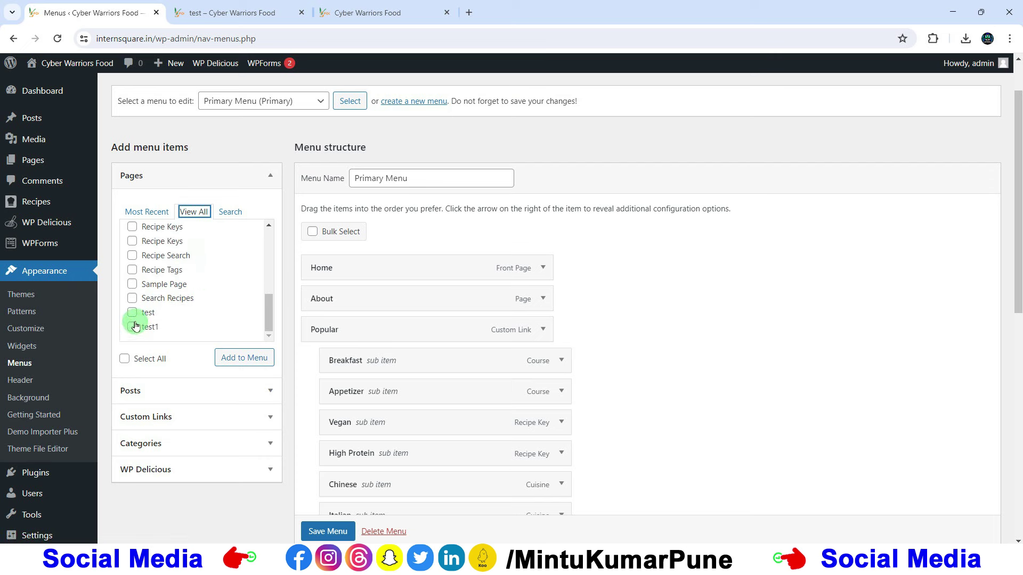
{"action": "left_click", "coordinate": [235, 365]}
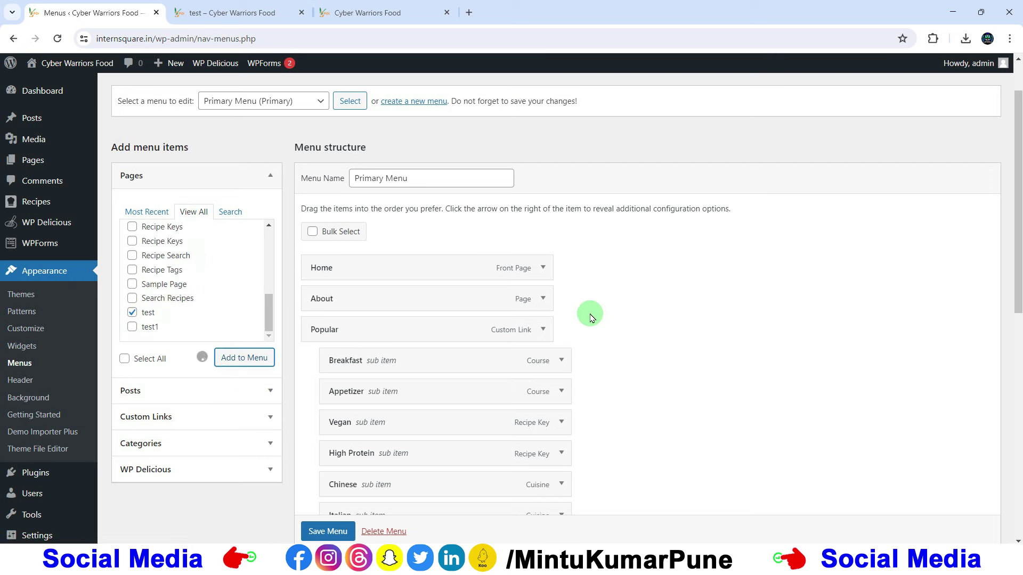
{"action": "scroll", "coordinate": [618, 309], "scroll_direction": "down", "scroll_amount": 8}
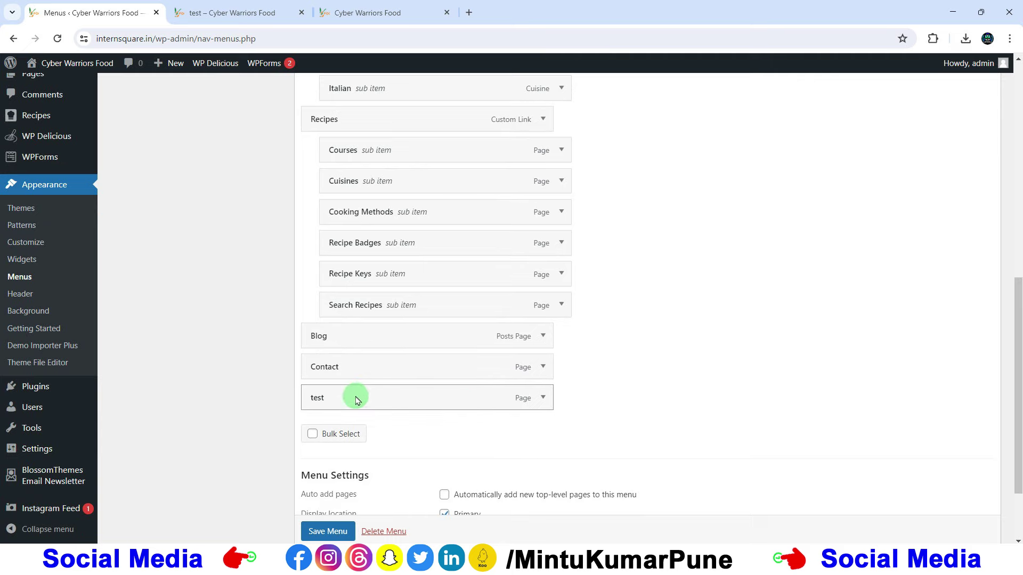
{"action": "scroll", "coordinate": [341, 453], "scroll_direction": "down", "scroll_amount": 1}
{"action": "left_click", "coordinate": [326, 532]}
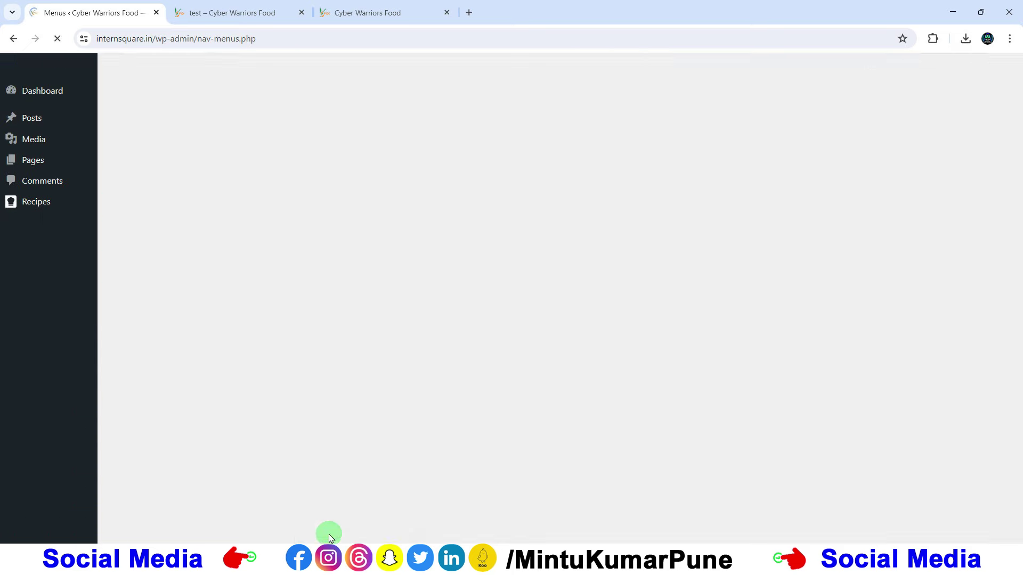
{"action": "left_click", "coordinate": [322, 12]}
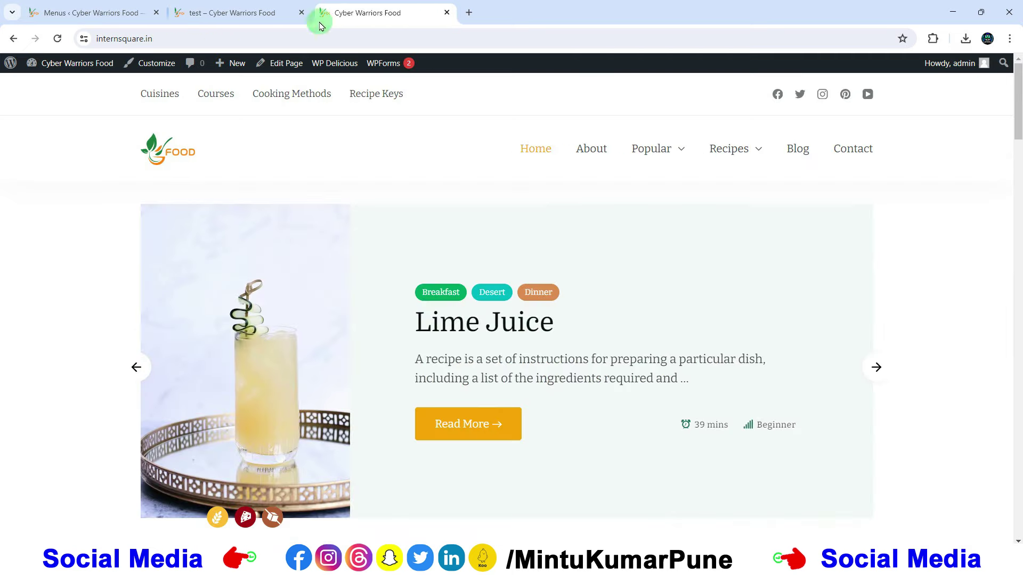
{"action": "left_click", "coordinate": [59, 39]}
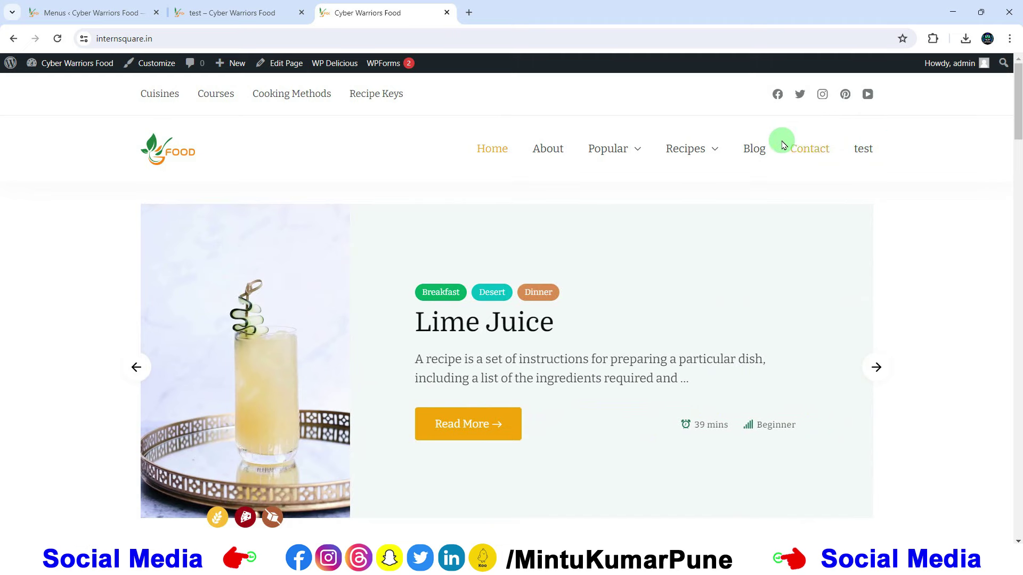
Move the "test" item between Blog and Contact in the Primary Menu, save, and refresh the home page.
{"action": "left_click", "coordinate": [113, 21]}
{"action": "scroll", "coordinate": [386, 258], "scroll_direction": "down", "scroll_amount": 10}
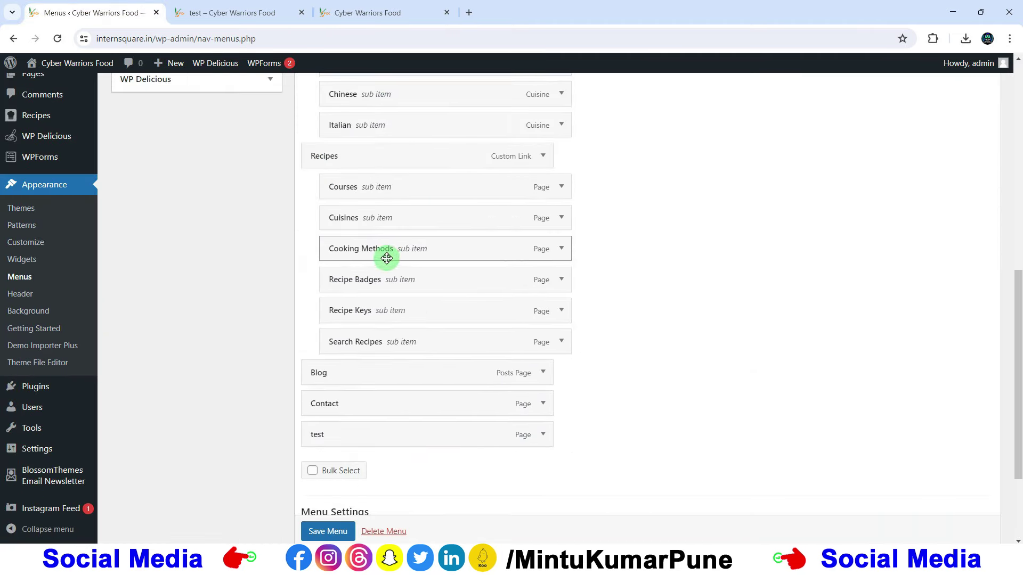
{"action": "left_click_drag", "start_coordinate": [329, 312], "coordinate": [338, 275]}
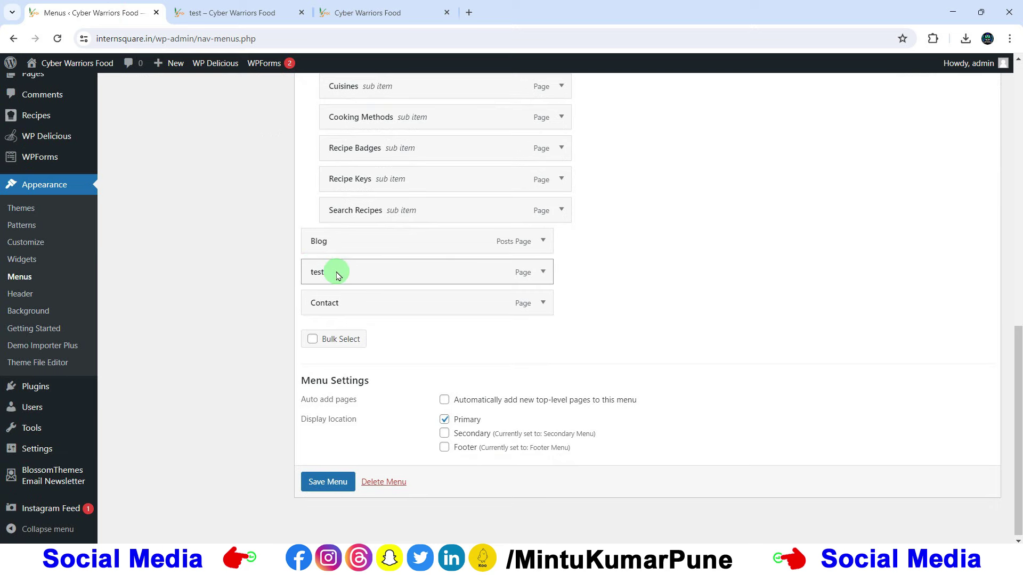
{"action": "left_click", "coordinate": [327, 481]}
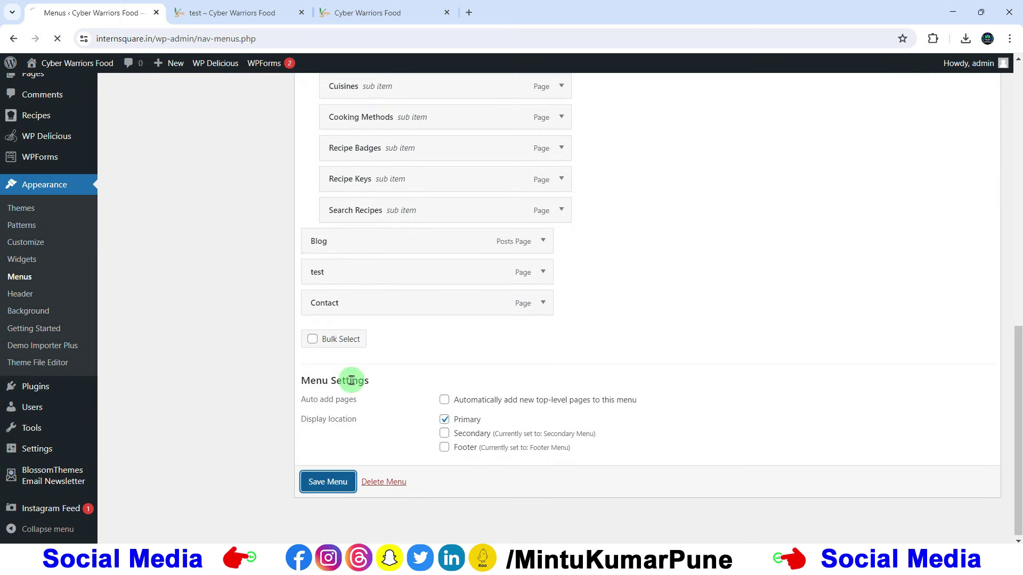
{"action": "left_click", "coordinate": [375, 13]}
{"action": "left_click", "coordinate": [56, 39]}
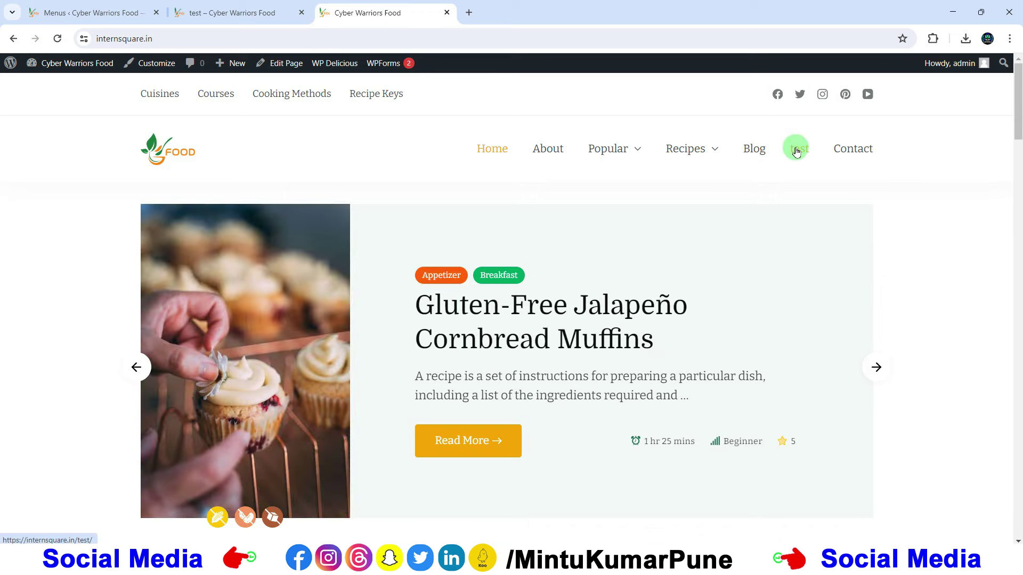
Open the test page from the site's navigation, examine its content and the Popular submenu, and close the older test page tab.
{"action": "left_click", "coordinate": [797, 150]}
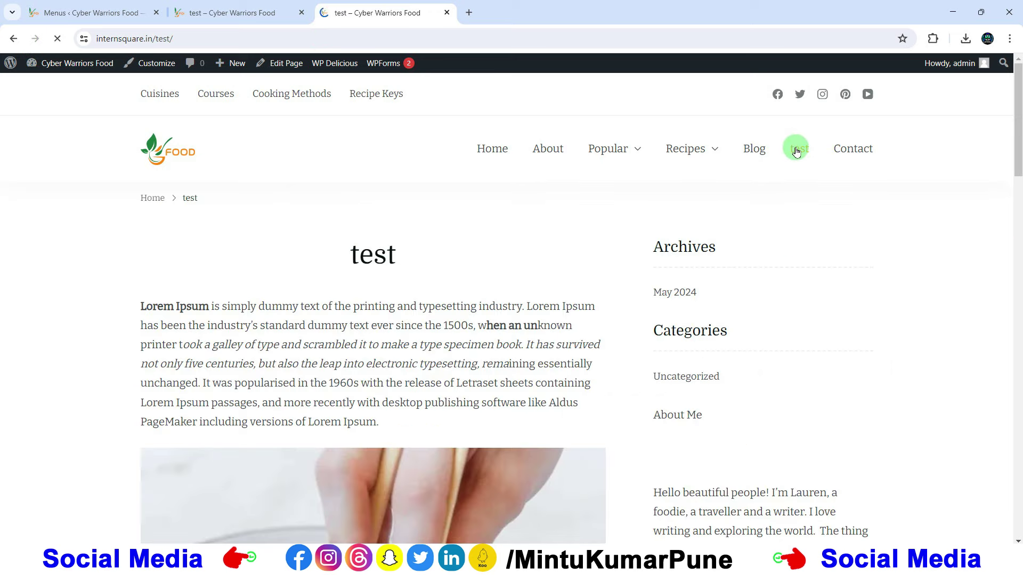
{"action": "scroll", "coordinate": [395, 302], "scroll_direction": "down", "scroll_amount": 14}
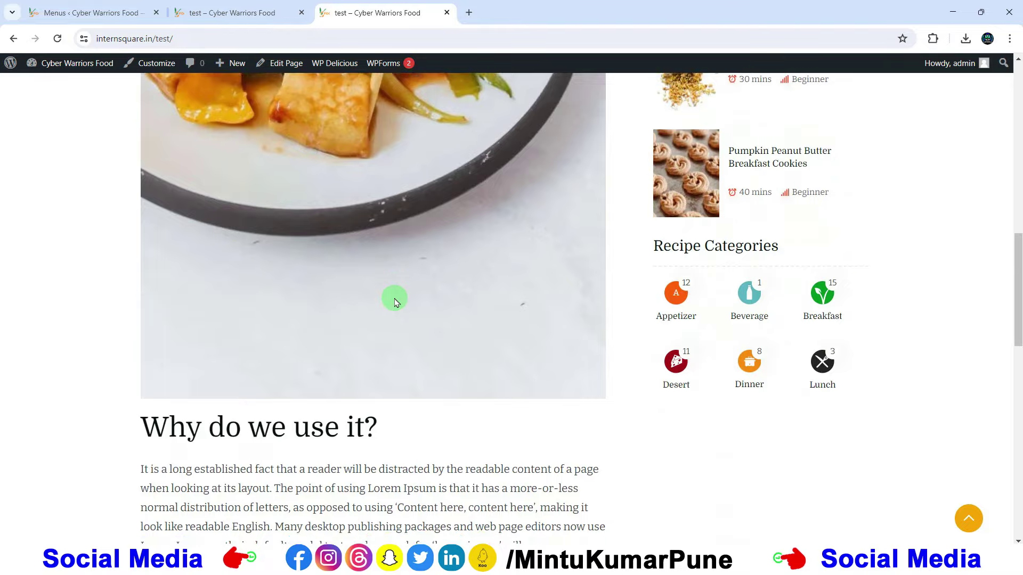
{"action": "scroll", "coordinate": [394, 302], "scroll_direction": "up", "scroll_amount": 8}
{"action": "scroll", "coordinate": [394, 301], "scroll_direction": "up", "scroll_amount": 6}
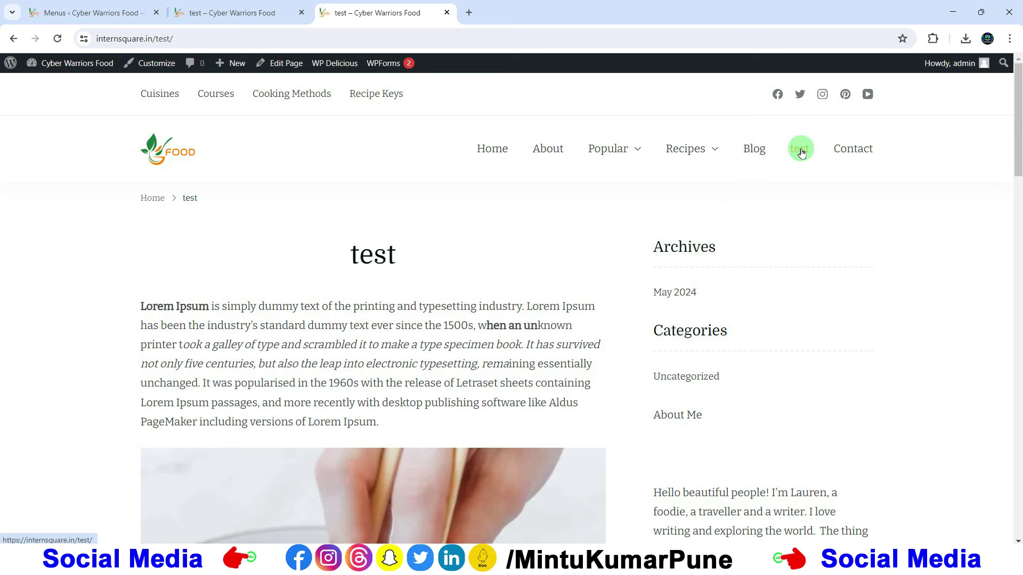
{"action": "mouse_move", "coordinate": [620, 149]}
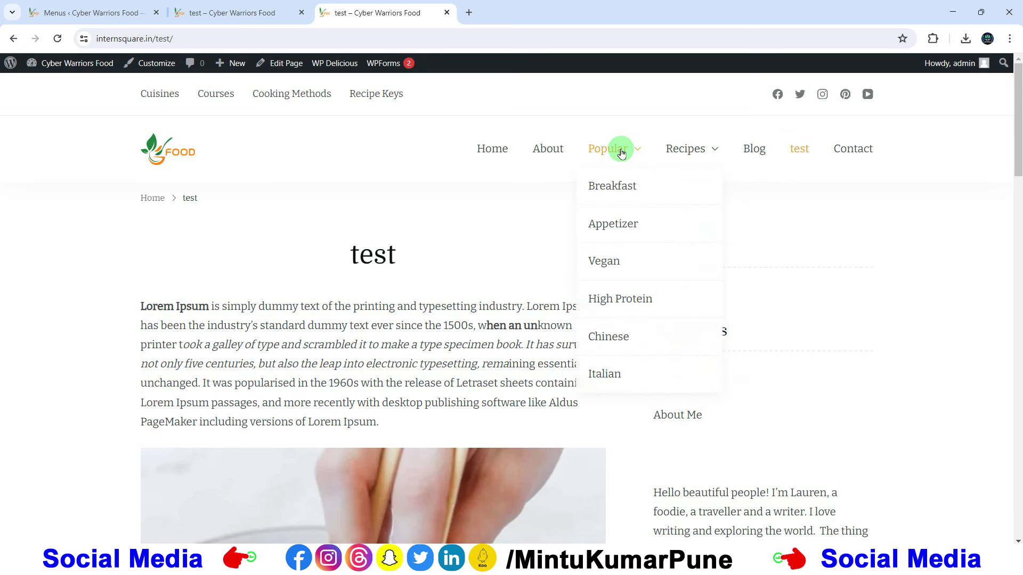
{"action": "left_click", "coordinate": [214, 12]}
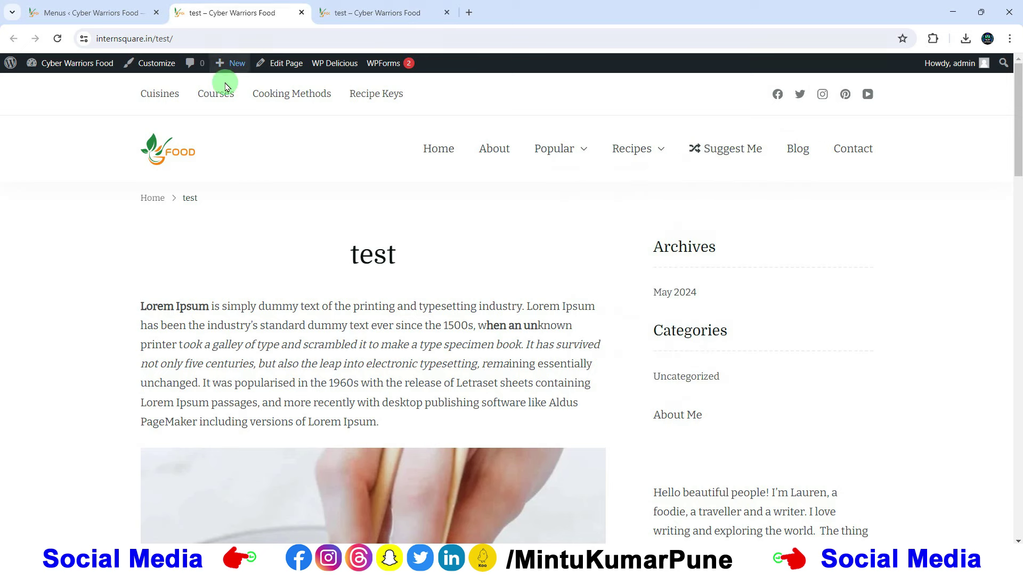
{"action": "left_click", "coordinate": [302, 13]}
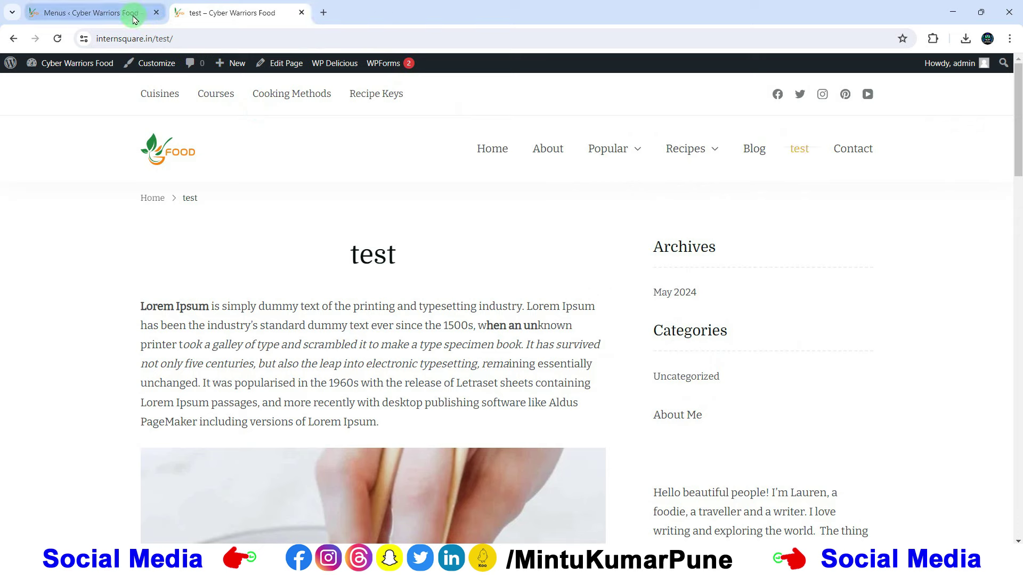
Add the existing "test1" page to the Primary Menu.
{"action": "left_click", "coordinate": [137, 13]}
{"action": "scroll", "coordinate": [407, 303], "scroll_direction": "down", "scroll_amount": 2}
{"action": "scroll", "coordinate": [200, 277], "scroll_direction": "down", "scroll_amount": 3}
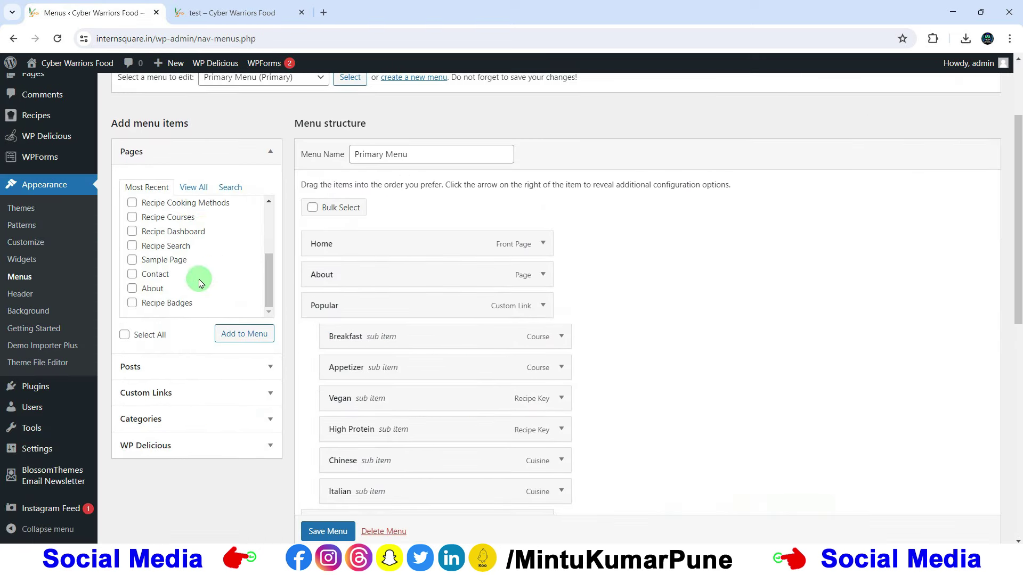
{"action": "left_click", "coordinate": [194, 187]}
{"action": "scroll", "coordinate": [201, 264], "scroll_direction": "down", "scroll_amount": 5}
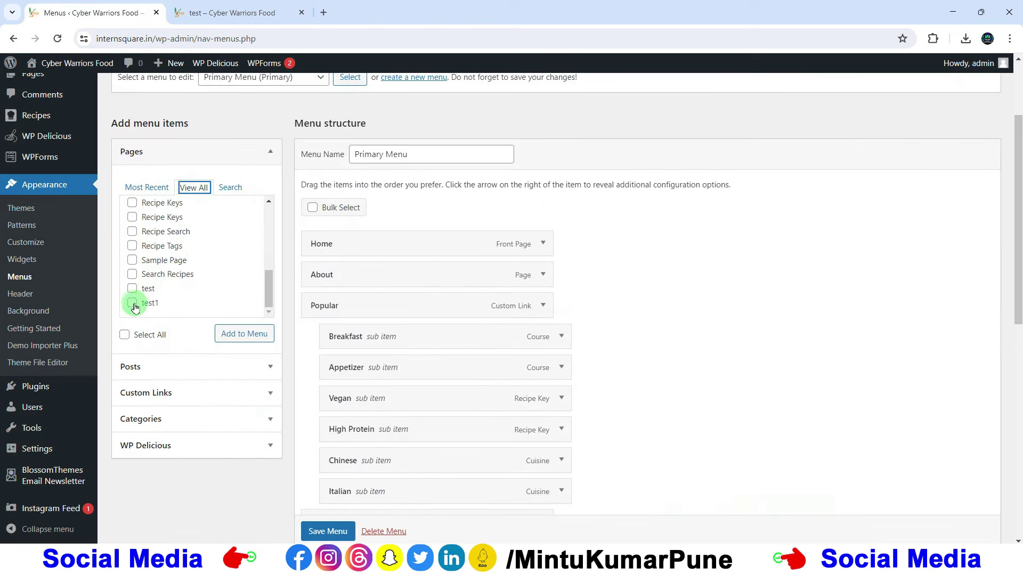
{"action": "left_click", "coordinate": [264, 333]}
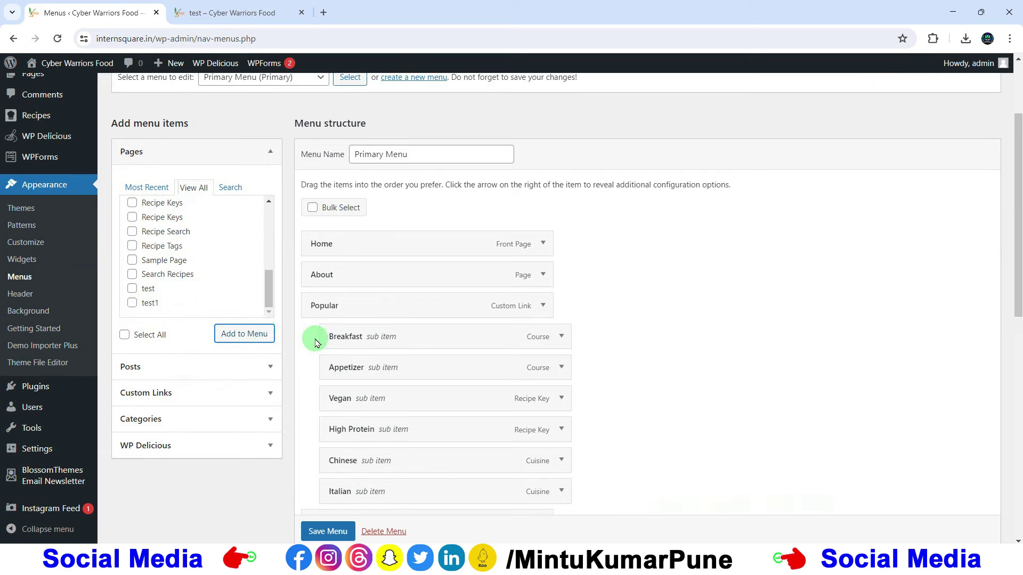
Move the "test1" item between "test" and Contact, save the menu, and reload the test page.
{"action": "scroll", "coordinate": [315, 342], "scroll_direction": "down", "scroll_amount": 10}
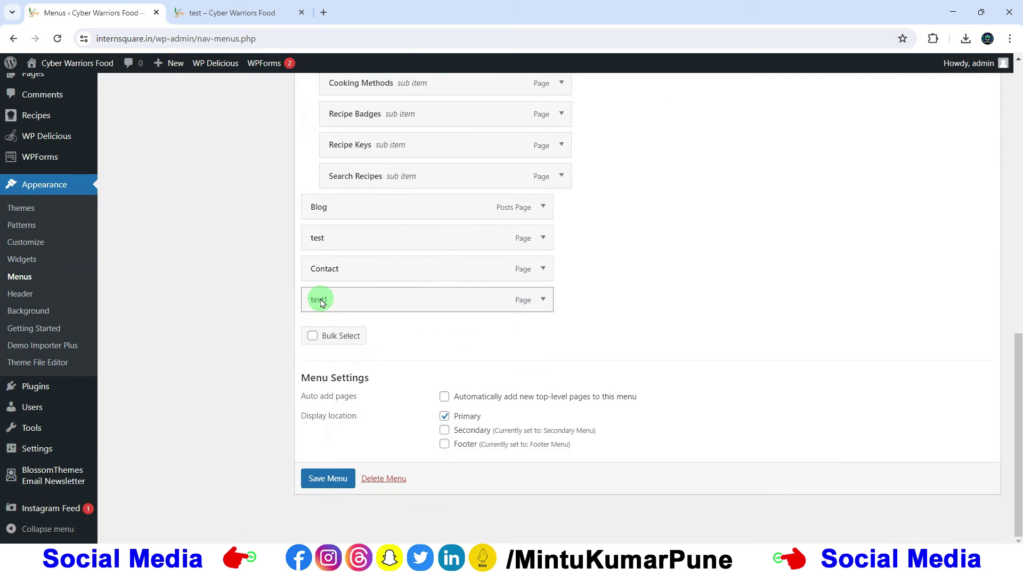
{"action": "left_click_drag", "start_coordinate": [321, 302], "coordinate": [323, 270]}
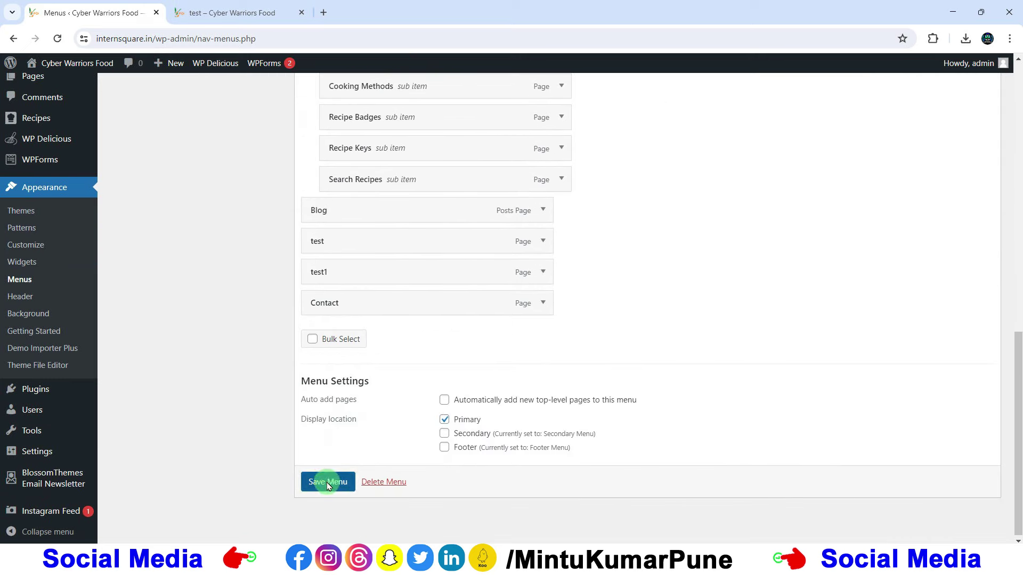
{"action": "left_click", "coordinate": [220, 13]}
{"action": "left_click", "coordinate": [57, 40]}
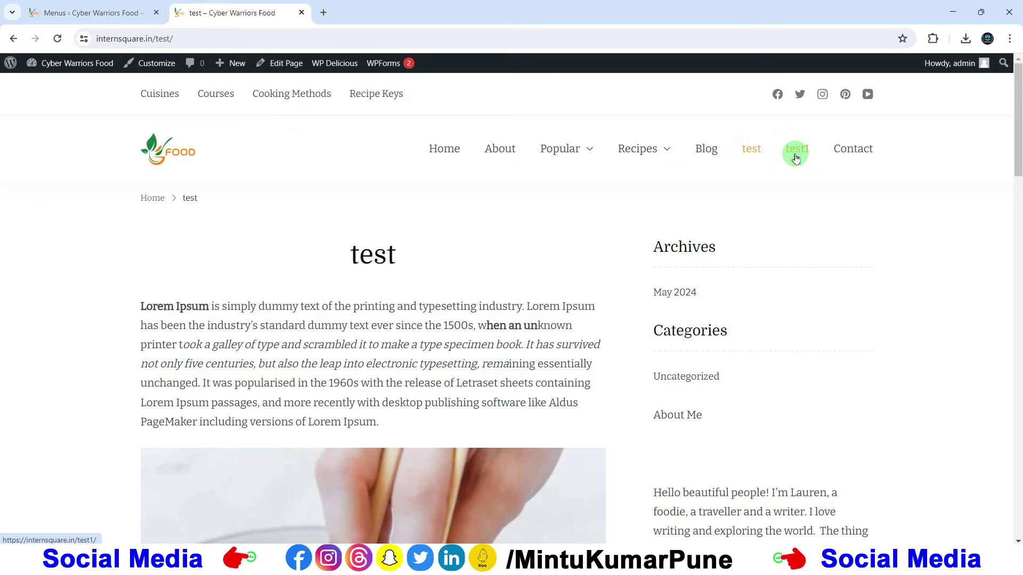
Nest "test1" as a sub item under "test", save the Primary Menu, and check the submenu on the reloaded test page.
{"action": "left_click", "coordinate": [93, 13]}
{"action": "scroll", "coordinate": [384, 313], "scroll_direction": "down", "scroll_amount": 5}
{"action": "scroll", "coordinate": [384, 314], "scroll_direction": "down", "scroll_amount": 6}
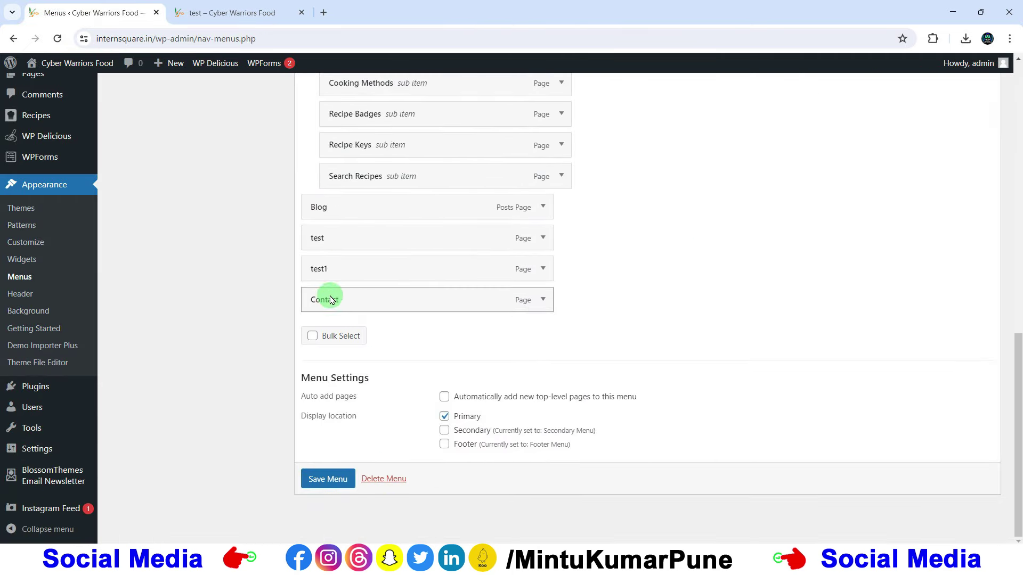
{"action": "left_click_drag", "start_coordinate": [322, 272], "coordinate": [341, 271]}
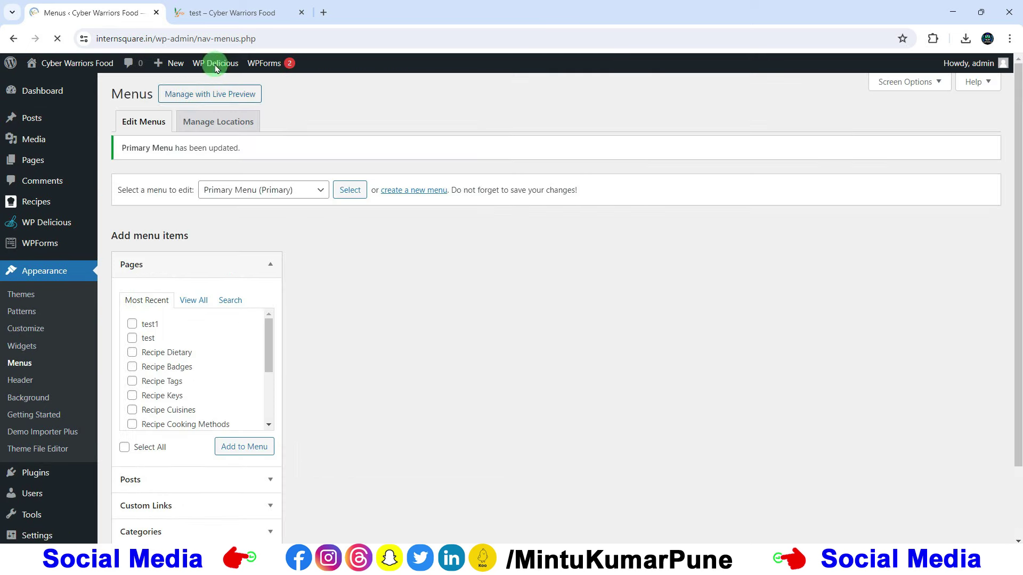
{"action": "left_click", "coordinate": [206, 11]}
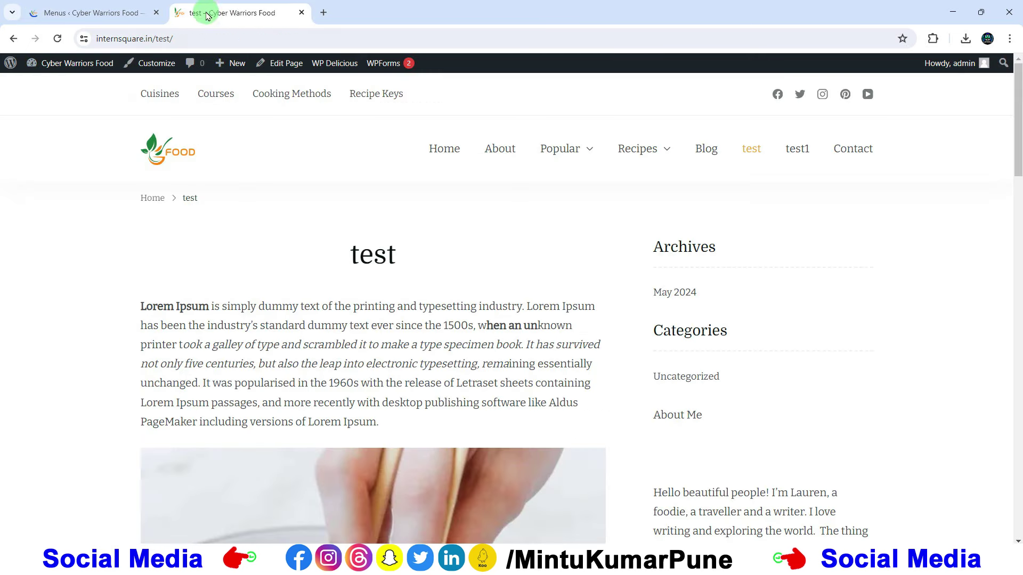
{"action": "left_click", "coordinate": [57, 38]}
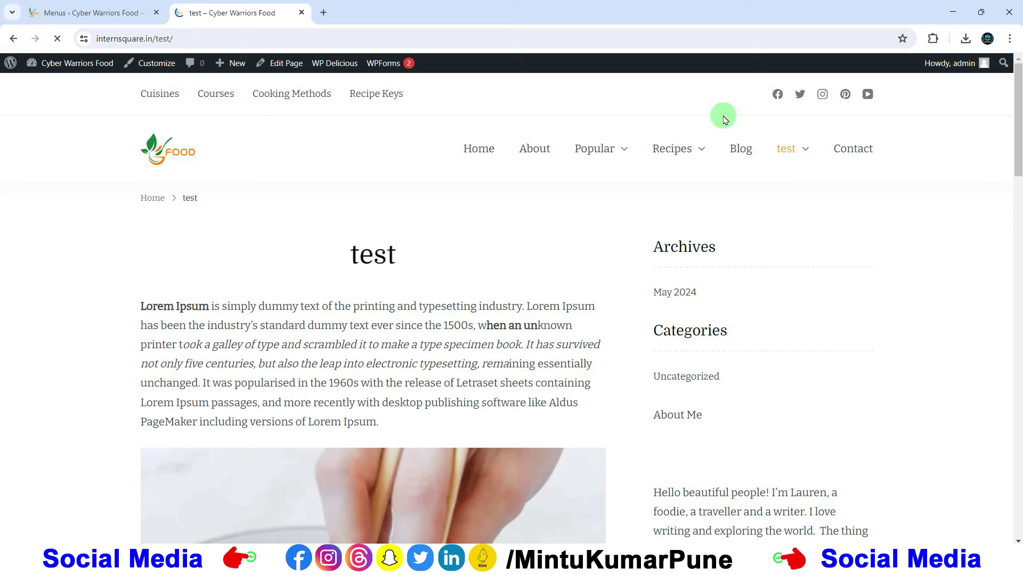
{"action": "mouse_move", "coordinate": [649, 162]}
{"action": "mouse_move", "coordinate": [802, 153]}
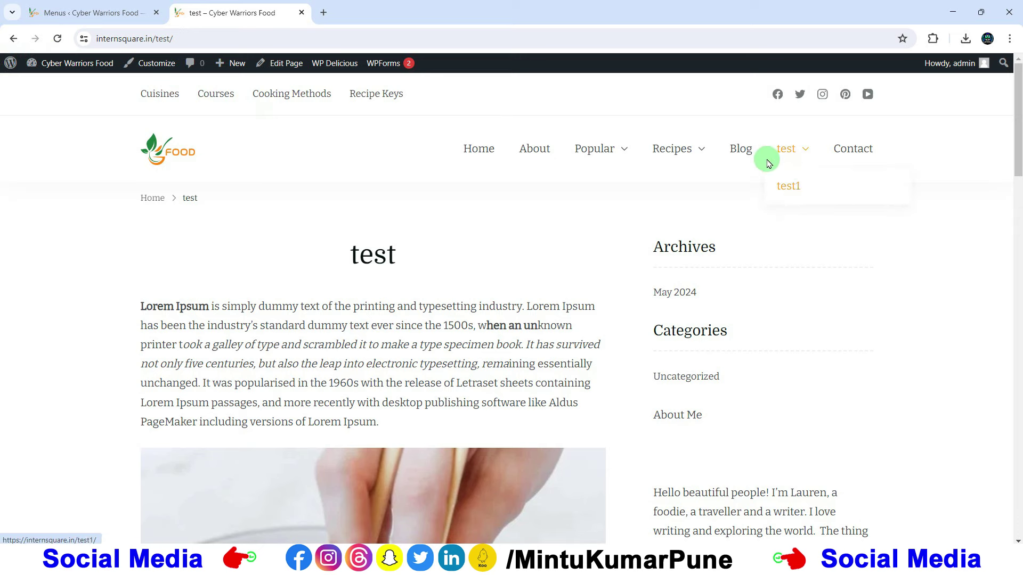
Add the Recipe Tags, Sample Page and Search Recipes pages to the Primary Menu.
{"action": "left_click", "coordinate": [91, 12]}
{"action": "scroll", "coordinate": [366, 276], "scroll_direction": "down", "scroll_amount": 10}
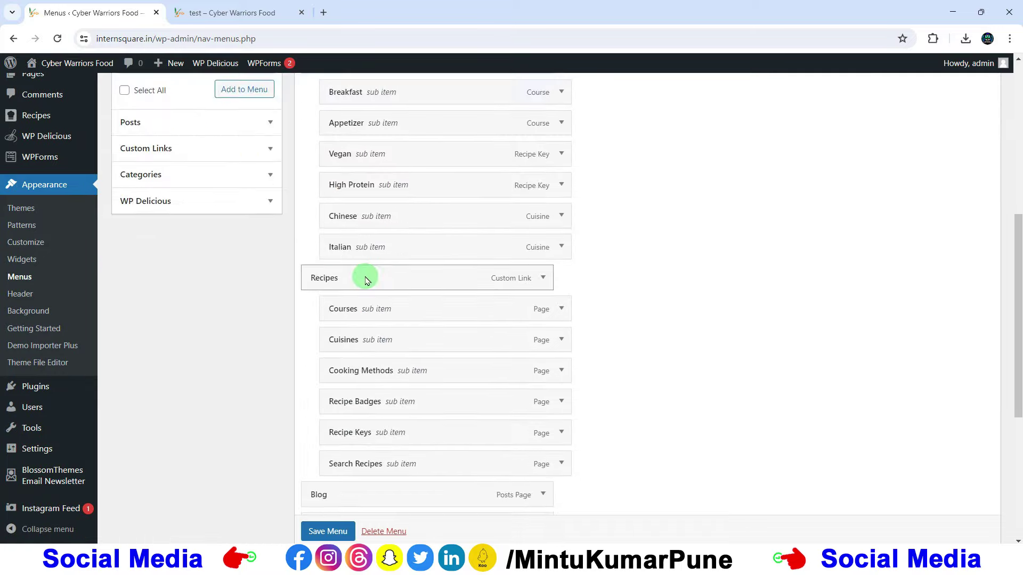
{"action": "scroll", "coordinate": [299, 270], "scroll_direction": "up", "scroll_amount": 10}
{"action": "left_click", "coordinate": [194, 248]}
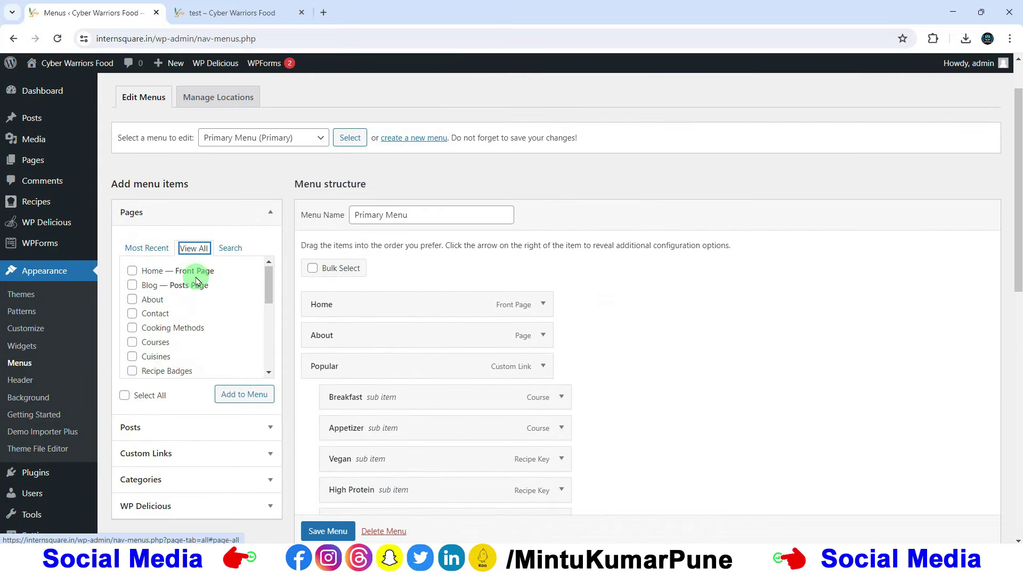
{"action": "scroll", "coordinate": [201, 270], "scroll_direction": "down", "scroll_amount": 6}
{"action": "scroll", "coordinate": [142, 206], "scroll_direction": "up", "scroll_amount": 1}
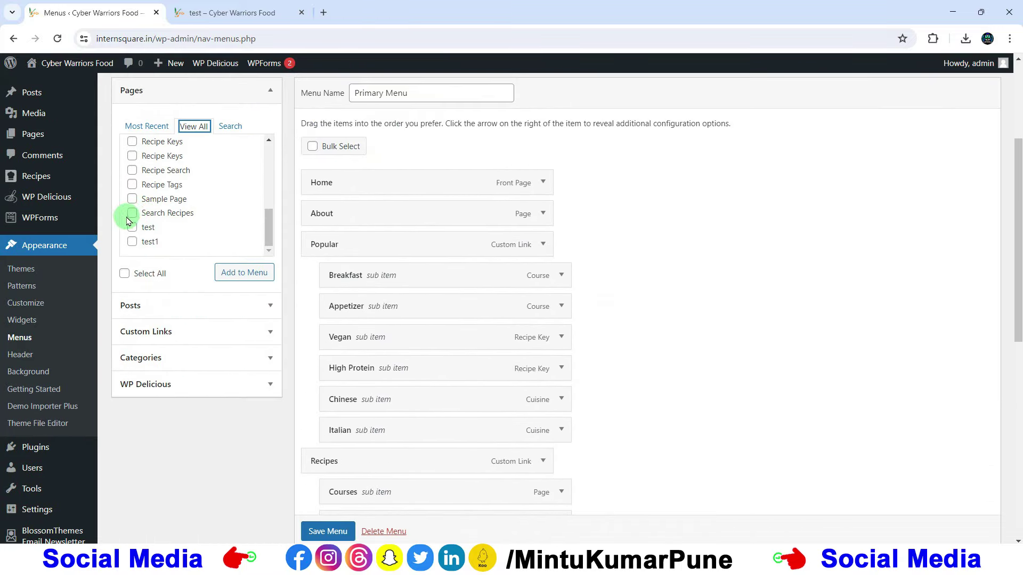
{"action": "left_click", "coordinate": [133, 186]}
{"action": "left_click", "coordinate": [240, 281]}
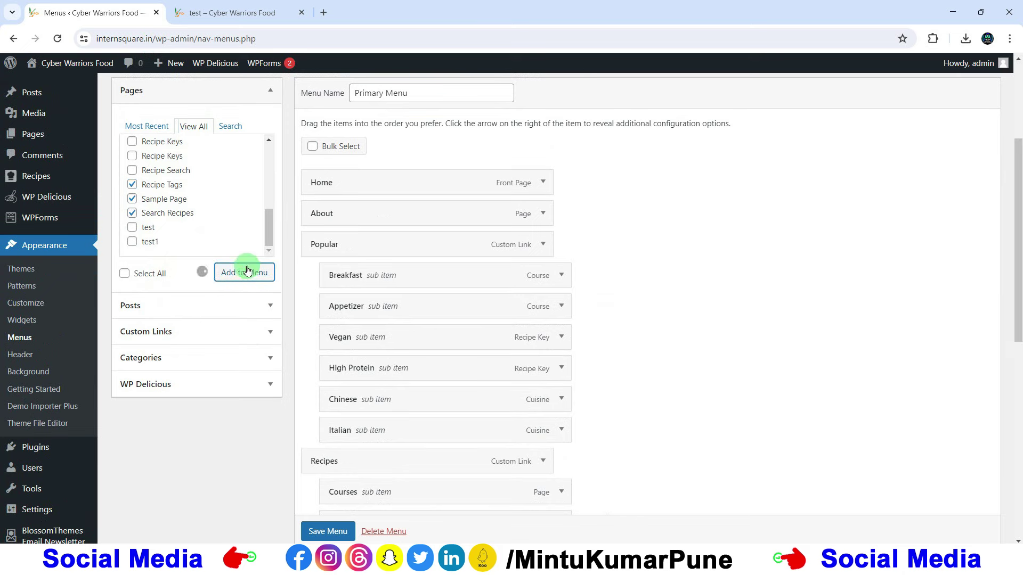
Nest Recipe Tags, Sample Page and Search Recipes under "test" after "test1", save the menu, and check the submenu on the reloaded test page.
{"action": "scroll", "coordinate": [592, 282], "scroll_direction": "down", "scroll_amount": 10}
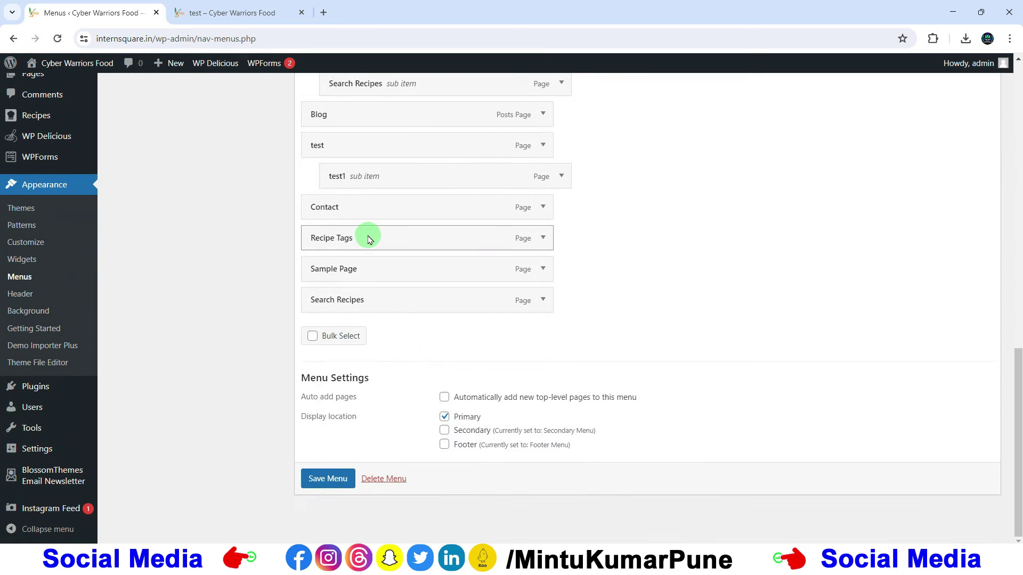
{"action": "mouse_move", "coordinate": [316, 210]}
{"action": "left_mouse_down"}
{"action": "mouse_move", "coordinate": [342, 206]}
{"action": "mouse_move", "coordinate": [320, 210]}
{"action": "left_mouse_up"}
{"action": "left_click_drag", "start_coordinate": [324, 249], "coordinate": [351, 214]}
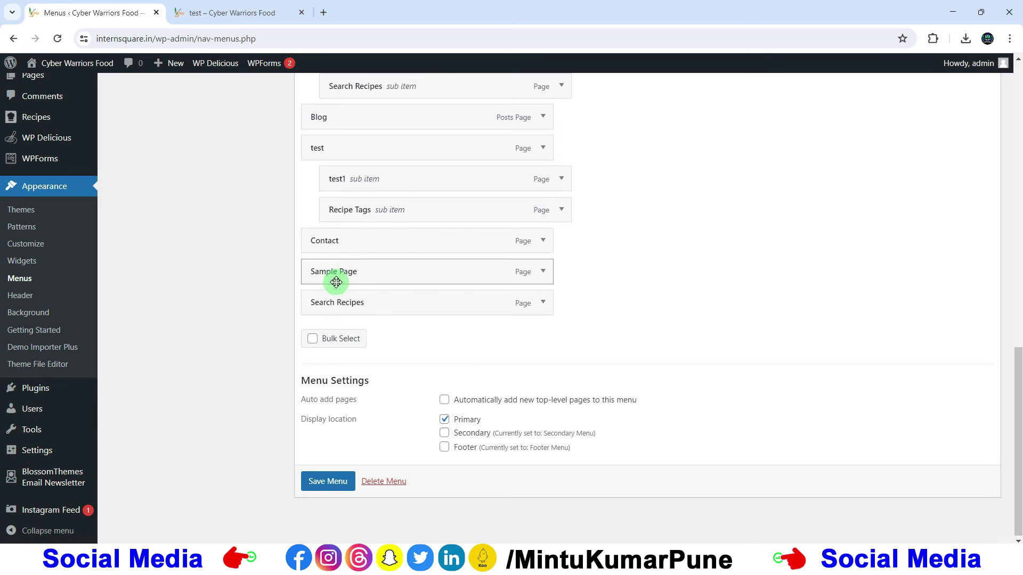
{"action": "left_click_drag", "start_coordinate": [334, 277], "coordinate": [343, 240]}
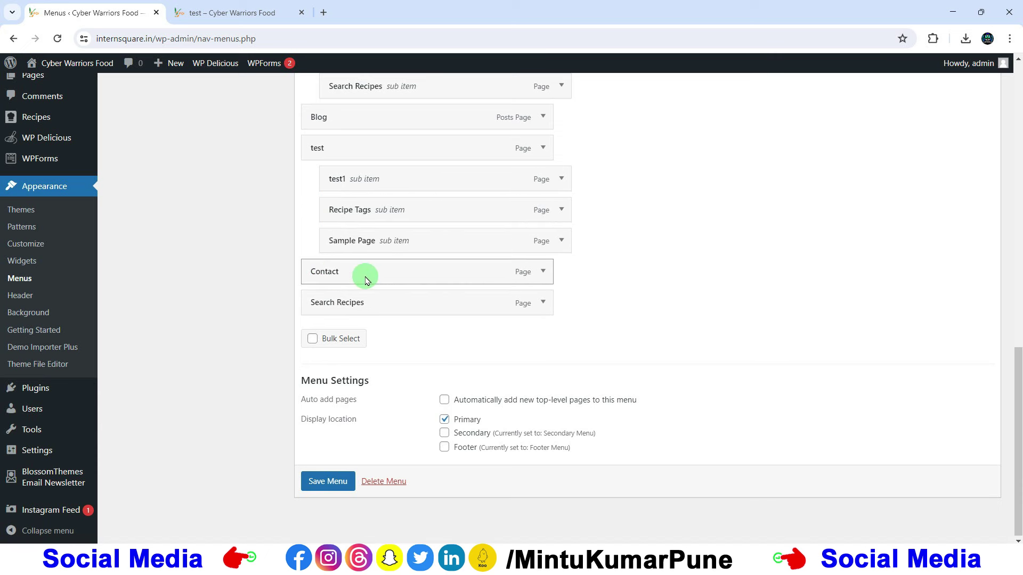
{"action": "left_click_drag", "start_coordinate": [334, 311], "coordinate": [355, 276]}
{"action": "left_click", "coordinate": [331, 490]}
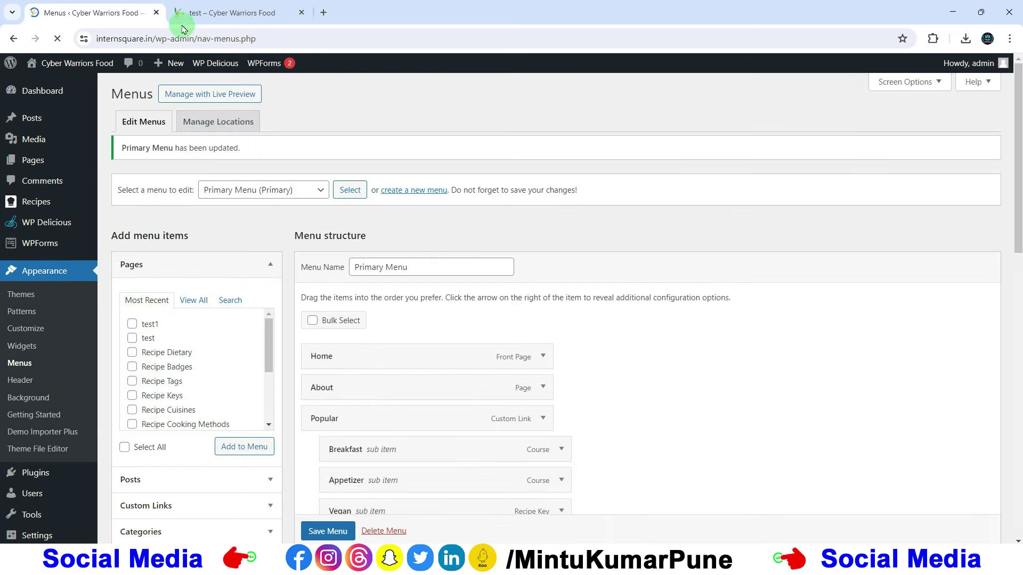
{"action": "left_click", "coordinate": [235, 12]}
{"action": "left_click", "coordinate": [57, 39]}
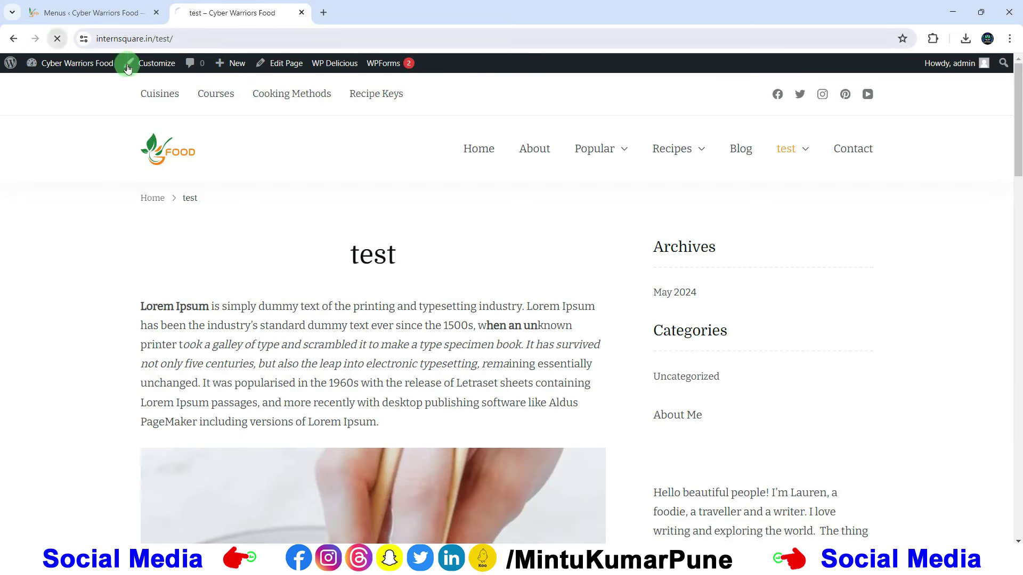
{"action": "mouse_move", "coordinate": [803, 152]}
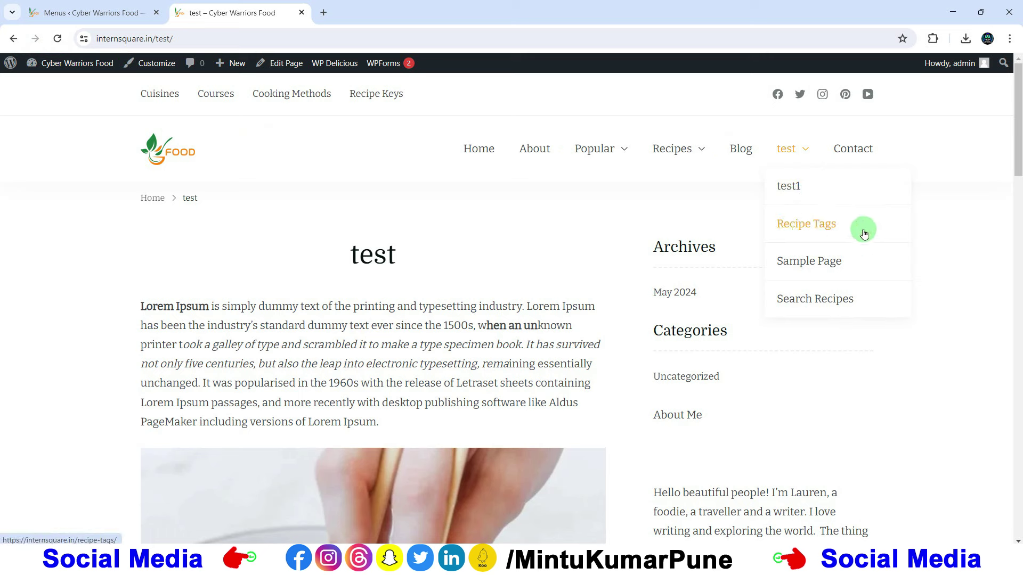
Nest Sample Page one level deeper under Recipe Tags in the "test" submenu and save the Primary Menu.
{"action": "left_click", "coordinate": [130, 13]}
{"action": "scroll", "coordinate": [569, 304], "scroll_direction": "down", "scroll_amount": 10}
{"action": "scroll", "coordinate": [569, 305], "scroll_direction": "up", "scroll_amount": 1}
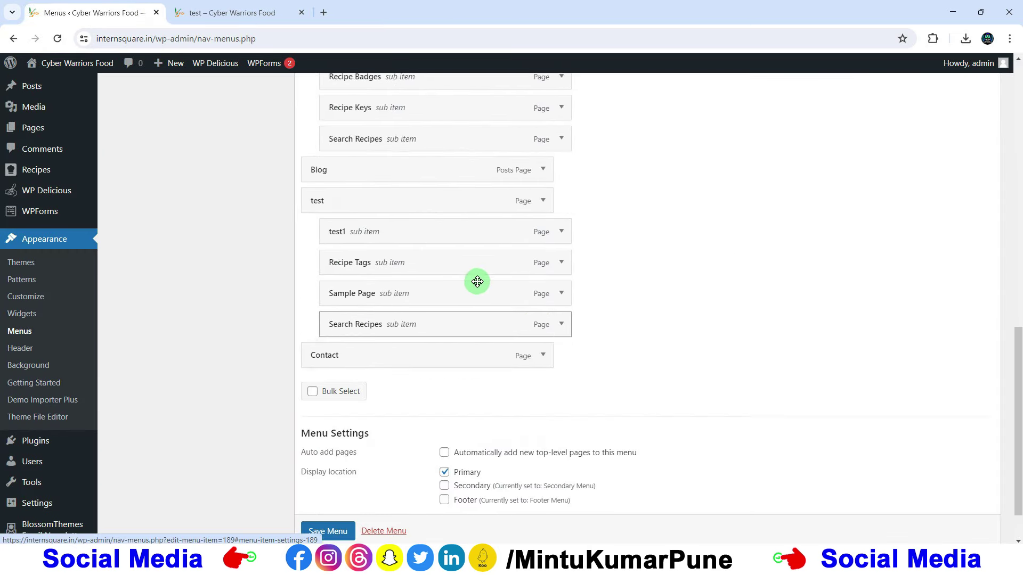
{"action": "mouse_move", "coordinate": [332, 302]}
{"action": "left_mouse_down"}
{"action": "mouse_move", "coordinate": [368, 298]}
{"action": "mouse_move", "coordinate": [343, 299]}
{"action": "left_mouse_up"}
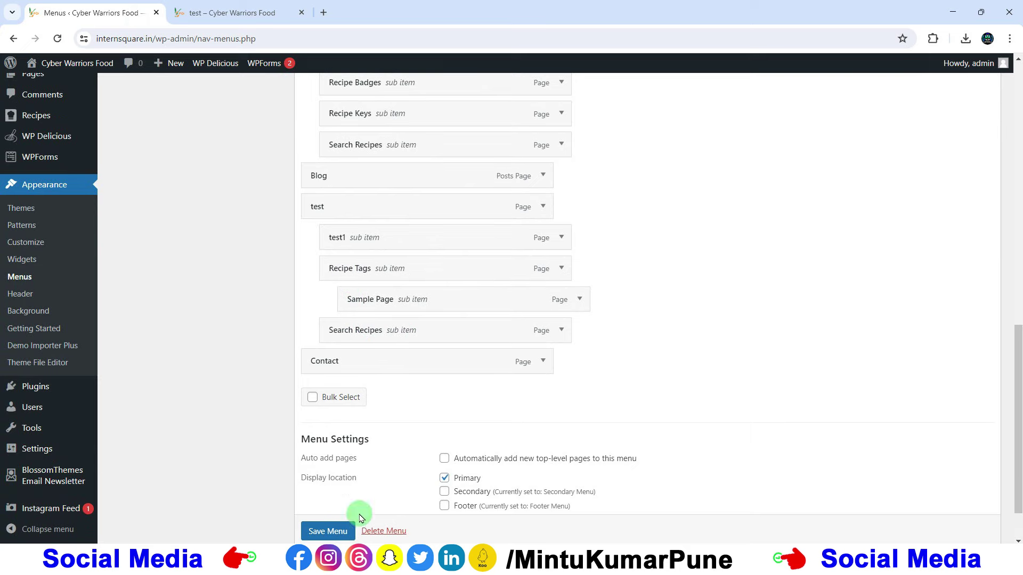
{"action": "left_click", "coordinate": [344, 534]}
{"action": "scroll", "coordinate": [344, 538], "scroll_direction": "down", "scroll_amount": 1}
Reload the test page and examine the "test" submenu with the nested level under Recipe Tags.
{"action": "left_click", "coordinate": [185, 21]}
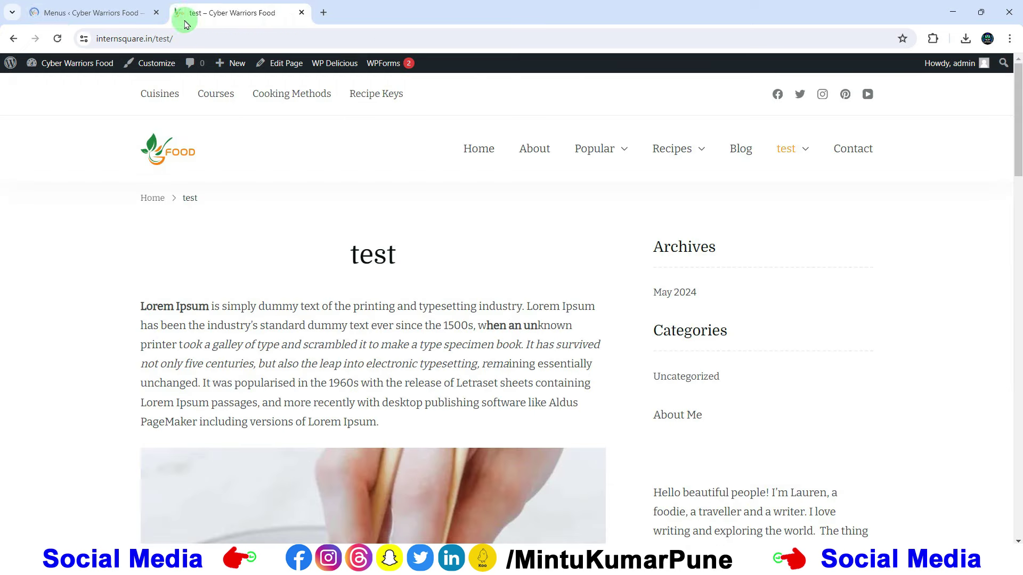
{"action": "left_click", "coordinate": [60, 39]}
{"action": "left_click", "coordinate": [810, 139]}
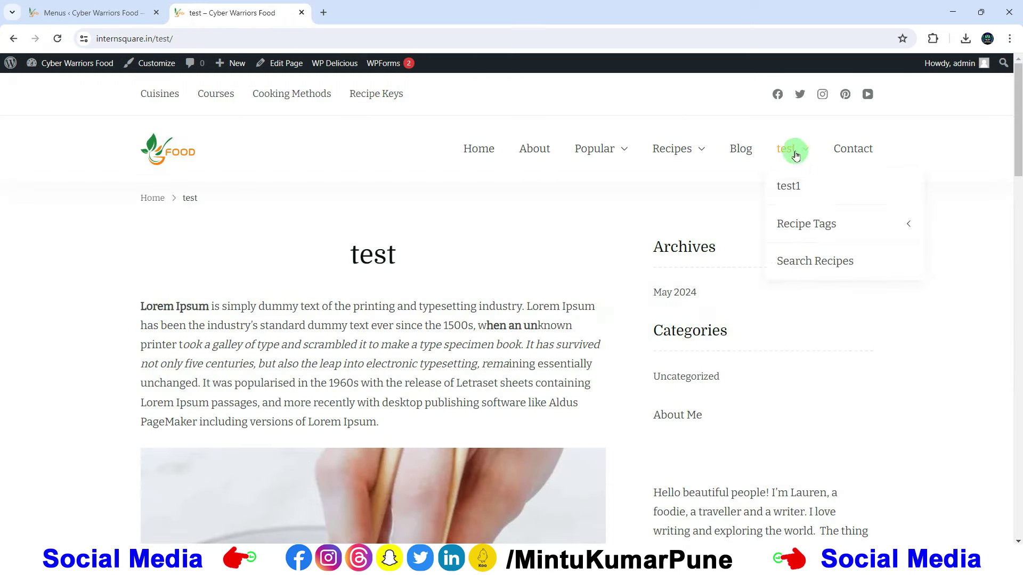
{"action": "left_click", "coordinate": [820, 229]}
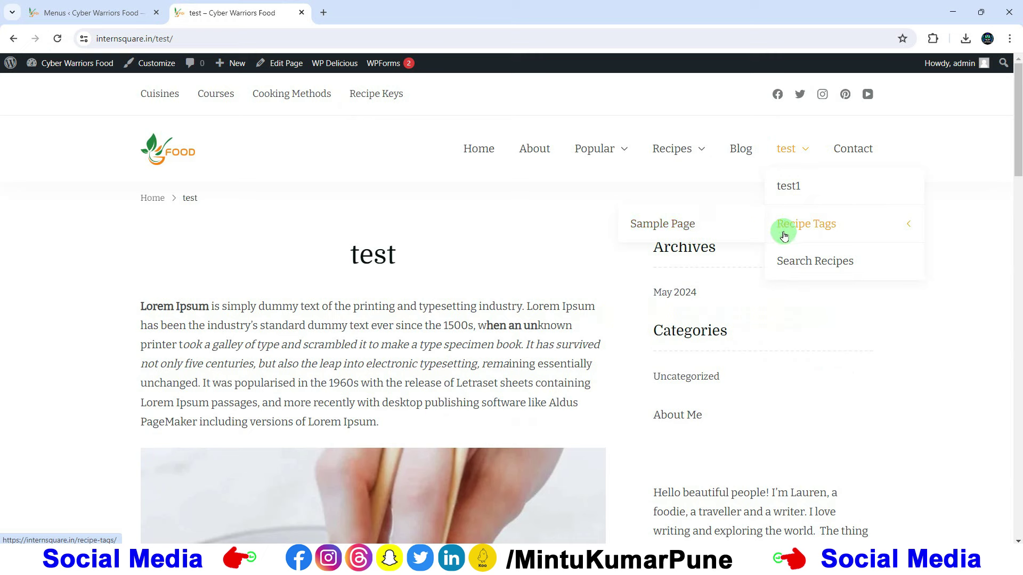
{"action": "mouse_move", "coordinate": [789, 152]}
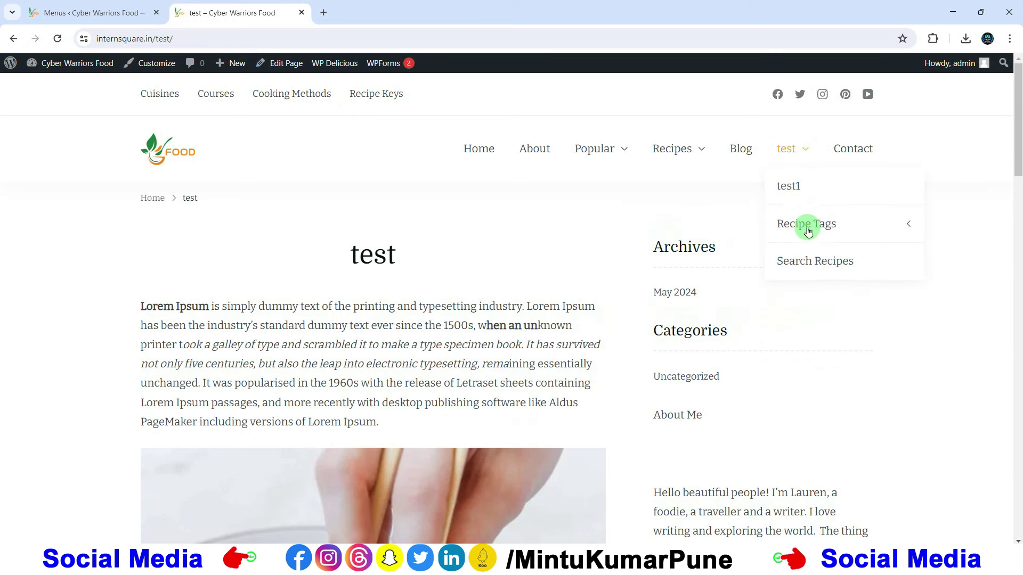
{"action": "mouse_move", "coordinate": [815, 234]}
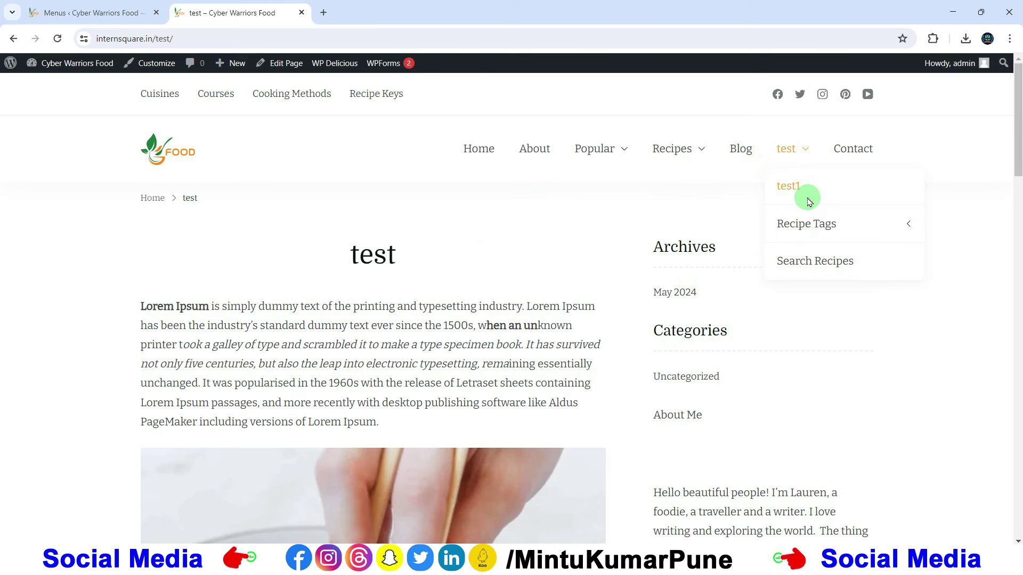
Inspect the test page in the browser's responsive mobile view, examine the mobile menu's Popular and "test" submenus, and close the developer tools.
{"action": "right_click", "coordinate": [463, 213]}
{"action": "left_click", "coordinate": [535, 495]}
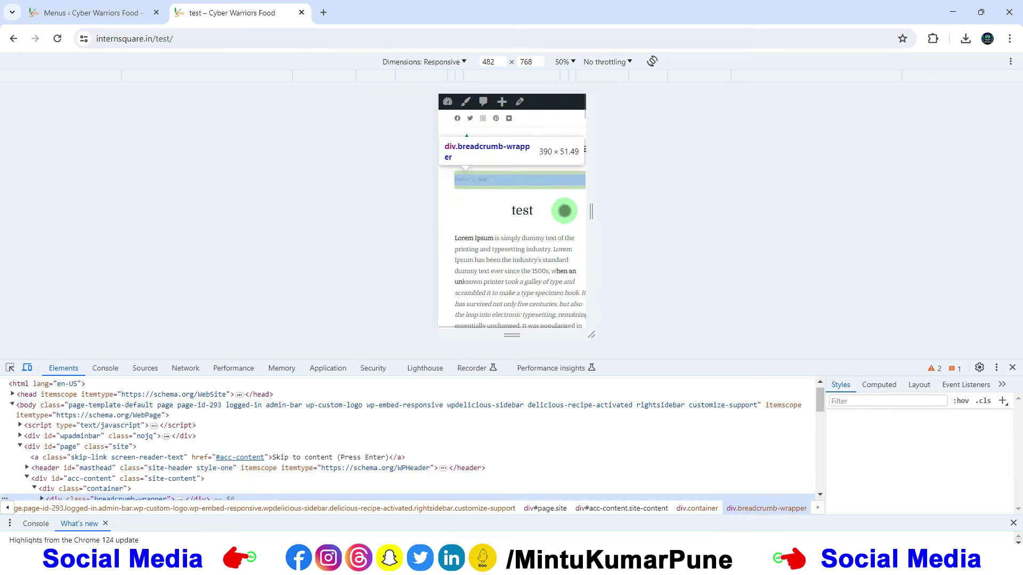
{"action": "left_click", "coordinate": [562, 151]}
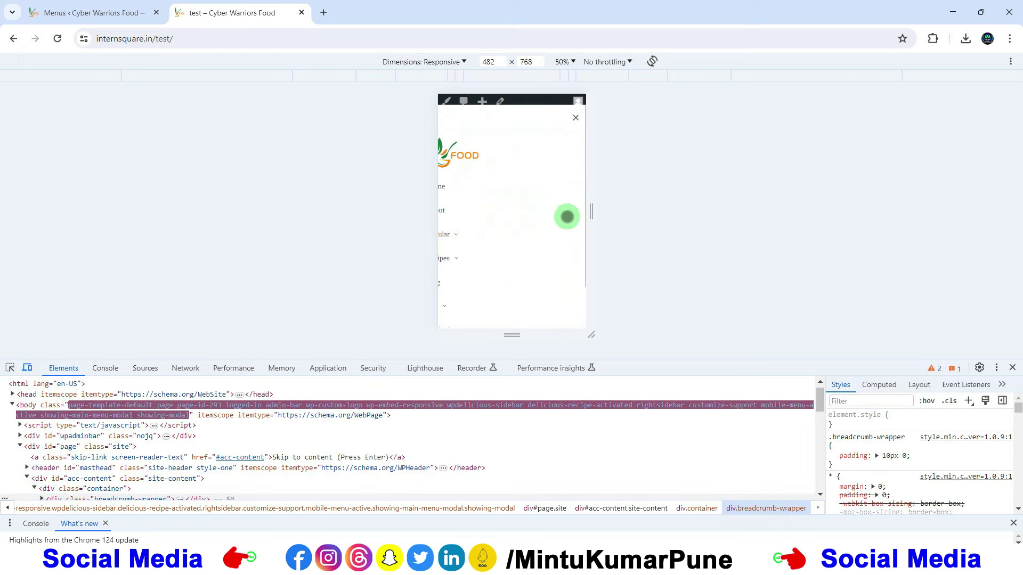
{"action": "left_click", "coordinate": [480, 241]}
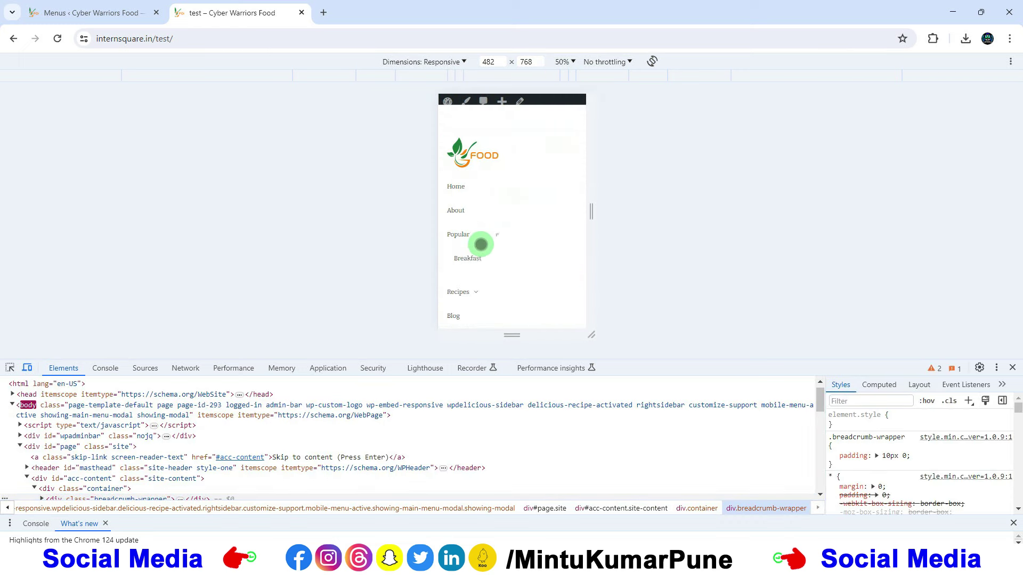
{"action": "left_click_drag", "start_coordinate": [486, 258], "coordinate": [502, 185]}
{"action": "left_click", "coordinate": [497, 174]}
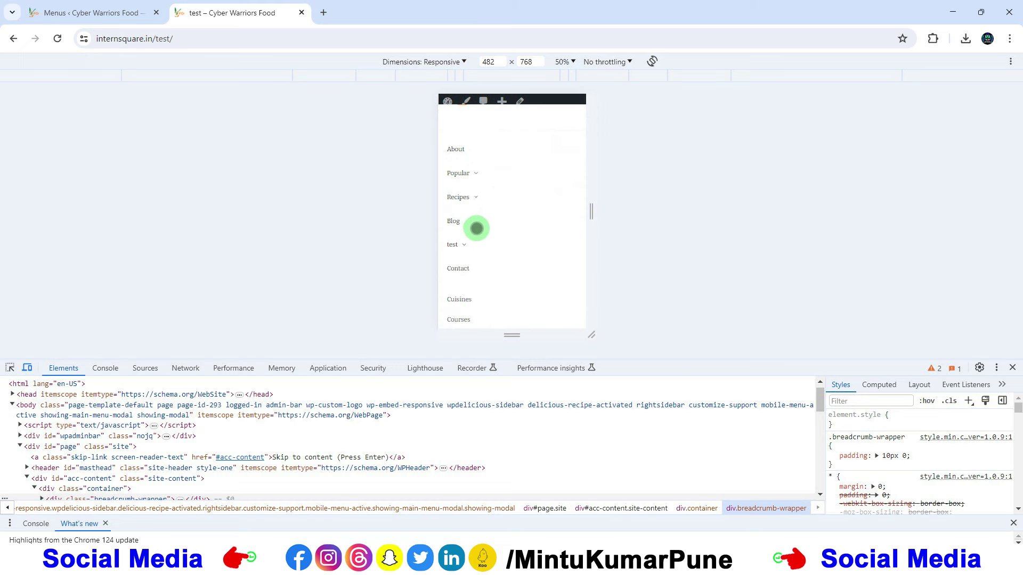
{"action": "left_click", "coordinate": [469, 244]}
{"action": "scroll", "coordinate": [493, 229], "scroll_direction": "down", "scroll_amount": 2}
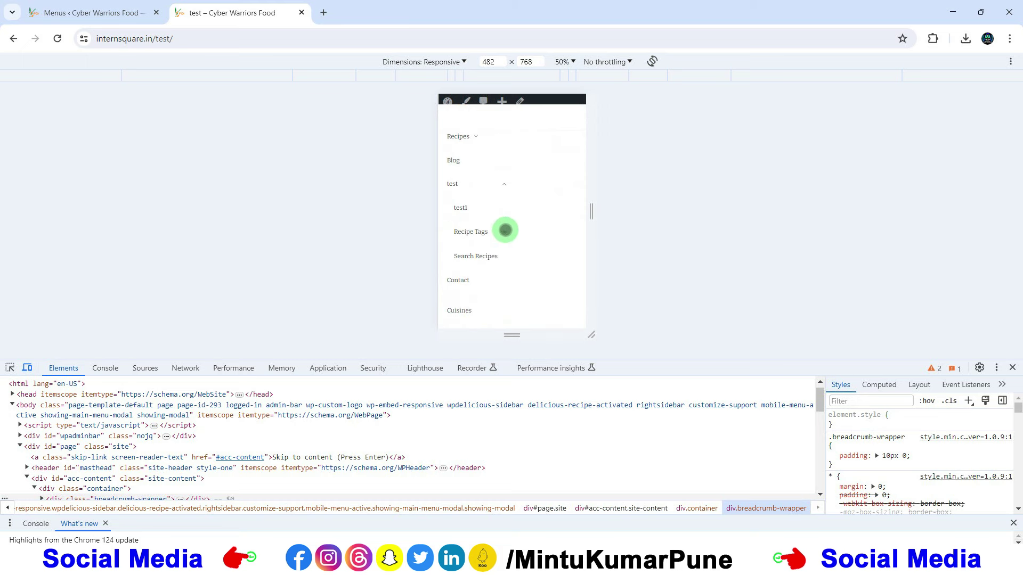
{"action": "left_click", "coordinate": [504, 186]}
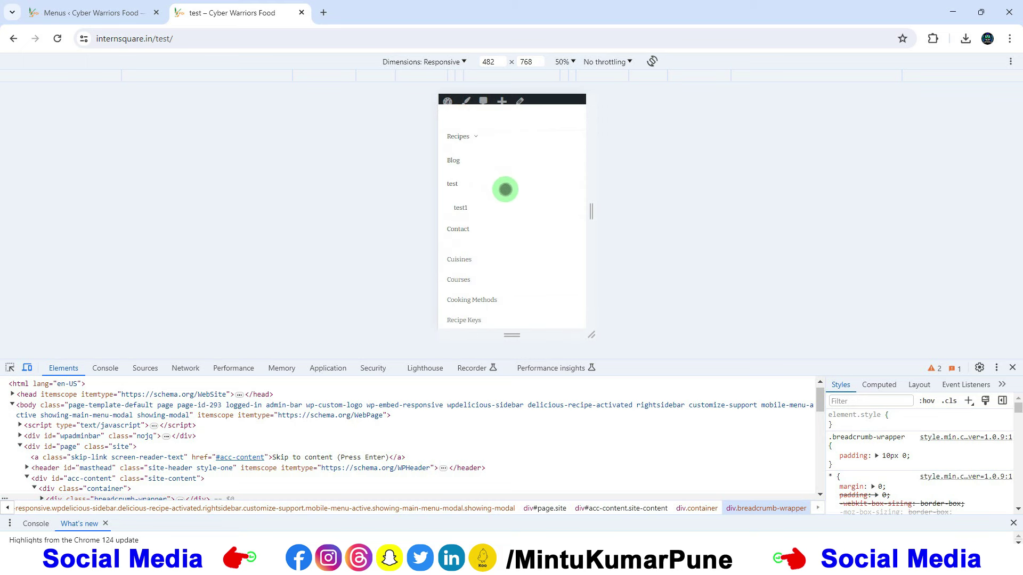
{"action": "left_click", "coordinate": [1012, 367]}
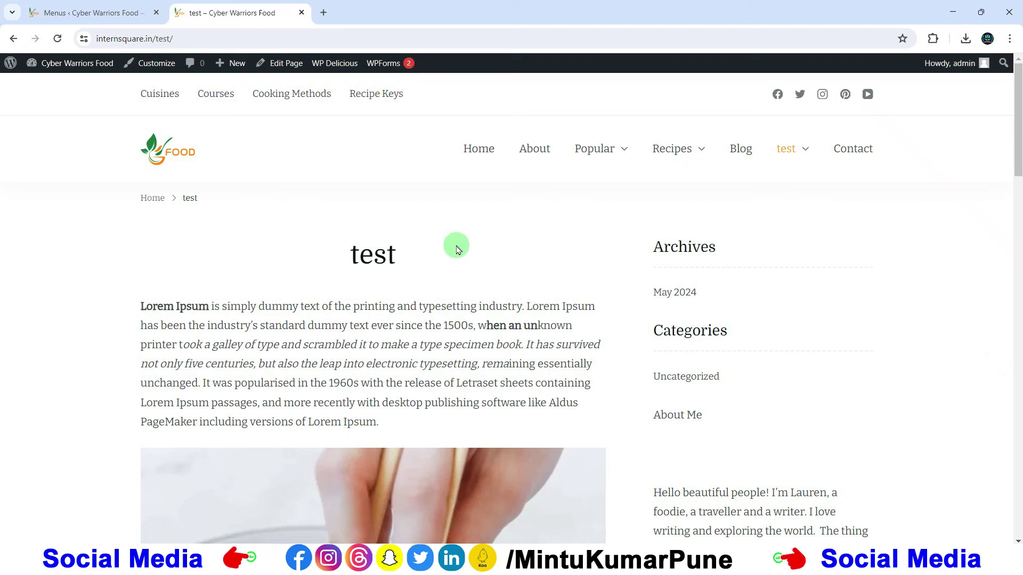
Open the theme's header customization, bring up the Secondary Menu for editing, and look at its Recipe Keys item's options.
{"action": "mouse_move", "coordinate": [793, 151]}
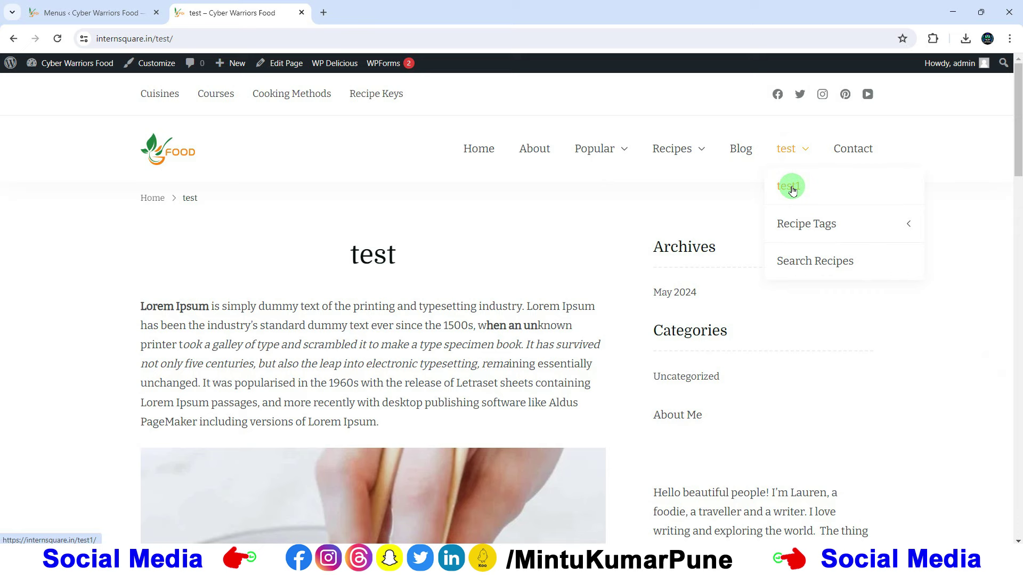
{"action": "key", "text": "ctrl+shift+Tab"}
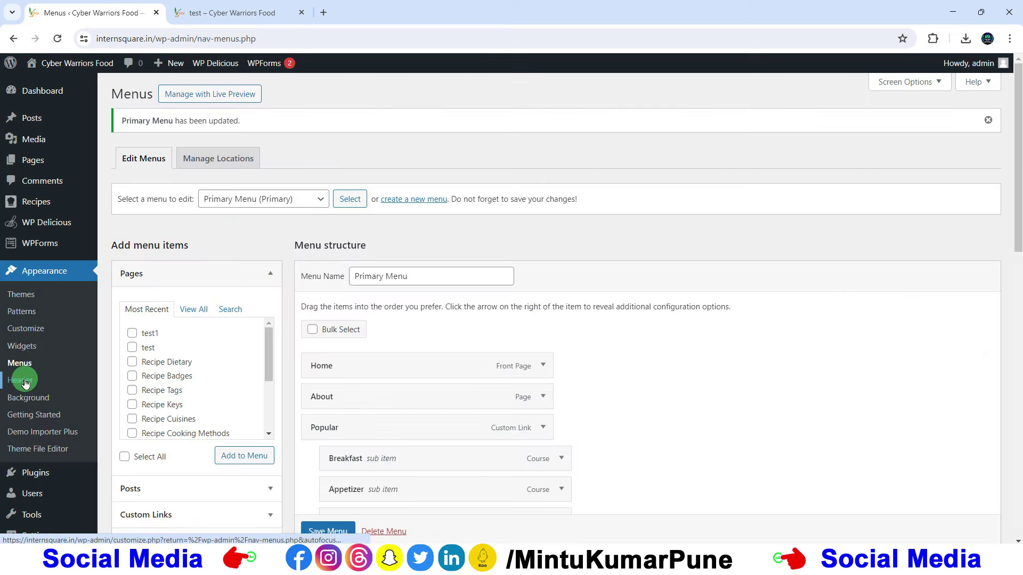
{"action": "left_click", "coordinate": [22, 381]}
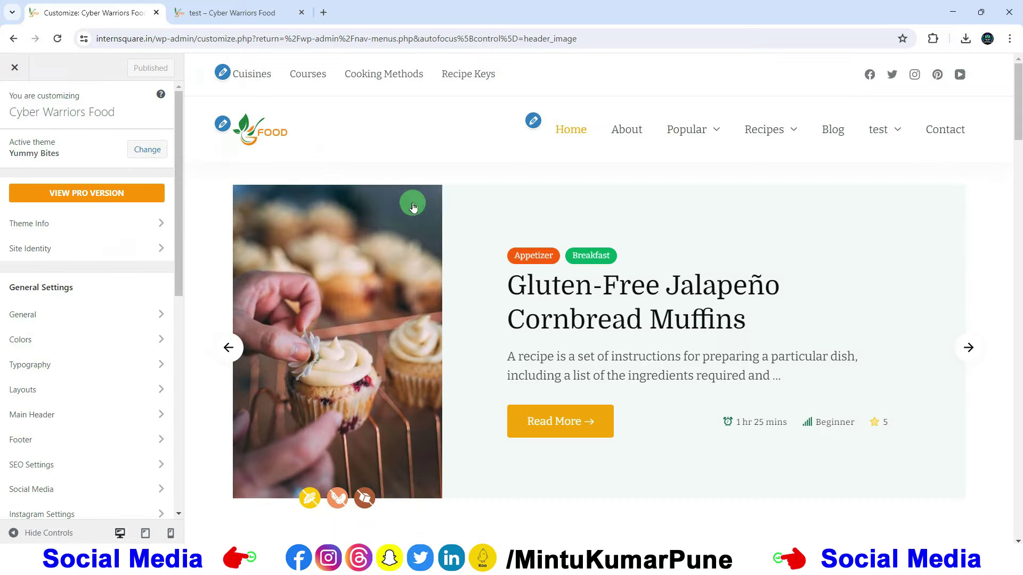
{"action": "left_click", "coordinate": [223, 74]}
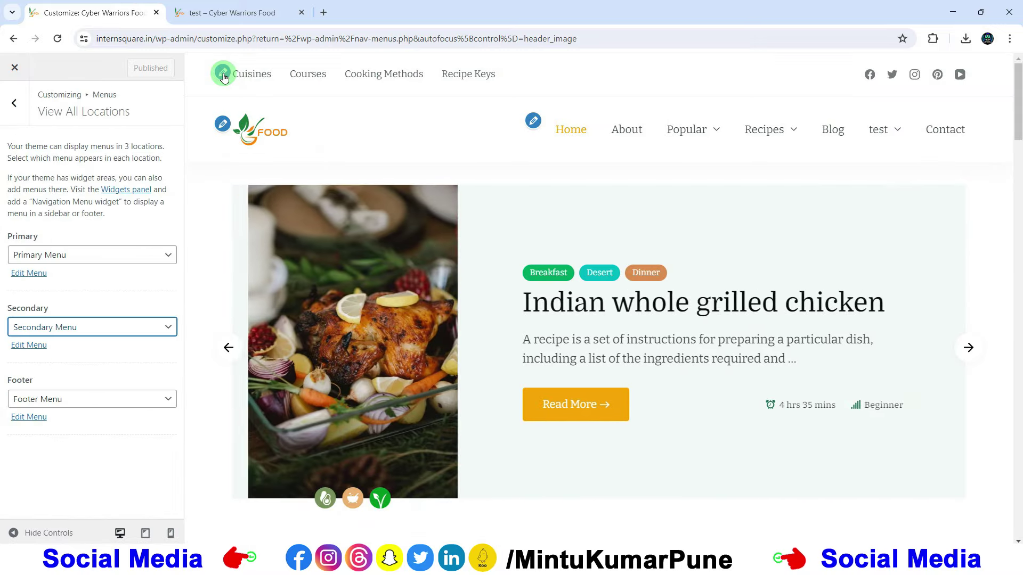
{"action": "left_click", "coordinate": [97, 333]}
{"action": "left_click", "coordinate": [94, 335]}
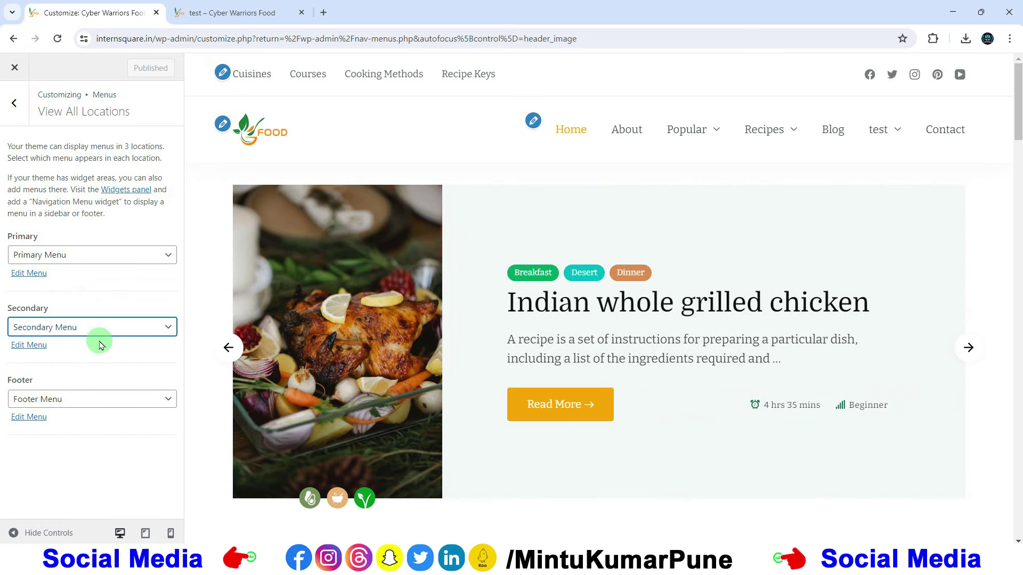
{"action": "left_click", "coordinate": [24, 346]}
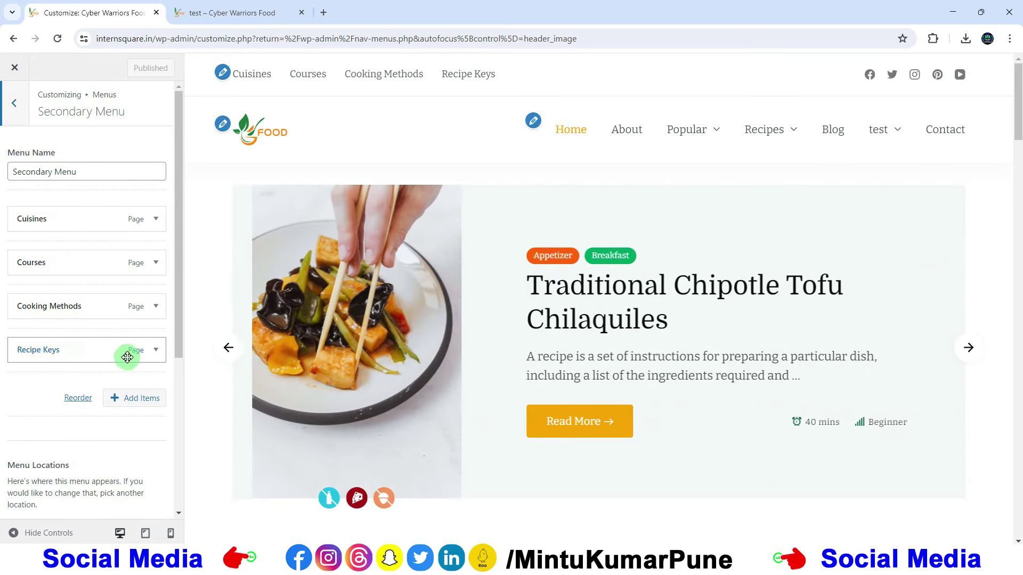
{"action": "left_click", "coordinate": [154, 352]}
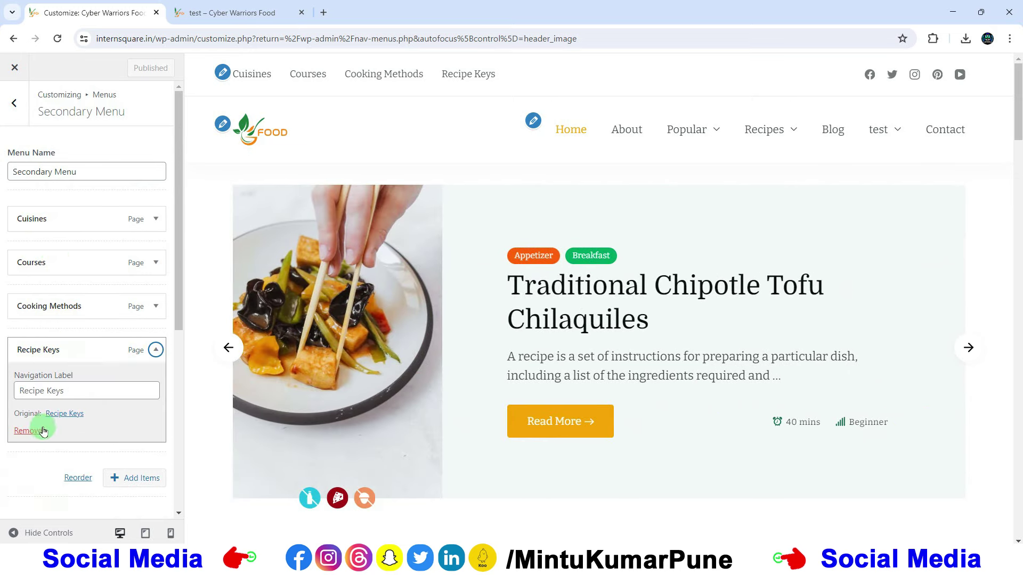
{"action": "left_click", "coordinate": [155, 350]}
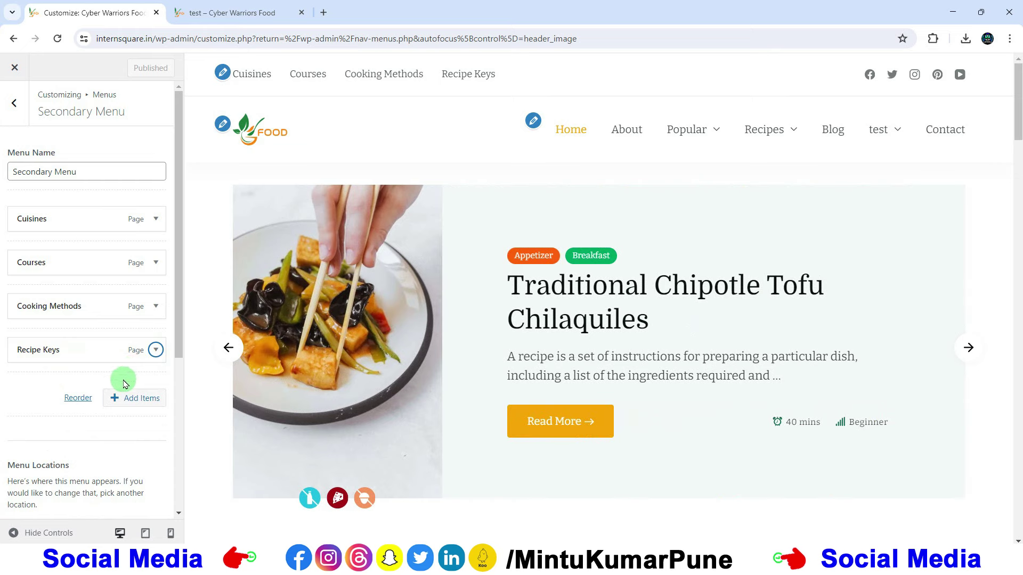
Create a new page named "test" and add it to the Secondary Menu.
{"action": "left_click", "coordinate": [132, 399]}
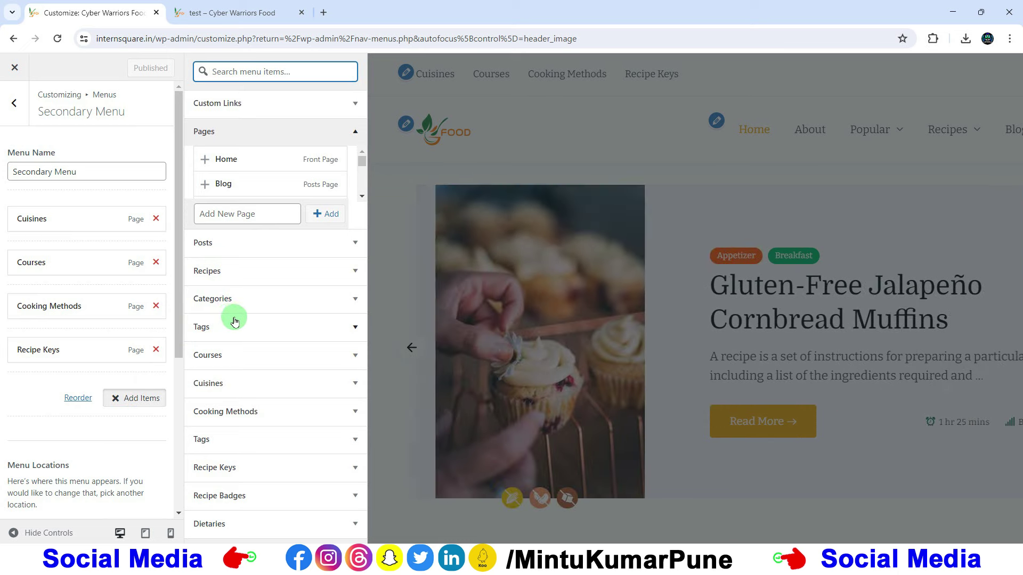
{"action": "scroll", "coordinate": [296, 171], "scroll_direction": "down", "scroll_amount": 5}
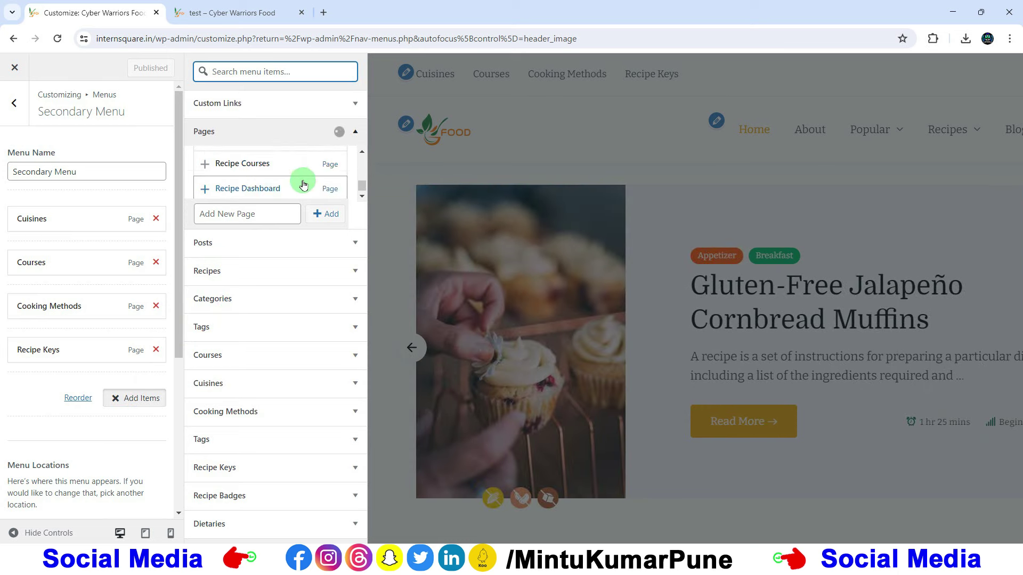
{"action": "left_click", "coordinate": [274, 215]}
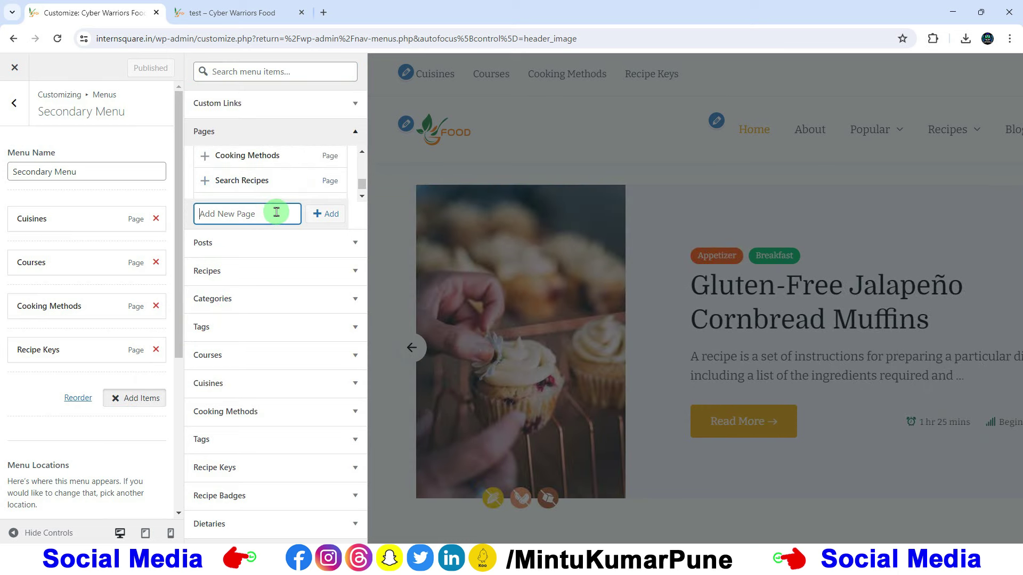
{"action": "type", "text": "tes"}
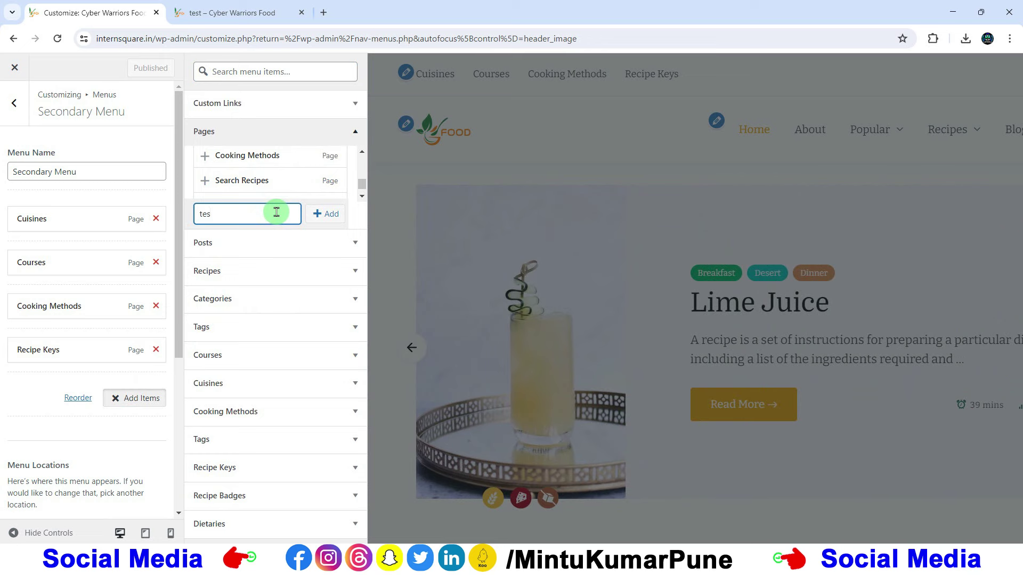
{"action": "type", "text": "t"}
{"action": "key", "text": "Return"}
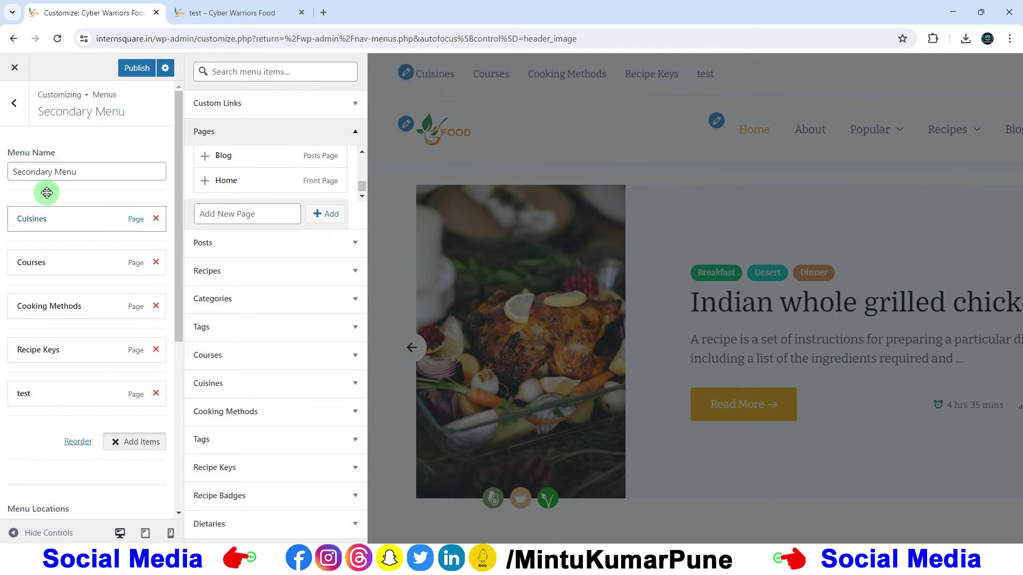
Publish the Secondary Menu change and reload the test page to check the top bar links.
{"action": "left_click", "coordinate": [137, 68]}
{"action": "left_click", "coordinate": [212, 13]}
{"action": "left_click", "coordinate": [57, 38]}
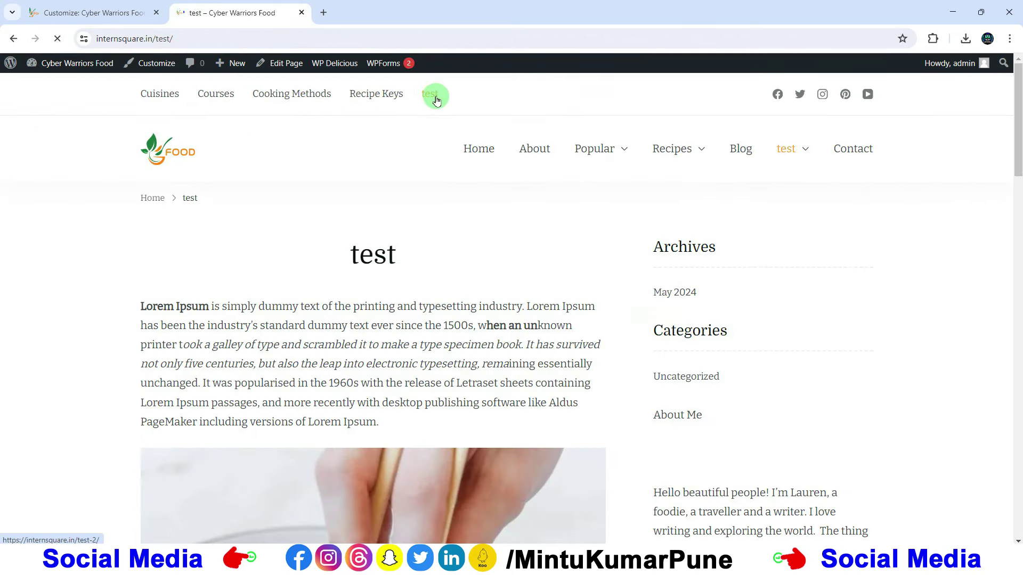
Return to the customizer and examine the Secondary Menu's items and location settings, plus the Quick Links menu.
{"action": "left_click", "coordinate": [102, 13]}
{"action": "scroll", "coordinate": [122, 282], "scroll_direction": "down", "scroll_amount": 5}
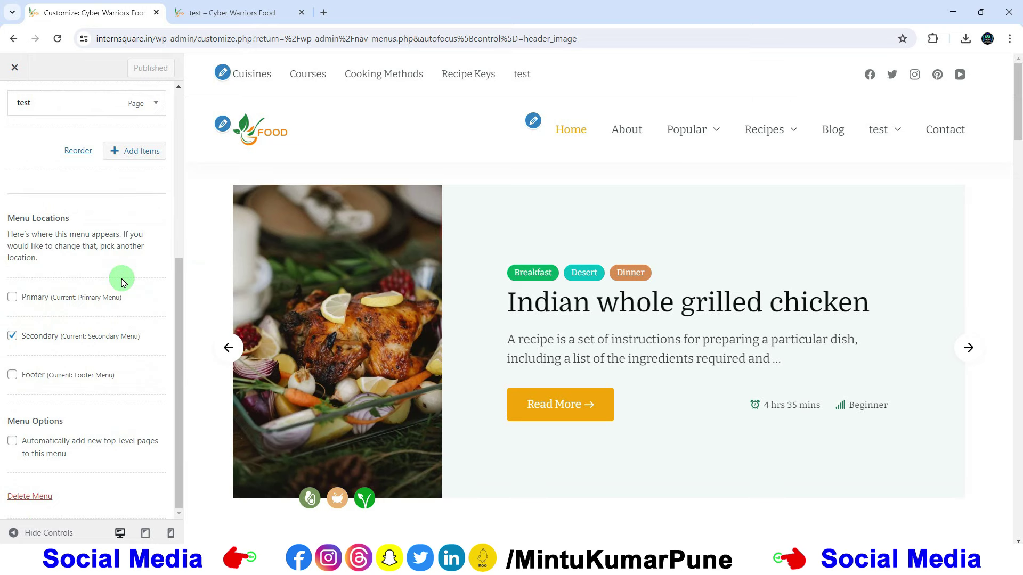
{"action": "scroll", "coordinate": [119, 297], "scroll_direction": "up", "scroll_amount": 5}
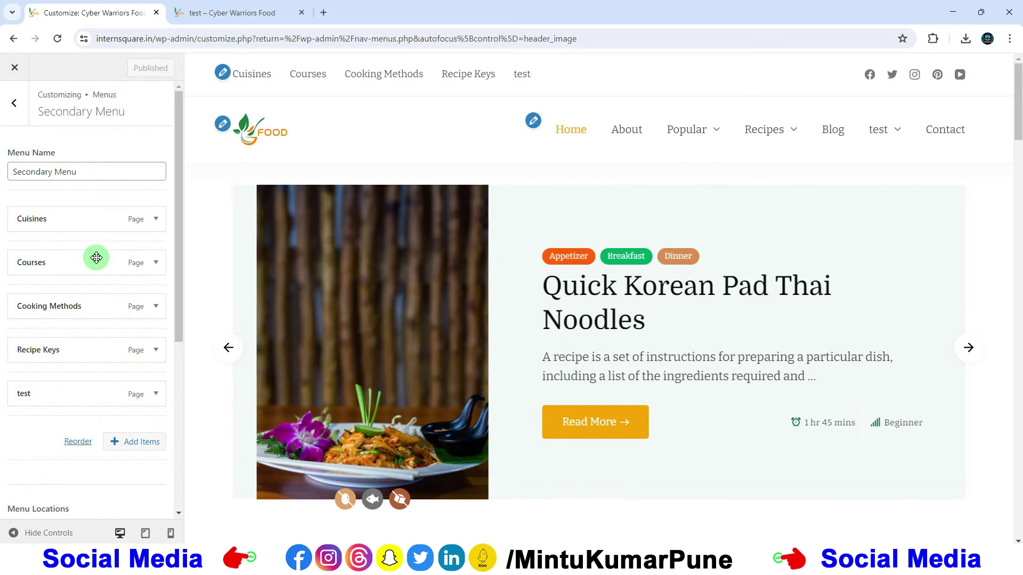
{"action": "scroll", "coordinate": [93, 253], "scroll_direction": "down", "scroll_amount": 1}
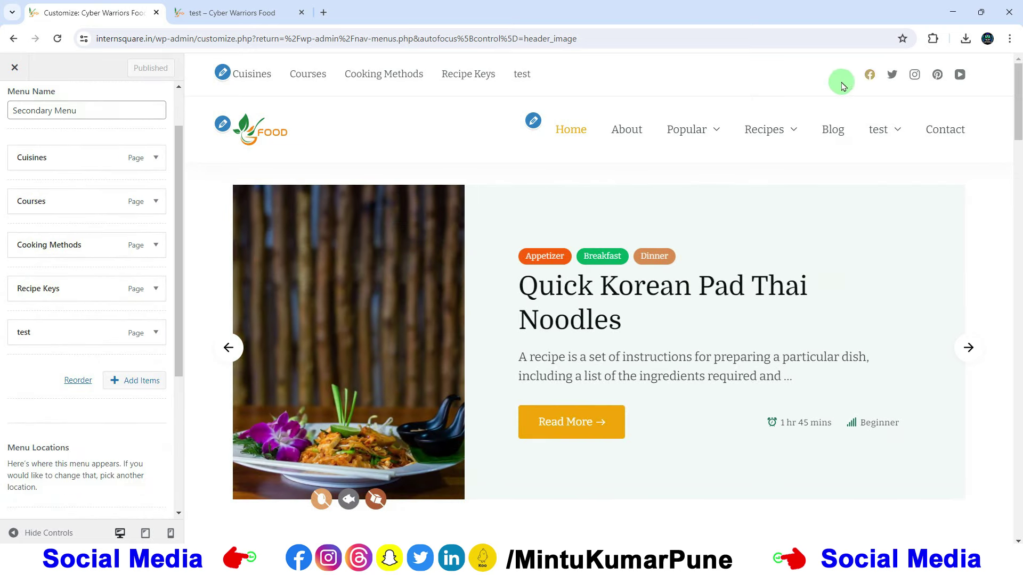
{"action": "scroll", "coordinate": [88, 160], "scroll_direction": "up", "scroll_amount": 2}
{"action": "left_click", "coordinate": [18, 103]}
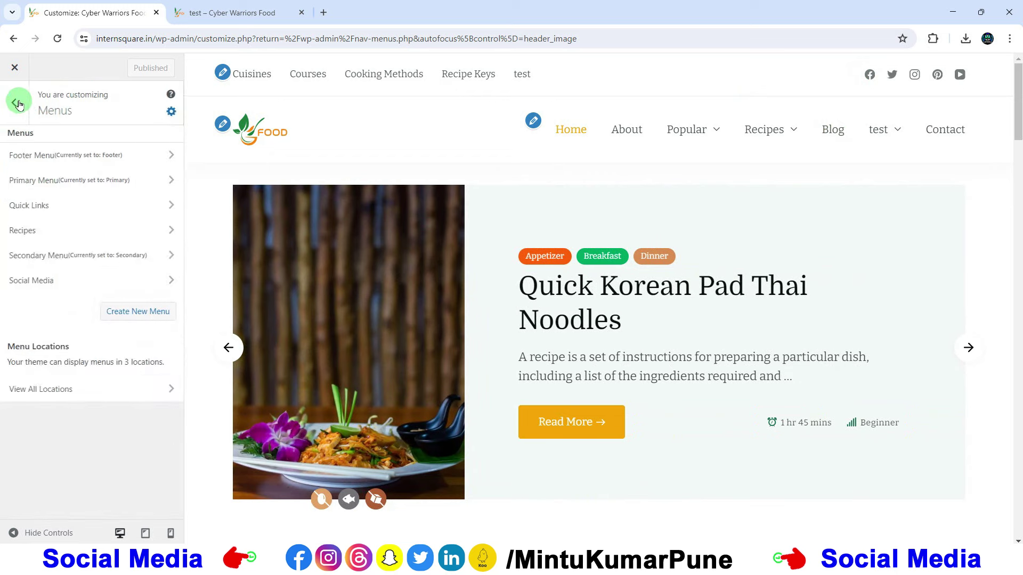
{"action": "left_click", "coordinate": [64, 205]}
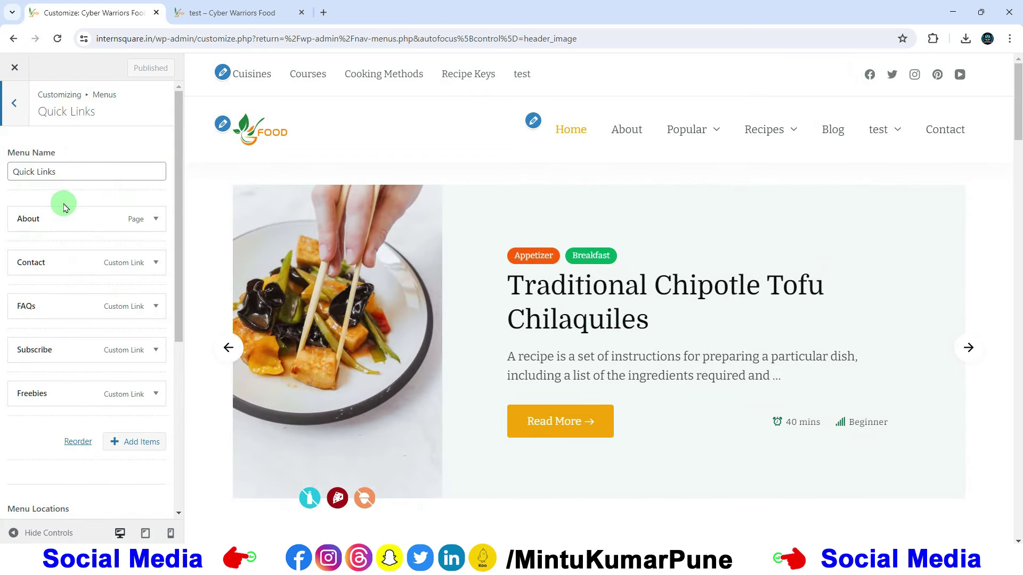
{"action": "scroll", "coordinate": [62, 205], "scroll_direction": "down", "scroll_amount": 5}
{"action": "scroll", "coordinate": [62, 206], "scroll_direction": "up", "scroll_amount": 5}
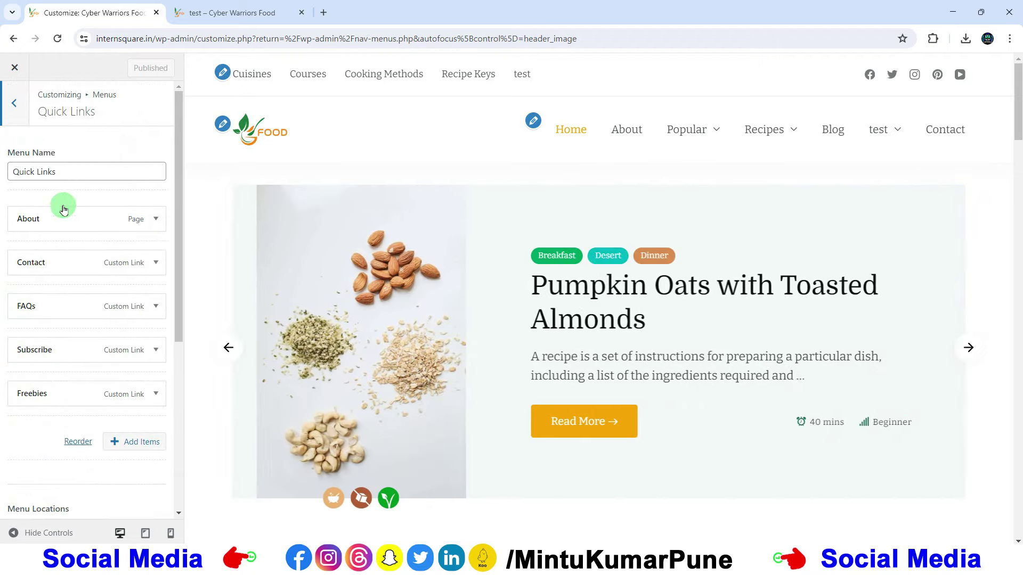
{"action": "left_click", "coordinate": [14, 109]}
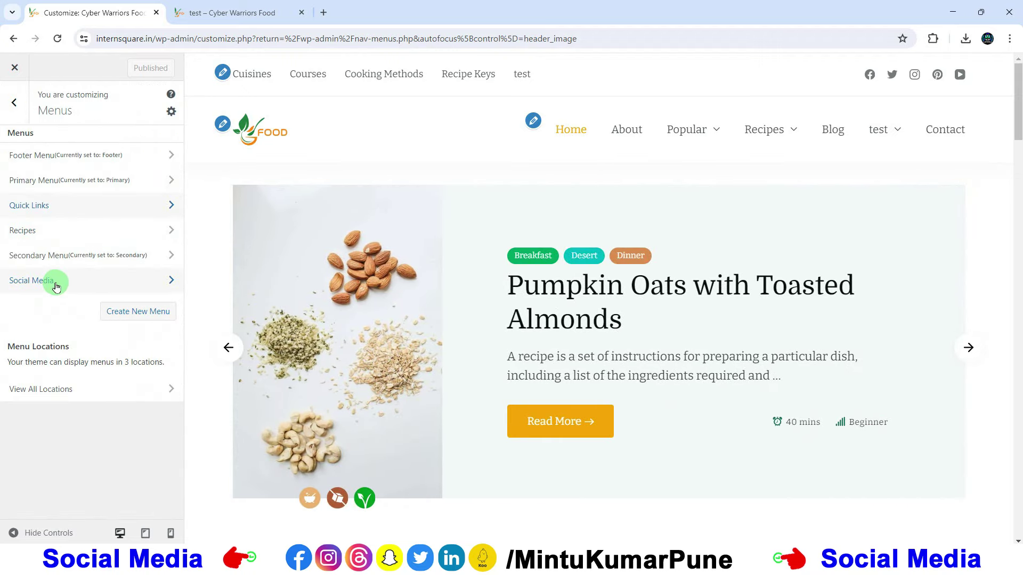
Open the Social Media menu in the customizer and test the header's Facebook icon link on the test page.
{"action": "left_click", "coordinate": [56, 286]}
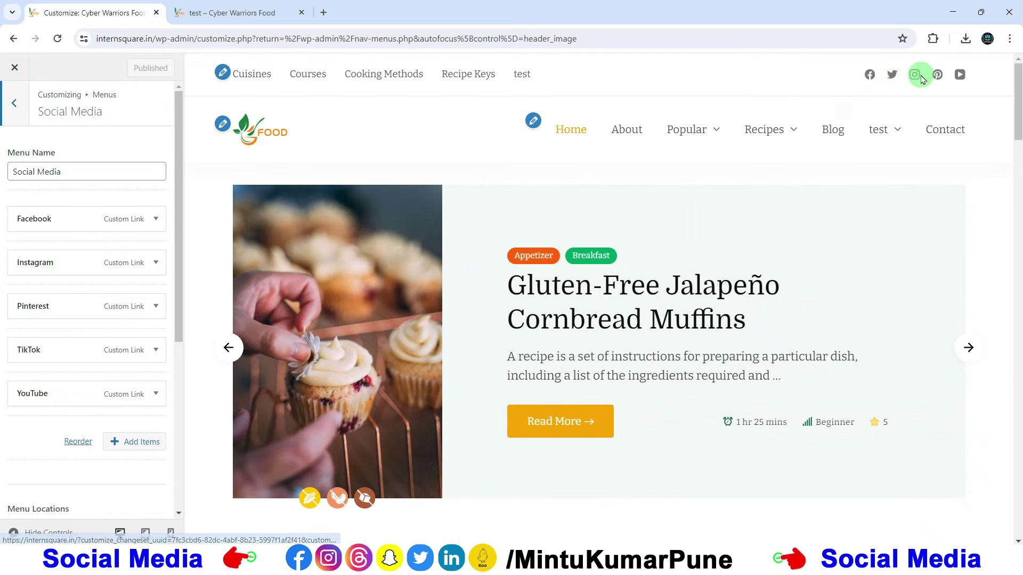
{"action": "left_click", "coordinate": [255, 13]}
{"action": "left_click", "coordinate": [776, 91]}
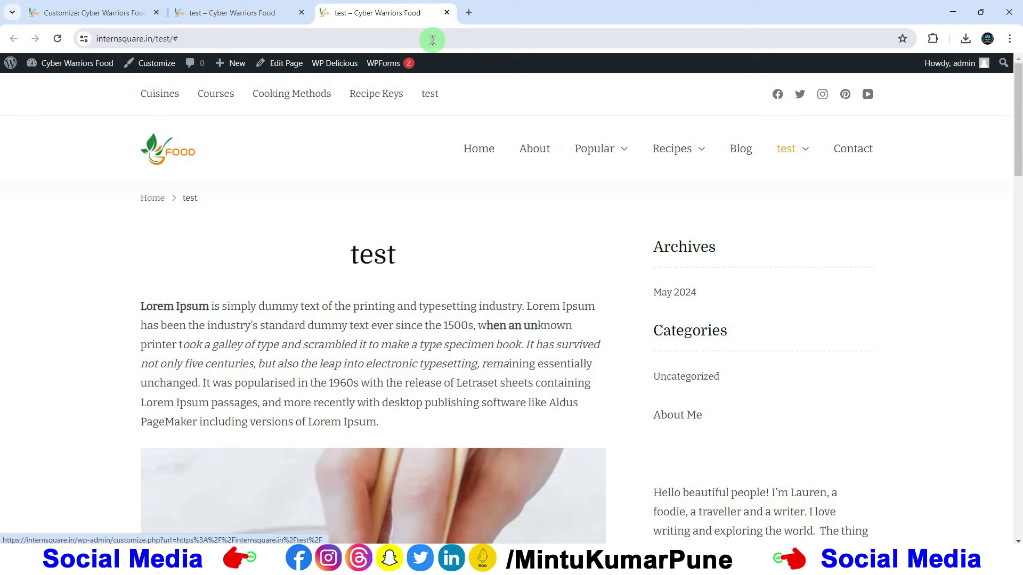
{"action": "left_click", "coordinate": [447, 12]}
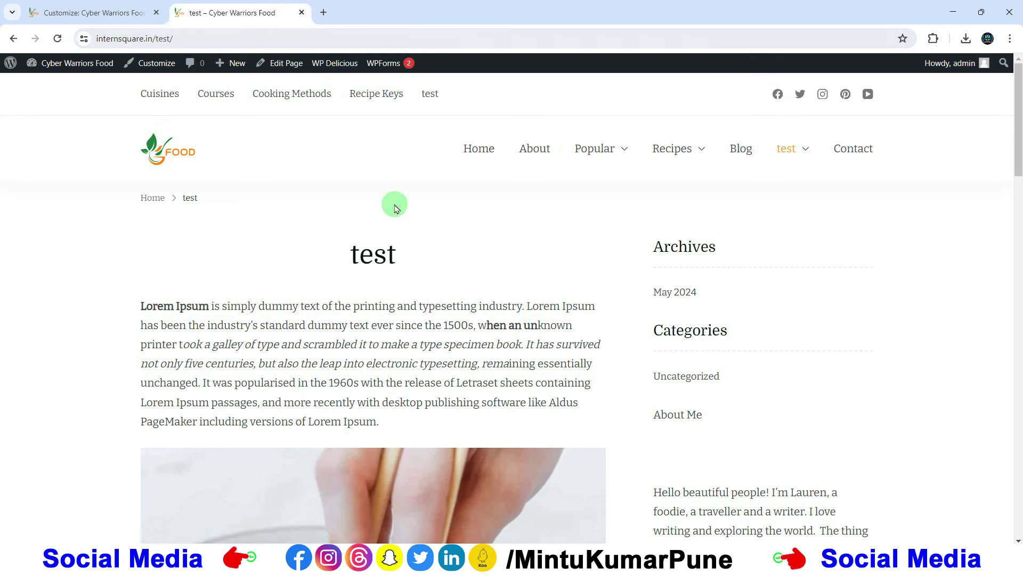
Replace the Facebook item's URL in the Social Media menu with the Facebook profile address and publish the change.
{"action": "left_click", "coordinate": [104, 15]}
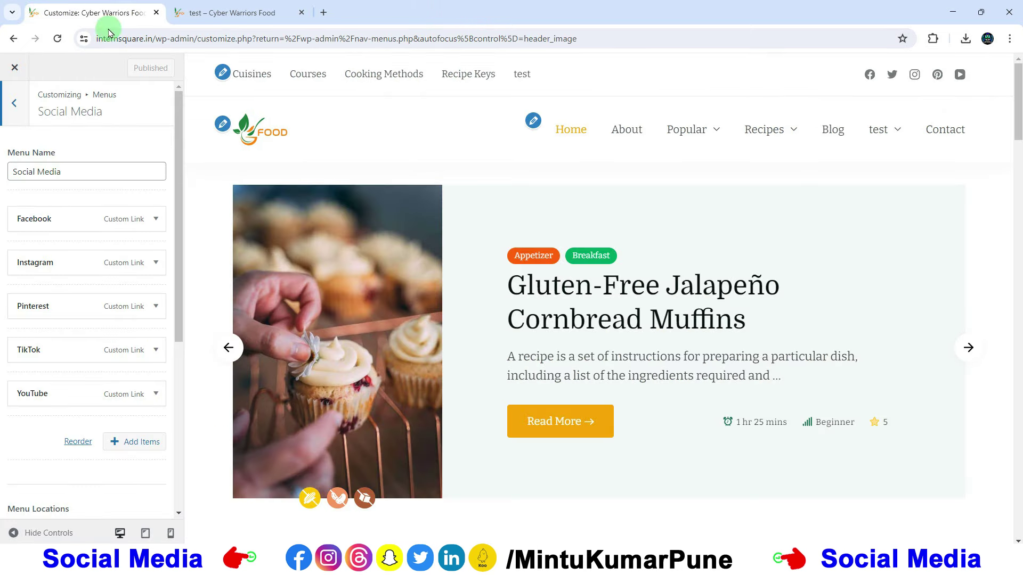
{"action": "left_click", "coordinate": [156, 220]}
{"action": "left_click_drag", "start_coordinate": [110, 256], "coordinate": [2, 269]}
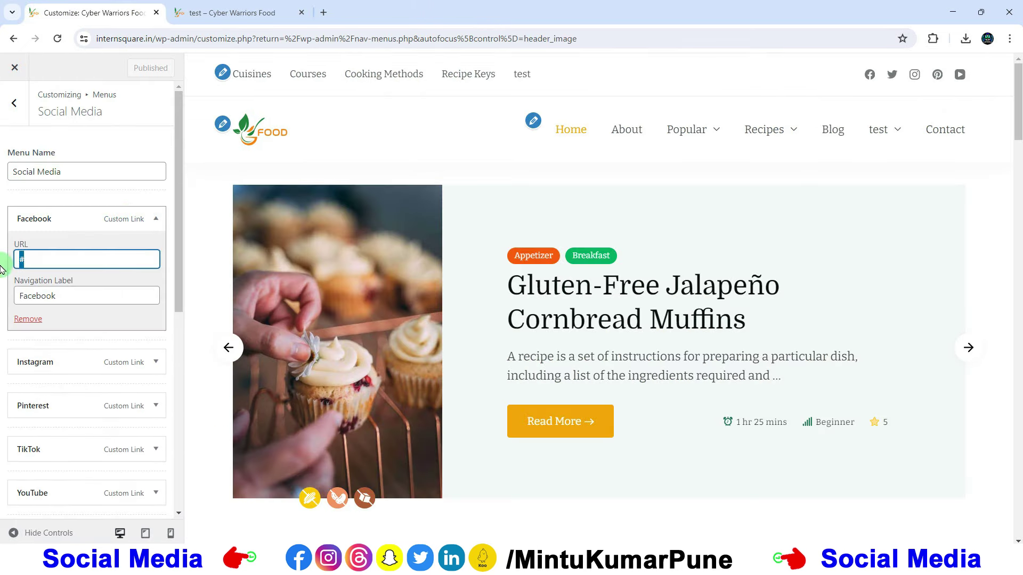
{"action": "right_click", "coordinate": [79, 263]}
{"action": "left_click", "coordinate": [128, 335]}
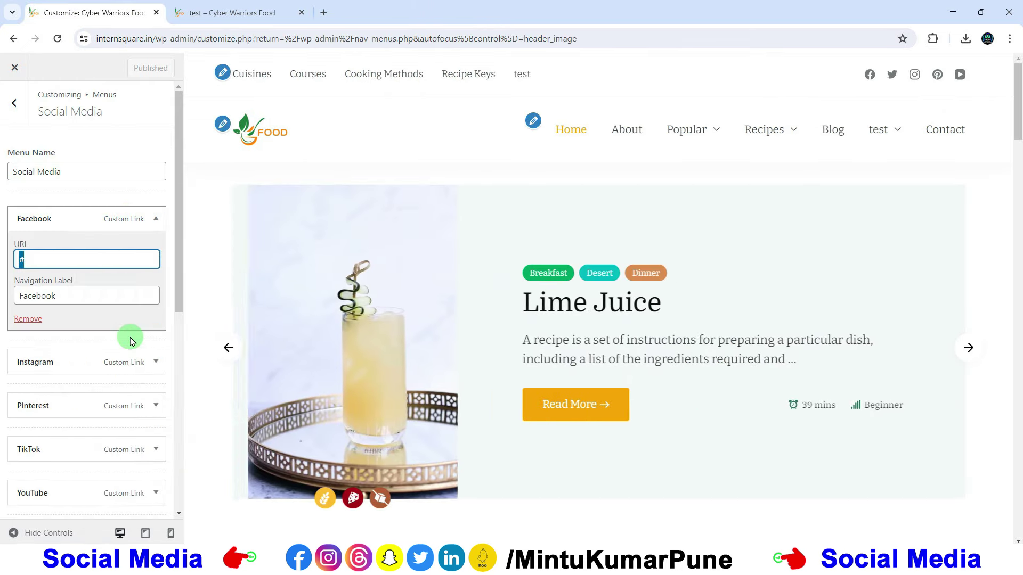
{"action": "left_click", "coordinate": [84, 297]}
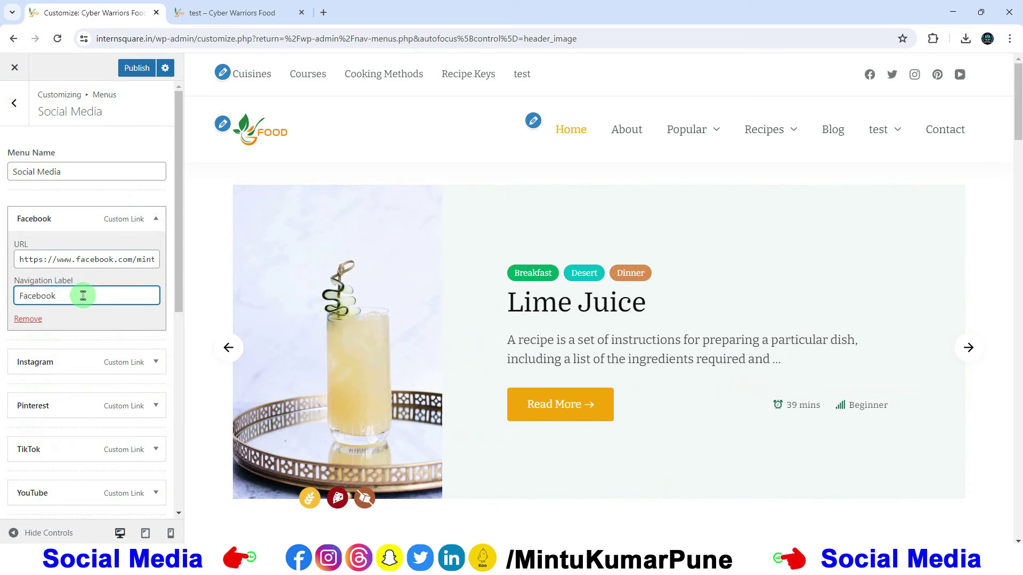
{"action": "left_click", "coordinate": [133, 76]}
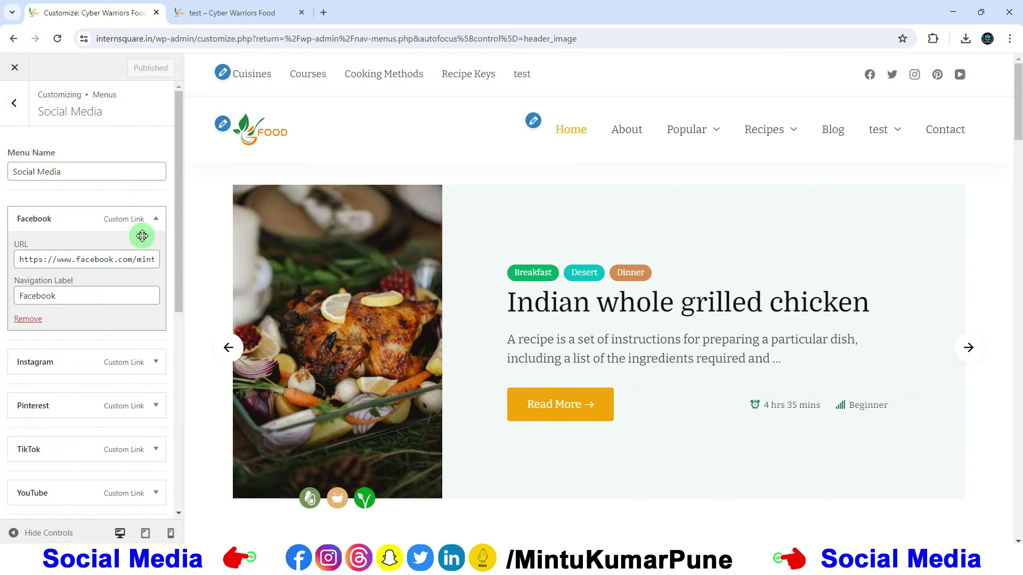
Reload the test page, retest the header's Facebook icon link, and collapse the Facebook item back in the customizer.
{"action": "scroll", "coordinate": [142, 244], "scroll_direction": "down", "scroll_amount": 1}
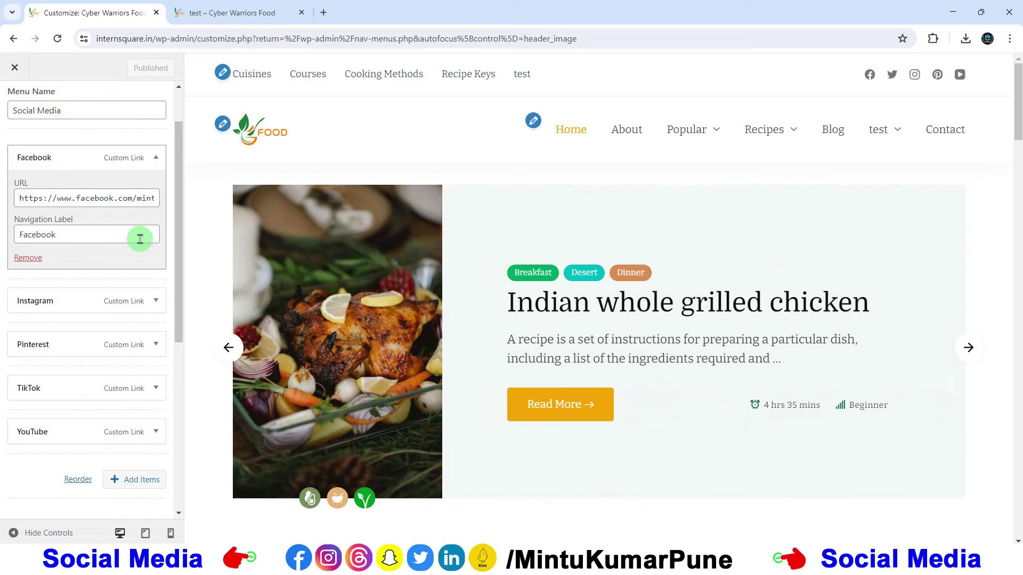
{"action": "left_click", "coordinate": [222, 13]}
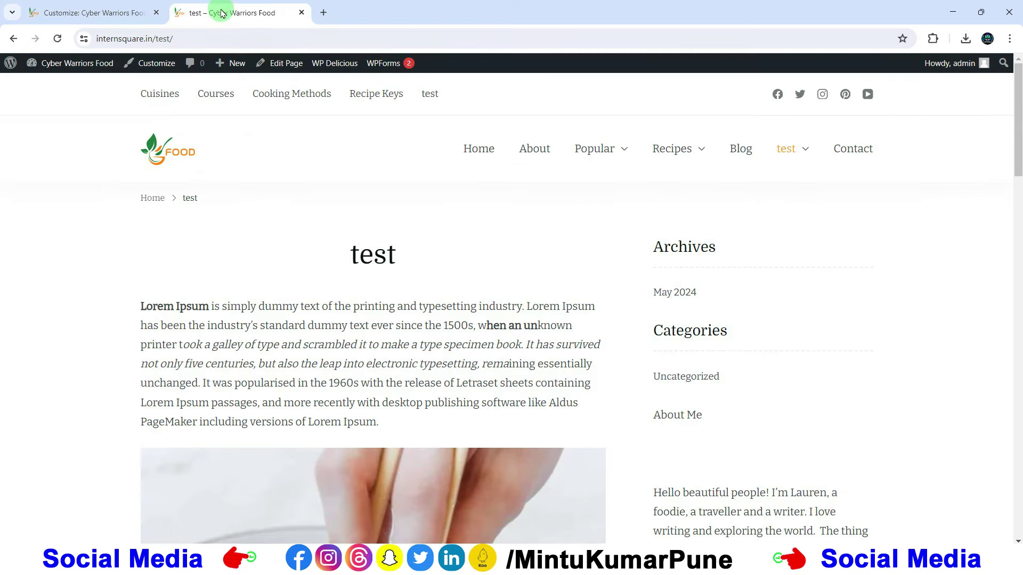
{"action": "left_click", "coordinate": [57, 38]}
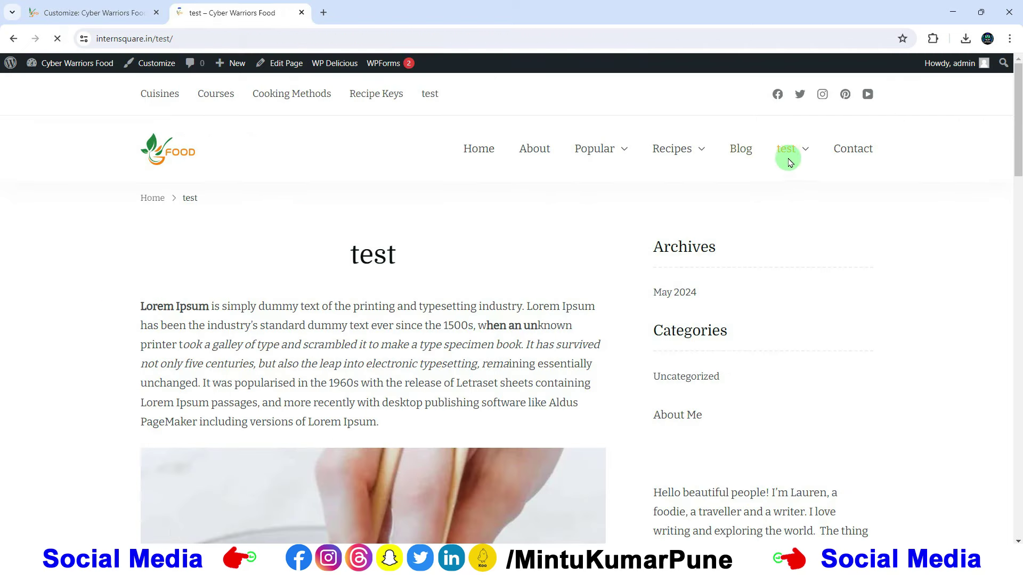
{"action": "left_click", "coordinate": [778, 96]}
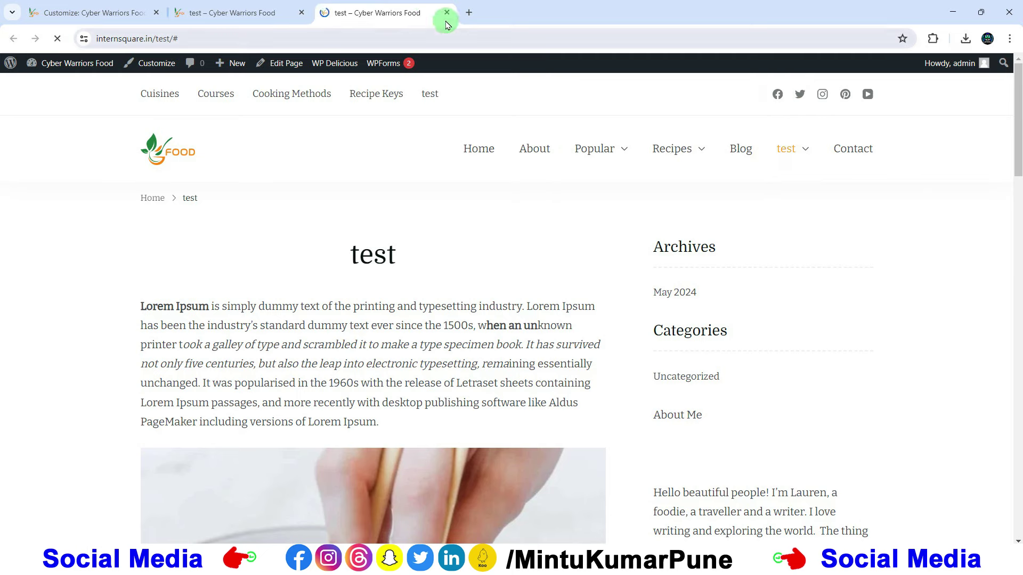
{"action": "left_click", "coordinate": [447, 12]}
{"action": "left_click", "coordinate": [83, 13]}
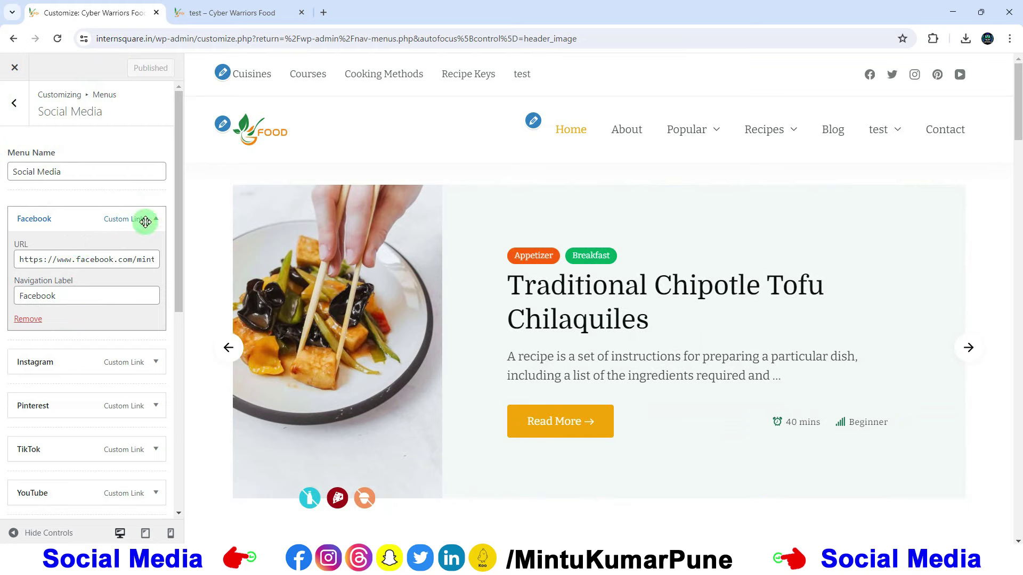
{"action": "left_click", "coordinate": [156, 219]}
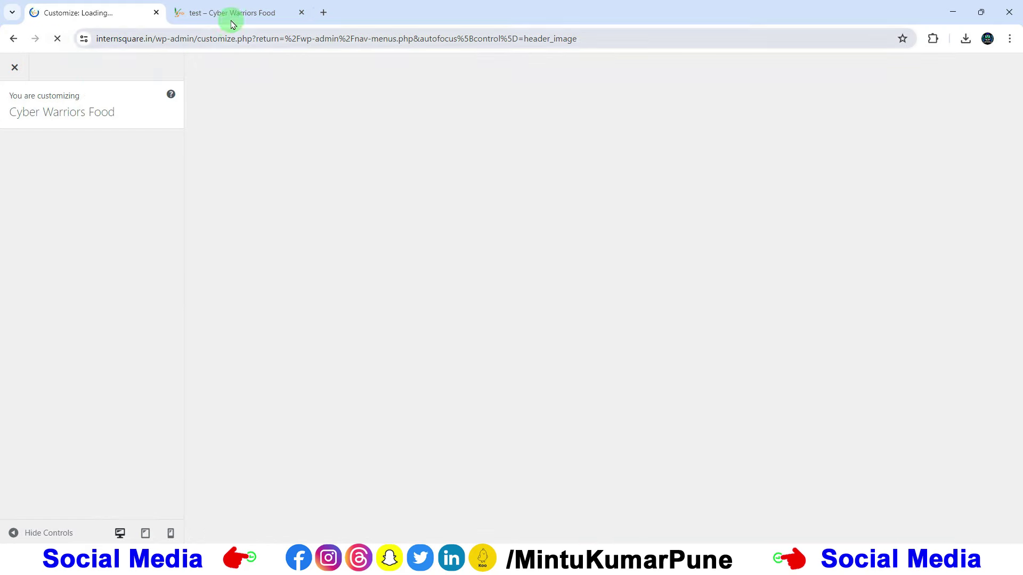
Examine the test page's footer link columns, including the Facebook link under Follow.
{"action": "left_click", "coordinate": [230, 14]}
{"action": "scroll", "coordinate": [325, 203], "scroll_direction": "down", "scroll_amount": 15}
{"action": "scroll", "coordinate": [320, 219], "scroll_direction": "down", "scroll_amount": 1}
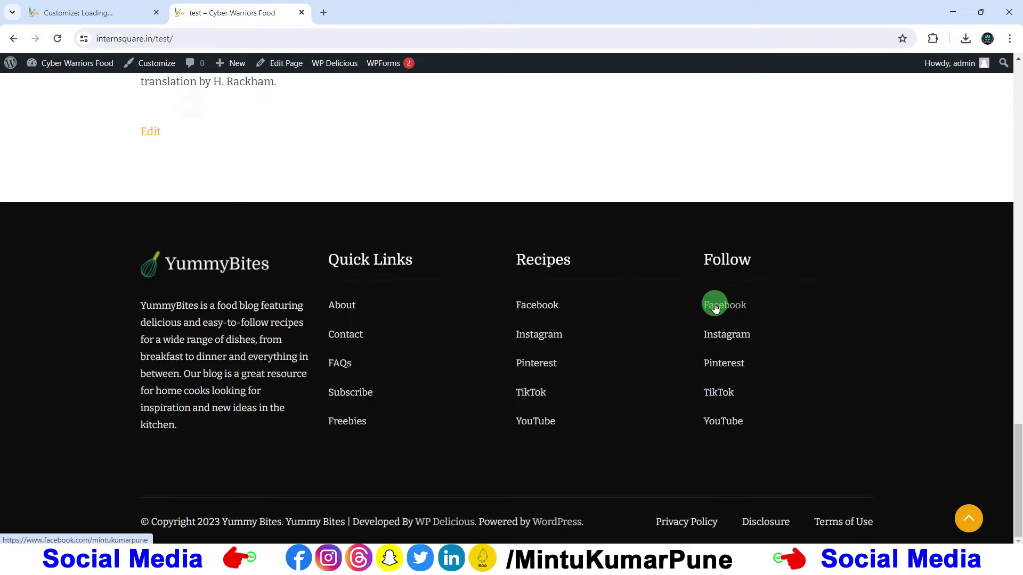
{"action": "scroll", "coordinate": [347, 262], "scroll_direction": "up", "scroll_amount": 16}
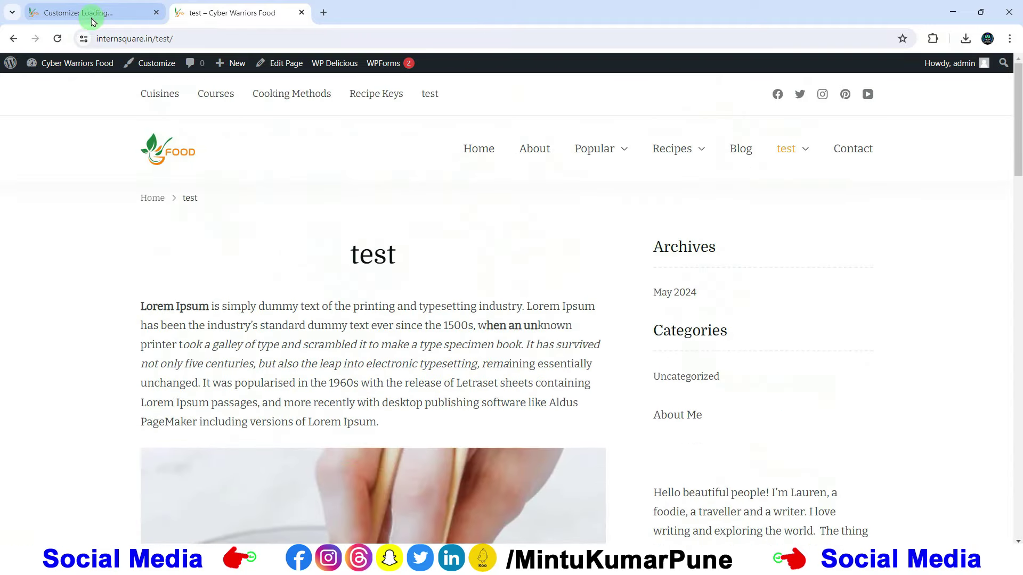
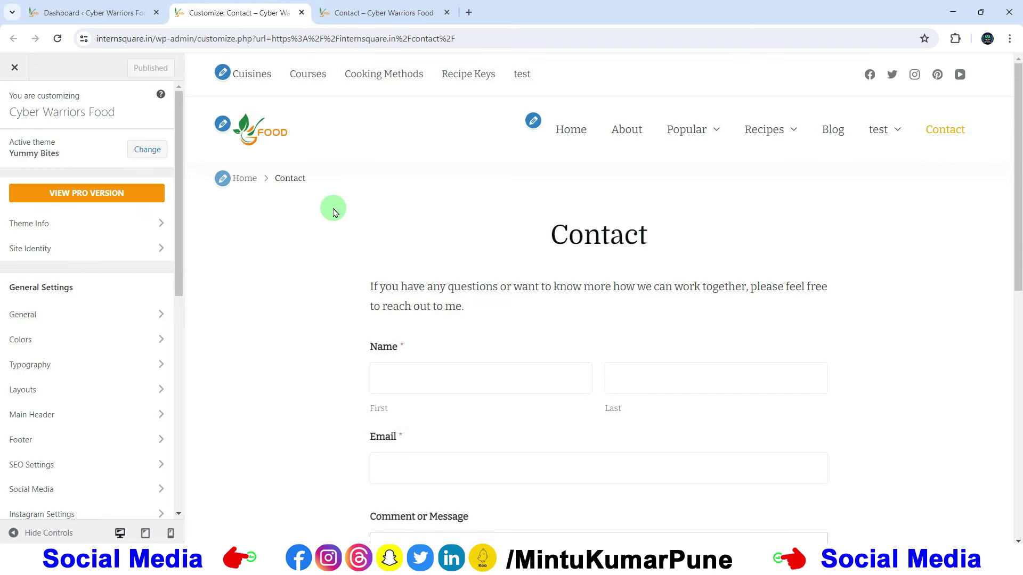
Open the breadcrumb's SEO settings in the customizer and examine the Contact page's intro text and form in the preview.
{"action": "left_click", "coordinate": [222, 180]}
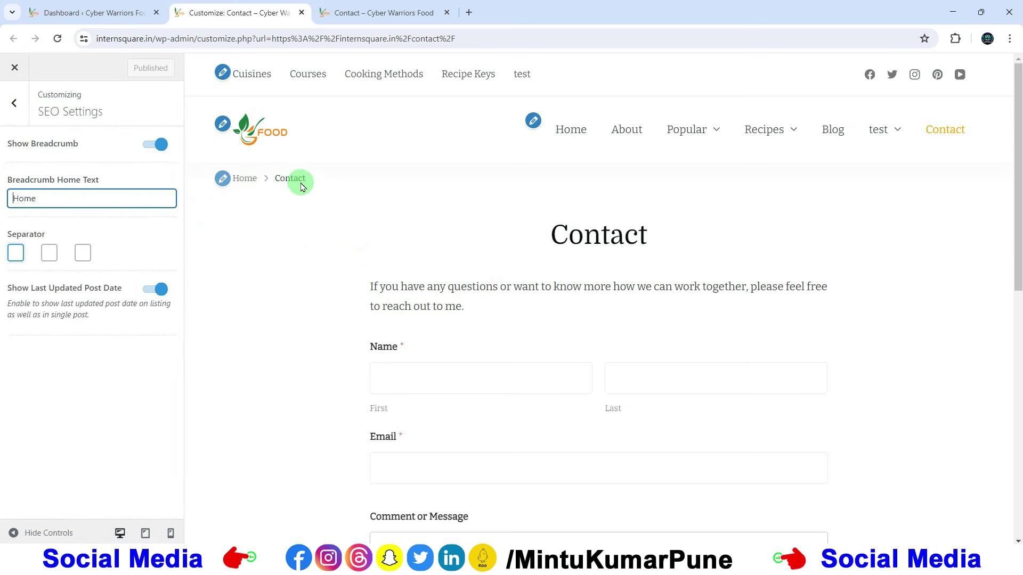
{"action": "scroll", "coordinate": [746, 373], "scroll_direction": "down", "scroll_amount": 5}
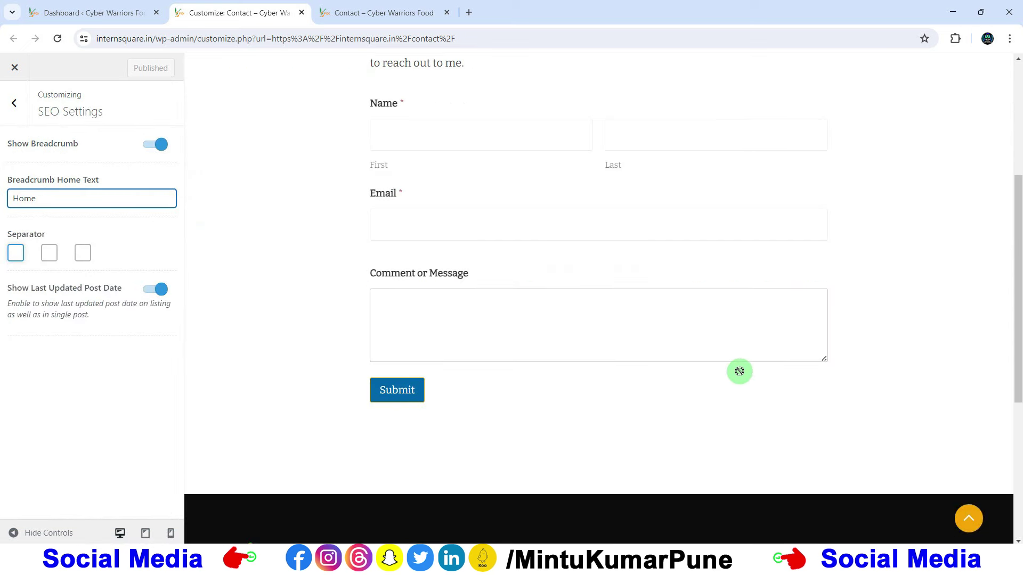
{"action": "scroll", "coordinate": [740, 371], "scroll_direction": "up", "scroll_amount": 2}
{"action": "left_click_drag", "start_coordinate": [481, 187], "coordinate": [347, 158]}
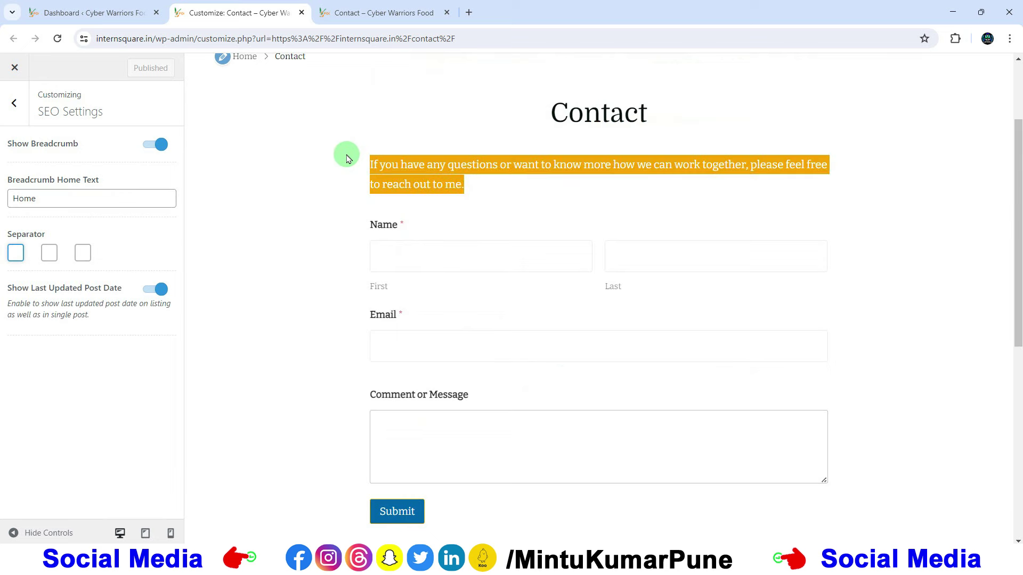
{"action": "left_click", "coordinate": [341, 190]}
{"action": "scroll", "coordinate": [343, 192], "scroll_direction": "up", "scroll_amount": 2}
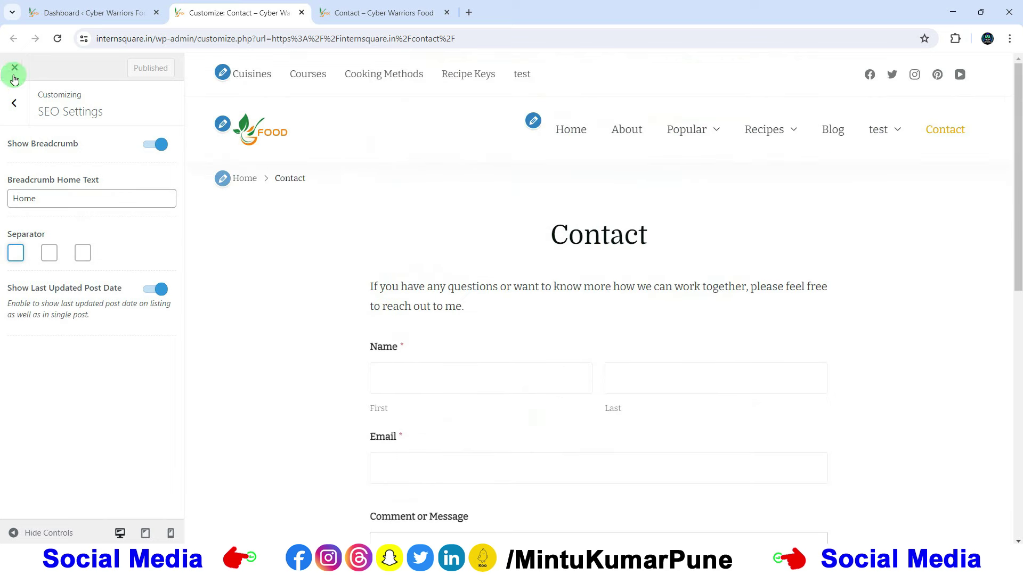
Close the customizer and open the Contact page for editing in a new tab from the list of all pages.
{"action": "left_click", "coordinate": [301, 12]}
{"action": "left_click", "coordinate": [84, 16]}
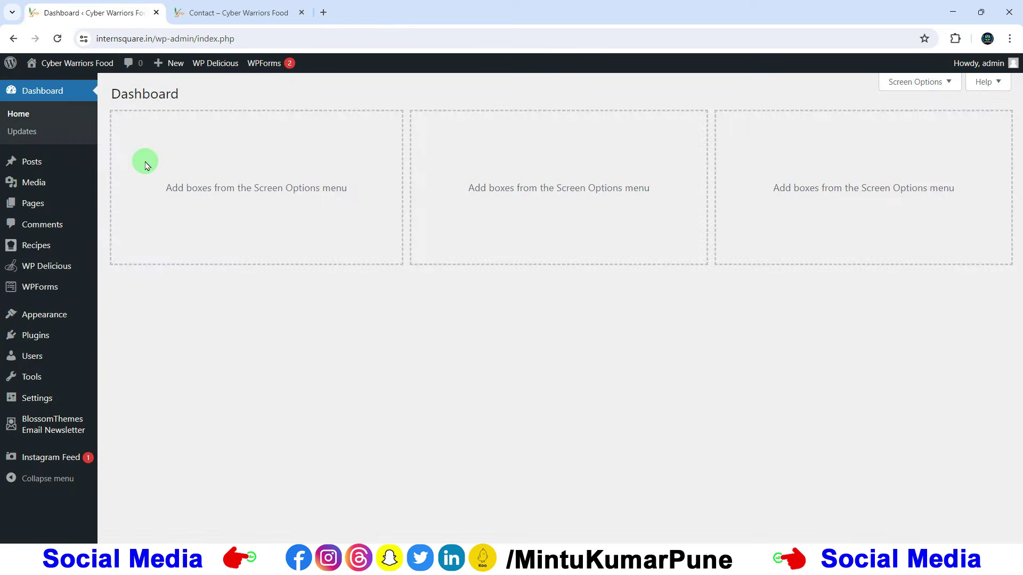
{"action": "mouse_move", "coordinate": [79, 203]}
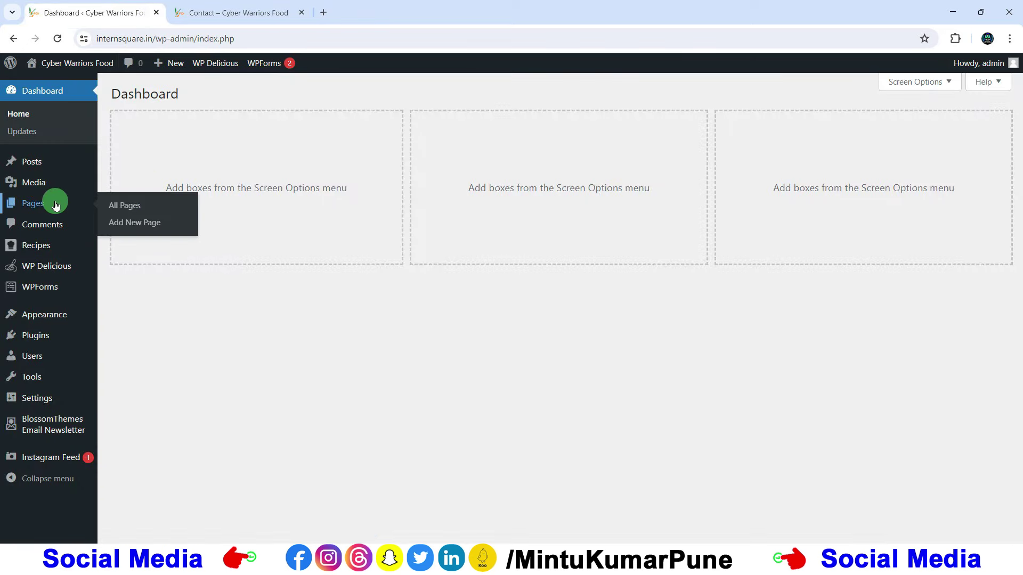
{"action": "left_click", "coordinate": [148, 204]}
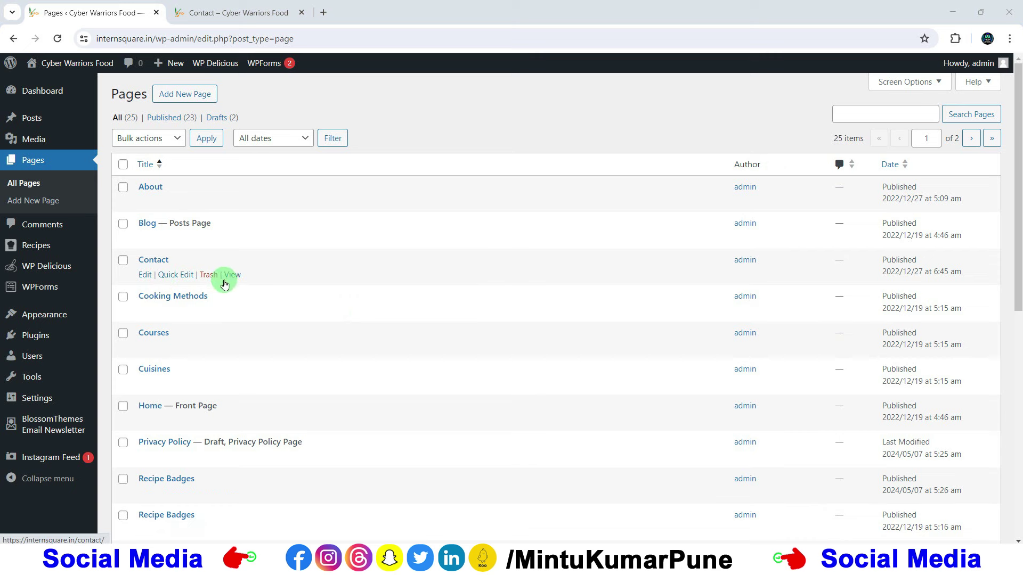
{"action": "right_click", "coordinate": [148, 282]}
{"action": "left_click", "coordinate": [172, 289]}
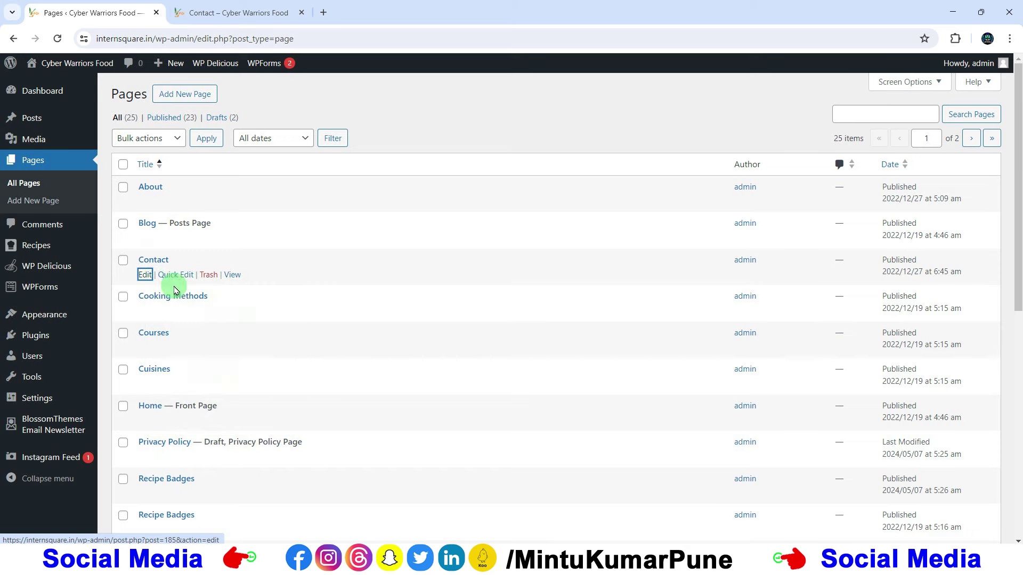
{"action": "left_click", "coordinate": [377, 14]}
{"action": "left_click_drag", "start_coordinate": [377, 15], "coordinate": [231, 15]}
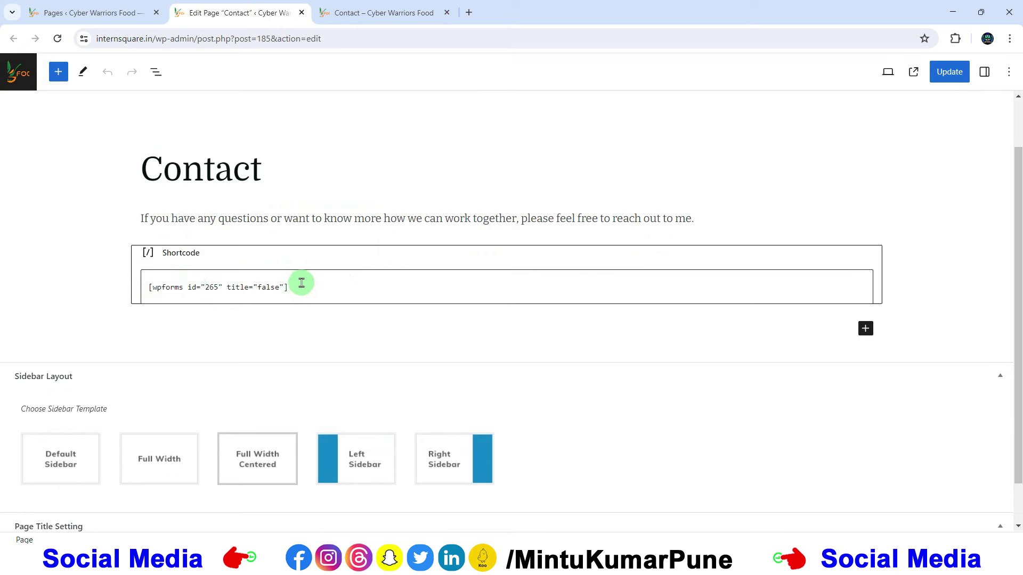
Set the title attribute in the Contact page's wpforms shortcode to "true" and update the page.
{"action": "double_click", "coordinate": [270, 290]}
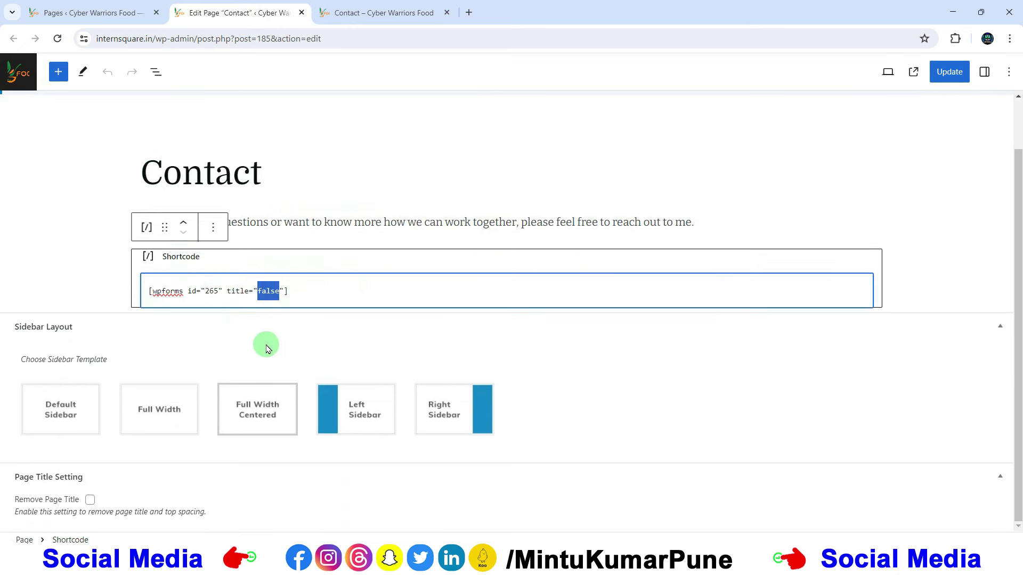
{"action": "type", "text": "tru"}
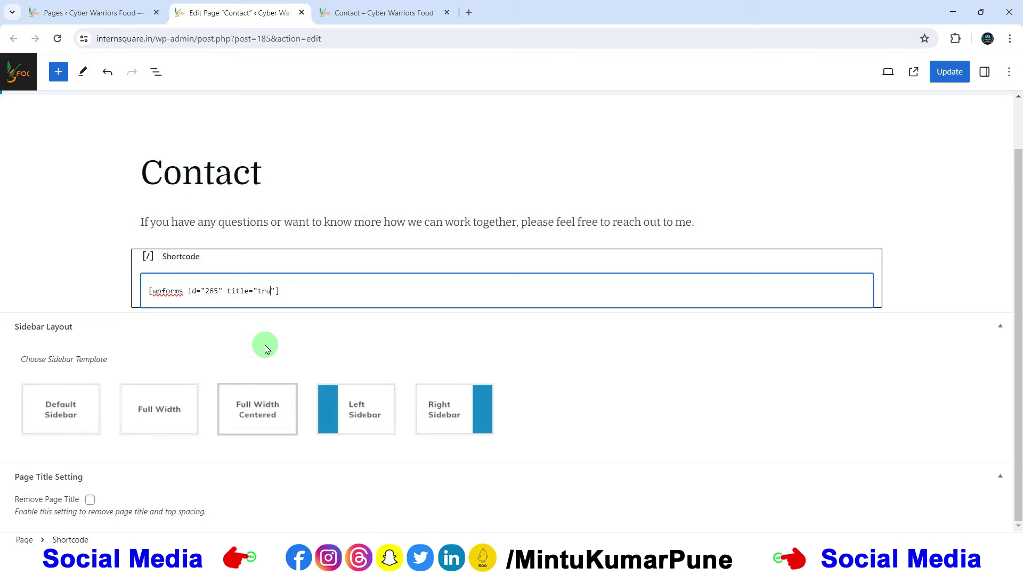
{"action": "left_click", "coordinate": [964, 73]}
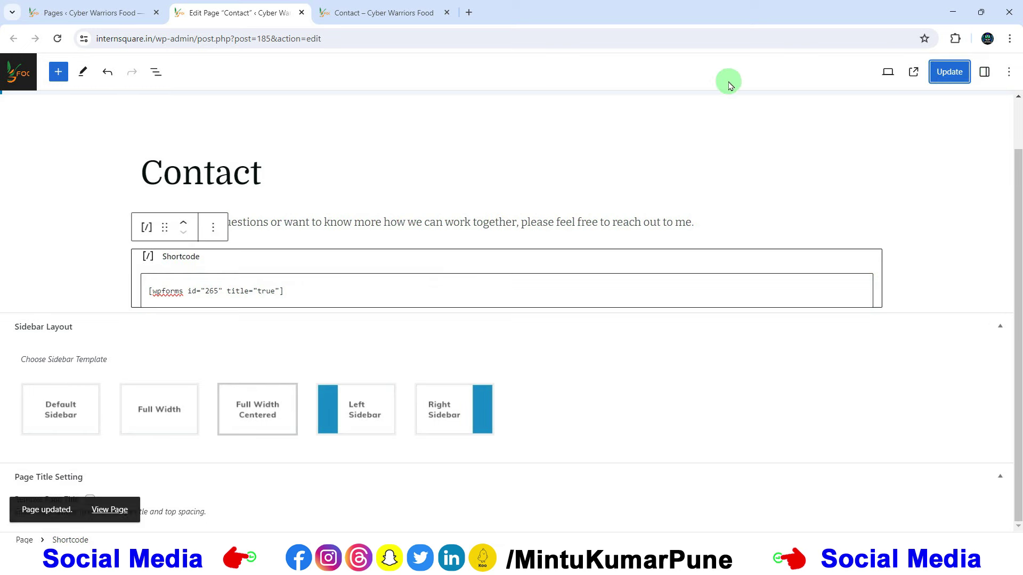
Reload the live Contact page and examine the heading above the contact form.
{"action": "left_click", "coordinate": [379, 13]}
{"action": "left_click", "coordinate": [58, 39]}
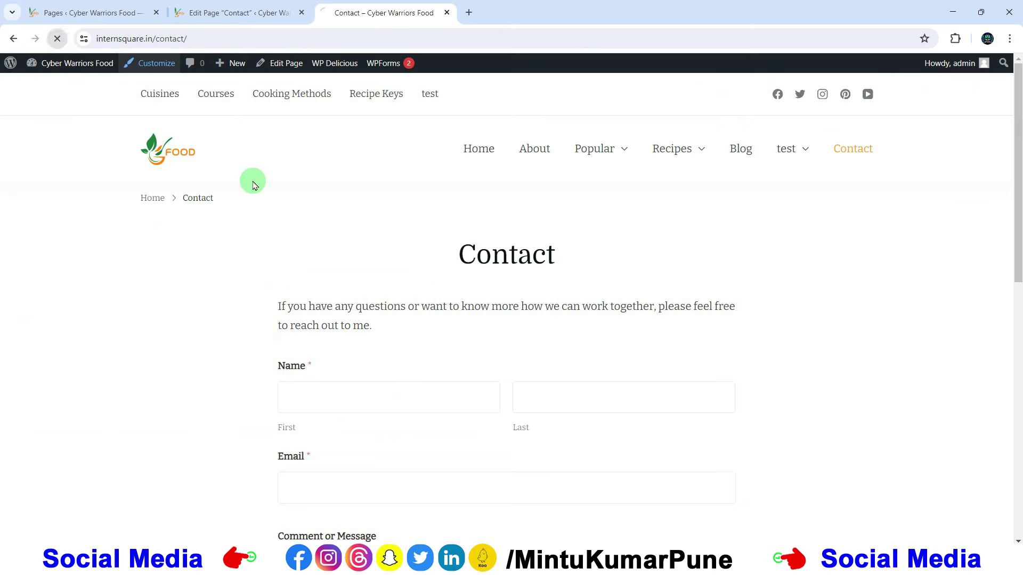
{"action": "scroll", "coordinate": [255, 369], "scroll_direction": "down", "scroll_amount": 1}
{"action": "scroll", "coordinate": [255, 369], "scroll_direction": "down", "scroll_amount": 2}
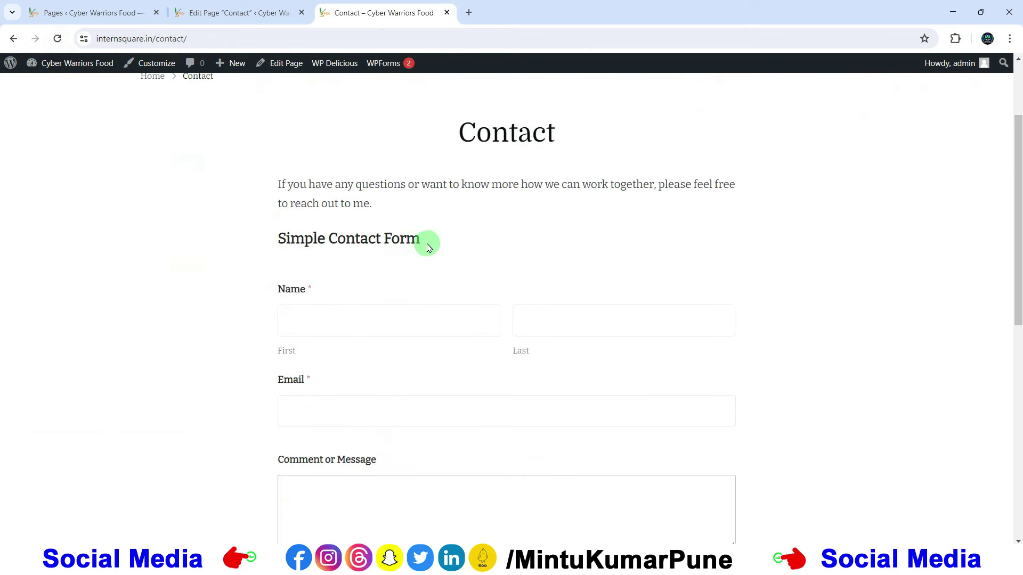
{"action": "left_click_drag", "start_coordinate": [422, 241], "coordinate": [290, 245]}
Undo the shortcode's title change in the Contact page editor and save the page.
{"action": "left_click", "coordinate": [197, 21]}
{"action": "left_click", "coordinate": [276, 299]}
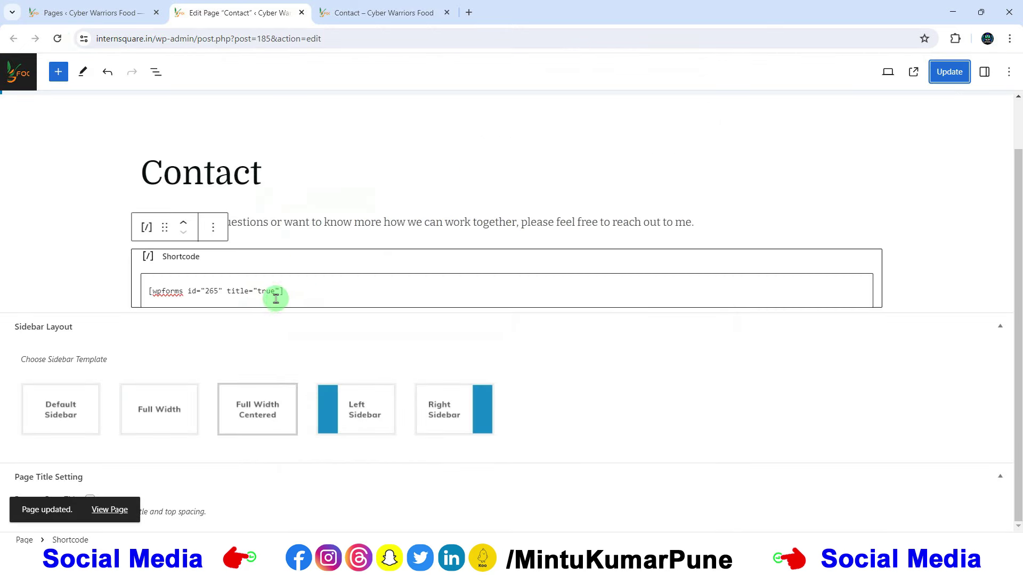
{"action": "left_click", "coordinate": [269, 291]}
{"action": "key", "text": "ctrl+z"}
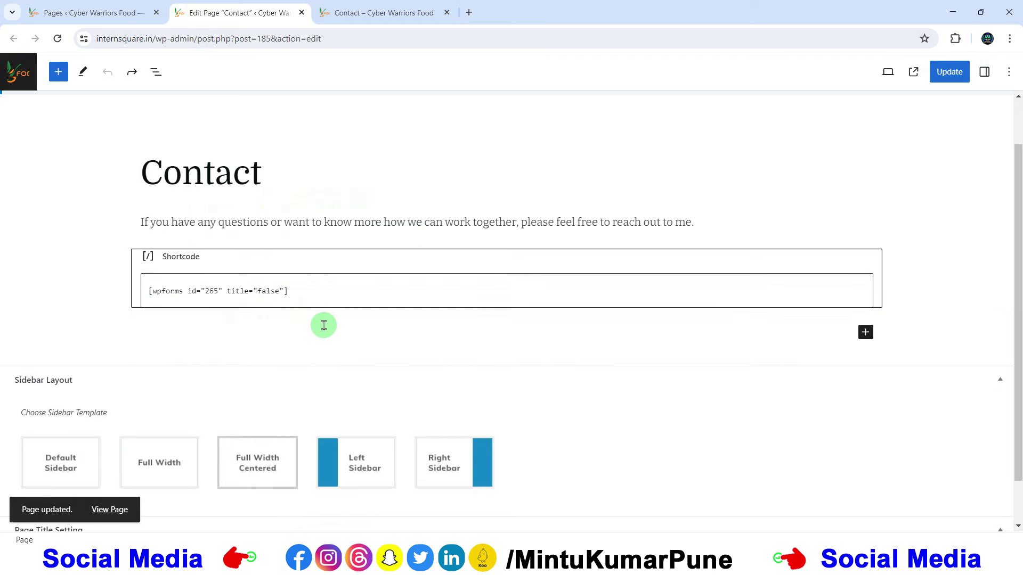
{"action": "key", "text": "ctrl+s"}
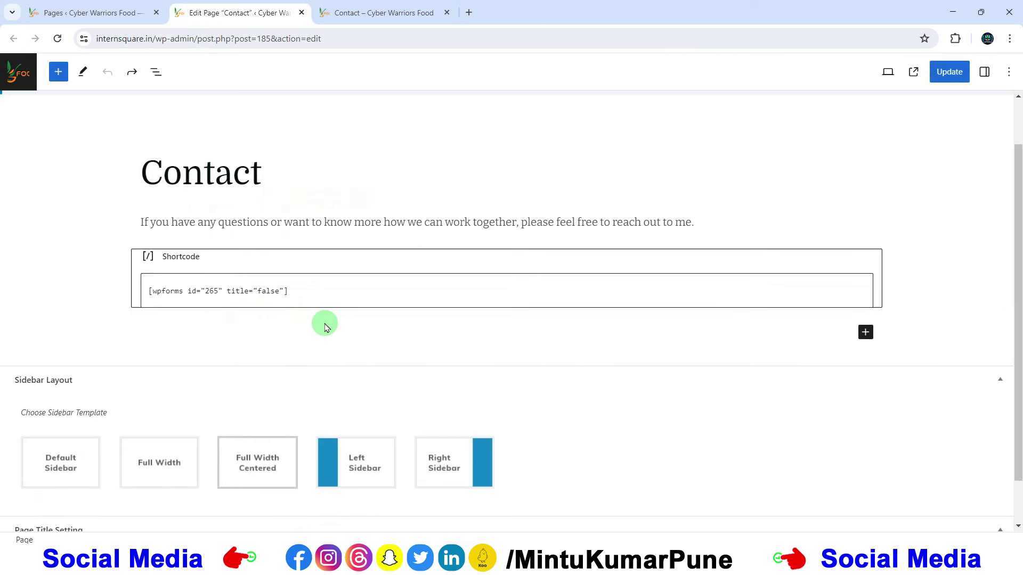
Choose the Default Sidebar template for the Contact page and check the live page.
{"action": "scroll", "coordinate": [298, 322], "scroll_direction": "down", "scroll_amount": 2}
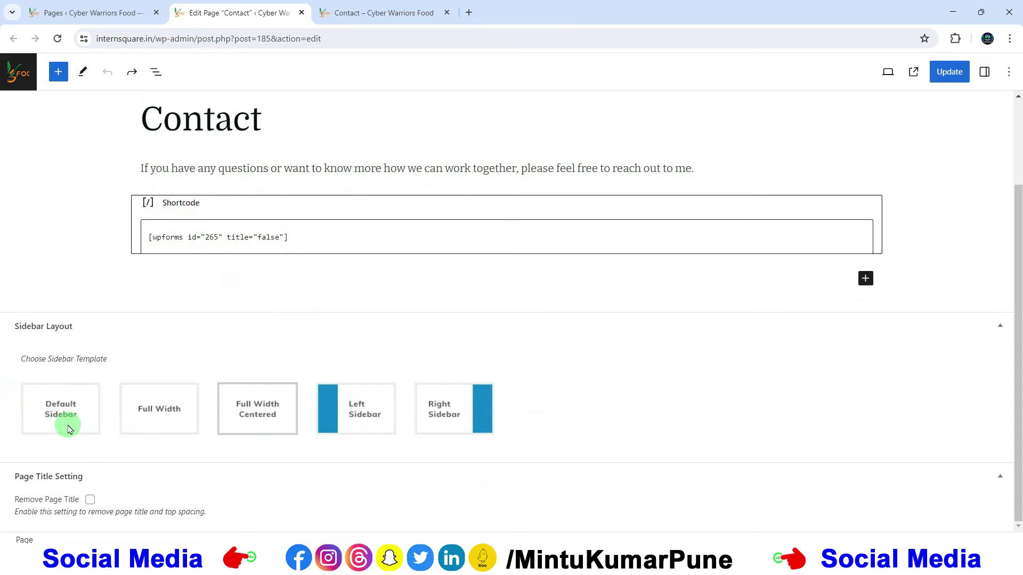
{"action": "left_click", "coordinate": [373, 13]}
{"action": "scroll", "coordinate": [374, 144], "scroll_direction": "down", "scroll_amount": 5}
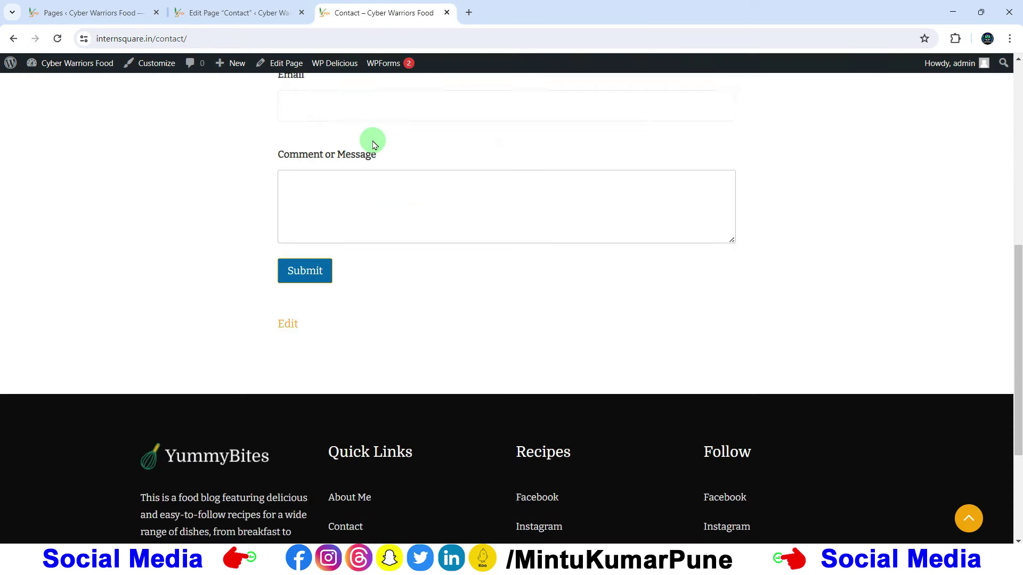
{"action": "scroll", "coordinate": [375, 145], "scroll_direction": "up", "scroll_amount": 5}
{"action": "left_click", "coordinate": [238, 12]}
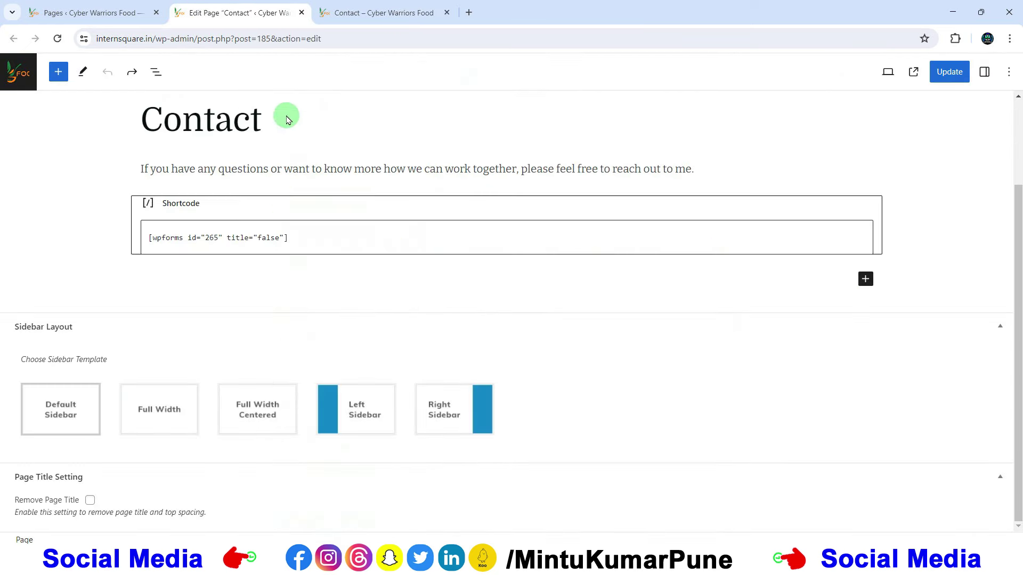
Replace the Contact page's intro paragraph with a phone number followed by "Email:" and a contact e-mail address.
{"action": "left_click", "coordinate": [187, 214]}
{"action": "left_click", "coordinate": [285, 222]}
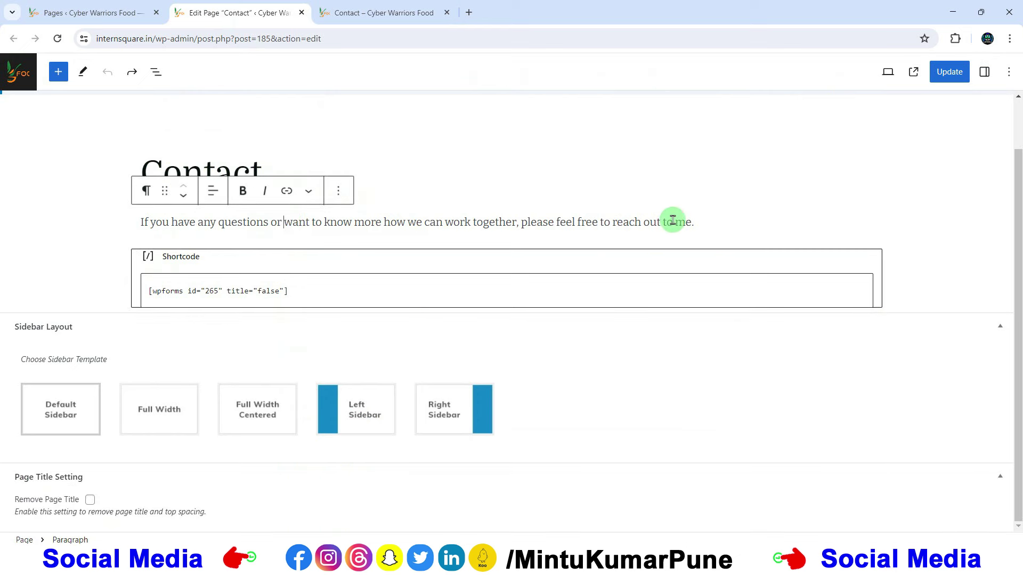
{"action": "mouse_move", "coordinate": [701, 221]}
{"action": "left_mouse_down"}
{"action": "mouse_move", "coordinate": [514, 231]}
{"action": "mouse_move", "coordinate": [166, 224]}
{"action": "mouse_move", "coordinate": [695, 205]}
{"action": "left_mouse_up"}
{"action": "left_click", "coordinate": [159, 228]}
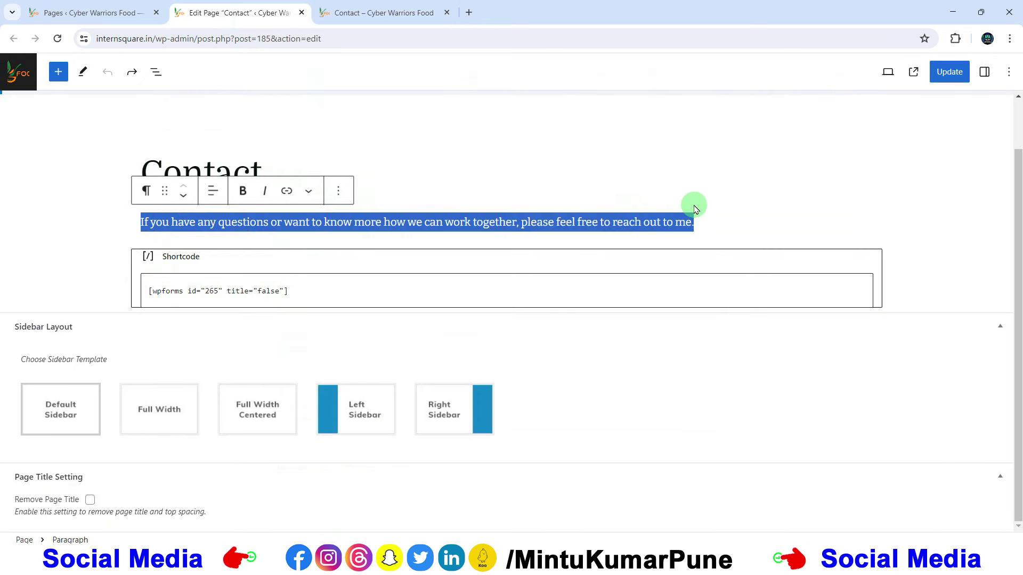
{"action": "key", "text": "BackSpace"}
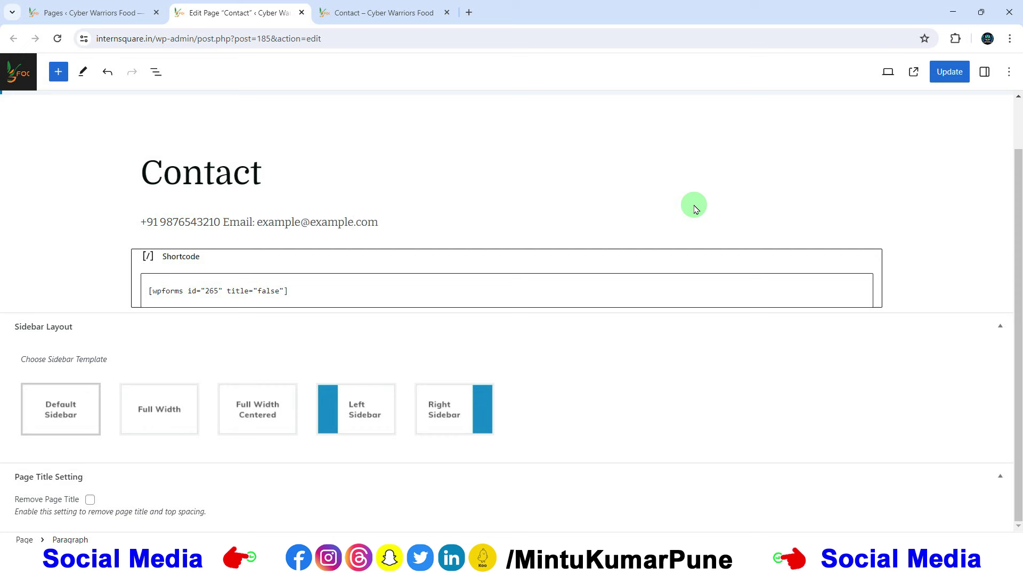
Add spacing before and after the "Email:" label in the contact paragraph and make the label bold.
{"action": "left_click", "coordinate": [259, 222]}
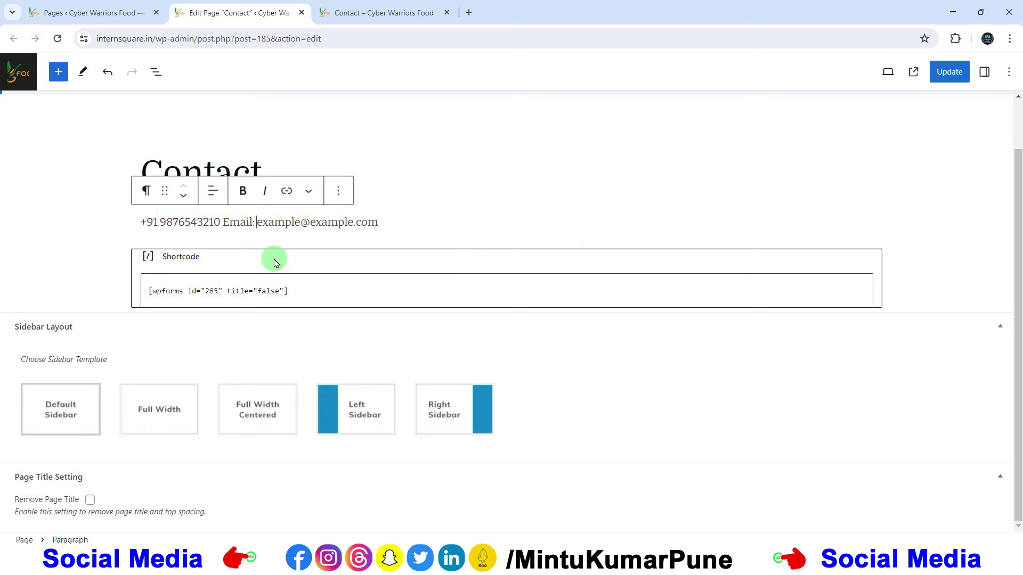
{"action": "left_click", "coordinate": [223, 223]}
{"action": "left_click_drag", "start_coordinate": [265, 222], "coordinate": [287, 222]}
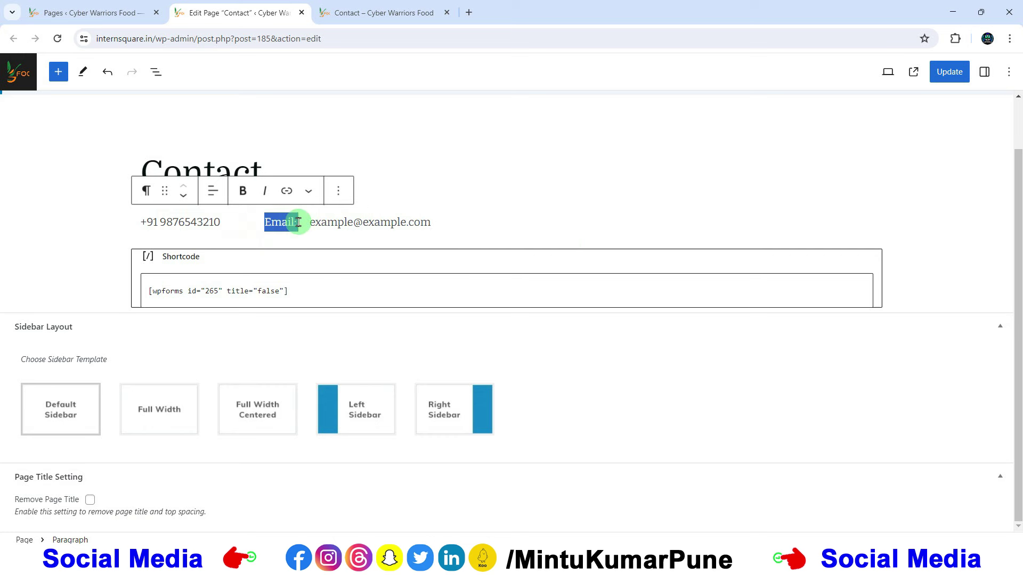
{"action": "left_click", "coordinate": [243, 191]}
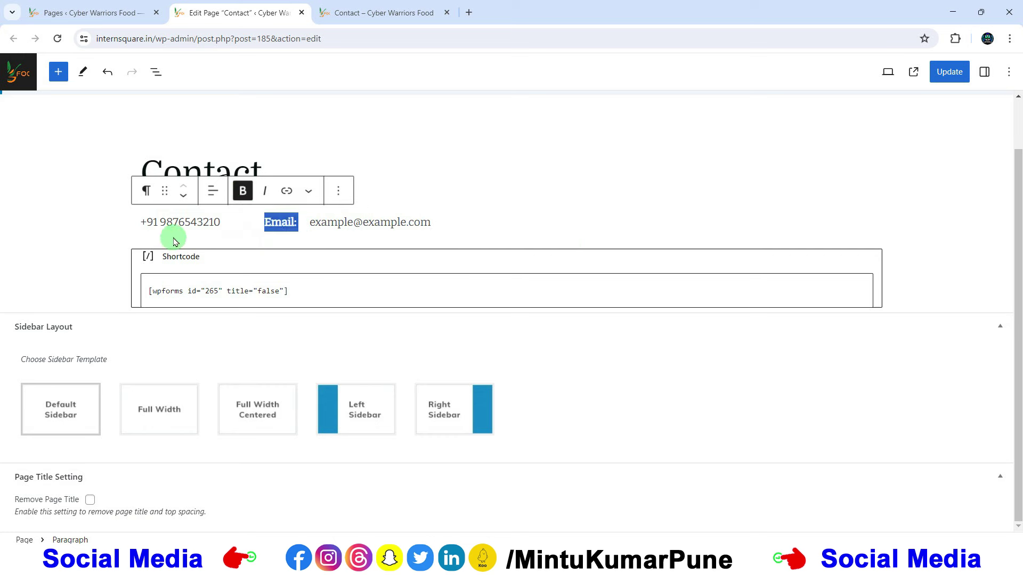
Insert a bold "Call:" label before the phone number in the contact paragraph.
{"action": "left_click", "coordinate": [162, 232]}
{"action": "left_click", "coordinate": [232, 221]}
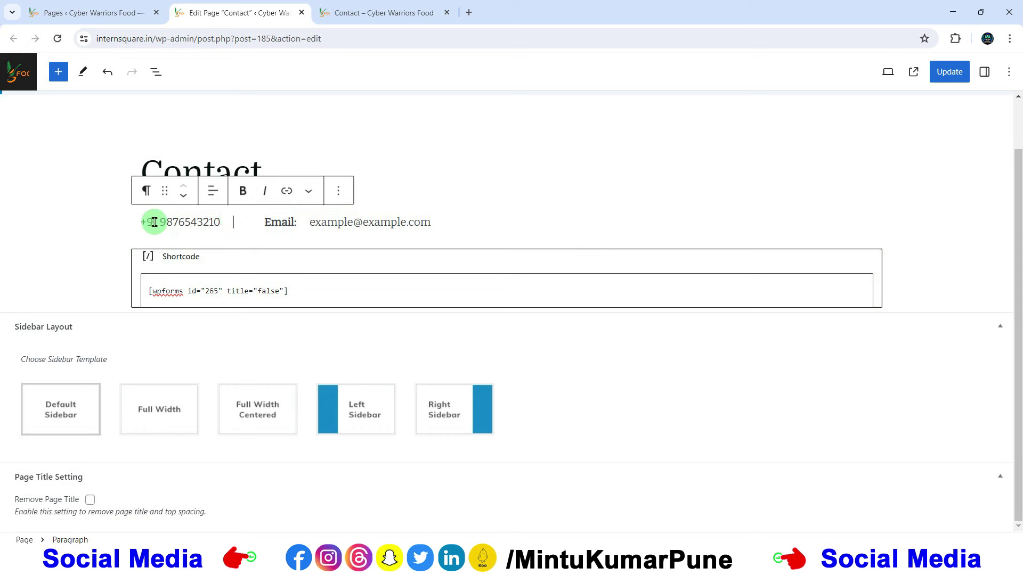
{"action": "key", "text": "Home"}
{"action": "type", "text": "Call:"}
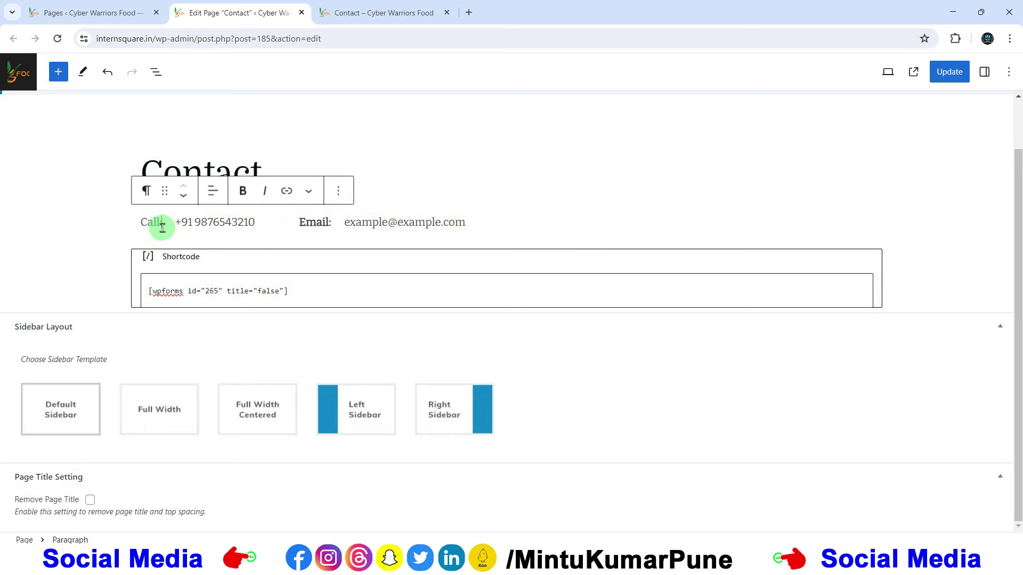
{"action": "left_click", "coordinate": [237, 192]}
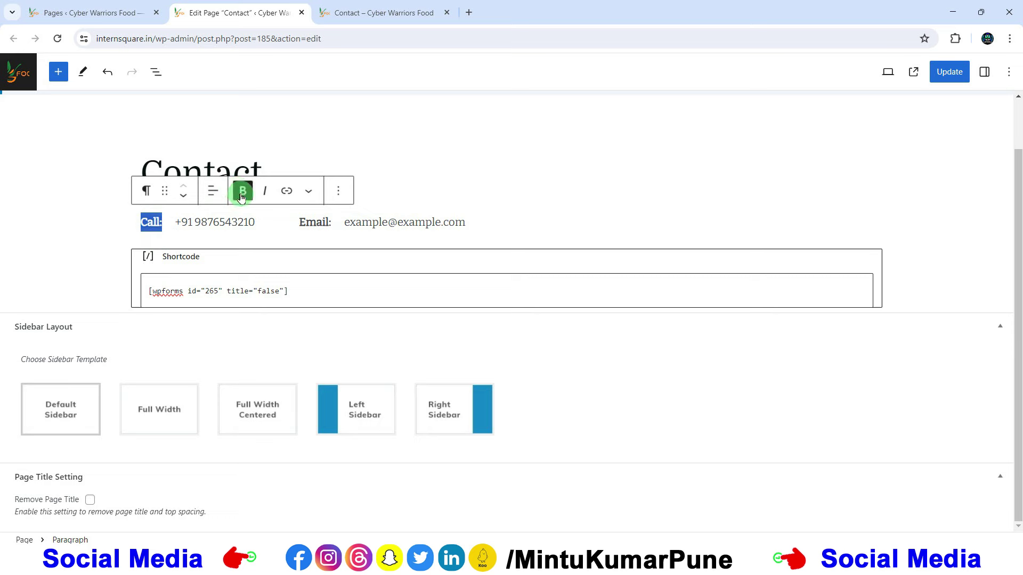
Update the Contact page and review its contact details and sidebar on the live site.
{"action": "left_click", "coordinate": [950, 72]}
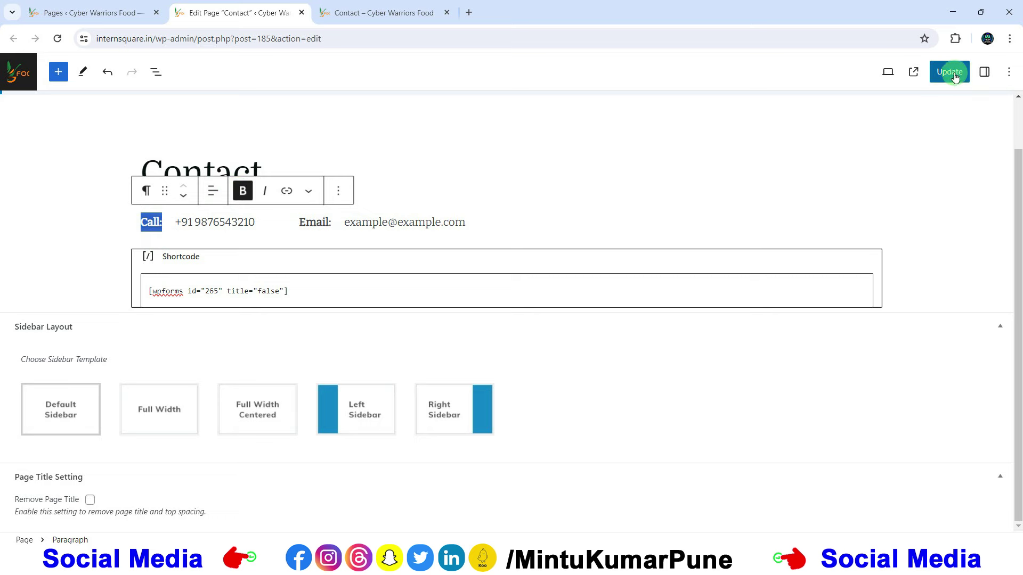
{"action": "left_click", "coordinate": [395, 14]}
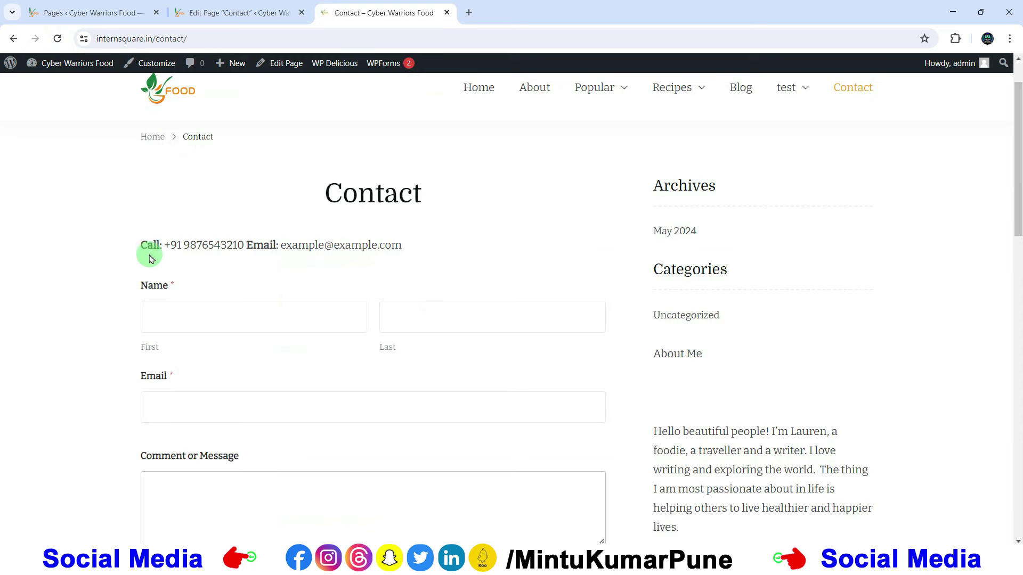
{"action": "scroll", "coordinate": [272, 261], "scroll_direction": "down", "scroll_amount": 8}
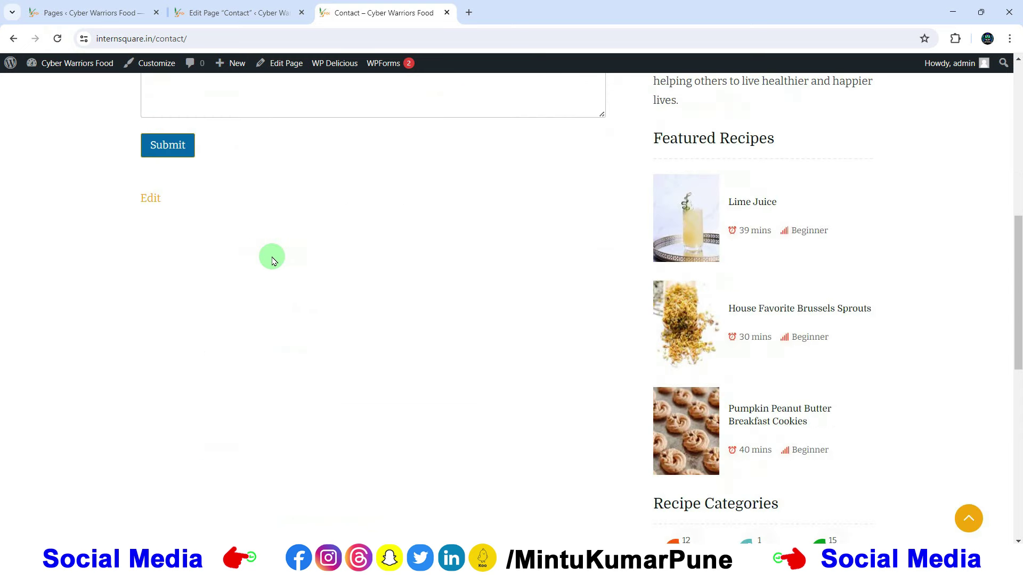
Set the Contact page's sidebar layout to Full Width, update the page and check the result on the live site.
{"action": "scroll", "coordinate": [272, 261], "scroll_direction": "up", "scroll_amount": 6}
{"action": "scroll", "coordinate": [272, 261], "scroll_direction": "up", "scroll_amount": 4}
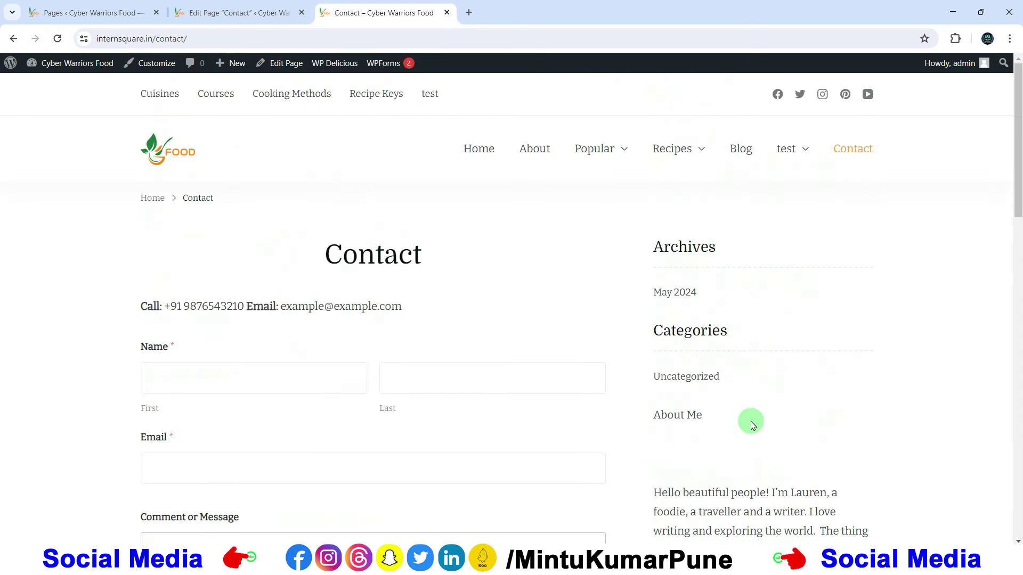
{"action": "left_click", "coordinate": [232, 12]}
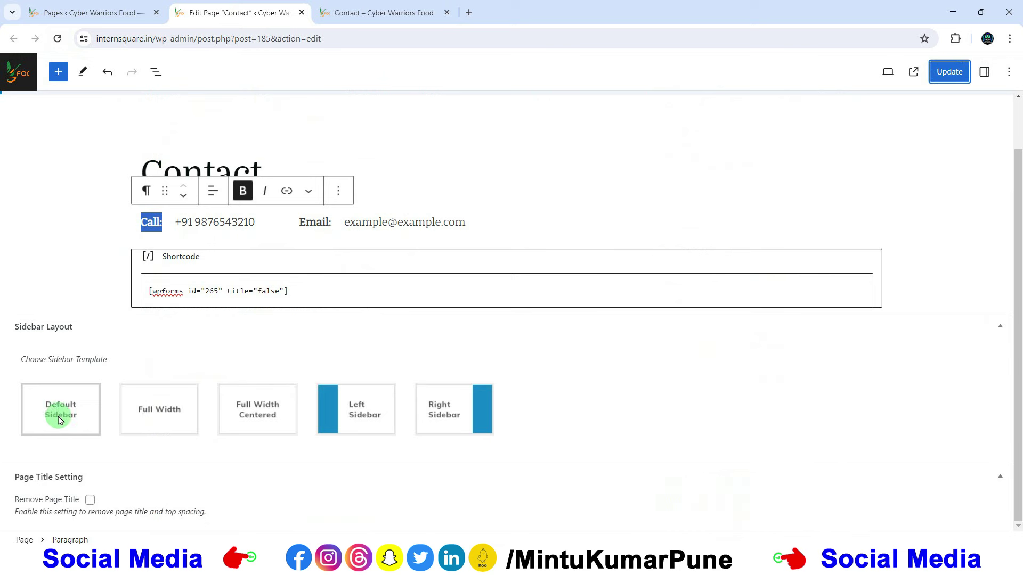
{"action": "left_click", "coordinate": [145, 413]}
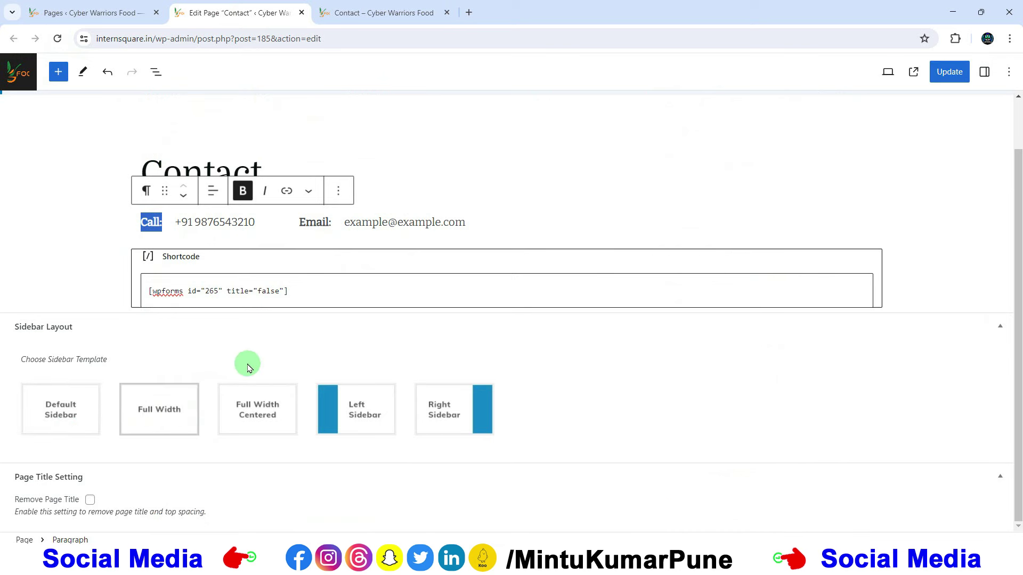
{"action": "left_click", "coordinate": [950, 73]}
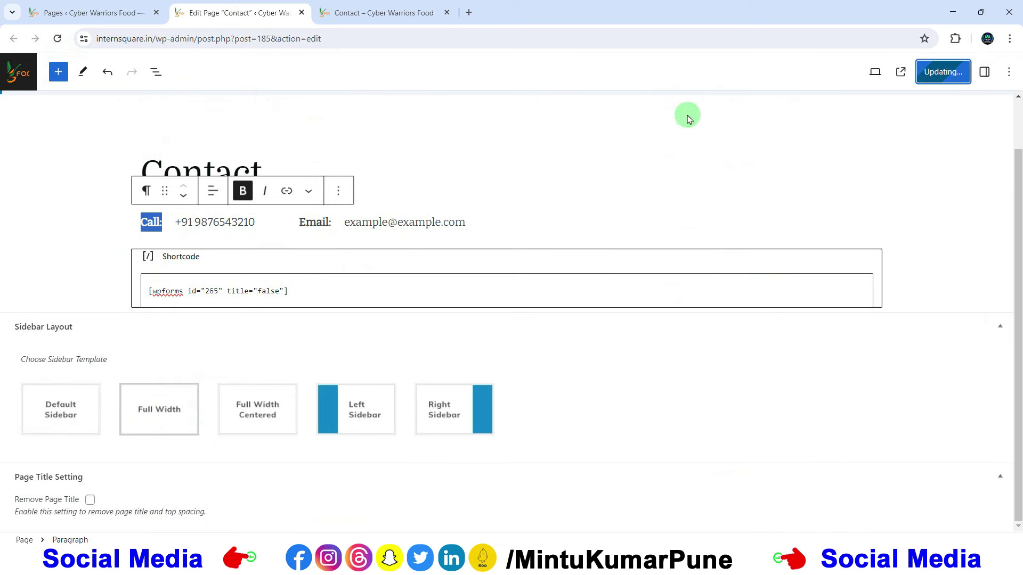
{"action": "left_click", "coordinate": [347, 13]}
{"action": "left_click", "coordinate": [57, 39]}
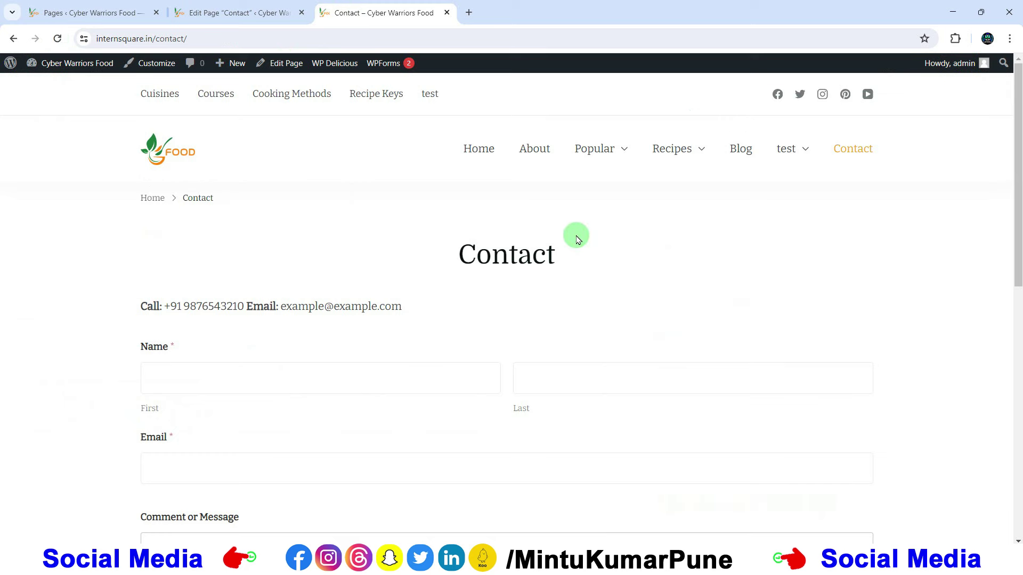
{"action": "scroll", "coordinate": [579, 239], "scroll_direction": "down", "scroll_amount": 6}
{"action": "scroll", "coordinate": [574, 239], "scroll_direction": "up", "scroll_amount": 4}
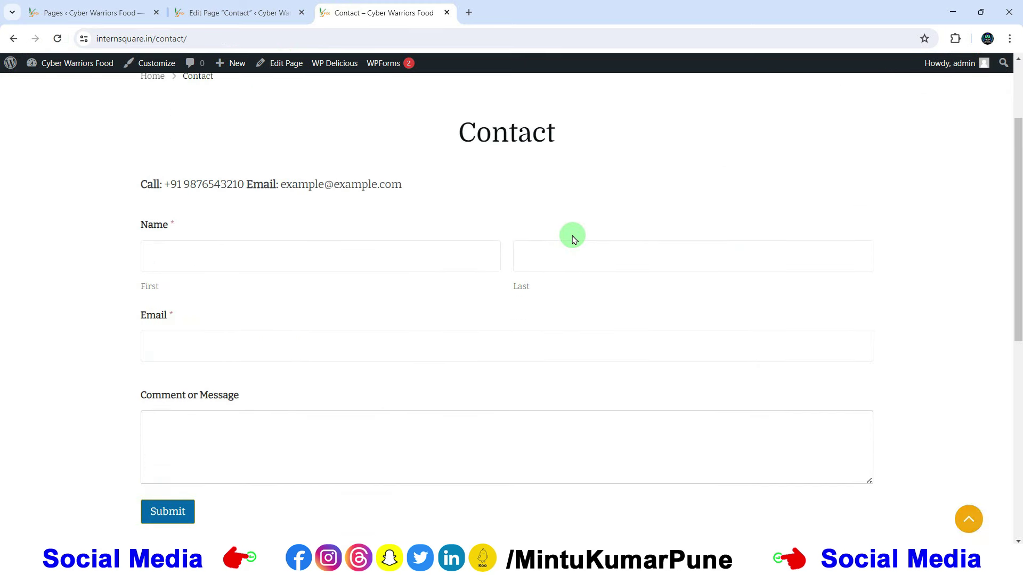
Leave the Contact page on the live site and go to the site's home page.
{"action": "left_click", "coordinate": [221, 13]}
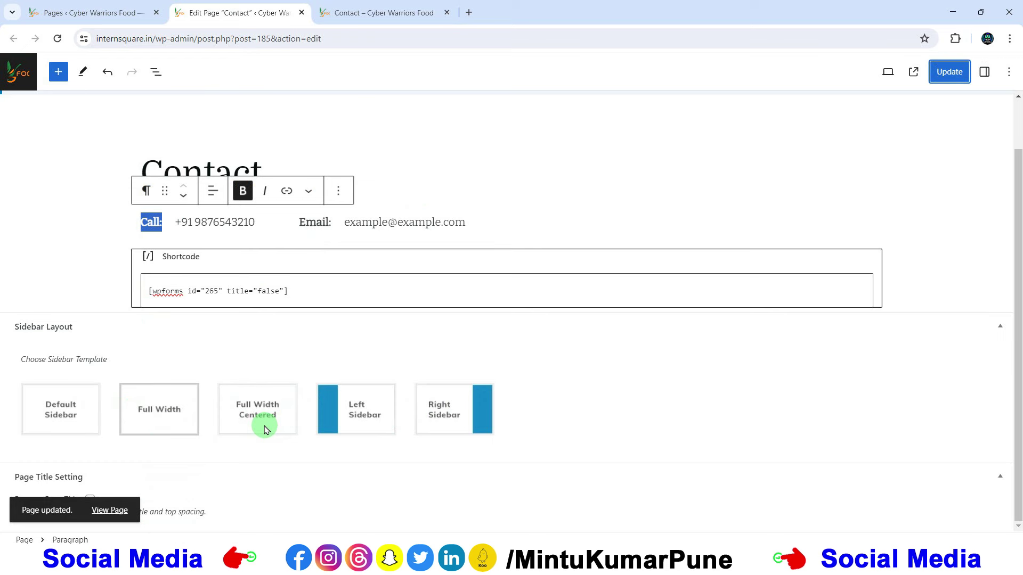
{"action": "left_click", "coordinate": [354, 14]}
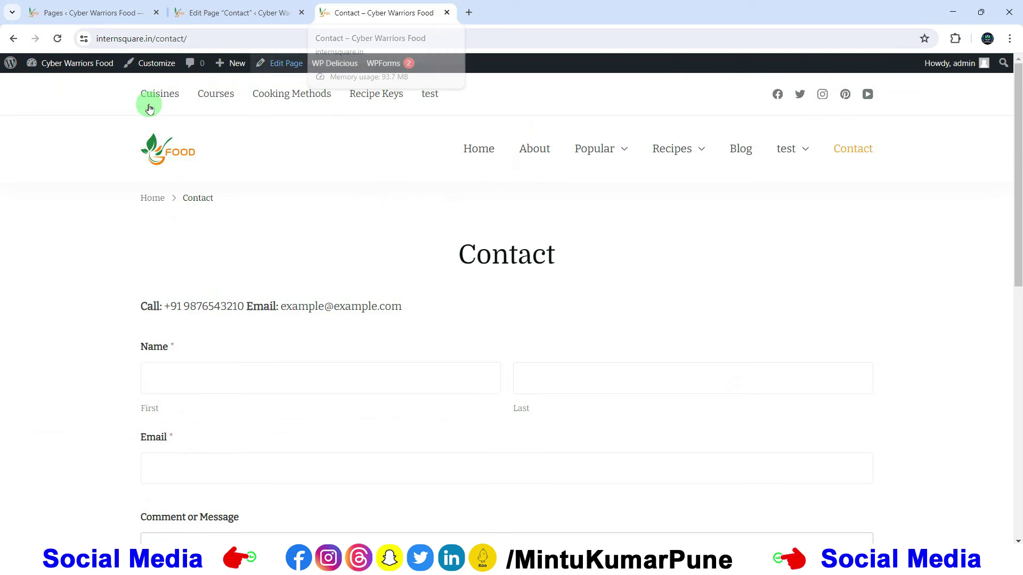
{"action": "mouse_move", "coordinate": [595, 166]}
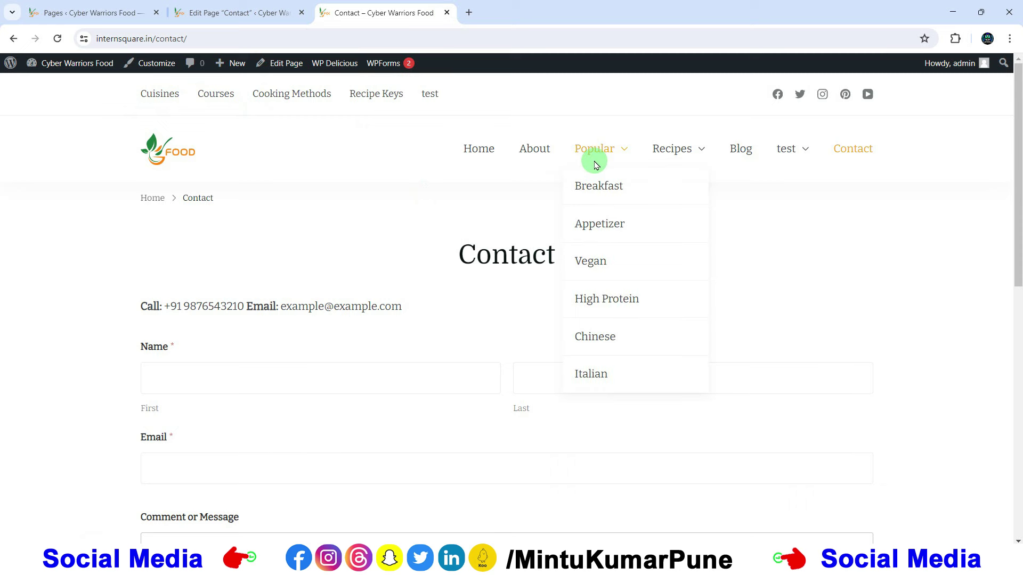
{"action": "left_click", "coordinate": [165, 161]}
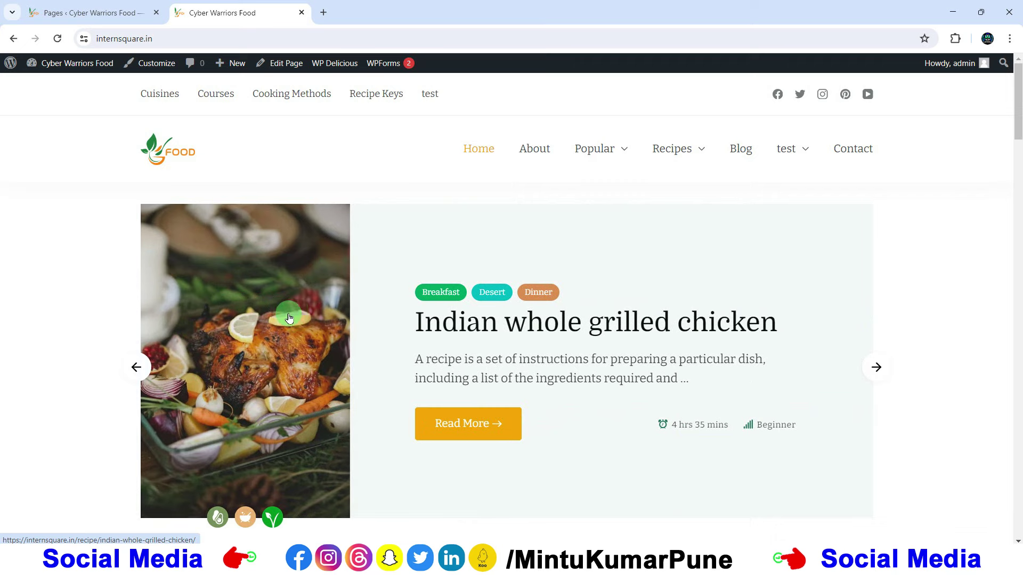
Go to the admin dashboard and start a new recipe.
{"action": "left_click", "coordinate": [133, 12]}
{"action": "left_click", "coordinate": [33, 100]}
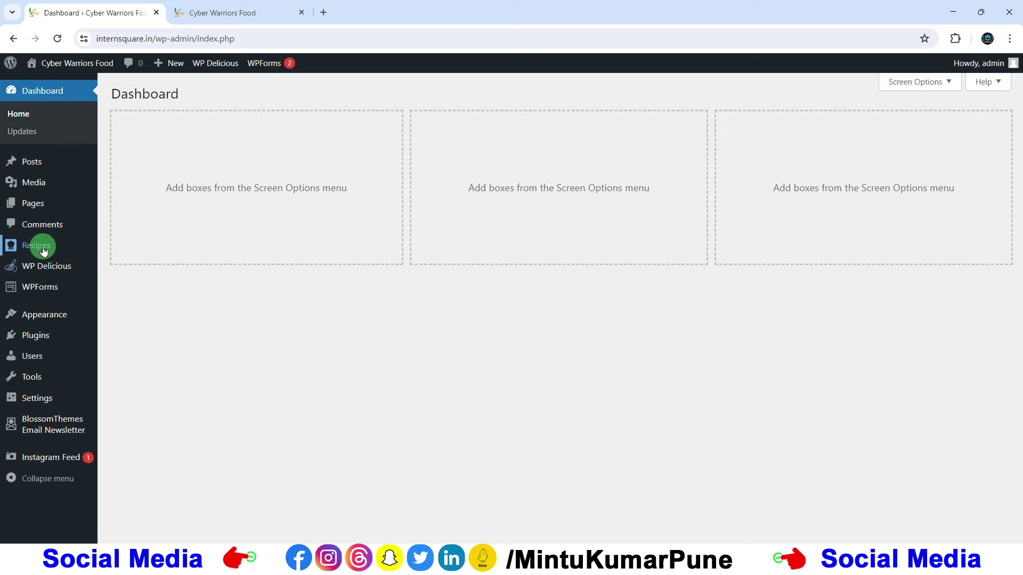
{"action": "mouse_move", "coordinate": [38, 246]}
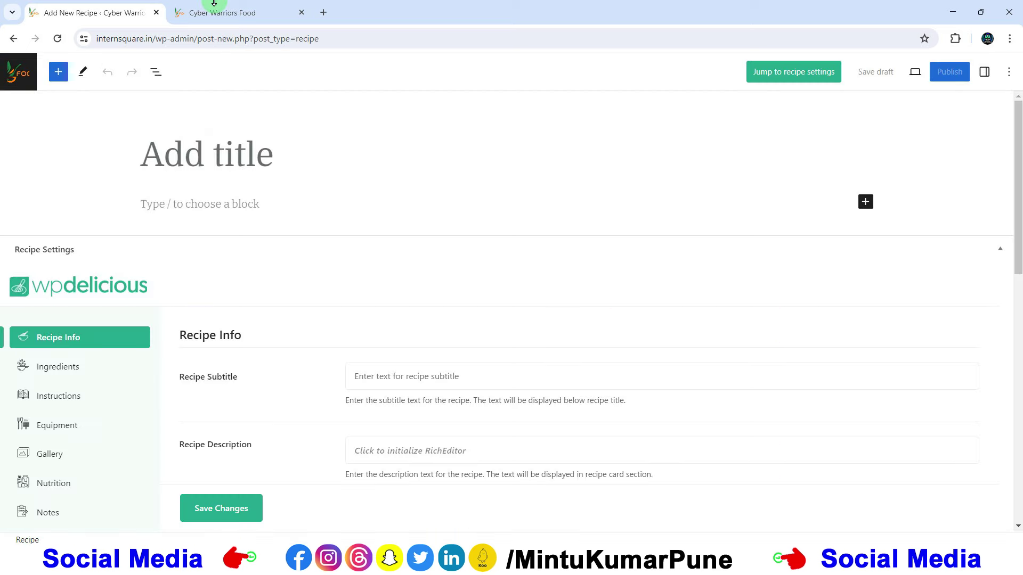
Browse the Recipes and Popular menus on the live site and look through the Vegan recipe listing.
{"action": "left_click", "coordinate": [222, 12]}
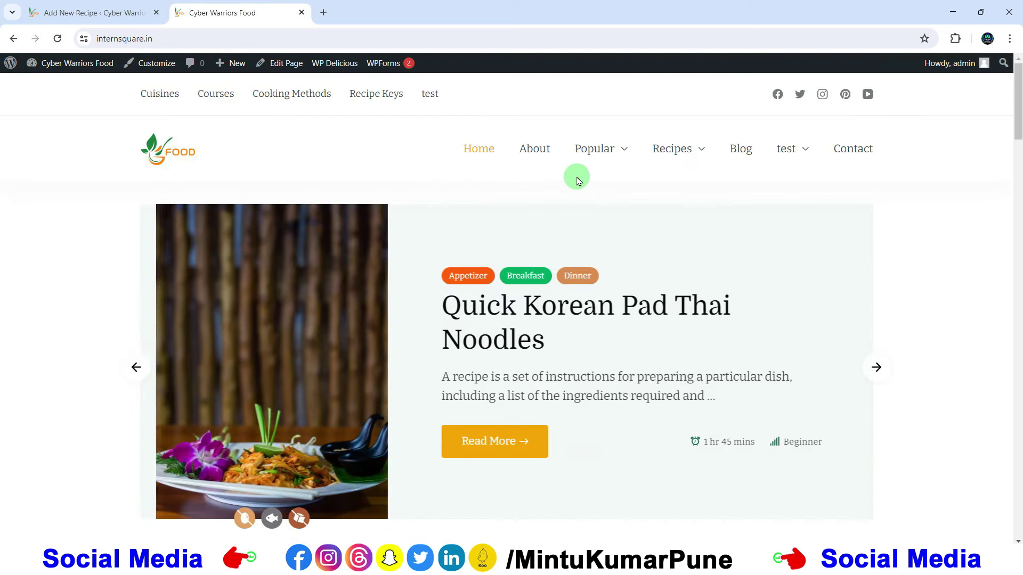
{"action": "mouse_move", "coordinate": [674, 154]}
{"action": "right_click", "coordinate": [686, 342]}
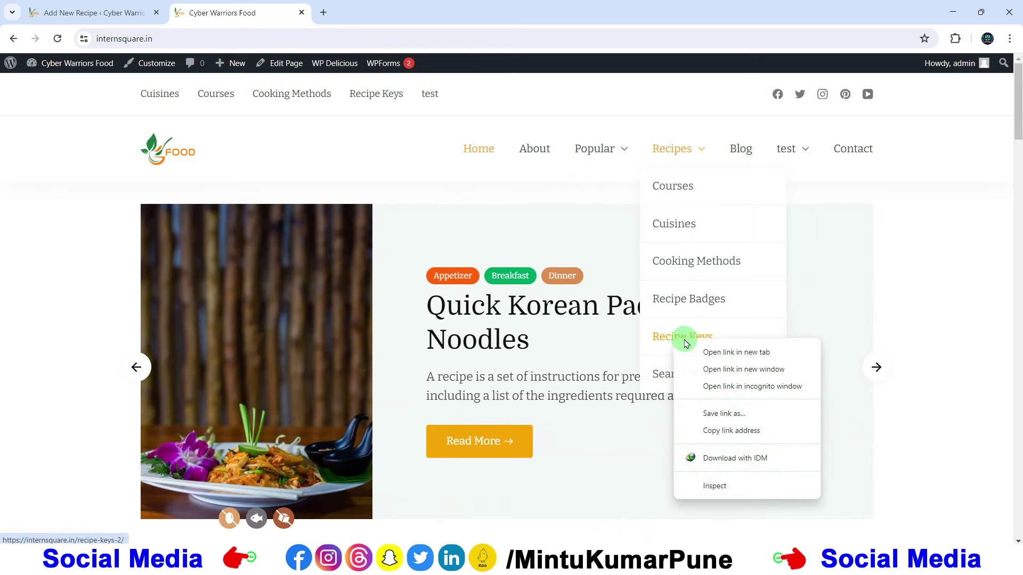
{"action": "right_click", "coordinate": [666, 188]}
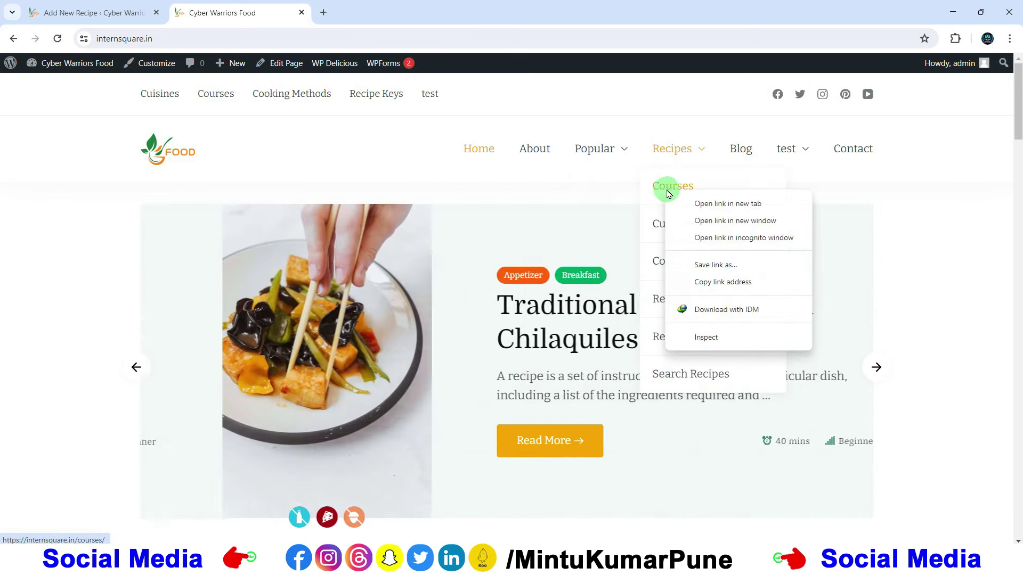
{"action": "left_click", "coordinate": [610, 151]}
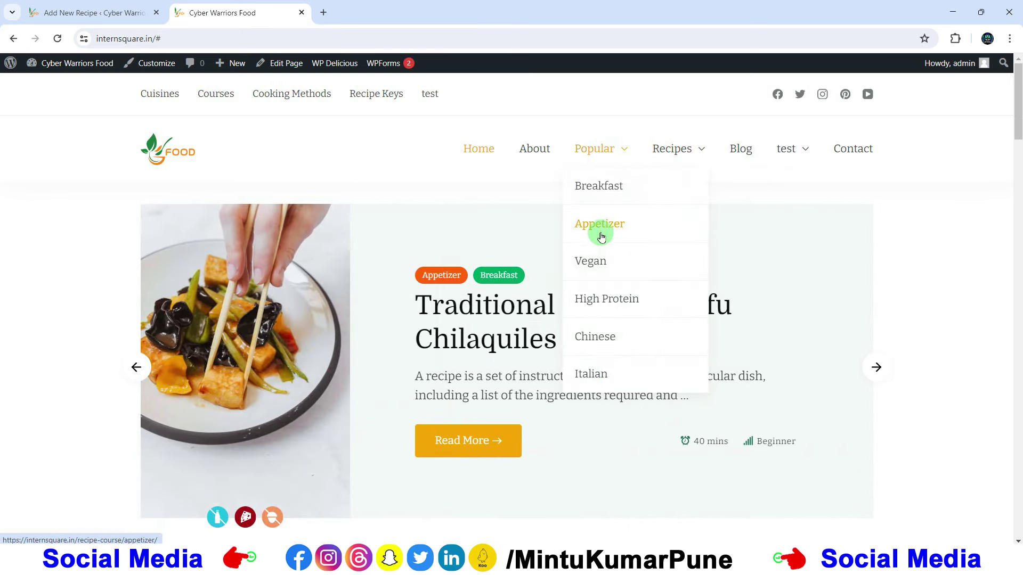
{"action": "left_click", "coordinate": [593, 263]}
{"action": "scroll", "coordinate": [536, 265], "scroll_direction": "down", "scroll_amount": 5}
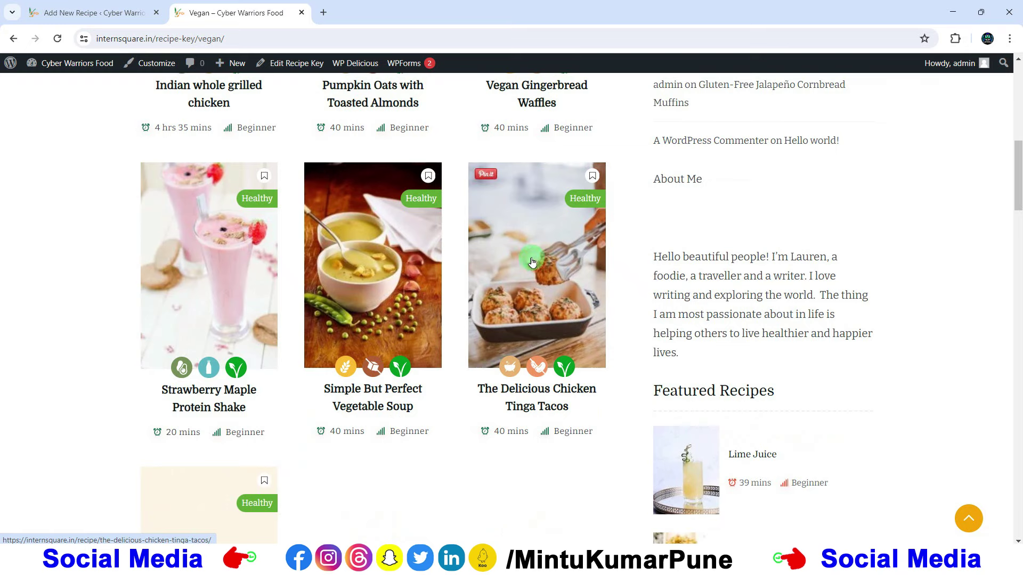
Open the Delicious Chicken Tinga Tacos recipe and examine how its page is laid out.
{"action": "left_click", "coordinate": [521, 254]}
{"action": "scroll", "coordinate": [521, 254], "scroll_direction": "down", "scroll_amount": 3}
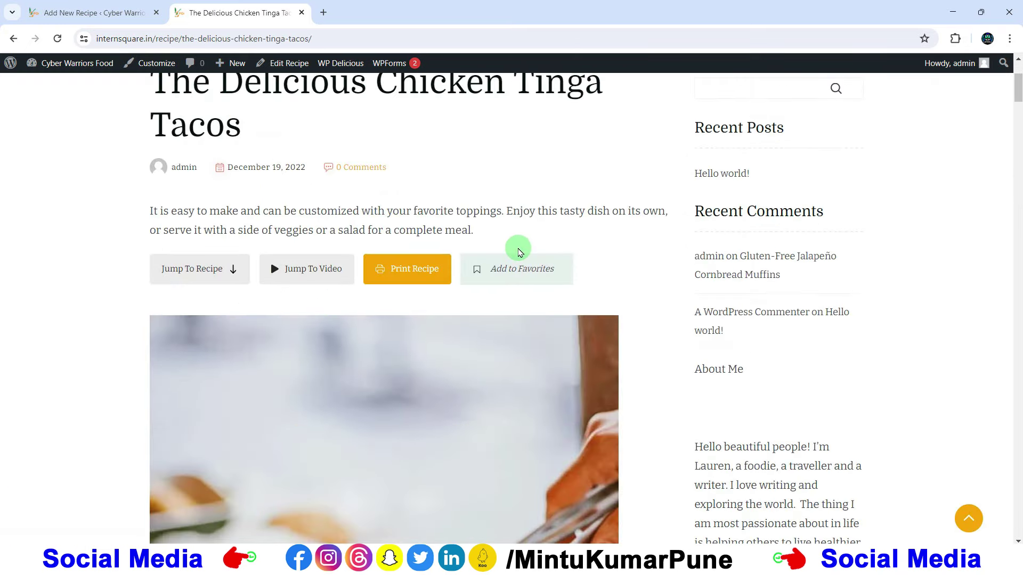
{"action": "scroll", "coordinate": [520, 251], "scroll_direction": "down", "scroll_amount": 5}
{"action": "scroll", "coordinate": [501, 253], "scroll_direction": "down", "scroll_amount": 4}
{"action": "scroll", "coordinate": [499, 253], "scroll_direction": "up", "scroll_amount": 4}
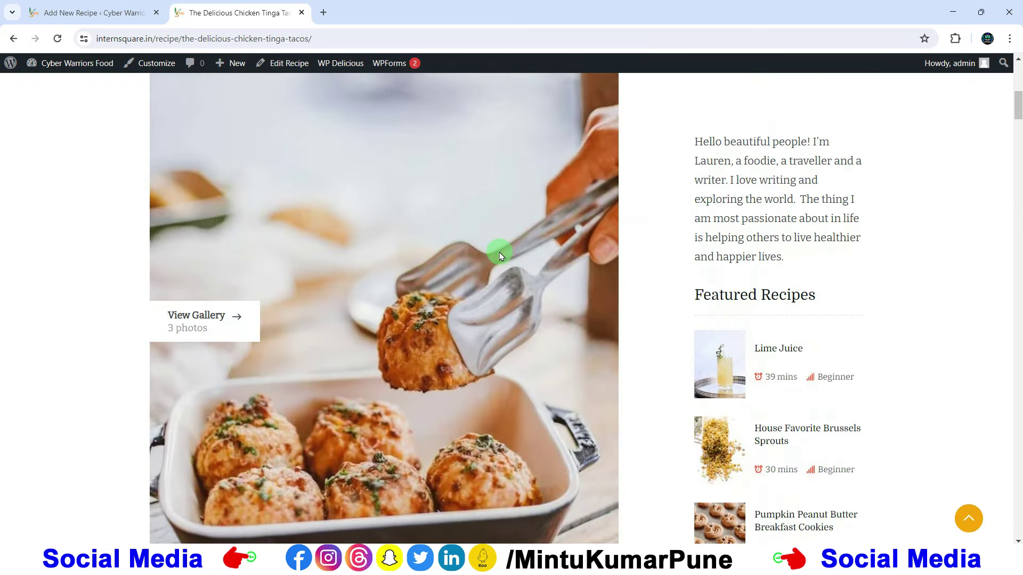
{"action": "scroll", "coordinate": [499, 254], "scroll_direction": "up", "scroll_amount": 2}
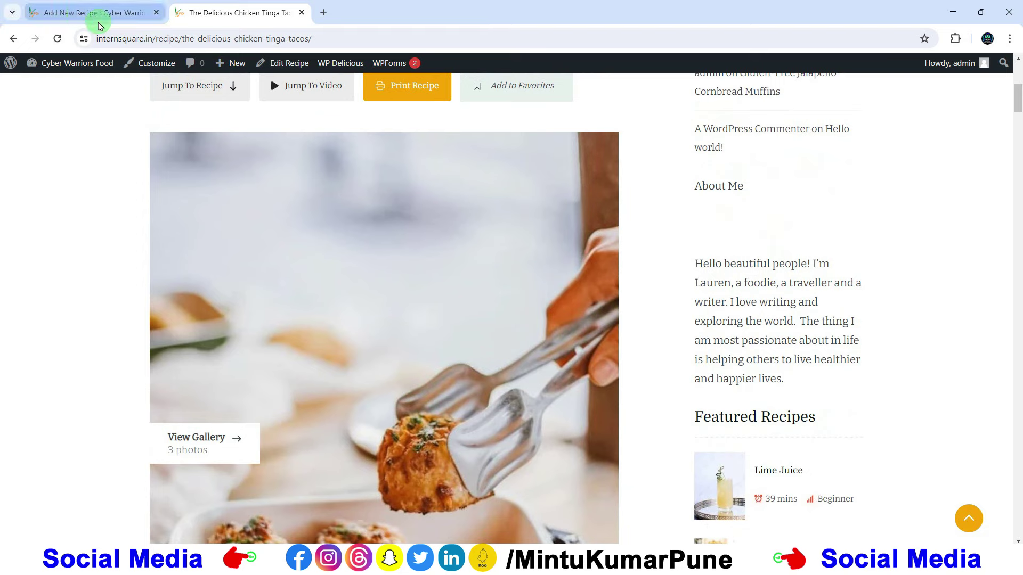
{"action": "scroll", "coordinate": [525, 126], "scroll_direction": "up", "scroll_amount": 6}
Open the Breakfast listing from the Popular recipes in a new tab and look through its recipe cards.
{"action": "mouse_move", "coordinate": [590, 149]}
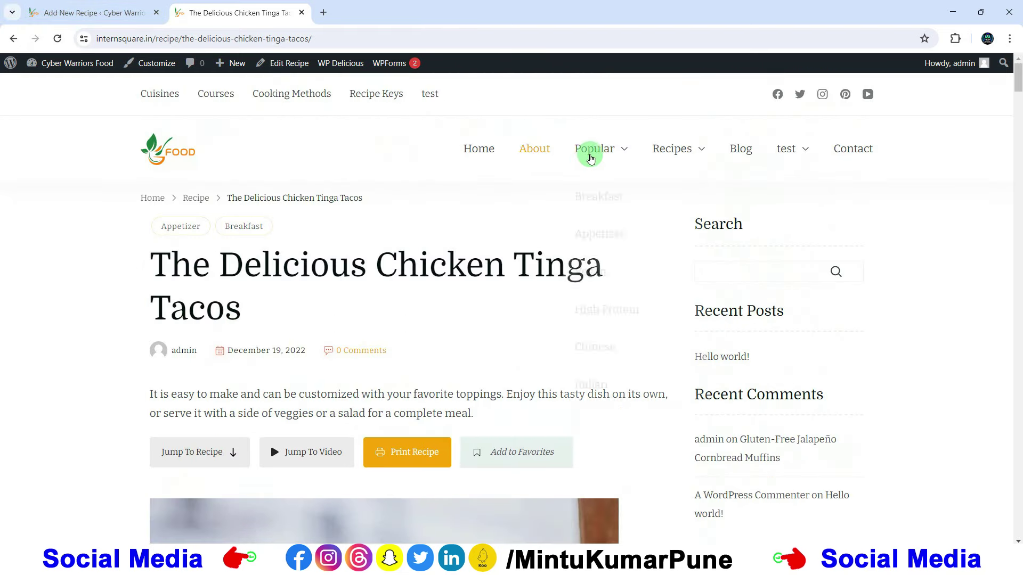
{"action": "right_click", "coordinate": [610, 189]}
{"action": "left_click", "coordinate": [640, 201]}
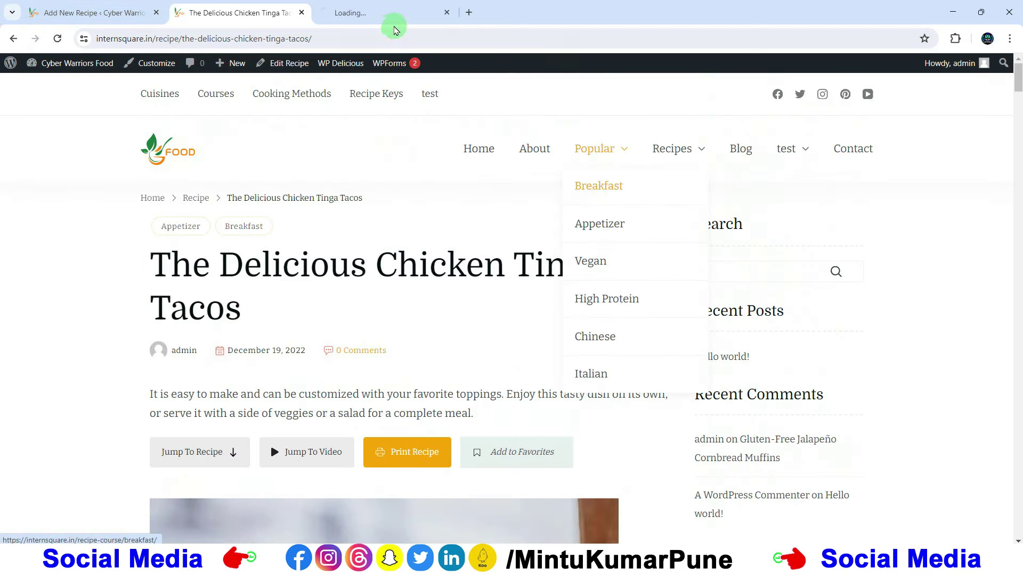
{"action": "left_click", "coordinate": [384, 13]}
{"action": "scroll", "coordinate": [308, 201], "scroll_direction": "down", "scroll_amount": 5}
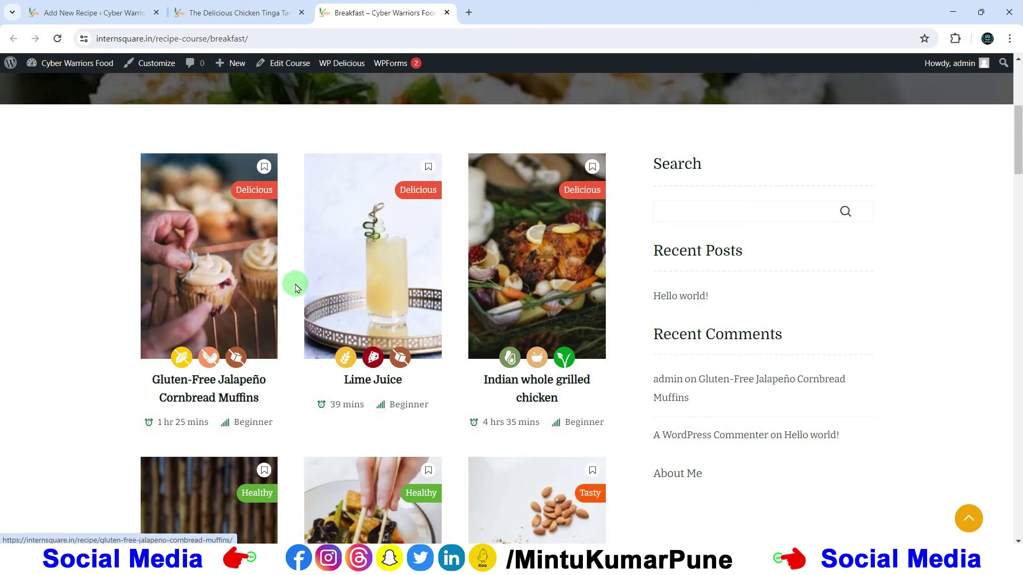
Title the new recipe "How to make Paneer Tikka at home".
{"action": "left_click", "coordinate": [107, 16]}
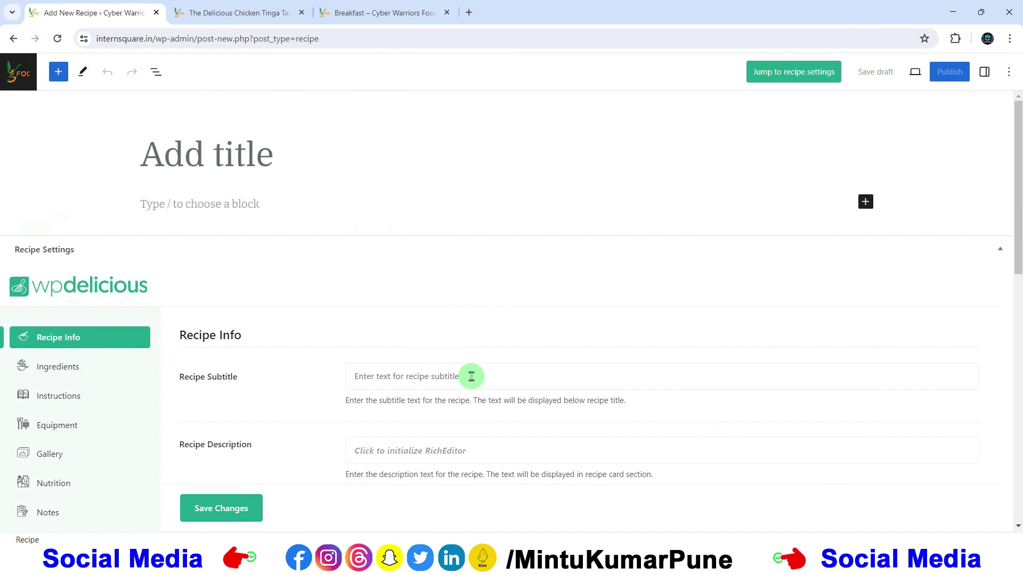
{"action": "left_click", "coordinate": [304, 162]}
{"action": "type", "text": "How to make Paneer Tikka at home"}
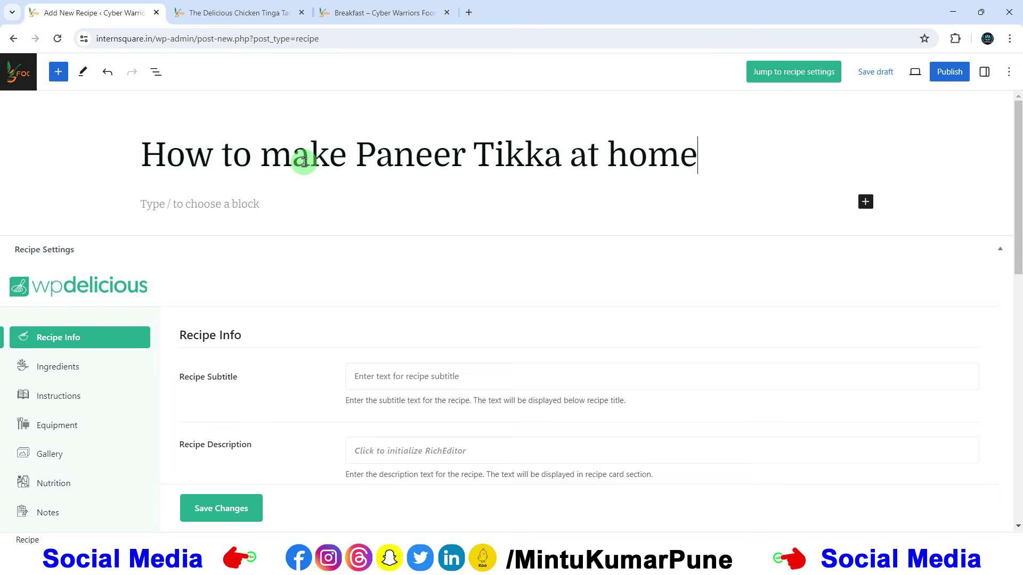
Copy the introductory paragraph of the Delicious Chicken Tinga Tacos recipe page as source text for the new recipe's subtitle.
{"action": "scroll", "coordinate": [348, 248], "scroll_direction": "down", "scroll_amount": 1}
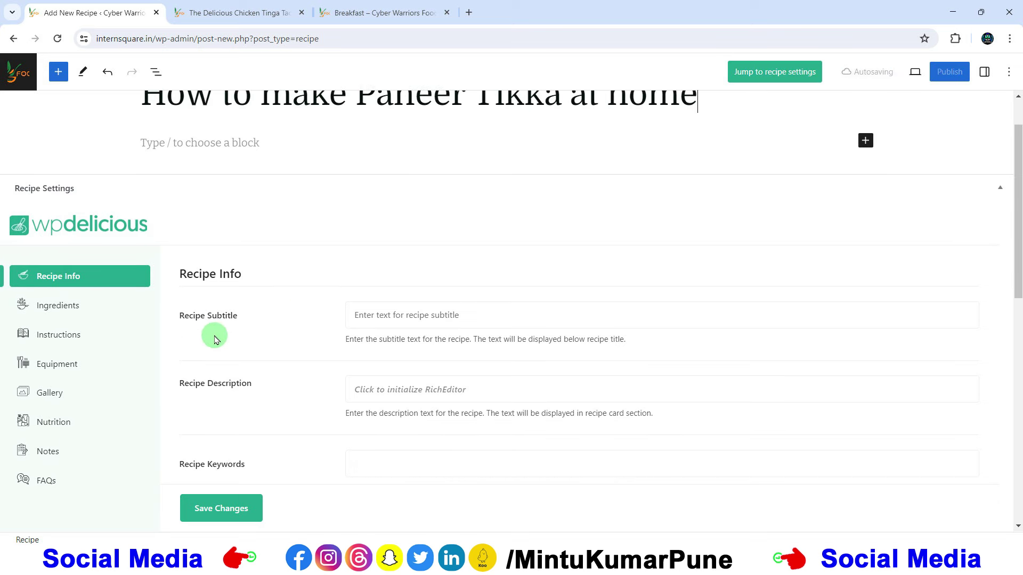
{"action": "left_click", "coordinate": [349, 315]}
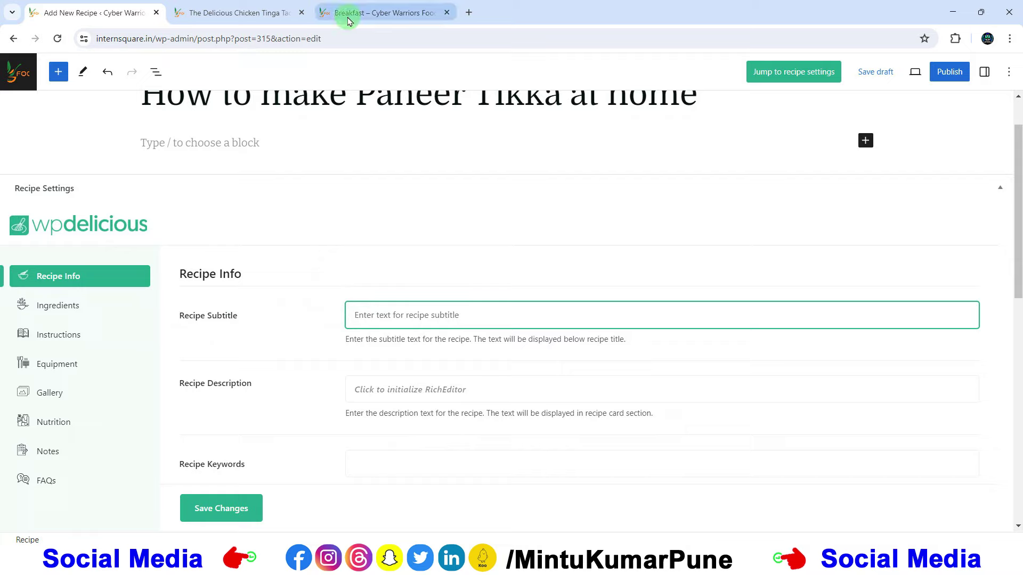
{"action": "left_click", "coordinate": [384, 12]}
{"action": "scroll", "coordinate": [472, 300], "scroll_direction": "down", "scroll_amount": 5}
{"action": "scroll", "coordinate": [322, 96], "scroll_direction": "up", "scroll_amount": 8}
{"action": "left_click", "coordinate": [270, 13]}
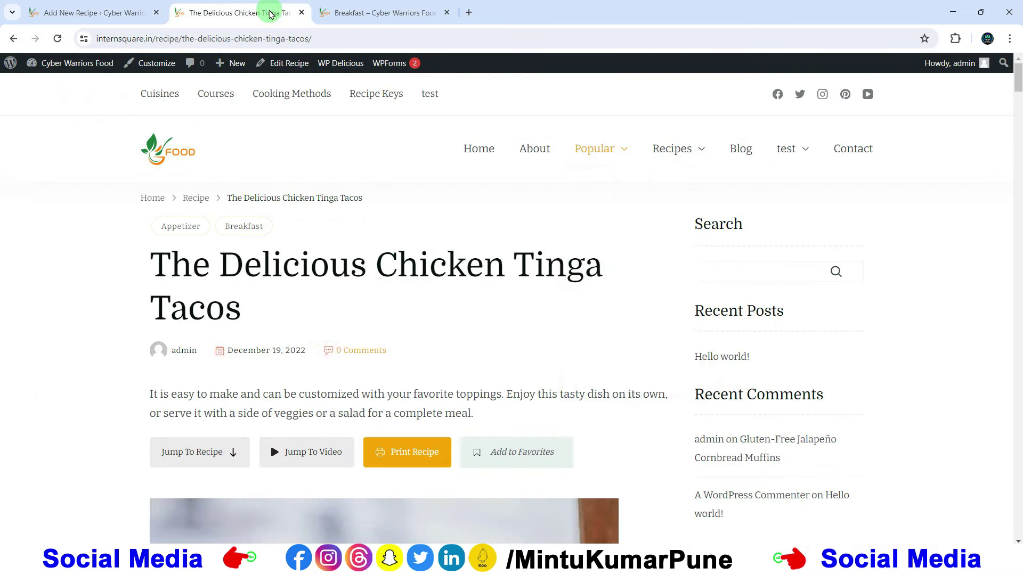
{"action": "scroll", "coordinate": [172, 277], "scroll_direction": "down", "scroll_amount": 2}
{"action": "left_click_drag", "start_coordinate": [152, 272], "coordinate": [507, 297]}
{"action": "key", "text": "ctrl+c"}
{"action": "right_click", "coordinate": [448, 290]}
{"action": "left_click", "coordinate": [480, 298]}
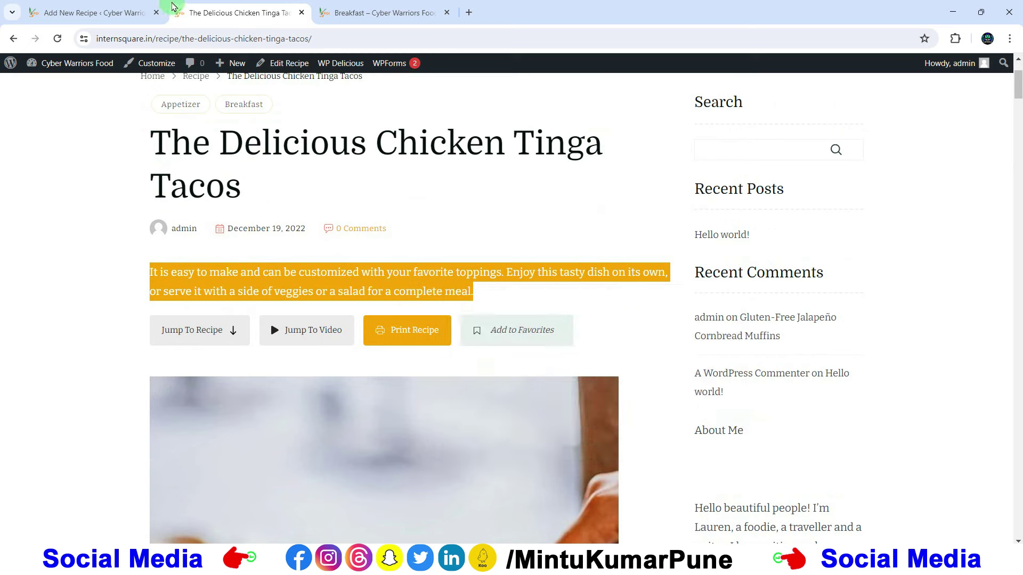
Paste the copied introductory paragraph as the new recipe's subtitle.
{"action": "left_click", "coordinate": [91, 12]}
{"action": "right_click", "coordinate": [379, 321]}
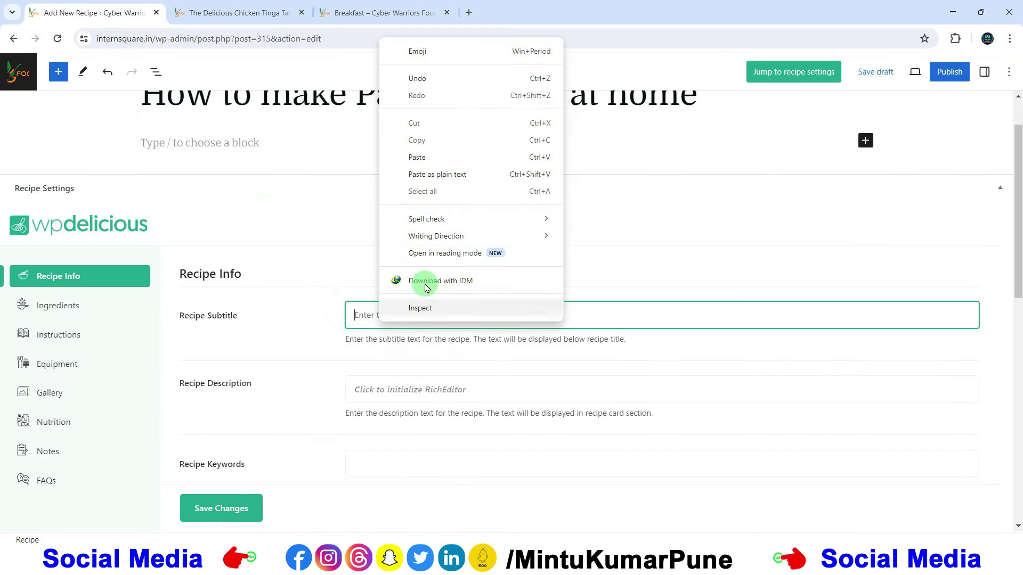
{"action": "left_click", "coordinate": [434, 155]}
{"action": "scroll", "coordinate": [429, 237], "scroll_direction": "up", "scroll_amount": 1}
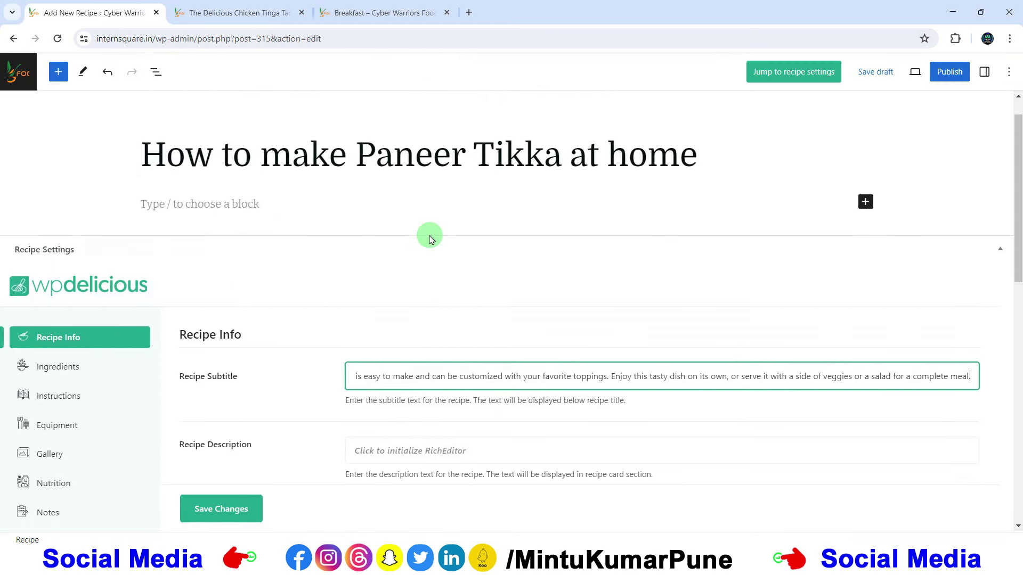
Activate the rich text editor for the new recipe's Recipe Description.
{"action": "scroll", "coordinate": [431, 239], "scroll_direction": "down", "scroll_amount": 1}
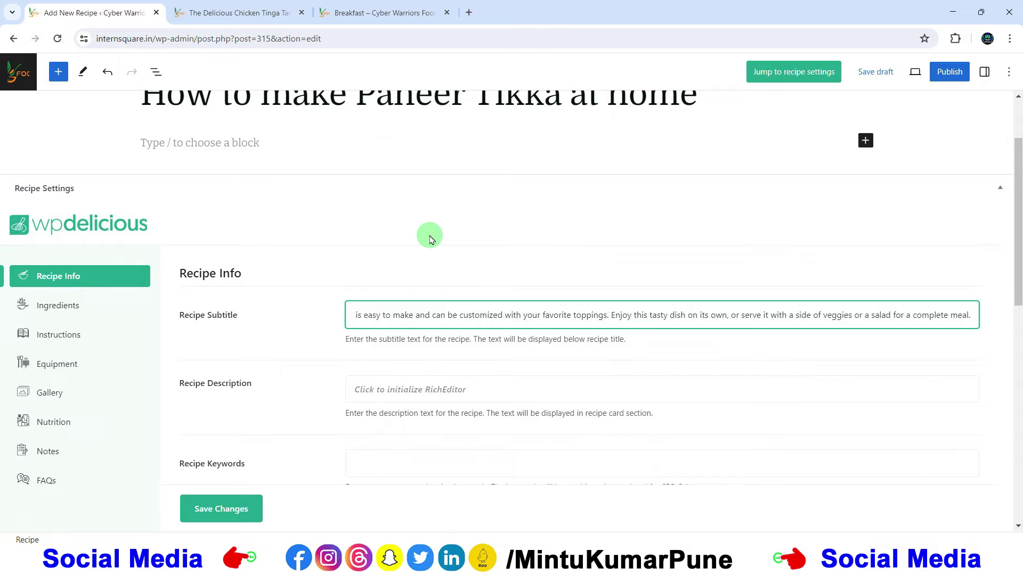
{"action": "scroll", "coordinate": [430, 238], "scroll_direction": "down", "scroll_amount": 1}
{"action": "left_click", "coordinate": [393, 329]}
Copy the paragraph under Description on the Delicious Chicken Tinga Tacos recipe page as source text for the new recipe.
{"action": "left_click", "coordinate": [371, 16]}
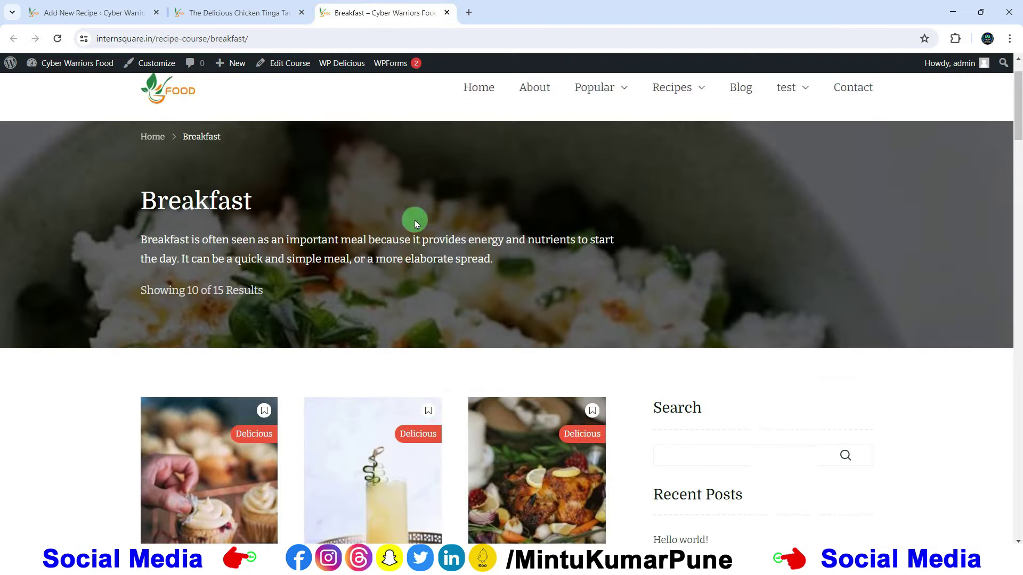
{"action": "scroll", "coordinate": [413, 219], "scroll_direction": "down", "scroll_amount": 5}
{"action": "left_click", "coordinate": [242, 12]}
{"action": "left_click", "coordinate": [371, 12]}
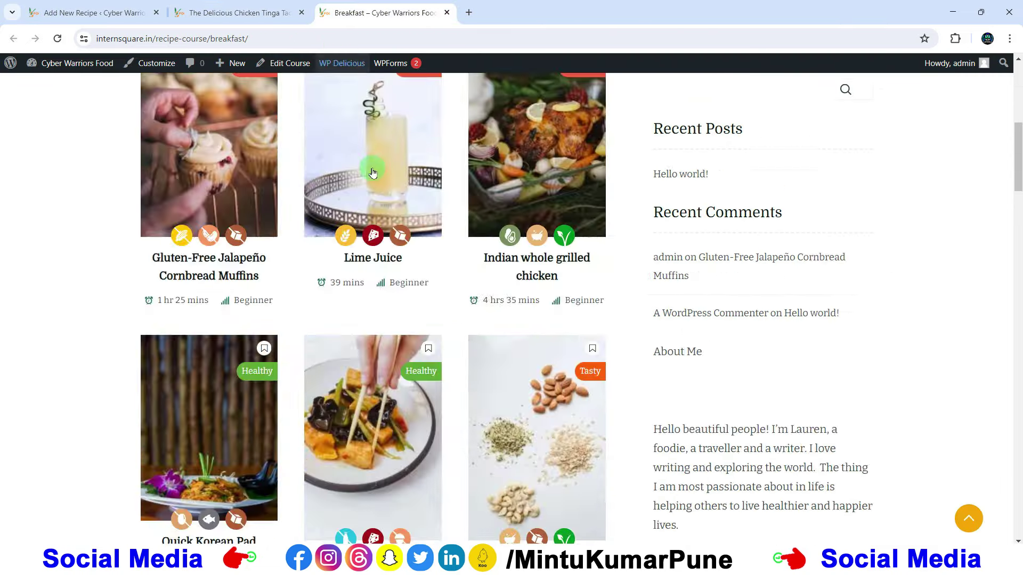
{"action": "scroll", "coordinate": [372, 166], "scroll_direction": "up", "scroll_amount": 5}
{"action": "left_click", "coordinate": [242, 13]}
{"action": "scroll", "coordinate": [420, 224], "scroll_direction": "down", "scroll_amount": 5}
{"action": "scroll", "coordinate": [420, 224], "scroll_direction": "down", "scroll_amount": 10}
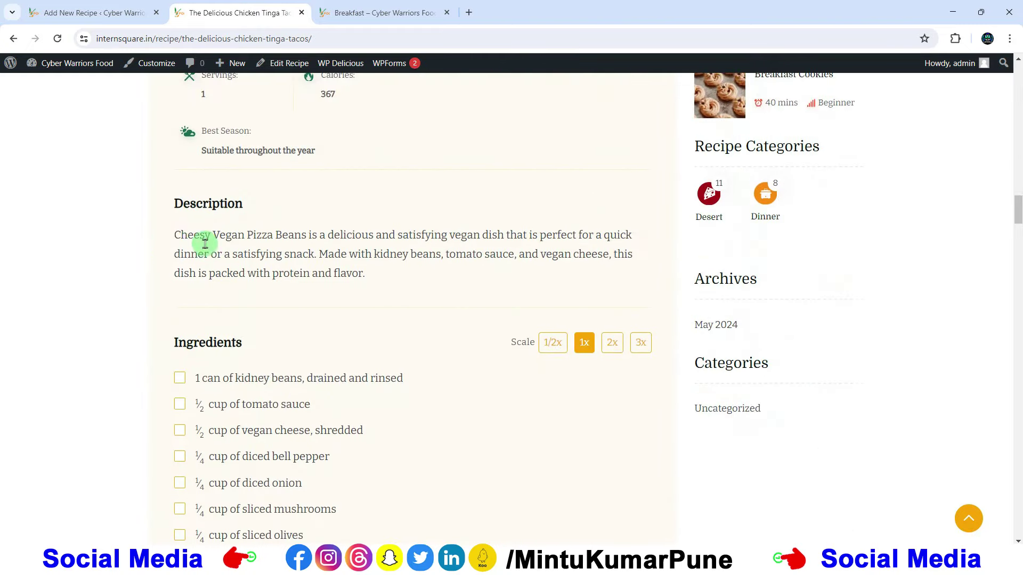
{"action": "mouse_move", "coordinate": [167, 229]}
{"action": "left_mouse_down"}
{"action": "mouse_move", "coordinate": [384, 271]}
{"action": "mouse_move", "coordinate": [165, 246]}
{"action": "mouse_move", "coordinate": [174, 233]}
{"action": "left_mouse_up"}
{"action": "right_click", "coordinate": [201, 245]}
{"action": "left_click", "coordinate": [200, 245]}
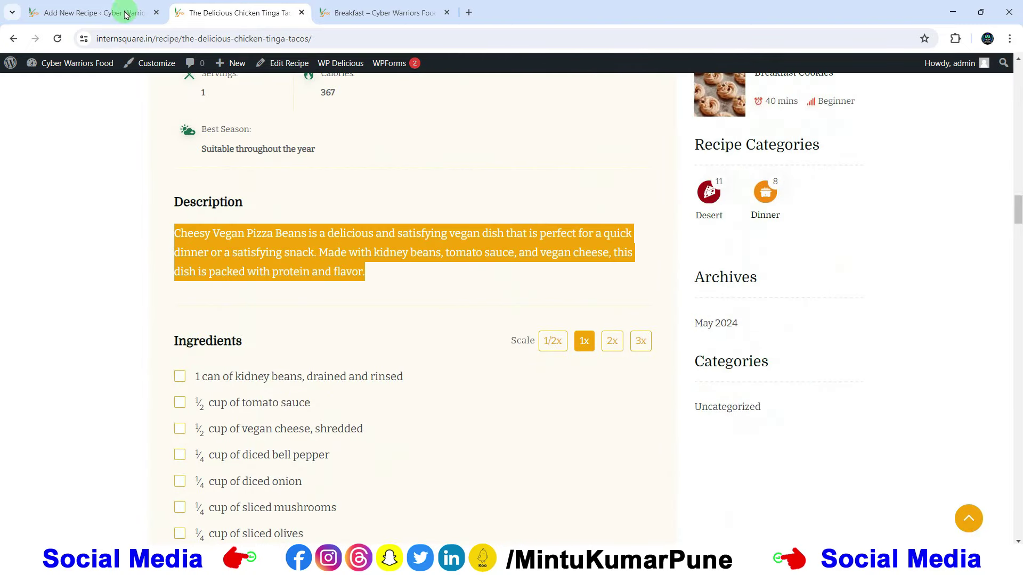
Paste the copied Cheesy Vegan Pizza Beans paragraph as the new recipe's description.
{"action": "left_click", "coordinate": [128, 12]}
{"action": "left_click", "coordinate": [392, 392]}
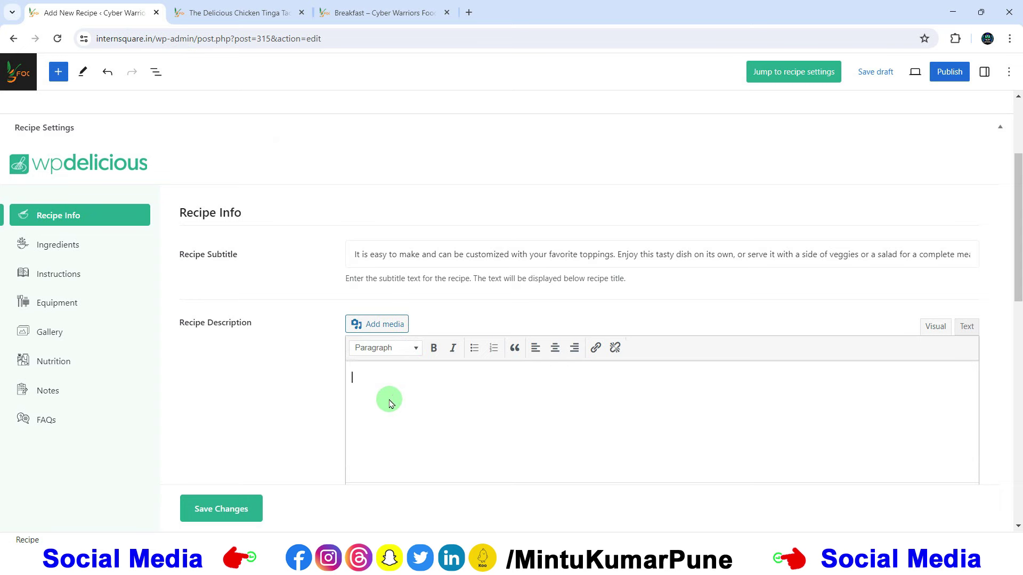
{"action": "key", "text": "ctrl+v"}
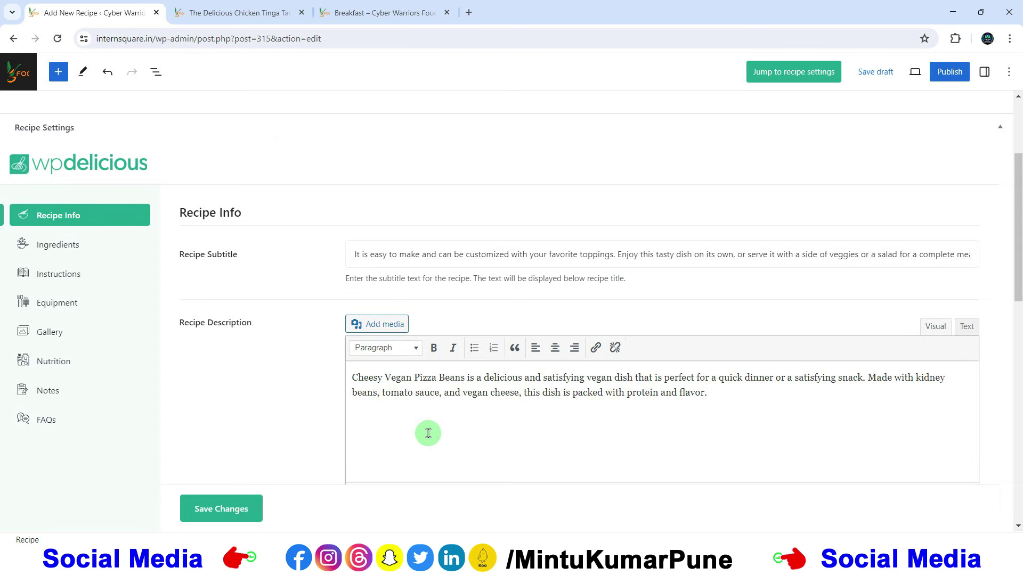
Enter the recipe keywords "paneer, fastfood, paneer tikka" for the new recipe.
{"action": "scroll", "coordinate": [375, 327], "scroll_direction": "down", "scroll_amount": 5}
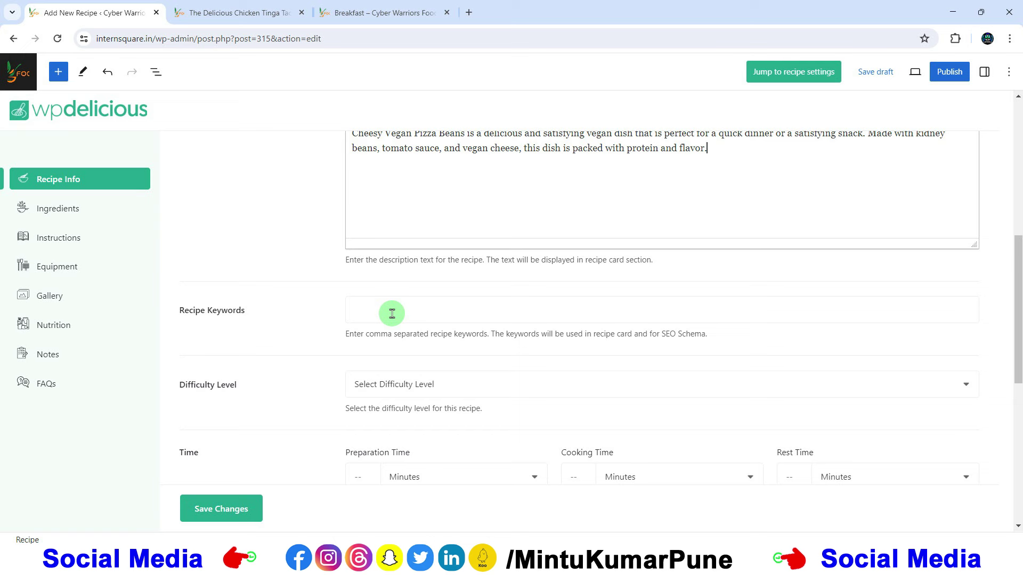
{"action": "left_click", "coordinate": [392, 314]}
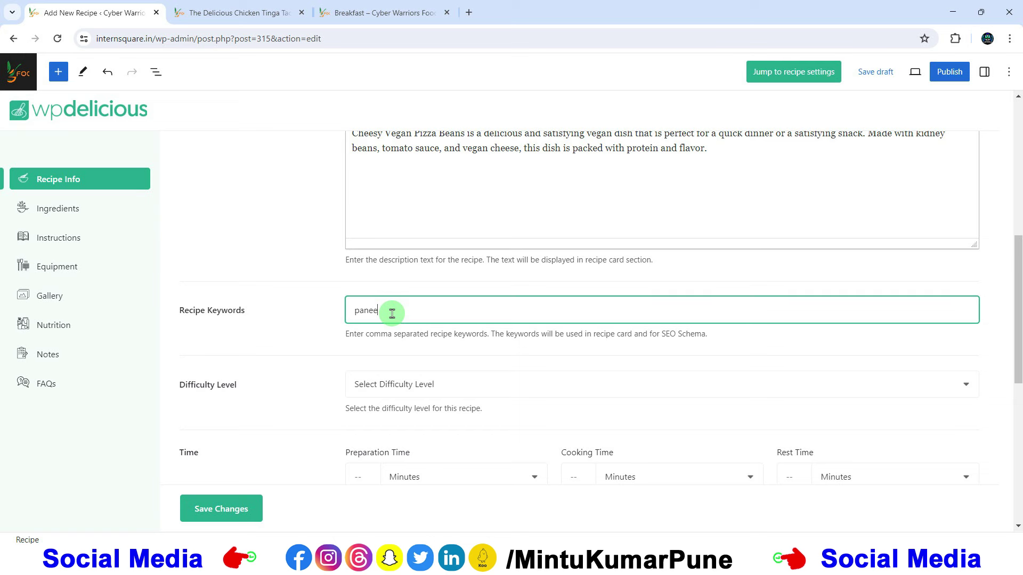
{"action": "type", "text": "paneer"}
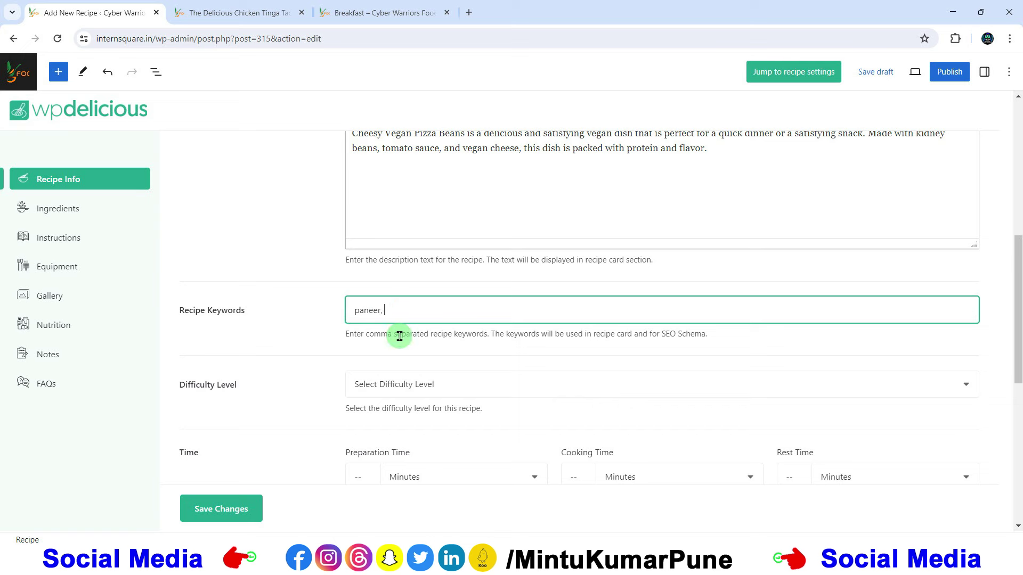
{"action": "type", "text": ","}
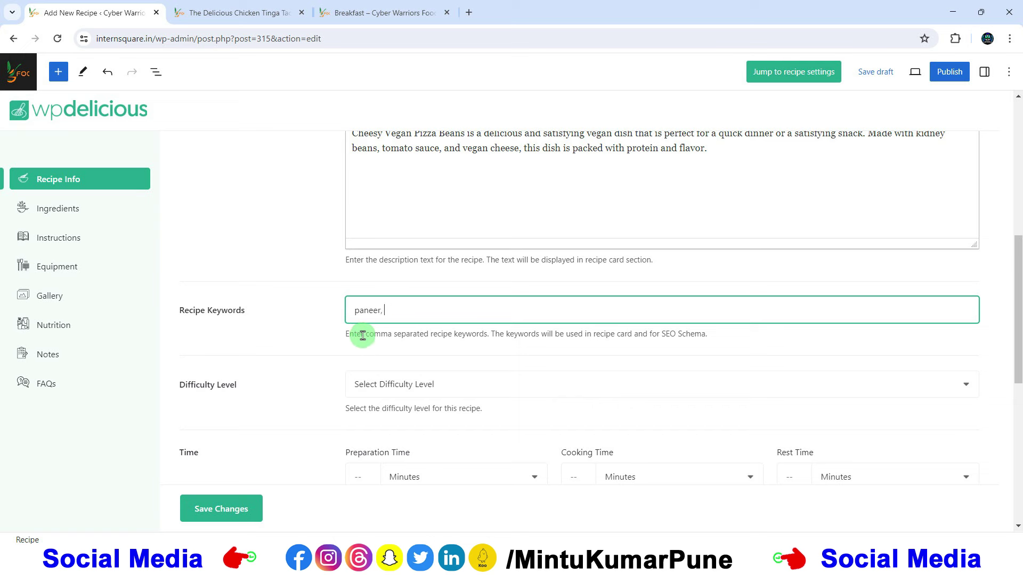
{"action": "key", "text": "ctrl+v"}
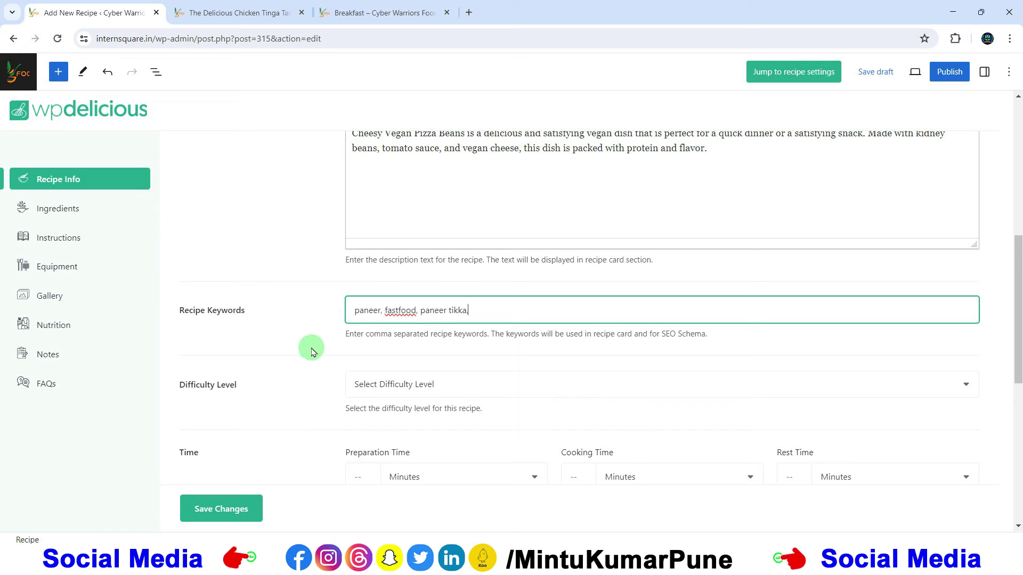